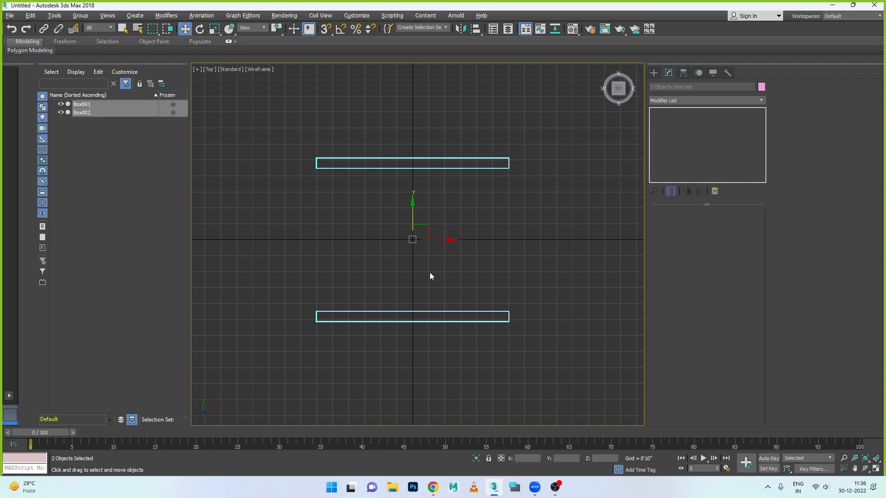
{"action": "left_click", "coordinate": [496, 256]}
{"action": "left_click_drag", "start_coordinate": [377, 134], "coordinate": [464, 356]}
{"action": "left_click_drag", "start_coordinate": [441, 239], "coordinate": [448, 240], "text": "shift"}
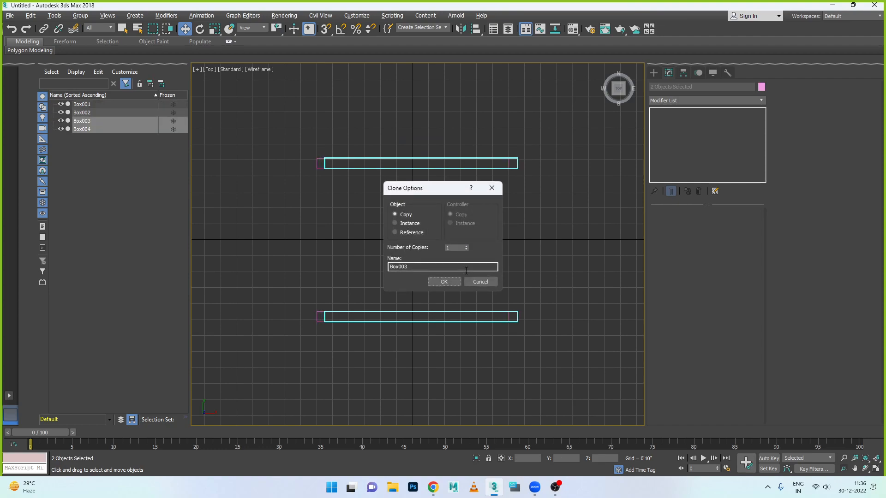
{"action": "left_click", "coordinate": [452, 282]}
{"action": "key", "text": "e"}
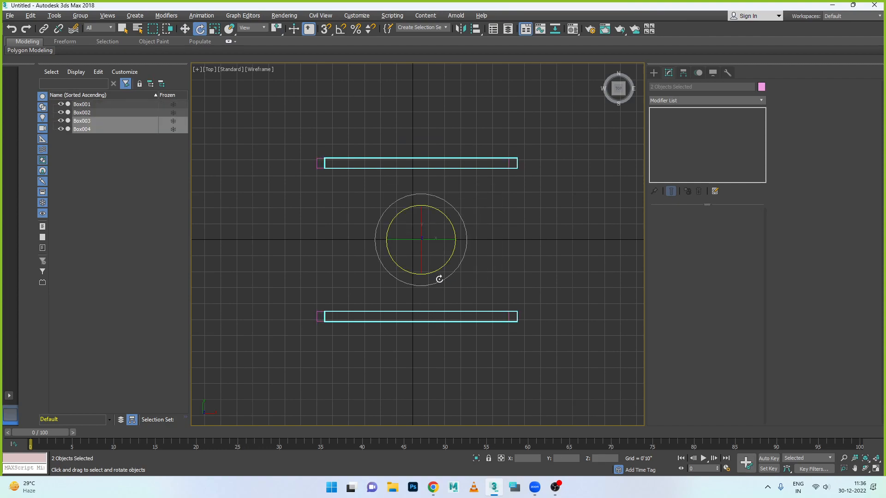
{"action": "left_click_drag", "start_coordinate": [447, 219], "coordinate": [453, 227]}
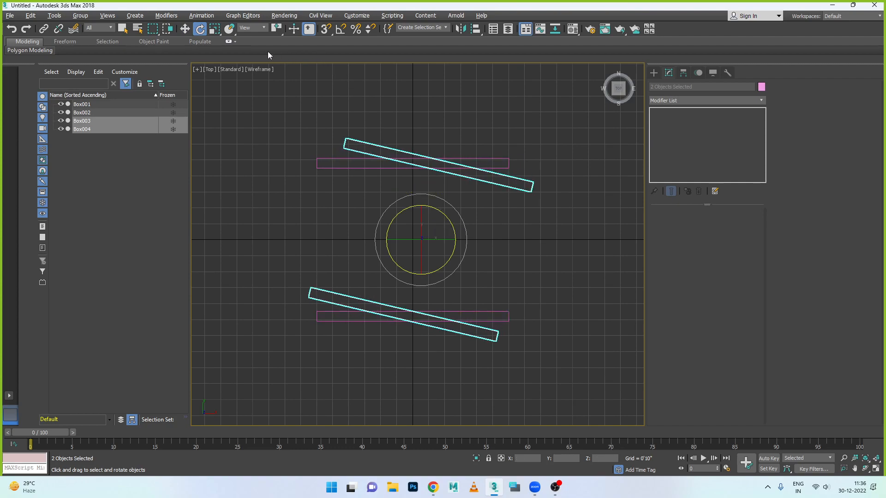
{"action": "right_click", "coordinate": [201, 31]}
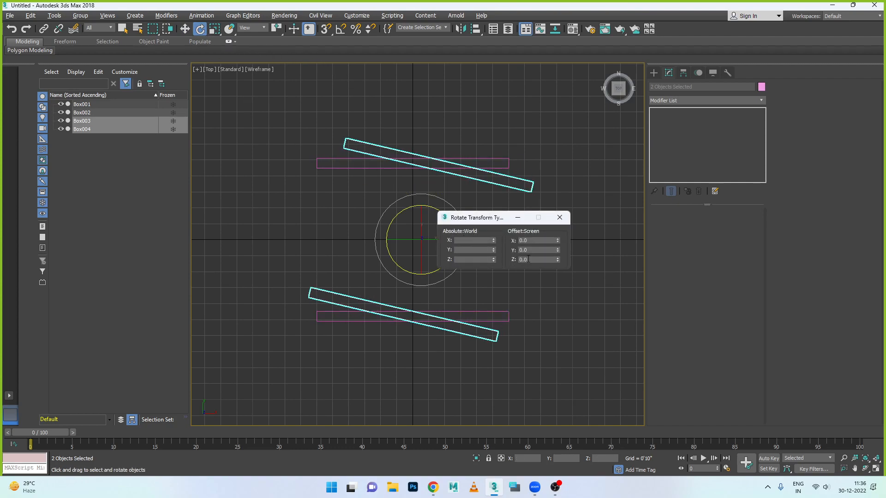
{"action": "left_click", "coordinate": [559, 217]}
{"action": "left_click_drag", "start_coordinate": [445, 216], "coordinate": [458, 318]}
{"action": "key", "text": "ctrl+z"}
{"action": "key", "text": "ctrl+z"}
{"action": "key", "text": "ctrl+z"}
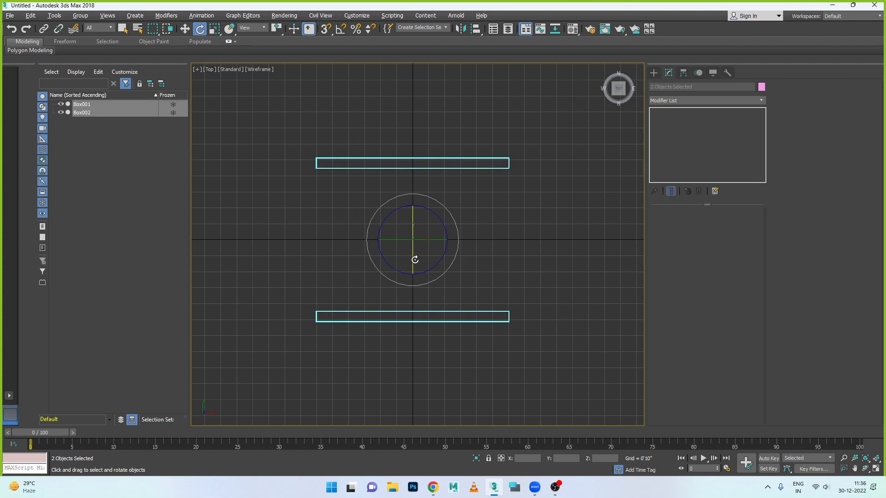
With angle snap enabled, rotate a copy of both horizontal walls by 90 degrees to form the two vertical walls.
{"action": "left_click", "coordinate": [340, 30]}
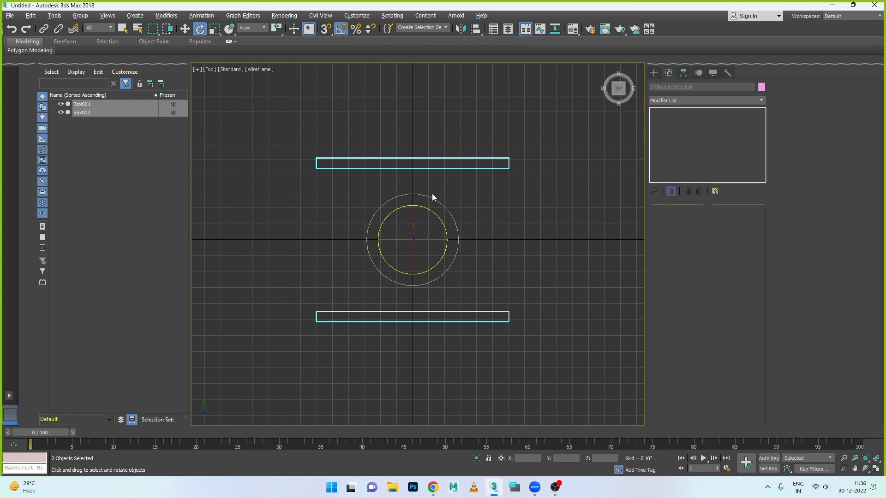
{"action": "left_click_drag", "start_coordinate": [433, 216], "coordinate": [450, 262]}
{"action": "key", "text": "ctrl+z"}
{"action": "left_click_drag", "start_coordinate": [437, 217], "coordinate": [447, 264]}
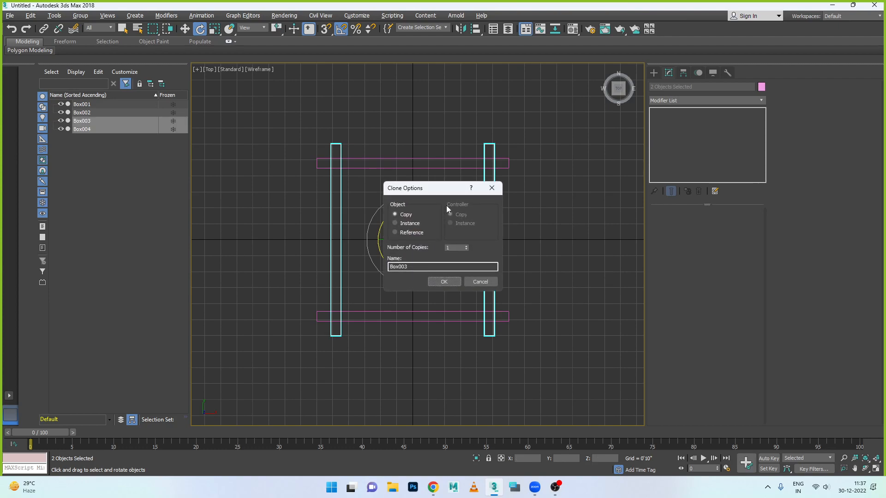
{"action": "left_click", "coordinate": [451, 282]}
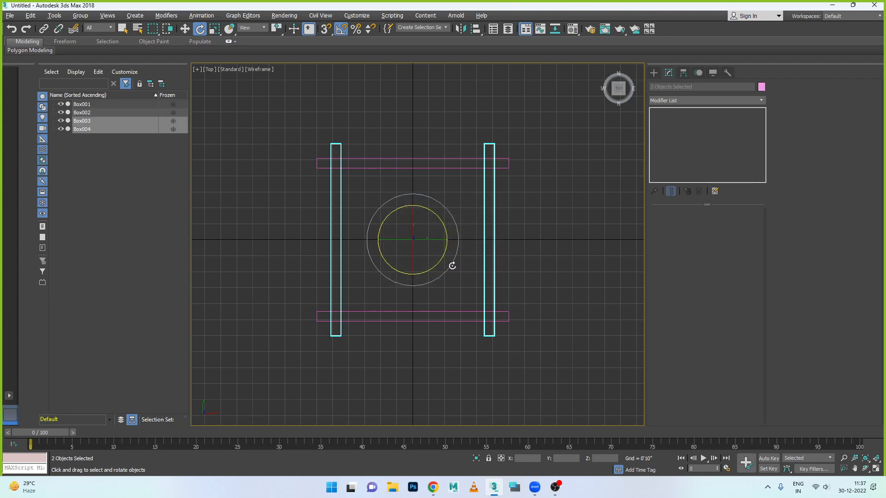
Move the upper horizontal wall Box001 to a Y position of 5'0".
{"action": "left_click", "coordinate": [463, 201]}
{"action": "left_click", "coordinate": [454, 166]}
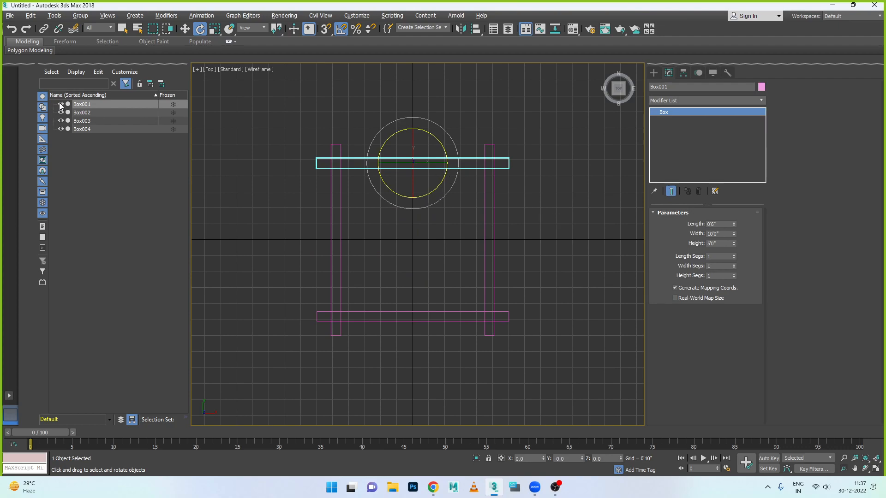
{"action": "left_click", "coordinate": [184, 29]}
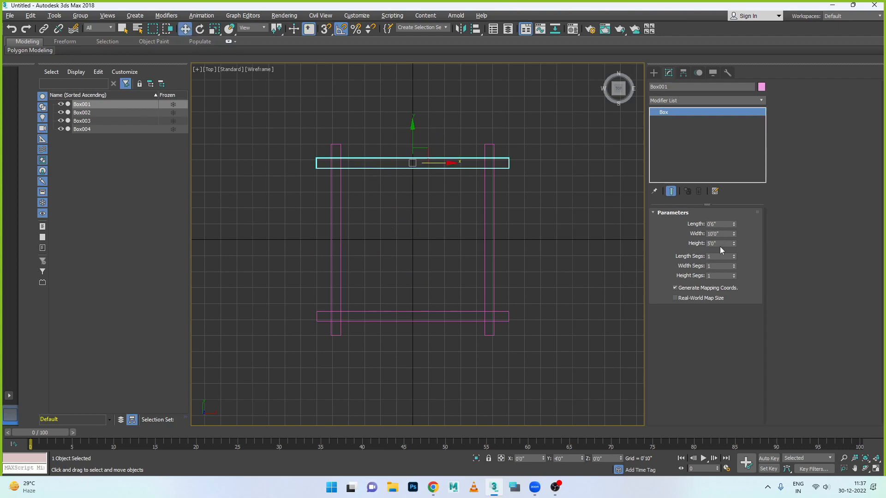
{"action": "double_click", "coordinate": [560, 458]}
{"action": "key", "text": "Return"}
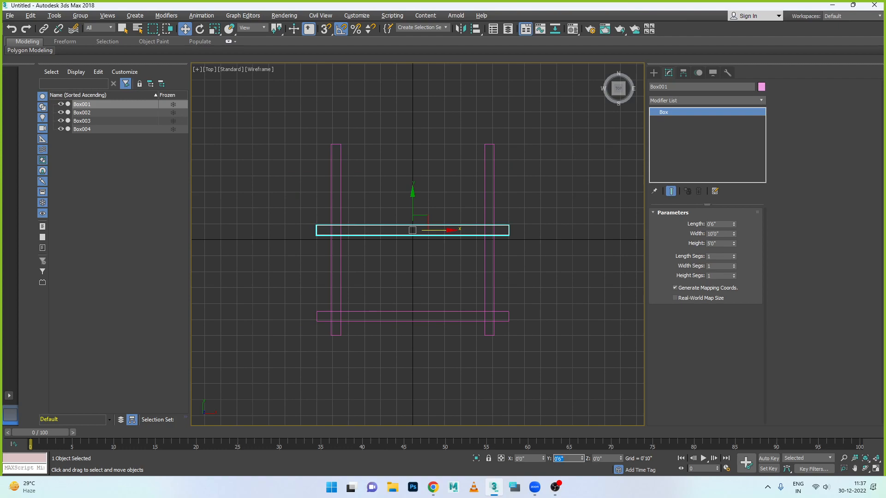
{"action": "type", "text": "4.5"}
{"action": "key", "text": "Return"}
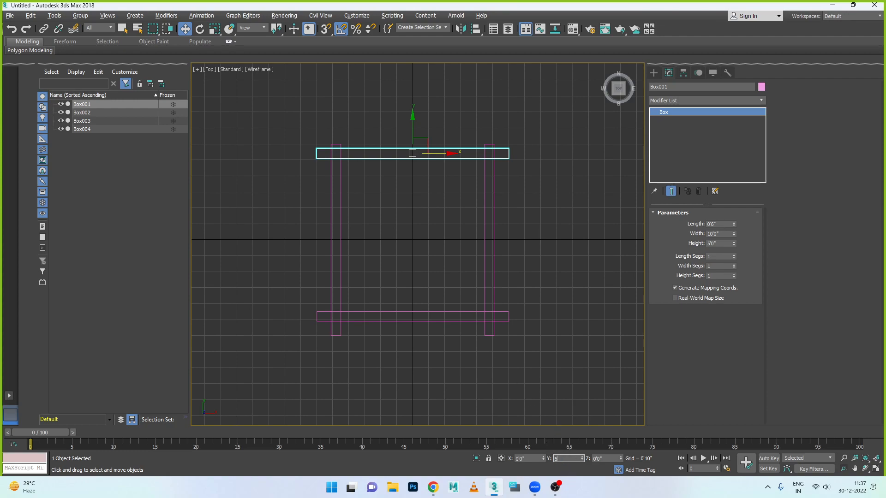
{"action": "type", "text": "5"}
{"action": "key", "text": "Return"}
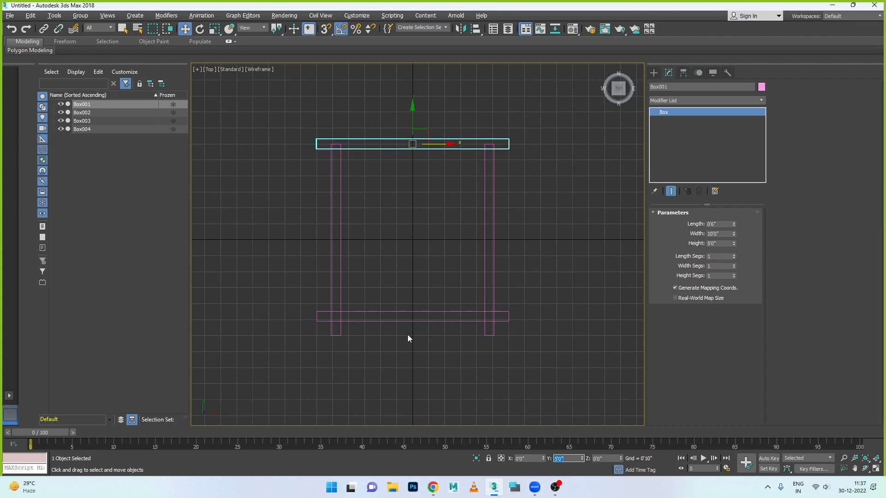
Move the lower horizontal wall Box002 to a Y position of -5'0".
{"action": "left_click", "coordinate": [420, 321]}
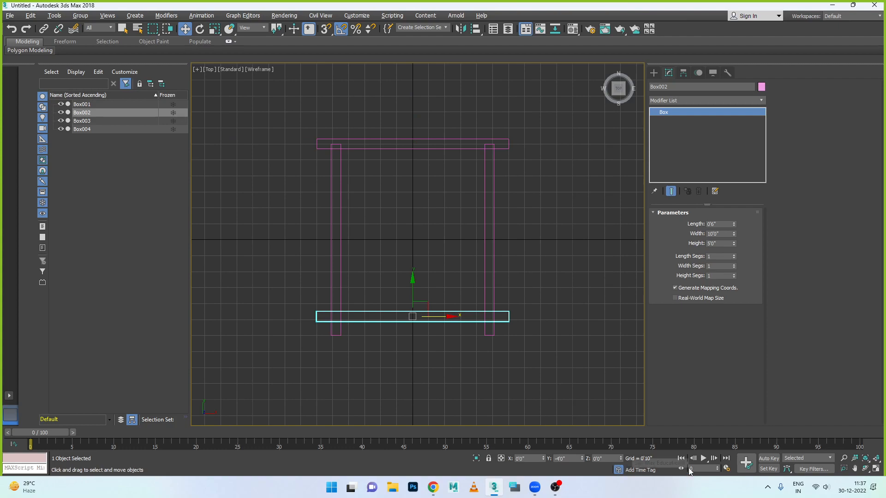
{"action": "left_click", "coordinate": [479, 355]}
{"action": "left_click", "coordinate": [443, 318]}
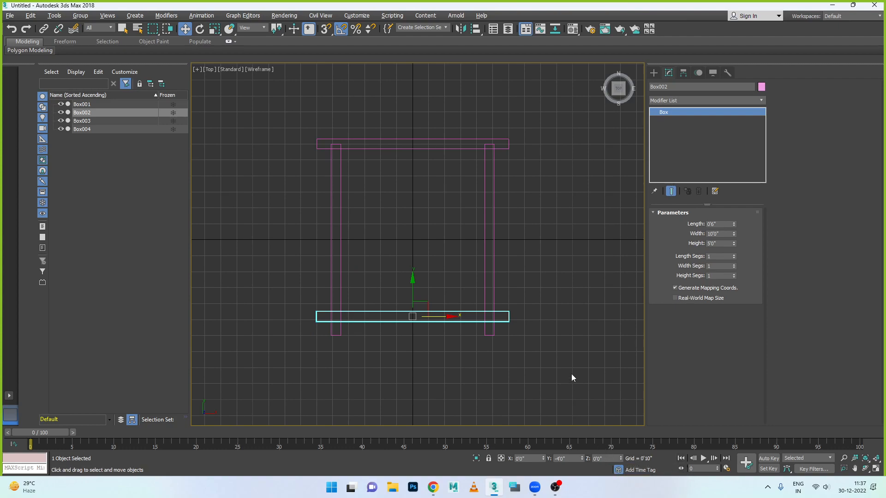
{"action": "left_click", "coordinate": [482, 339]}
{"action": "left_click", "coordinate": [448, 319]}
{"action": "double_click", "coordinate": [571, 458]}
{"action": "type", "text": "-5"}
{"action": "key", "text": "Return"}
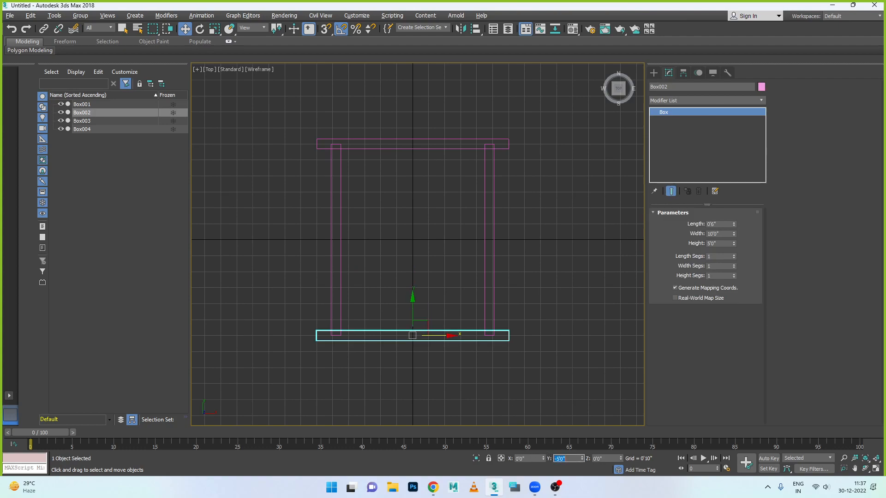
Set the Z position of the right vertical wall Box003 to 5'0".
{"action": "left_click", "coordinate": [521, 265]}
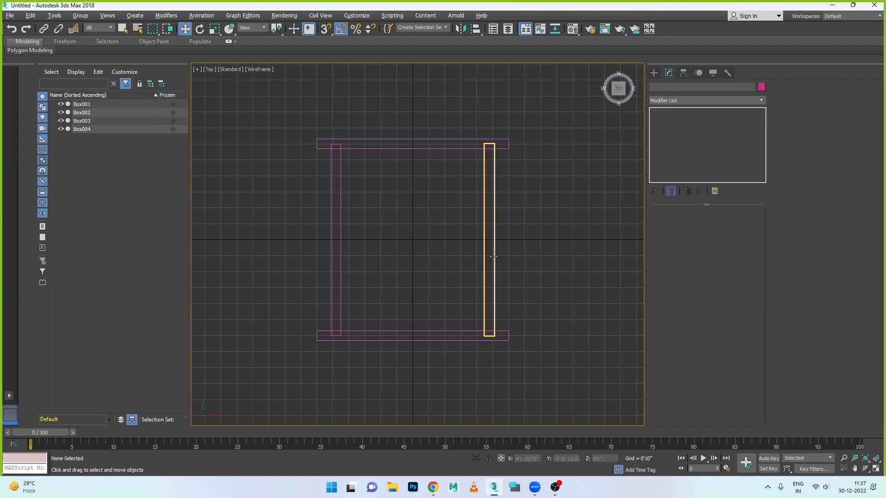
{"action": "left_click", "coordinate": [491, 257]}
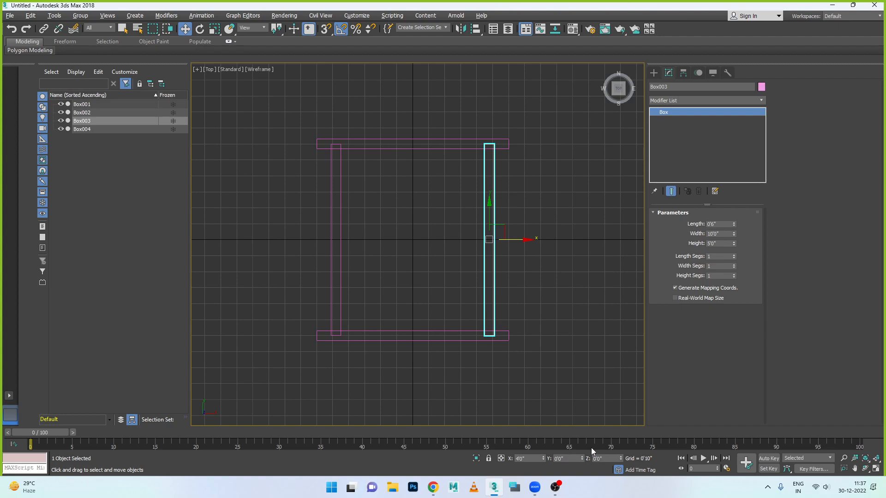
{"action": "left_click", "coordinate": [610, 457]}
{"action": "key", "text": "BackSpace"}
{"action": "key", "text": "BackSpace"}
{"action": "key", "text": "BackSpace"}
{"action": "type", "text": "5"}
{"action": "key", "text": "Return"}
Move the right vertical wall Box003 to an X position of 5'0".
{"action": "left_click_drag", "start_coordinate": [525, 240], "coordinate": [532, 243]}
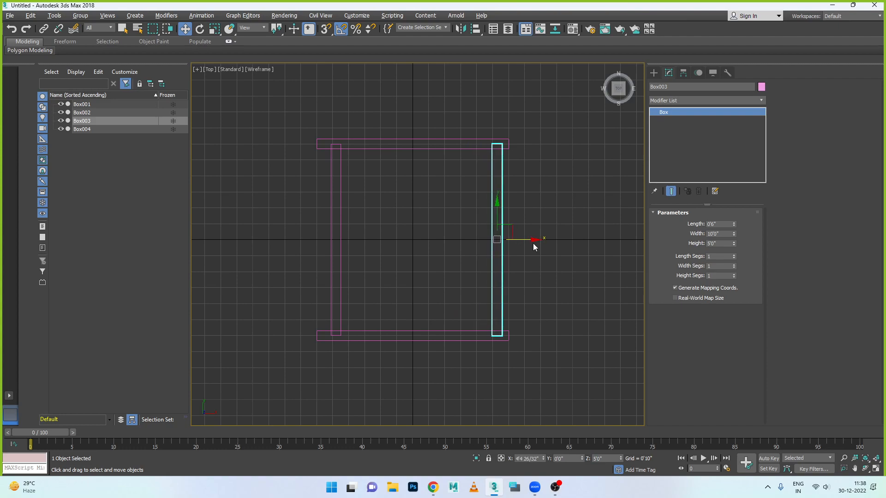
{"action": "key", "text": "ctrl+z"}
{"action": "left_click", "coordinate": [537, 460]}
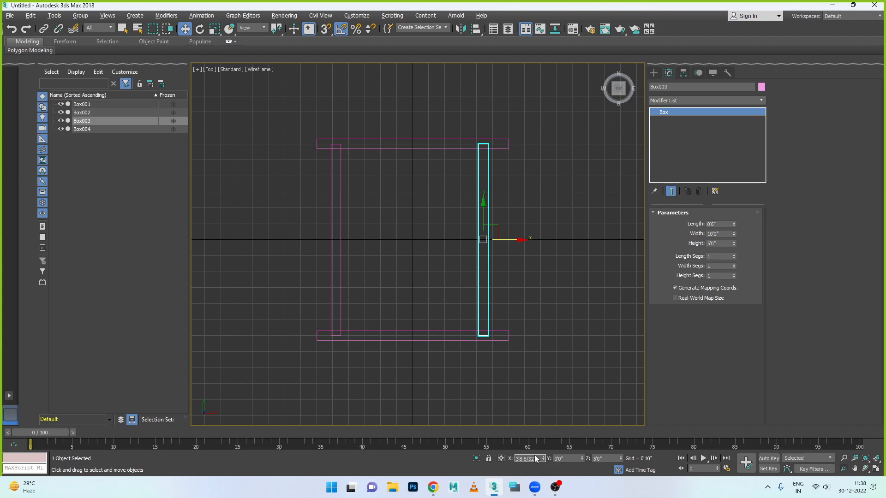
{"action": "type", "text": "5"}
{"action": "key", "text": "Return"}
Move the left vertical wall Box004 to an X position of -5'0" and clear the selection.
{"action": "left_click", "coordinate": [337, 289]}
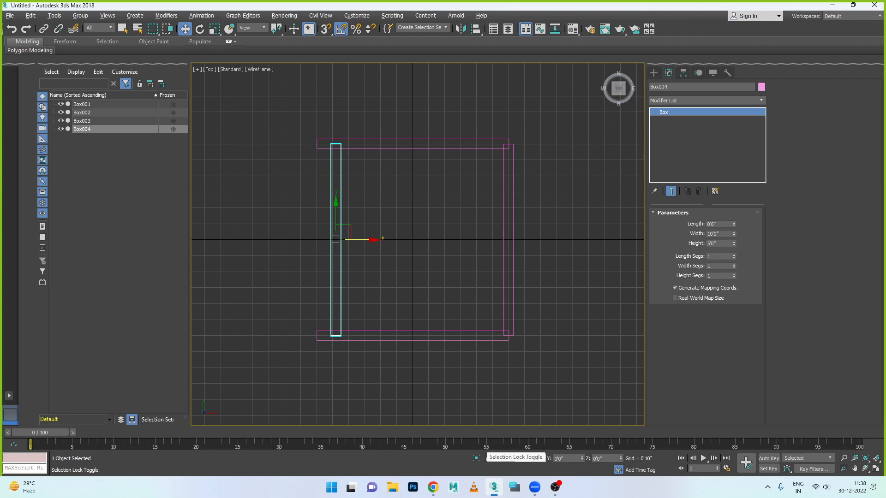
{"action": "key", "text": "Return"}
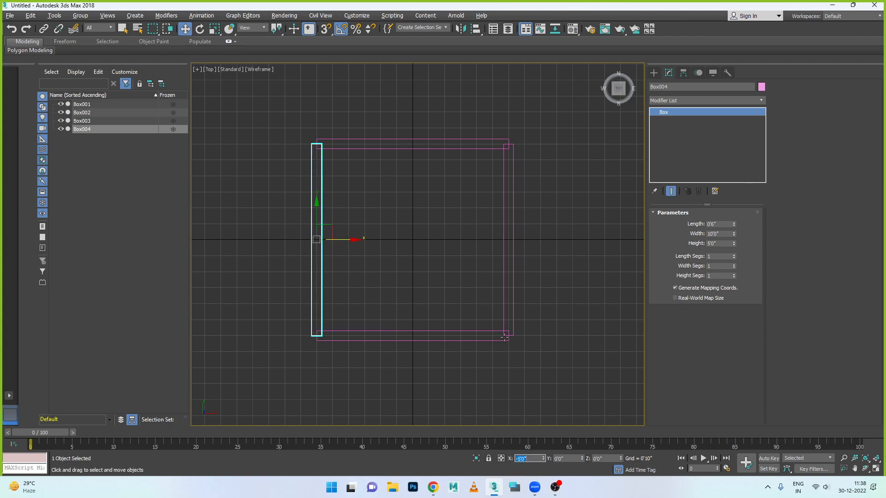
{"action": "left_click", "coordinate": [528, 304]}
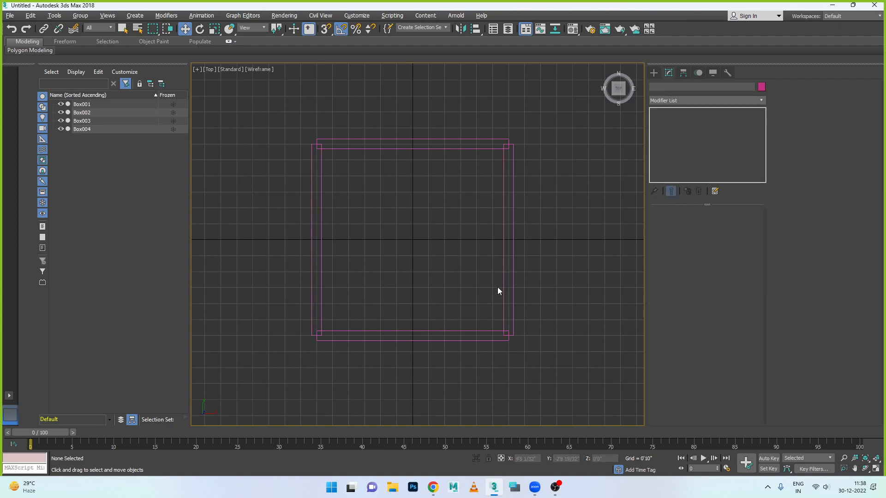
Switch to a maximized perspective view and lower the raised wall Box003 to roughly the level of the other walls.
{"action": "left_click_drag", "start_coordinate": [272, 103], "coordinate": [463, 361]}
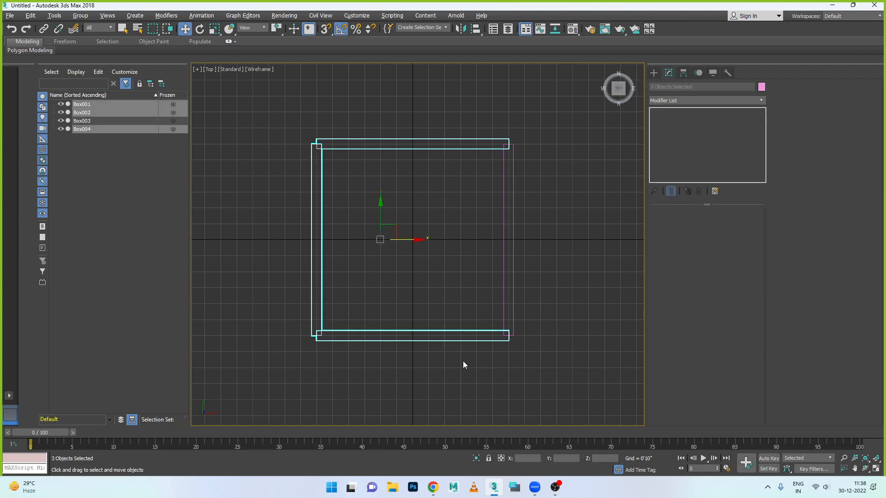
{"action": "key", "text": "alt+w"}
{"action": "right_click", "coordinate": [531, 326]}
{"action": "key", "text": "alt+w"}
{"action": "middle_click_drag", "start_coordinate": [455, 309], "coordinate": [328, 305], "text": "alt"}
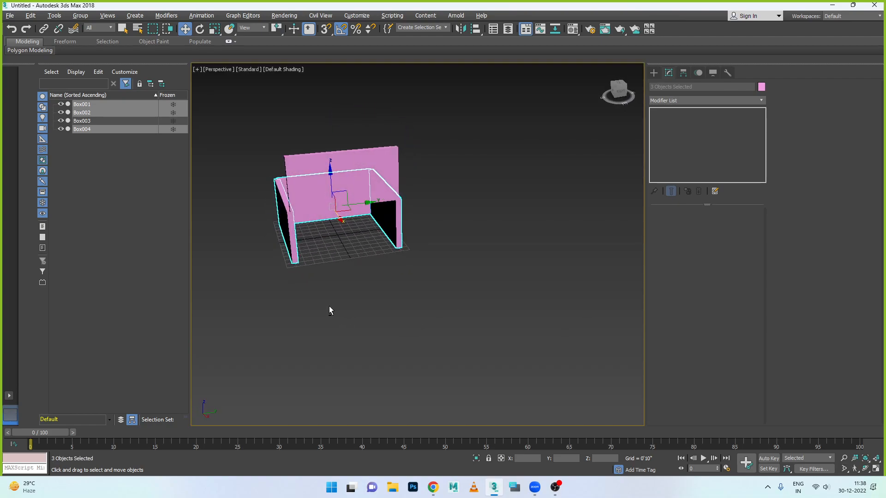
{"action": "left_click", "coordinate": [352, 174]}
{"action": "middle_click_drag", "start_coordinate": [345, 247], "coordinate": [355, 217], "text": "alt"}
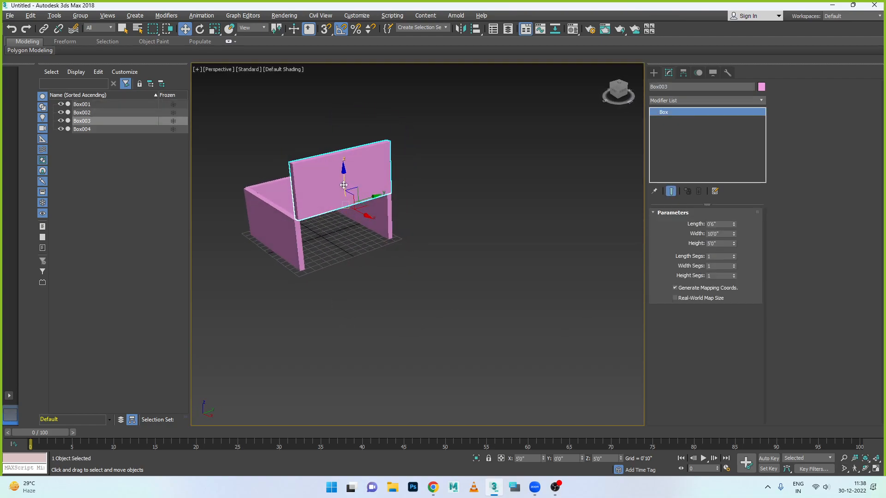
{"action": "left_click_drag", "start_coordinate": [344, 174], "coordinate": [355, 214]}
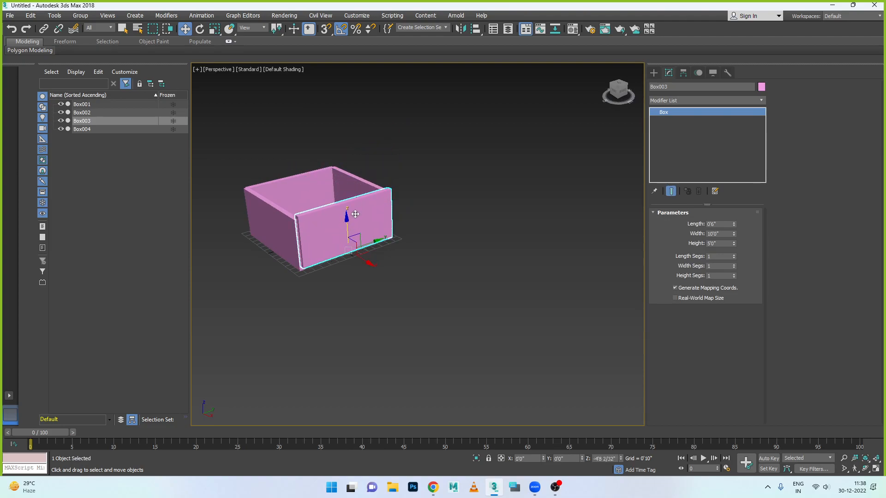
{"action": "left_click_drag", "start_coordinate": [355, 214], "coordinate": [356, 221]}
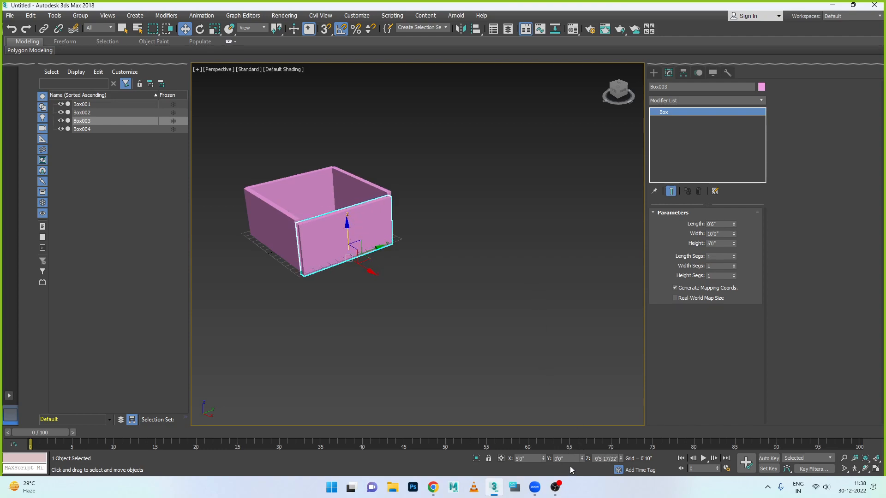
Set the Z position of wall Box003 to exactly 0.
{"action": "left_click", "coordinate": [596, 459]}
{"action": "type", "text": "0"}
{"action": "key", "text": "BackSpace"}
{"action": "key", "text": "BackSpace"}
{"action": "key", "text": "BackSpace"}
{"action": "key", "text": "BackSpace"}
{"action": "key", "text": "BackSpace"}
{"action": "left_click", "coordinate": [564, 459]}
{"action": "key", "text": "Tab"}
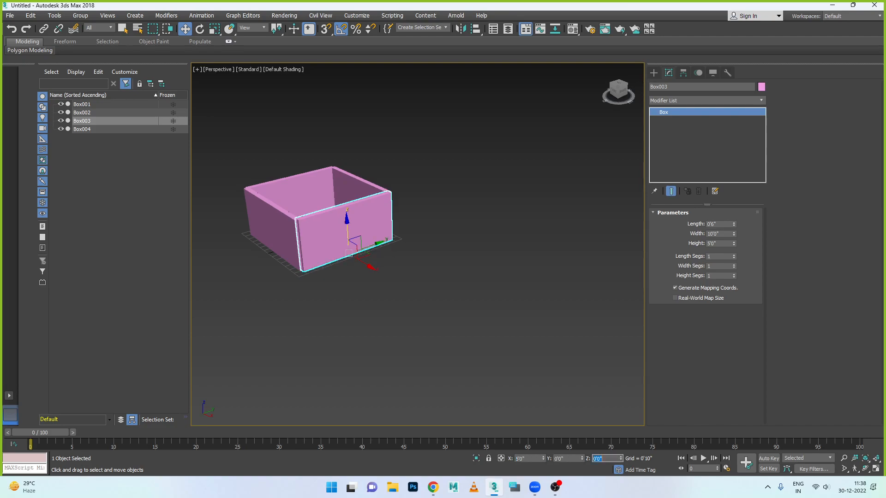
{"action": "key", "text": "shift+Tab"}
{"action": "key", "text": "shift+Tab"}
Delete the front wall Box003 so that the room is open on that side.
{"action": "left_click", "coordinate": [336, 265]}
{"action": "left_click", "coordinate": [328, 233]}
{"action": "scroll", "coordinate": [329, 285], "scroll_direction": "up", "scroll_amount": 4}
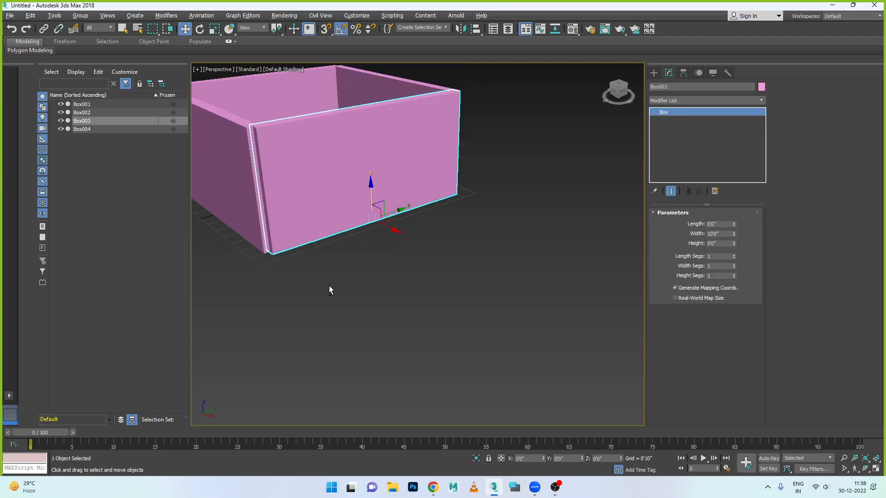
{"action": "middle_click_drag", "start_coordinate": [335, 252], "coordinate": [358, 275], "text": "alt"}
{"action": "key", "text": "Delete"}
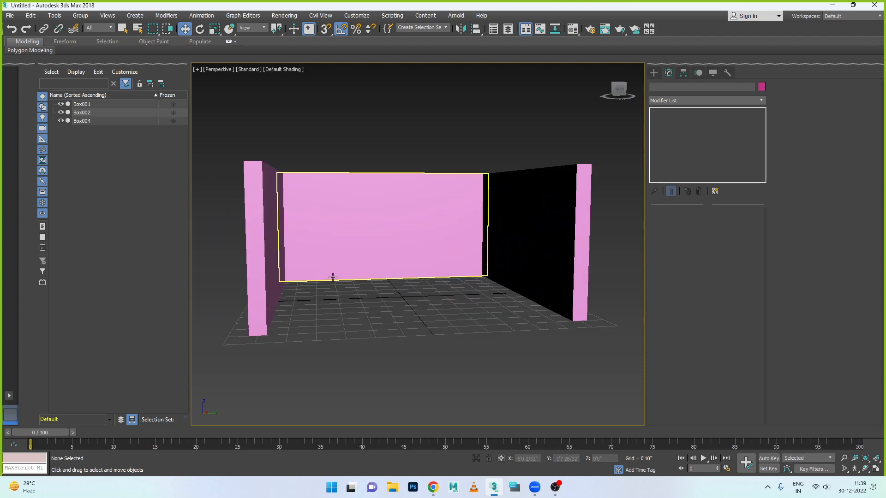
Set the length of the side wall Box002 to 0.2 to make it thinner.
{"action": "left_click", "coordinate": [279, 285]}
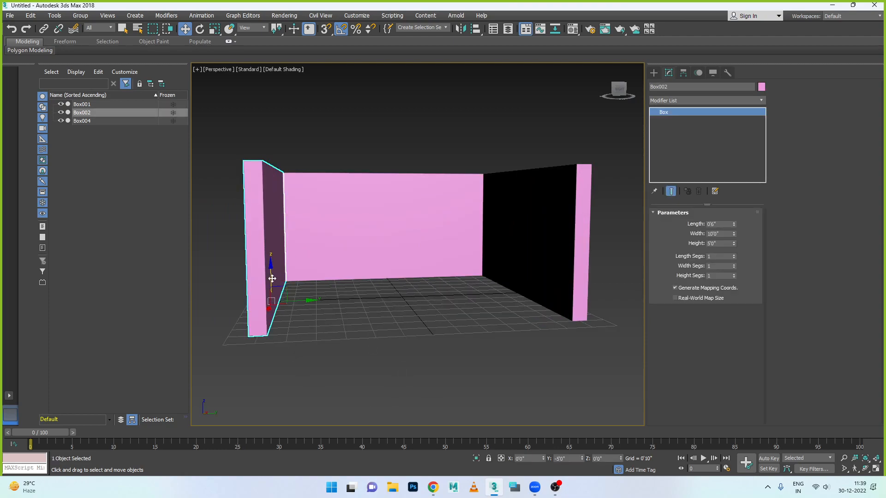
{"action": "double_click", "coordinate": [717, 225]}
{"action": "type", "text": "0."}
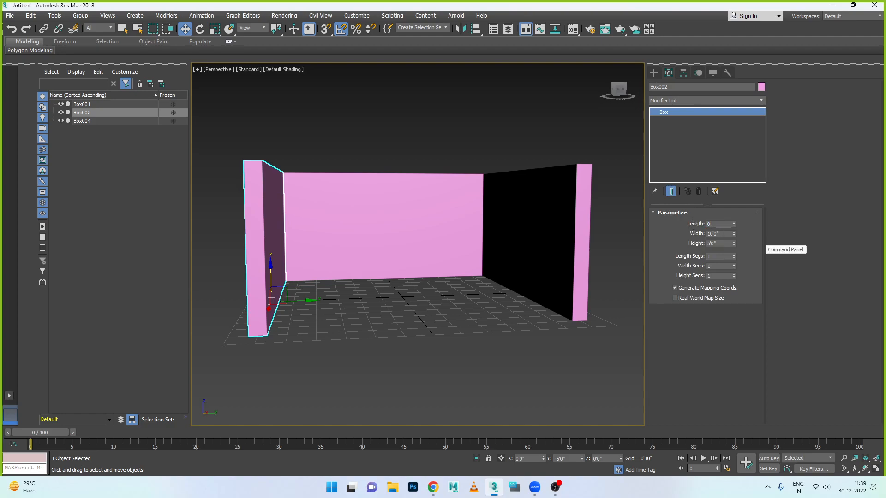
{"action": "type", "text": "2"}
{"action": "key", "text": "Return"}
Set the length of the opposite side wall Box001 to 0.2 as well.
{"action": "left_click", "coordinate": [580, 254]}
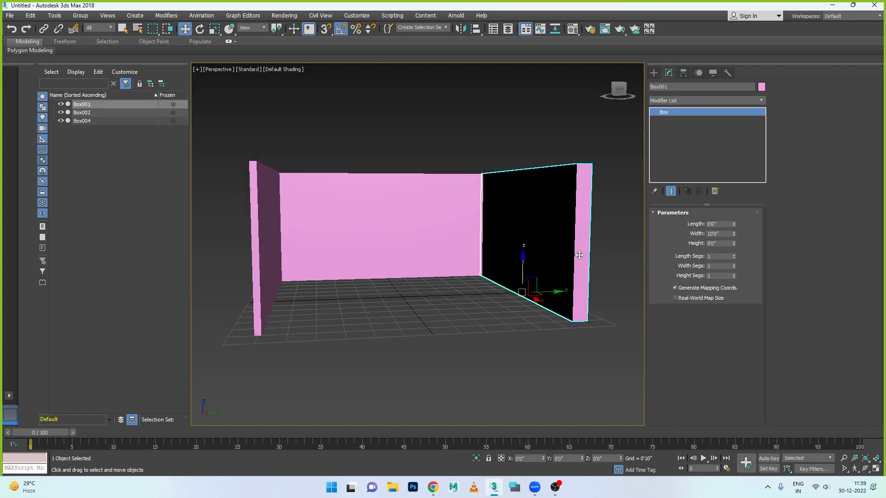
{"action": "type", "text": "0.2"}
{"action": "key", "text": "Return"}
Set the length of the back wall Box004 to 0.2 to match the thin side walls.
{"action": "left_click", "coordinate": [478, 197]}
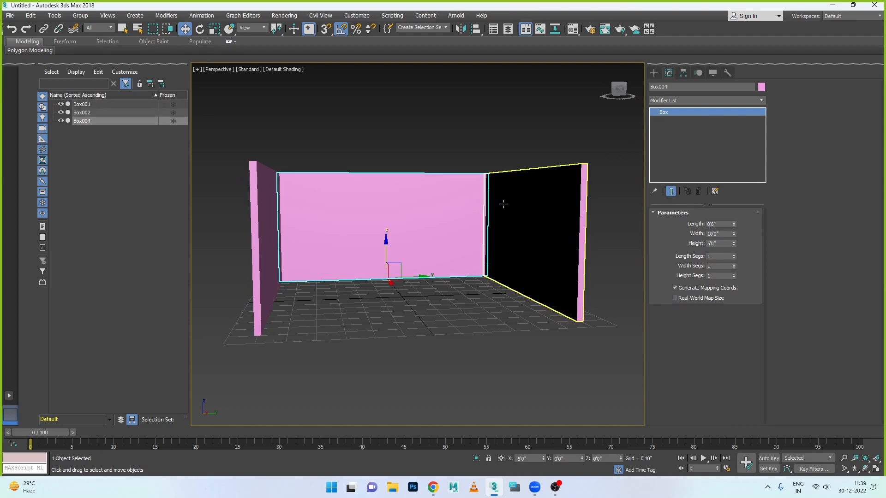
{"action": "double_click", "coordinate": [720, 225]}
{"action": "type", "text": "0.2"}
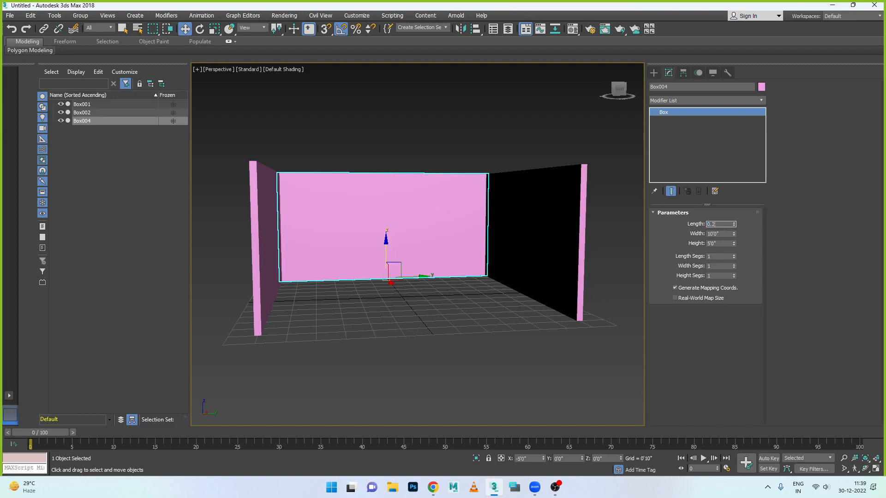
{"action": "key", "text": "Return"}
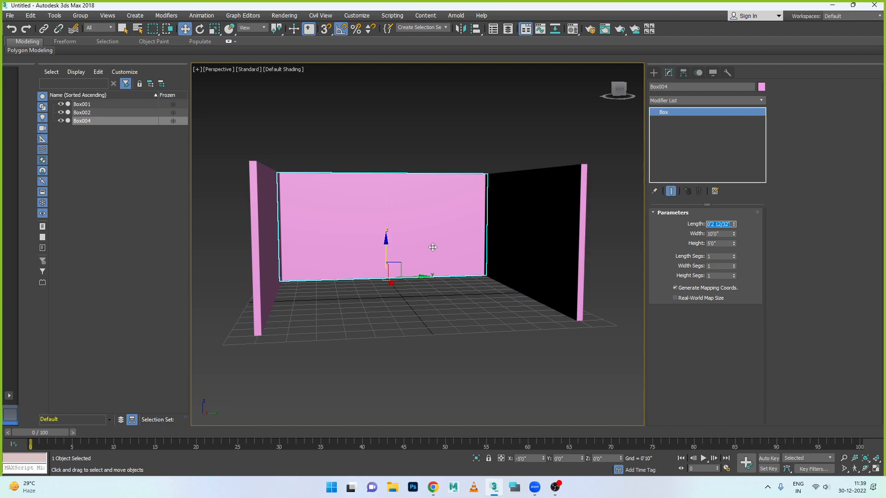
{"action": "left_click", "coordinate": [425, 285]}
{"action": "left_click", "coordinate": [362, 254]}
Activate the Plane primitive, switch to the maximized Top view and turn on 2.5 snapping.
{"action": "left_click", "coordinate": [654, 73]}
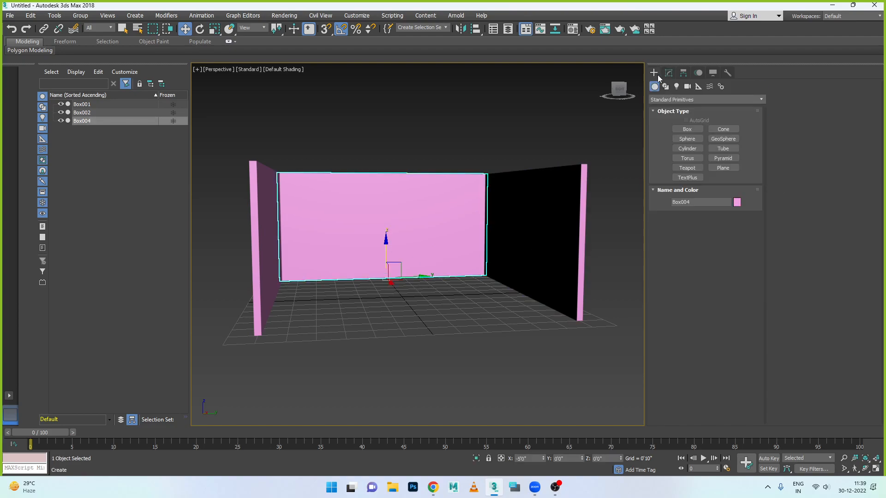
{"action": "left_click", "coordinate": [718, 169]}
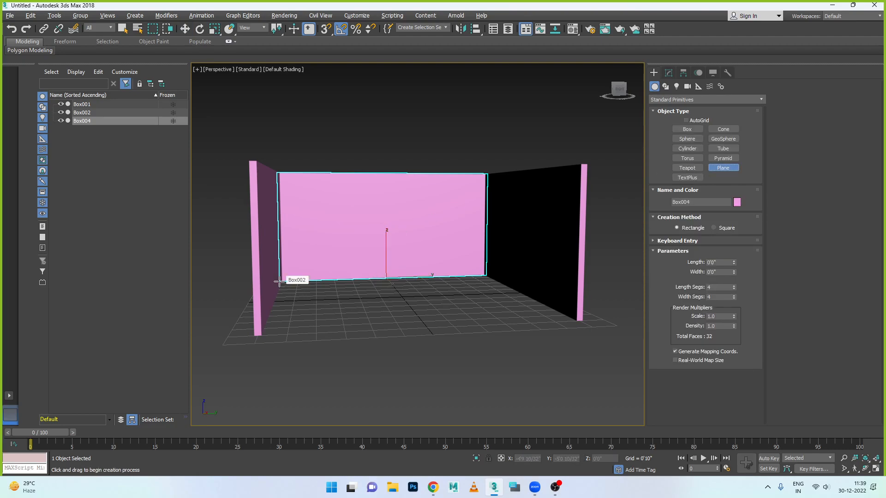
{"action": "key", "text": "alt+w"}
{"action": "key", "text": "alt+w"}
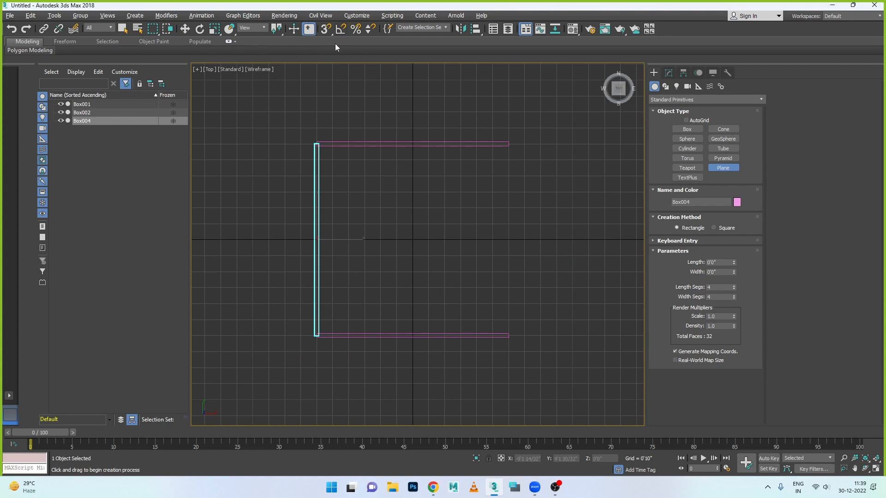
{"action": "left_click_drag", "start_coordinate": [324, 32], "coordinate": [327, 57]}
{"action": "left_click_drag", "start_coordinate": [316, 146], "coordinate": [507, 178]}
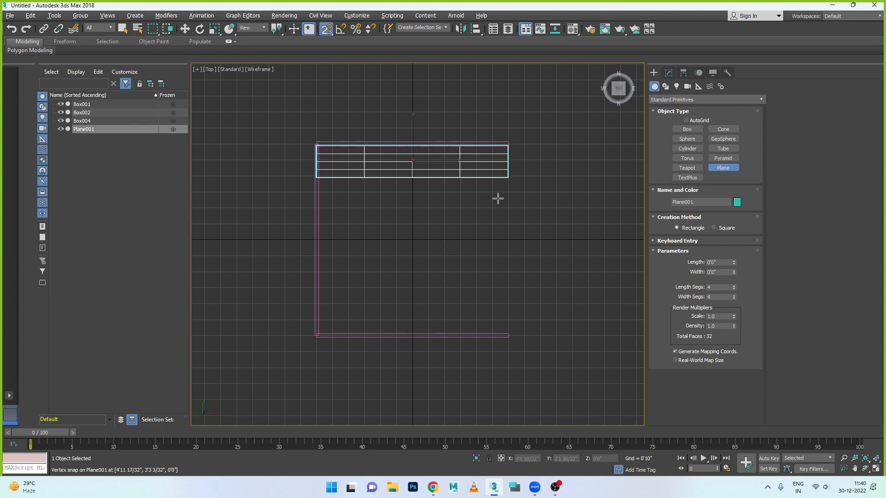
{"action": "key", "text": "ctrl+z"}
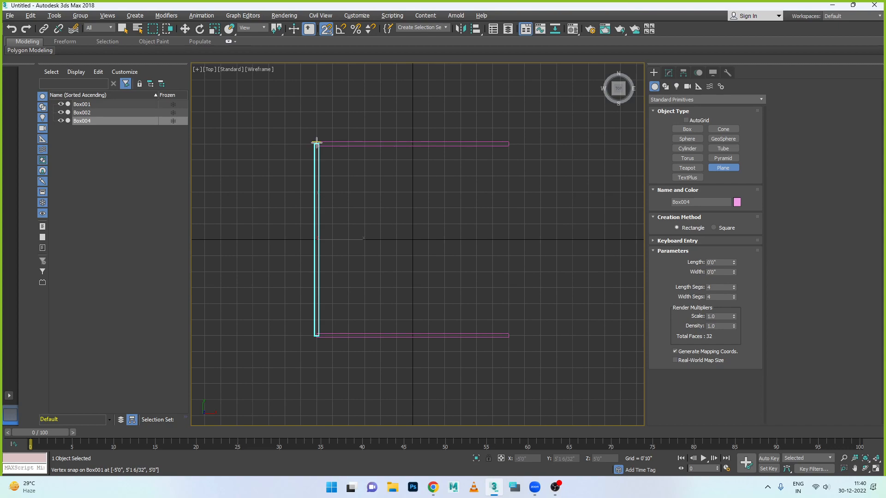
{"action": "left_click", "coordinate": [316, 142]}
{"action": "left_click", "coordinate": [316, 142]}
{"action": "left_click", "coordinate": [316, 142]}
{"action": "left_click", "coordinate": [317, 141]}
{"action": "left_click", "coordinate": [317, 142]}
{"action": "left_click", "coordinate": [317, 142]}
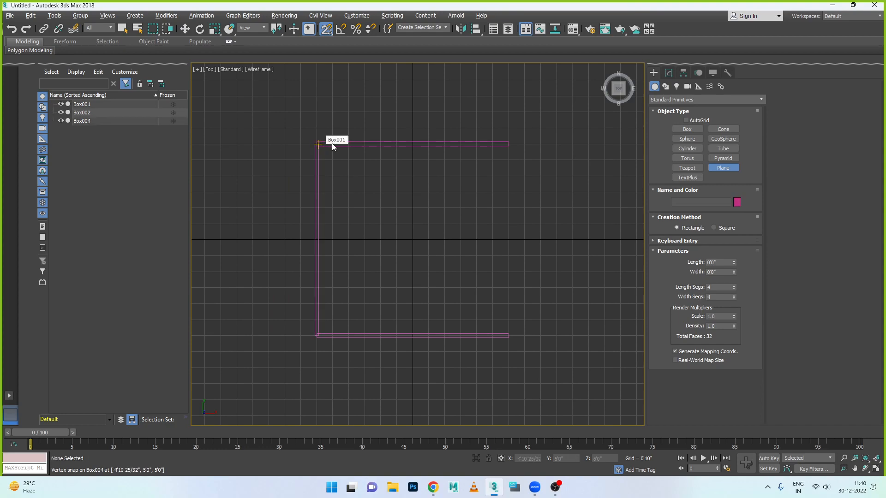
Draw a floor plane about 9'11" square between the walls, from the inner back corner to the opposite front corner.
{"action": "left_click_drag", "start_coordinate": [318, 145], "coordinate": [511, 332]}
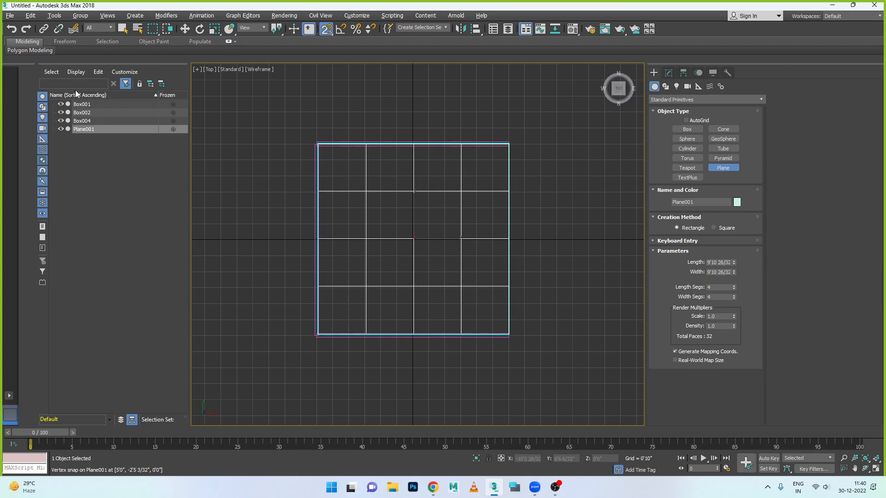
{"action": "key", "text": "alt+w"}
{"action": "right_click", "coordinate": [445, 270]}
{"action": "key", "text": "alt+w"}
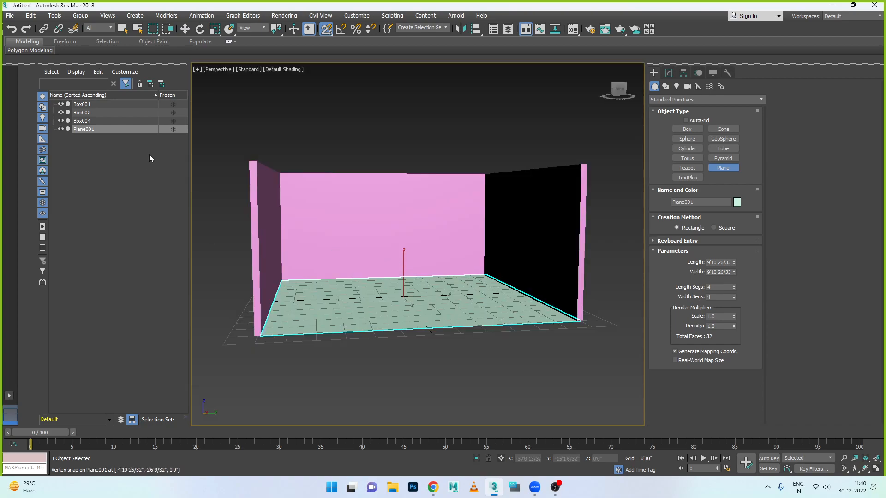
Copy the floor plane once, straight up to just above the tops of the walls, as the ceiling.
{"action": "left_click", "coordinate": [184, 28]}
{"action": "left_click", "coordinate": [363, 160]}
{"action": "left_click", "coordinate": [400, 286]}
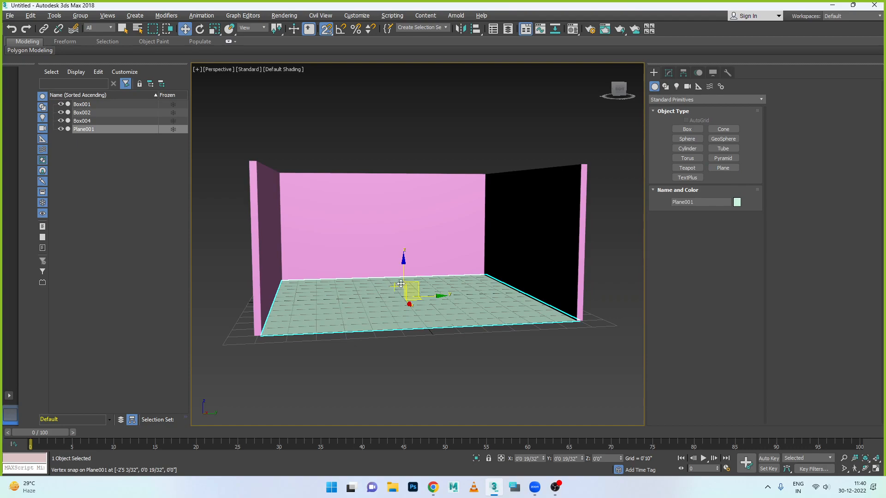
{"action": "left_click_drag", "start_coordinate": [401, 280], "coordinate": [405, 161]}
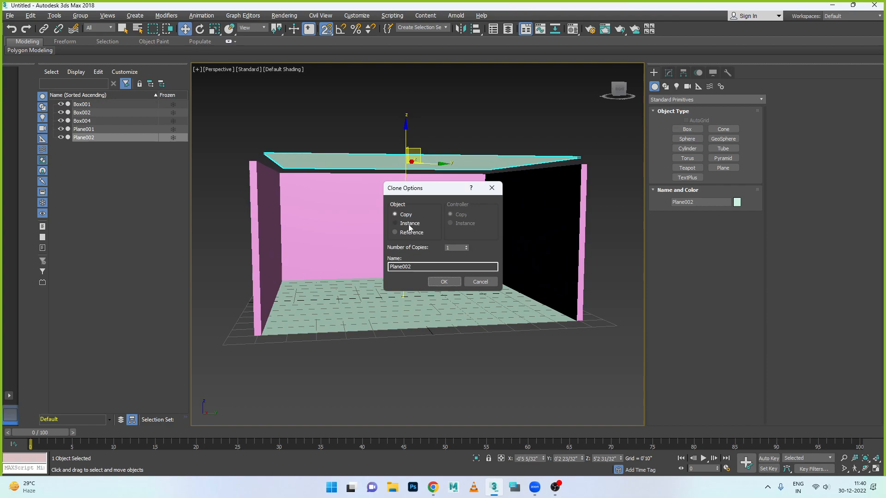
{"action": "left_click", "coordinate": [442, 283]}
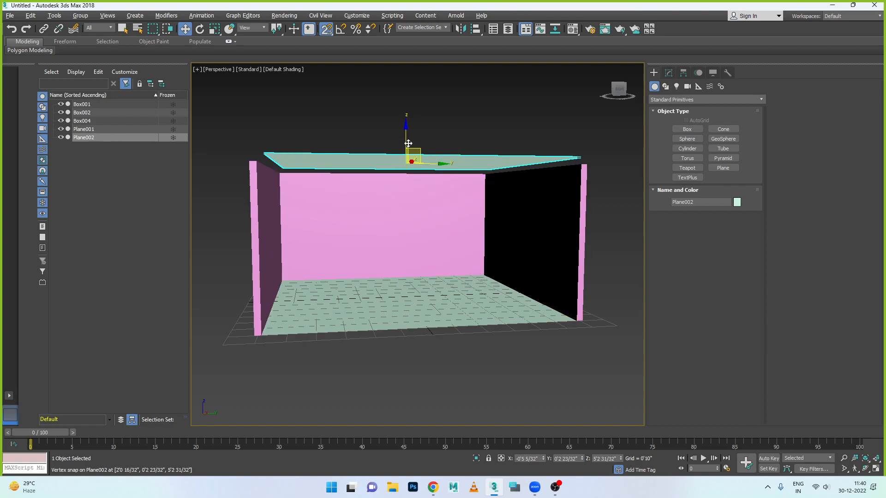
Lower the ceiling plane onto the walls and align it with their top edges in the Front view.
{"action": "mouse_move", "coordinate": [406, 163]}
{"action": "left_mouse_down"}
{"action": "mouse_move", "coordinate": [406, 134]}
{"action": "mouse_move", "coordinate": [396, 168]}
{"action": "left_mouse_up"}
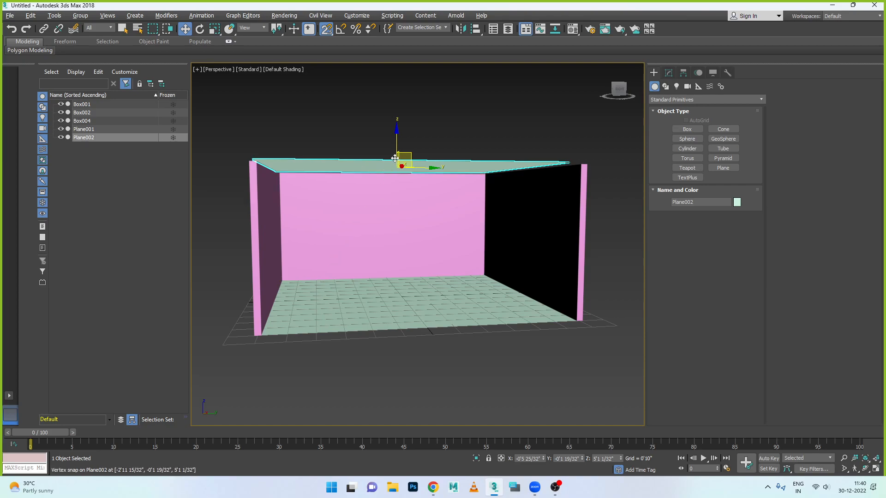
{"action": "key", "text": "alt+w"}
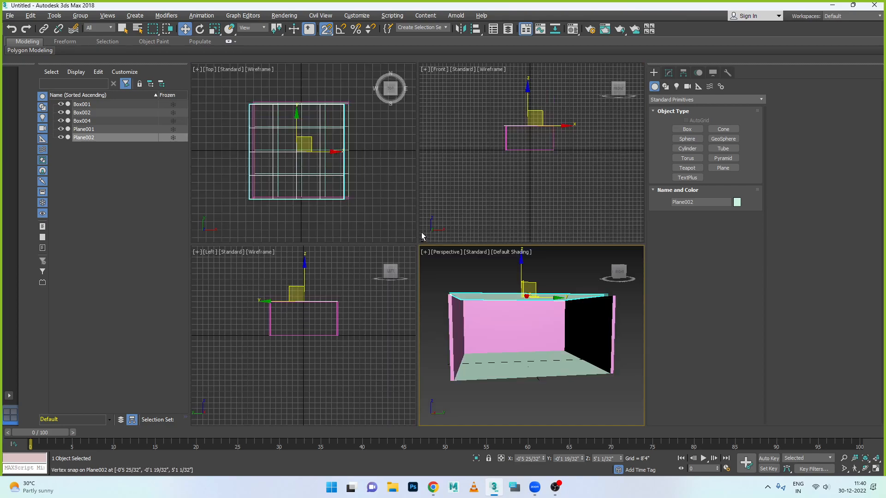
{"action": "key", "text": "alt+w"}
{"action": "scroll", "coordinate": [407, 165], "scroll_direction": "up", "scroll_amount": 5}
{"action": "mouse_move", "coordinate": [401, 152]}
{"action": "left_mouse_down"}
{"action": "mouse_move", "coordinate": [417, 148]}
{"action": "mouse_move", "coordinate": [397, 150]}
{"action": "left_mouse_up"}
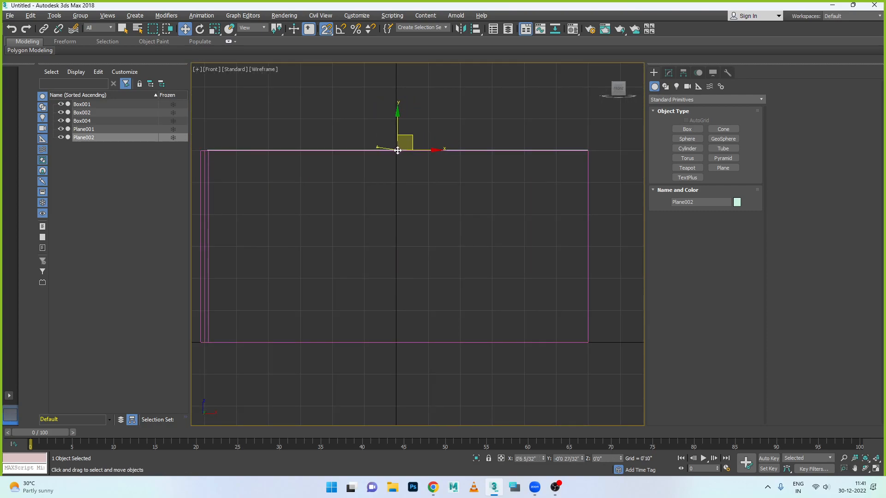
Turn off snapping and copy the ceiling plane down to about 1" above the existing floor plane.
{"action": "left_click", "coordinate": [325, 29]}
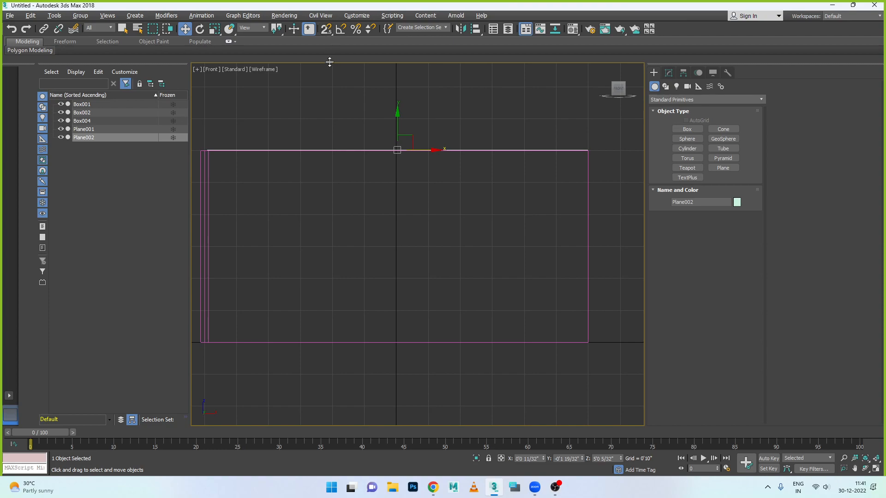
{"action": "left_click_drag", "start_coordinate": [399, 119], "coordinate": [400, 118]}
{"action": "left_click_drag", "start_coordinate": [399, 118], "coordinate": [409, 299]}
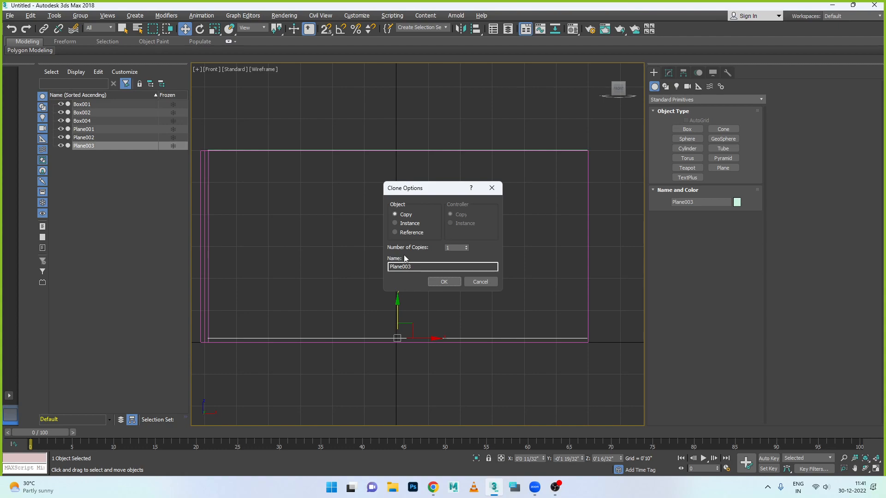
{"action": "left_click", "coordinate": [450, 283]}
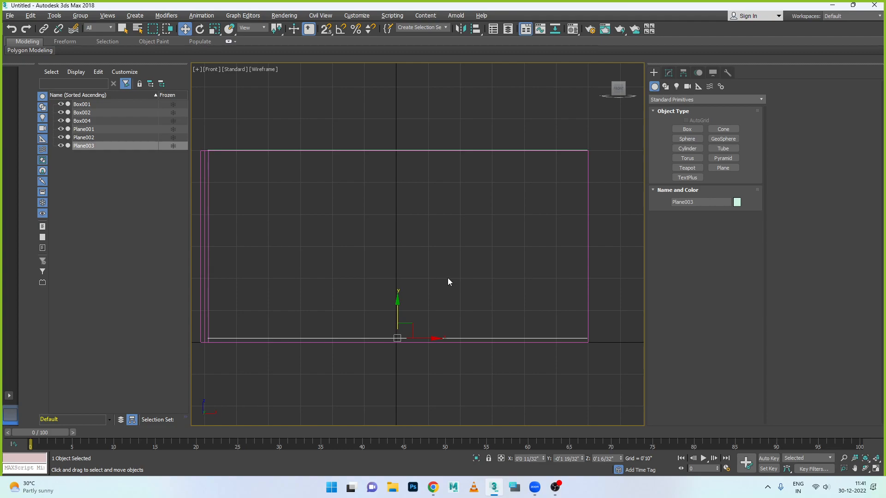
Select all walls and planes in the Perspective view, raise them together by about 5" and clear the selection.
{"action": "key", "text": "alt+w"}
{"action": "right_click", "coordinate": [471, 274]}
{"action": "key", "text": "alt+w"}
{"action": "left_click", "coordinate": [416, 356]}
{"action": "middle_click_drag", "start_coordinate": [393, 337], "coordinate": [376, 346], "text": "alt"}
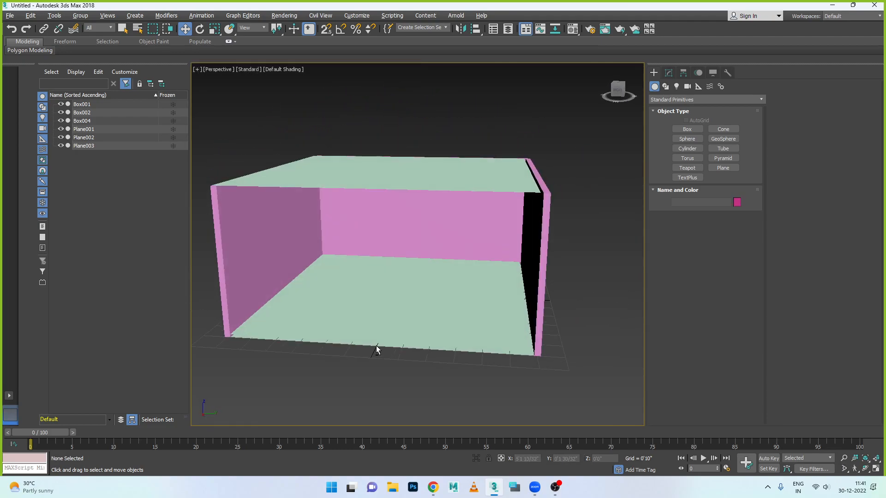
{"action": "scroll", "coordinate": [376, 341], "scroll_direction": "down", "scroll_amount": 5}
{"action": "left_click_drag", "start_coordinate": [269, 188], "coordinate": [534, 390]}
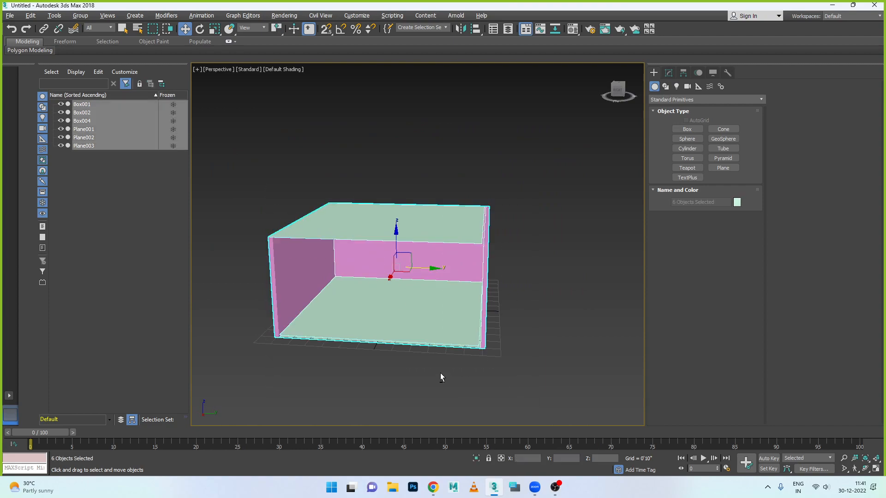
{"action": "middle_click_drag", "start_coordinate": [441, 377], "coordinate": [449, 362], "text": "alt"}
{"action": "left_click_drag", "start_coordinate": [395, 236], "coordinate": [395, 228]}
{"action": "left_click", "coordinate": [319, 309]}
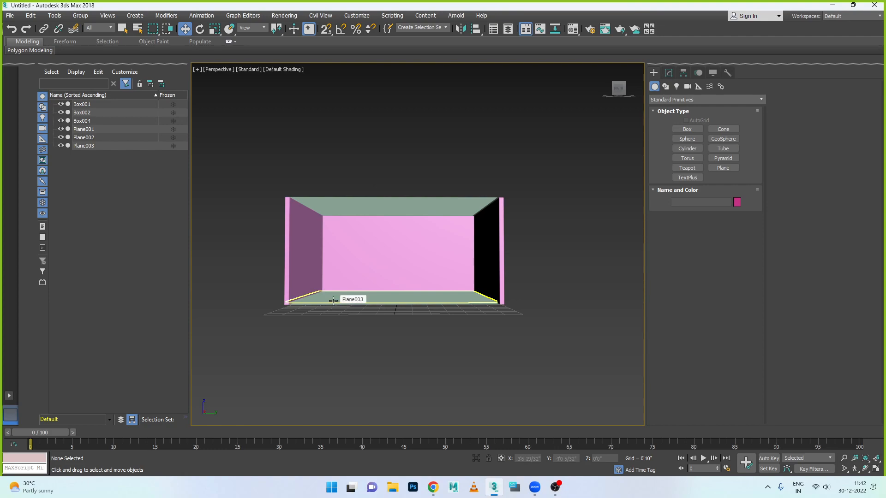
Examine how the back wall, floor and ceiling meet inside the room by selecting them and viewing them up close.
{"action": "left_click", "coordinate": [394, 265]}
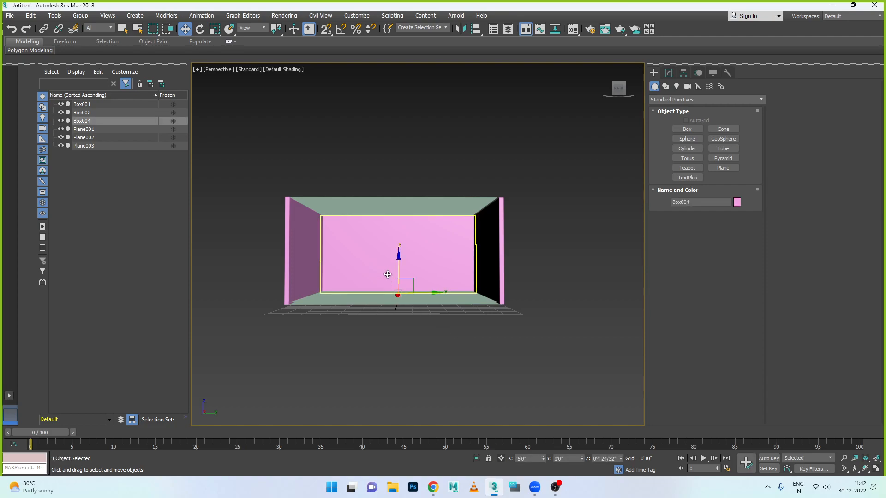
{"action": "key", "text": "alt+w"}
{"action": "key", "text": "alt+w"}
{"action": "key", "text": "alt+w"}
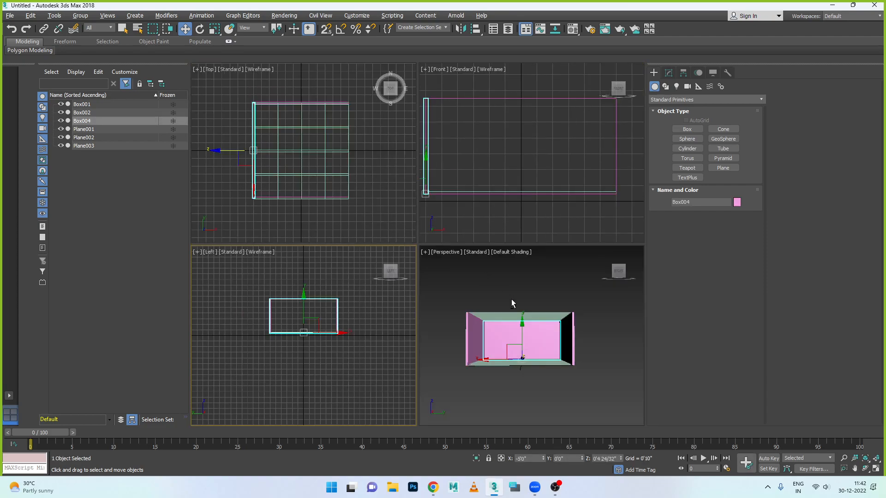
{"action": "key", "text": "alt+w"}
{"action": "middle_click_drag", "start_coordinate": [397, 234], "coordinate": [387, 248], "text": "alt"}
{"action": "scroll", "coordinate": [387, 248], "scroll_direction": "up", "scroll_amount": 2}
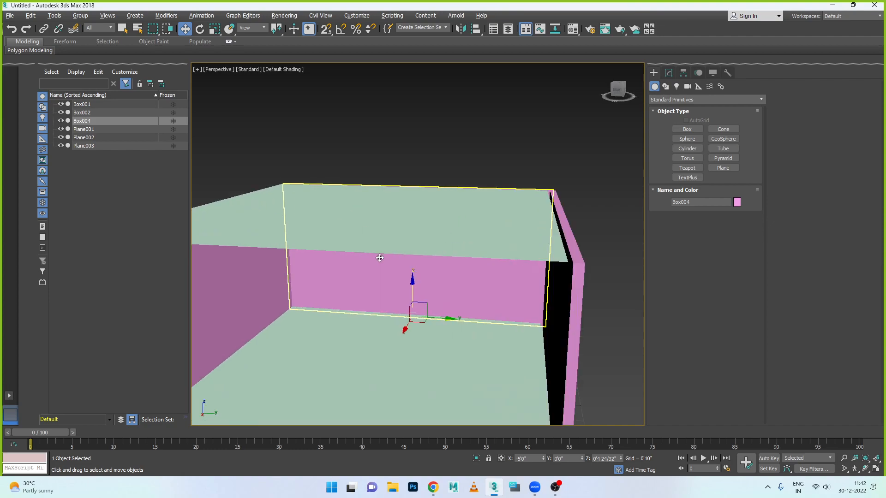
{"action": "scroll", "coordinate": [387, 242], "scroll_direction": "up", "scroll_amount": 4}
{"action": "left_click", "coordinate": [399, 272]}
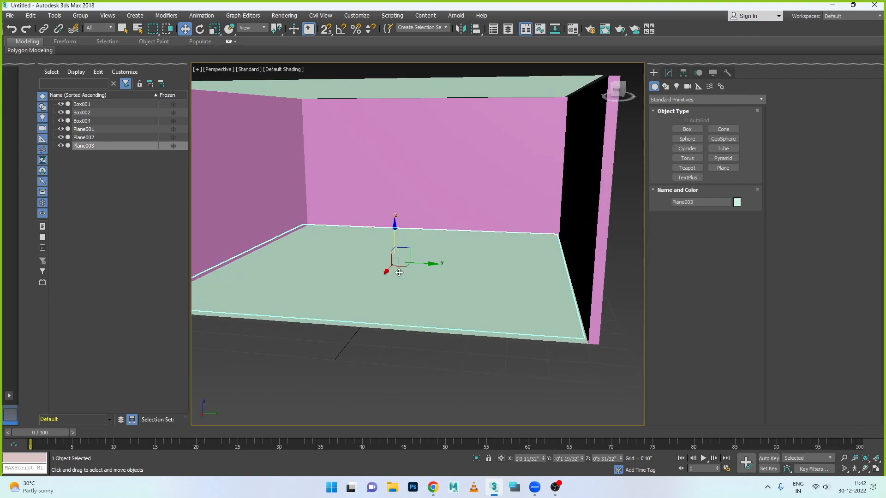
{"action": "left_click", "coordinate": [393, 117]}
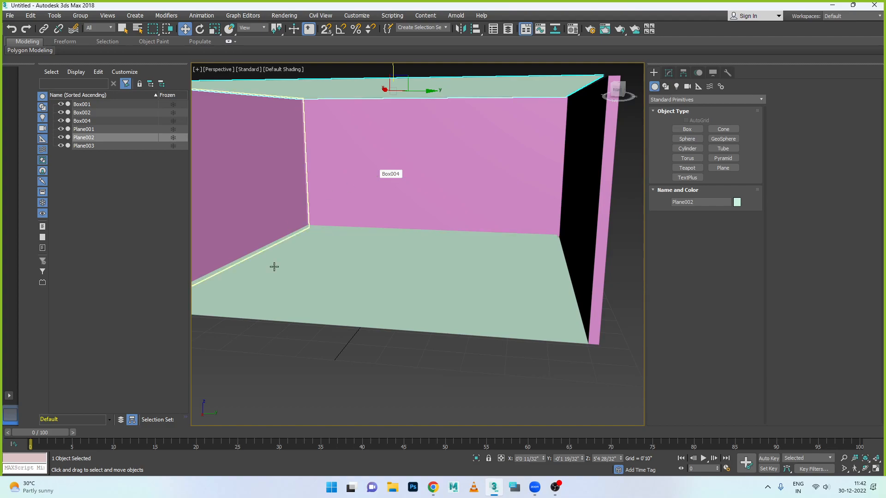
Select the raised floor plane Plane003, open the Material Editor and place it clear of the room.
{"action": "left_click", "coordinate": [346, 291]}
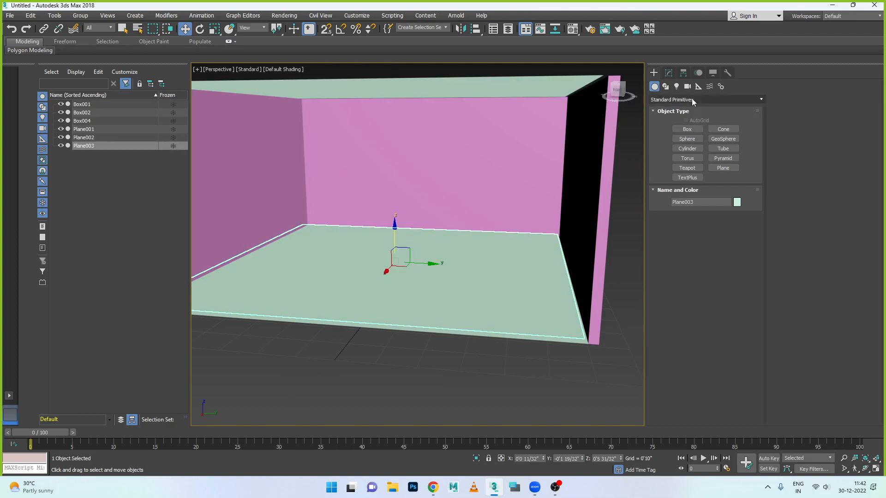
{"action": "key", "text": "m"}
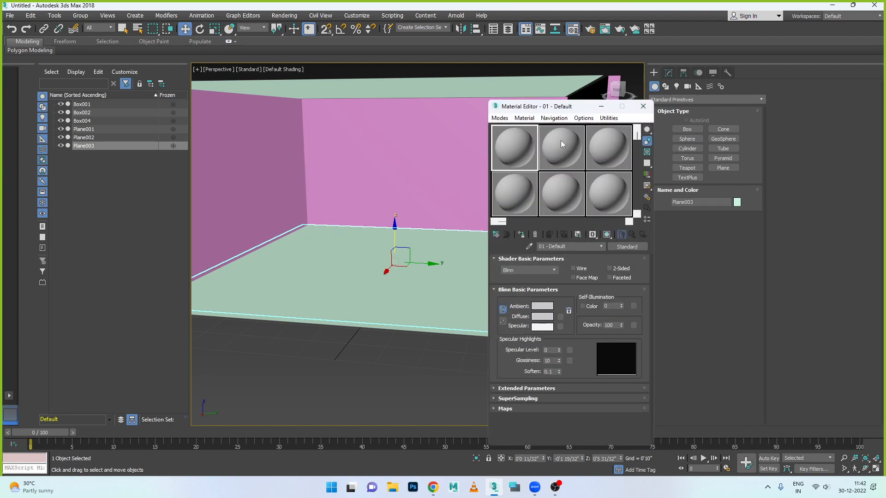
{"action": "left_click_drag", "start_coordinate": [540, 112], "coordinate": [650, 122]}
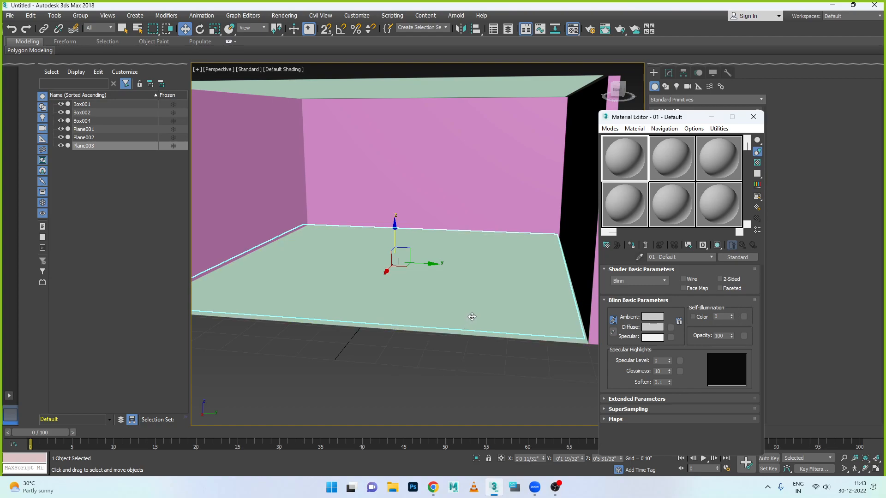
Select the side wall Box001, minimize the Material Editor and set the wall's width segments to 5.
{"action": "middle_click_drag", "start_coordinate": [435, 306], "coordinate": [360, 277], "text": "alt"}
{"action": "key", "text": "ctrl+d"}
{"action": "left_click", "coordinate": [360, 276]}
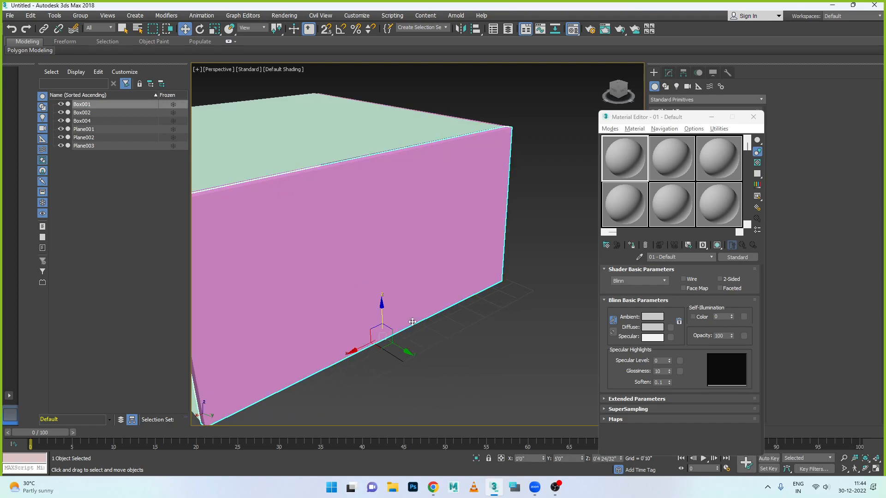
{"action": "left_click", "coordinate": [711, 117]}
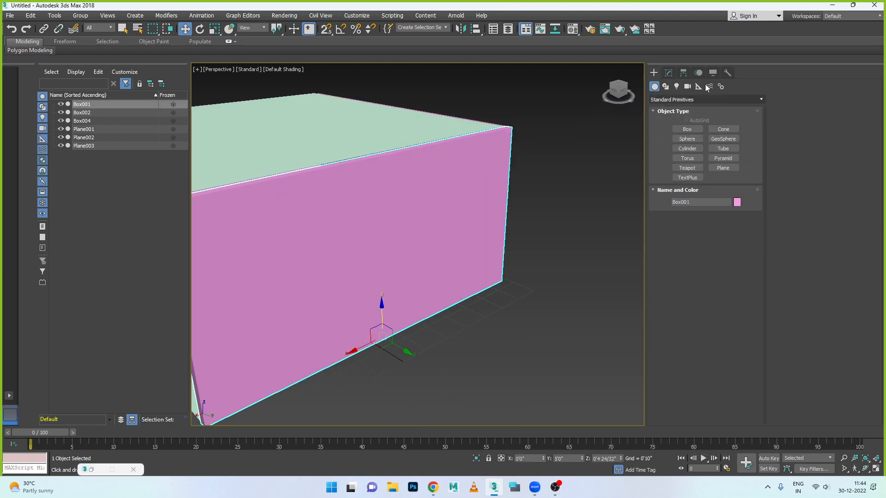
{"action": "left_click", "coordinate": [669, 73]}
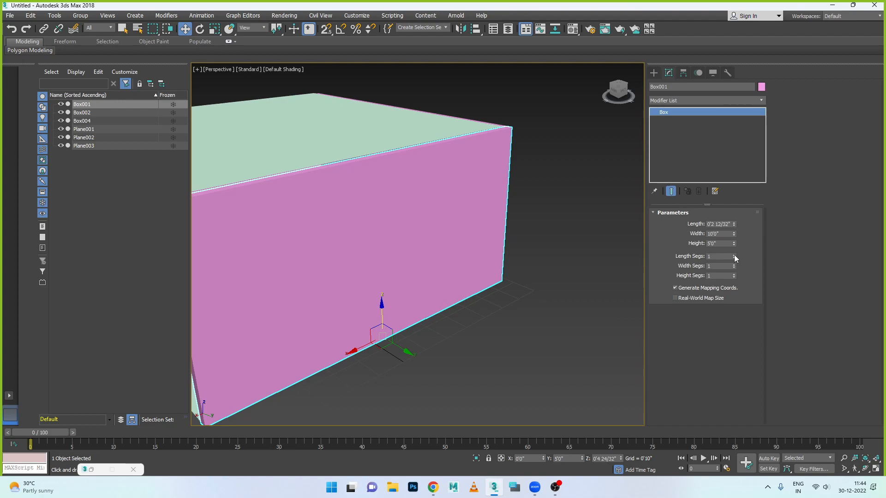
{"action": "left_click_drag", "start_coordinate": [733, 256], "coordinate": [734, 264]}
Display edged faces in the Perspective view and set the side wall's height segments to 3.
{"action": "left_click", "coordinate": [279, 70]}
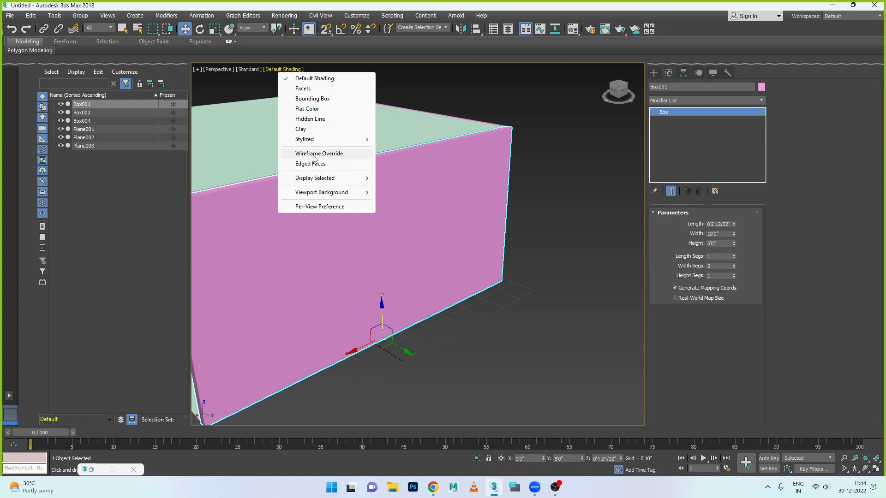
{"action": "left_click", "coordinate": [313, 165]}
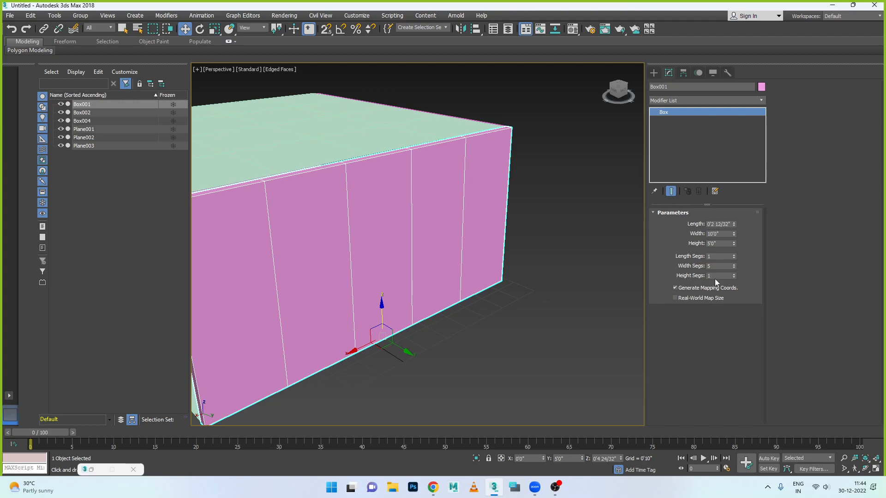
{"action": "left_click", "coordinate": [733, 274]}
{"action": "left_click", "coordinate": [734, 274]}
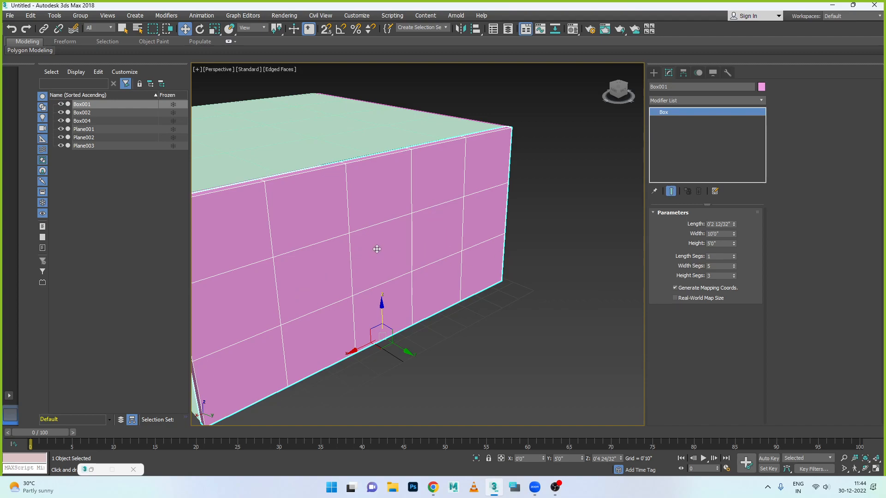
Convert the side wall Box001 to an Editable Poly and enter vertex editing.
{"action": "right_click", "coordinate": [378, 249]}
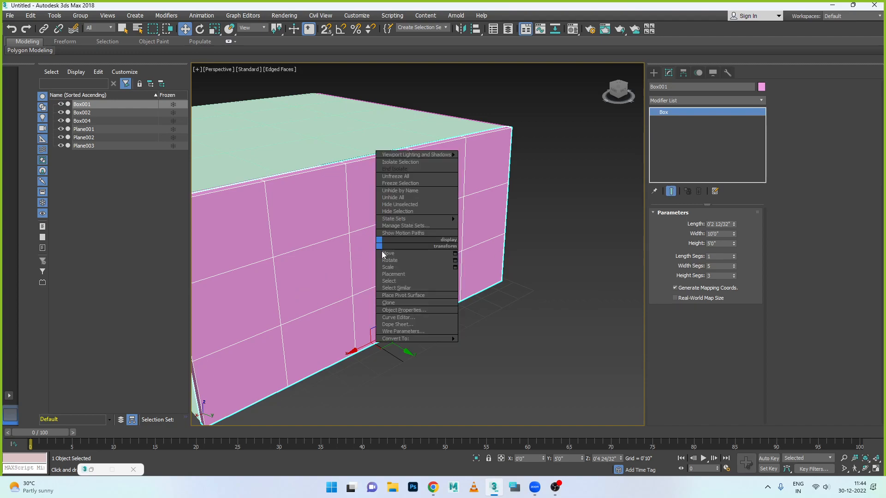
{"action": "mouse_move", "coordinate": [406, 338]}
{"action": "left_click", "coordinate": [507, 347]}
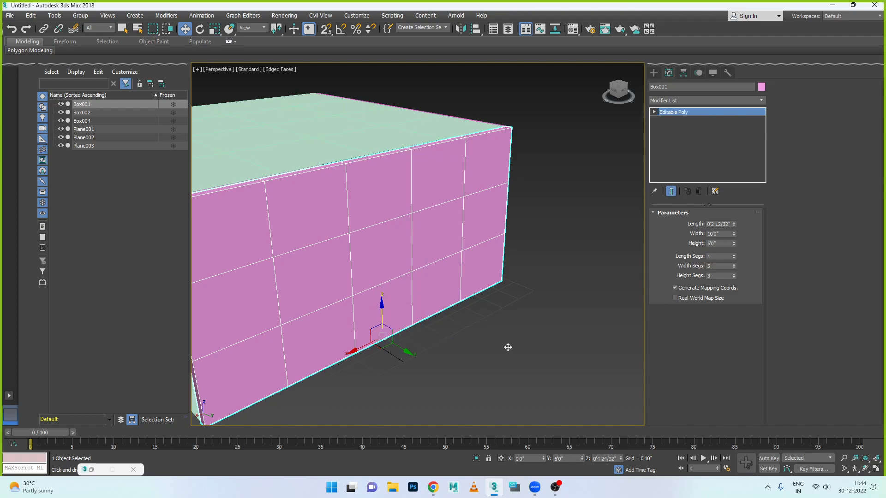
{"action": "key", "text": "1"}
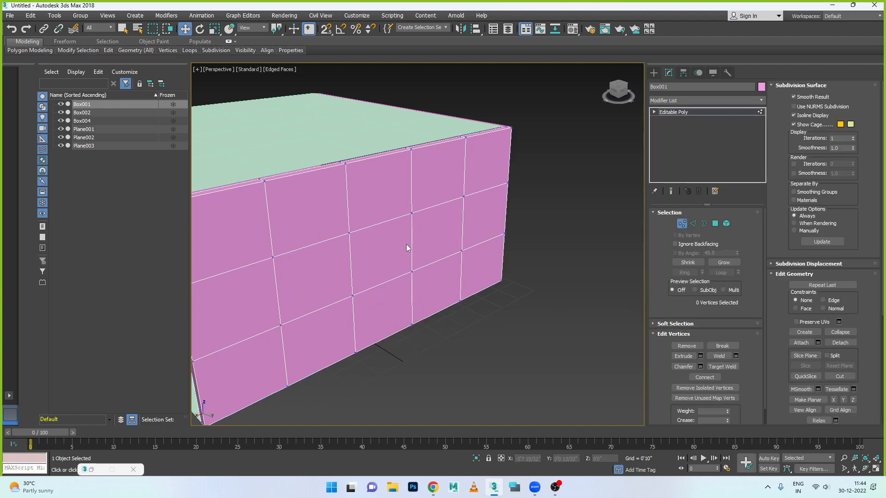
In the Front view, select the wall's two outer intermediate vertex columns and scale them apart along X towards the wall ends.
{"action": "key", "text": "alt+w"}
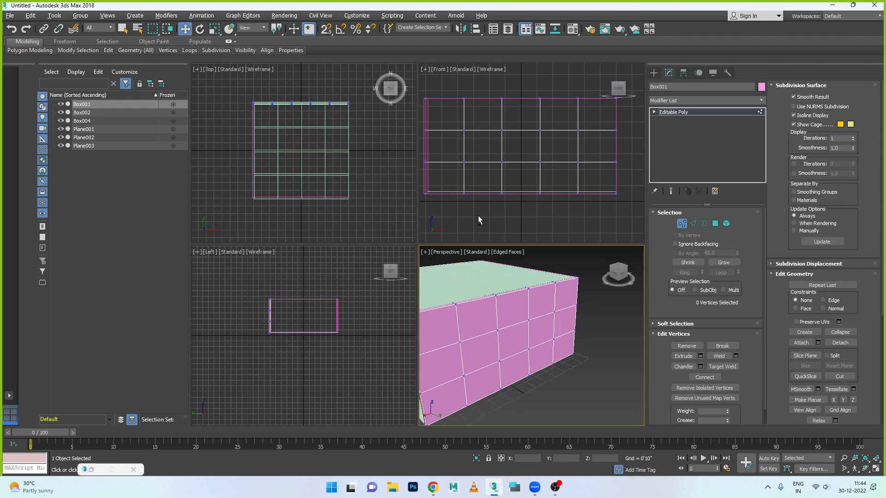
{"action": "key", "text": "alt+w"}
{"action": "scroll", "coordinate": [424, 213], "scroll_direction": "down", "scroll_amount": 2}
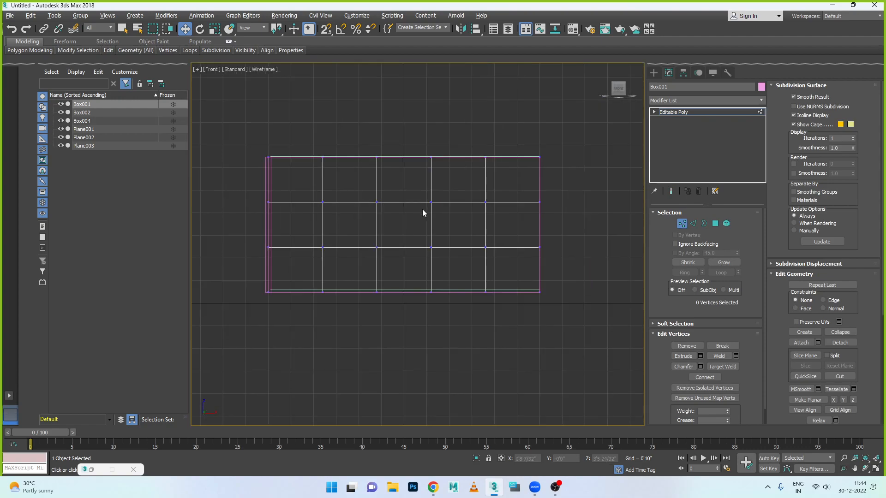
{"action": "left_click_drag", "start_coordinate": [496, 228], "coordinate": [414, 304]}
{"action": "left_click_drag", "start_coordinate": [306, 141], "coordinate": [369, 251]}
{"action": "left_click_drag", "start_coordinate": [443, 148], "coordinate": [509, 308], "text": "ctrl"}
{"action": "key", "text": "r"}
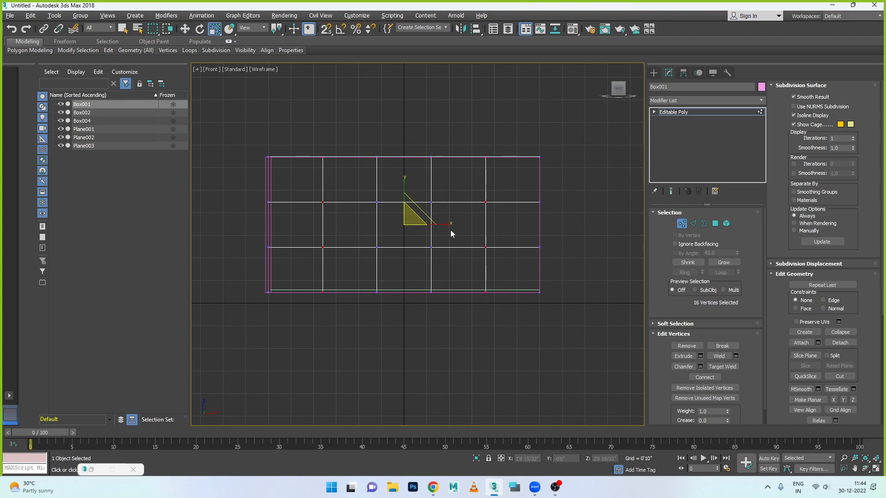
{"action": "left_click_drag", "start_coordinate": [447, 226], "coordinate": [454, 225]}
Scale the two middle vertex columns apart along X, and spread the two inner horizontal vertex rows to about 172% vertically.
{"action": "left_click_drag", "start_coordinate": [355, 133], "coordinate": [437, 321]}
{"action": "mouse_move", "coordinate": [451, 227]}
{"action": "left_mouse_down"}
{"action": "mouse_move", "coordinate": [465, 227]}
{"action": "mouse_move", "coordinate": [456, 229]}
{"action": "left_mouse_up"}
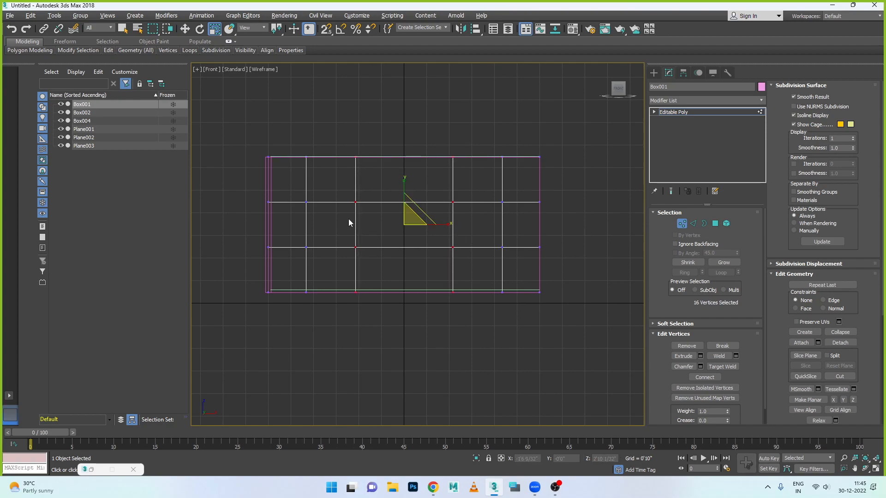
{"action": "left_click_drag", "start_coordinate": [529, 269], "coordinate": [526, 268]}
{"action": "left_click_drag", "start_coordinate": [403, 184], "coordinate": [405, 162]}
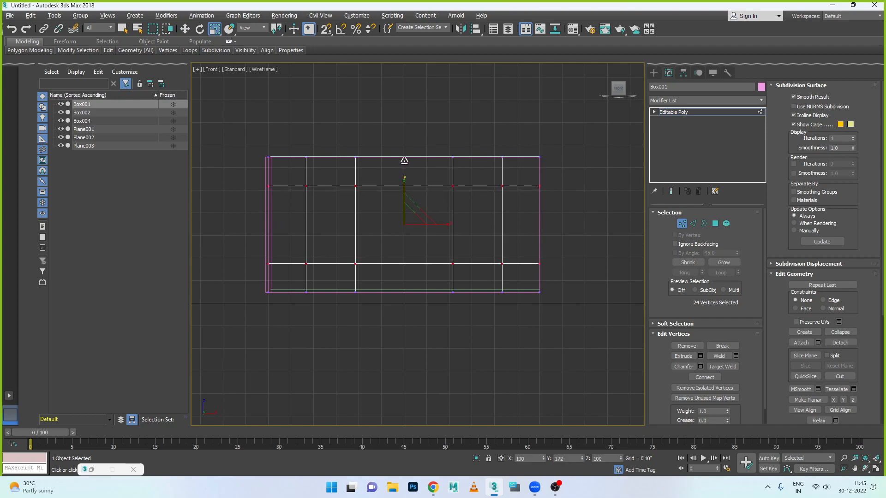
Delete the two window-shaped polygons on both faces of the side wall to cut two window openings.
{"action": "left_click", "coordinate": [682, 224]}
{"action": "left_click", "coordinate": [715, 223]}
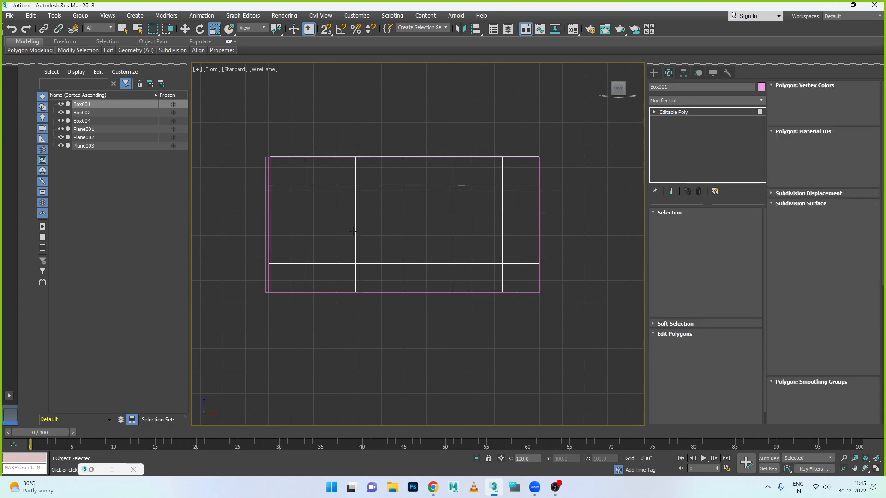
{"action": "left_click", "coordinate": [340, 227]}
{"action": "left_click", "coordinate": [487, 236], "text": "ctrl"}
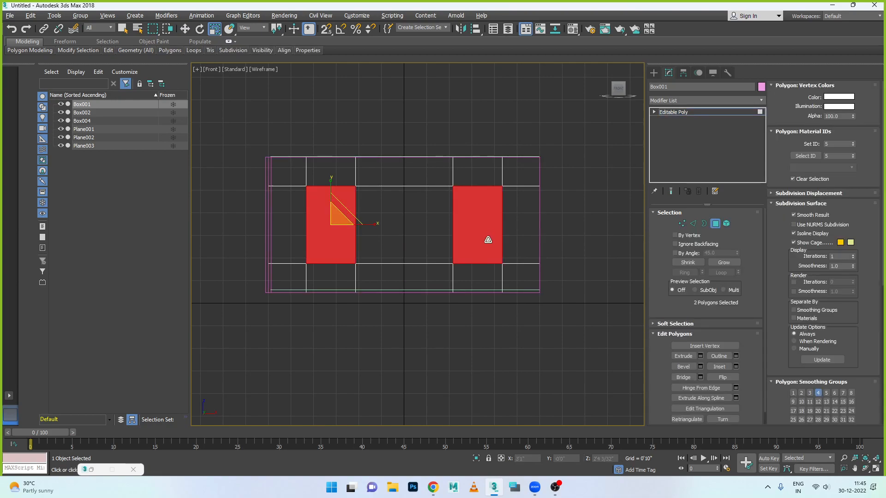
{"action": "key", "text": "alt+w"}
{"action": "key", "text": "alt+w"}
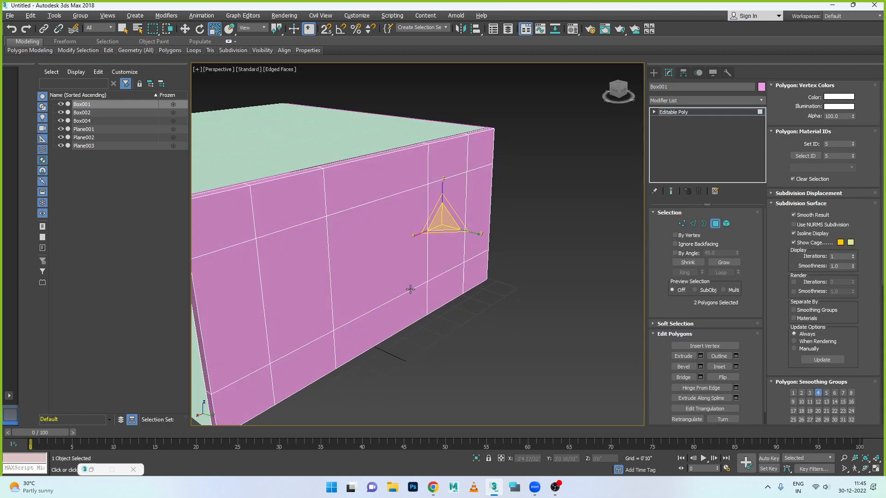
{"action": "left_click", "coordinate": [310, 284], "text": "ctrl"}
{"action": "left_click", "coordinate": [435, 261], "text": "ctrl"}
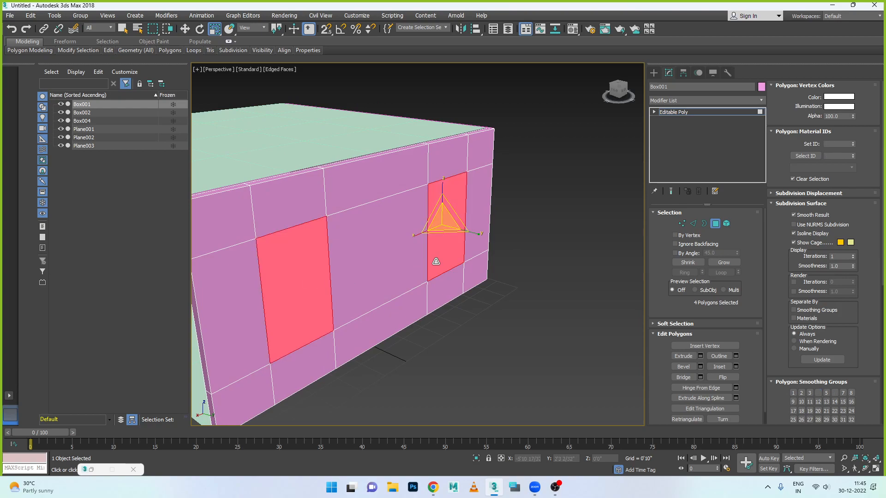
{"action": "key", "text": "Delete"}
Bridge the inner and outer borders of the window opening nearest the room's open front, using 1 segment.
{"action": "scroll", "coordinate": [437, 260], "scroll_direction": "down", "scroll_amount": 5}
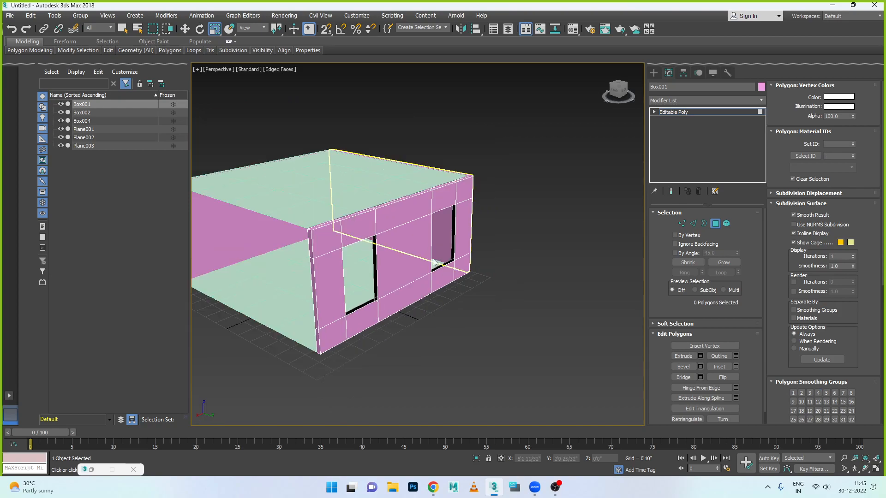
{"action": "middle_click_drag", "start_coordinate": [360, 294], "coordinate": [361, 274], "text": "alt"}
{"action": "scroll", "coordinate": [344, 256], "scroll_direction": "up", "scroll_amount": 3}
{"action": "scroll", "coordinate": [345, 256], "scroll_direction": "up", "scroll_amount": 4}
{"action": "scroll", "coordinate": [352, 264], "scroll_direction": "down", "scroll_amount": 1}
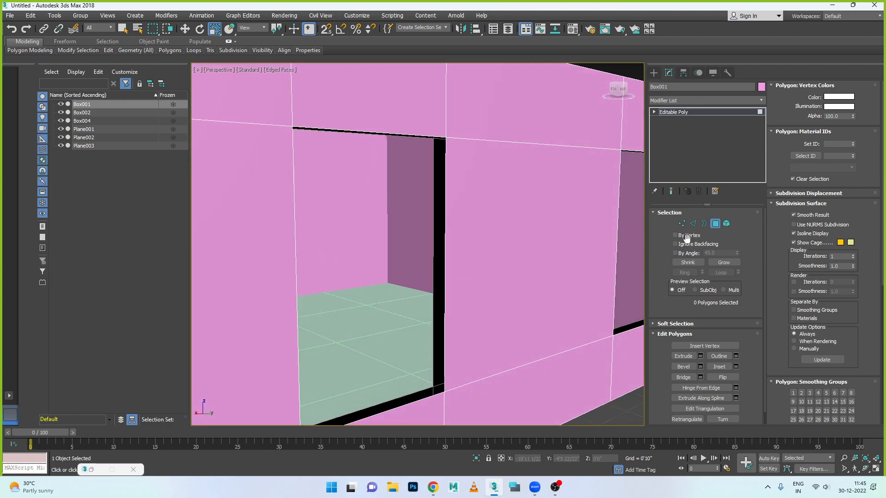
{"action": "left_click", "coordinate": [692, 223]}
{"action": "left_click", "coordinate": [703, 223]}
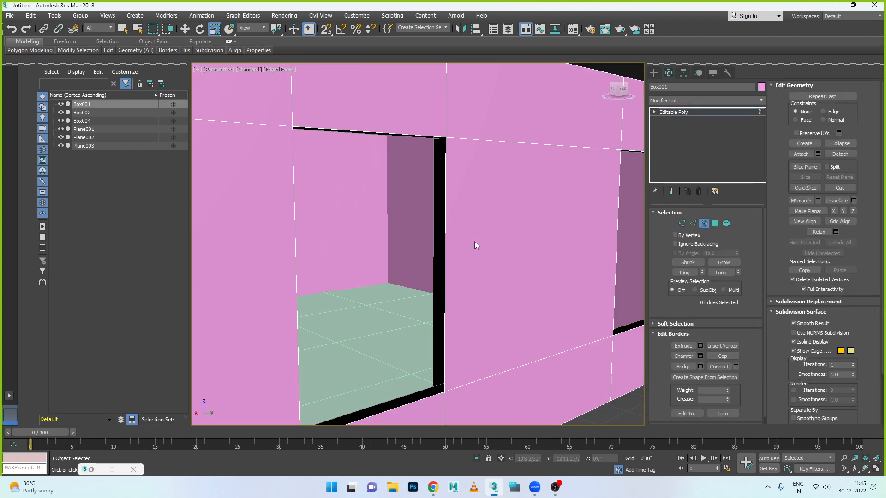
{"action": "left_click", "coordinate": [443, 233]}
{"action": "left_click", "coordinate": [433, 232], "text": "ctrl"}
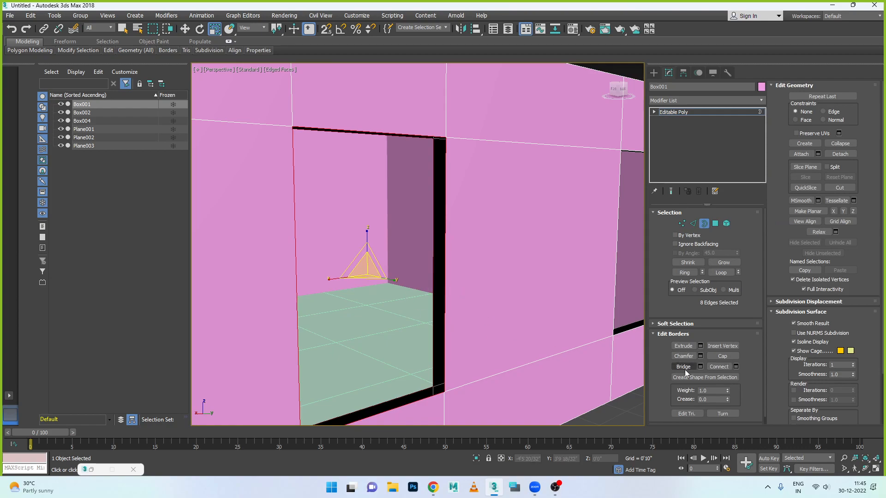
{"action": "left_click", "coordinate": [700, 366]}
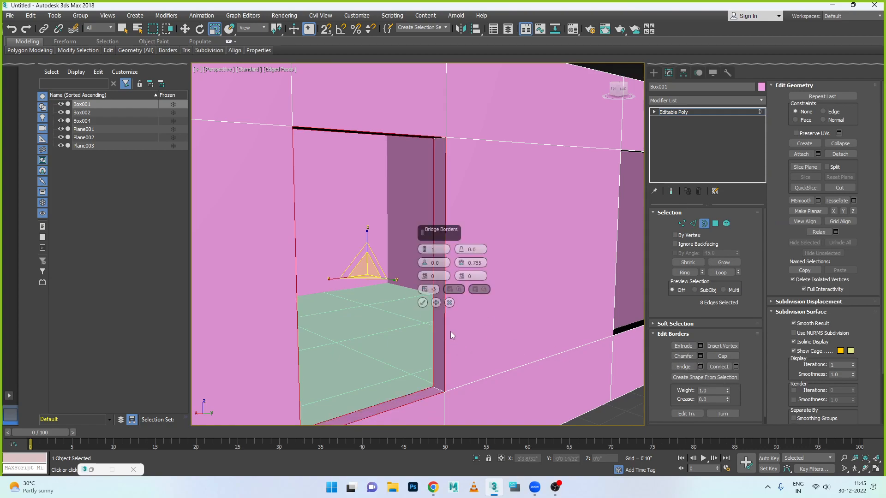
{"action": "left_click", "coordinate": [422, 303]}
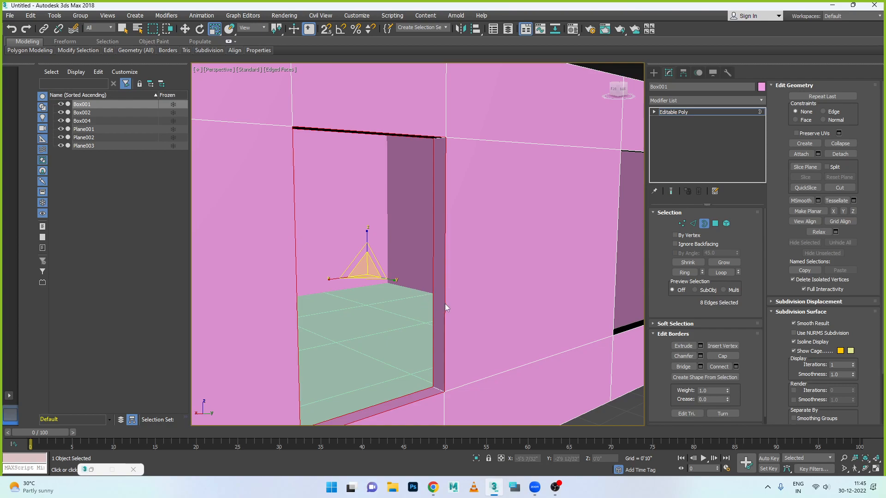
Bridge the inner and outer borders of the second window opening, the one nearest the back wall.
{"action": "middle_click_drag", "start_coordinate": [568, 301], "coordinate": [422, 312]}
{"action": "scroll", "coordinate": [577, 295], "scroll_direction": "up", "scroll_amount": 6}
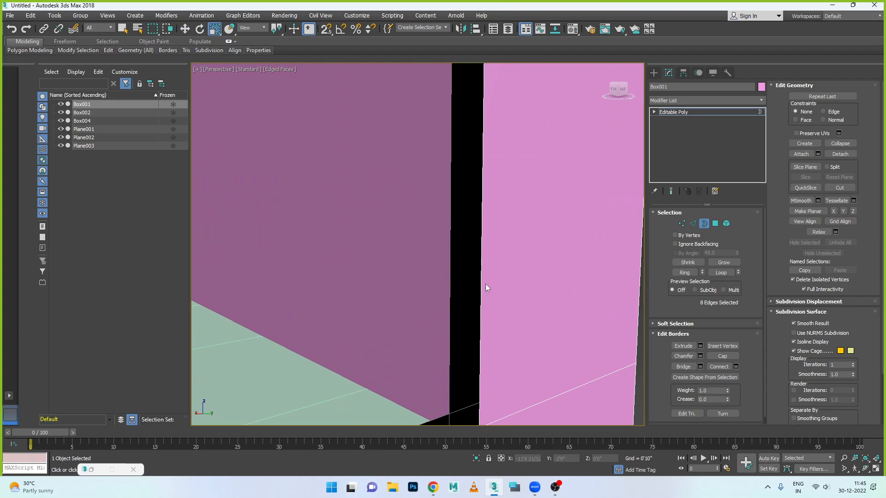
{"action": "left_click", "coordinate": [481, 255]}
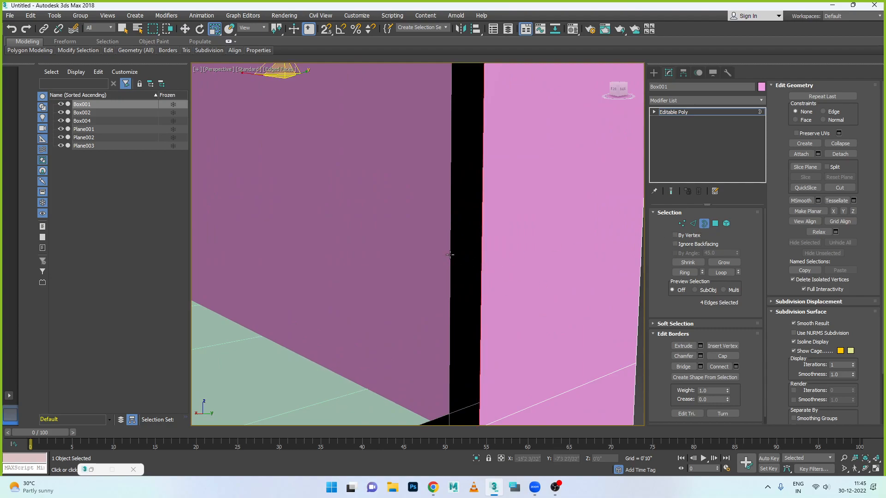
{"action": "left_click", "coordinate": [450, 255], "text": "ctrl"}
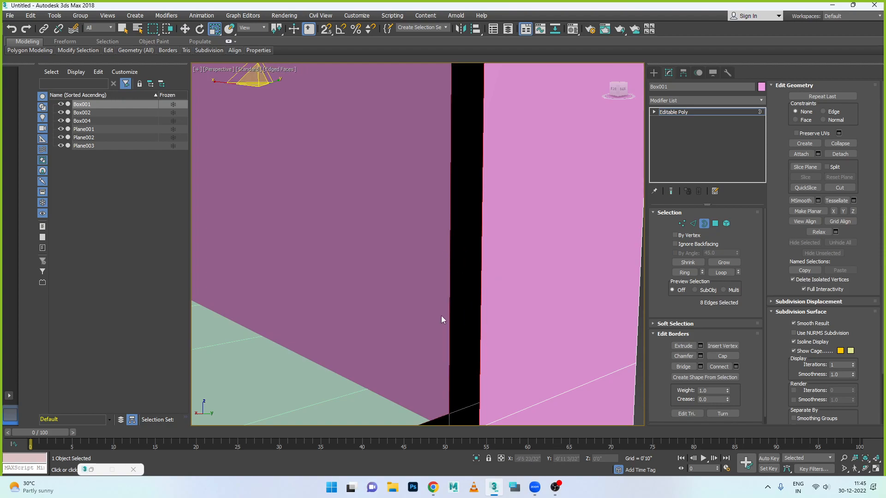
{"action": "key", "text": "z"}
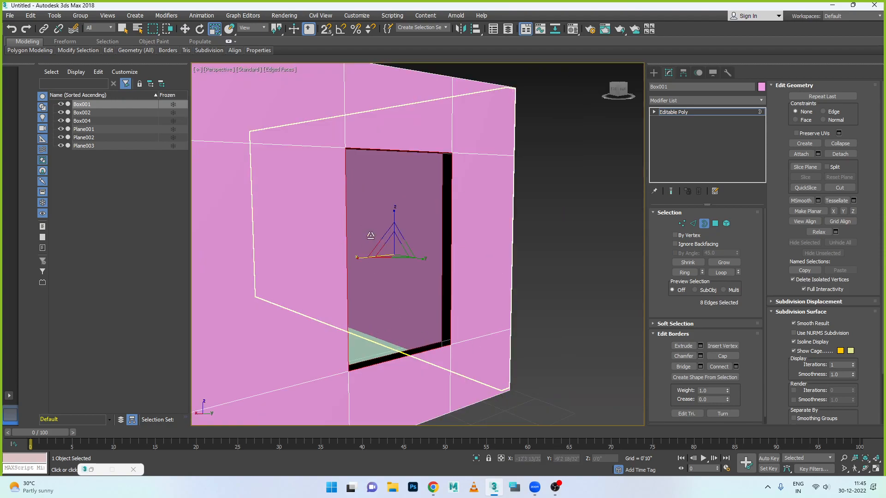
{"action": "scroll", "coordinate": [406, 276], "scroll_direction": "up", "scroll_amount": 5}
{"action": "scroll", "coordinate": [521, 289], "scroll_direction": "down", "scroll_amount": 5}
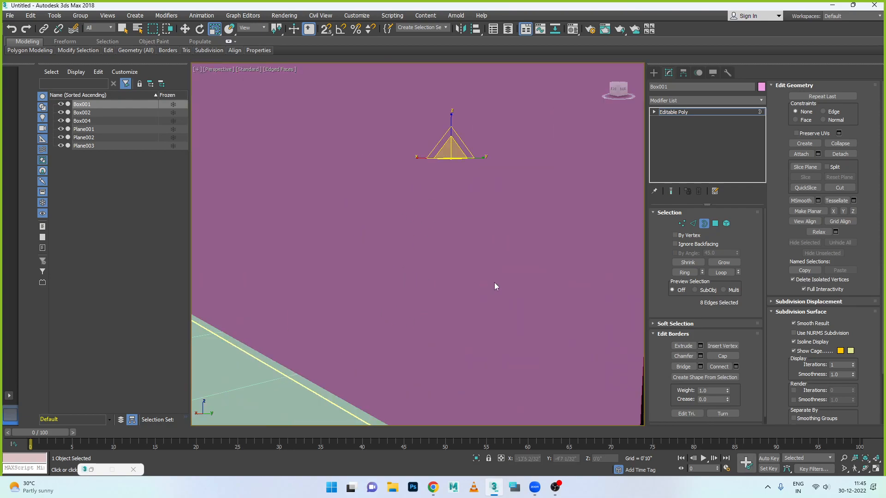
{"action": "middle_click_drag", "start_coordinate": [529, 284], "coordinate": [458, 282], "text": "alt"}
{"action": "left_click", "coordinate": [700, 366]}
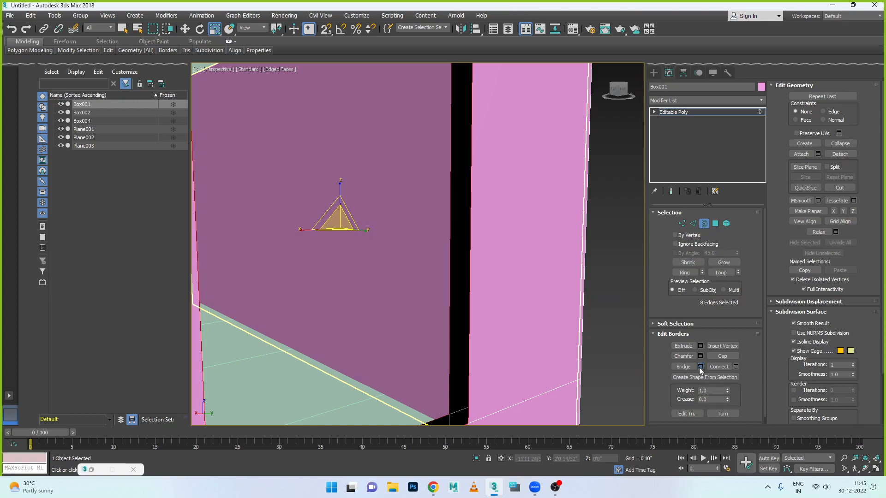
{"action": "left_click", "coordinate": [422, 303]}
Create a thin box about 2'4" wide, 1" long and 2" high near the second window opening for a frame bar.
{"action": "scroll", "coordinate": [422, 306], "scroll_direction": "down", "scroll_amount": 10}
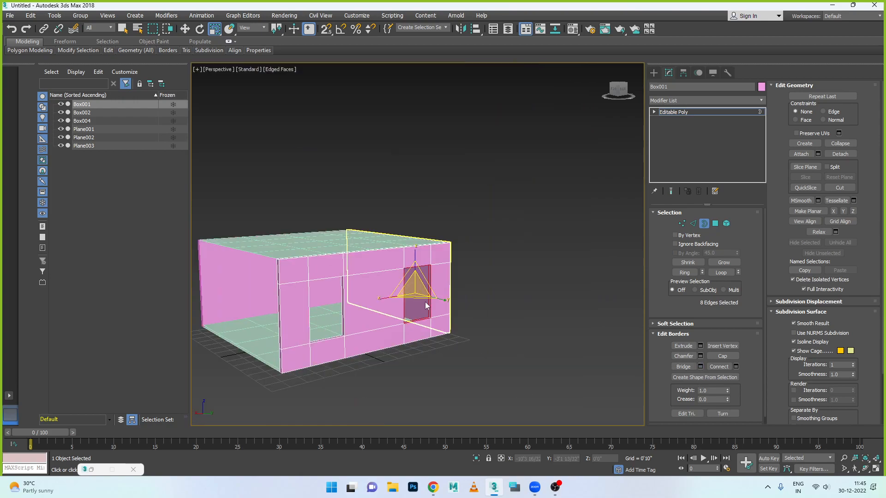
{"action": "scroll", "coordinate": [413, 315], "scroll_direction": "up", "scroll_amount": 8}
{"action": "middle_click_drag", "start_coordinate": [406, 326], "coordinate": [476, 391], "text": "alt"}
{"action": "scroll", "coordinate": [476, 391], "scroll_direction": "up", "scroll_amount": 3}
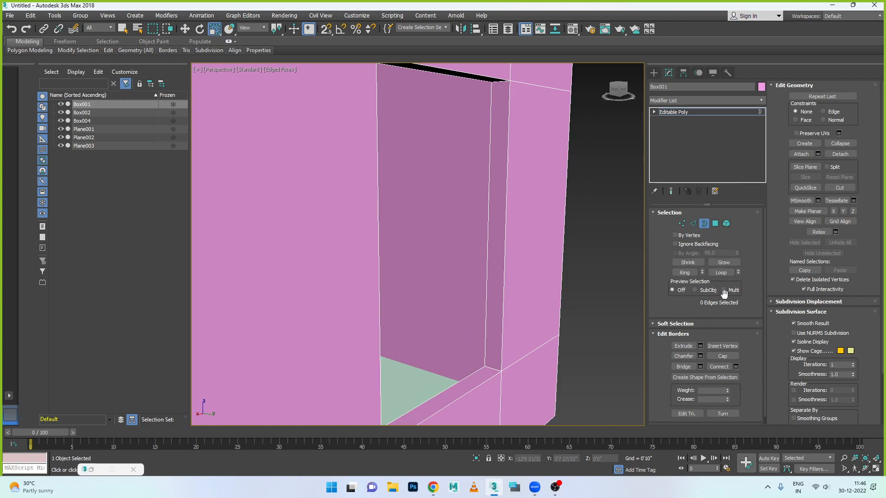
{"action": "left_click", "coordinate": [655, 74]}
{"action": "left_click", "coordinate": [684, 129]}
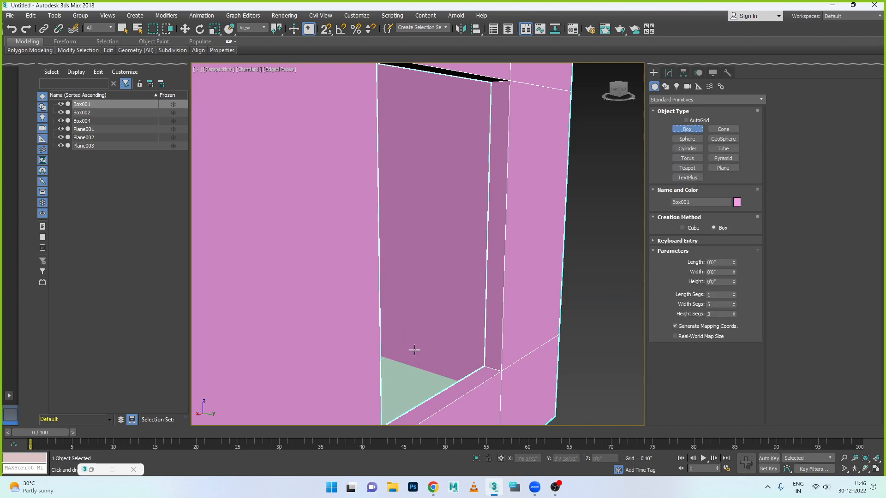
{"action": "left_click_drag", "start_coordinate": [460, 340], "coordinate": [385, 376]}
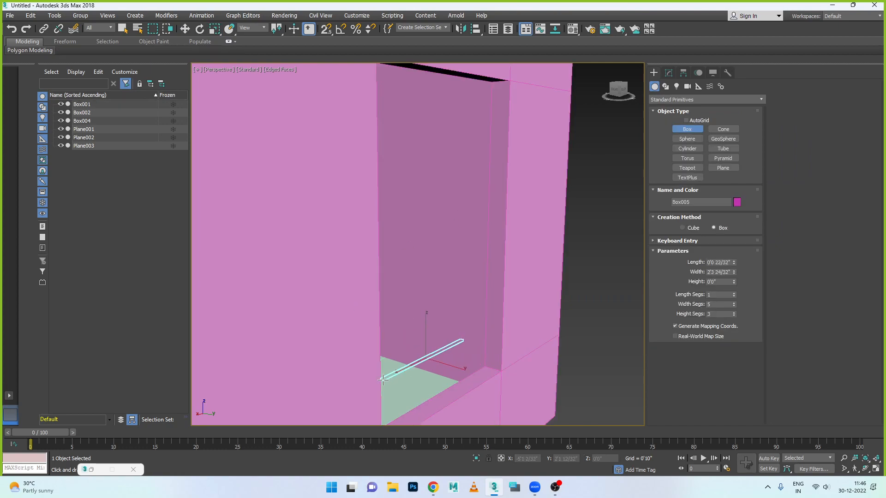
{"action": "left_click", "coordinate": [404, 364]}
{"action": "left_click", "coordinate": [399, 373]}
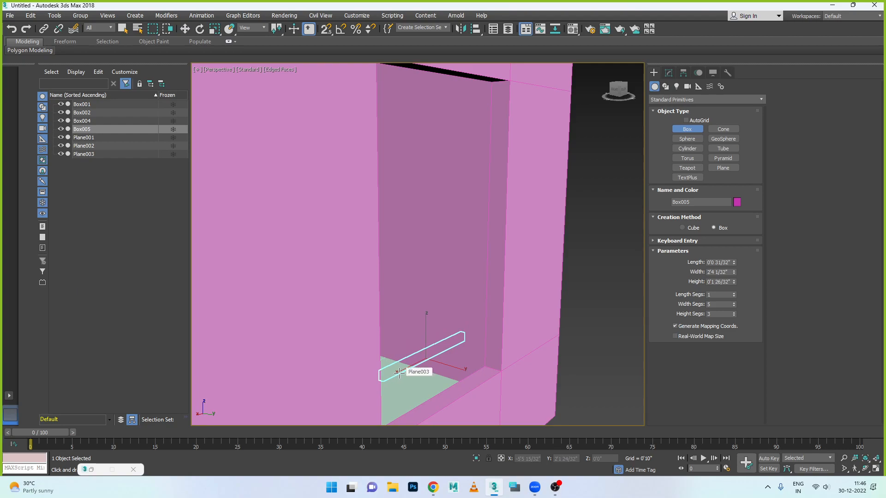
Move the new thin box in front of the window opening at a height of about 1'4".
{"action": "left_click", "coordinate": [184, 30]}
{"action": "scroll", "coordinate": [362, 223], "scroll_direction": "down", "scroll_amount": 3}
{"action": "middle_click_drag", "start_coordinate": [404, 318], "coordinate": [387, 321], "text": "alt"}
{"action": "left_click_drag", "start_coordinate": [383, 317], "coordinate": [258, 265]}
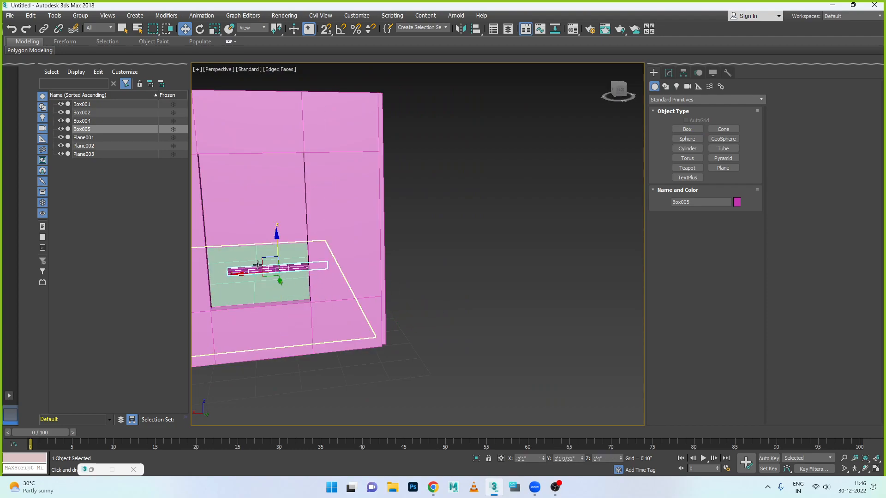
Reduce the thin box's width and height segments to 1 each.
{"action": "left_click", "coordinate": [668, 73]}
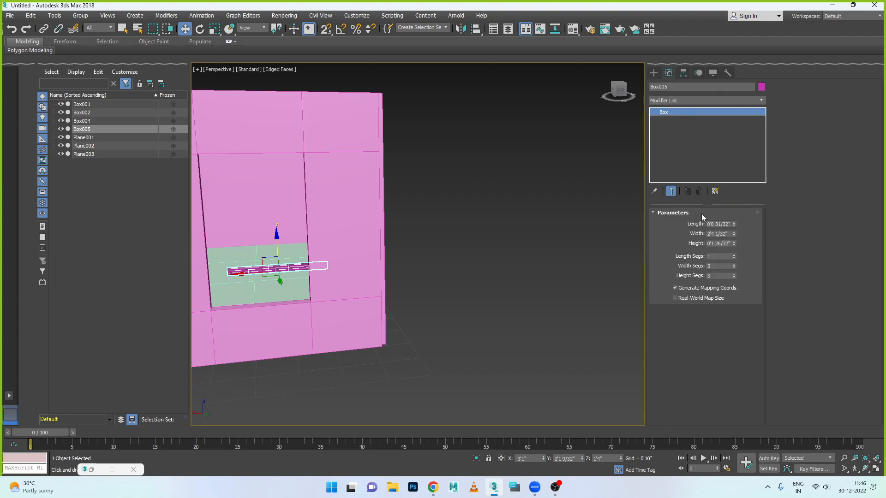
{"action": "left_click", "coordinate": [733, 277]}
{"action": "left_click", "coordinate": [734, 277]}
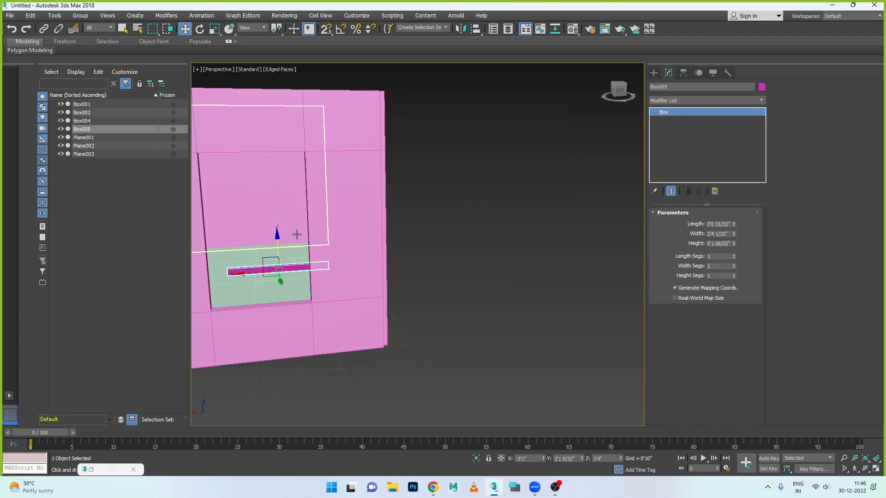
Shift the thin box along X to about -2'8 18/32" so it is centred across the window opening nearest the back wall.
{"action": "key", "text": "alt+w"}
{"action": "right_click", "coordinate": [349, 328]}
{"action": "key", "text": "alt+w"}
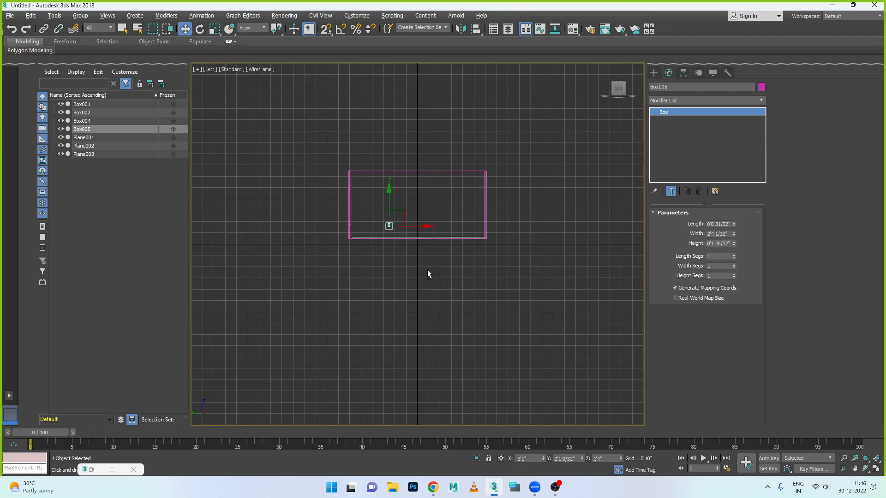
{"action": "key", "text": "alt+w"}
{"action": "right_click", "coordinate": [489, 226]}
{"action": "key", "text": "alt+w"}
{"action": "scroll", "coordinate": [381, 245], "scroll_direction": "up", "scroll_amount": 5}
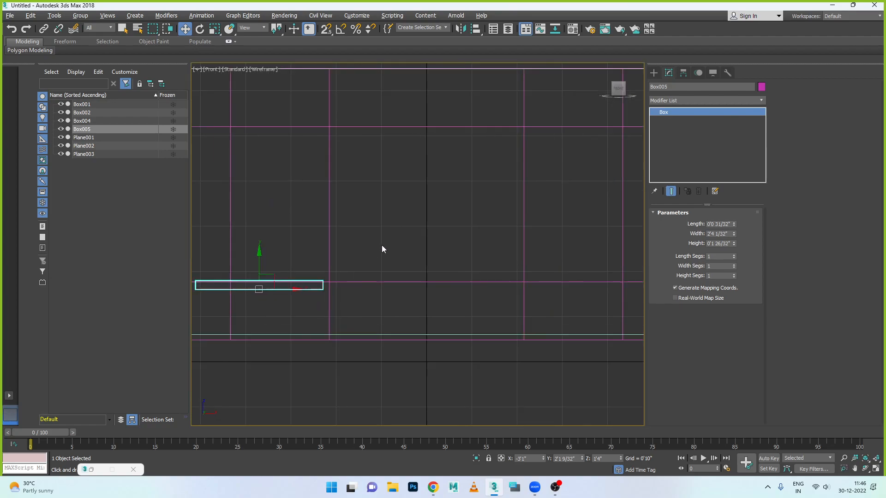
{"action": "left_click_drag", "start_coordinate": [290, 291], "coordinate": [309, 291]}
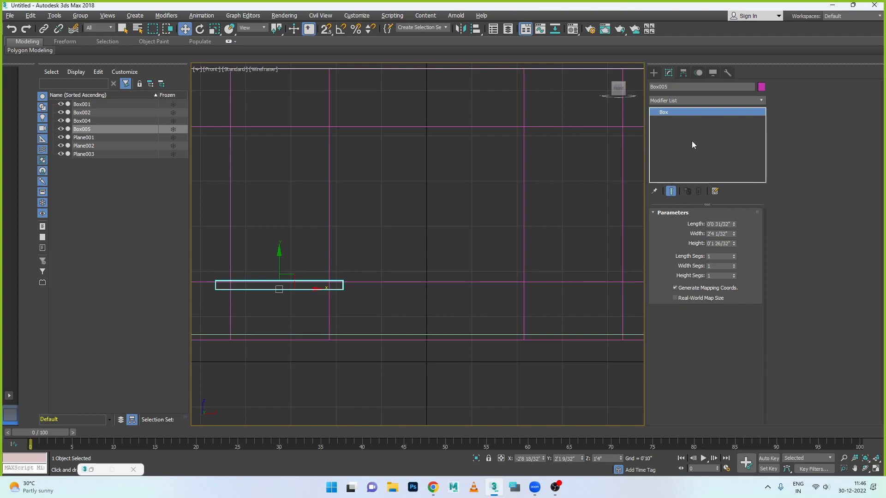
Resize the thin box to about 1'9 28/32" wide and 22/32" high, and raise it to the sill at Z about 1'5 18/32".
{"action": "left_click_drag", "start_coordinate": [732, 245], "coordinate": [729, 275]}
{"action": "left_click_drag", "start_coordinate": [734, 234], "coordinate": [733, 246]}
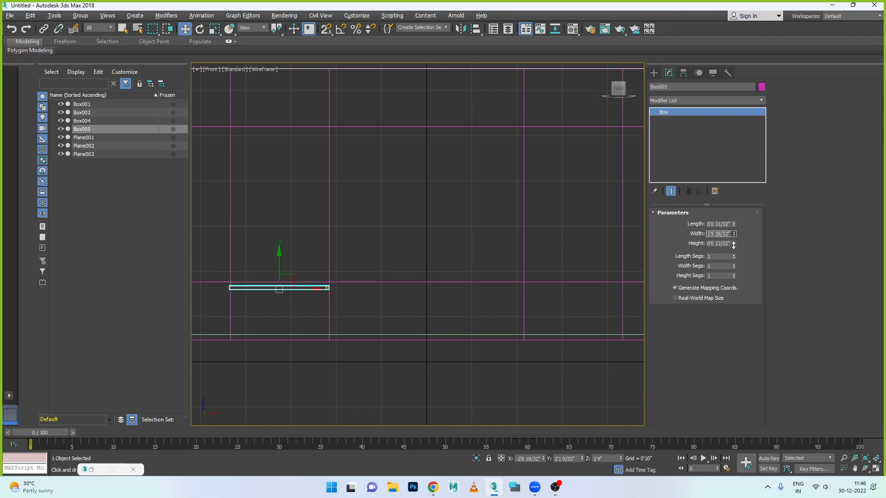
{"action": "left_click_drag", "start_coordinate": [279, 255], "coordinate": [282, 249]}
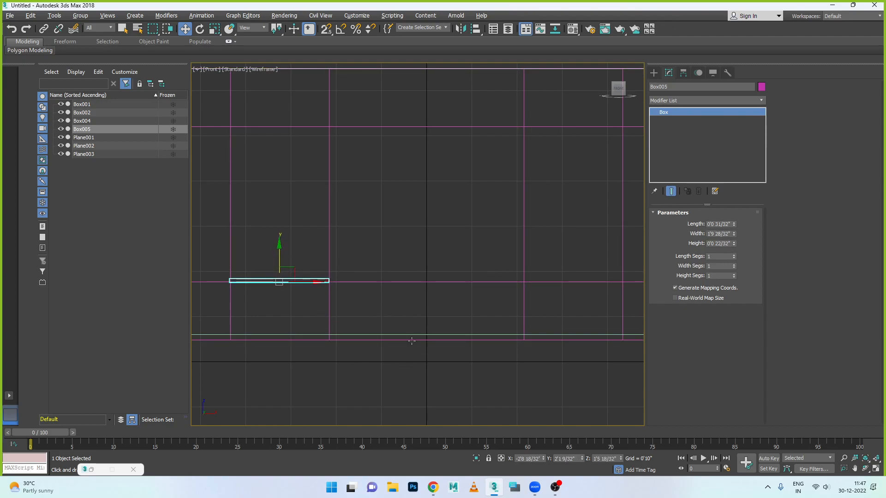
Shift the thin box along X away from the back wall, to about -1'3 6/32".
{"action": "key", "text": "alt+w"}
{"action": "key", "text": "alt+w"}
{"action": "scroll", "coordinate": [381, 258], "scroll_direction": "down", "scroll_amount": 2}
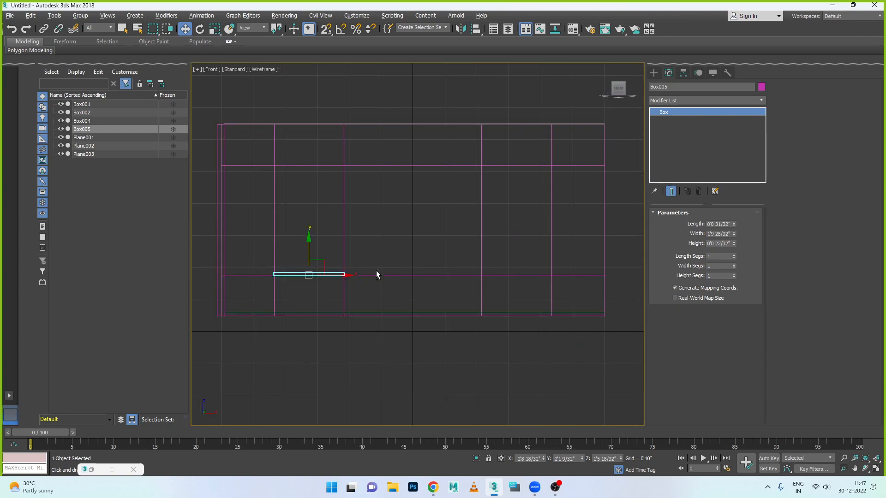
{"action": "key", "text": "alt+w"}
{"action": "middle_click", "coordinate": [508, 332]}
{"action": "key", "text": "alt+w"}
{"action": "scroll", "coordinate": [327, 346], "scroll_direction": "down", "scroll_amount": 2}
{"action": "middle_click_drag", "start_coordinate": [286, 352], "coordinate": [351, 344], "text": "alt"}
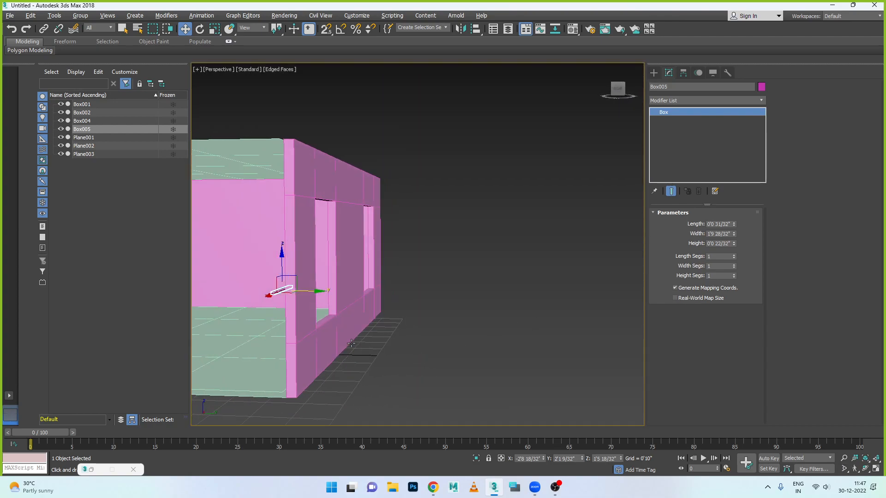
{"action": "key", "text": "alt+w"}
{"action": "middle_click", "coordinate": [304, 186]}
{"action": "key", "text": "alt+w"}
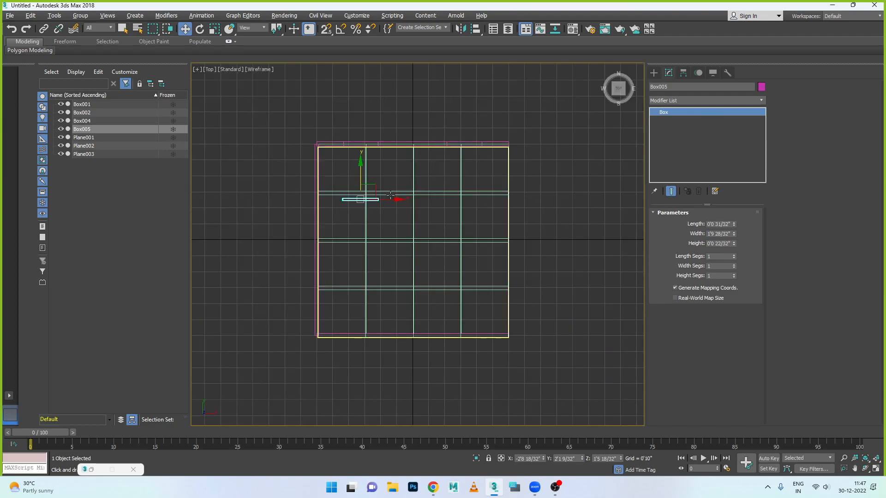
{"action": "left_click_drag", "start_coordinate": [392, 198], "coordinate": [420, 197]}
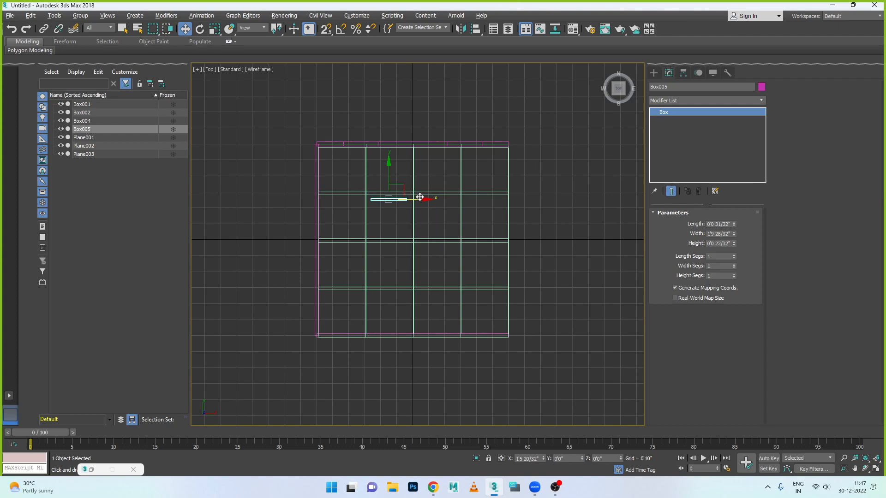
{"action": "key", "text": "alt+w"}
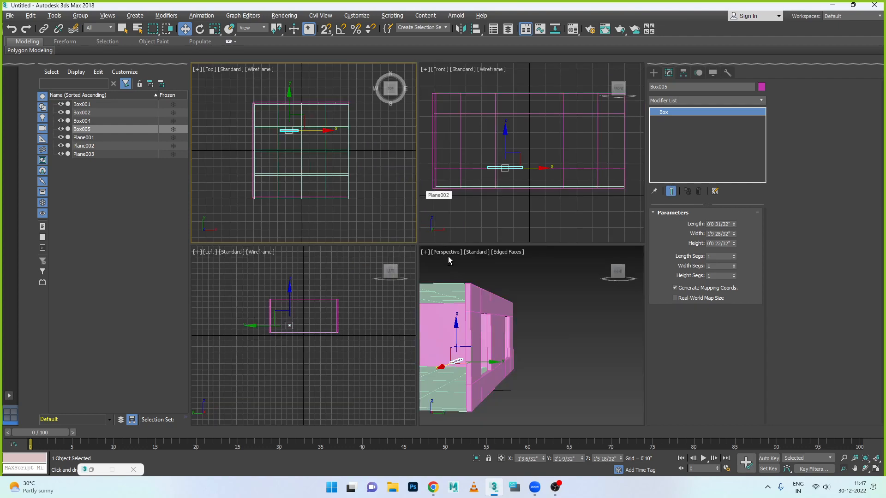
Move the thin box along Y toward the window wall, to about 3'11 25/32".
{"action": "middle_click", "coordinate": [476, 325]}
{"action": "key", "text": "alt+w"}
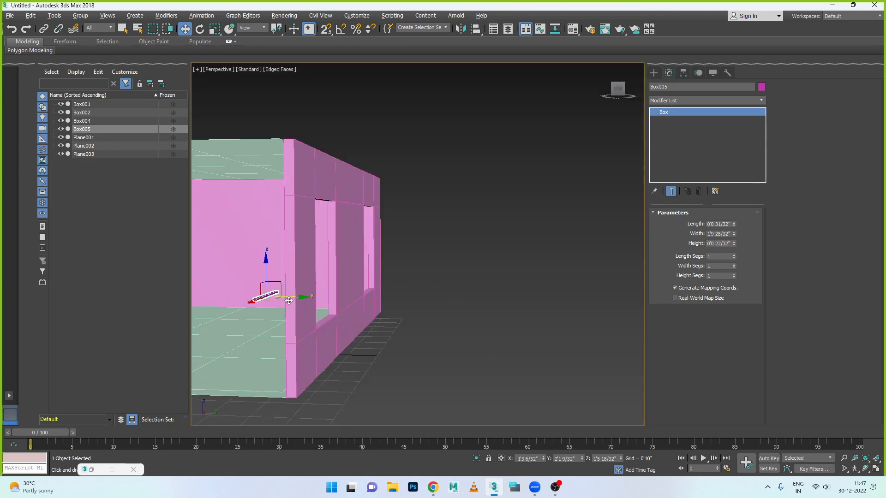
{"action": "left_click_drag", "start_coordinate": [293, 304], "coordinate": [354, 307]}
Realign the thin box along X with the window opening nearest the back wall, at about -2'8 16/32".
{"action": "key", "text": "alt+w"}
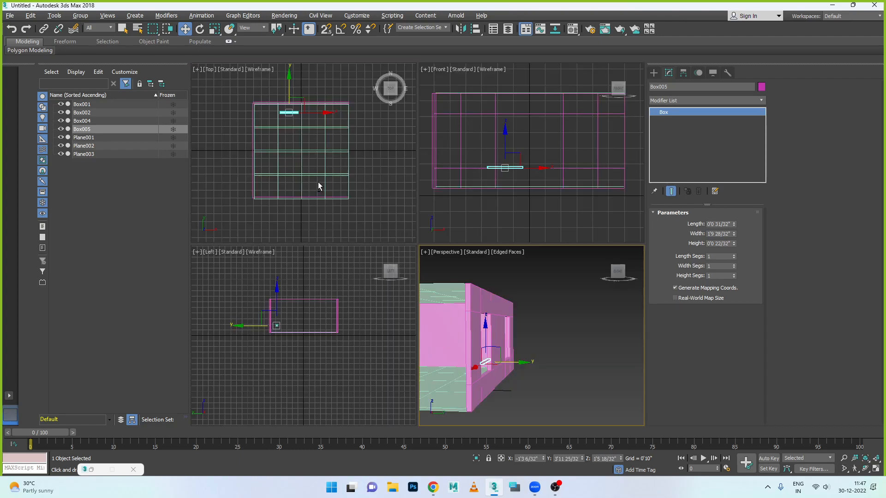
{"action": "middle_click", "coordinate": [318, 182]}
{"action": "key", "text": "alt+w"}
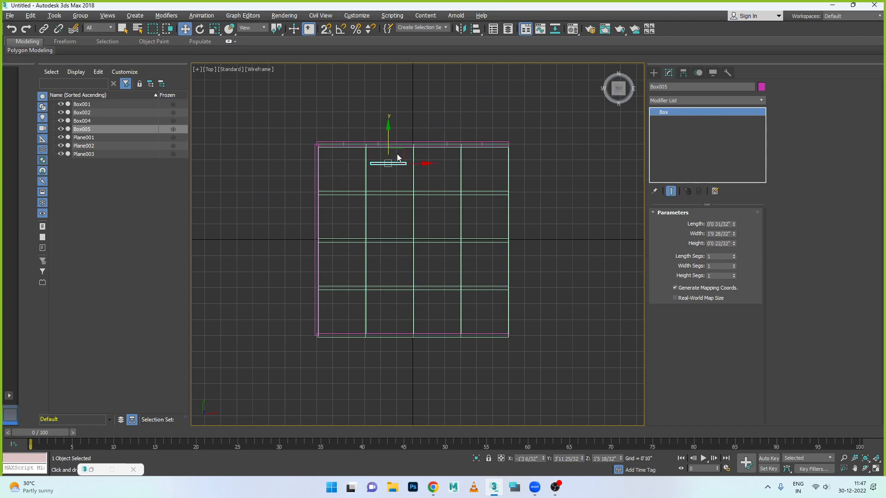
{"action": "key", "text": "alt+w"}
{"action": "middle_click", "coordinate": [552, 134]}
{"action": "key", "text": "alt+w"}
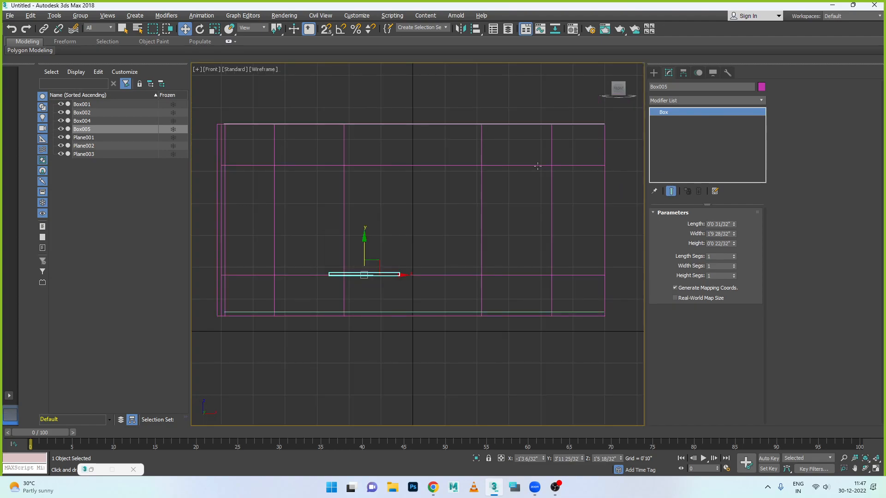
{"action": "left_click", "coordinate": [389, 275]}
{"action": "left_click", "coordinate": [397, 276]}
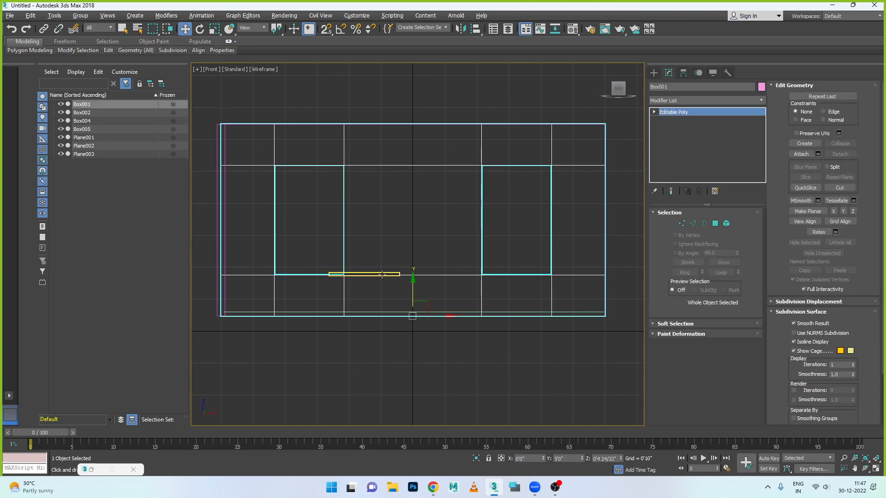
{"action": "left_click_drag", "start_coordinate": [398, 275], "coordinate": [346, 270]}
{"action": "left_click", "coordinate": [366, 283]}
{"action": "left_click", "coordinate": [328, 275]}
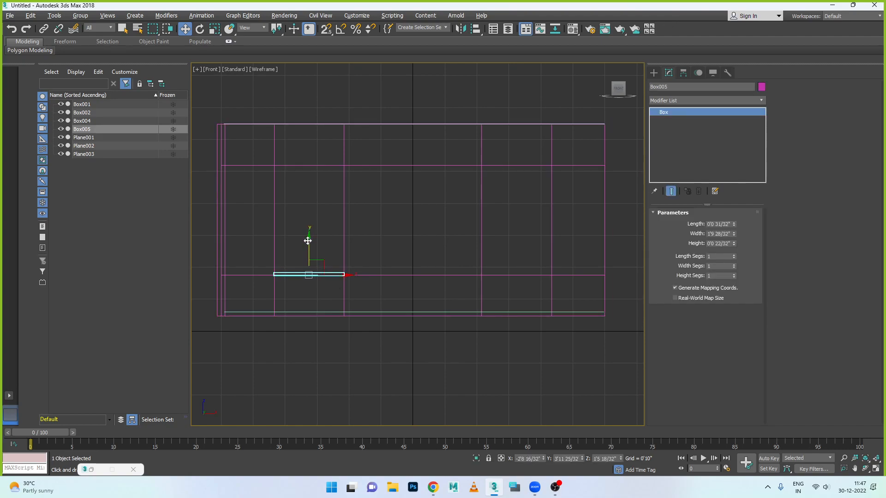
Clone the sill bar as an instance up to the opening's top edge, at Z about 4'2 24/32".
{"action": "mouse_move", "coordinate": [307, 241]}
{"action": "left_mouse_down"}
{"action": "mouse_move", "coordinate": [309, 195]}
{"action": "mouse_move", "coordinate": [326, 137]}
{"action": "left_mouse_up"}
{"action": "left_click", "coordinate": [407, 226]}
{"action": "left_click", "coordinate": [436, 281]}
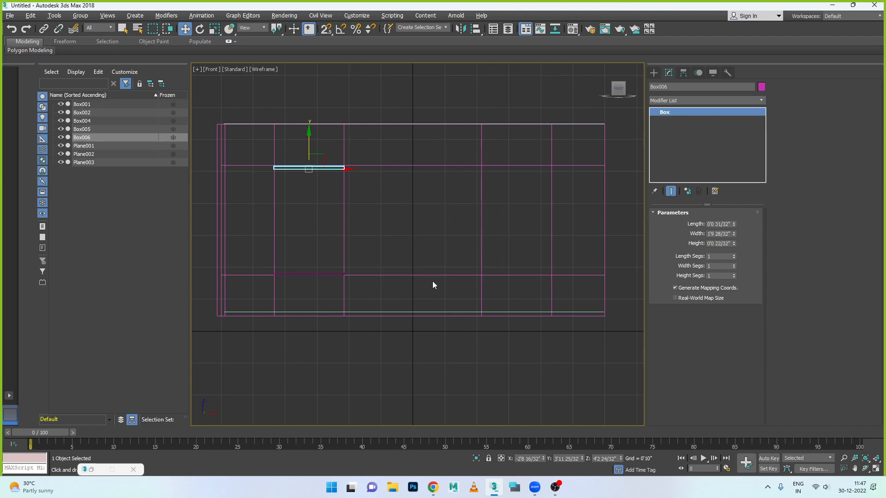
Clone the top and bottom bars together as one set of instances into the other window opening.
{"action": "left_click", "coordinate": [316, 275]}
{"action": "left_click", "coordinate": [317, 167], "text": "ctrl"}
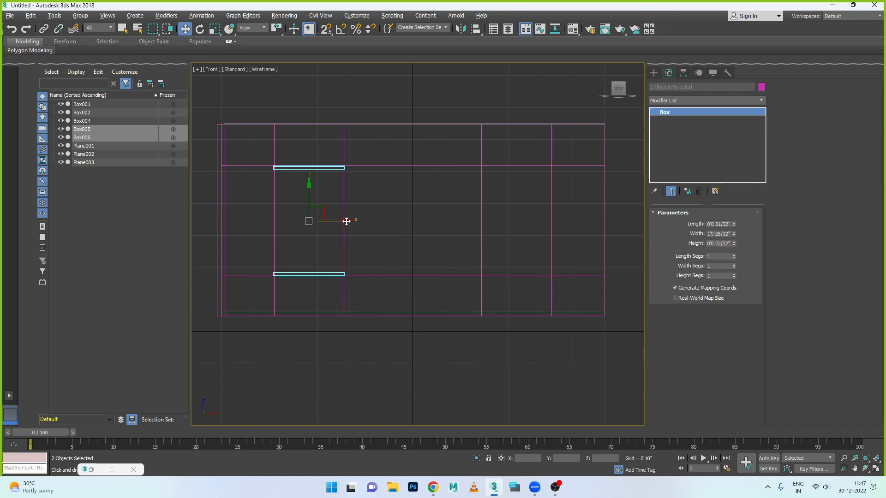
{"action": "left_click_drag", "start_coordinate": [346, 221], "coordinate": [554, 242]}
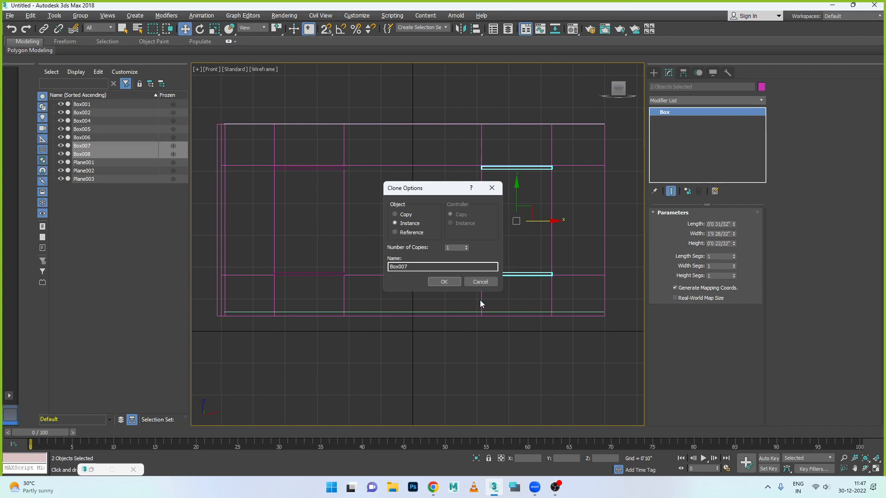
{"action": "left_click", "coordinate": [446, 281]}
Select all four frame bars of the two window openings without the walls or planes.
{"action": "key", "text": "alt+w"}
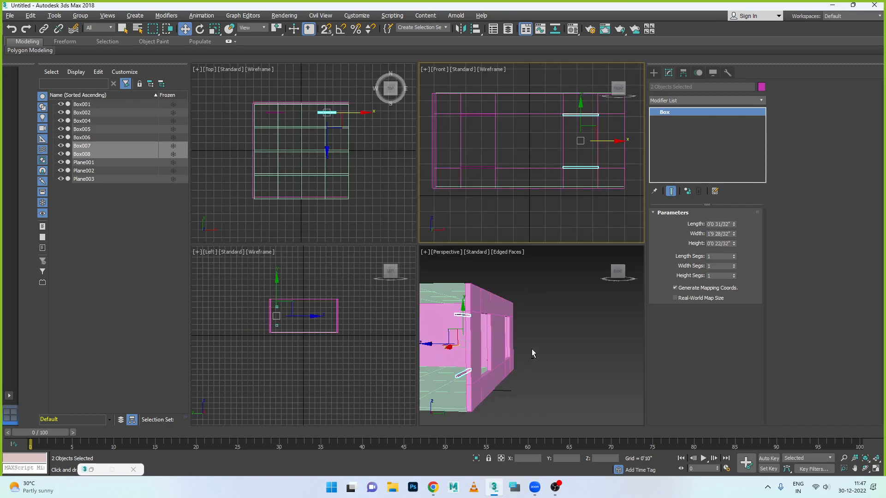
{"action": "right_click", "coordinate": [532, 351]}
{"action": "key", "text": "alt+w"}
{"action": "left_click", "coordinate": [526, 348]}
{"action": "mouse_move", "coordinate": [443, 370]}
{"action": "middle_mouse_down", "text": "alt"}
{"action": "mouse_move", "coordinate": [408, 379]}
{"action": "mouse_move", "coordinate": [458, 371]}
{"action": "middle_mouse_up", "text": "alt"}
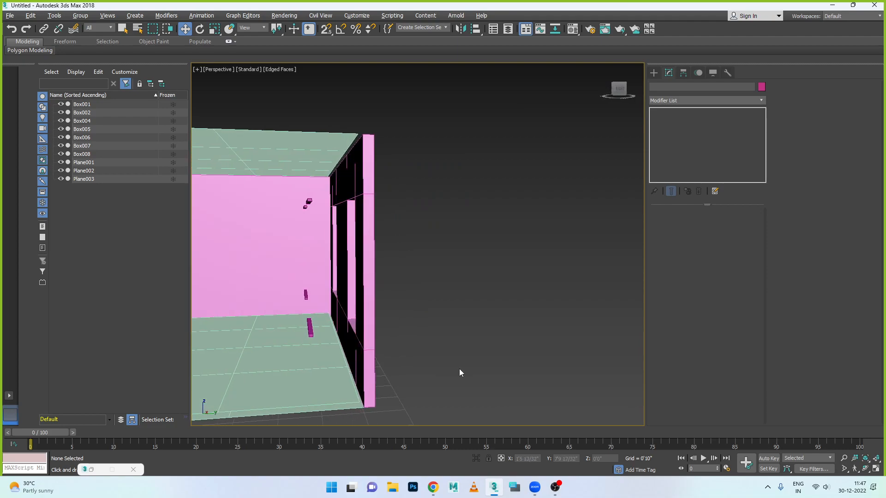
{"action": "left_click", "coordinate": [310, 237]}
{"action": "key", "text": "ctrl+z"}
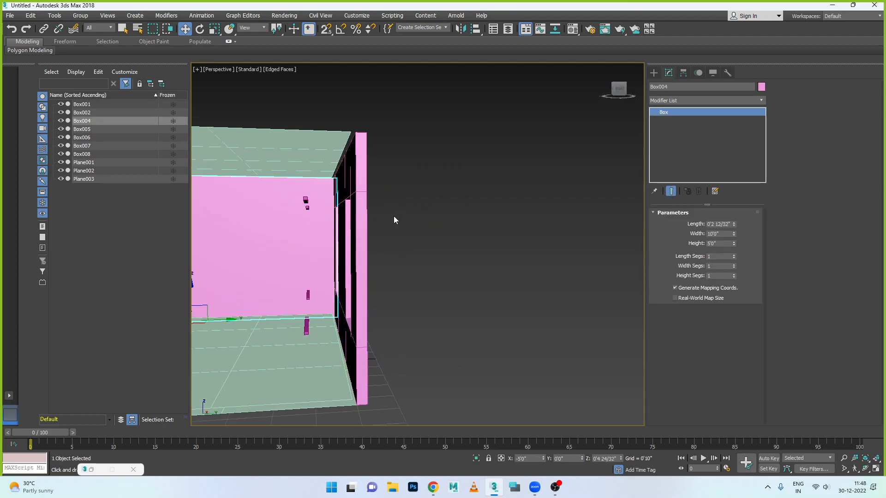
{"action": "left_click_drag", "start_coordinate": [318, 326], "coordinate": [279, 359]}
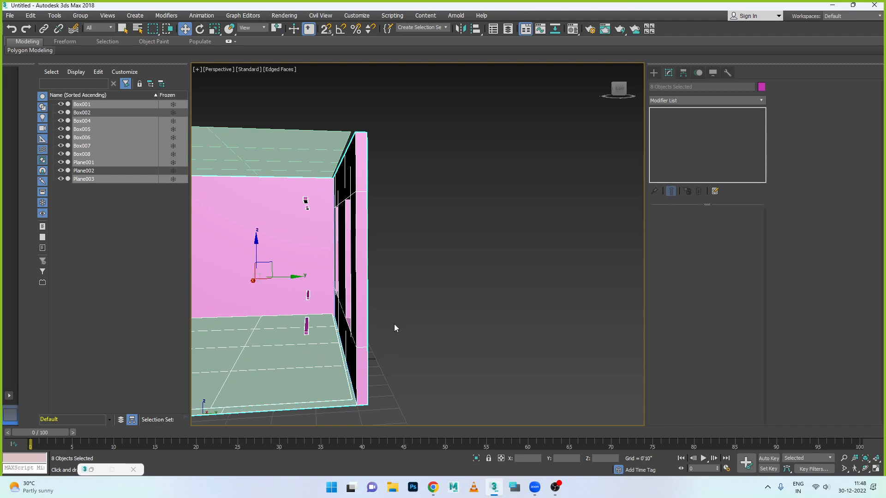
{"action": "left_click_drag", "start_coordinate": [395, 319], "coordinate": [328, 391]}
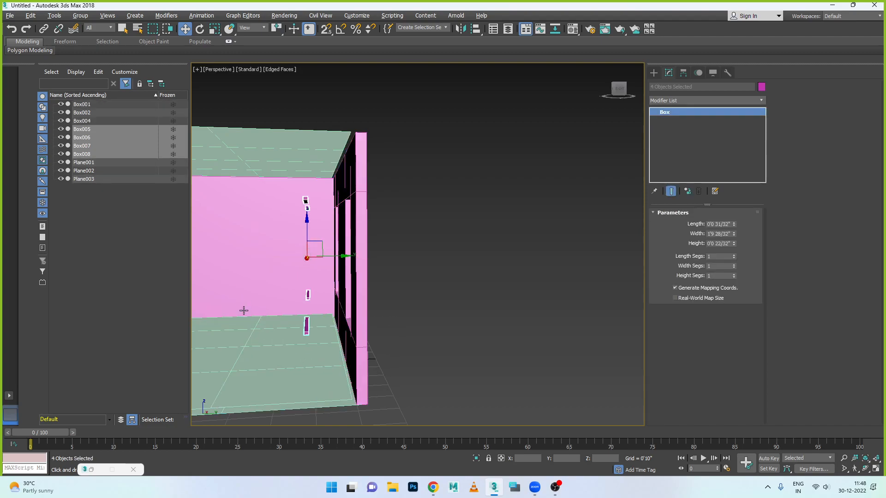
Move the four frame bars along Y into the thickness of the window wall, at about 4'11 29/32".
{"action": "key", "text": "alt+w"}
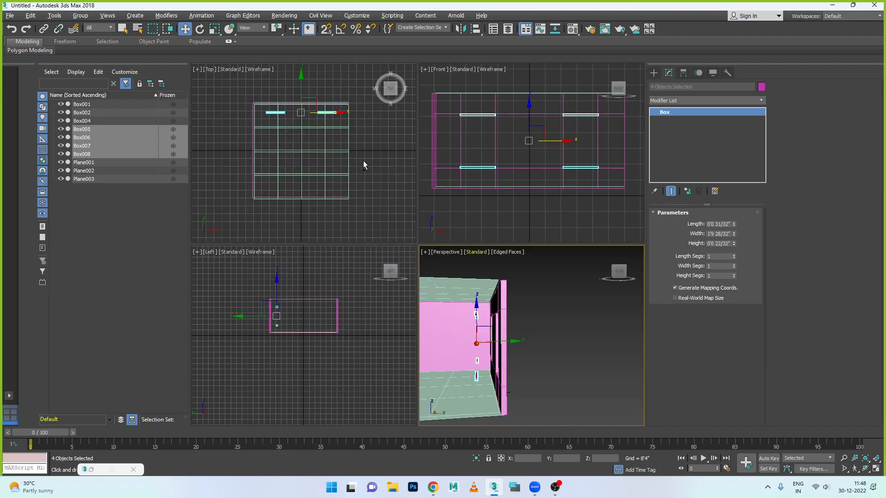
{"action": "key", "text": "alt+w"}
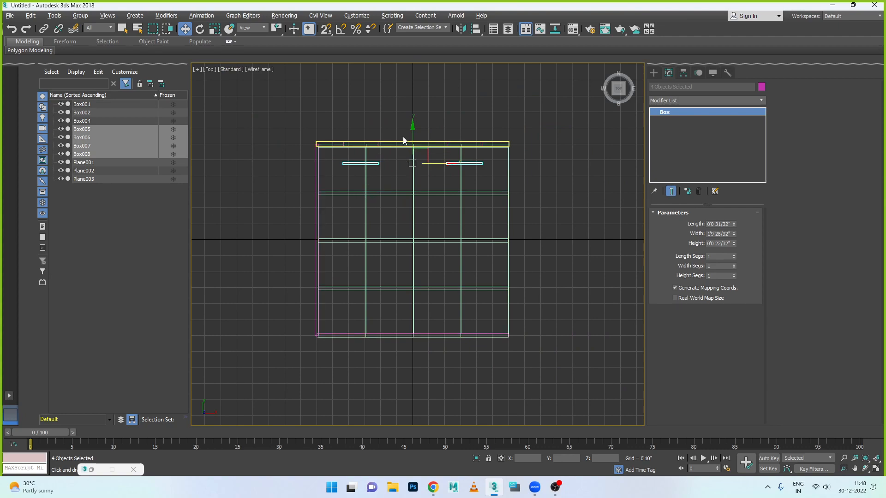
{"action": "left_click_drag", "start_coordinate": [413, 128], "coordinate": [413, 110]}
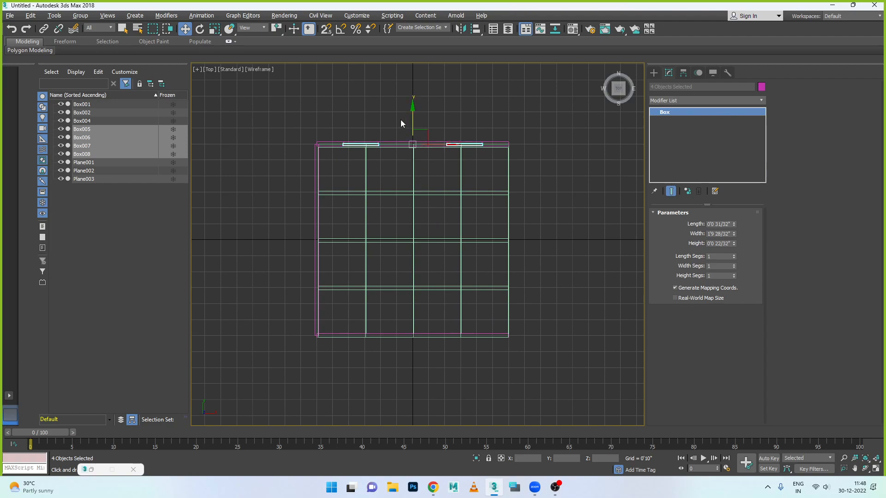
{"action": "scroll", "coordinate": [400, 120], "scroll_direction": "up", "scroll_amount": 8}
{"action": "left_click_drag", "start_coordinate": [475, 207], "coordinate": [475, 205]}
Examine how the four frame bars sit inside the window openings from outside the wall and in the front view.
{"action": "key", "text": "alt+w"}
{"action": "key", "text": "alt+w"}
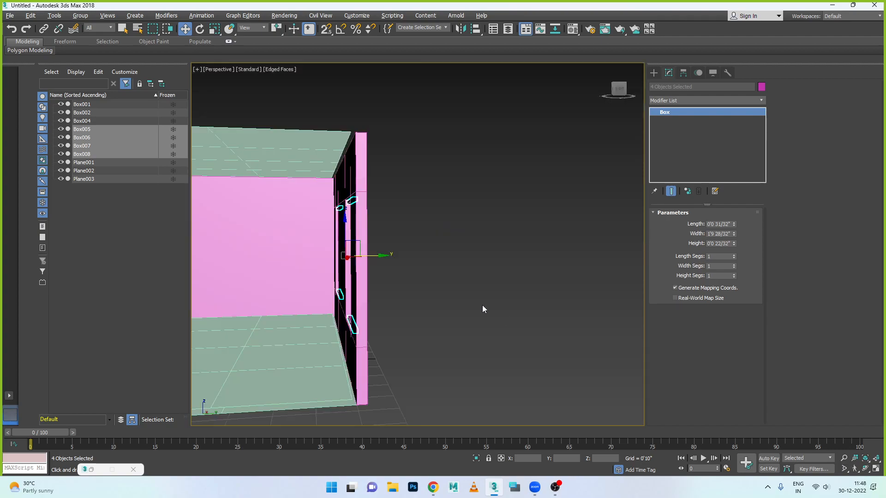
{"action": "middle_click_drag", "start_coordinate": [375, 337], "coordinate": [297, 316], "text": "alt"}
{"action": "scroll", "coordinate": [318, 355], "scroll_direction": "up", "scroll_amount": 5}
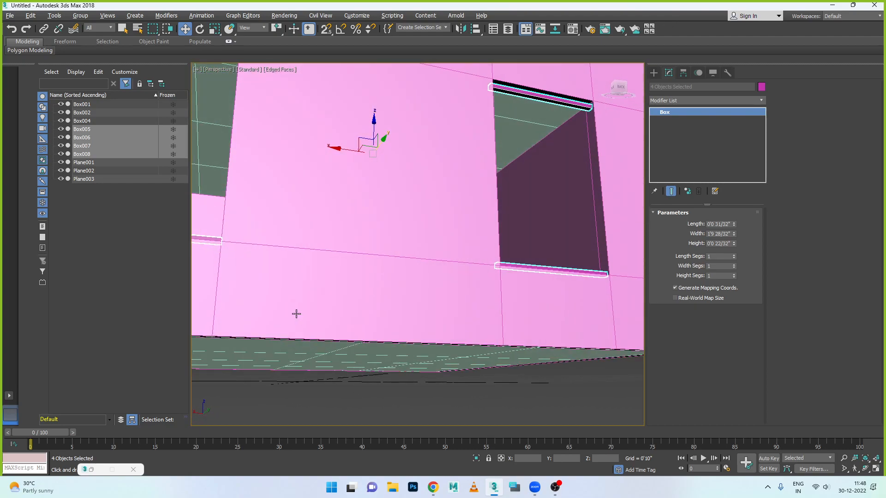
{"action": "key", "text": "alt+w"}
{"action": "right_click", "coordinate": [350, 299]}
{"action": "key", "text": "alt+w"}
{"action": "key", "text": "alt+w"}
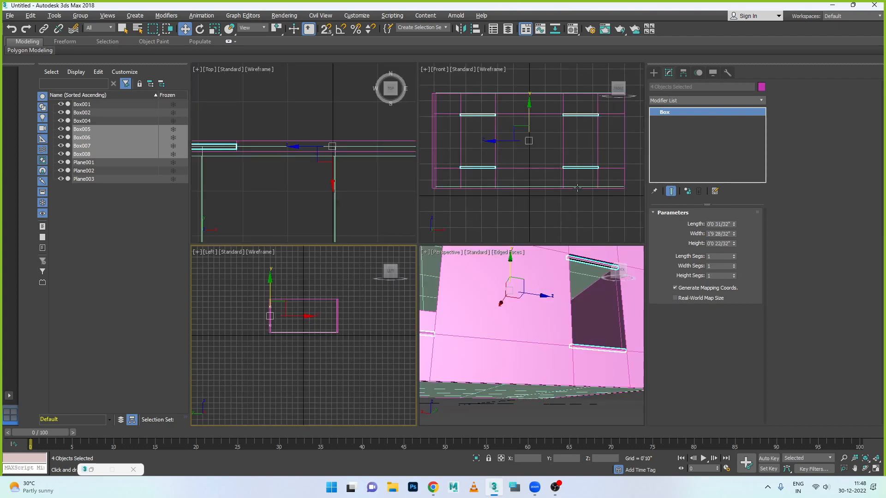
{"action": "key", "text": "alt+w"}
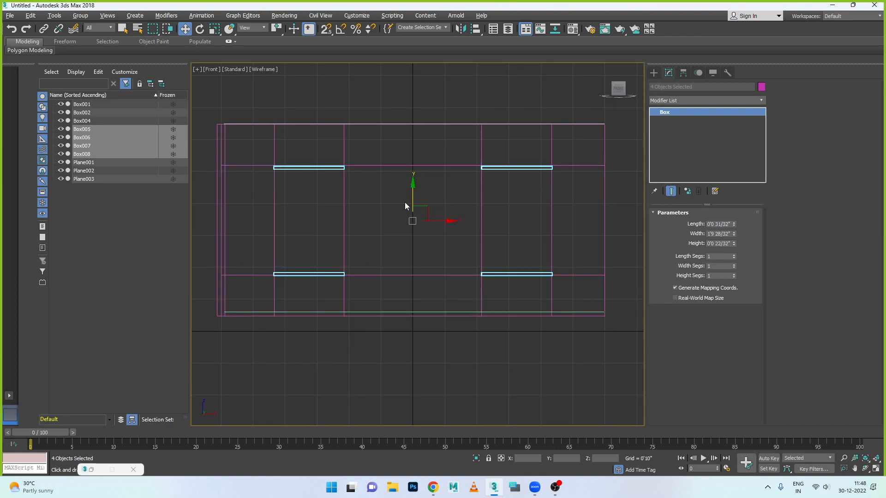
Render the perspective view as a check with both top frame bars selected, and delete these two bars from the window openings.
{"action": "left_click", "coordinate": [370, 209]}
{"action": "left_click", "coordinate": [322, 168]}
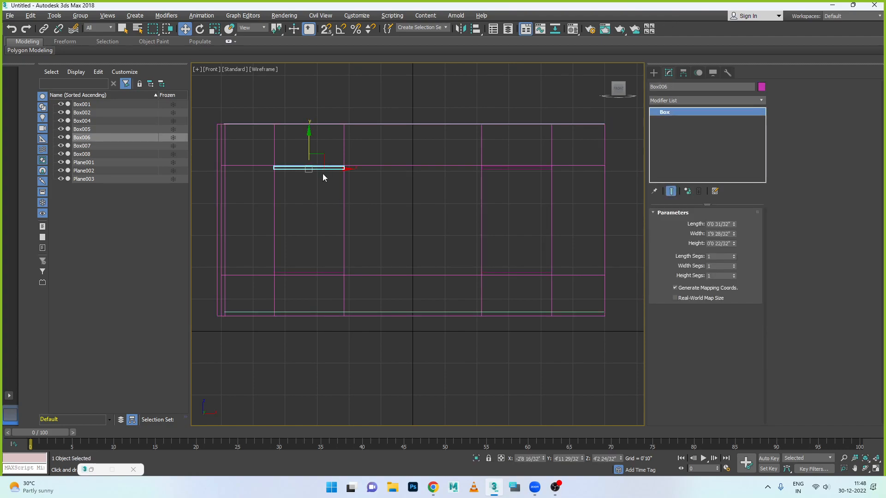
{"action": "key", "text": "alt+w"}
{"action": "right_click", "coordinate": [541, 297]}
{"action": "key", "text": "alt+w"}
{"action": "scroll", "coordinate": [467, 305], "scroll_direction": "down", "scroll_amount": 3}
{"action": "middle_click_drag", "start_coordinate": [433, 309], "coordinate": [415, 332], "text": "alt"}
{"action": "scroll", "coordinate": [318, 272], "scroll_direction": "up", "scroll_amount": 2}
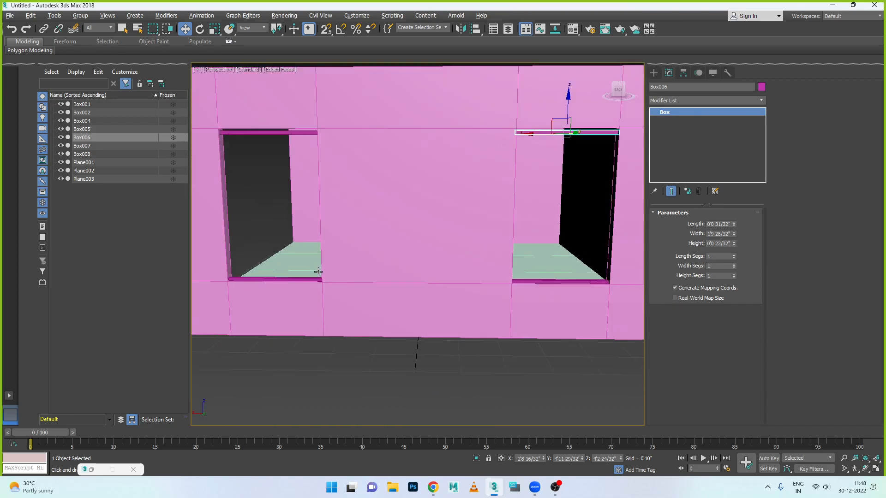
{"action": "scroll", "coordinate": [318, 272], "scroll_direction": "up", "scroll_amount": 1}
{"action": "scroll", "coordinate": [310, 322], "scroll_direction": "up", "scroll_amount": 2}
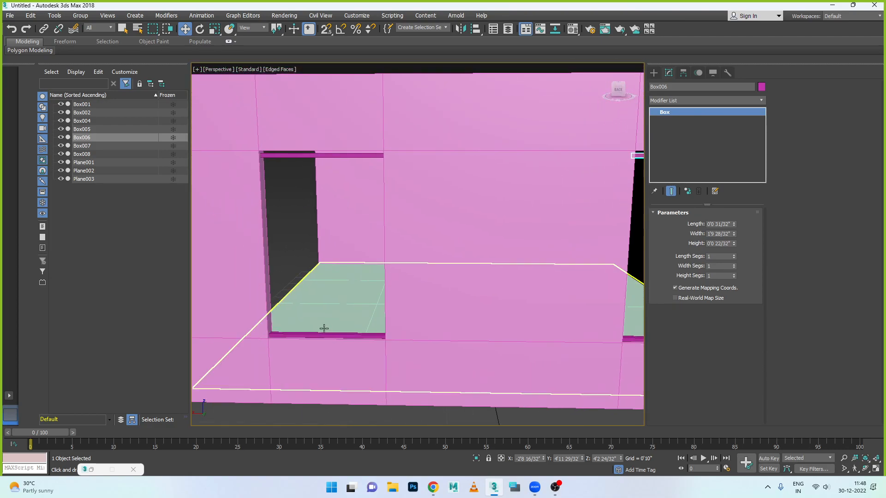
{"action": "left_click", "coordinate": [300, 162]}
{"action": "scroll", "coordinate": [300, 162], "scroll_direction": "down", "scroll_amount": 6}
{"action": "middle_click_drag", "start_coordinate": [402, 186], "coordinate": [412, 184], "text": "alt"}
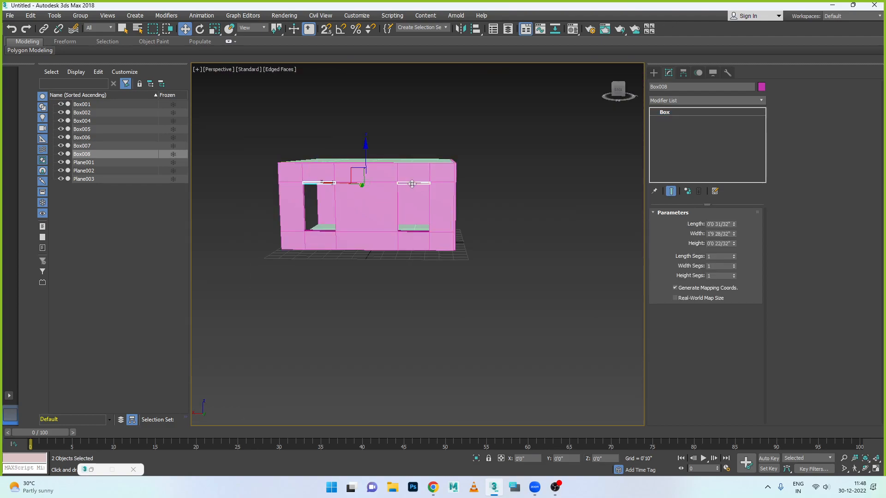
{"action": "left_click", "coordinate": [412, 184], "text": "ctrl"}
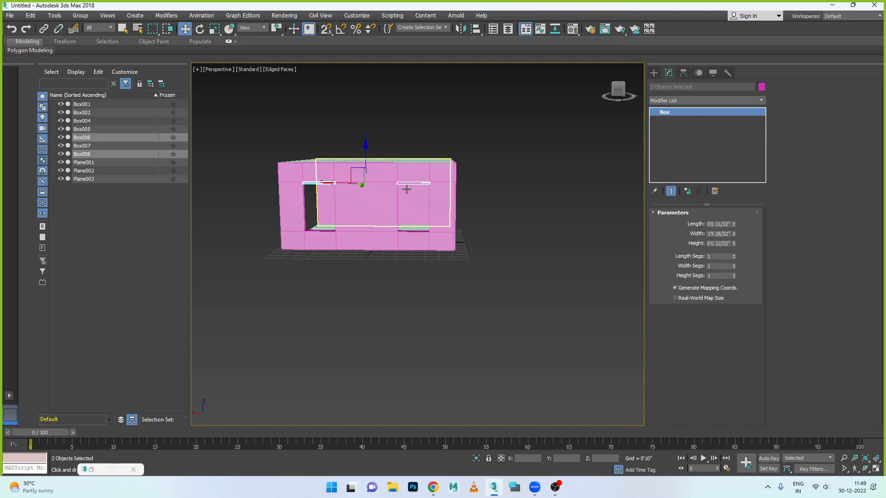
{"action": "key", "text": "shift+q"}
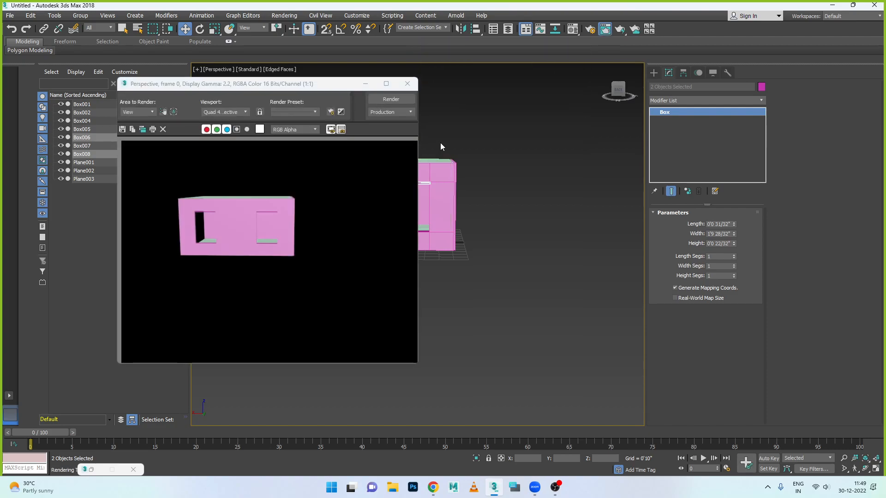
{"action": "left_click", "coordinate": [407, 83]}
{"action": "scroll", "coordinate": [309, 205], "scroll_direction": "up", "scroll_amount": 4}
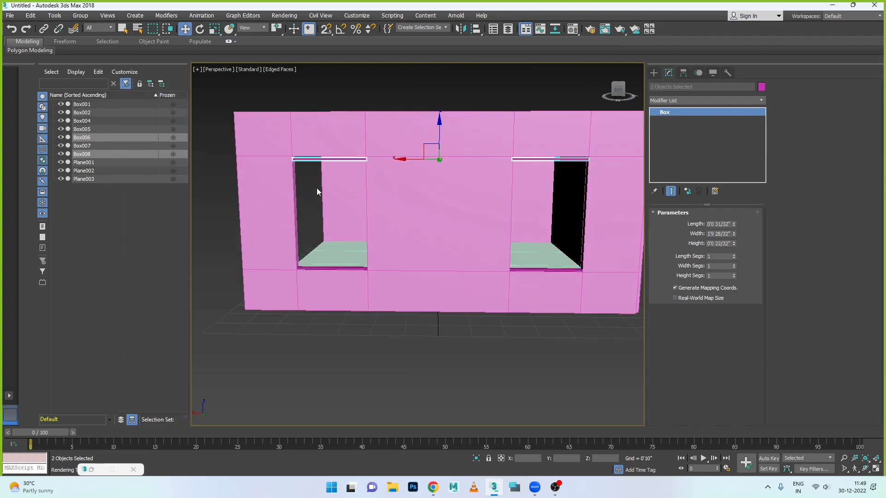
{"action": "key", "text": "Delete"}
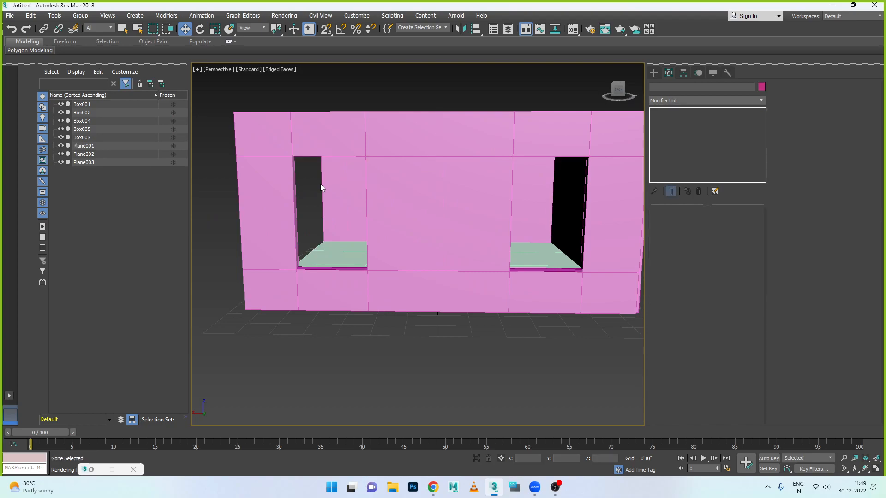
Select the bottom frame bar Box007 in its window opening, without the surrounding wall.
{"action": "left_click", "coordinate": [328, 272]}
{"action": "scroll", "coordinate": [334, 272], "scroll_direction": "up", "scroll_amount": 4}
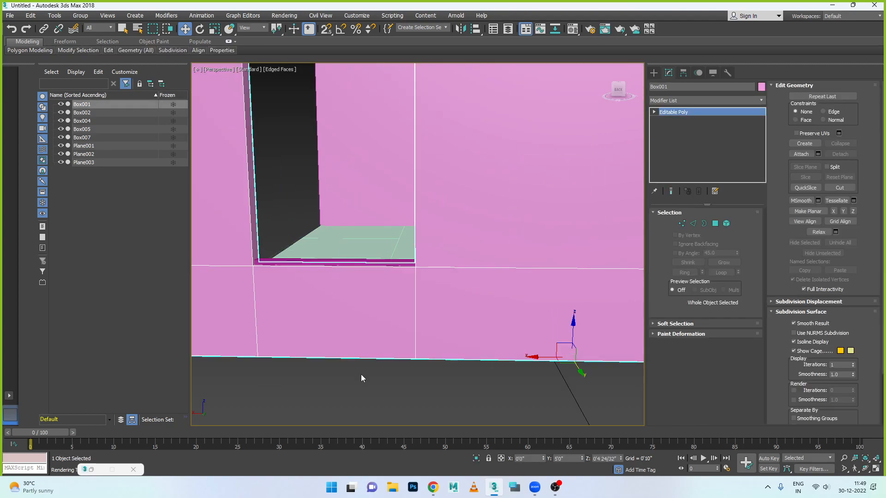
{"action": "left_click", "coordinate": [360, 374]}
{"action": "left_click", "coordinate": [338, 263]}
{"action": "scroll", "coordinate": [392, 279], "scroll_direction": "down", "scroll_amount": 5}
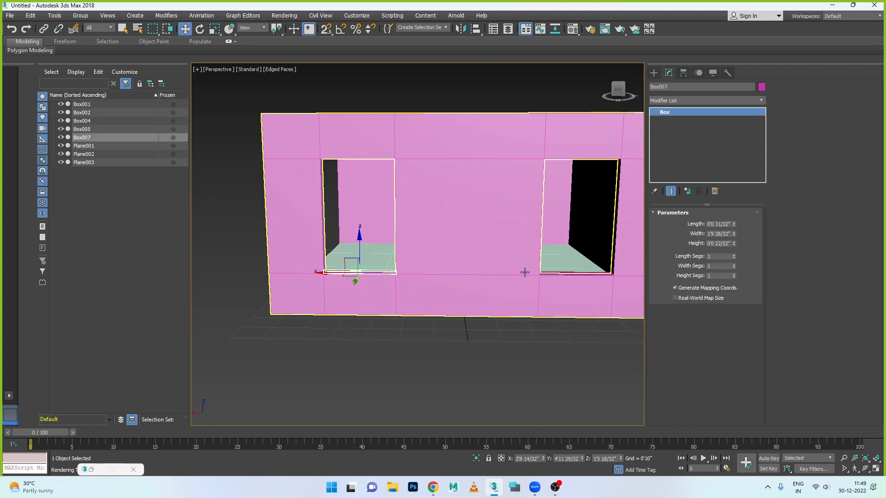
{"action": "scroll", "coordinate": [332, 268], "scroll_direction": "up", "scroll_amount": 6}
{"action": "scroll", "coordinate": [334, 275], "scroll_direction": "up", "scroll_amount": 3}
{"action": "scroll", "coordinate": [334, 275], "scroll_direction": "down", "scroll_amount": 4}
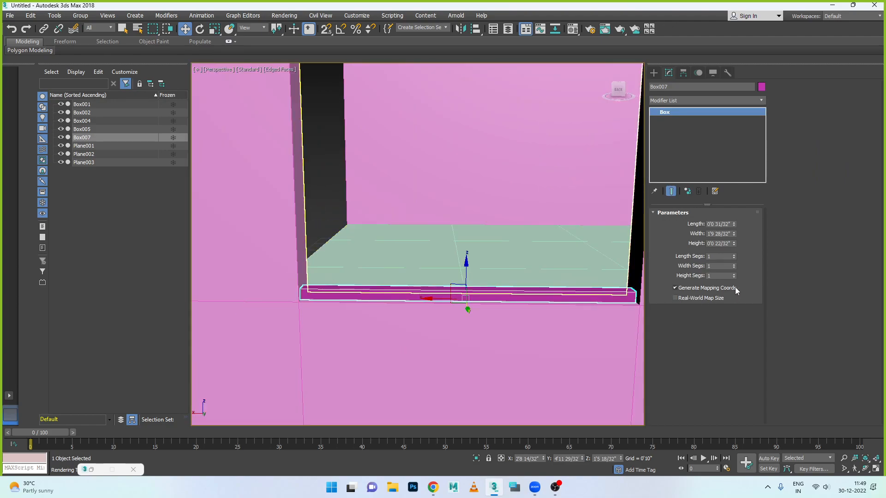
{"action": "scroll", "coordinate": [396, 325], "scroll_direction": "up", "scroll_amount": 2}
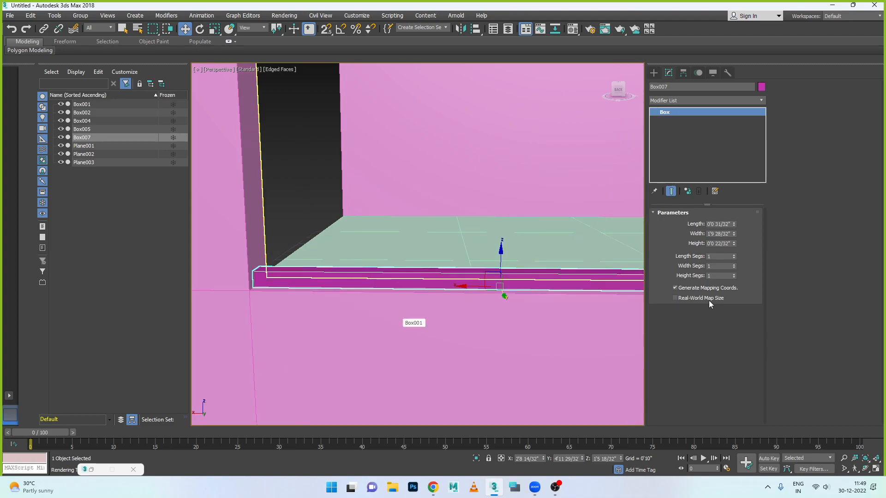
Divide the bottom frame bar into 3 width segments with a single height segment.
{"action": "left_click", "coordinate": [733, 274]}
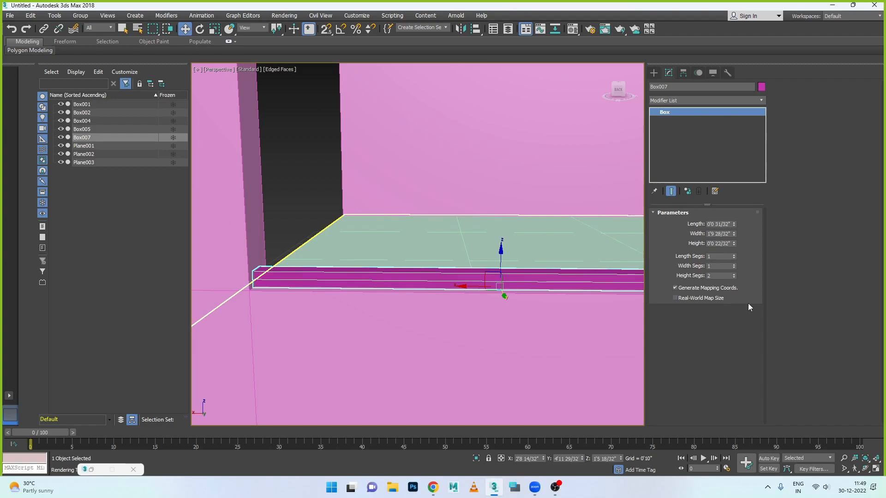
{"action": "left_click", "coordinate": [734, 264]}
{"action": "left_click", "coordinate": [733, 265]}
{"action": "left_click", "coordinate": [733, 264]}
{"action": "left_click", "coordinate": [733, 268]}
{"action": "left_click", "coordinate": [733, 268]}
{"action": "left_click", "coordinate": [733, 268]}
{"action": "scroll", "coordinate": [586, 279], "scroll_direction": "down", "scroll_amount": 1}
{"action": "scroll", "coordinate": [585, 279], "scroll_direction": "down", "scroll_amount": 2}
{"action": "scroll", "coordinate": [583, 278], "scroll_direction": "up", "scroll_amount": 2}
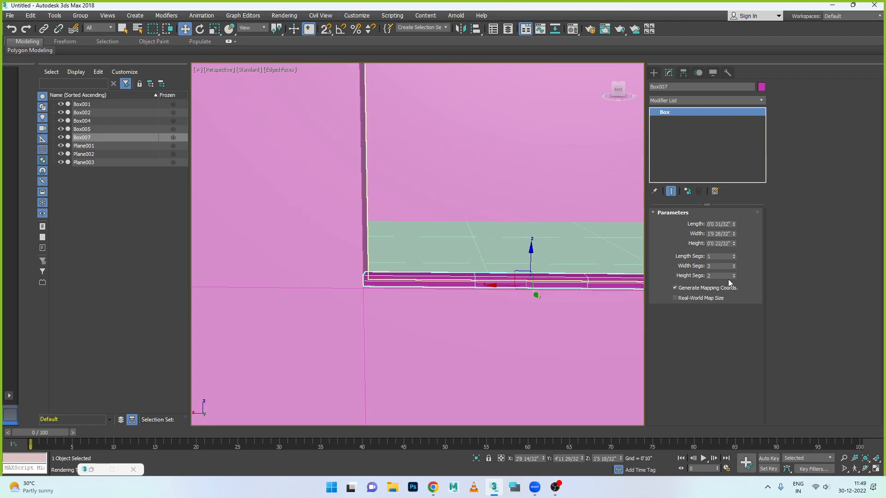
{"action": "left_click", "coordinate": [733, 277]}
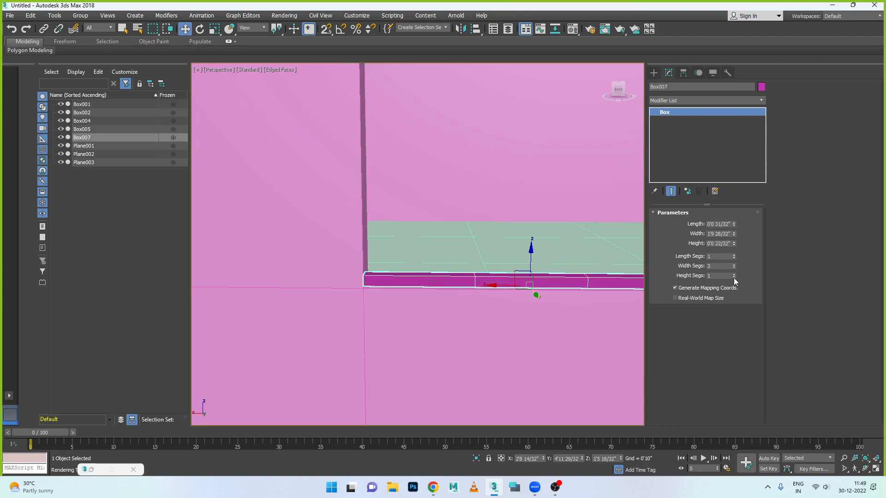
Convert the segmented bottom frame bar to an Editable Poly.
{"action": "middle_click_drag", "start_coordinate": [469, 290], "coordinate": [501, 285], "text": "alt"}
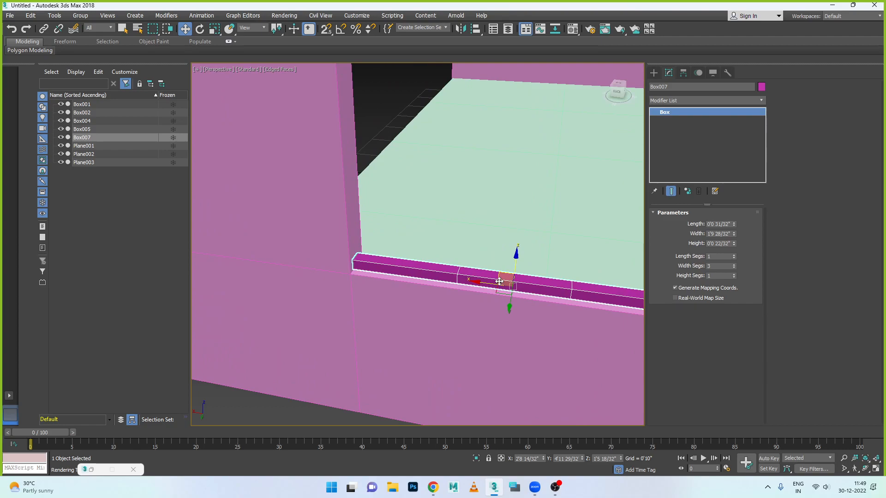
{"action": "right_click", "coordinate": [499, 281]}
{"action": "mouse_move", "coordinate": [531, 372]}
{"action": "left_click", "coordinate": [600, 378]}
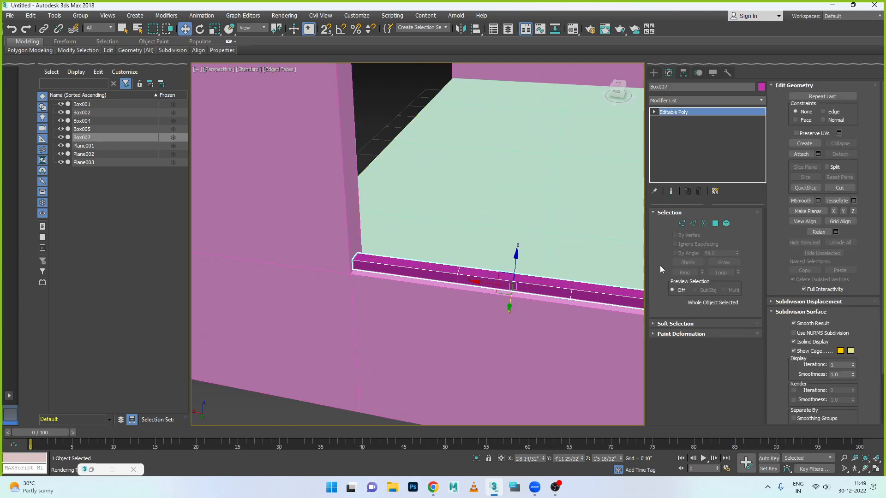
Scale the bottom bar's eight inner vertices outward along X until both inner edge loops lie close to the bar's ends.
{"action": "left_click", "coordinate": [682, 224]}
{"action": "left_click_drag", "start_coordinate": [447, 263], "coordinate": [585, 337]}
{"action": "key", "text": "r"}
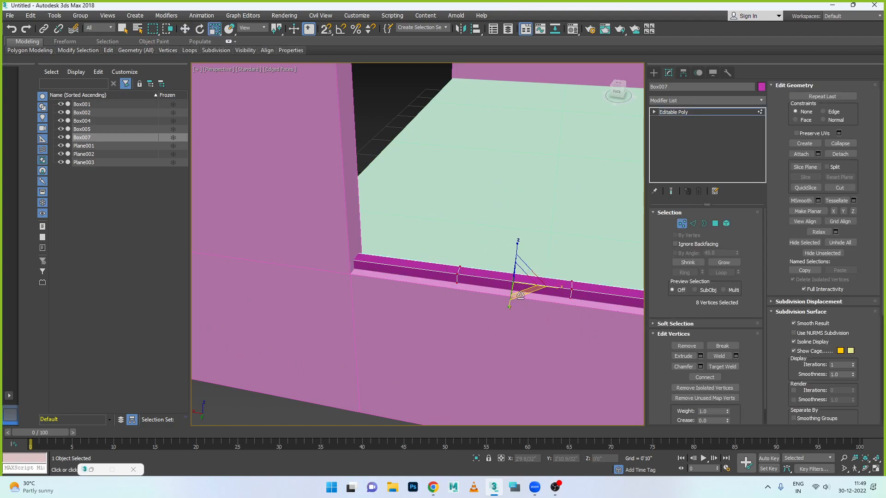
{"action": "left_click_drag", "start_coordinate": [554, 288], "coordinate": [621, 304]}
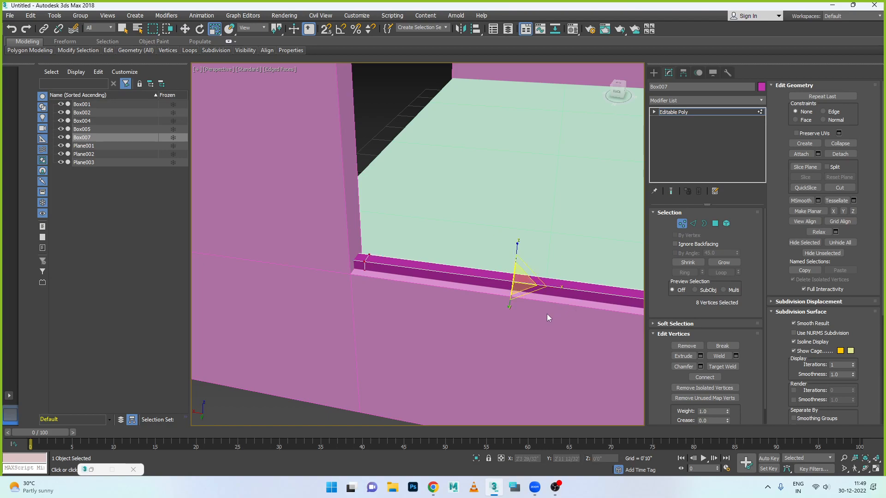
Check the spread edge loops of the bottom bar in the top, front and perspective views, and leave vertex editing.
{"action": "key", "text": "alt+w"}
{"action": "key", "text": "alt+w"}
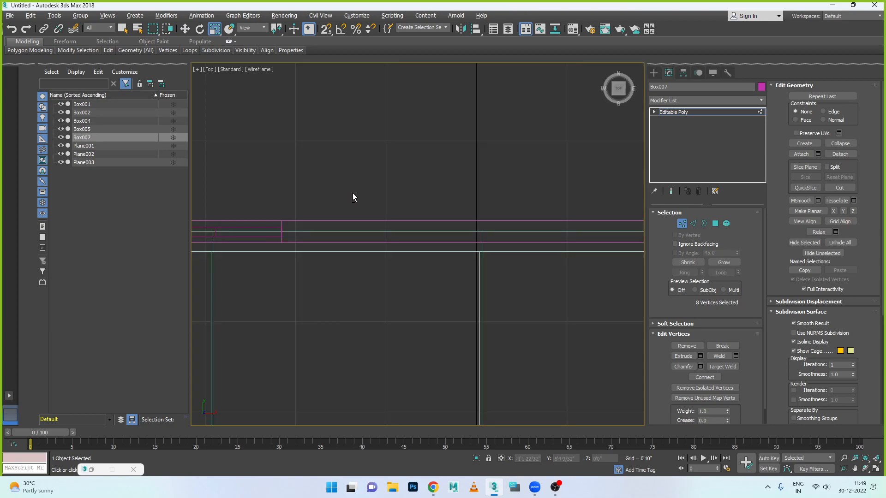
{"action": "key", "text": "z"}
{"action": "key", "text": "alt+w"}
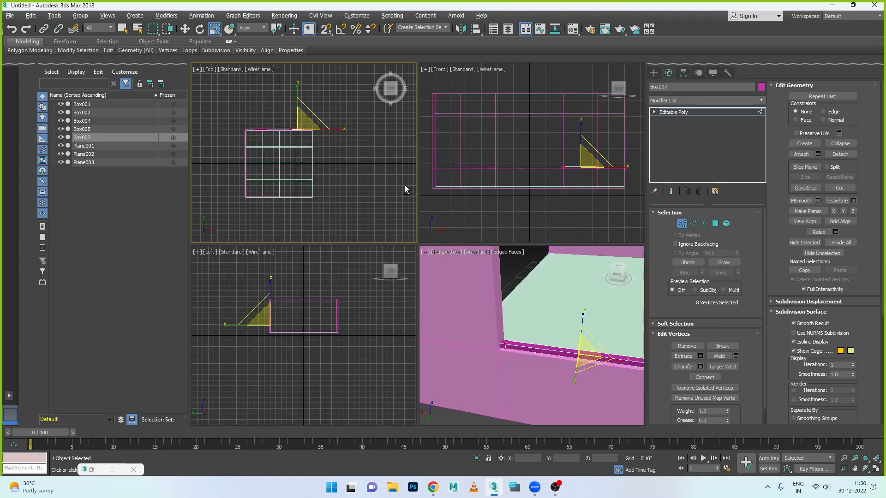
{"action": "key", "text": "alt+w"}
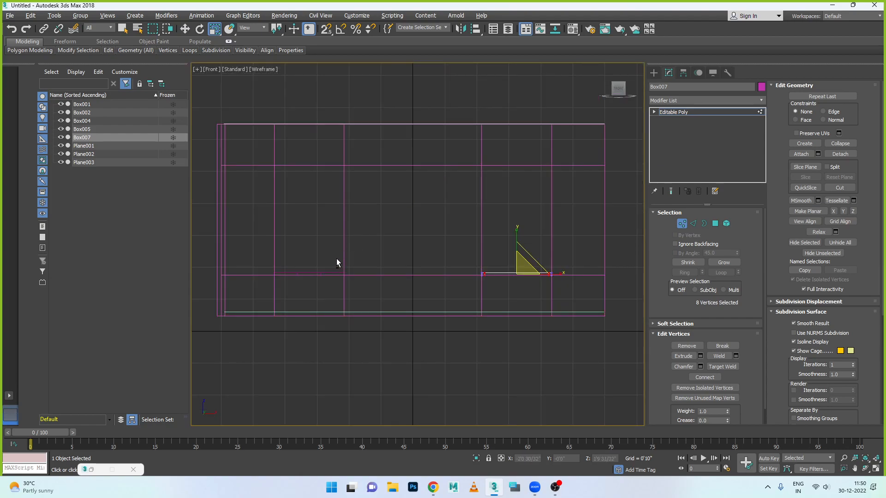
{"action": "key", "text": "alt+w"}
{"action": "key", "text": "alt+w"}
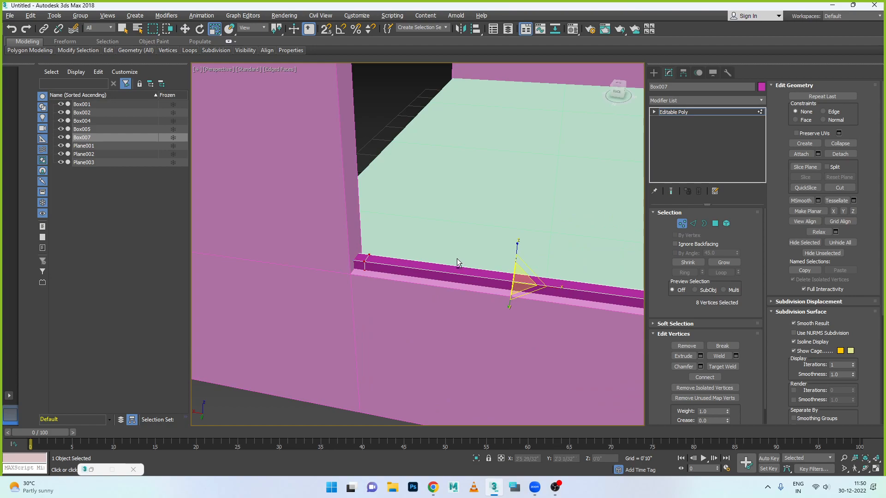
{"action": "scroll", "coordinate": [457, 260], "scroll_direction": "down", "scroll_amount": 3}
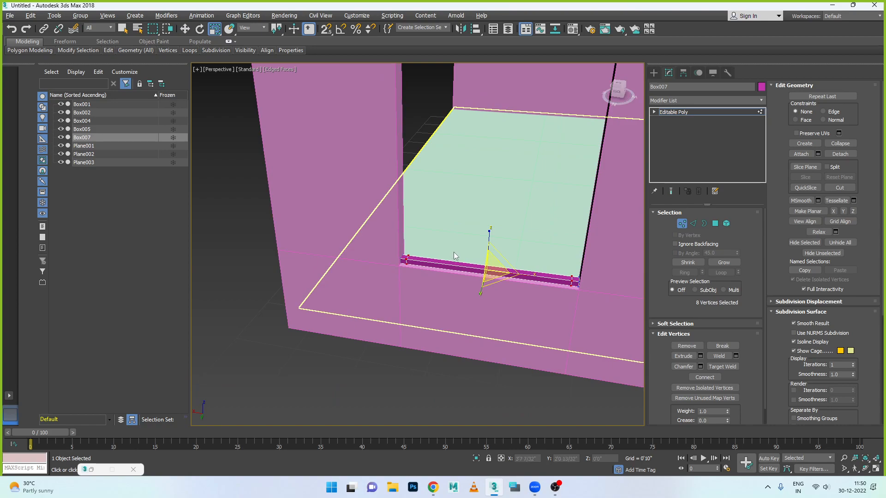
{"action": "left_click", "coordinate": [682, 224]}
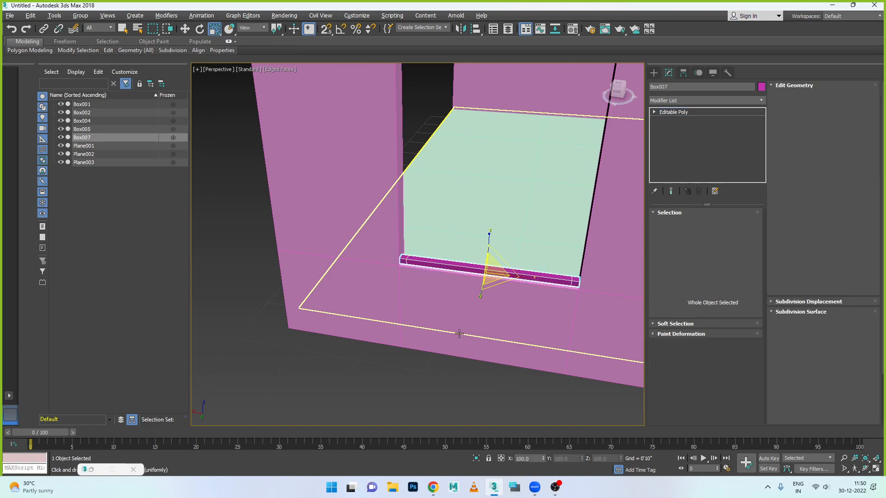
{"action": "left_click", "coordinate": [420, 380]}
{"action": "left_click", "coordinate": [463, 274]}
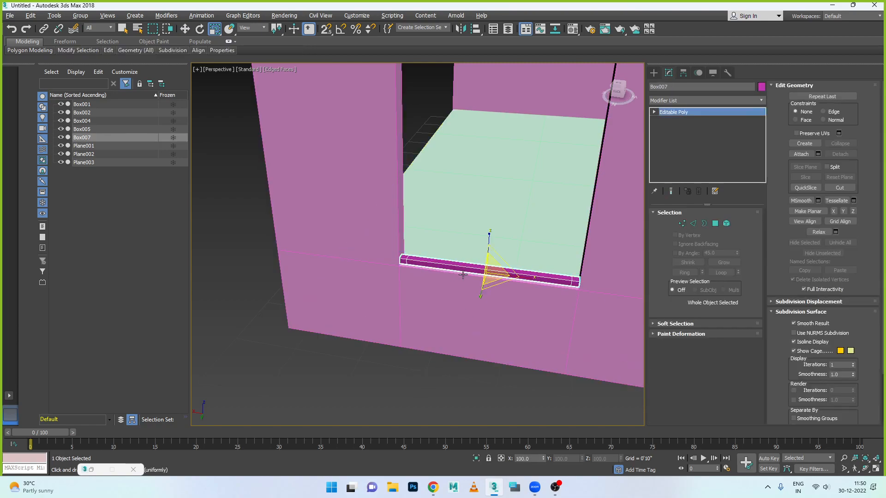
{"action": "scroll", "coordinate": [463, 274], "scroll_direction": "down", "scroll_amount": 3}
{"action": "scroll", "coordinate": [463, 275], "scroll_direction": "up", "scroll_amount": 6}
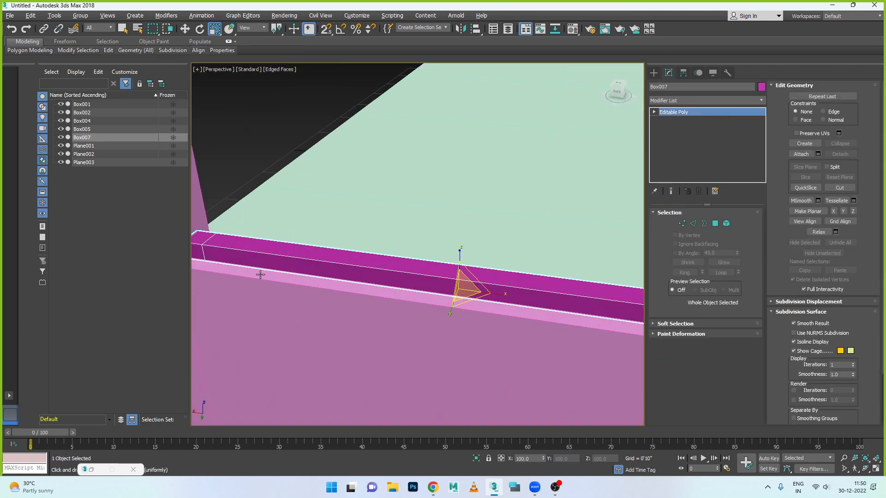
Extrude the two small top polygons at the bottom bar's ends upward by about 2'9 9/32" to form the window's side posts.
{"action": "left_click", "coordinate": [715, 224]}
{"action": "scroll", "coordinate": [576, 290], "scroll_direction": "down", "scroll_amount": 3}
{"action": "left_click", "coordinate": [575, 289]}
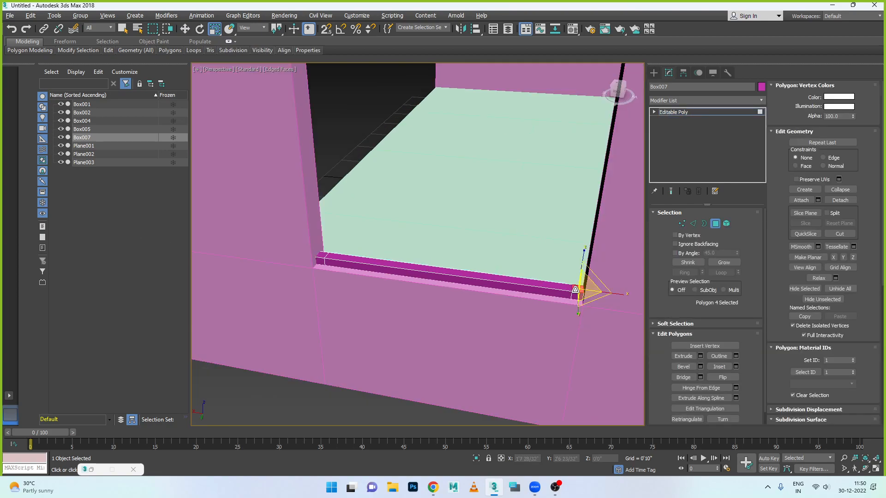
{"action": "left_click", "coordinate": [321, 256], "text": "ctrl"}
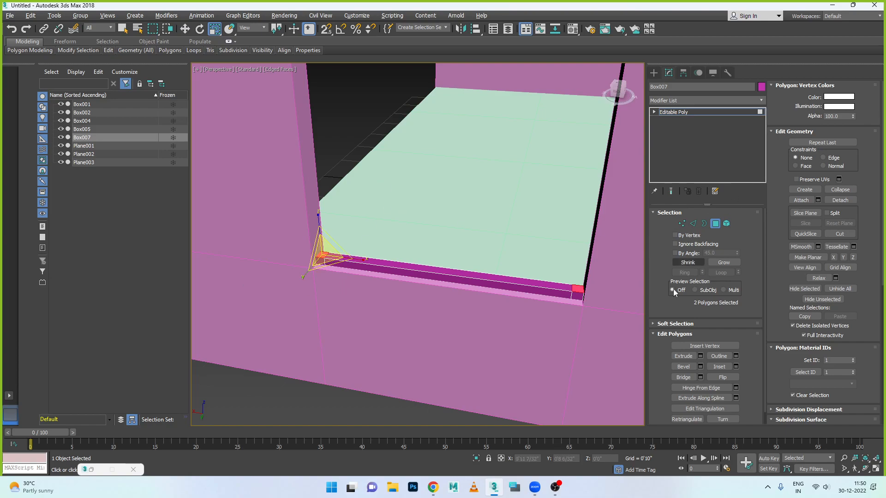
{"action": "left_click", "coordinate": [700, 356]}
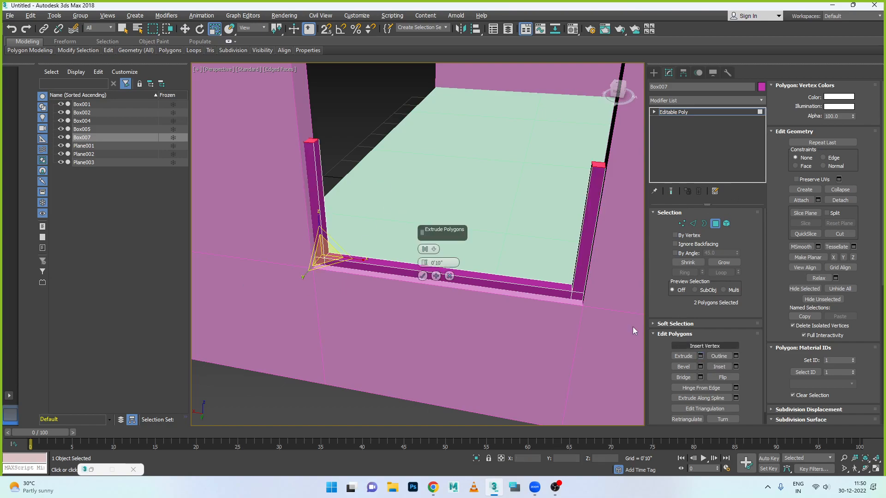
{"action": "middle_click_drag", "start_coordinate": [337, 219], "coordinate": [339, 198], "text": "alt"}
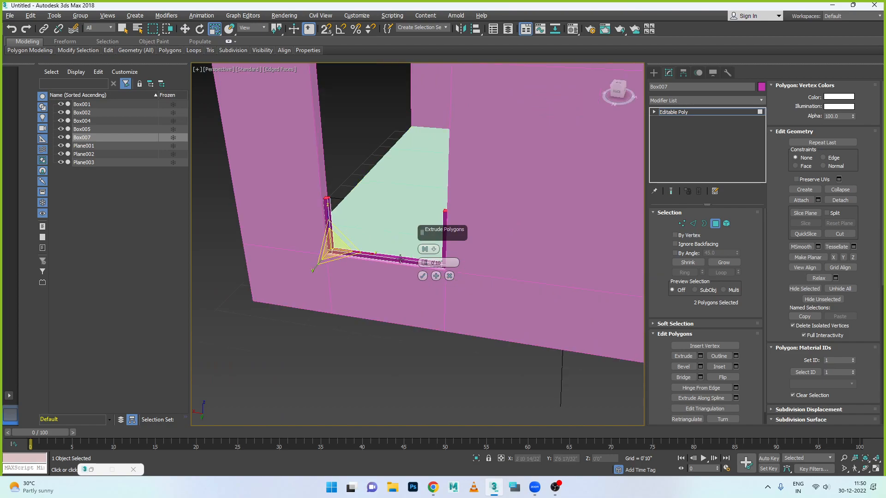
{"action": "left_click_drag", "start_coordinate": [424, 263], "coordinate": [423, 203]}
{"action": "scroll", "coordinate": [408, 164], "scroll_direction": "down", "scroll_amount": 10}
{"action": "scroll", "coordinate": [408, 164], "scroll_direction": "up", "scroll_amount": 8}
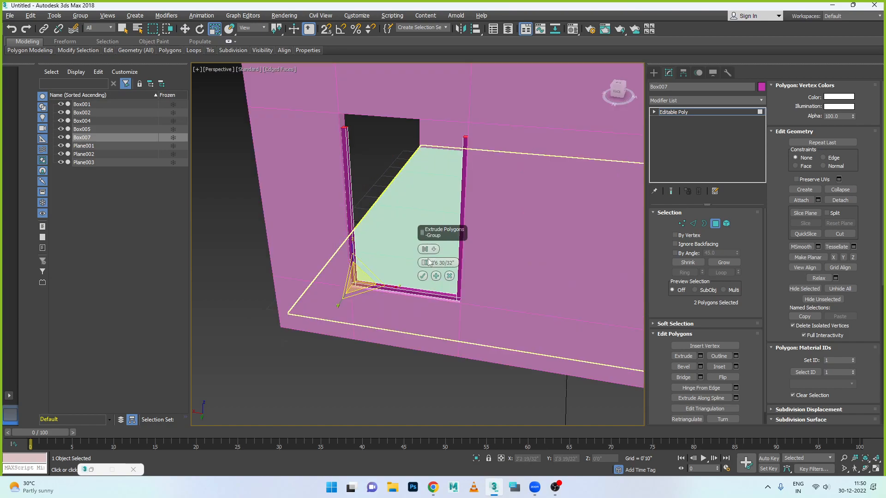
{"action": "left_click_drag", "start_coordinate": [424, 260], "coordinate": [424, 255]}
Set the side posts' extrusion height to 2'9 19/32" so they reach the window opening's upper edge, and apply it.
{"action": "key", "text": "alt+w"}
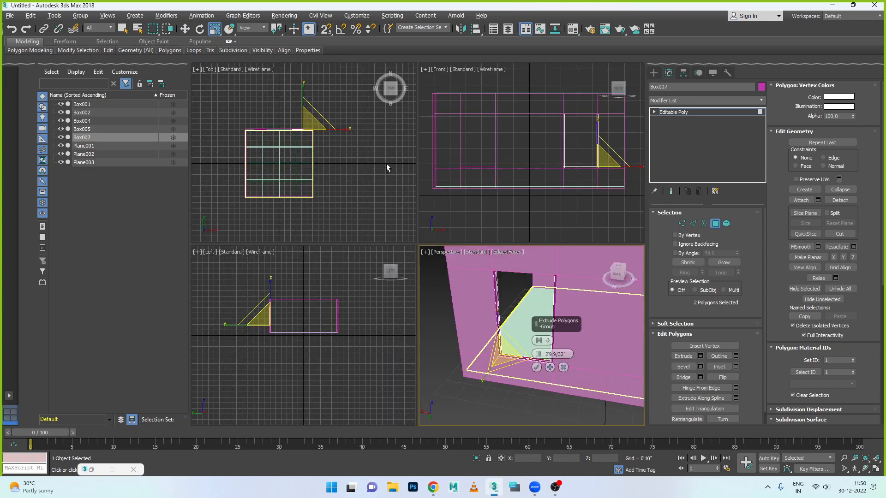
{"action": "key", "text": "alt+w"}
{"action": "scroll", "coordinate": [537, 159], "scroll_direction": "up", "scroll_amount": 2}
{"action": "scroll", "coordinate": [546, 169], "scroll_direction": "up", "scroll_amount": 2}
{"action": "scroll", "coordinate": [419, 160], "scroll_direction": "down", "scroll_amount": 2}
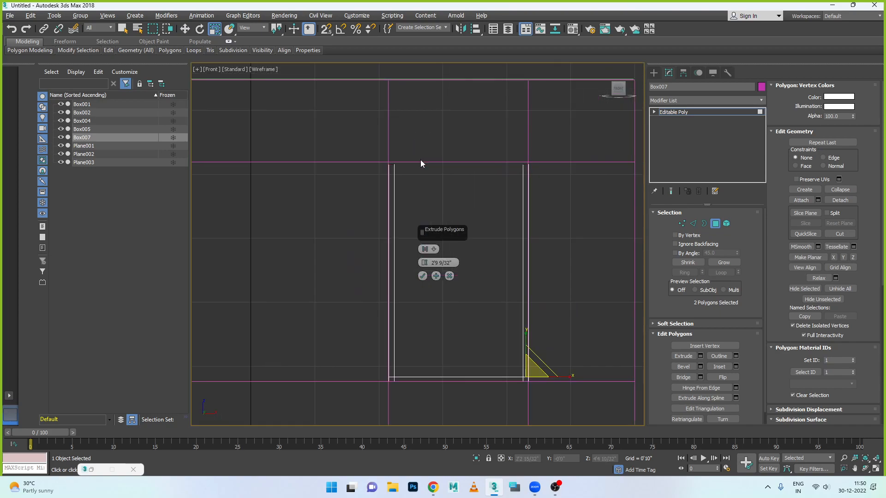
{"action": "left_click_drag", "start_coordinate": [524, 334], "coordinate": [529, 356]}
{"action": "left_click_drag", "start_coordinate": [452, 262], "coordinate": [413, 263]}
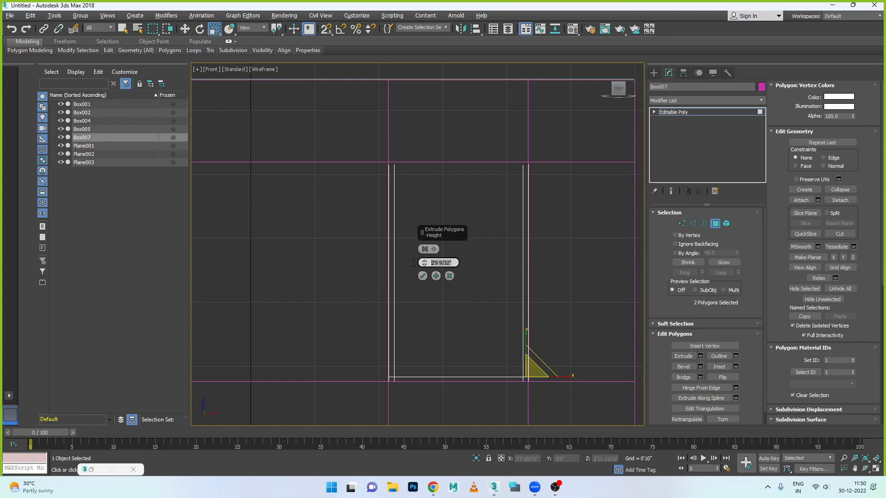
{"action": "type", "text": "30'0\""}
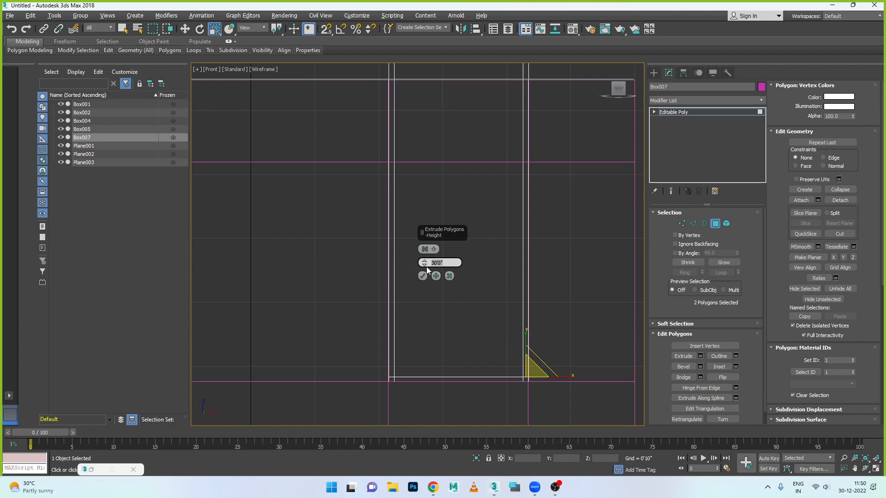
{"action": "key", "text": "Return"}
{"action": "type", "text": "3'0\""}
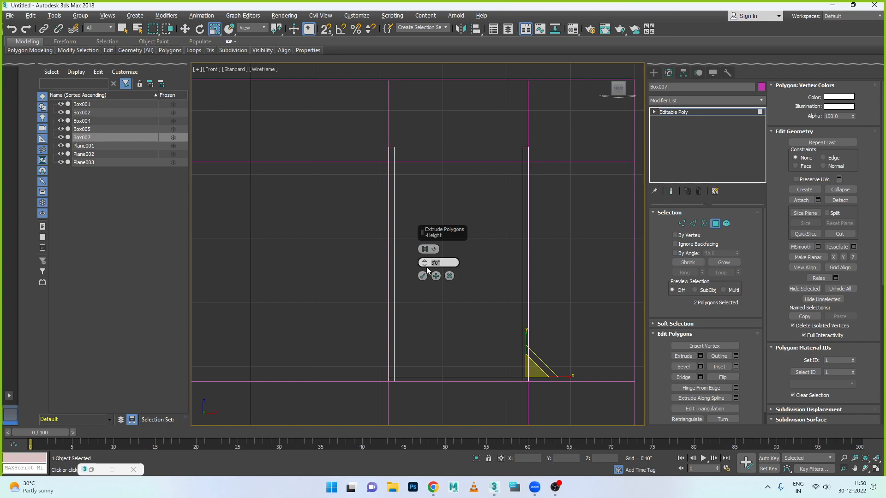
{"action": "type", "text": "2'9 19/32\""}
{"action": "left_click", "coordinate": [422, 275]}
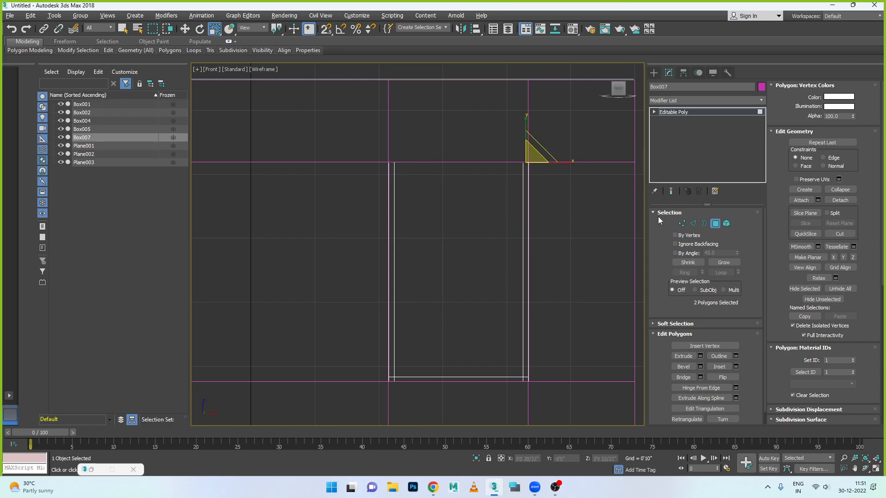
Select the vertical edge rings of both window side posts in edge mode.
{"action": "scroll", "coordinate": [389, 155], "scroll_direction": "up", "scroll_amount": 5}
{"action": "scroll", "coordinate": [358, 187], "scroll_direction": "down", "scroll_amount": 4}
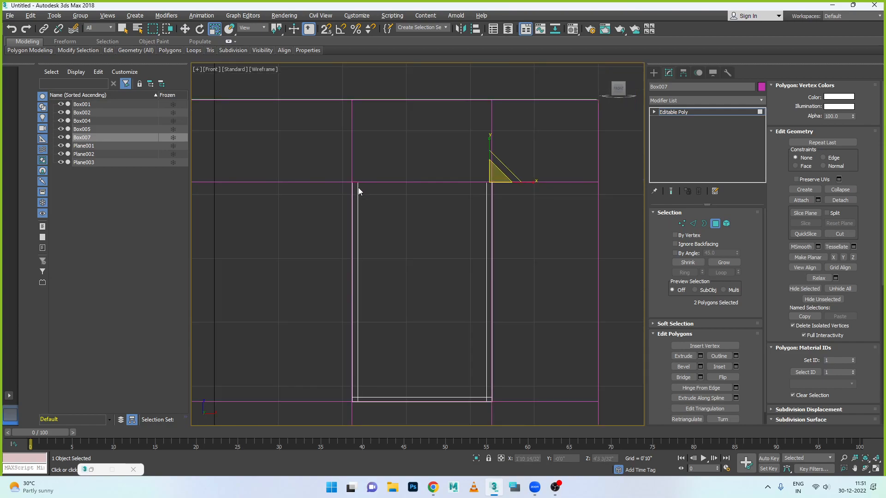
{"action": "scroll", "coordinate": [452, 191], "scroll_direction": "up", "scroll_amount": 4}
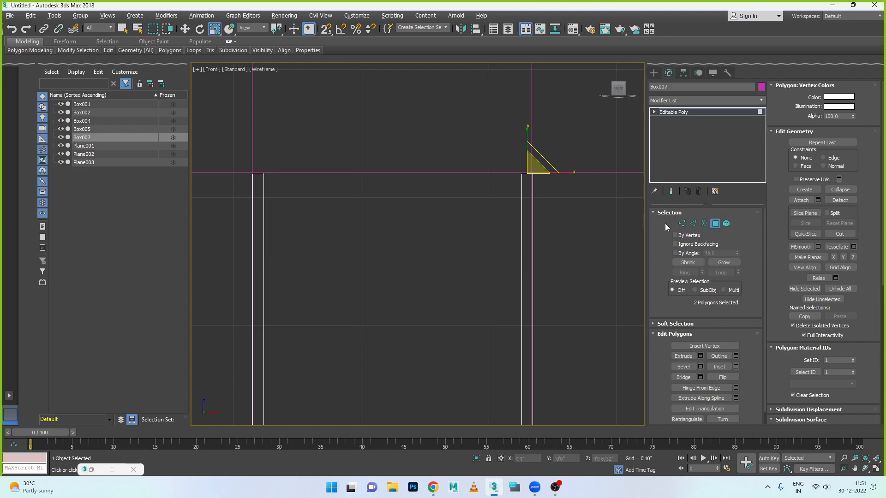
{"action": "left_click", "coordinate": [692, 223]}
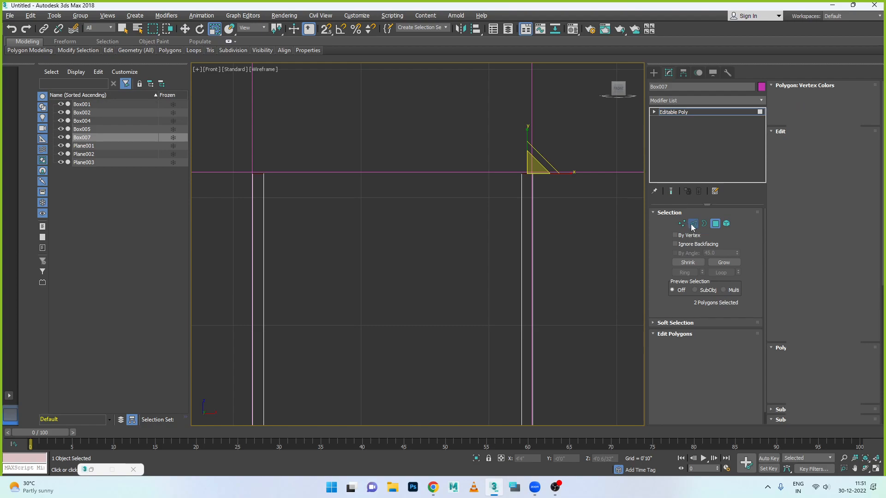
{"action": "left_click", "coordinate": [521, 194]}
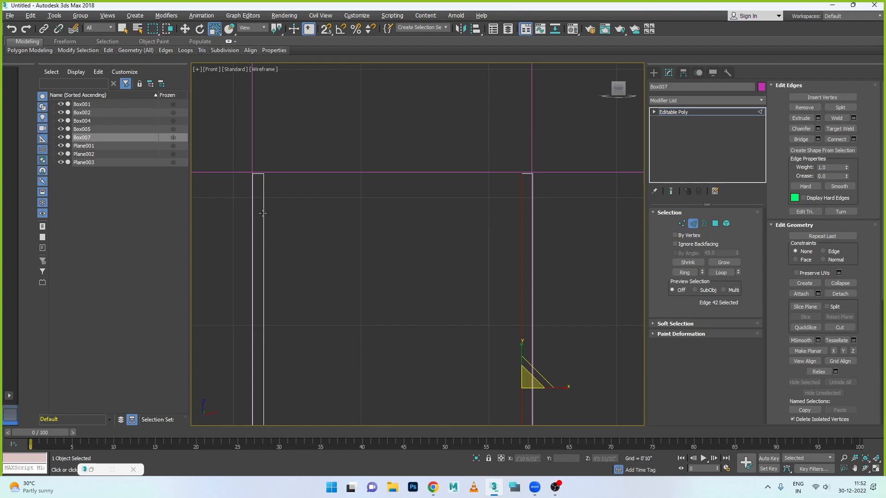
{"action": "left_click", "coordinate": [684, 272]}
{"action": "left_click", "coordinate": [264, 220], "text": "ctrl"}
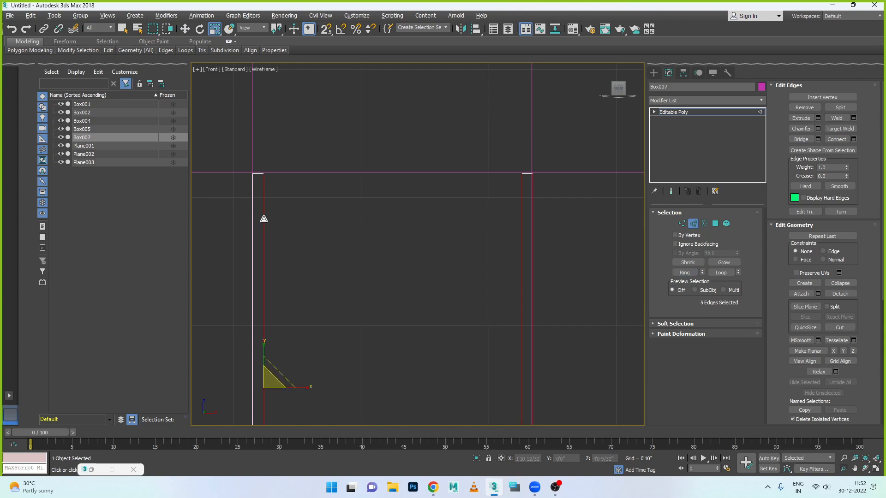
{"action": "left_click", "coordinate": [685, 272]}
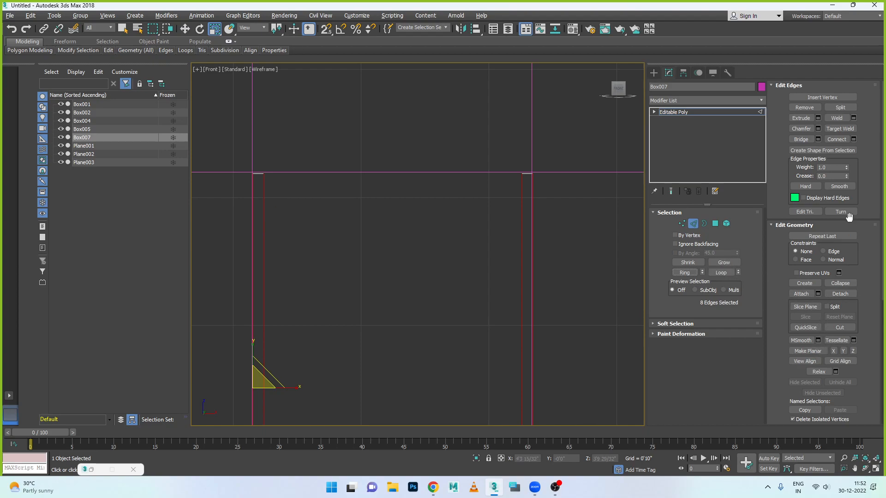
Connect the posts' vertical edges with 1 segment, pinch 0 and slide 94 to add an edge loop near their upper ends.
{"action": "left_click", "coordinate": [852, 139]}
{"action": "scroll", "coordinate": [387, 298], "scroll_direction": "down", "scroll_amount": 4}
{"action": "scroll", "coordinate": [388, 298], "scroll_direction": "down", "scroll_amount": 2}
{"action": "scroll", "coordinate": [370, 326], "scroll_direction": "up", "scroll_amount": 1}
{"action": "scroll", "coordinate": [430, 267], "scroll_direction": "up", "scroll_amount": 2}
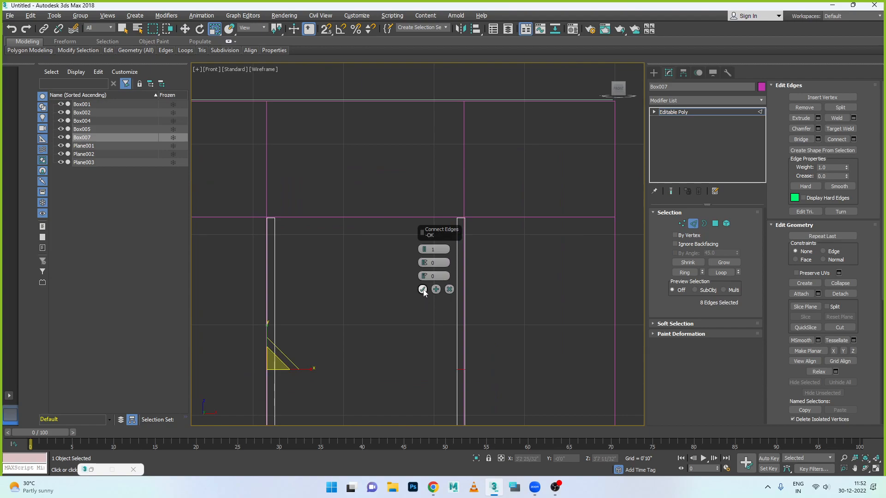
{"action": "left_click_drag", "start_coordinate": [425, 263], "coordinate": [427, 269]}
{"action": "right_click", "coordinate": [425, 269]}
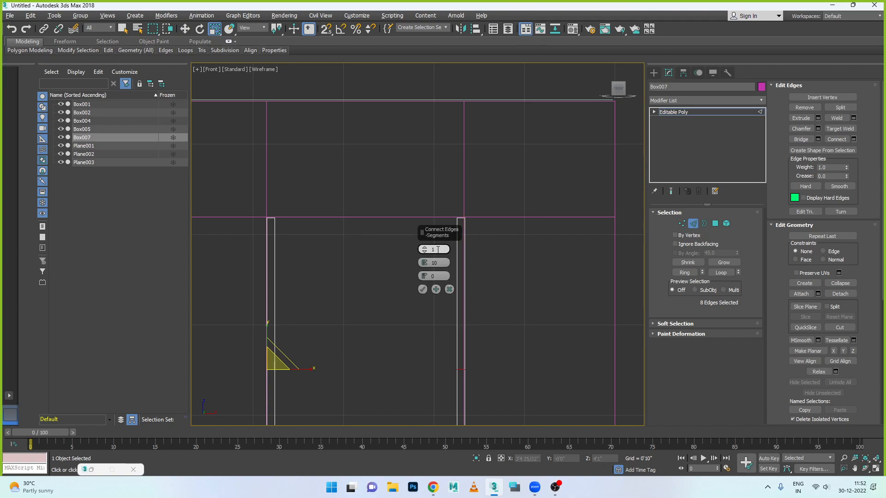
{"action": "right_click", "coordinate": [424, 267]}
{"action": "left_click_drag", "start_coordinate": [424, 277], "coordinate": [439, 100]}
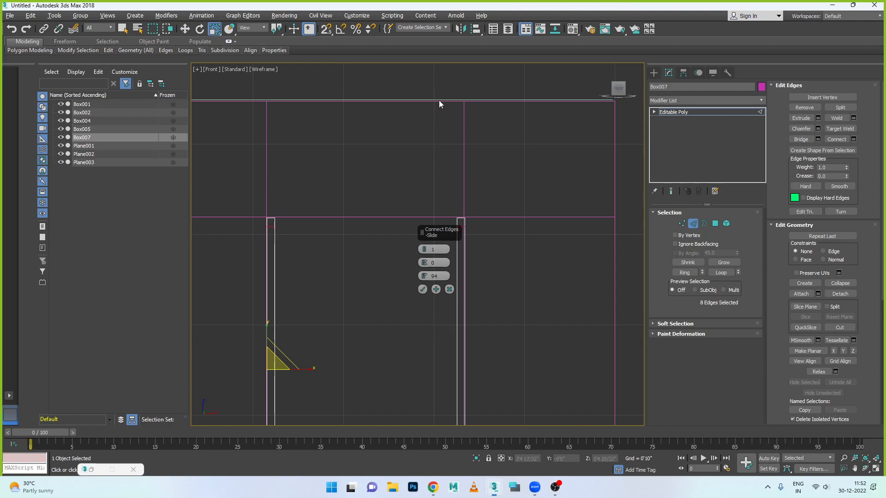
{"action": "left_click", "coordinate": [422, 289]}
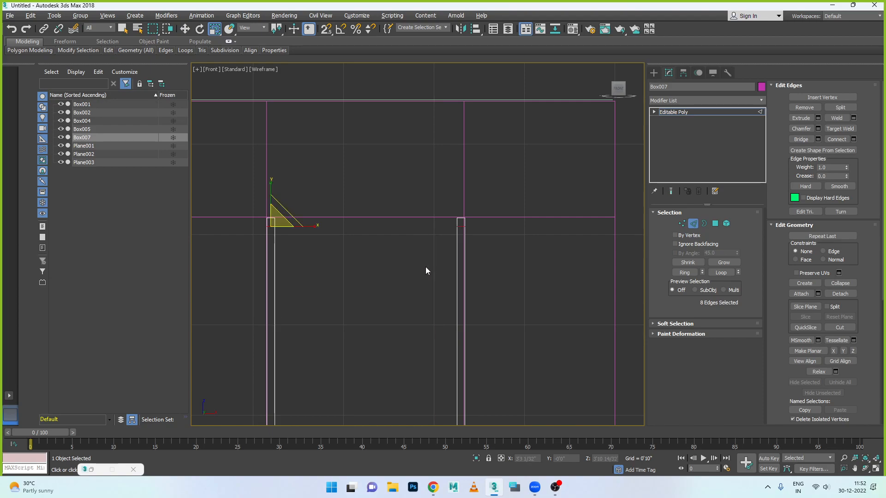
Delete the two small facing polygons above the new edge loops at the upper ends of the side posts.
{"action": "key", "text": "alt+w"}
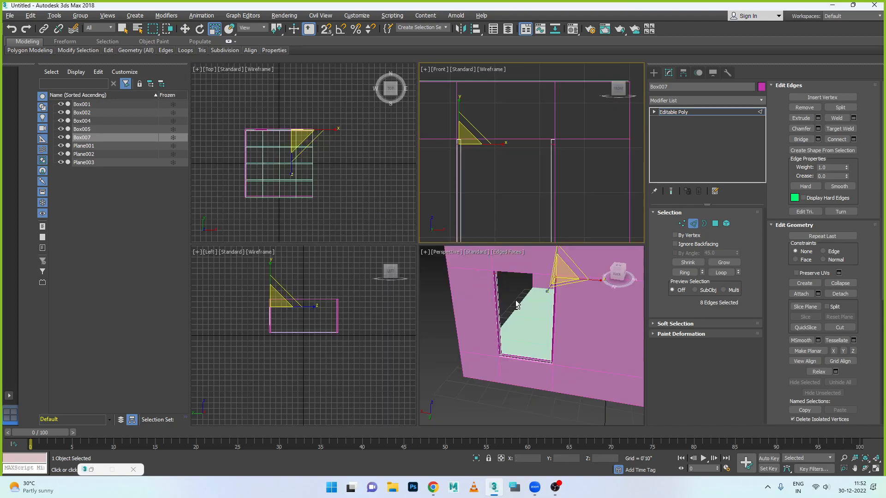
{"action": "key", "text": "alt+w"}
{"action": "scroll", "coordinate": [387, 181], "scroll_direction": "up", "scroll_amount": 3}
{"action": "middle_click_drag", "start_coordinate": [387, 176], "coordinate": [386, 147], "text": "alt"}
{"action": "middle_click_drag", "start_coordinate": [378, 186], "coordinate": [374, 194]}
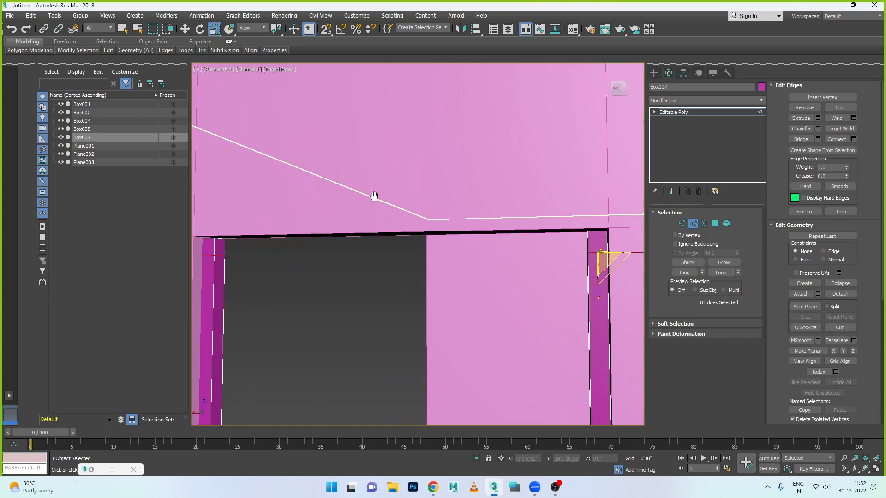
{"action": "left_click", "coordinate": [715, 223]}
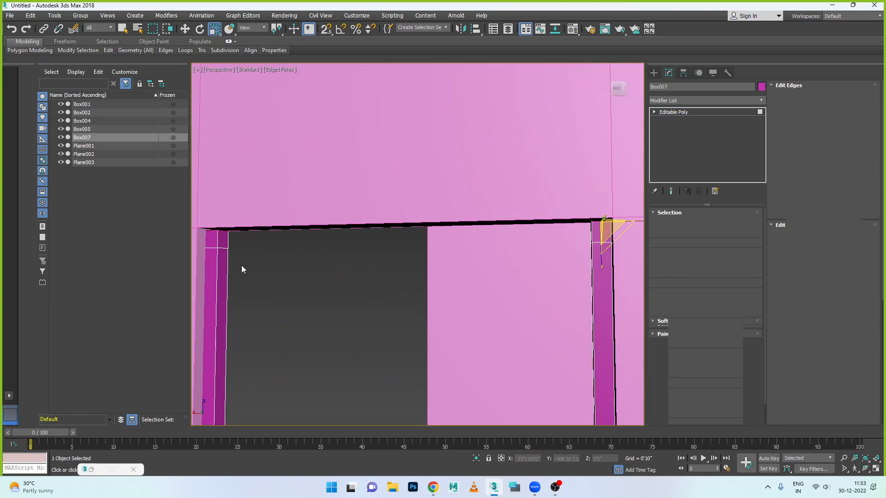
{"action": "left_click", "coordinate": [224, 239]}
{"action": "middle_click_drag", "start_coordinate": [275, 292], "coordinate": [345, 295], "text": "alt"}
{"action": "left_click", "coordinate": [432, 215]}
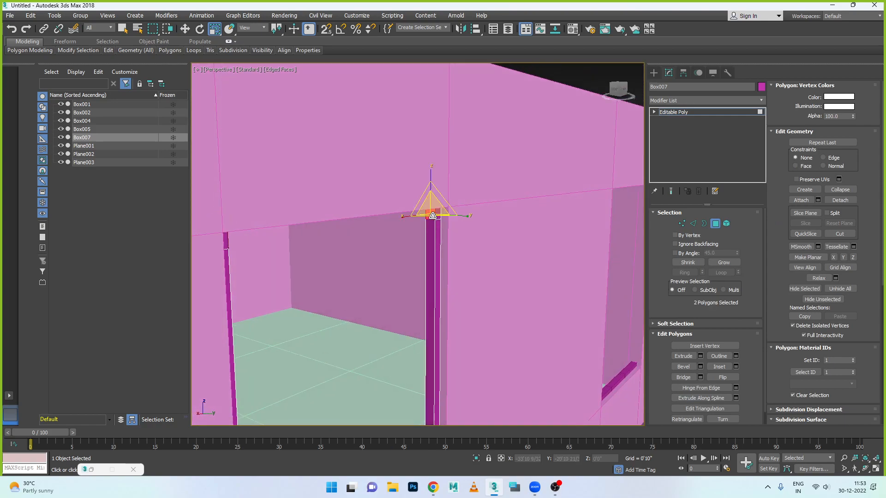
{"action": "left_click", "coordinate": [461, 240]}
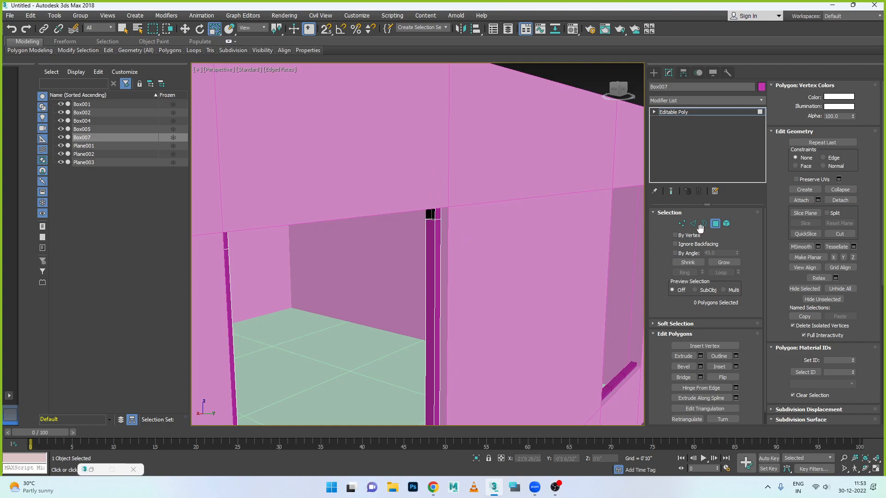
Bridge the two open borders between the side posts with 1 segment to form the window frame's top bar, and clear the selection.
{"action": "left_click", "coordinate": [703, 224]}
{"action": "left_click", "coordinate": [433, 215]}
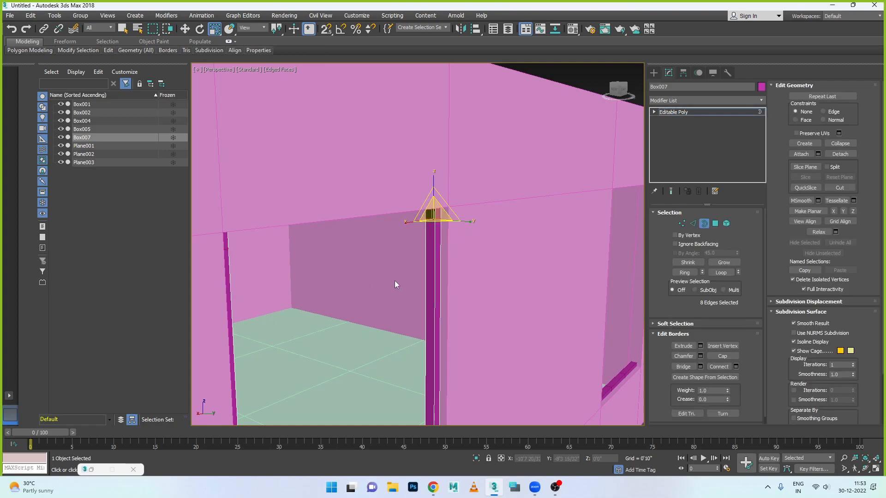
{"action": "scroll", "coordinate": [421, 207], "scroll_direction": "up", "scroll_amount": 1}
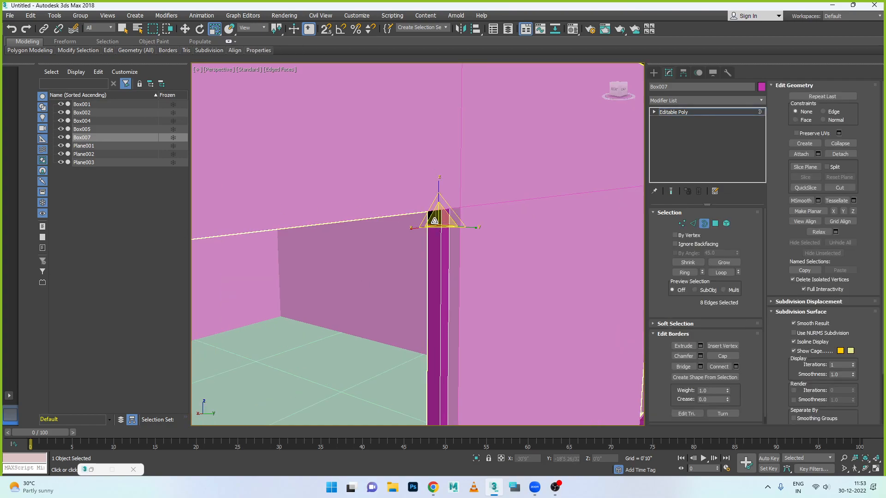
{"action": "key", "text": "q"}
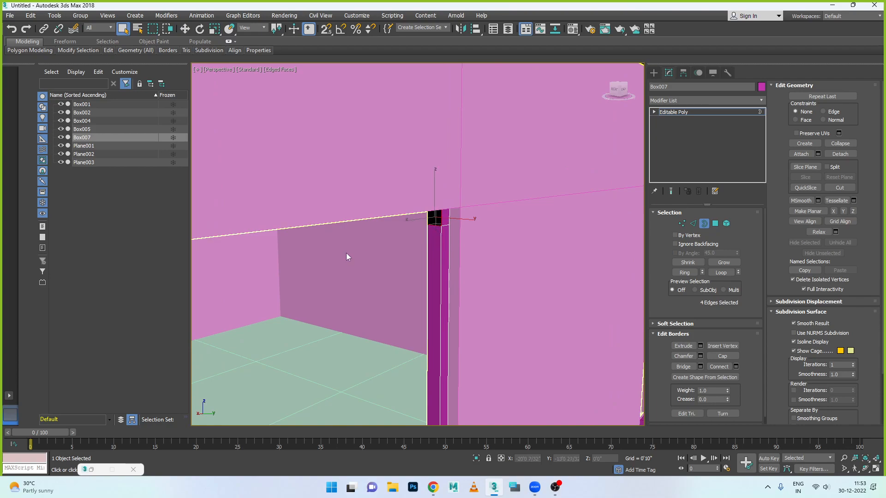
{"action": "middle_click_drag", "start_coordinate": [361, 262], "coordinate": [339, 241], "text": "alt"}
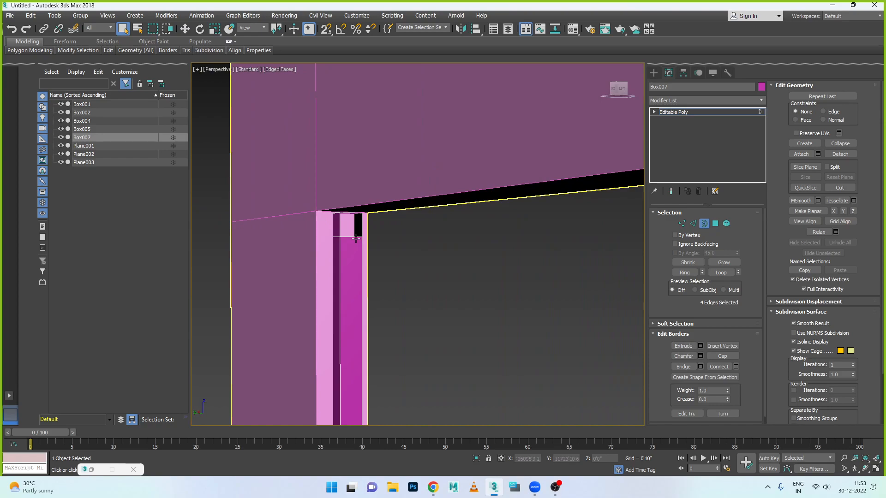
{"action": "left_click", "coordinate": [355, 238], "text": "ctrl"}
{"action": "left_click", "coordinate": [700, 366]}
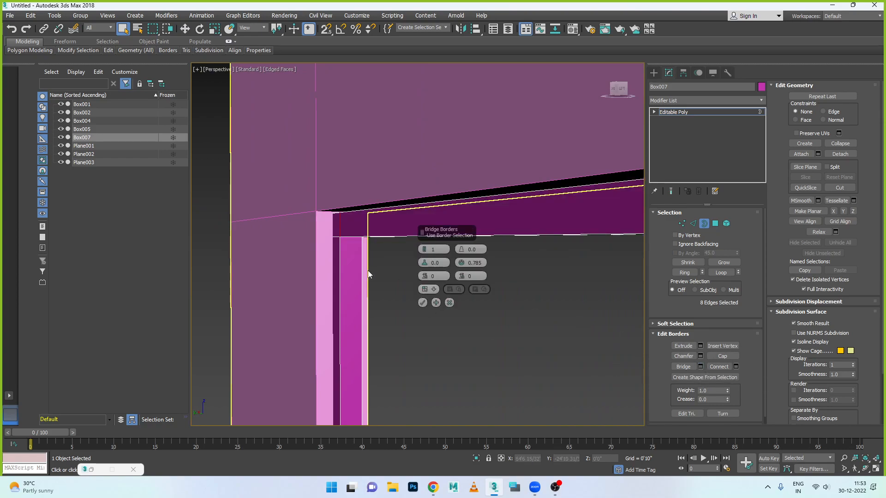
{"action": "left_click", "coordinate": [422, 302]}
{"action": "scroll", "coordinate": [421, 302], "scroll_direction": "down", "scroll_amount": 5}
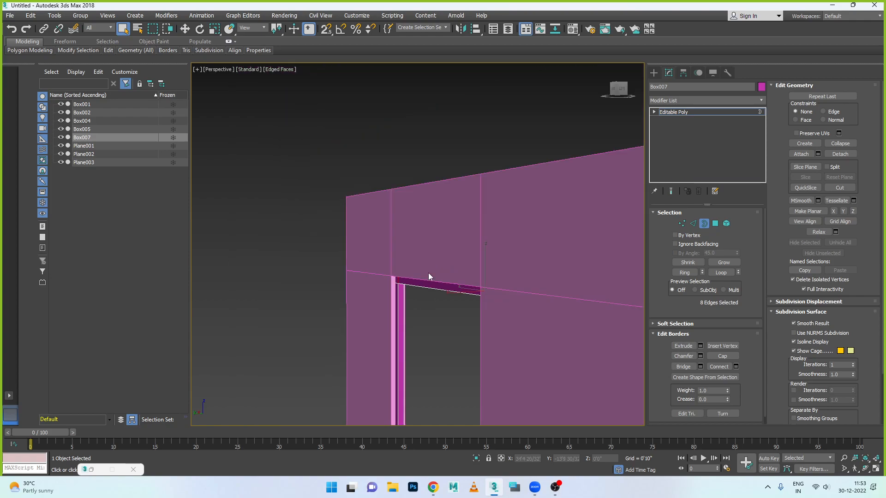
{"action": "left_click", "coordinate": [184, 31]}
{"action": "left_click", "coordinate": [296, 213]}
Select the frame's four inner polygons facing the opening: both side posts, the bottom bar and the top bar.
{"action": "middle_click_drag", "start_coordinate": [282, 248], "coordinate": [312, 172], "text": "alt"}
{"action": "scroll", "coordinate": [325, 183], "scroll_direction": "up", "scroll_amount": 2}
{"action": "scroll", "coordinate": [320, 251], "scroll_direction": "up", "scroll_amount": 3}
{"action": "middle_click_drag", "start_coordinate": [335, 258], "coordinate": [356, 268], "text": "alt"}
{"action": "scroll", "coordinate": [411, 283], "scroll_direction": "up", "scroll_amount": 5}
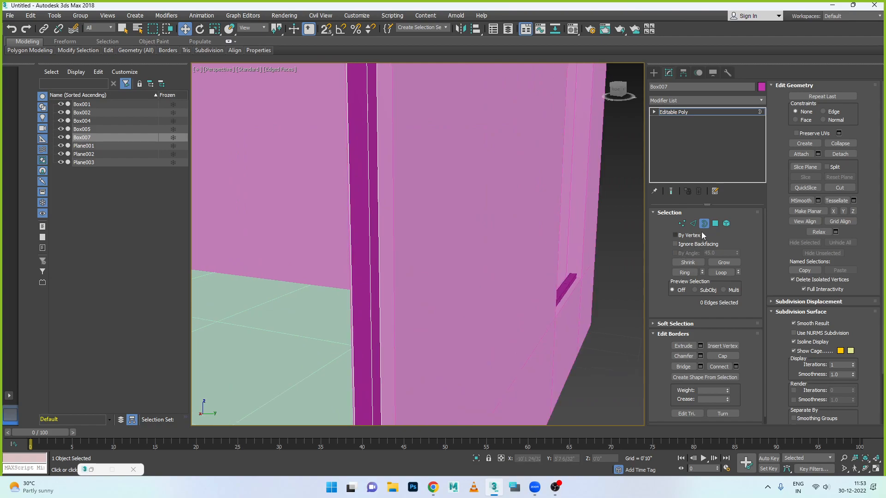
{"action": "left_click", "coordinate": [715, 224]}
{"action": "left_click", "coordinate": [357, 273]}
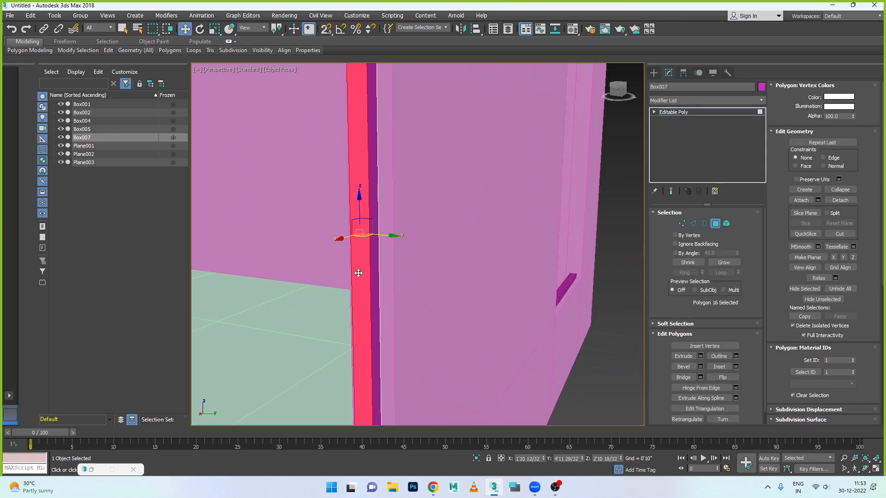
{"action": "scroll", "coordinate": [395, 280], "scroll_direction": "down", "scroll_amount": 3}
{"action": "scroll", "coordinate": [394, 281], "scroll_direction": "down", "scroll_amount": 3}
{"action": "middle_click_drag", "start_coordinate": [369, 290], "coordinate": [286, 280], "text": "alt"}
{"action": "scroll", "coordinate": [286, 279], "scroll_direction": "up", "scroll_amount": 4}
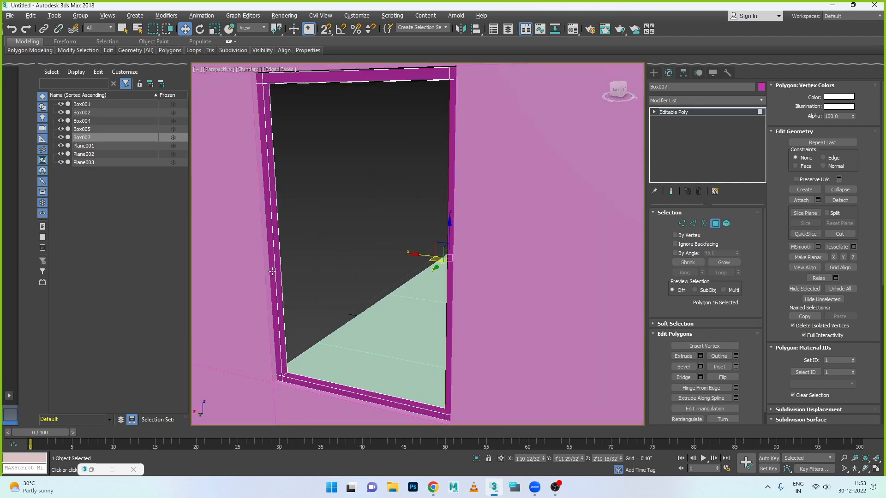
{"action": "left_click", "coordinate": [279, 268], "text": "ctrl"}
{"action": "middle_click_drag", "start_coordinate": [307, 282], "coordinate": [289, 286], "text": "alt"}
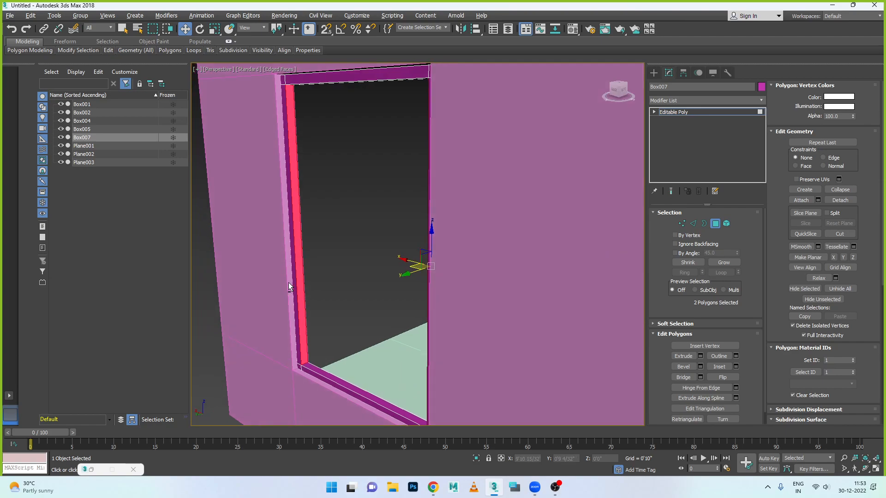
{"action": "left_click", "coordinate": [351, 387], "text": "ctrl"}
{"action": "middle_click_drag", "start_coordinate": [351, 386], "coordinate": [331, 122], "text": "alt"}
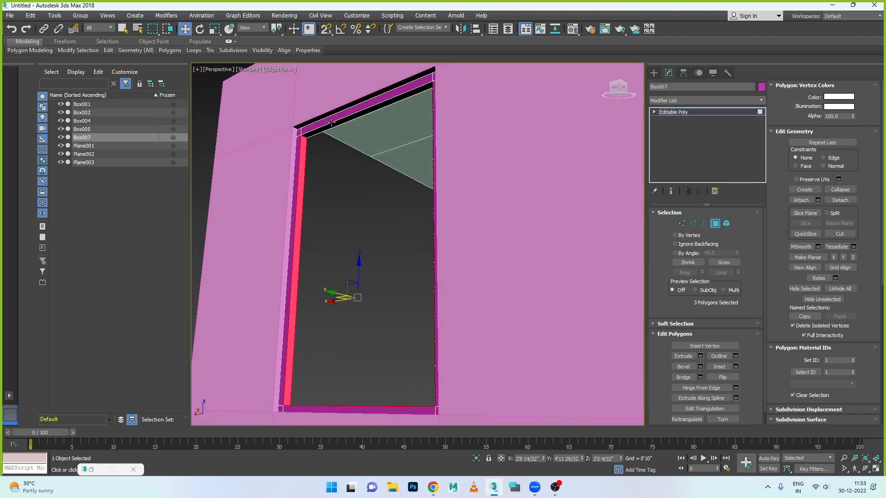
{"action": "left_click", "coordinate": [328, 128], "text": "ctrl"}
{"action": "middle_click_drag", "start_coordinate": [348, 219], "coordinate": [369, 225], "text": "alt"}
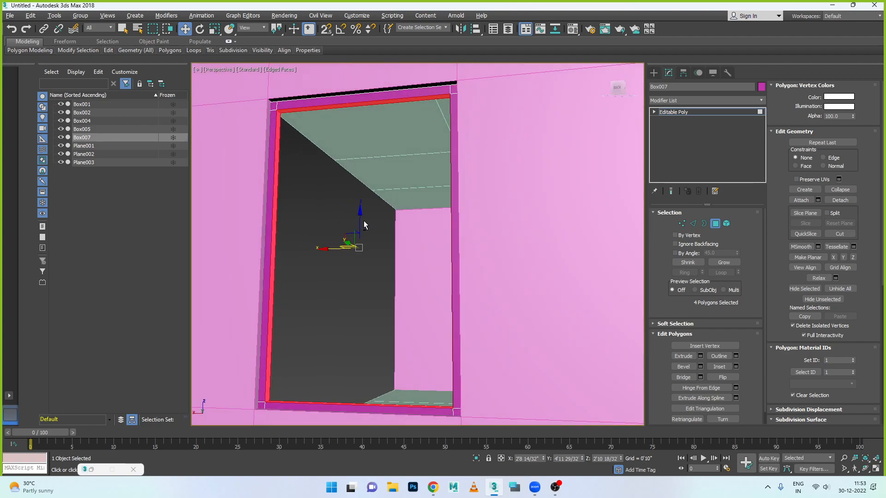
Extrude the frame's four selected inner polygons with a height of -0'1 16/32".
{"action": "left_click", "coordinate": [700, 356]}
{"action": "middle_click_drag", "start_coordinate": [344, 209], "coordinate": [322, 235], "text": "alt"}
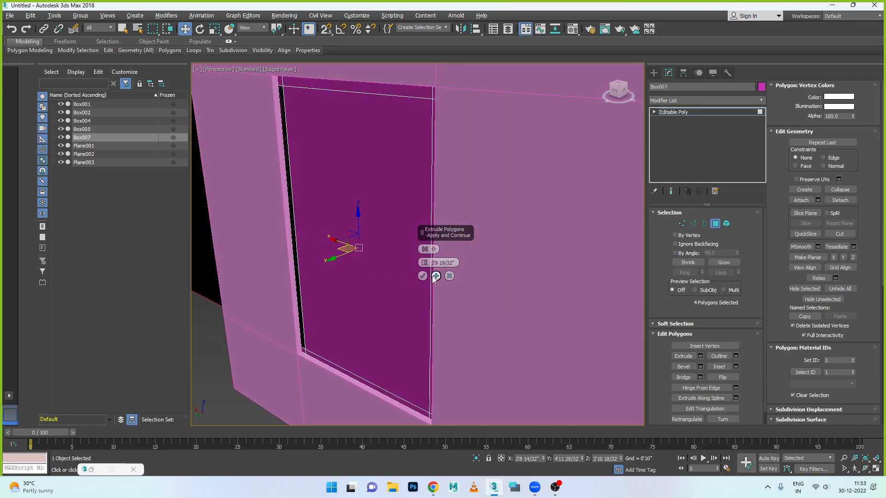
{"action": "right_click", "coordinate": [425, 265]}
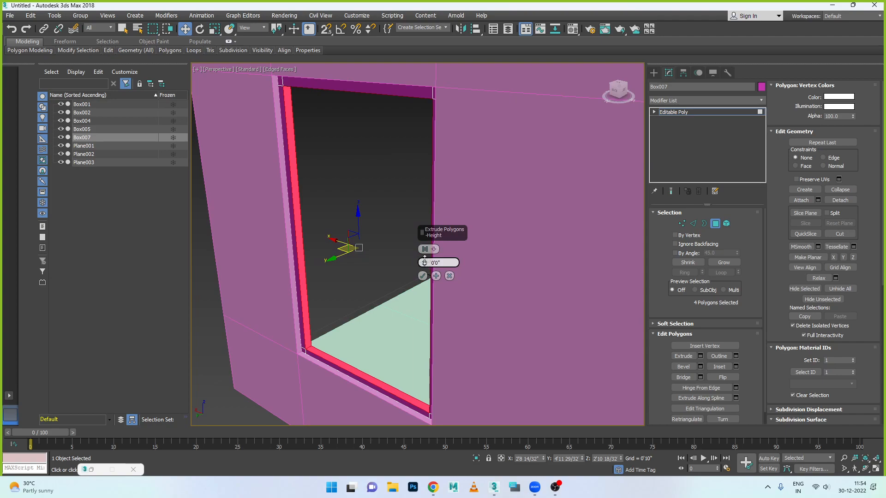
{"action": "left_click_drag", "start_coordinate": [427, 263], "coordinate": [423, 265]}
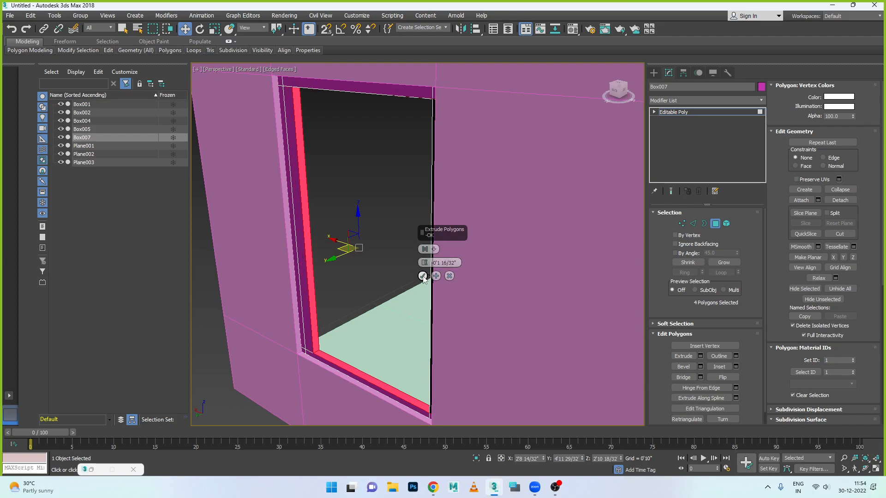
{"action": "left_click", "coordinate": [423, 278]}
Centre the four extruded inner polygons in the window opening and scale them inward along X and Z.
{"action": "middle_click_drag", "start_coordinate": [306, 277], "coordinate": [341, 255], "text": "alt"}
{"action": "scroll", "coordinate": [350, 263], "scroll_direction": "down", "scroll_amount": 6}
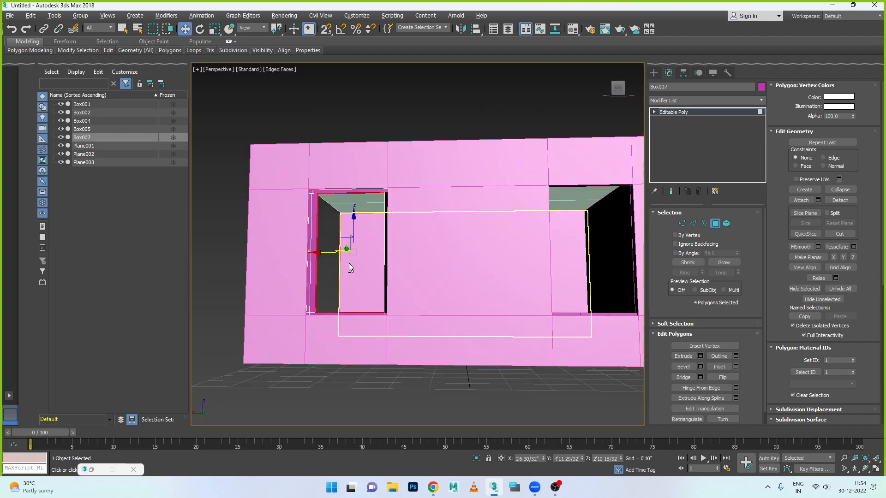
{"action": "scroll", "coordinate": [357, 291], "scroll_direction": "up", "scroll_amount": 2}
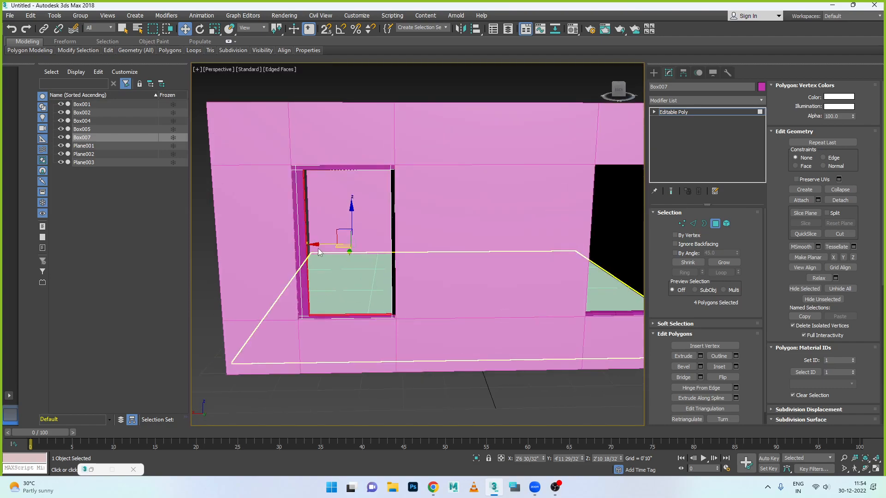
{"action": "key", "text": "r"}
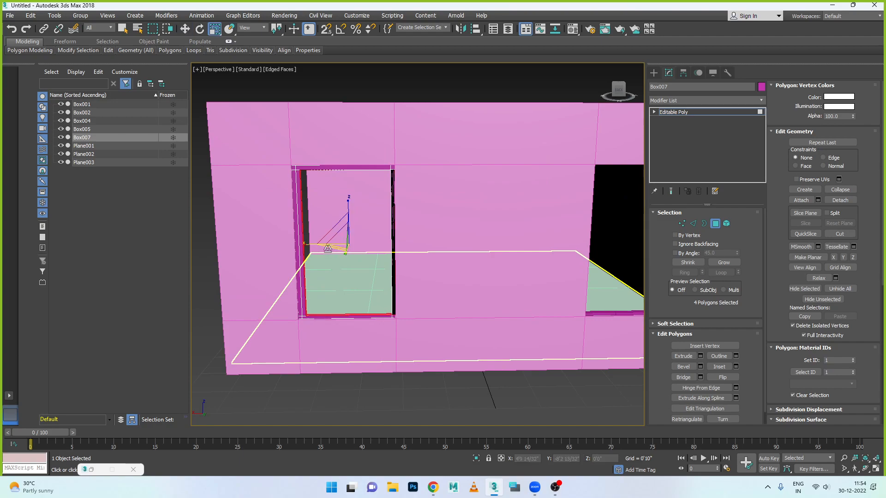
{"action": "left_click_drag", "start_coordinate": [307, 245], "coordinate": [315, 247]}
{"action": "key", "text": "w"}
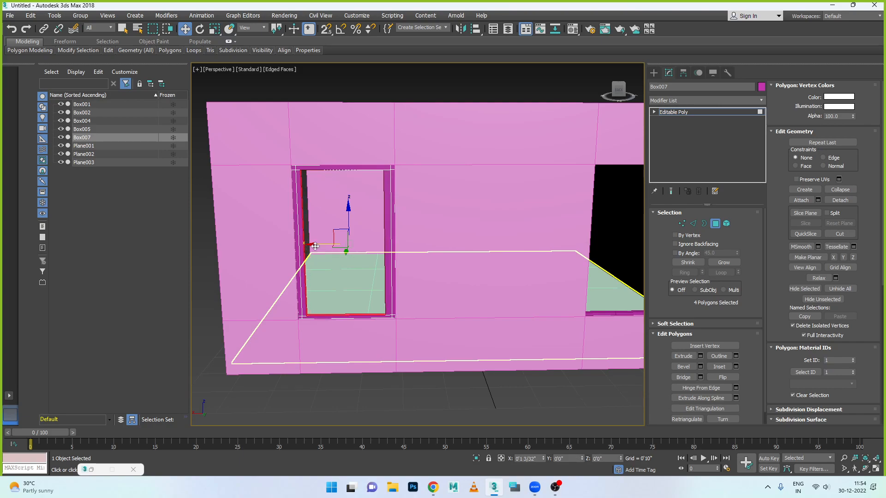
{"action": "key", "text": "r"}
{"action": "left_click_drag", "start_coordinate": [344, 203], "coordinate": [344, 207]}
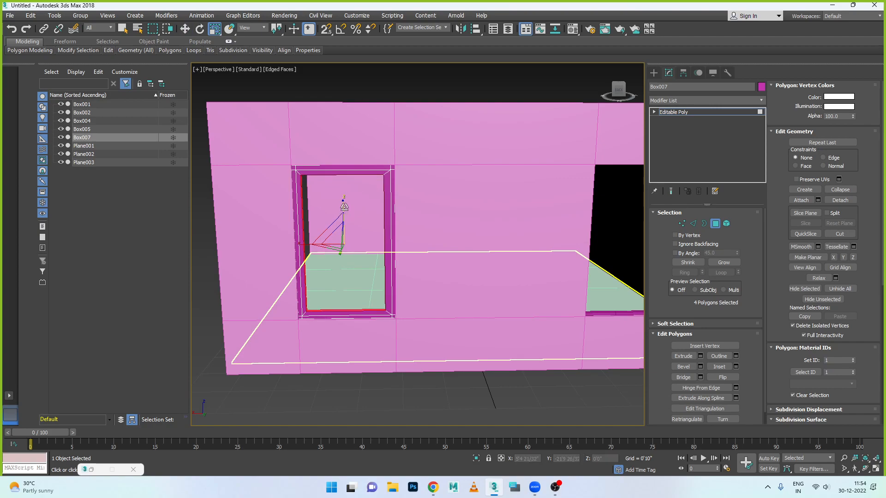
Scale the four inner polygons along Y to narrow them, and fine-tune their scale along Z and X.
{"action": "middle_click_drag", "start_coordinate": [344, 207], "coordinate": [313, 244], "text": "alt"}
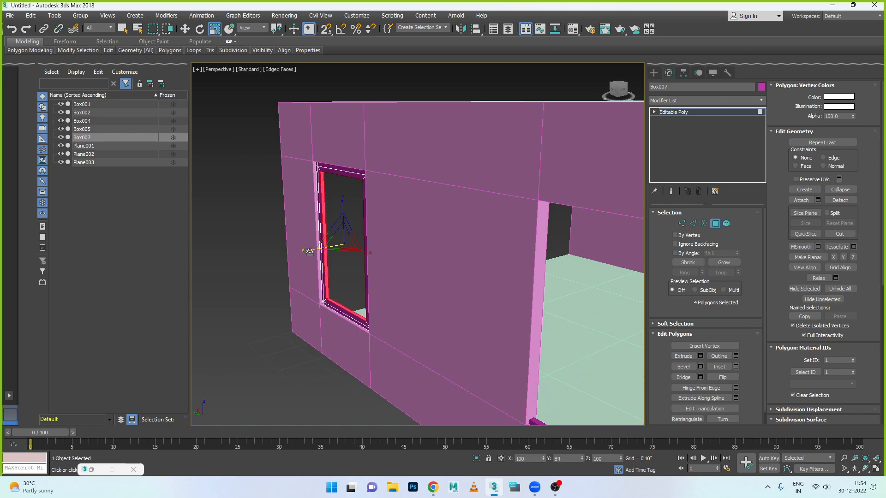
{"action": "left_click_drag", "start_coordinate": [325, 251], "coordinate": [325, 249]}
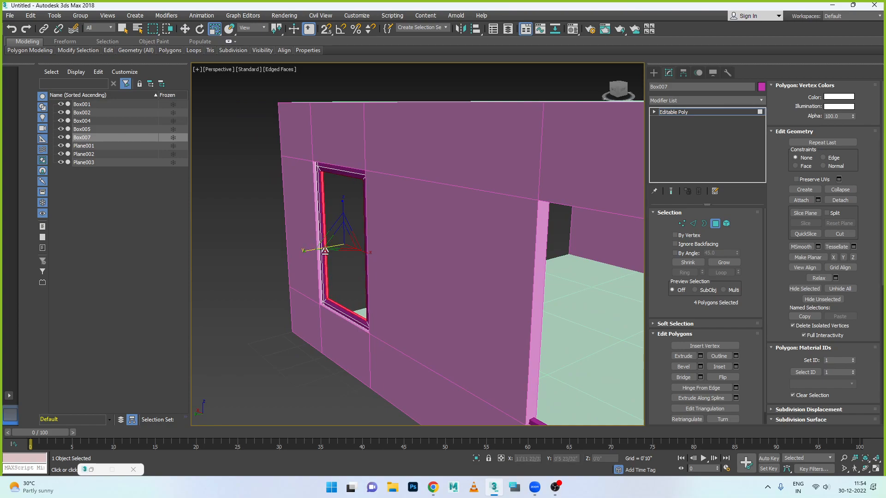
{"action": "scroll", "coordinate": [363, 199], "scroll_direction": "up", "scroll_amount": 5}
{"action": "middle_click_drag", "start_coordinate": [329, 216], "coordinate": [307, 233], "text": "alt"}
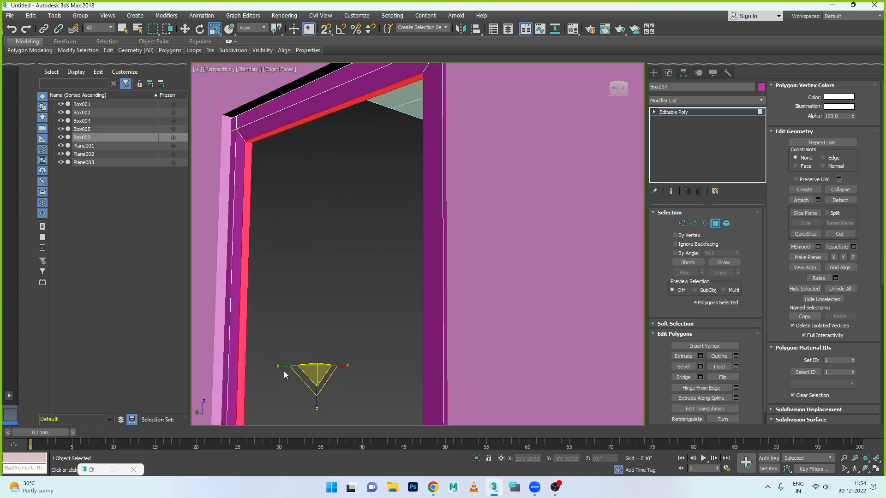
{"action": "mouse_move", "coordinate": [281, 367]}
{"action": "left_mouse_down"}
{"action": "mouse_move", "coordinate": [302, 366]}
{"action": "mouse_move", "coordinate": [287, 367]}
{"action": "left_mouse_up"}
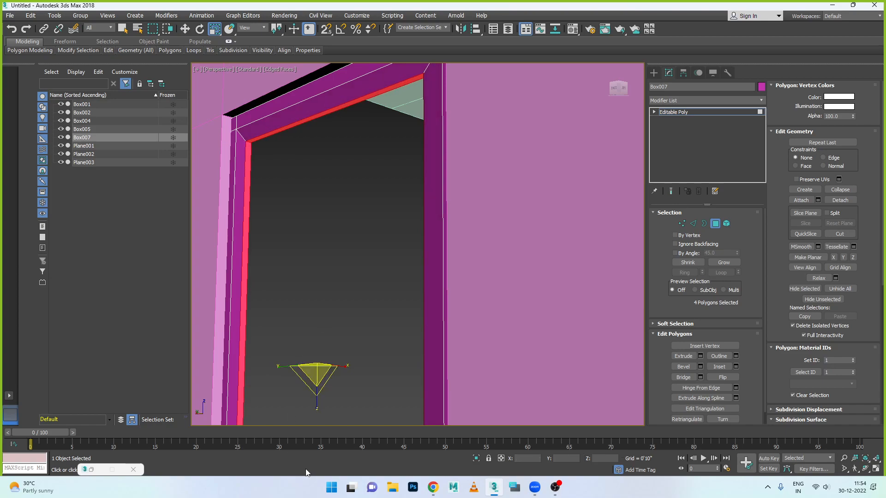
{"action": "left_click_drag", "start_coordinate": [317, 409], "coordinate": [317, 409]}
{"action": "scroll", "coordinate": [287, 341], "scroll_direction": "down", "scroll_amount": 4}
{"action": "middle_click_drag", "start_coordinate": [287, 341], "coordinate": [323, 350], "text": "alt"}
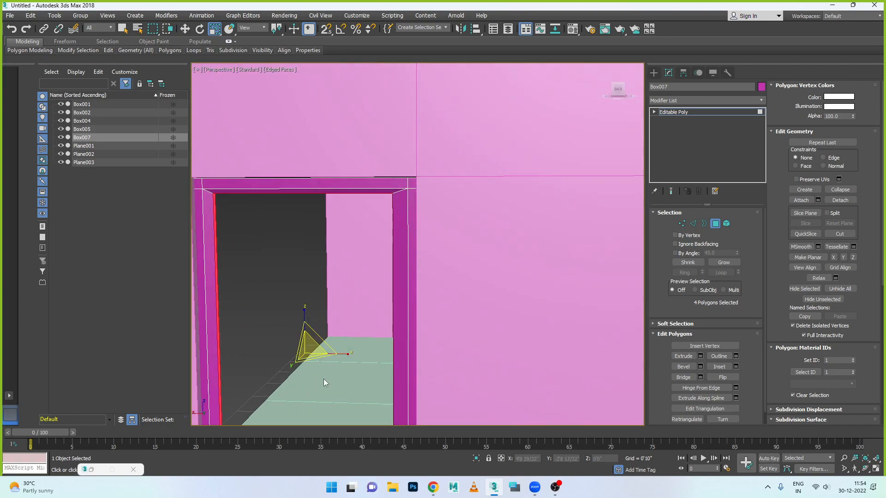
{"action": "left_click_drag", "start_coordinate": [347, 354], "coordinate": [349, 355]}
Leave polygon editing, clear the selection and inspect the window frame in the wall opening.
{"action": "left_click", "coordinate": [715, 223]}
{"action": "left_click", "coordinate": [411, 228]}
{"action": "scroll", "coordinate": [337, 247], "scroll_direction": "down", "scroll_amount": 6}
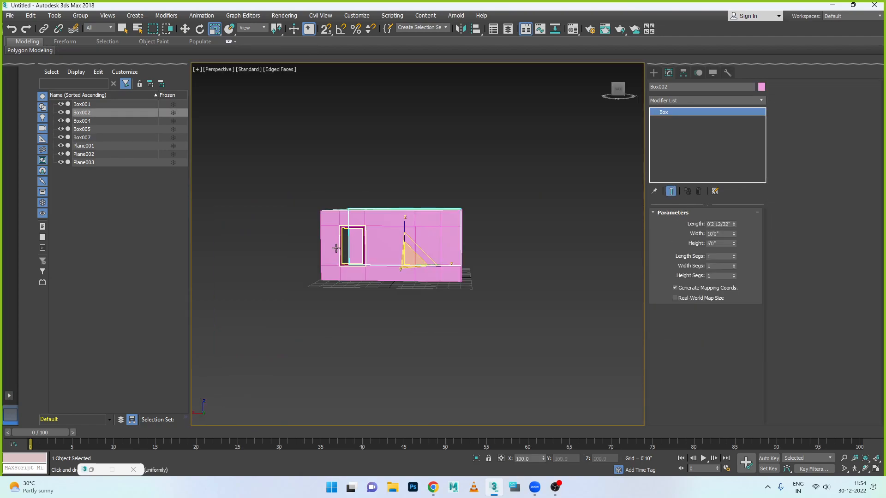
{"action": "left_click", "coordinate": [343, 247]}
{"action": "scroll", "coordinate": [344, 240], "scroll_direction": "up", "scroll_amount": 8}
{"action": "scroll", "coordinate": [344, 240], "scroll_direction": "down", "scroll_amount": 4}
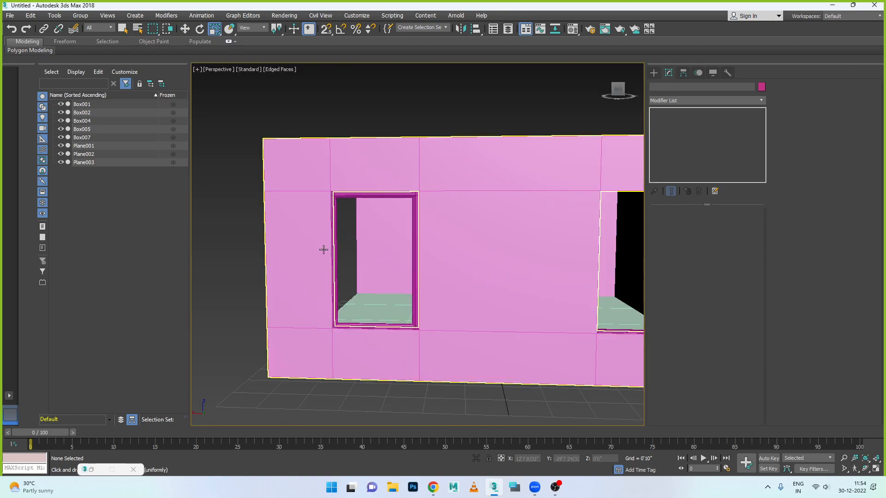
{"action": "middle_click_drag", "start_coordinate": [355, 268], "coordinate": [378, 281], "text": "alt"}
{"action": "scroll", "coordinate": [429, 280], "scroll_direction": "up", "scroll_amount": 5}
{"action": "scroll", "coordinate": [429, 281], "scroll_direction": "down", "scroll_amount": 3}
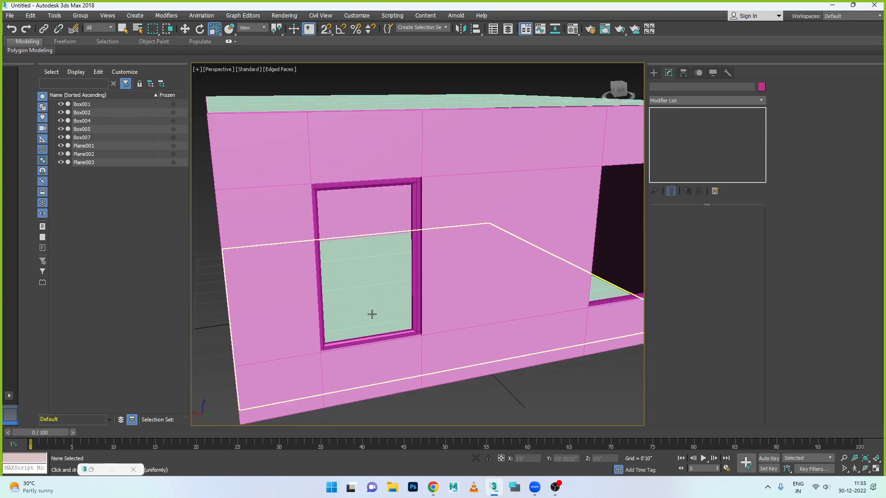
Select the window frame, return to polygon editing and select only the bottom bar's narrow inner polygon.
{"action": "scroll", "coordinate": [365, 328], "scroll_direction": "up", "scroll_amount": 6}
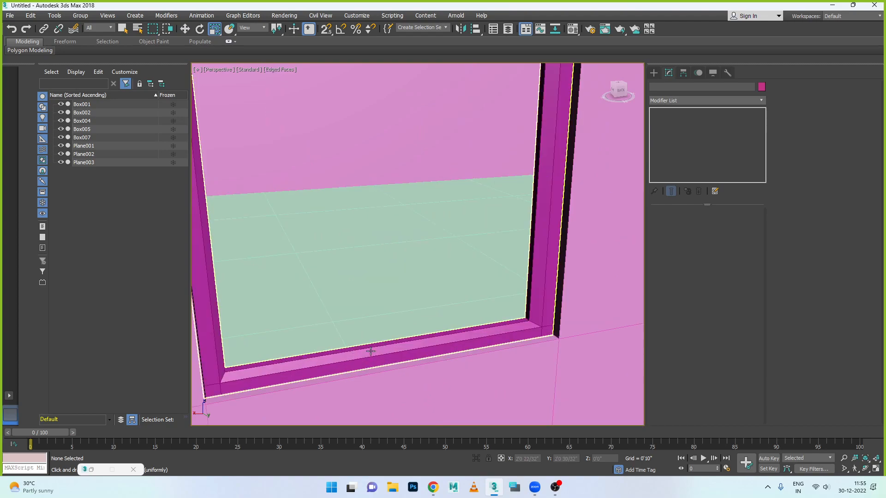
{"action": "left_click", "coordinate": [372, 355]}
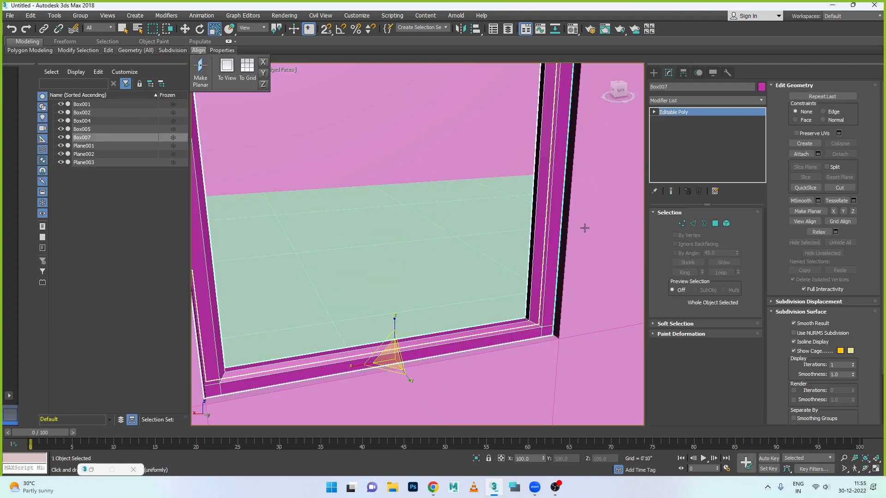
{"action": "left_click", "coordinate": [715, 224]}
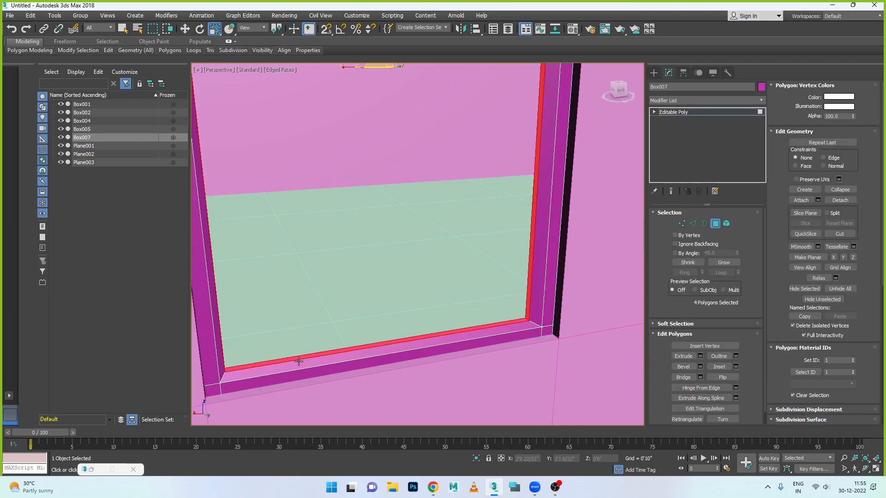
{"action": "left_click", "coordinate": [330, 351]}
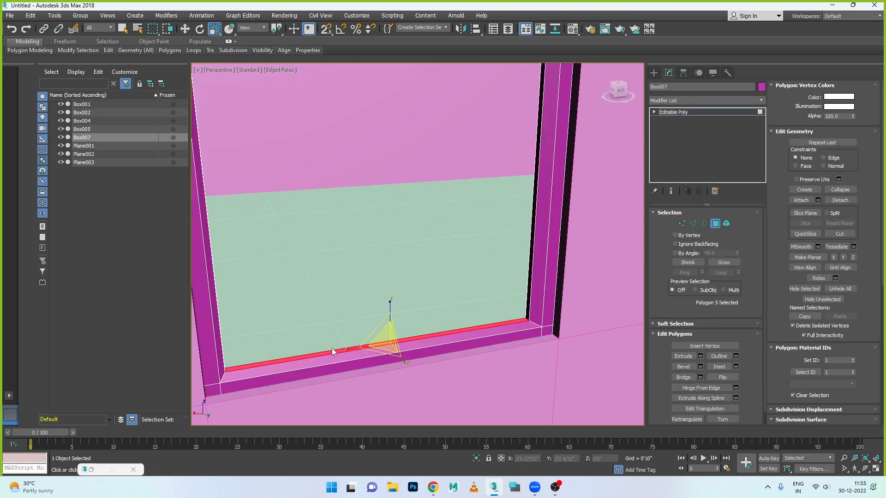
Examine the Editable Poly options for the selected polygon, from geometry editing and material IDs to subdivision surface and smoothing groups.
{"action": "scroll", "coordinate": [854, 358], "scroll_direction": "down", "scroll_amount": 8}
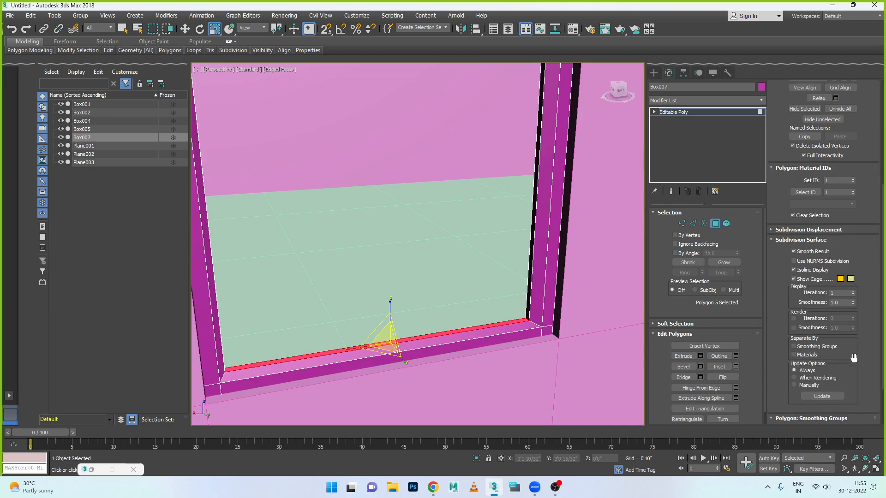
{"action": "scroll", "coordinate": [854, 357], "scroll_direction": "down", "scroll_amount": 3}
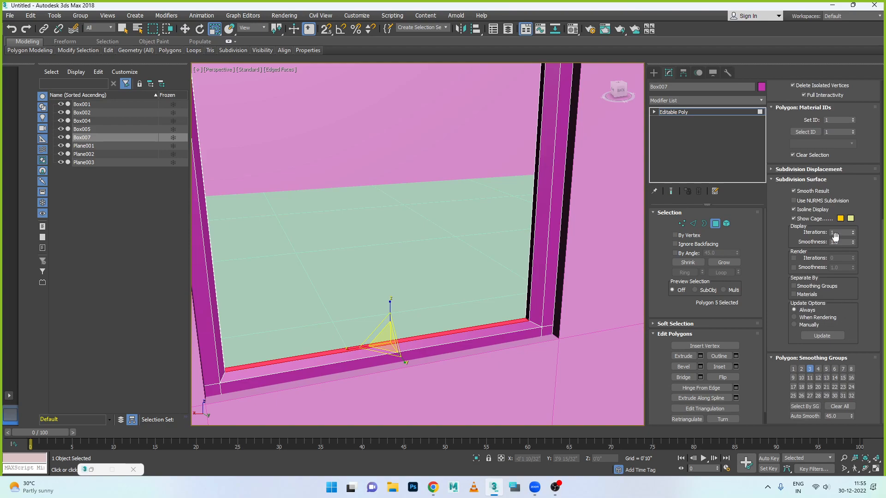
{"action": "scroll", "coordinate": [827, 164], "scroll_direction": "up", "scroll_amount": 4}
{"action": "scroll", "coordinate": [827, 163], "scroll_direction": "up", "scroll_amount": 2}
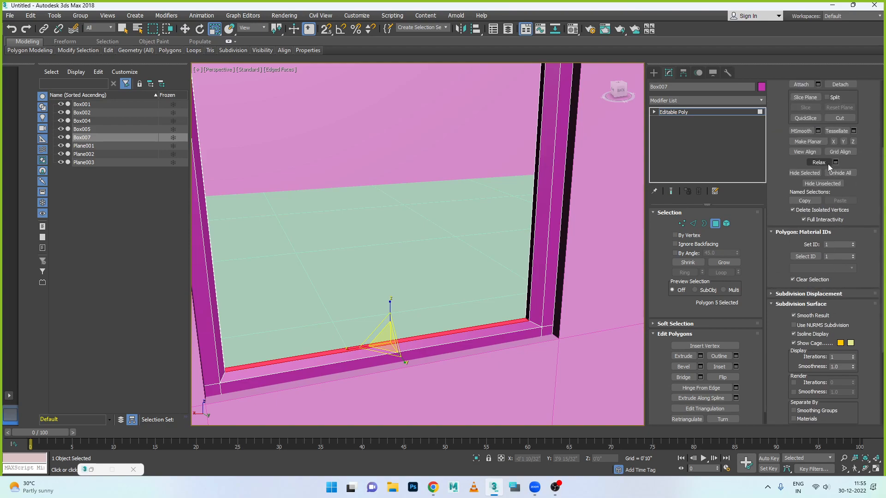
{"action": "scroll", "coordinate": [824, 161], "scroll_direction": "up", "scroll_amount": 2}
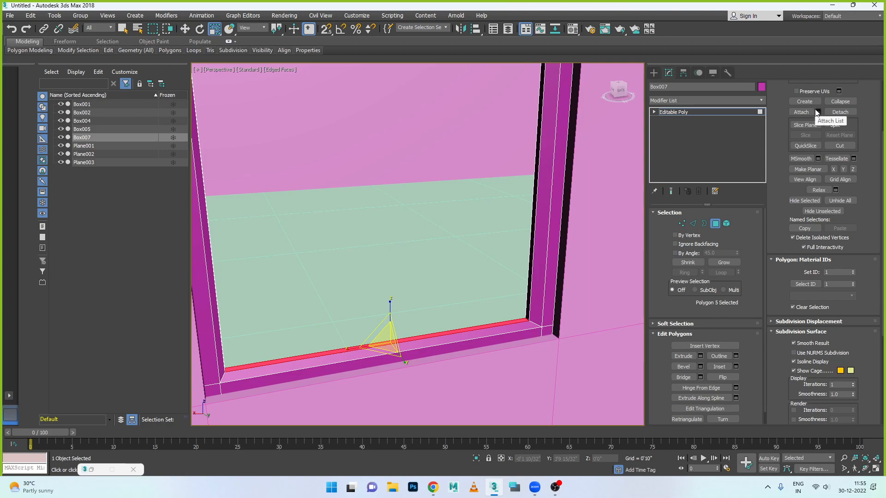
{"action": "scroll", "coordinate": [828, 166], "scroll_direction": "up", "scroll_amount": 3}
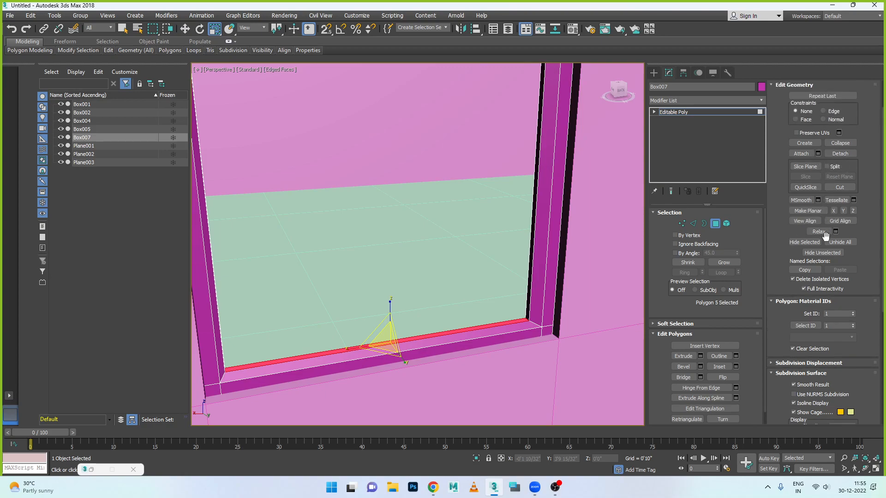
{"action": "scroll", "coordinate": [825, 237], "scroll_direction": "up", "scroll_amount": 1}
{"action": "scroll", "coordinate": [824, 237], "scroll_direction": "up", "scroll_amount": 3}
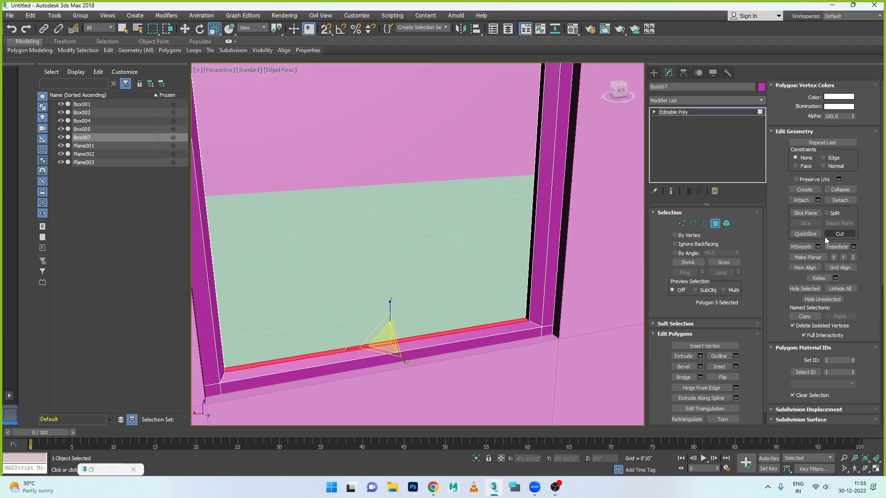
{"action": "scroll", "coordinate": [824, 237], "scroll_direction": "down", "scroll_amount": 8}
{"action": "scroll", "coordinate": [741, 327], "scroll_direction": "down", "scroll_amount": 1}
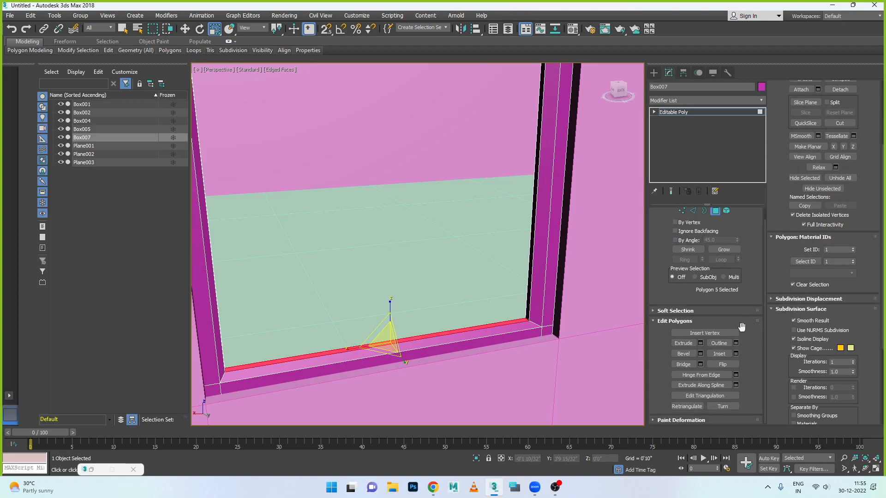
{"action": "scroll", "coordinate": [823, 326], "scroll_direction": "down", "scroll_amount": 9}
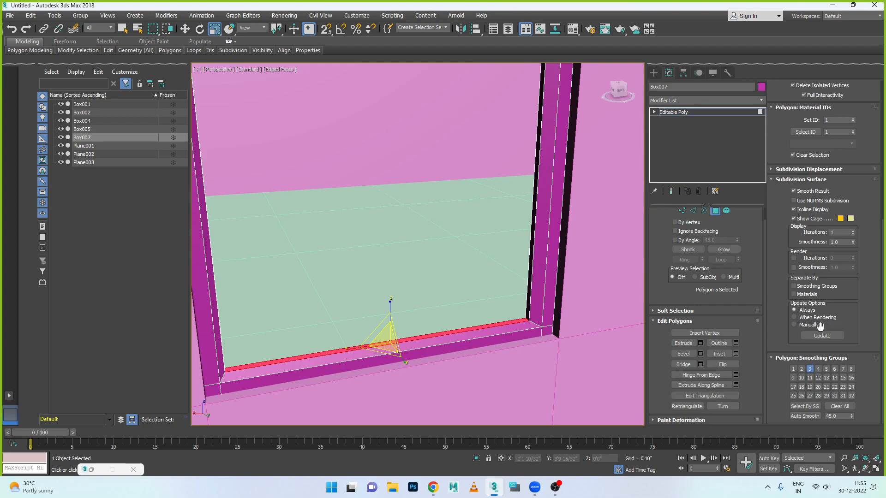
{"action": "scroll", "coordinate": [714, 278], "scroll_direction": "up", "scroll_amount": 1}
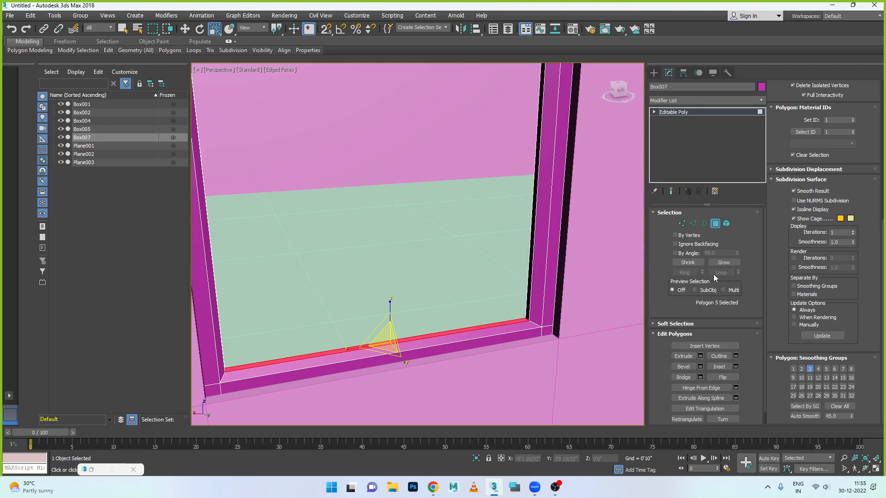
{"action": "scroll", "coordinate": [713, 273], "scroll_direction": "down", "scroll_amount": 1}
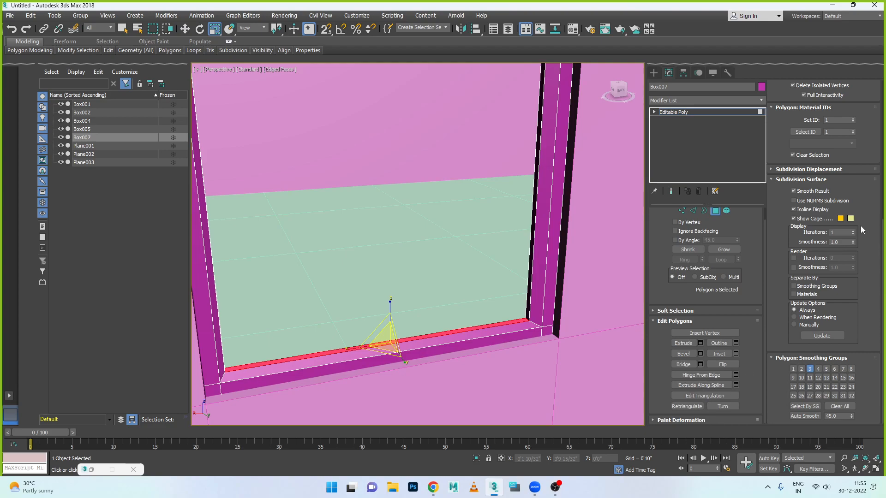
{"action": "scroll", "coordinate": [860, 226], "scroll_direction": "up", "scroll_amount": 5}
{"action": "scroll", "coordinate": [860, 225], "scroll_direction": "up", "scroll_amount": 3}
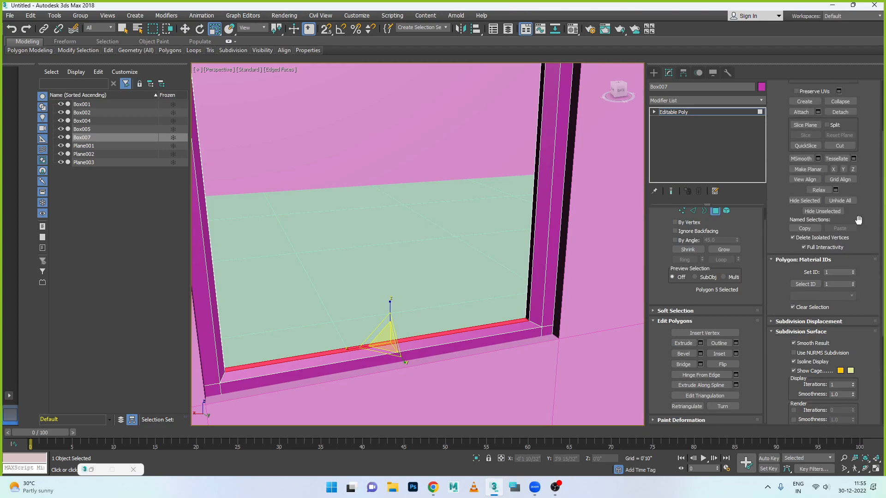
{"action": "scroll", "coordinate": [858, 219], "scroll_direction": "up", "scroll_amount": 1}
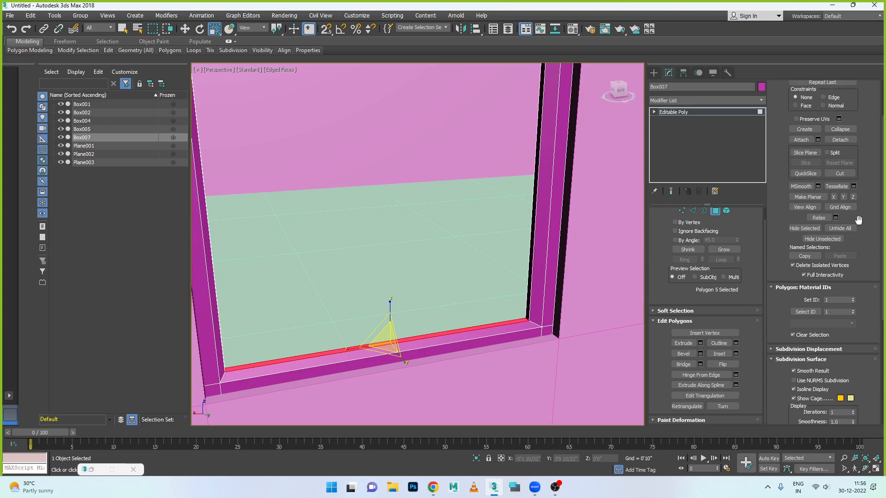
{"action": "scroll", "coordinate": [858, 219], "scroll_direction": "down", "scroll_amount": 4}
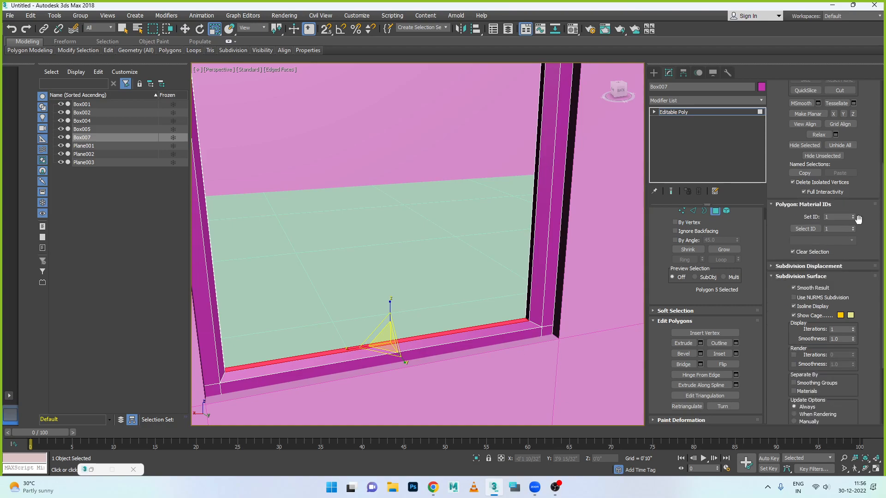
{"action": "scroll", "coordinate": [858, 220], "scroll_direction": "down", "scroll_amount": 3}
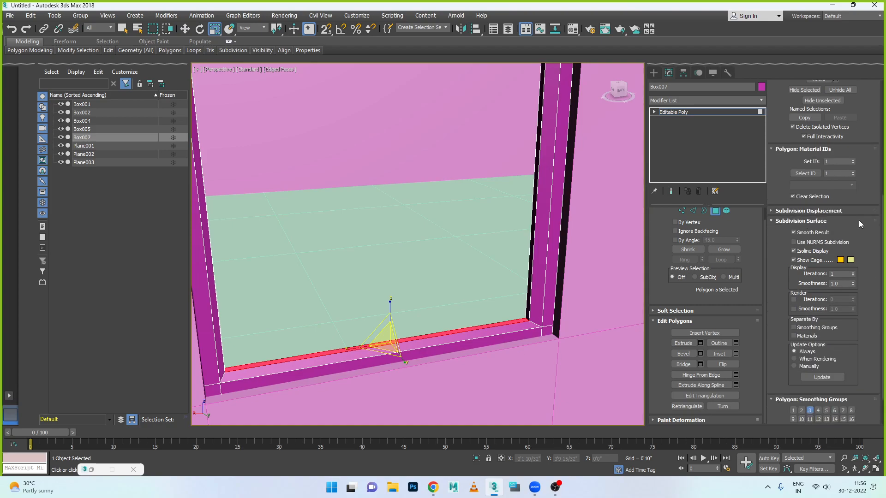
{"action": "scroll", "coordinate": [858, 220], "scroll_direction": "down", "scroll_amount": 2}
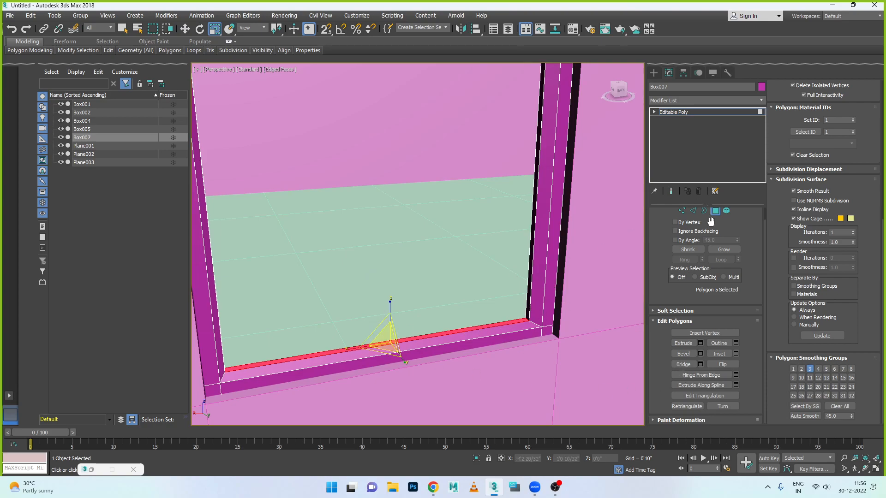
Leave polygon editing, switch to the Move tool and clear the selection around the window frame.
{"action": "left_click", "coordinate": [480, 260]}
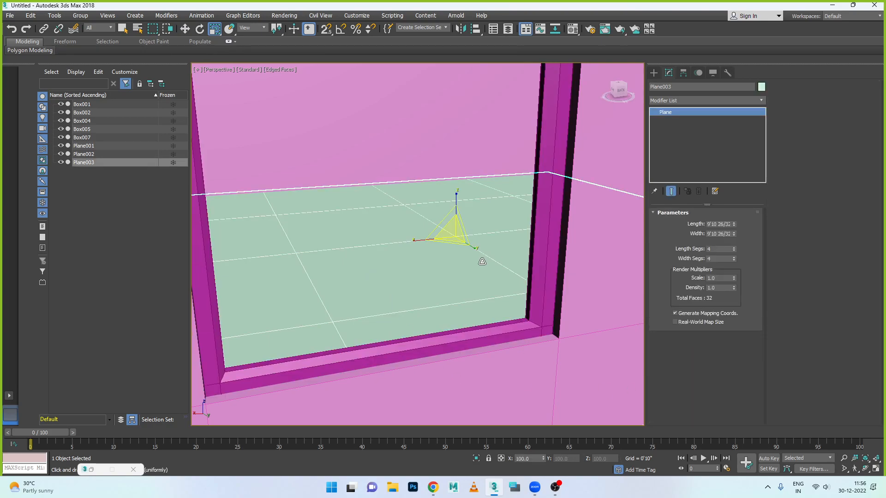
{"action": "scroll", "coordinate": [482, 262], "scroll_direction": "down", "scroll_amount": 5}
{"action": "left_click", "coordinate": [185, 28]}
{"action": "left_click", "coordinate": [245, 151]}
{"action": "scroll", "coordinate": [504, 283], "scroll_direction": "up", "scroll_amount": 5}
{"action": "scroll", "coordinate": [503, 283], "scroll_direction": "up", "scroll_amount": 3}
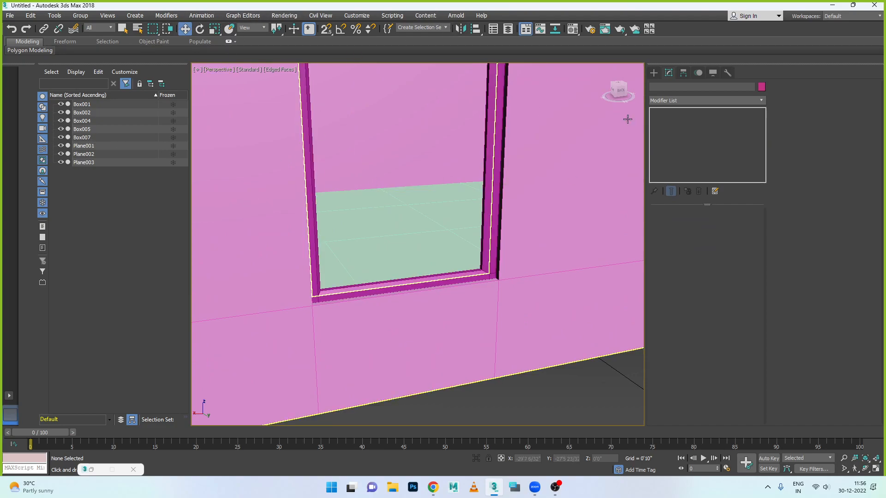
Draw a thin standard box on the ground in front of the framed window, about 1'7" wide, 0'4" long and 0'1" high.
{"action": "left_click", "coordinate": [654, 73]}
{"action": "left_click", "coordinate": [686, 129]}
{"action": "scroll", "coordinate": [388, 344], "scroll_direction": "down", "scroll_amount": 10}
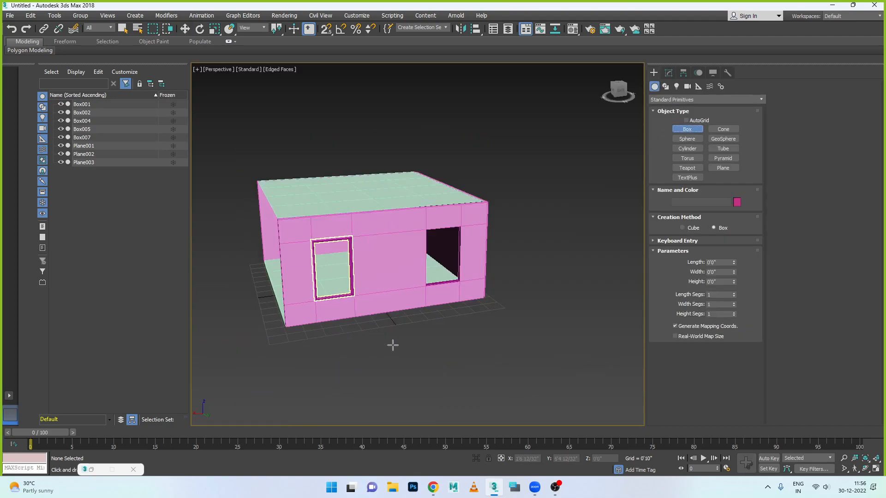
{"action": "left_click_drag", "start_coordinate": [326, 340], "coordinate": [362, 337]}
{"action": "left_click", "coordinate": [361, 334]}
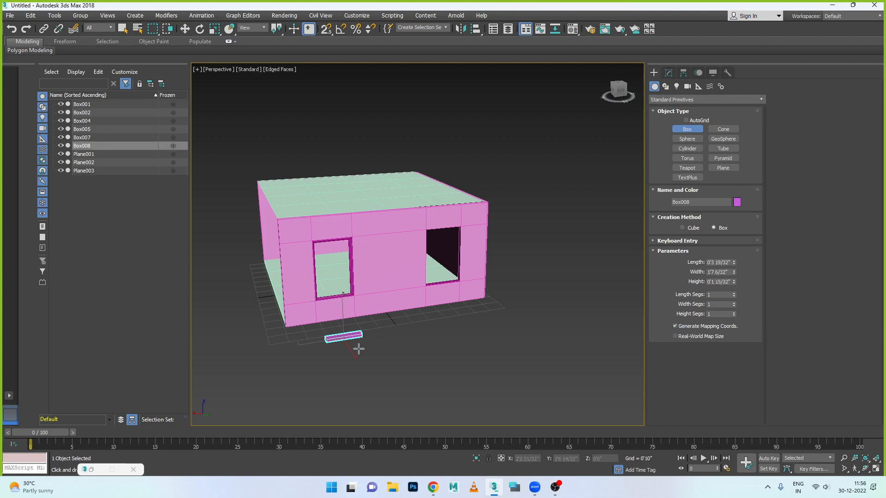
{"action": "scroll", "coordinate": [358, 350], "scroll_direction": "up", "scroll_amount": 5}
{"action": "key", "text": "w"}
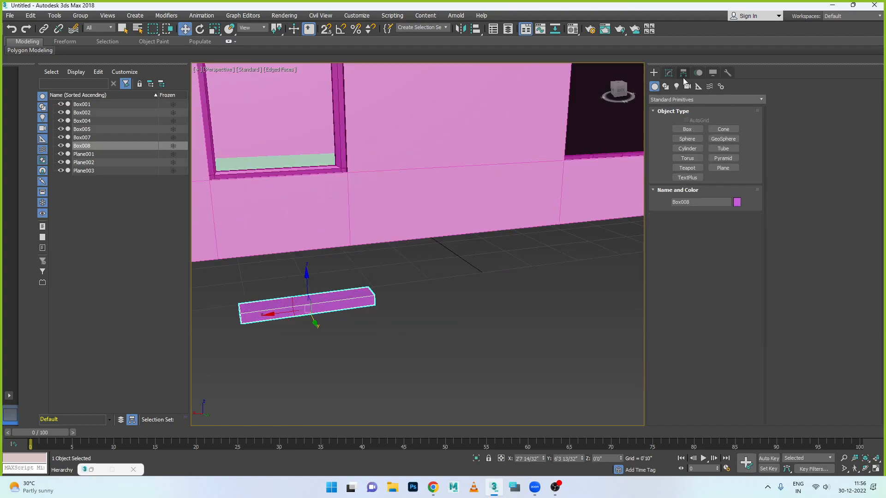
Set the new box's length to 0.2 ft, width to 2 ft and height to 0.05 ft.
{"action": "left_click", "coordinate": [669, 73]}
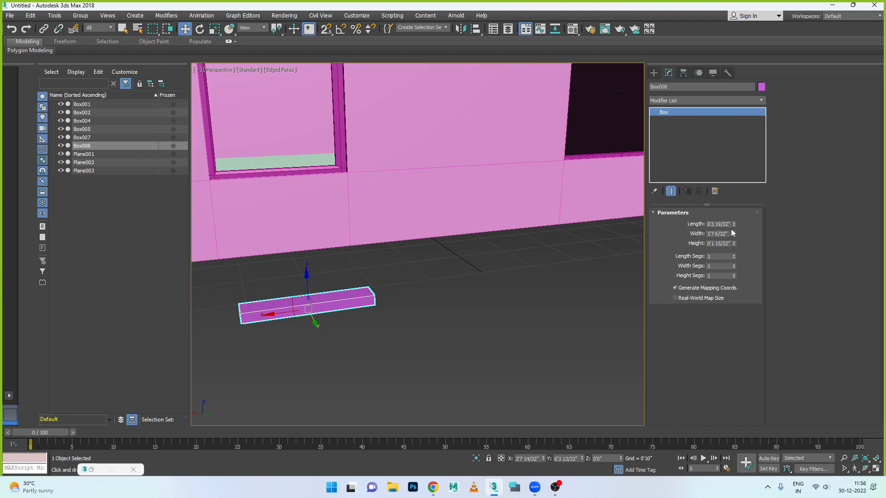
{"action": "left_click_drag", "start_coordinate": [733, 224], "coordinate": [675, 224]}
{"action": "key", "text": "BackSpace"}
{"action": "type", "text": "0.2"}
{"action": "key", "text": "Return"}
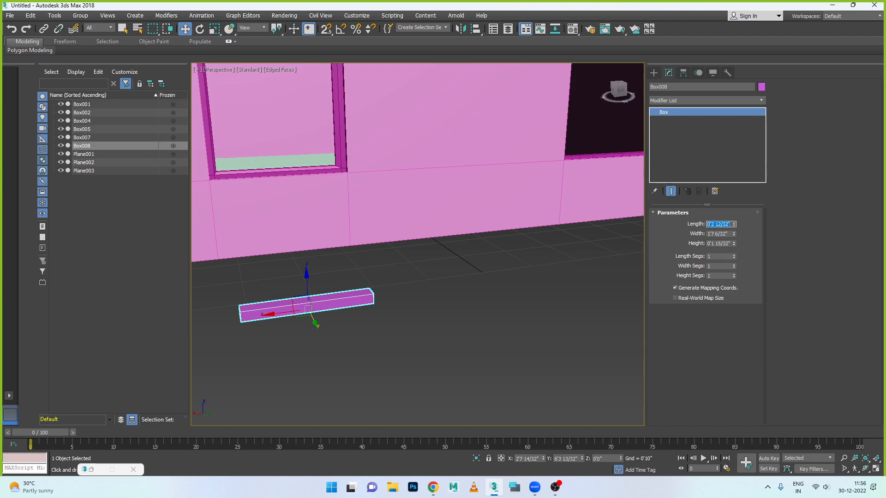
{"action": "key", "text": "Tab"}
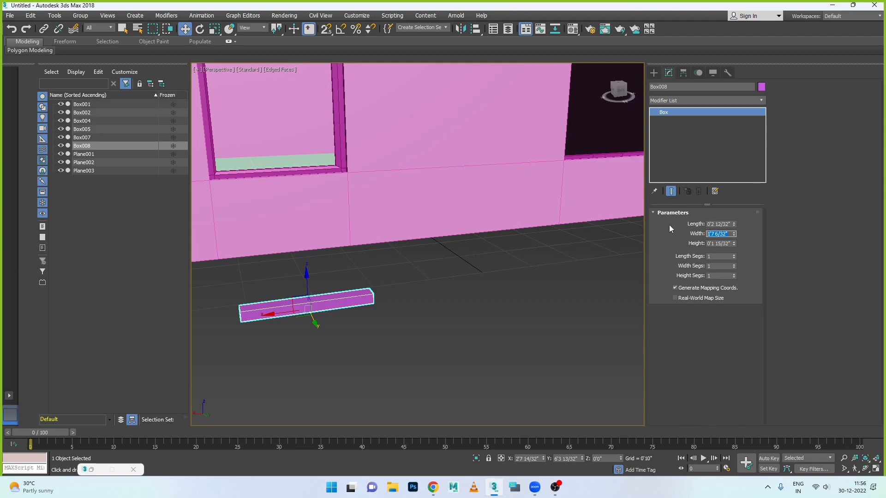
{"action": "type", "text": "2"}
{"action": "key", "text": "Return"}
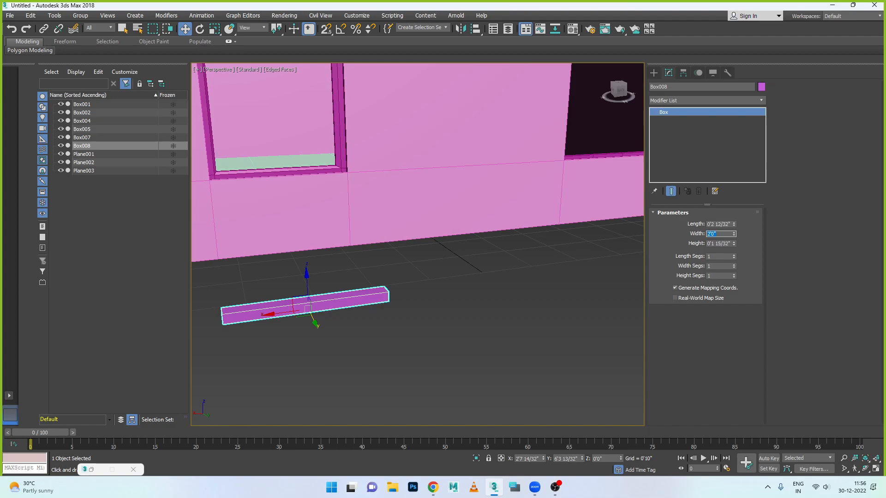
{"action": "key", "text": "Tab"}
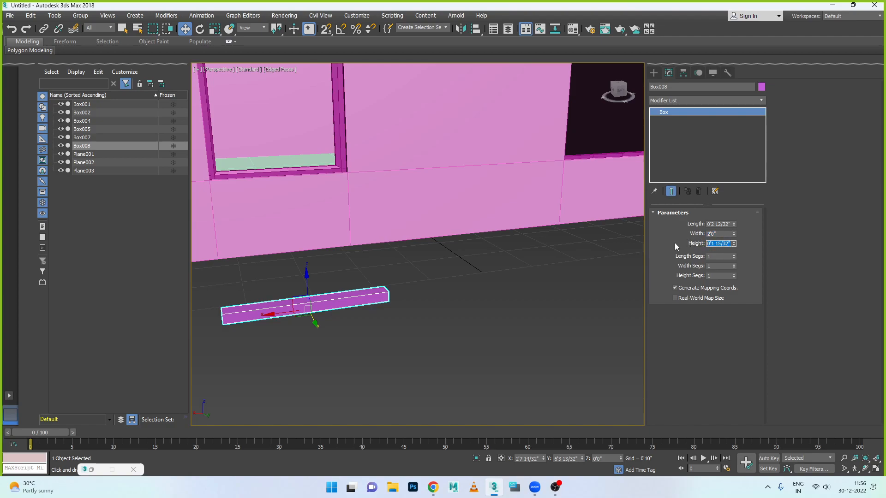
{"action": "type", "text": "0.1"}
{"action": "key", "text": "Return"}
{"action": "type", "text": "0.05"}
{"action": "key", "text": "Return"}
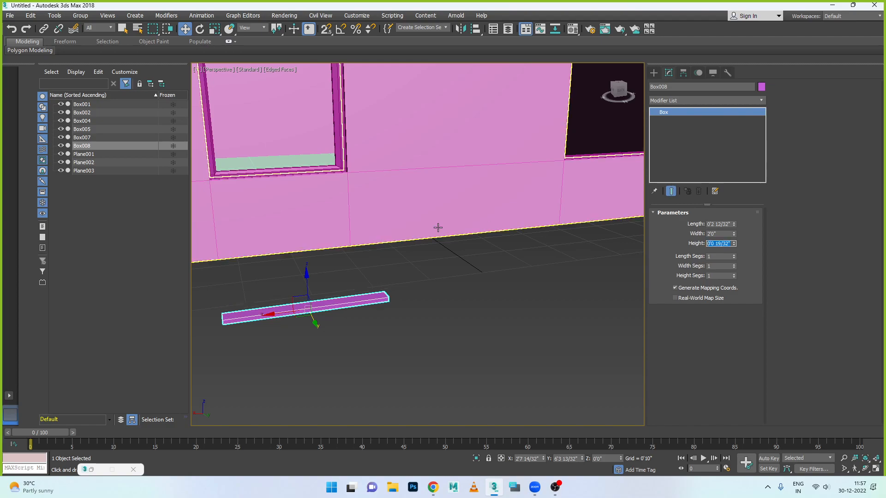
Raise the box to the lower part of the window and, in the maximized Front view, shift it slightly along X to centre it on the frame.
{"action": "left_click_drag", "start_coordinate": [307, 276], "coordinate": [311, 135]}
{"action": "key", "text": "alt+w"}
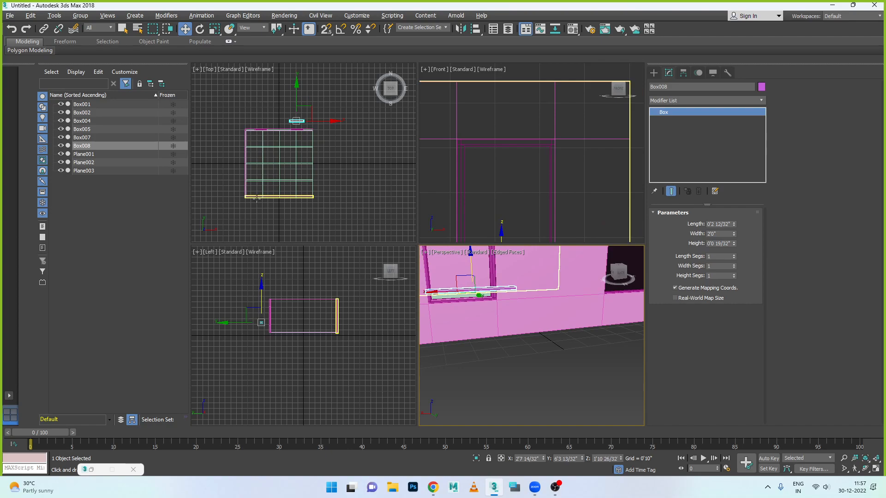
{"action": "right_click", "coordinate": [349, 270]}
{"action": "key", "text": "alt+w"}
{"action": "key", "text": "alt+w"}
{"action": "right_click", "coordinate": [515, 228]}
{"action": "key", "text": "alt+w"}
{"action": "key", "text": "alt+w"}
{"action": "key", "text": "alt+w"}
{"action": "scroll", "coordinate": [393, 247], "scroll_direction": "down", "scroll_amount": 6}
{"action": "scroll", "coordinate": [396, 273], "scroll_direction": "up", "scroll_amount": 3}
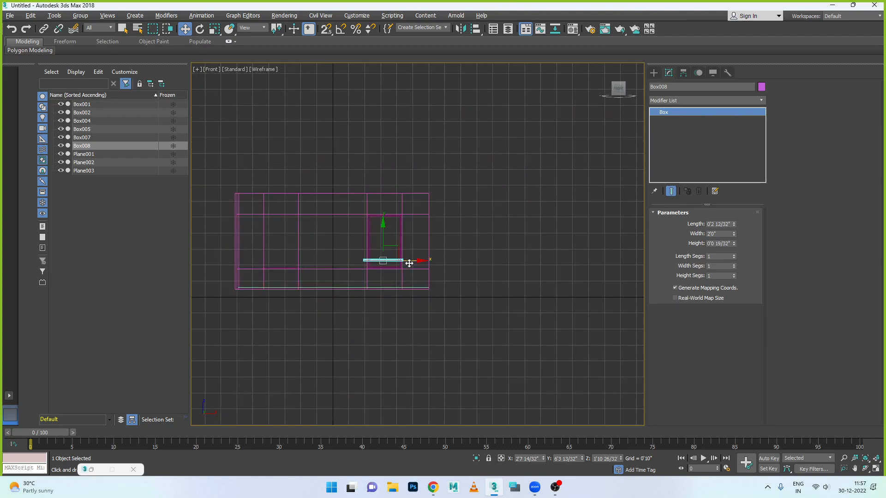
{"action": "left_click_drag", "start_coordinate": [413, 260], "coordinate": [416, 260]}
{"action": "scroll", "coordinate": [406, 263], "scroll_direction": "up", "scroll_amount": 7}
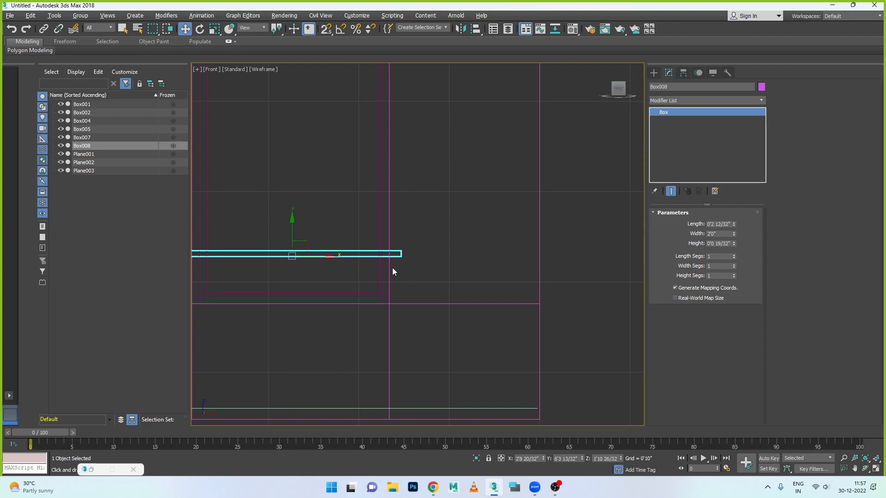
{"action": "scroll", "coordinate": [311, 261], "scroll_direction": "down", "scroll_amount": 2}
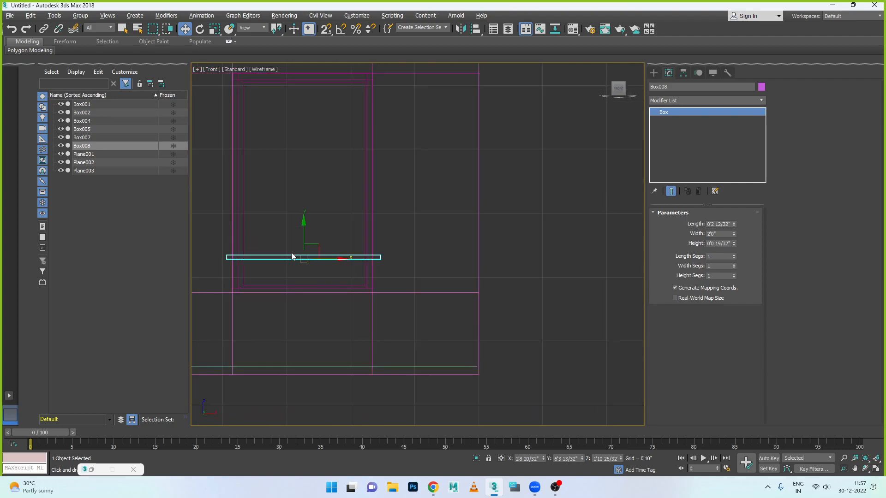
Shrink the box to length 0'0 26/32", width 1'6 27/32" and height 0'0 5/32", and fit it just above the frame's bottom bar.
{"action": "left_click", "coordinate": [734, 245]}
{"action": "left_click_drag", "start_coordinate": [733, 225], "coordinate": [733, 278]}
{"action": "left_click_drag", "start_coordinate": [733, 234], "coordinate": [737, 267]}
{"action": "scroll", "coordinate": [279, 239], "scroll_direction": "up", "scroll_amount": 3}
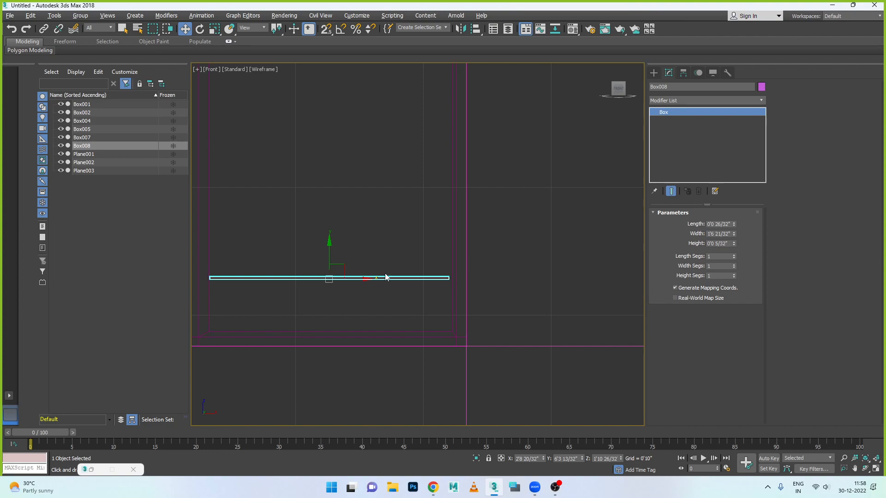
{"action": "left_click_drag", "start_coordinate": [363, 279], "coordinate": [365, 279]}
{"action": "left_click_drag", "start_coordinate": [332, 247], "coordinate": [334, 282]}
{"action": "scroll", "coordinate": [334, 281], "scroll_direction": "down", "scroll_amount": 4}
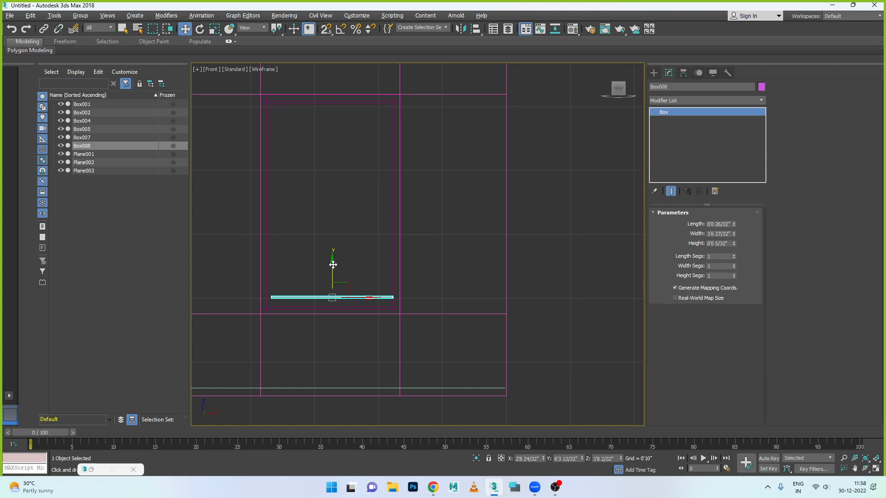
Try filling the window with 15 instanced copies of the slat stacked upward, then undo the cloning.
{"action": "left_click_drag", "start_coordinate": [333, 265], "coordinate": [331, 253]}
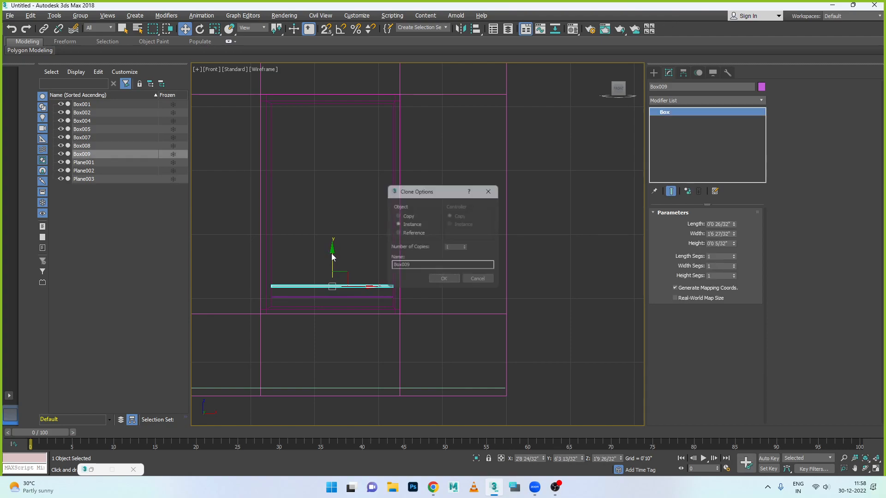
{"action": "left_click", "coordinate": [458, 248]}
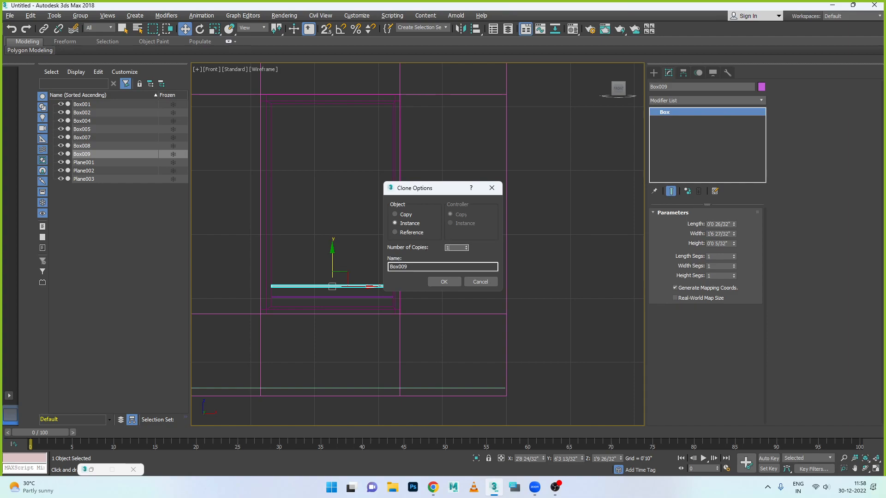
{"action": "type", "text": "15"}
{"action": "left_click", "coordinate": [448, 282]}
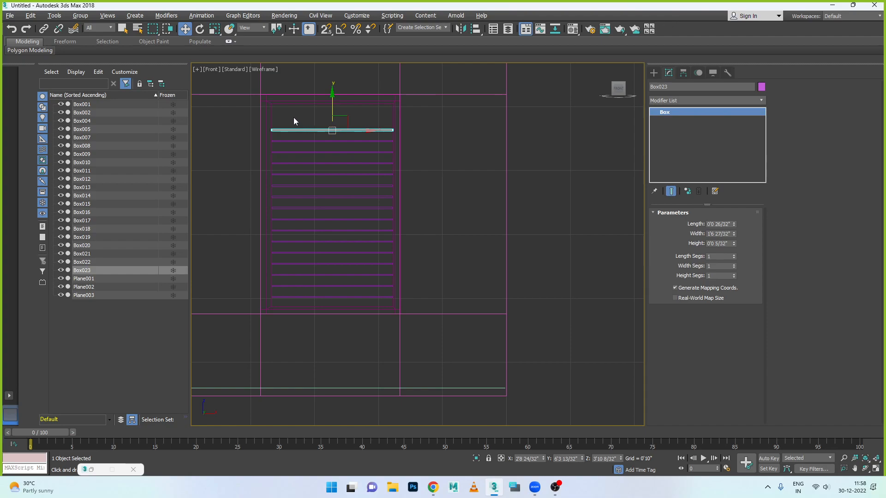
{"action": "scroll", "coordinate": [295, 149], "scroll_direction": "up", "scroll_amount": 5}
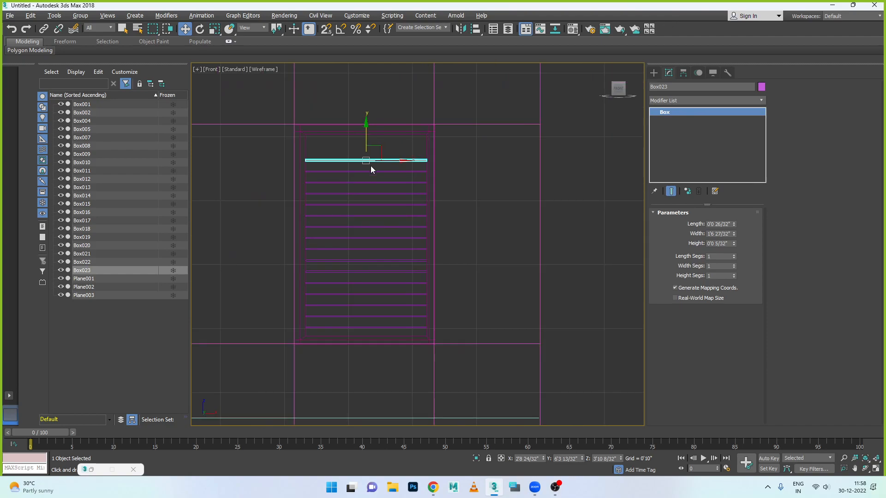
{"action": "key", "text": "ctrl+z"}
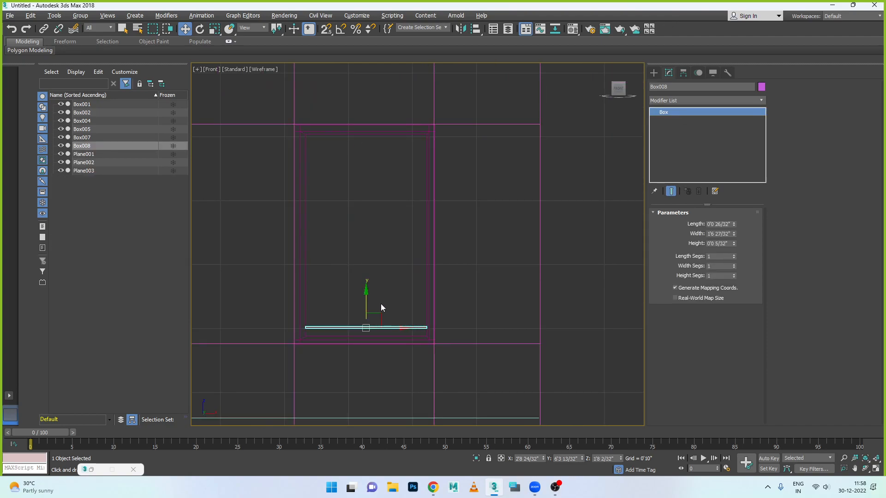
Try 17 instanced copies of the slat at a slightly tighter vertical spacing, then undo the cloning.
{"action": "left_click_drag", "start_coordinate": [366, 301], "coordinate": [366, 290]}
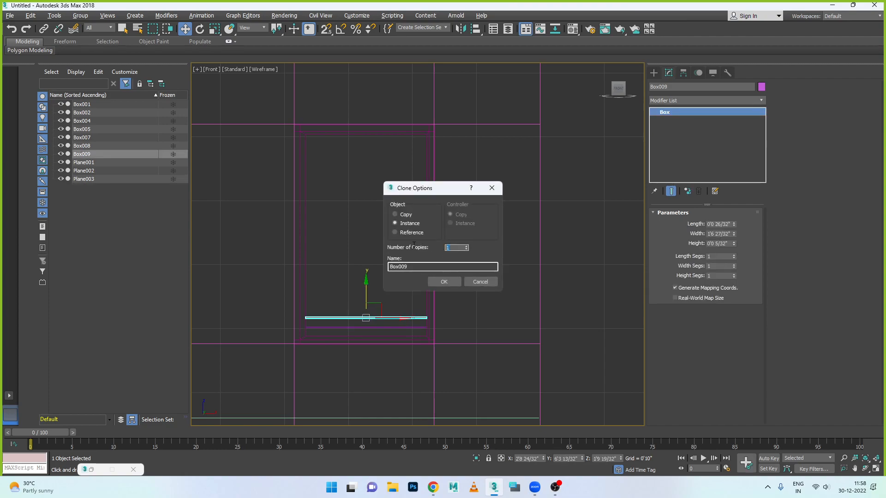
{"action": "type", "text": "17"}
{"action": "left_click", "coordinate": [444, 282]}
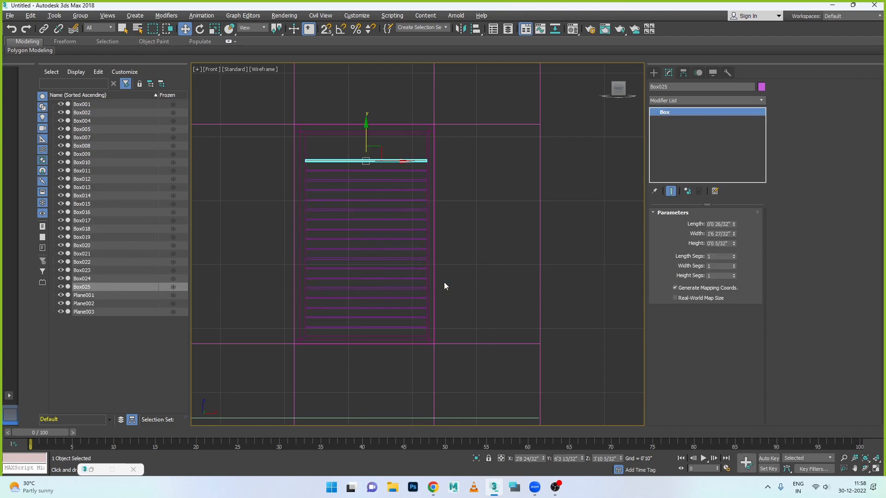
{"action": "key", "text": "ctrl+z"}
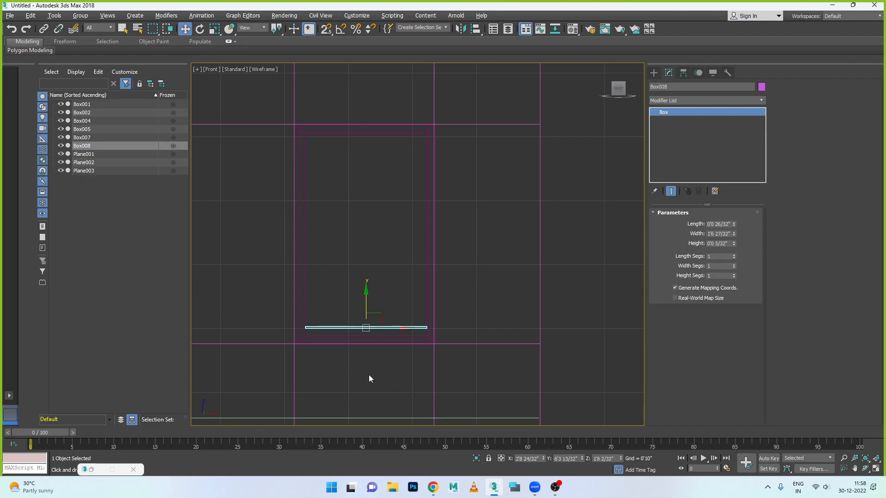
{"action": "key", "text": "ctrl+z"}
Clone the slat upward as 18 evenly spaced instances over the window's full height, and dismiss the meeting notice.
{"action": "left_click_drag", "start_coordinate": [366, 301], "coordinate": [364, 296], "text": "shift"}
{"action": "left_click", "coordinate": [455, 248]}
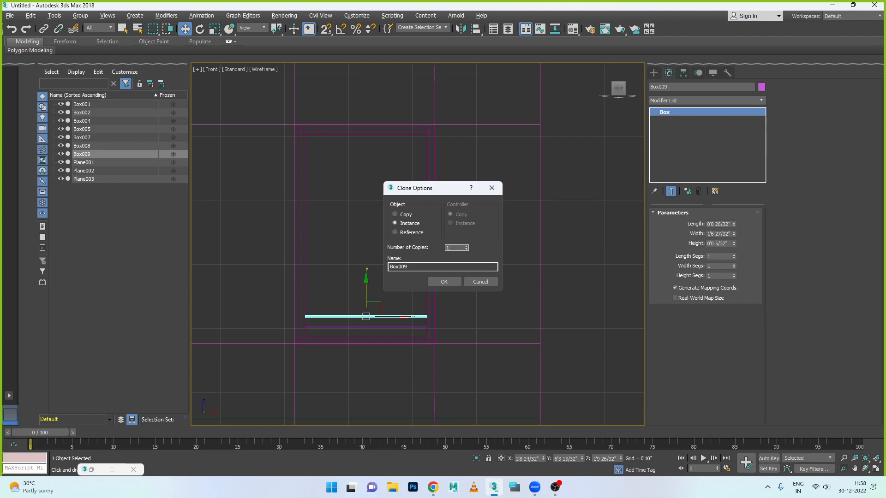
{"action": "type", "text": "151"}
{"action": "key", "text": "BackSpace"}
{"action": "key", "text": "BackSpace"}
{"action": "key", "text": "BackSpace"}
{"action": "key", "text": "BackSpace"}
{"action": "left_click", "coordinate": [445, 281]}
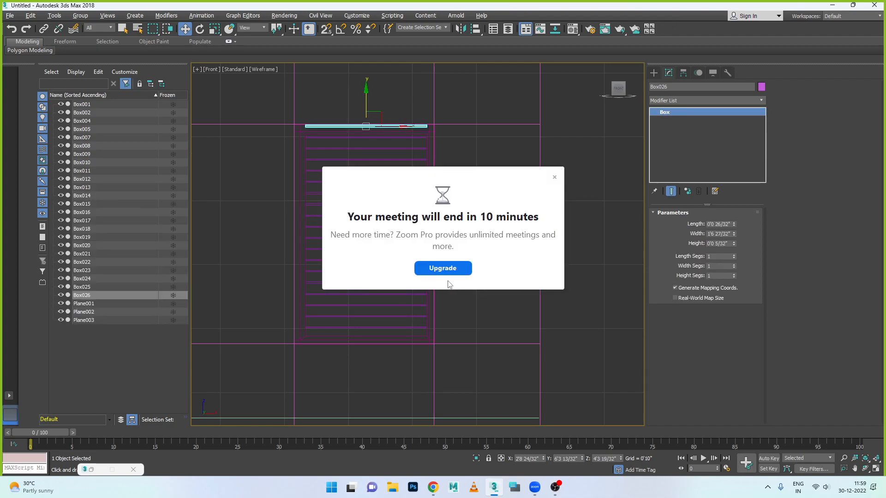
{"action": "left_click", "coordinate": [554, 178]}
Delete the two topmost slats at the frame's top bar.
{"action": "scroll", "coordinate": [367, 91], "scroll_direction": "up", "scroll_amount": 3}
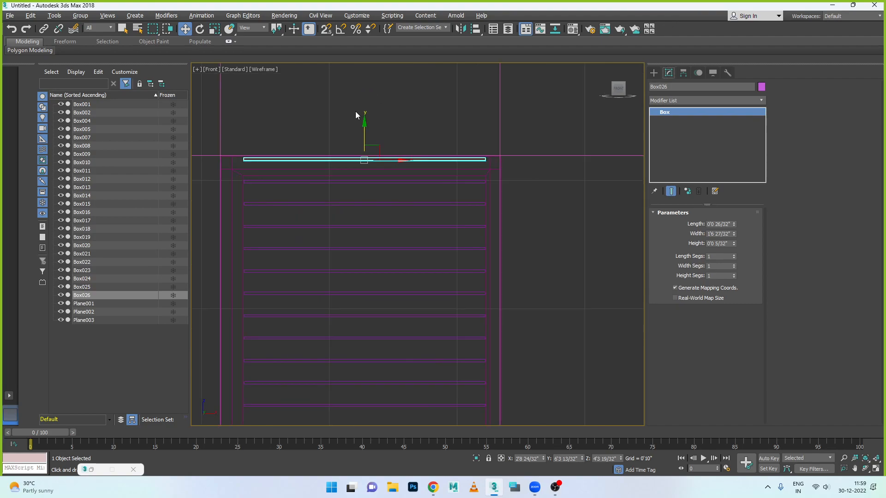
{"action": "left_click", "coordinate": [338, 116]}
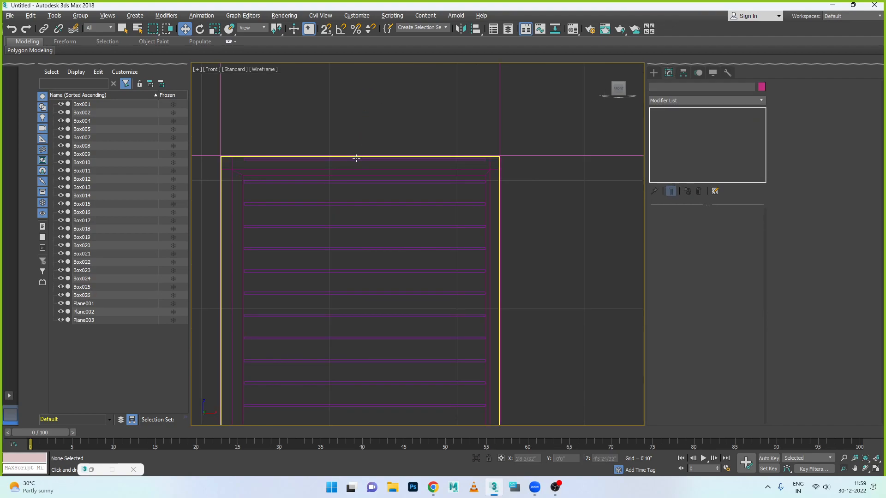
{"action": "left_click", "coordinate": [356, 157]}
{"action": "left_click", "coordinate": [358, 161]}
{"action": "key", "text": "Delete"}
{"action": "left_click", "coordinate": [340, 182]}
{"action": "key", "text": "Delete"}
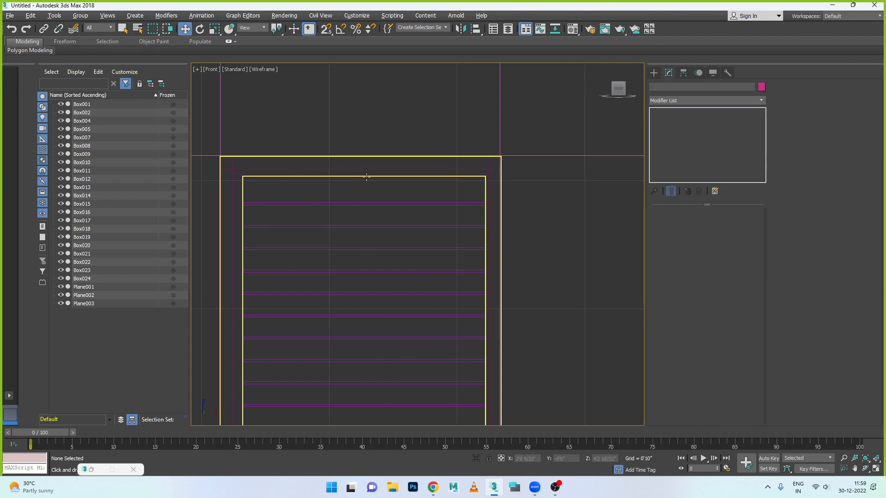
Select all remaining slats and, in the maximized Perspective view, move them along Y toward the window wall.
{"action": "scroll", "coordinate": [343, 201], "scroll_direction": "down", "scroll_amount": 2}
{"action": "scroll", "coordinate": [343, 201], "scroll_direction": "down", "scroll_amount": 2}
{"action": "left_click_drag", "start_coordinate": [342, 197], "coordinate": [352, 335]}
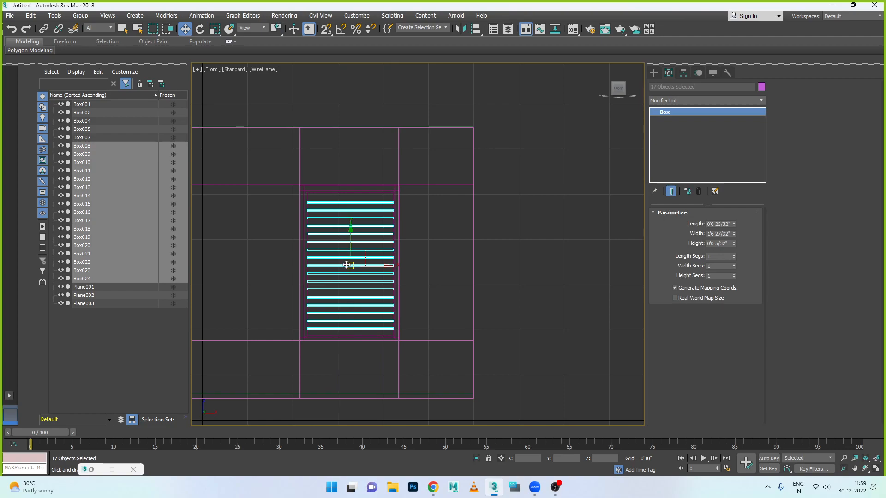
{"action": "left_click_drag", "start_coordinate": [351, 232], "coordinate": [351, 232]}
{"action": "key", "text": "alt+w"}
{"action": "right_click", "coordinate": [550, 311]}
{"action": "key", "text": "alt+w"}
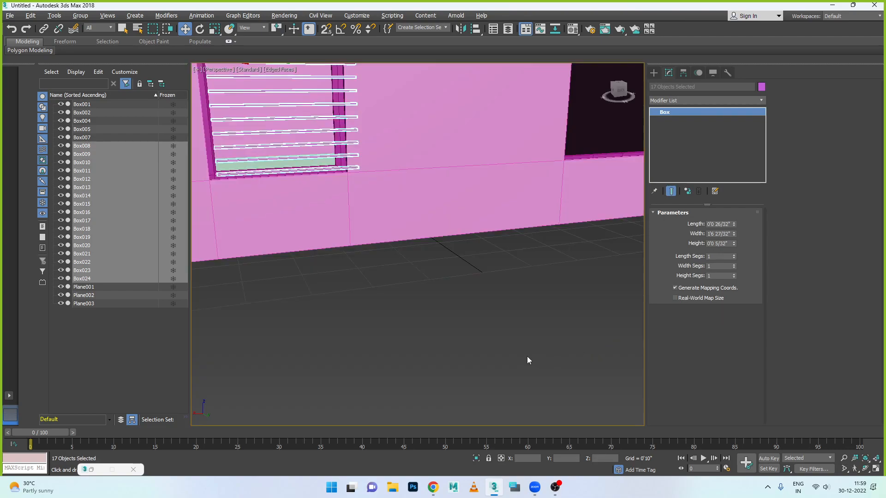
{"action": "scroll", "coordinate": [471, 325], "scroll_direction": "down", "scroll_amount": 2}
{"action": "middle_click_drag", "start_coordinate": [447, 309], "coordinate": [468, 320], "text": "alt"}
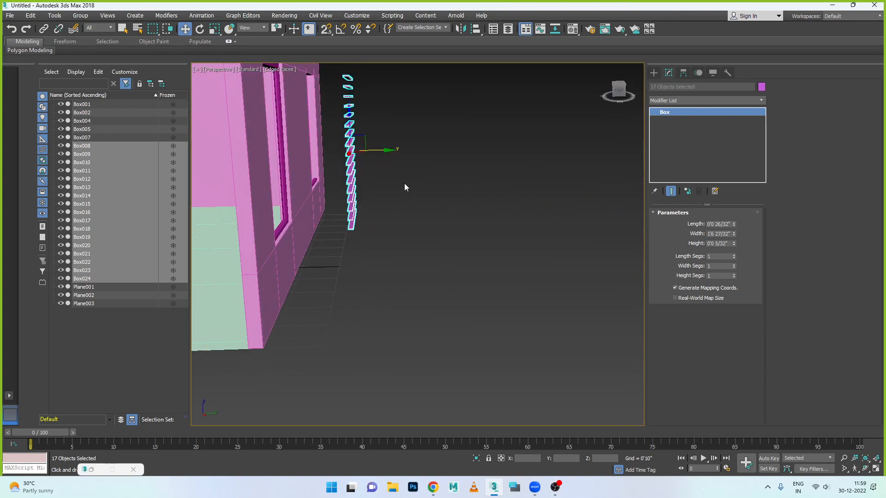
{"action": "left_click_drag", "start_coordinate": [390, 150], "coordinate": [344, 151]}
Group the selected slats as Group001 and move the group along Y into the window opening.
{"action": "left_click", "coordinate": [80, 16]}
{"action": "left_click", "coordinate": [83, 32]}
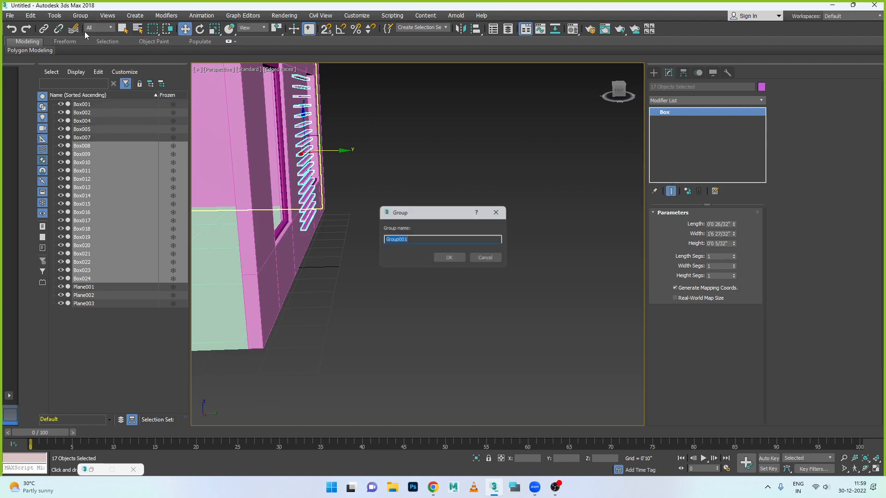
{"action": "left_click", "coordinate": [453, 257]}
{"action": "left_click_drag", "start_coordinate": [344, 150], "coordinate": [313, 151]}
{"action": "scroll", "coordinate": [280, 169], "scroll_direction": "up", "scroll_amount": 4}
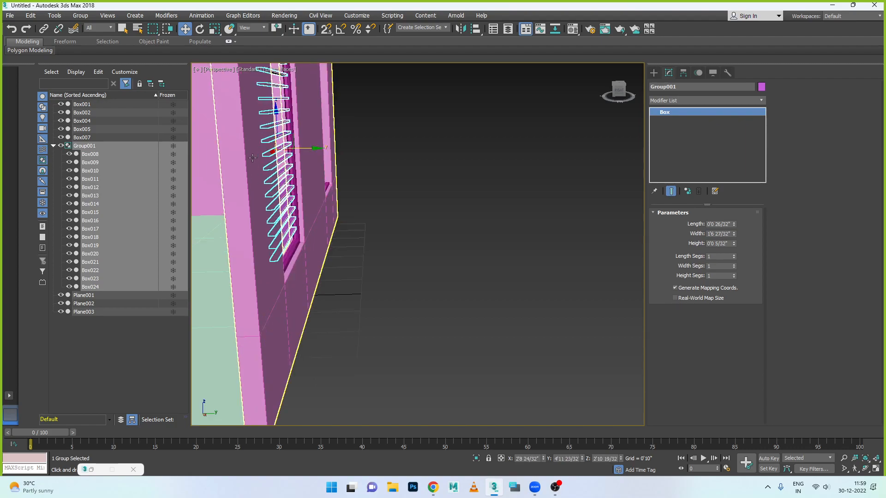
Undo the last change to the slat group and adjust the slats' length in the window opening.
{"action": "scroll", "coordinate": [280, 169], "scroll_direction": "up", "scroll_amount": 3}
{"action": "scroll", "coordinate": [336, 173], "scroll_direction": "down", "scroll_amount": 5}
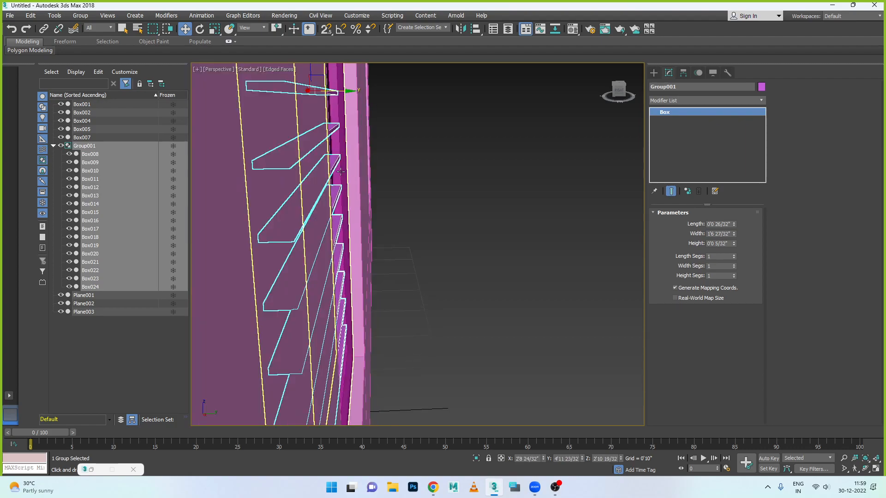
{"action": "scroll", "coordinate": [336, 173], "scroll_direction": "up", "scroll_amount": 5}
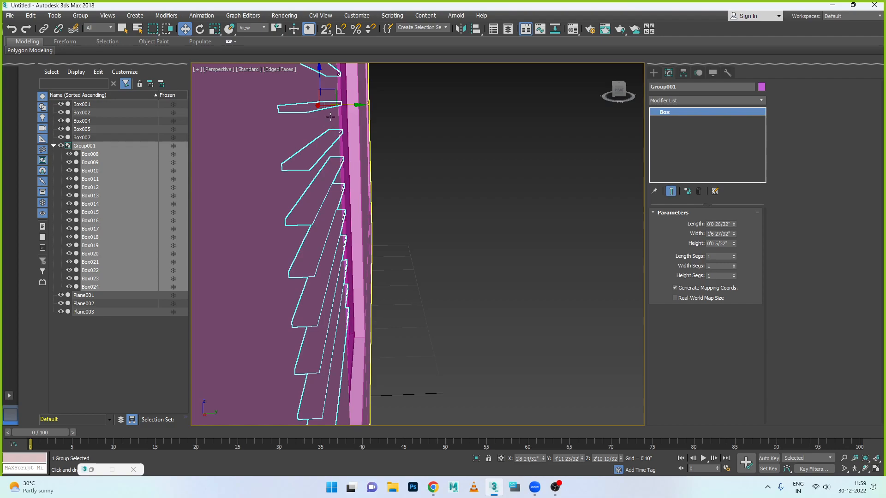
{"action": "middle_click_drag", "start_coordinate": [388, 179], "coordinate": [368, 205], "text": "alt"}
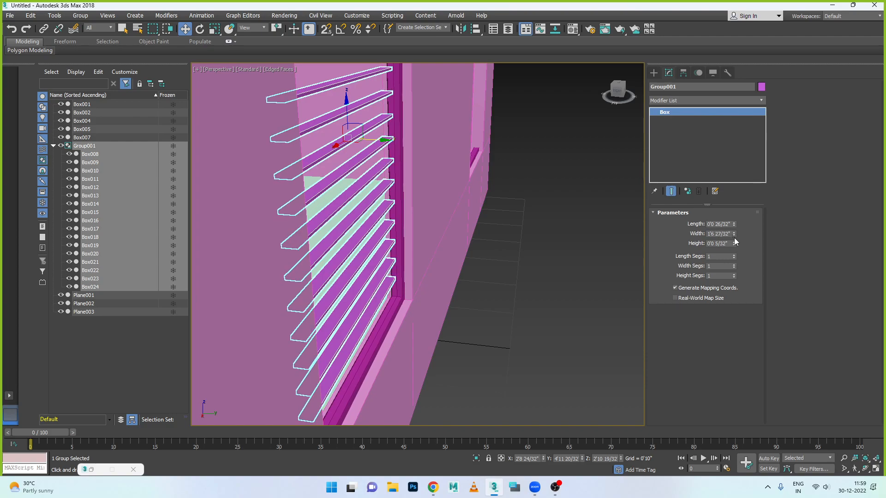
{"action": "key", "text": "ctrl+z"}
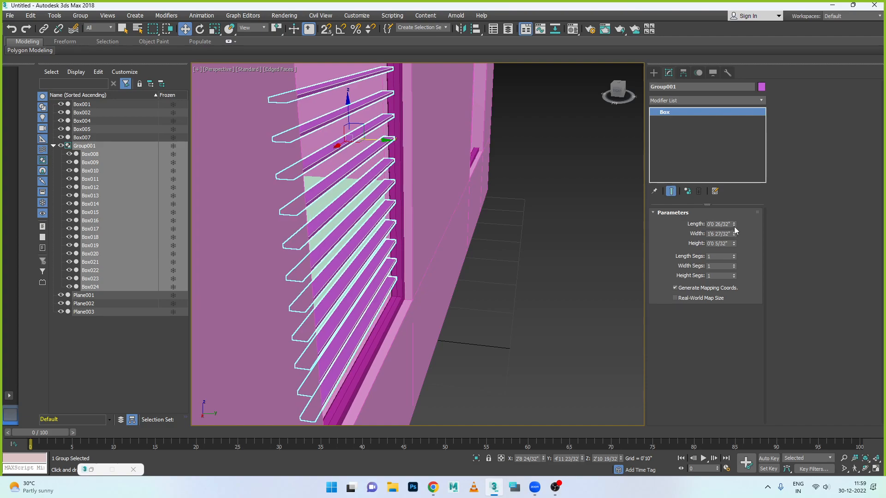
{"action": "left_click_drag", "start_coordinate": [735, 229], "coordinate": [736, 252]}
Delete the plain frame without slats from the second window opening.
{"action": "middle_click_drag", "start_coordinate": [417, 233], "coordinate": [400, 245], "text": "alt"}
{"action": "scroll", "coordinate": [390, 231], "scroll_direction": "down", "scroll_amount": 8}
{"action": "scroll", "coordinate": [382, 242], "scroll_direction": "down", "scroll_amount": 3}
{"action": "scroll", "coordinate": [586, 254], "scroll_direction": "up", "scroll_amount": 4}
{"action": "scroll", "coordinate": [585, 253], "scroll_direction": "up", "scroll_amount": 4}
{"action": "left_click", "coordinate": [556, 306]}
{"action": "key", "text": "Delete"}
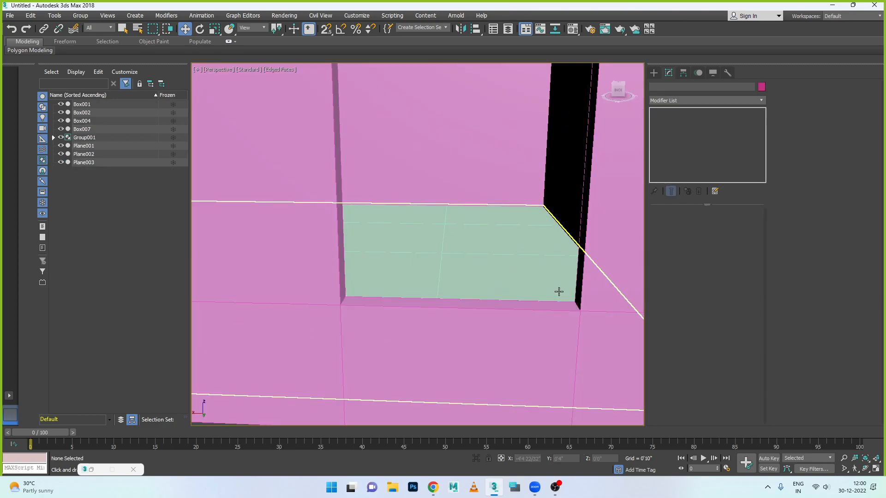
Select the remaining window frame together with its slat group and clone both along X into the second window opening.
{"action": "scroll", "coordinate": [531, 282], "scroll_direction": "down", "scroll_amount": 6}
{"action": "scroll", "coordinate": [425, 255], "scroll_direction": "up", "scroll_amount": 6}
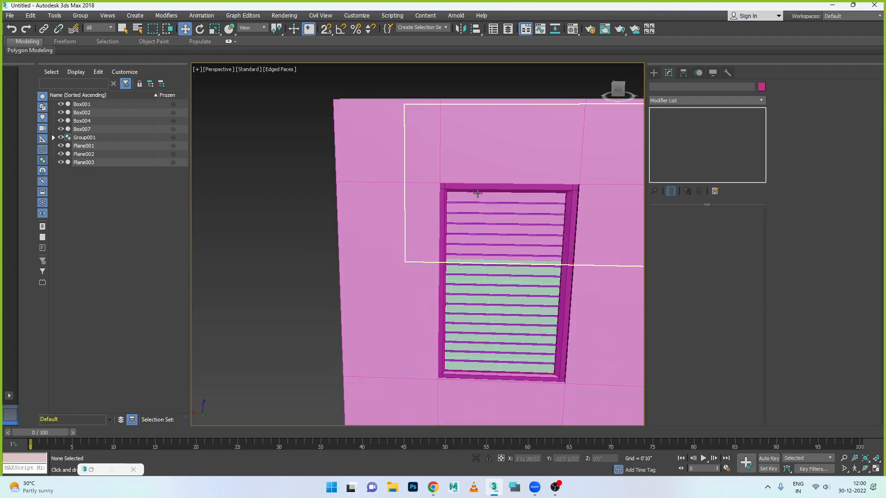
{"action": "left_click", "coordinate": [478, 189]}
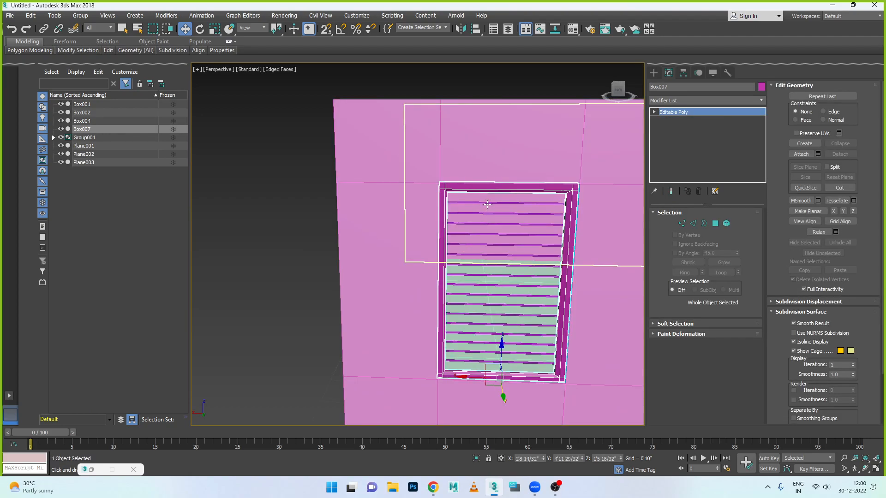
{"action": "left_click", "coordinate": [487, 203]}
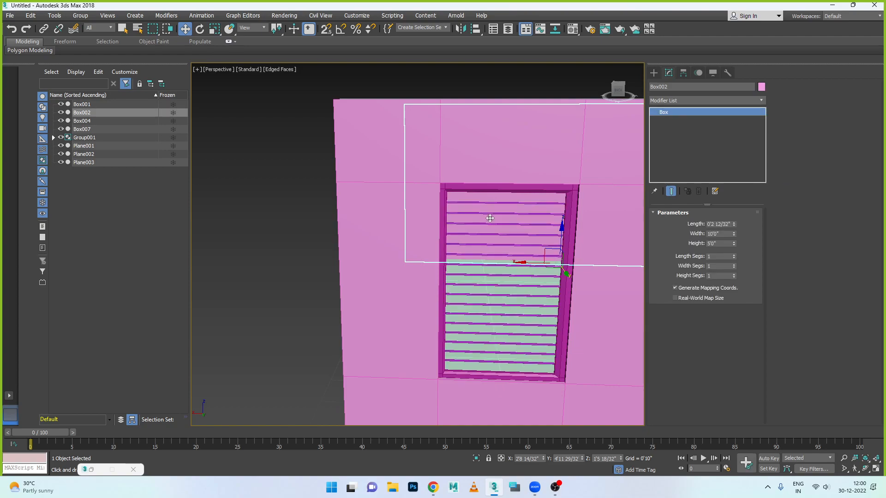
{"action": "left_click", "coordinate": [489, 214]}
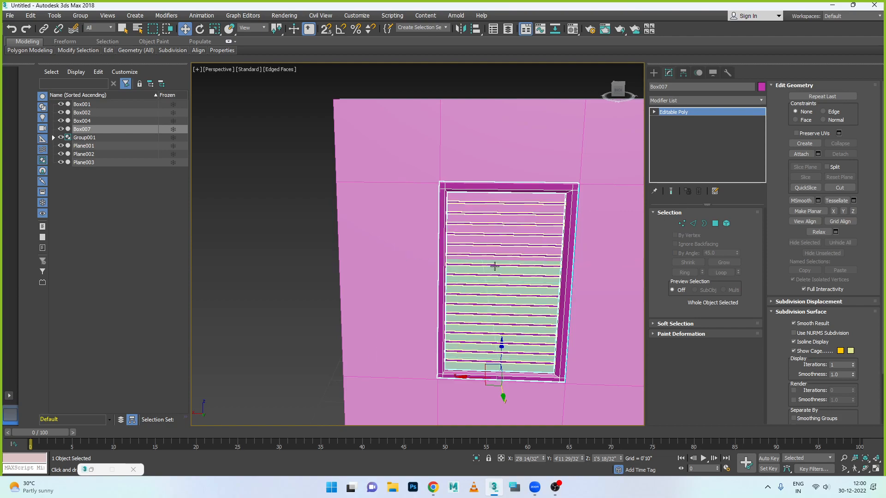
{"action": "left_click", "coordinate": [495, 266], "text": "ctrl"}
{"action": "scroll", "coordinate": [495, 266], "scroll_direction": "down", "scroll_amount": 5}
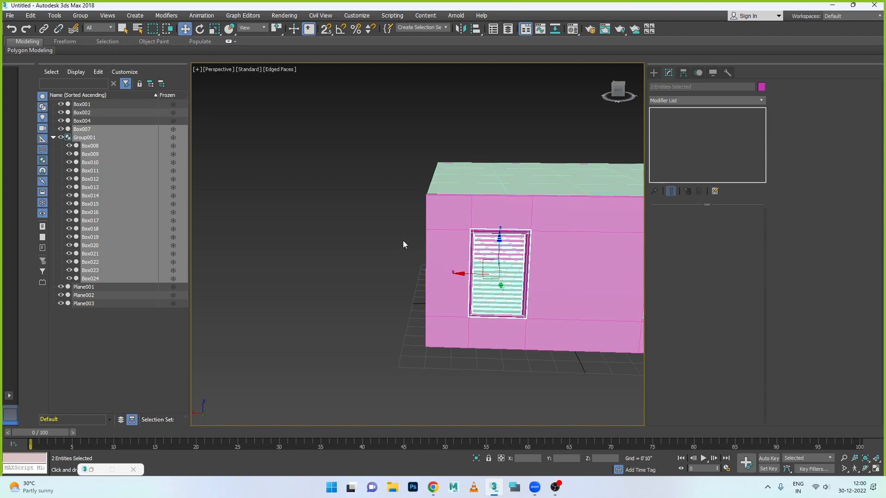
{"action": "scroll", "coordinate": [402, 244], "scroll_direction": "down", "scroll_amount": 2}
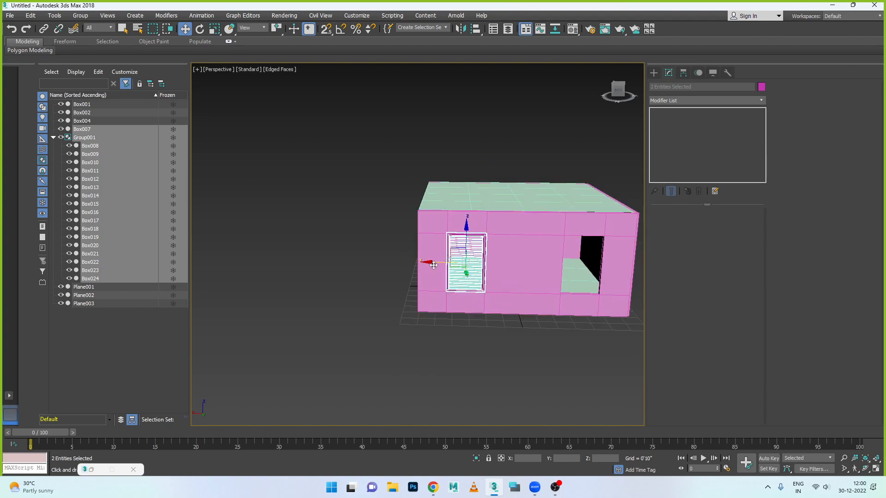
{"action": "left_click_drag", "start_coordinate": [430, 262], "coordinate": [546, 271], "text": "shift"}
{"action": "left_click", "coordinate": [394, 223]}
{"action": "left_click", "coordinate": [447, 283]}
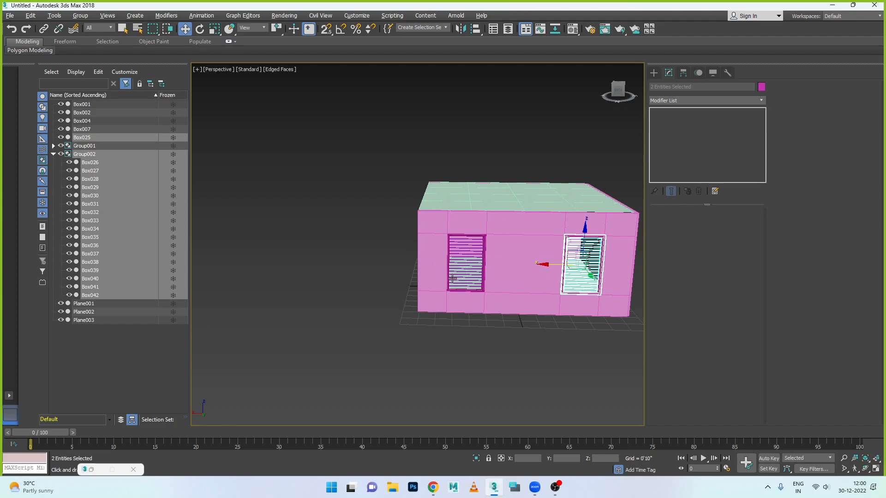
Inspect the window frames and slats in the Front view, and return to the maximized Perspective view with nothing selected.
{"action": "key", "text": "alt+w"}
{"action": "key", "text": "alt+w"}
{"action": "scroll", "coordinate": [484, 192], "scroll_direction": "down", "scroll_amount": 5}
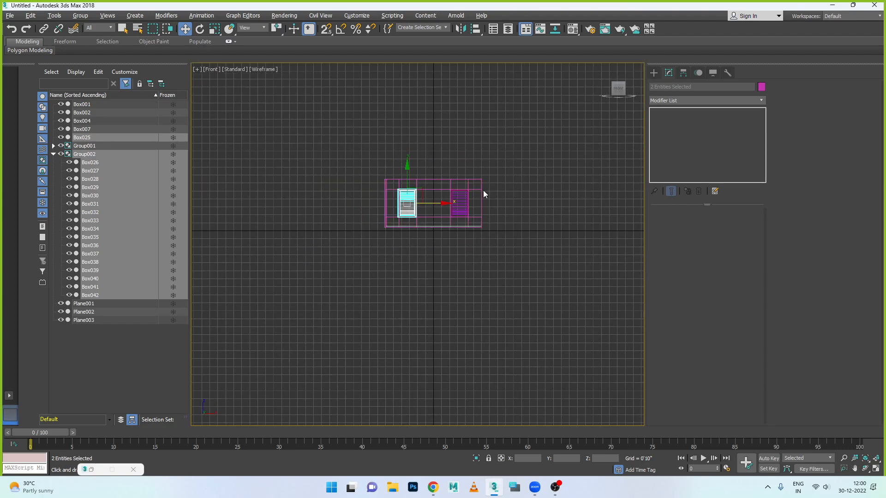
{"action": "scroll", "coordinate": [462, 191], "scroll_direction": "up", "scroll_amount": 3}
{"action": "scroll", "coordinate": [461, 191], "scroll_direction": "up", "scroll_amount": 5}
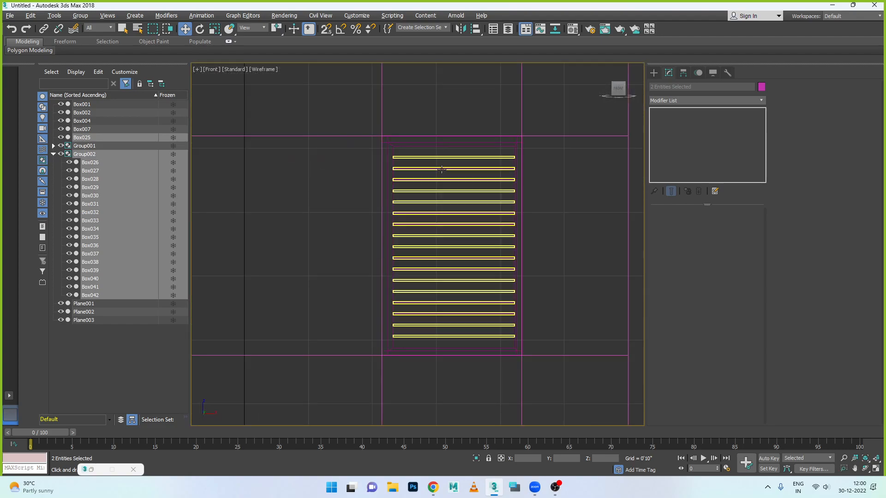
{"action": "key", "text": "alt+w"}
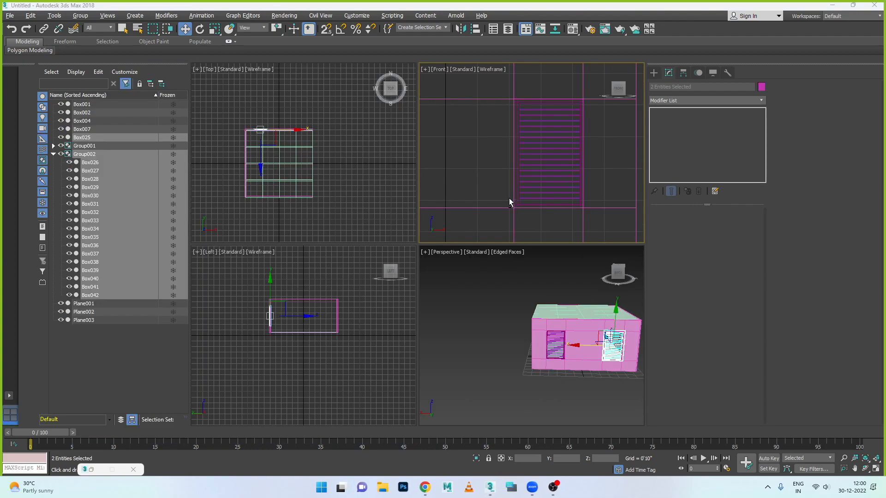
{"action": "left_click", "coordinate": [488, 253]}
{"action": "key", "text": "alt+w"}
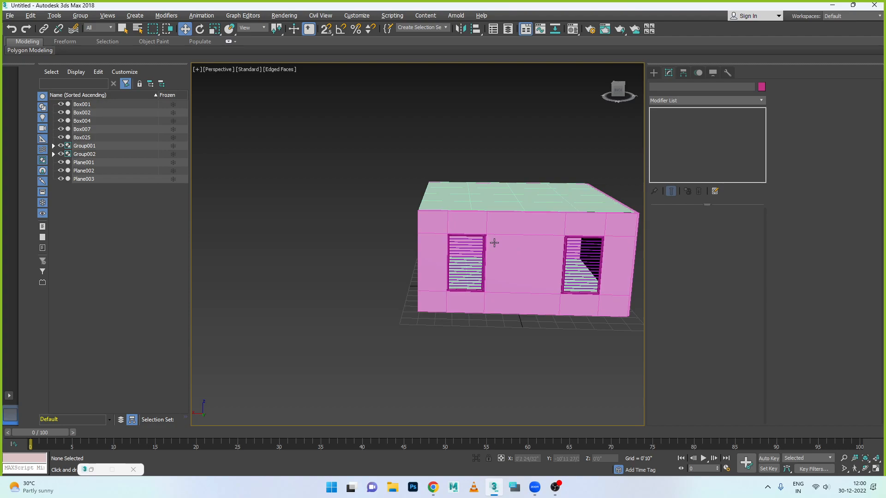
Assign the first Material Editor sample to the floor plane inside the room and name the material Floor.
{"action": "middle_click_drag", "start_coordinate": [400, 274], "coordinate": [449, 256], "text": "alt"}
{"action": "scroll", "coordinate": [448, 256], "scroll_direction": "up", "scroll_amount": 10}
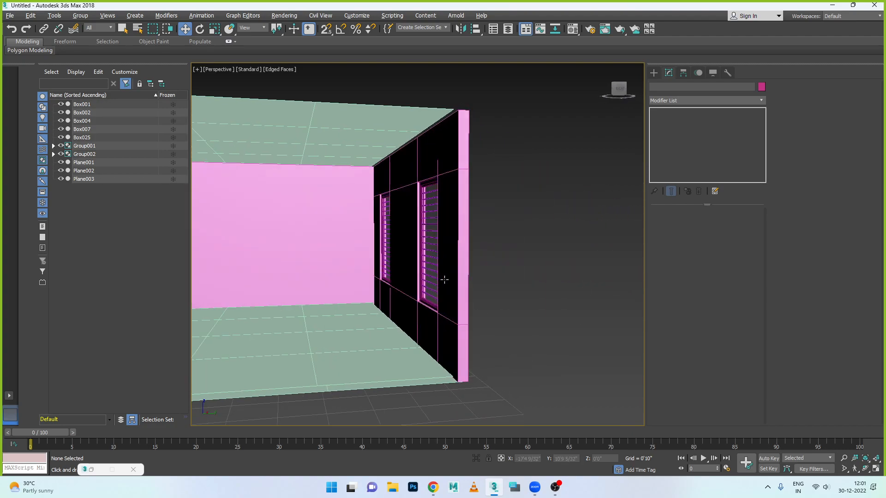
{"action": "scroll", "coordinate": [447, 266], "scroll_direction": "up", "scroll_amount": 3}
{"action": "middle_click_drag", "start_coordinate": [447, 267], "coordinate": [488, 248], "text": "alt"}
{"action": "scroll", "coordinate": [506, 279], "scroll_direction": "down", "scroll_amount": 3}
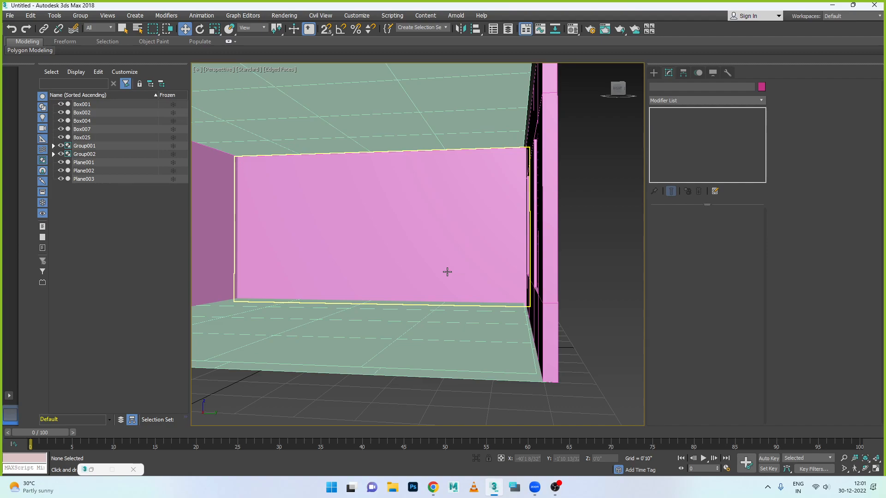
{"action": "left_click", "coordinate": [369, 311]}
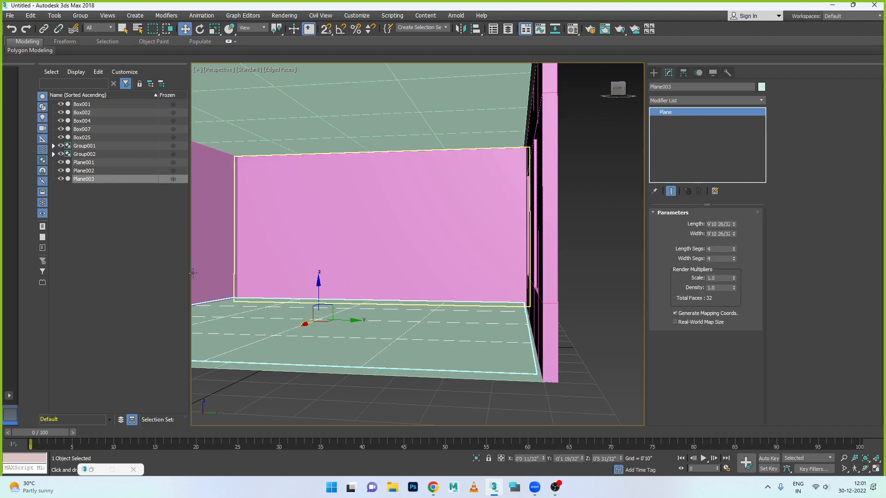
{"action": "key", "text": "m"}
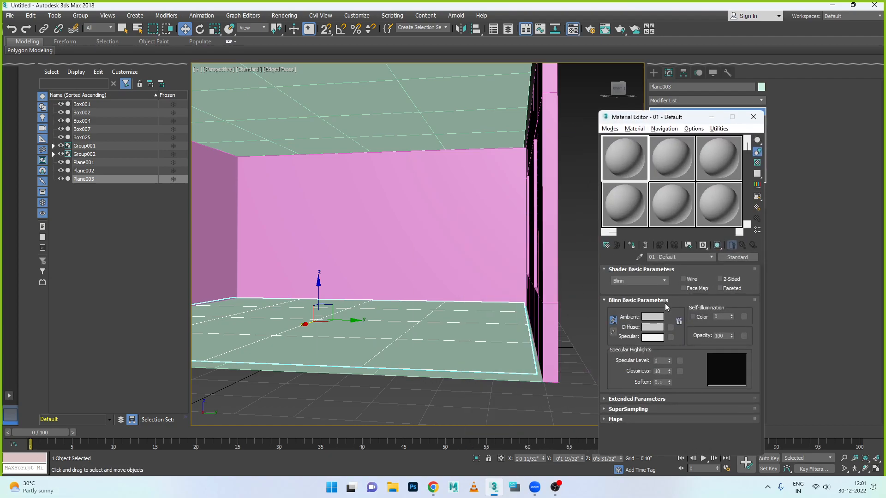
{"action": "left_click", "coordinate": [631, 246]}
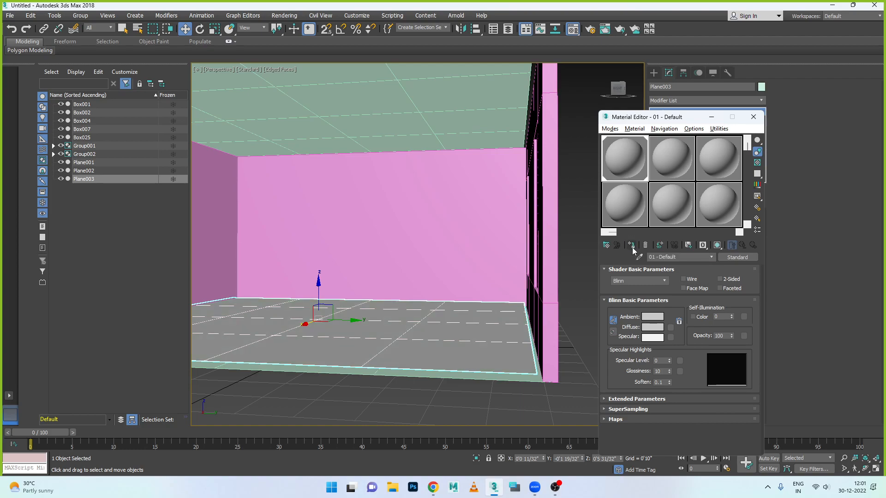
{"action": "left_click", "coordinate": [686, 259]}
{"action": "type", "text": "Floor"}
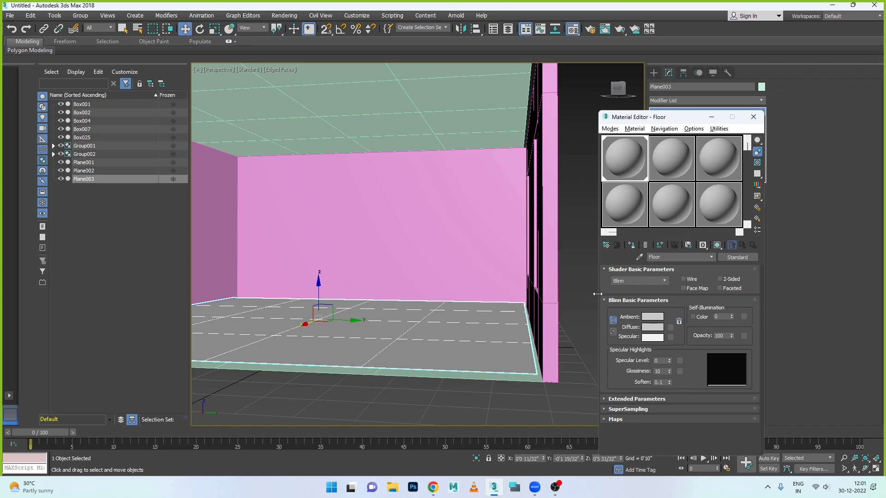
Select the ceiling plane and name the second material sample Roof.
{"action": "left_click", "coordinate": [343, 132]}
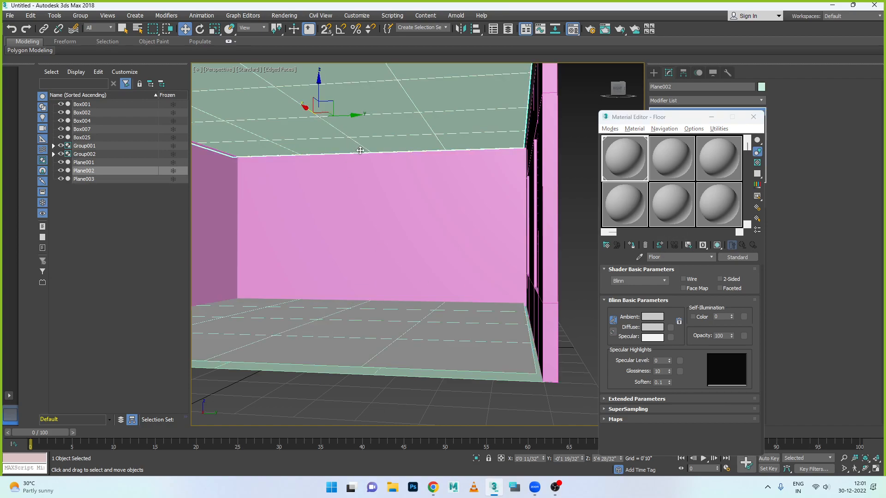
{"action": "left_click", "coordinate": [676, 162]}
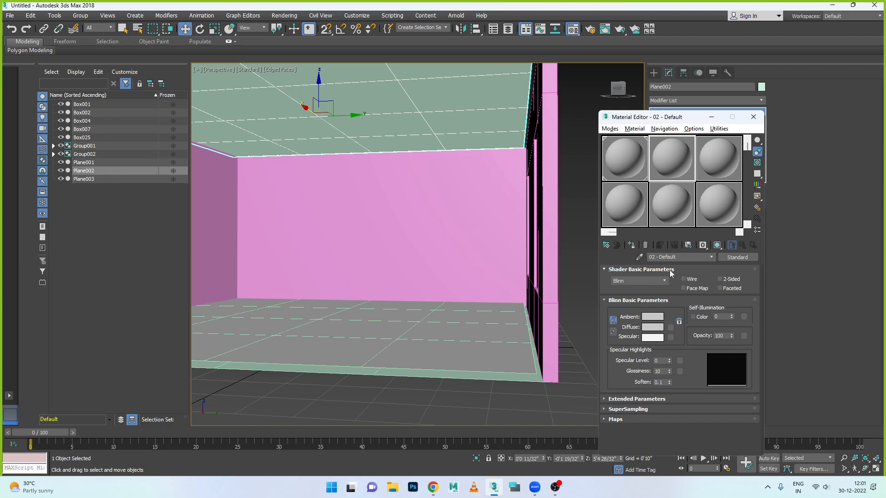
{"action": "type", "text": "Roof"}
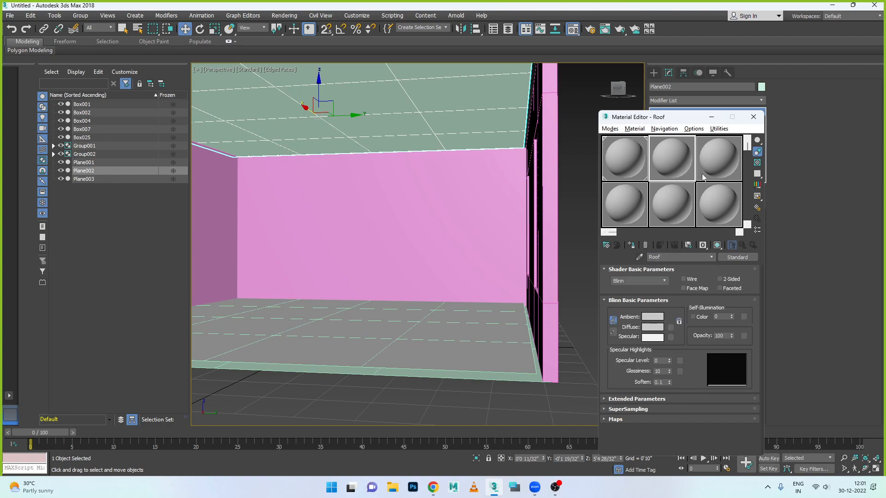
Assign the third material sample to the ceiling plane and open its name for editing.
{"action": "left_click", "coordinate": [709, 169]}
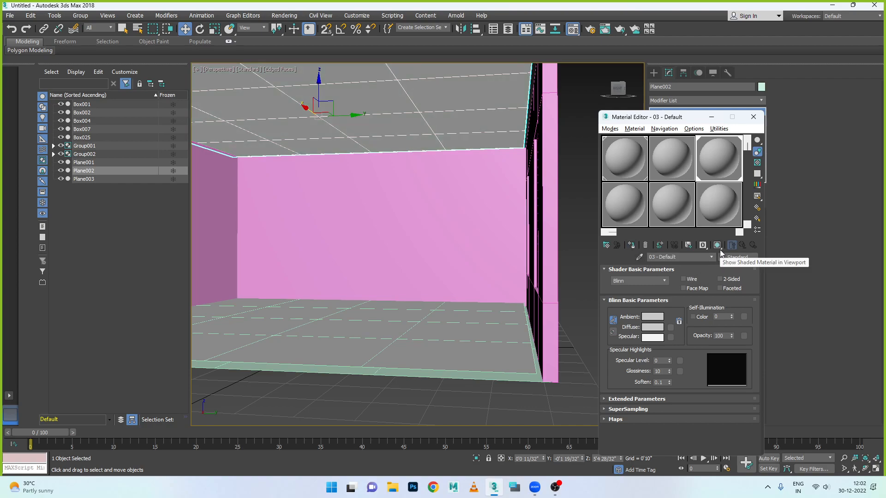
{"action": "left_click", "coordinate": [693, 257]}
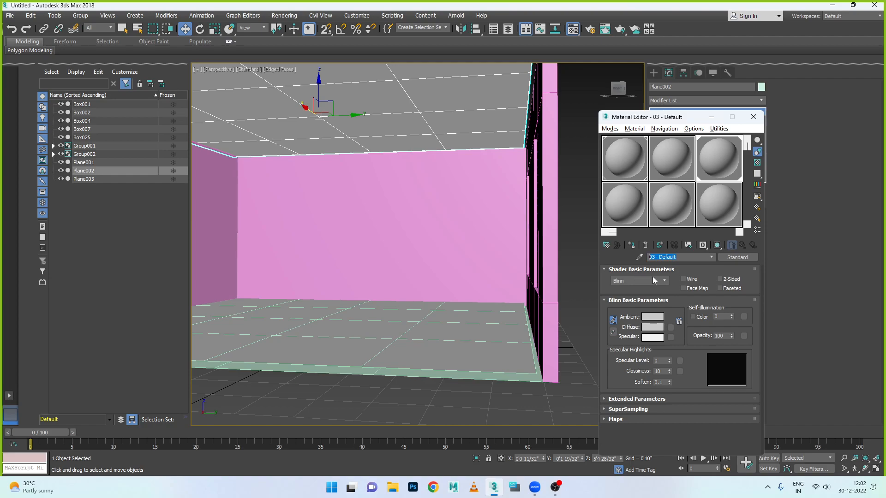
Name the material in the third sample slot "Wall LC" and the one in the fourth slot "wall".
{"action": "type", "text": "Wall LC"}
{"action": "left_click", "coordinate": [632, 212]}
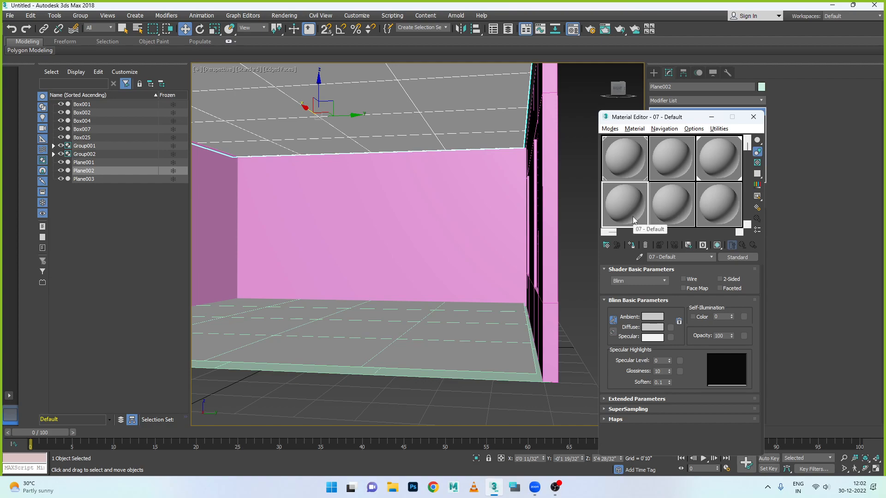
{"action": "left_click_drag", "start_coordinate": [677, 258], "coordinate": [631, 254]}
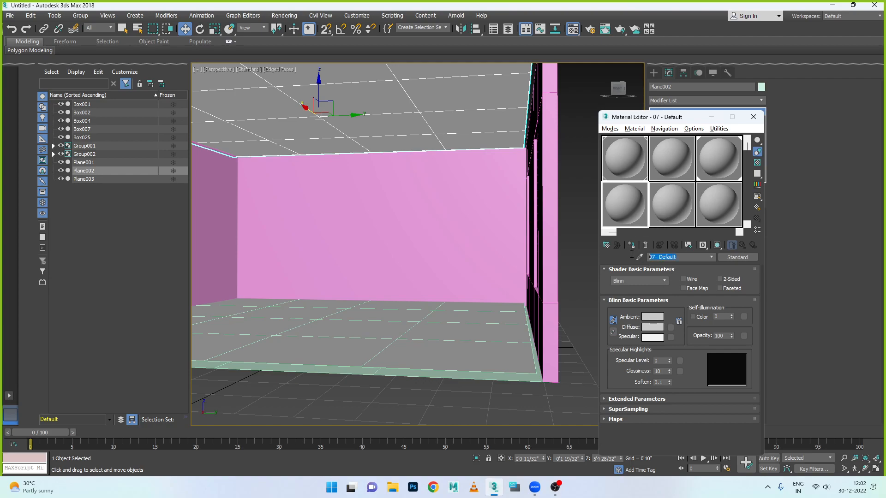
{"action": "type", "text": "wall"}
Assign the wall material to both side walls of the room, Box002 and Box001, and clear the selection.
{"action": "left_click", "coordinate": [227, 227]}
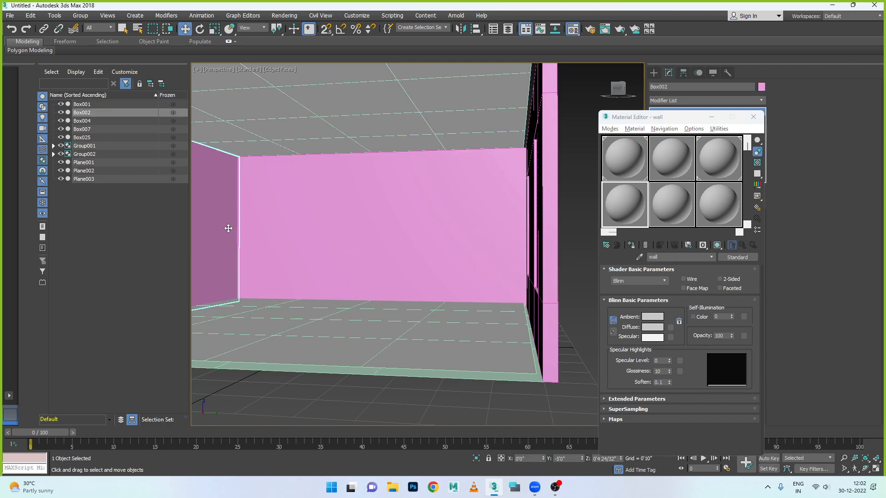
{"action": "scroll", "coordinate": [234, 232], "scroll_direction": "down", "scroll_amount": 4}
{"action": "left_click_drag", "start_coordinate": [247, 248], "coordinate": [282, 254]}
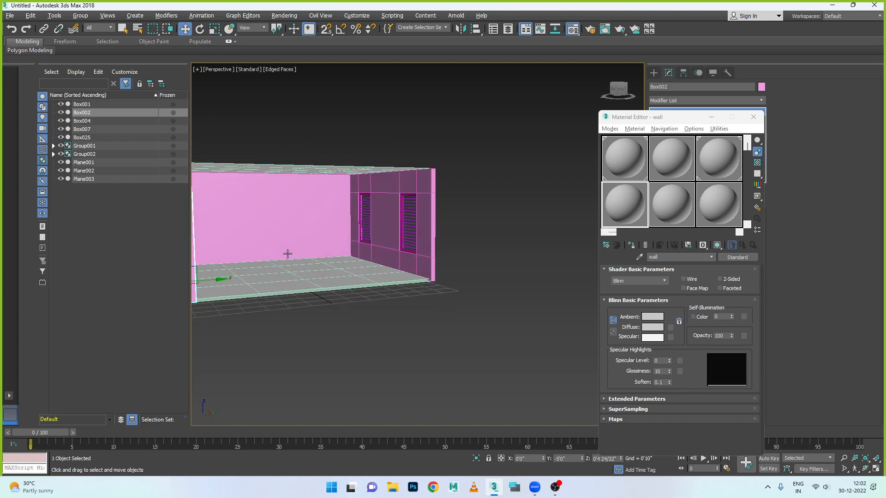
{"action": "left_click", "coordinate": [396, 263], "text": "ctrl"}
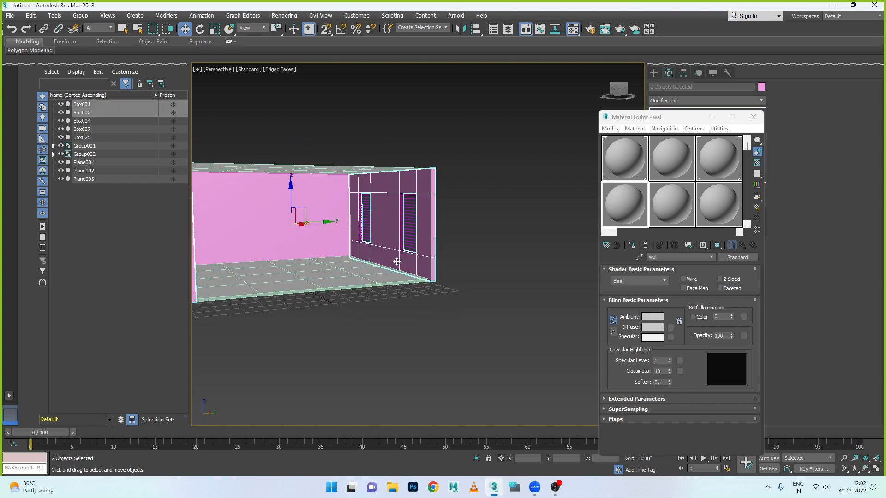
{"action": "left_click", "coordinate": [632, 245]}
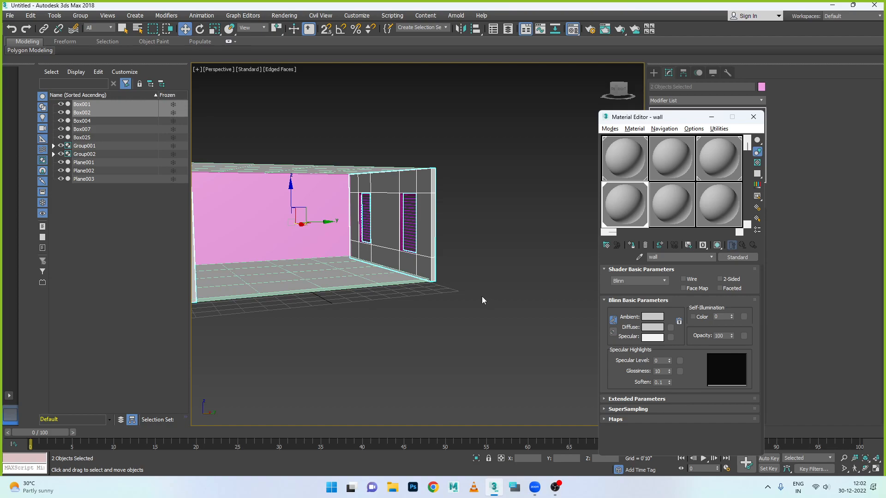
{"action": "left_click", "coordinate": [472, 284]}
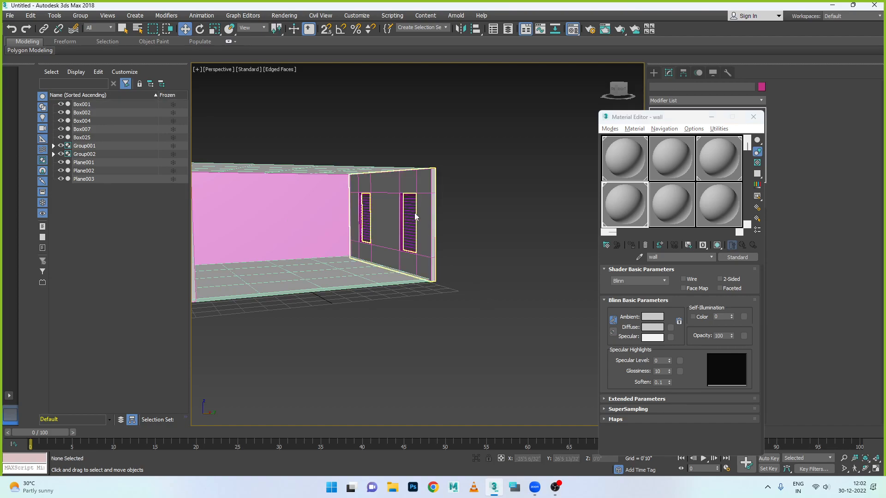
Select both window frames and name the material in the fifth sample slot "Window Frame".
{"action": "scroll", "coordinate": [412, 211], "scroll_direction": "up", "scroll_amount": 6}
{"action": "left_click", "coordinate": [398, 225]}
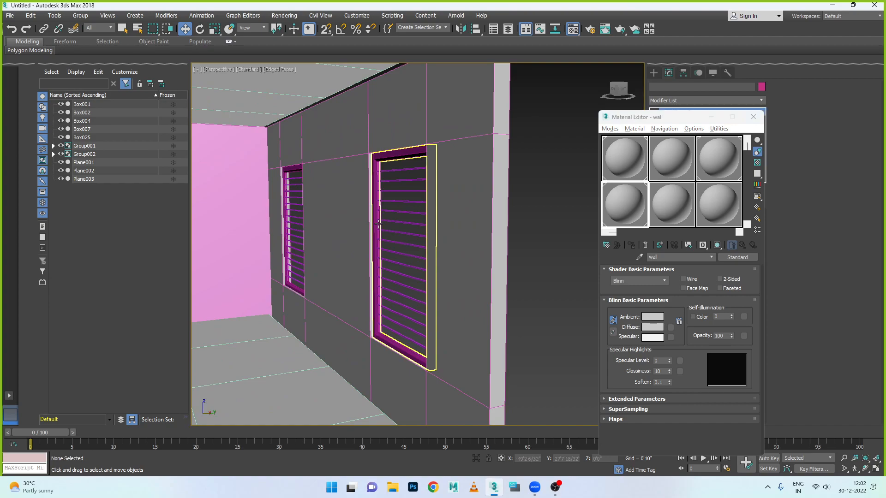
{"action": "left_click", "coordinate": [287, 261], "text": "ctrl"}
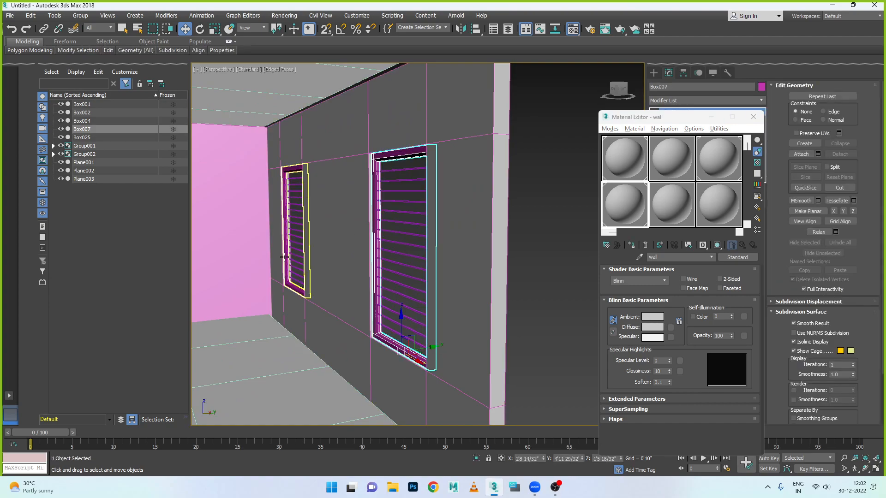
{"action": "left_click", "coordinate": [666, 204]}
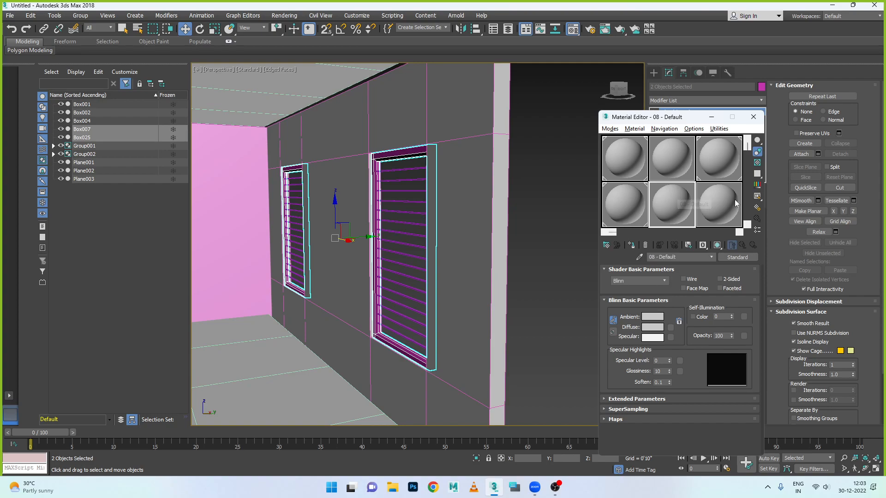
{"action": "left_click_drag", "start_coordinate": [682, 259], "coordinate": [654, 257]}
{"action": "key", "text": "BackSpace"}
{"action": "key", "text": "BackSpace"}
{"action": "type", "text": "Window Frame"}
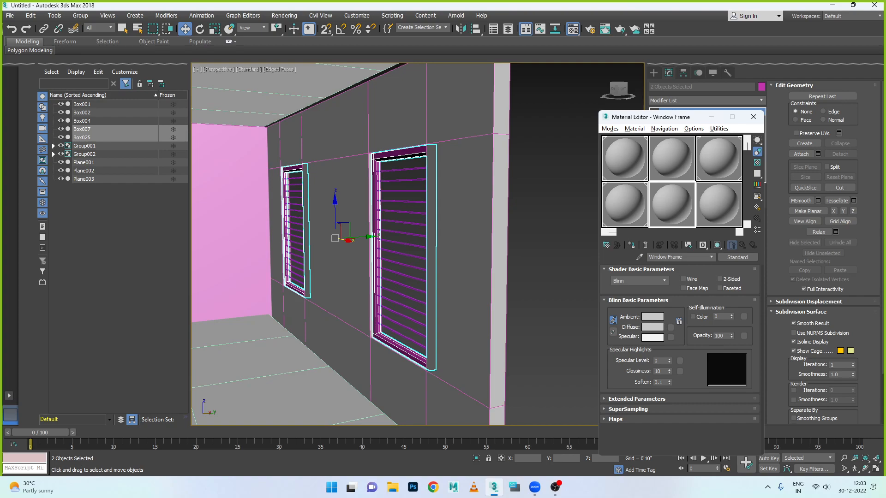
Select the slat groups in both windows, assign them the material in the sixth sample slot and name it "Window Grill".
{"action": "left_click", "coordinate": [401, 305]}
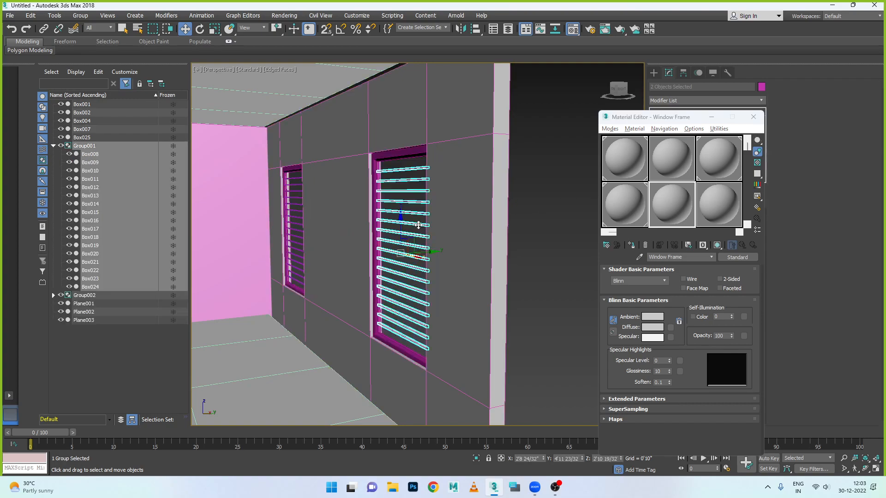
{"action": "left_click", "coordinate": [296, 216], "text": "ctrl"}
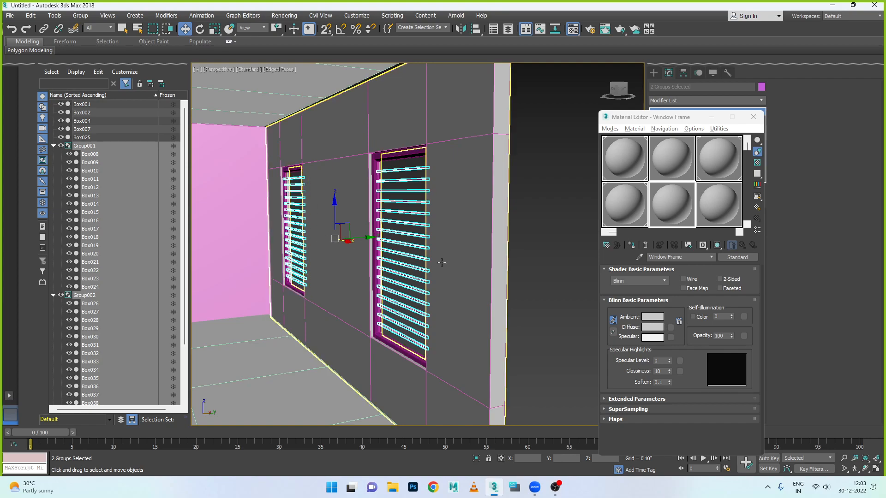
{"action": "left_click", "coordinate": [720, 211]}
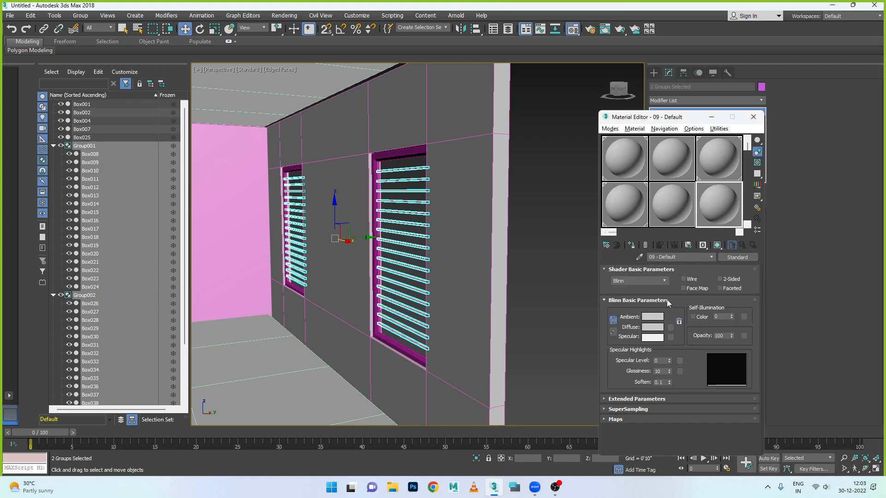
{"action": "left_click", "coordinate": [658, 245]}
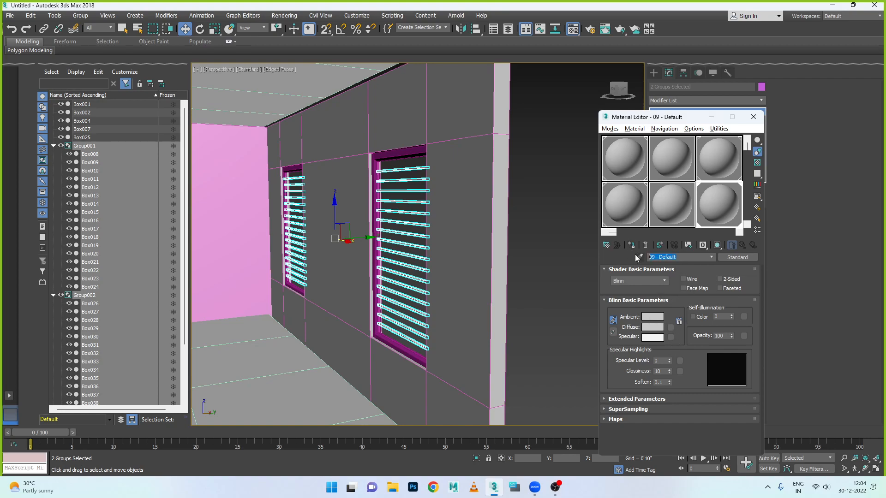
{"action": "type", "text": "Grill"}
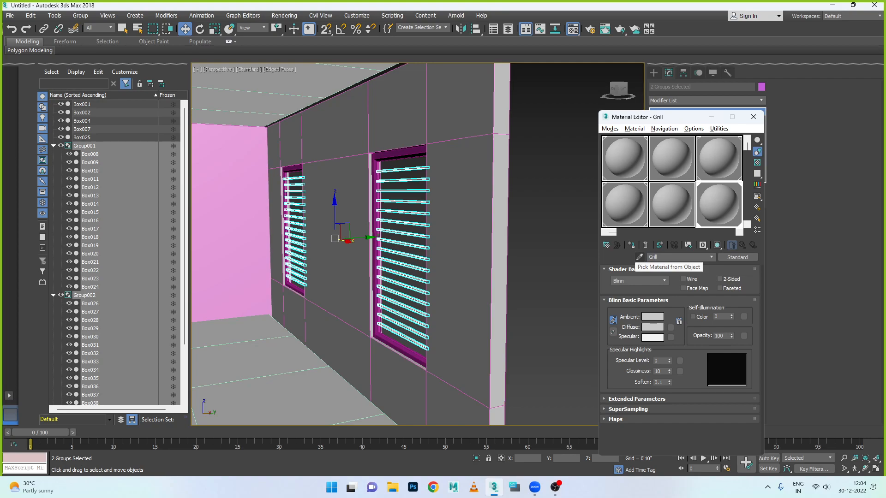
{"action": "key", "text": "Home"}
{"action": "type", "text": "Window"}
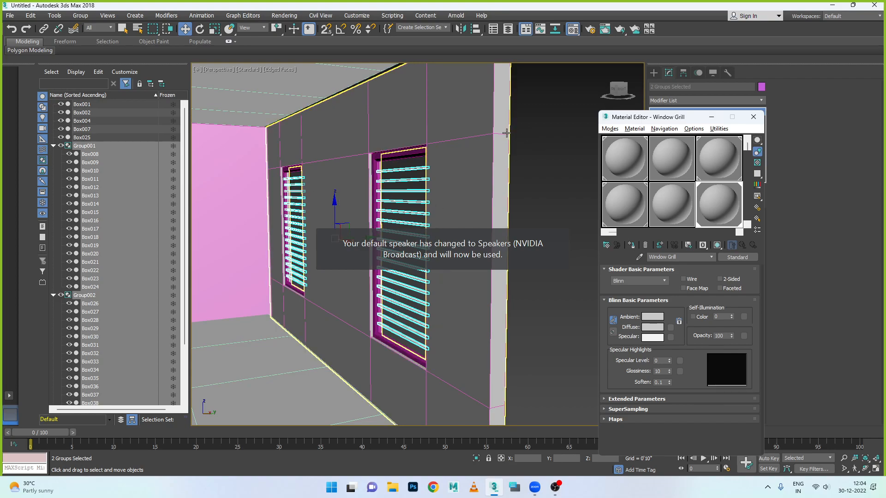
Set the Floor material's diffuse color to dark brown, about RGB 78, 39, 19.
{"action": "left_click", "coordinate": [633, 162]}
{"action": "left_click", "coordinate": [652, 327]}
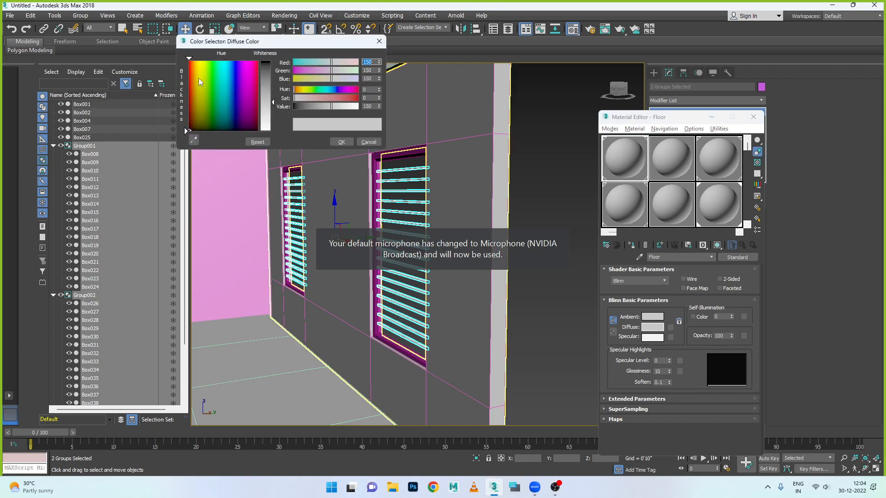
{"action": "left_click", "coordinate": [201, 81]}
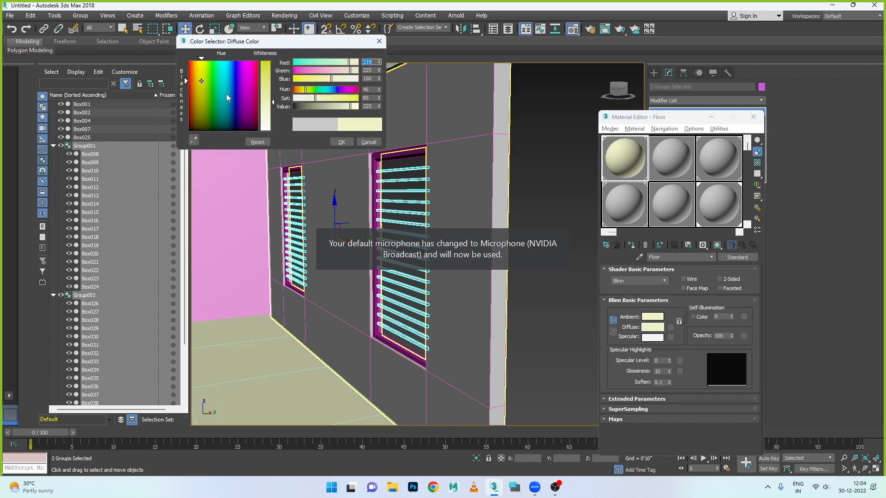
{"action": "left_click", "coordinate": [258, 112]}
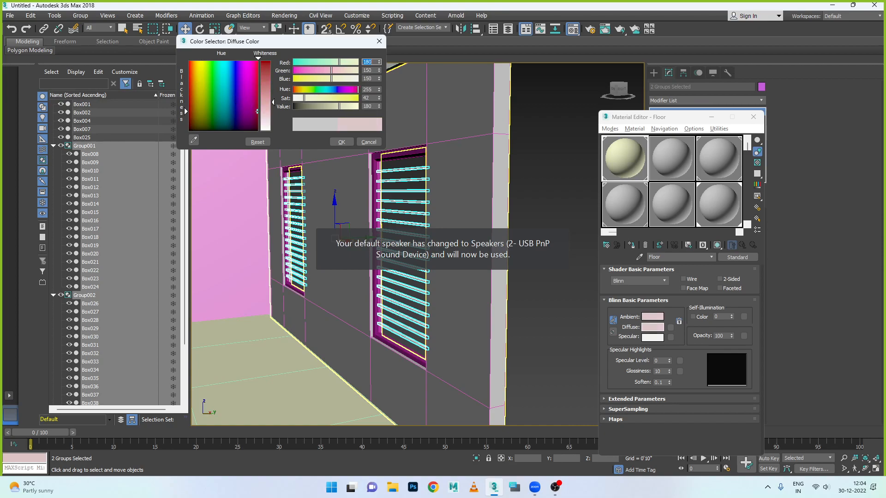
{"action": "left_click", "coordinate": [331, 98]}
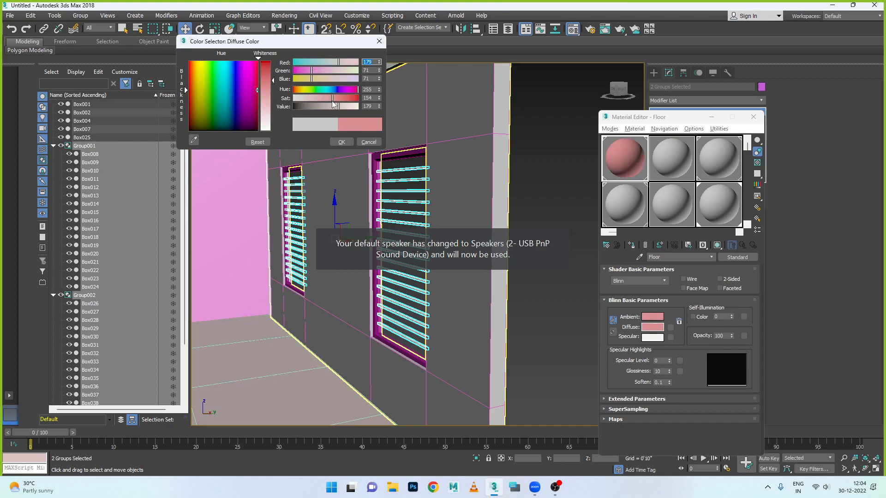
{"action": "left_click", "coordinate": [300, 89]}
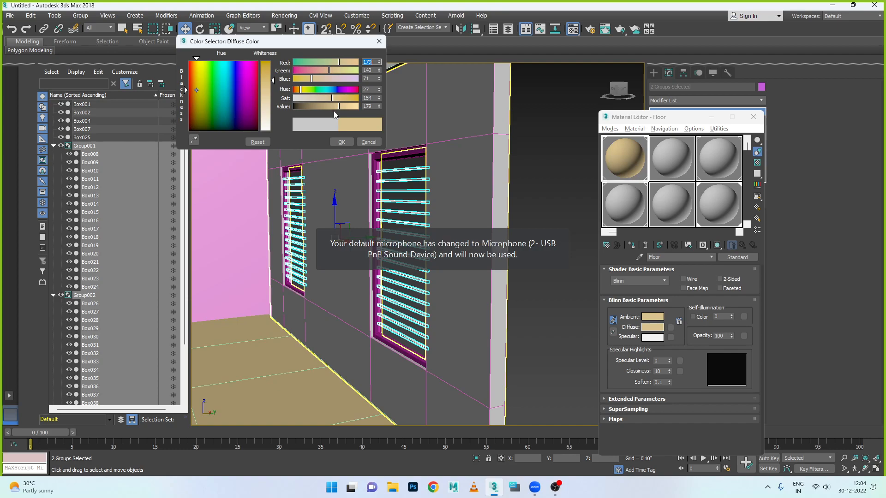
{"action": "left_click_drag", "start_coordinate": [311, 79], "coordinate": [314, 105]}
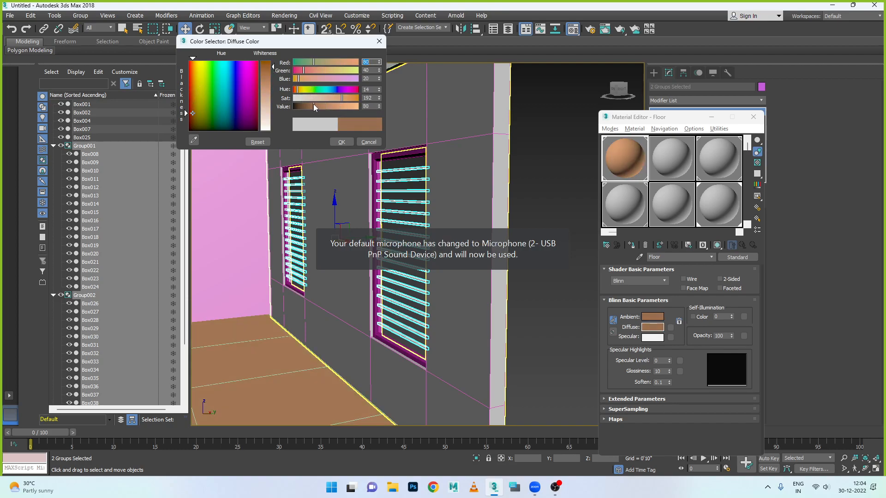
{"action": "scroll", "coordinate": [295, 256], "scroll_direction": "down", "scroll_amount": 5}
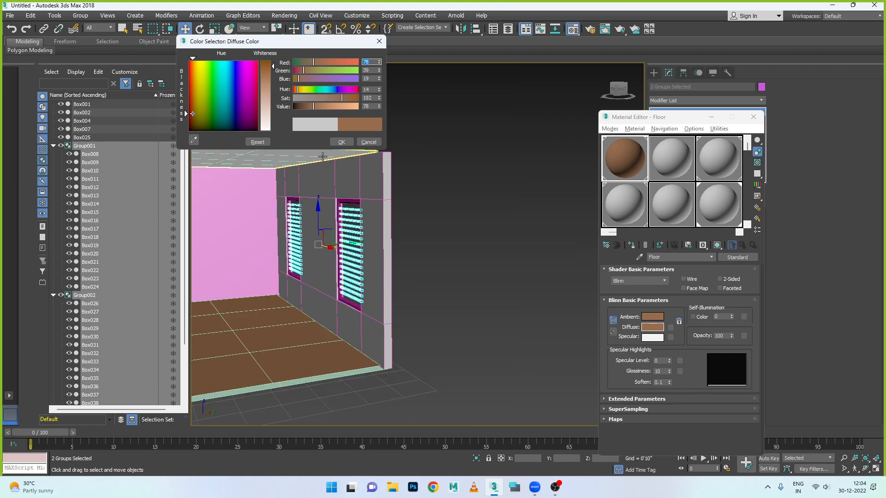
{"action": "left_click", "coordinate": [341, 141]}
Set the Roof material's diffuse color to light pink, RGB 216, 150, 150.
{"action": "left_click", "coordinate": [675, 164]}
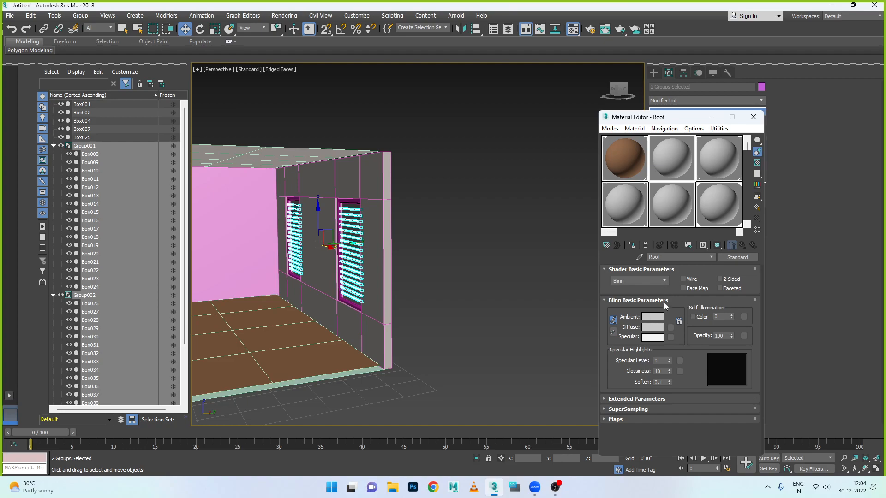
{"action": "left_click", "coordinate": [707, 169]}
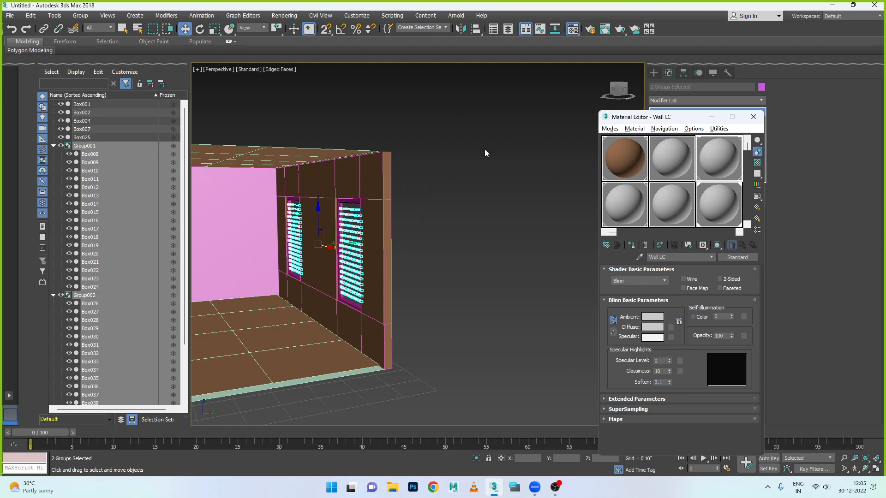
{"action": "left_click", "coordinate": [672, 168]}
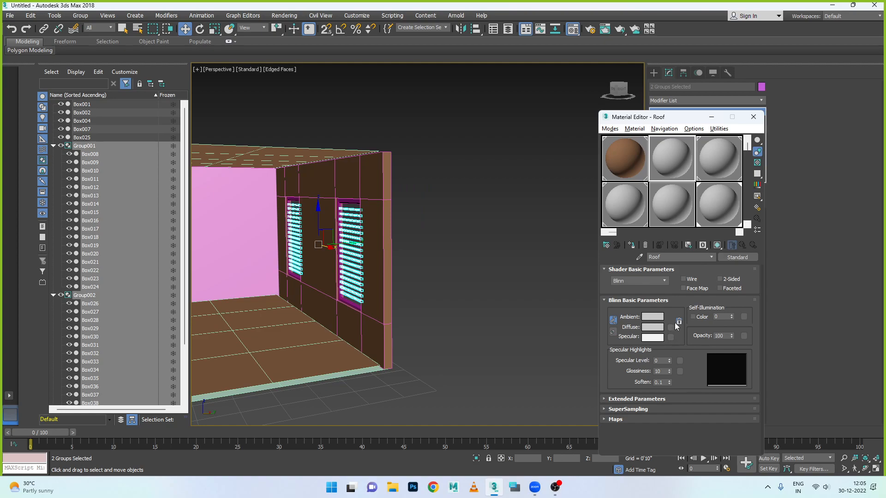
{"action": "left_click", "coordinate": [662, 327]}
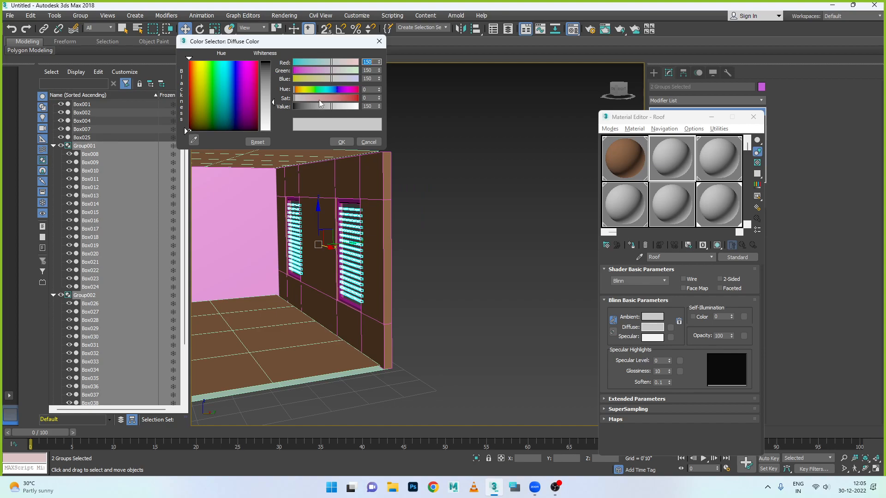
{"action": "left_click_drag", "start_coordinate": [339, 63], "coordinate": [348, 62]}
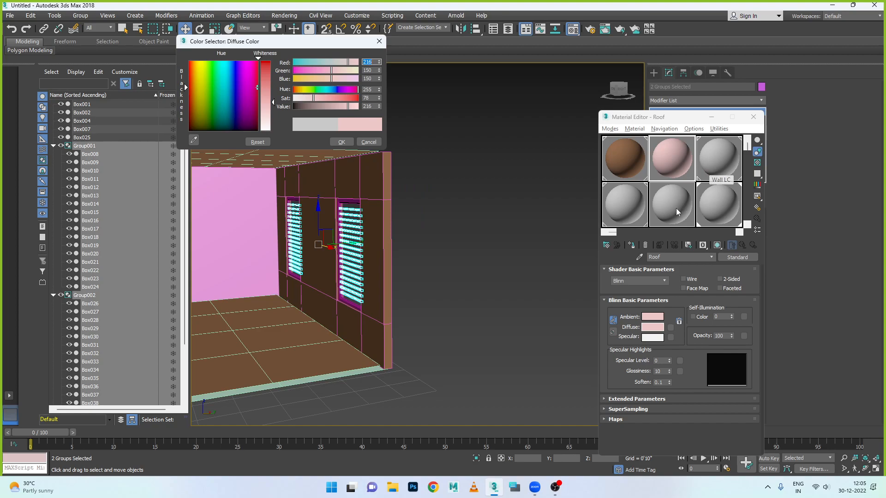
{"action": "left_click", "coordinate": [703, 248]}
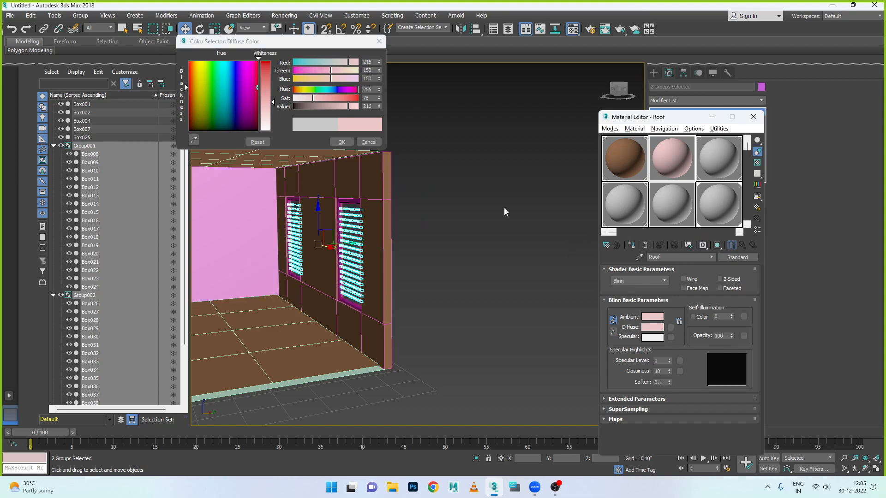
Set the Wall LC material's diffuse color to khaki, about RGB 153, 150, 99, and make the wall material active.
{"action": "left_click", "coordinate": [718, 160]}
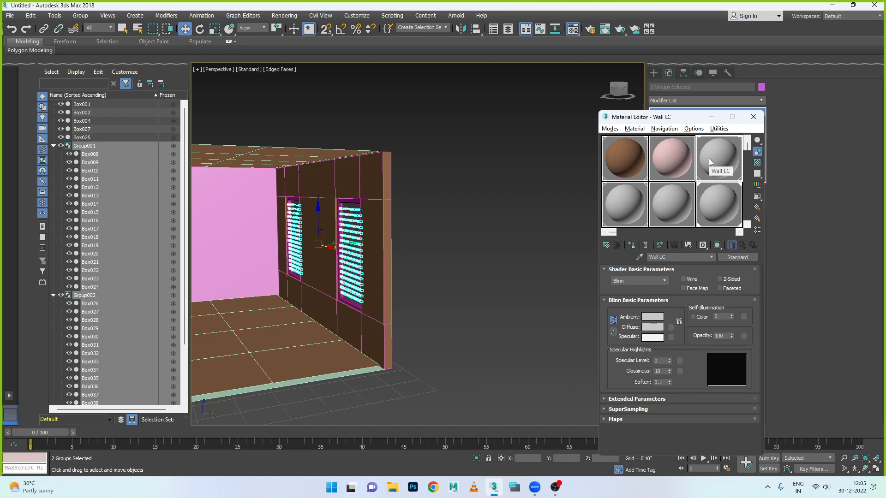
{"action": "left_click", "coordinate": [652, 327]}
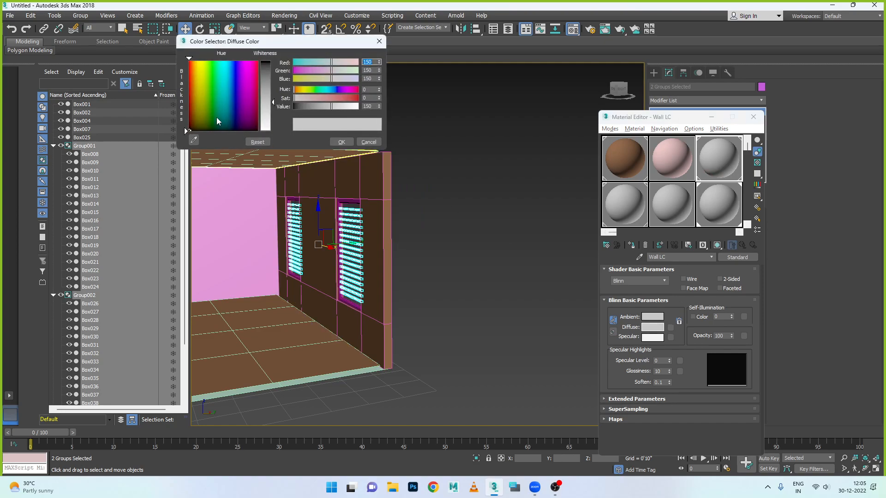
{"action": "left_click_drag", "start_coordinate": [239, 117], "coordinate": [239, 128]}
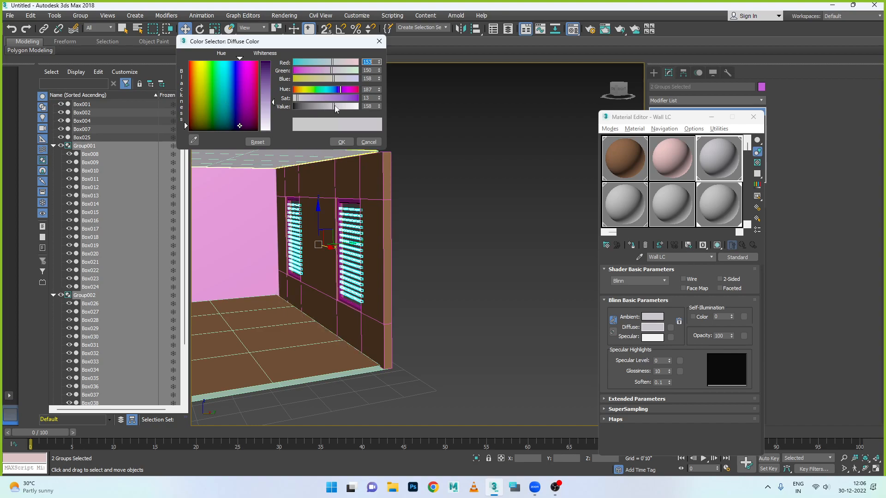
{"action": "left_click_drag", "start_coordinate": [336, 79], "coordinate": [319, 81]}
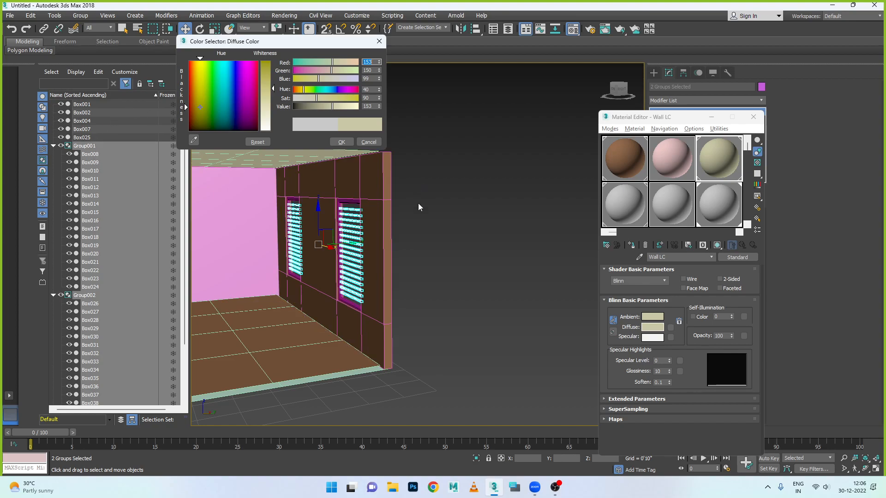
{"action": "left_click", "coordinate": [634, 195]}
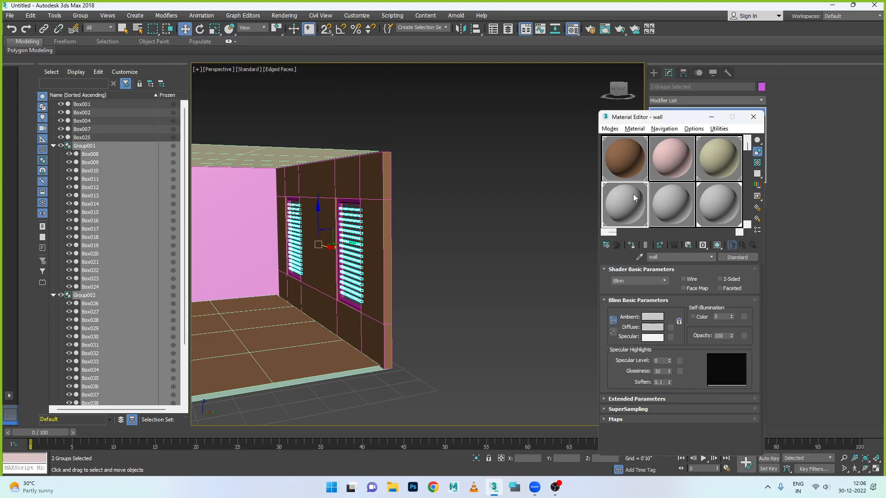
Make the Window Frame material in the fifth sample slot active.
{"action": "left_click", "coordinate": [716, 161]}
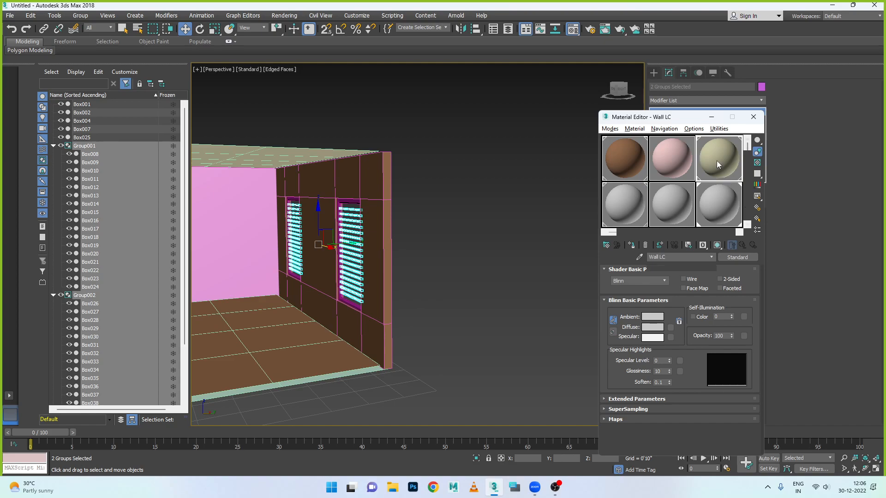
{"action": "left_click", "coordinate": [629, 195]}
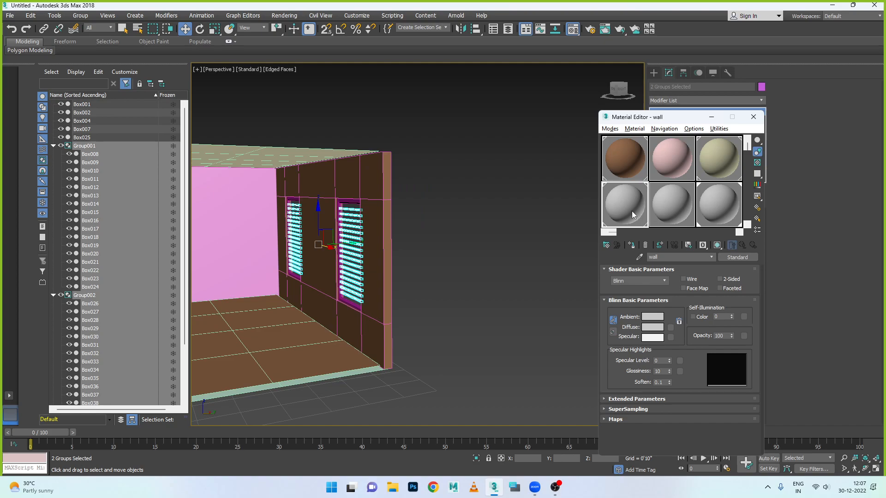
{"action": "left_click", "coordinate": [676, 205]}
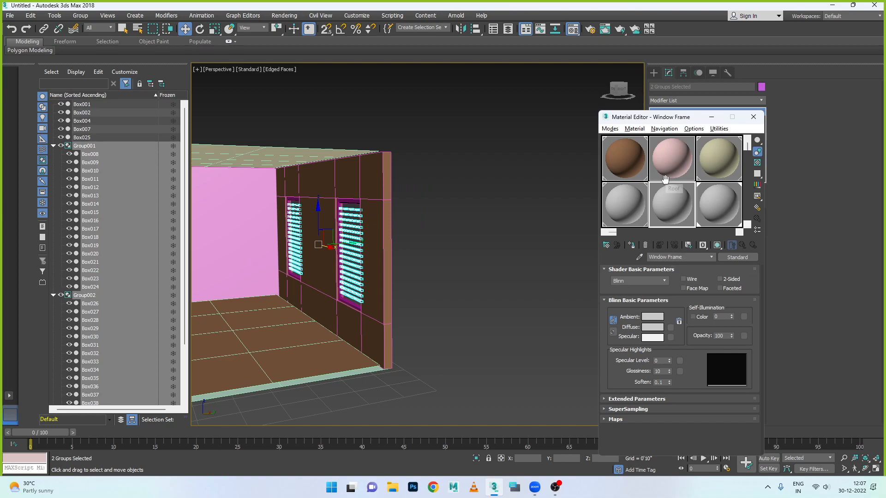
{"action": "left_click", "coordinate": [670, 327]}
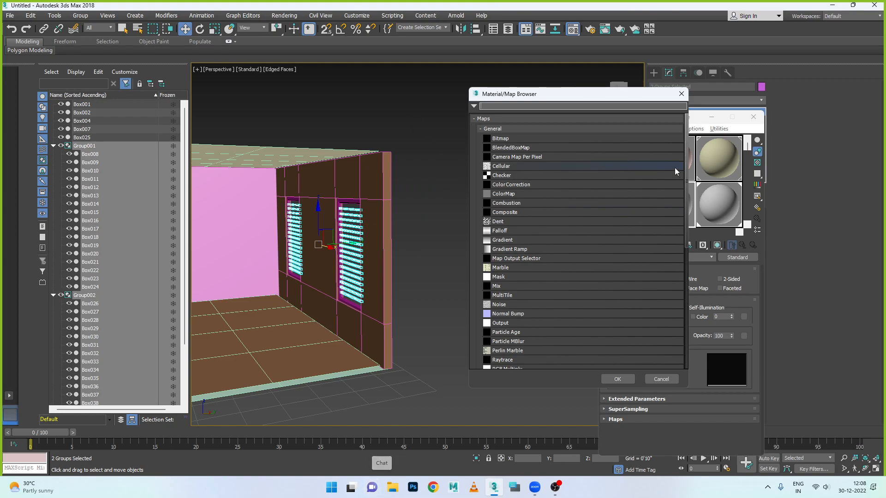
{"action": "left_click_drag", "start_coordinate": [604, 98], "coordinate": [465, 99]}
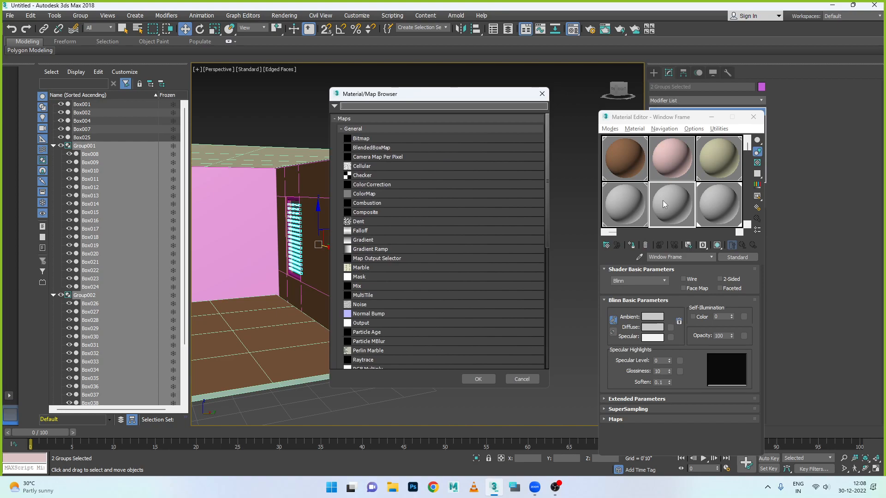
{"action": "left_click", "coordinate": [521, 379]}
Set the Window Frame material's diffuse color to light tan, RGB 207, 150, 78, and deselect the slat groups.
{"action": "left_click", "coordinate": [658, 328]}
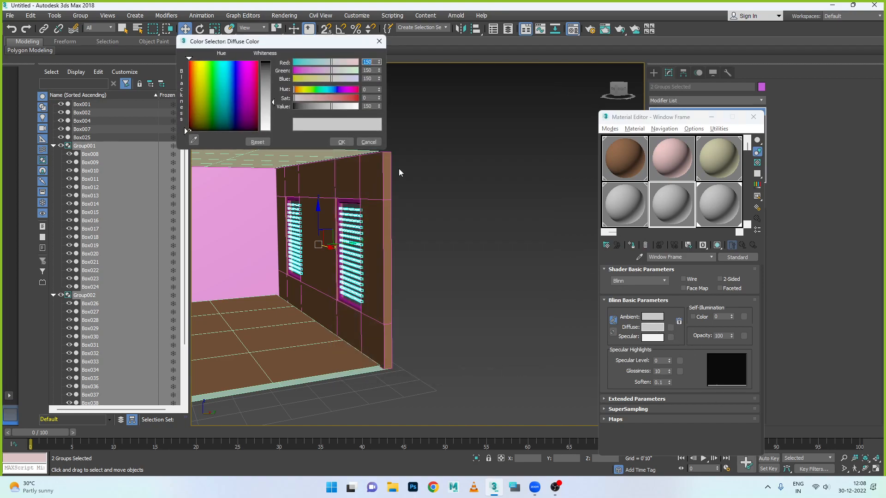
{"action": "mouse_move", "coordinate": [321, 89]}
{"action": "left_mouse_down"}
{"action": "mouse_move", "coordinate": [308, 89]}
{"action": "mouse_move", "coordinate": [316, 82]}
{"action": "left_mouse_up"}
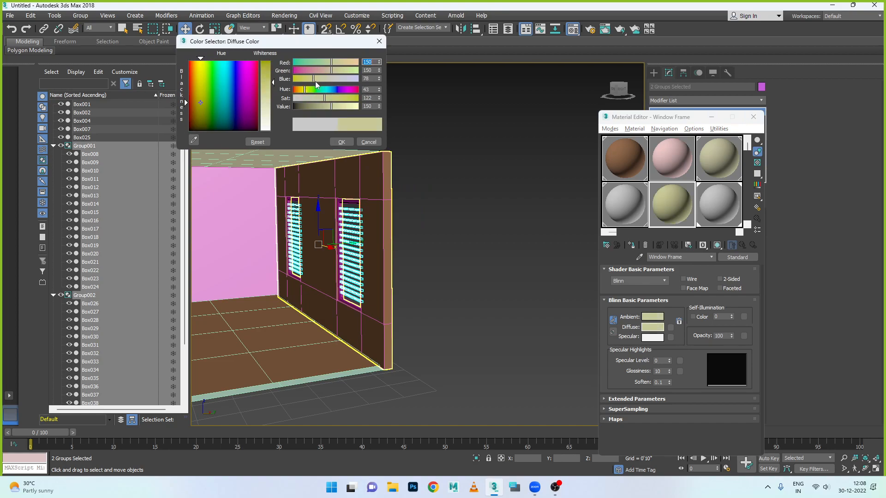
{"action": "left_click", "coordinate": [346, 62]}
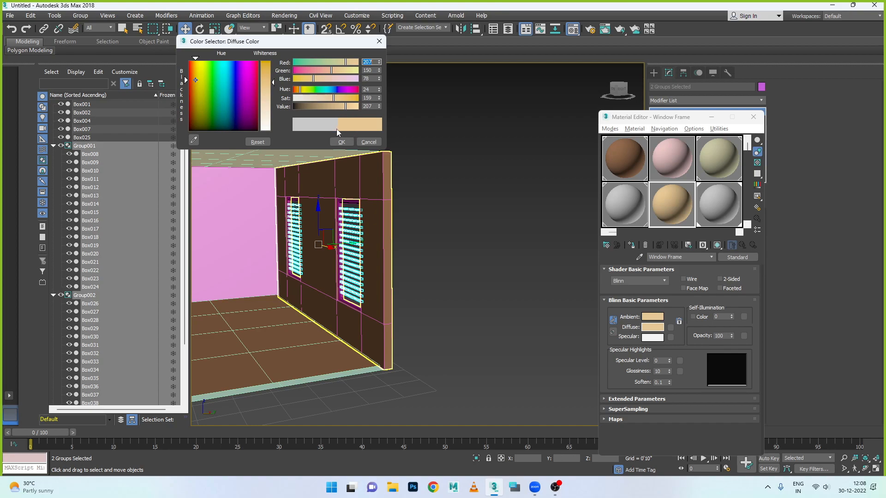
{"action": "left_click", "coordinate": [335, 144]}
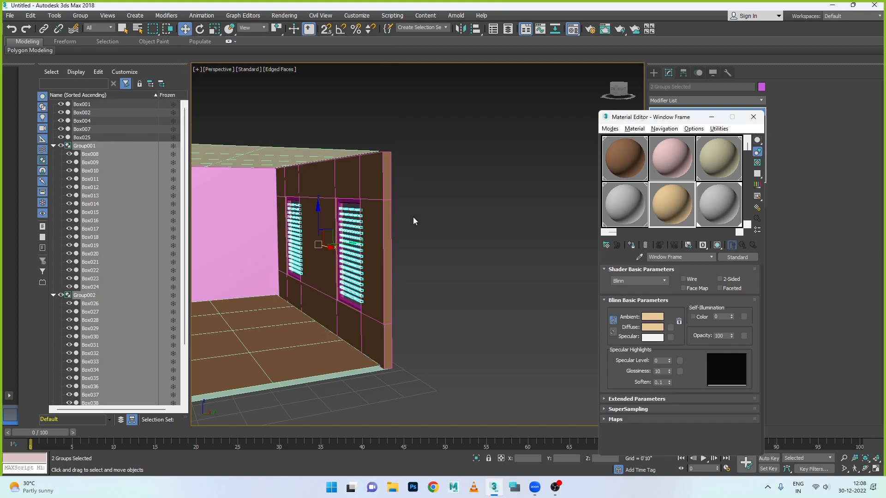
{"action": "left_click", "coordinate": [421, 292]}
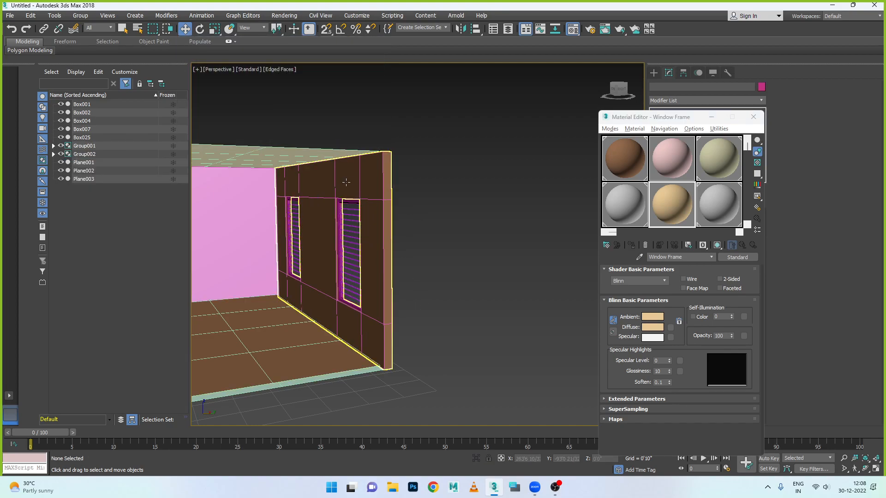
{"action": "scroll", "coordinate": [326, 179], "scroll_direction": "down", "scroll_amount": 2}
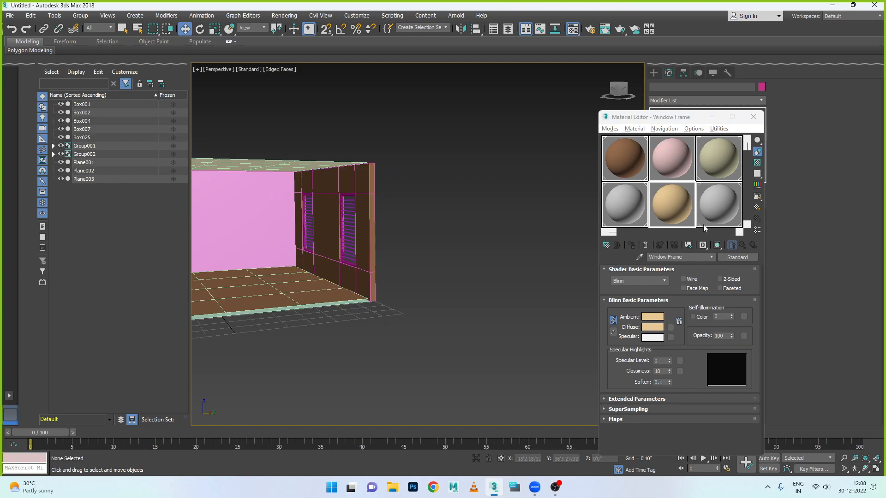
Make the Window Grill material active, open its diffuse color for editing and close the Zoom window.
{"action": "left_click", "coordinate": [718, 213]}
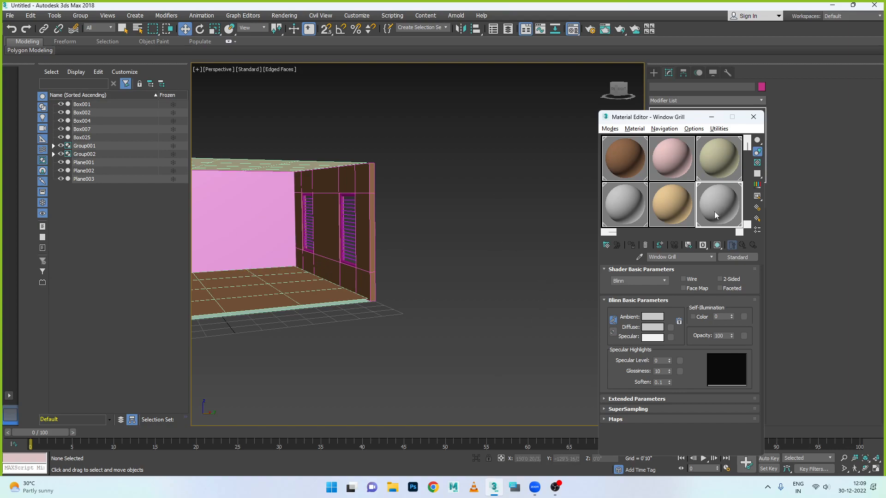
{"action": "left_click", "coordinate": [657, 328]}
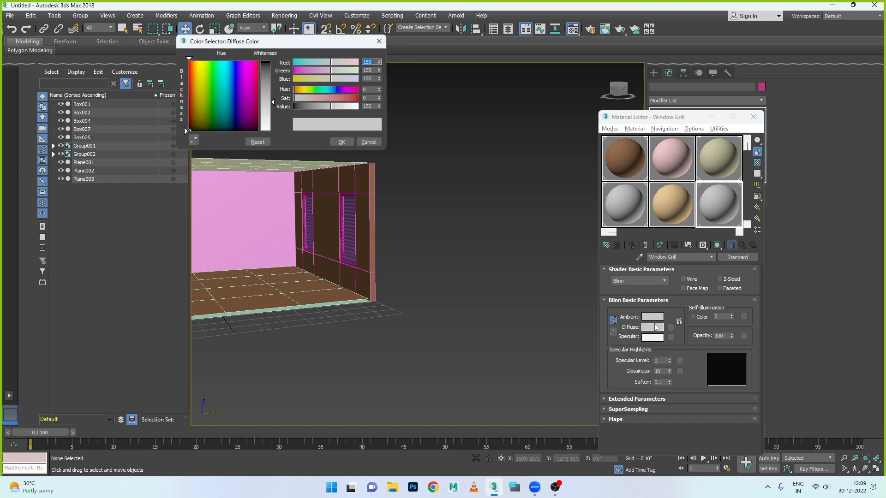
{"action": "left_click", "coordinate": [555, 176]}
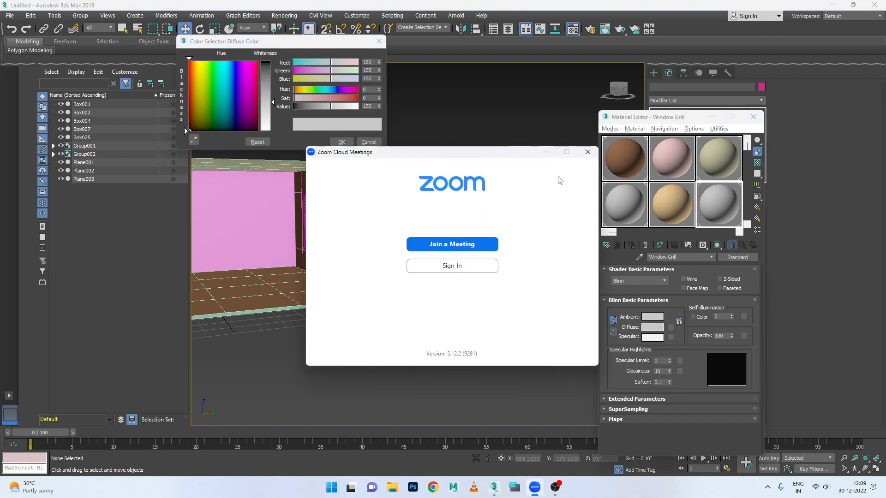
{"action": "left_click", "coordinate": [587, 152]}
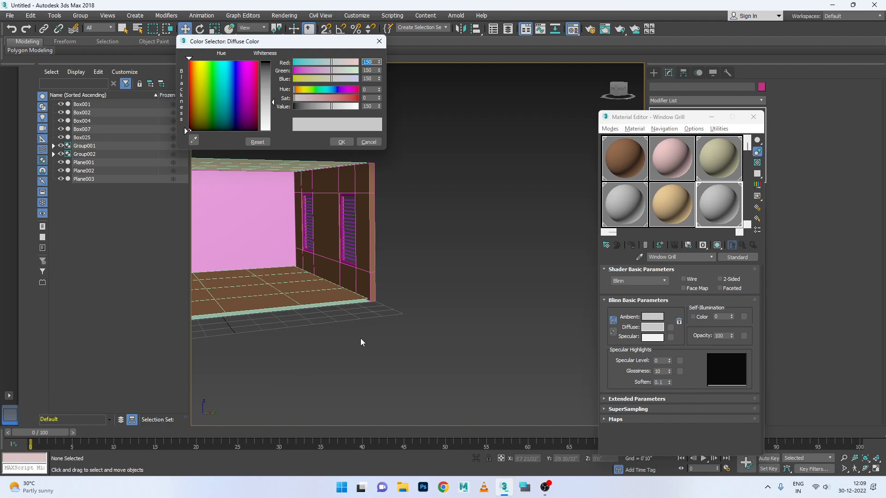
{"action": "left_click", "coordinate": [649, 331]}
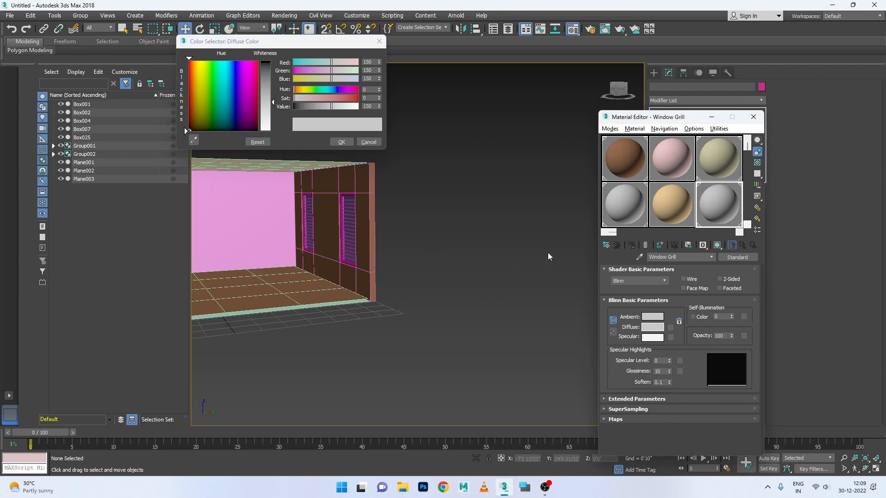
Try a near-white diffuse color, about RGB 227, 226, 225, on the Window Grill material.
{"action": "left_click_drag", "start_coordinate": [263, 101], "coordinate": [268, 124]}
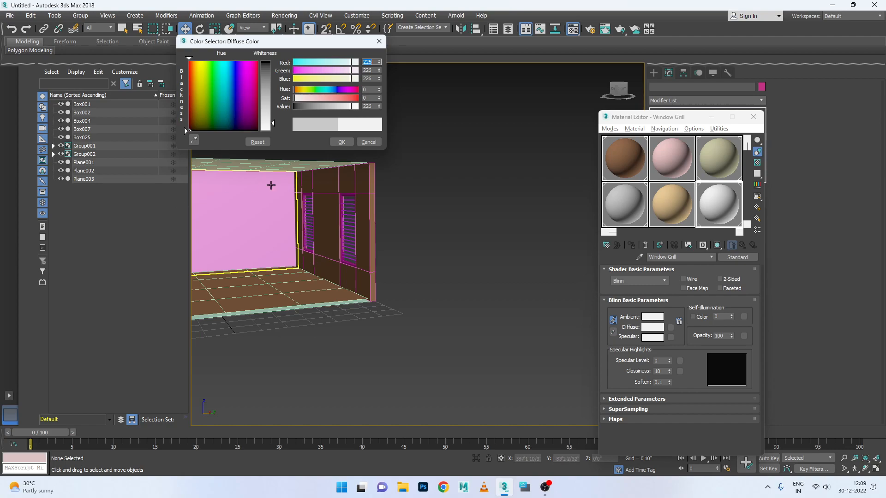
{"action": "left_click", "coordinate": [718, 216]}
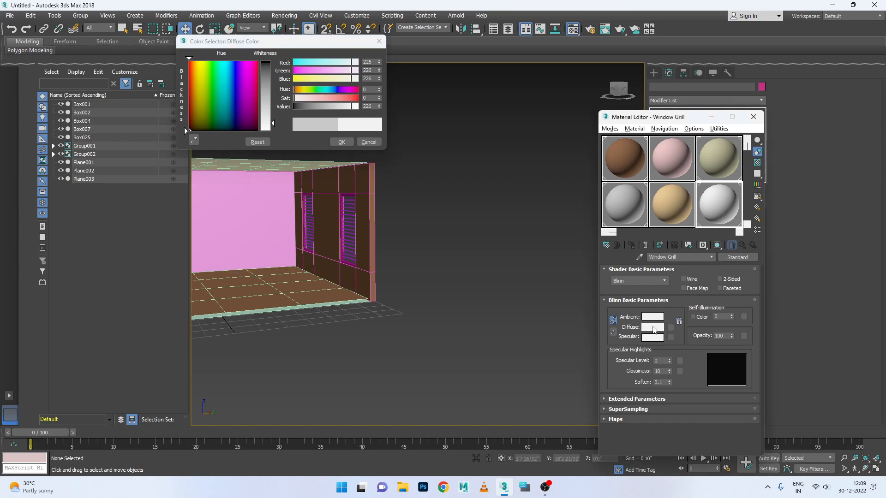
{"action": "left_click", "coordinate": [241, 90]}
{"action": "left_click_drag", "start_coordinate": [200, 133], "coordinate": [191, 128]}
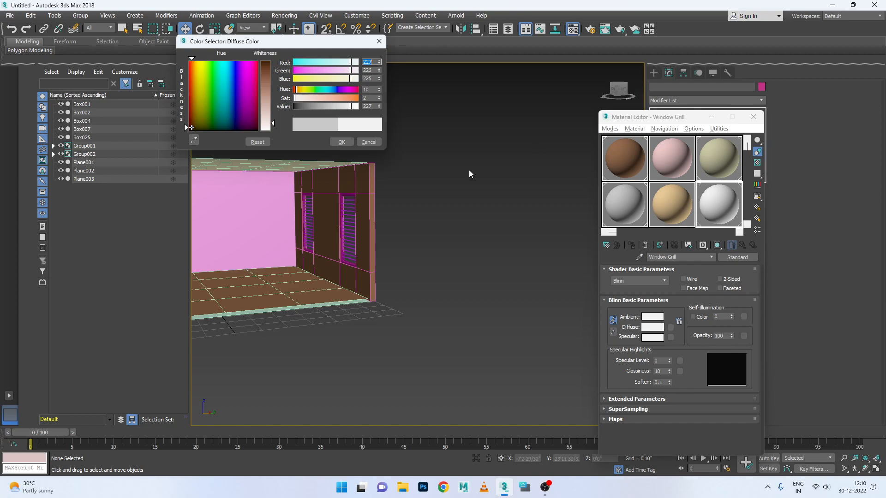
{"action": "left_click", "coordinate": [709, 204]}
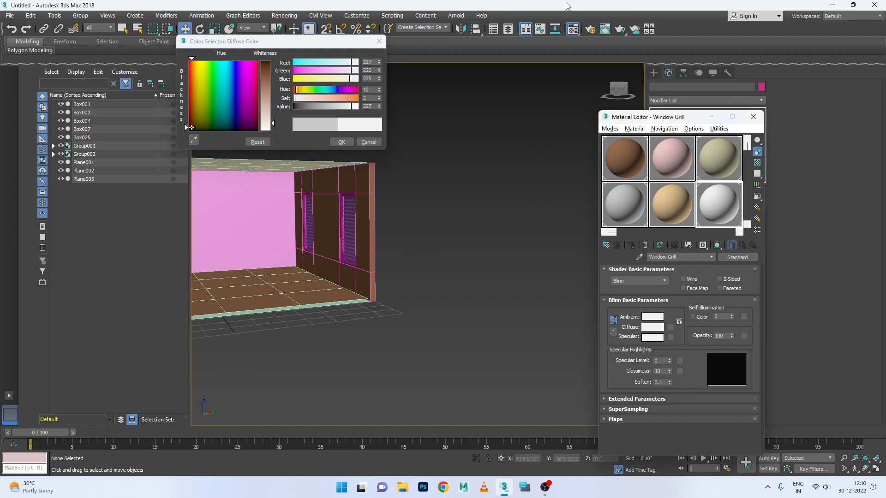
Darken the Window Grill material's diffuse color to near-black, about RGB 16, 16, 15, and accept it.
{"action": "left_click", "coordinate": [272, 103]}
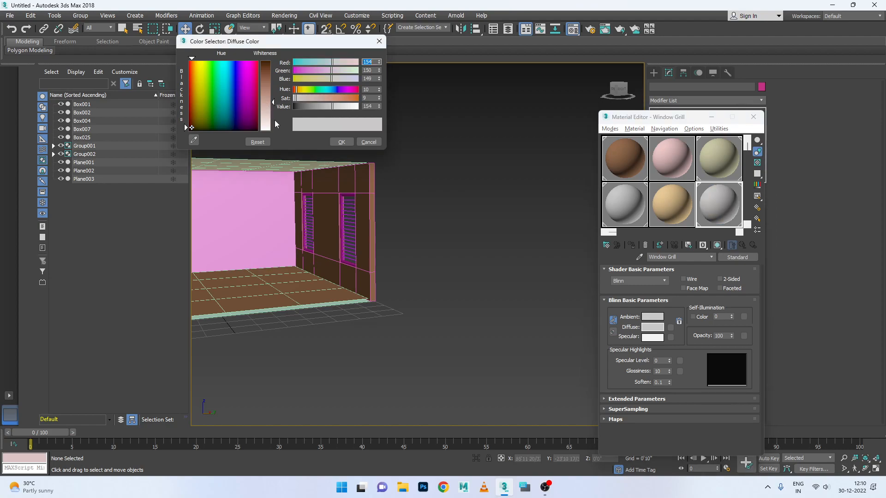
{"action": "left_click", "coordinate": [298, 107]}
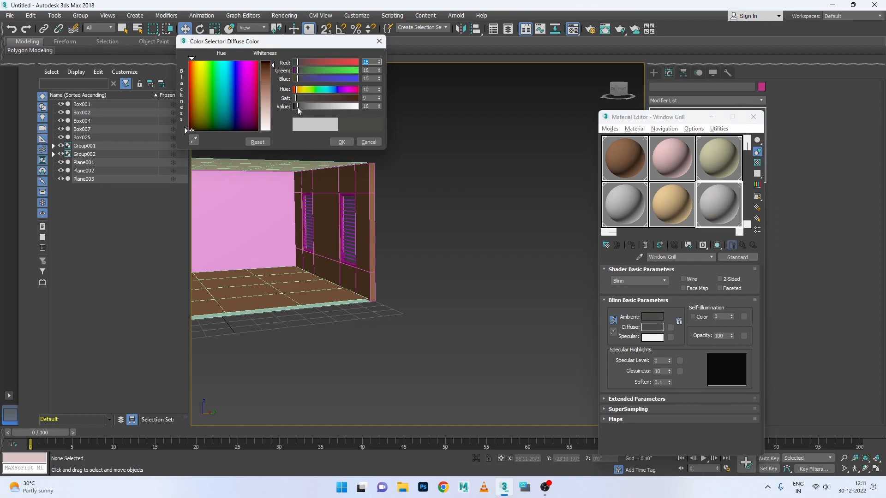
{"action": "left_click", "coordinate": [343, 142]}
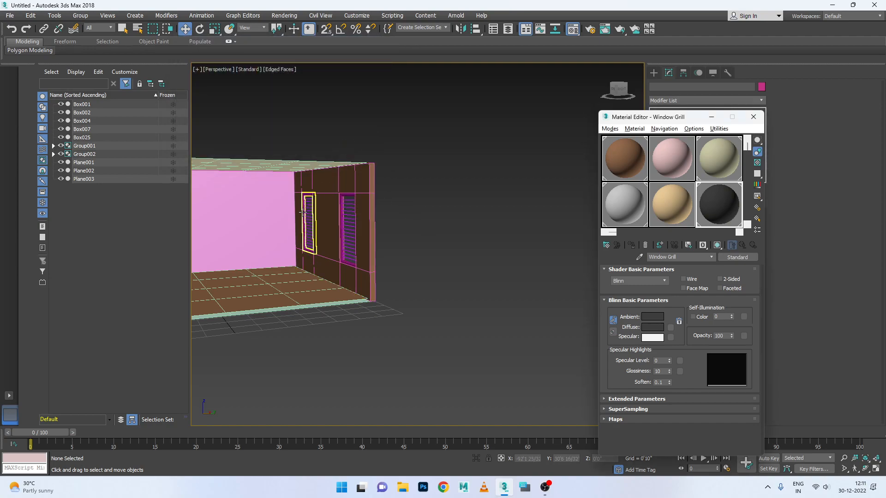
Select all objects, frame them in the perspective view and examine the colored room from several angles.
{"action": "scroll", "coordinate": [303, 209], "scroll_direction": "down", "scroll_amount": 5}
{"action": "key", "text": "ctrl+a"}
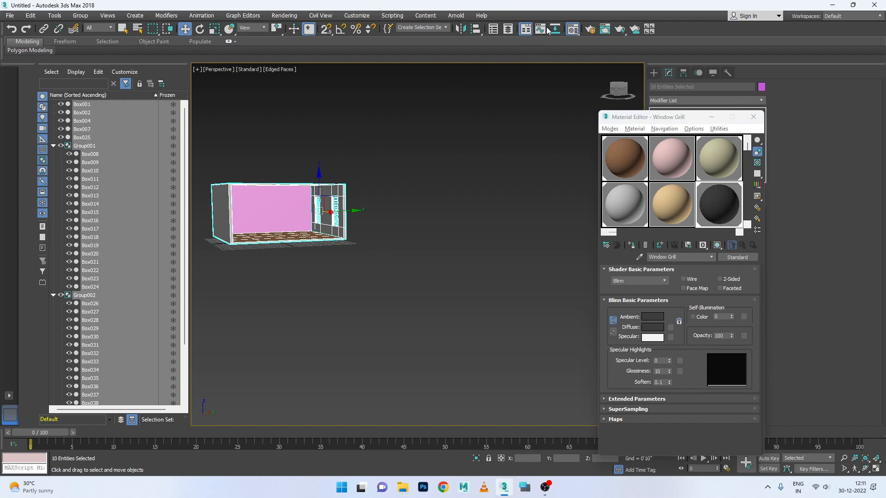
{"action": "key", "text": "z"}
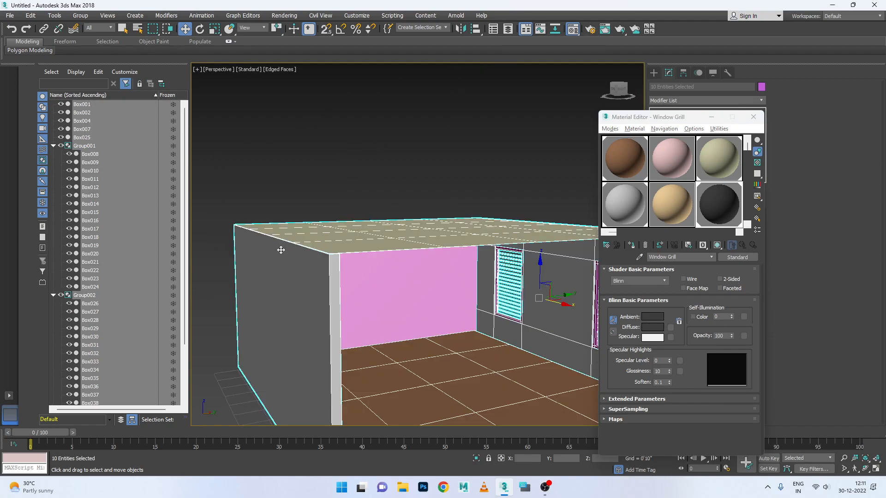
{"action": "scroll", "coordinate": [271, 233], "scroll_direction": "up", "scroll_amount": 3}
{"action": "scroll", "coordinate": [282, 247], "scroll_direction": "up", "scroll_amount": 4}
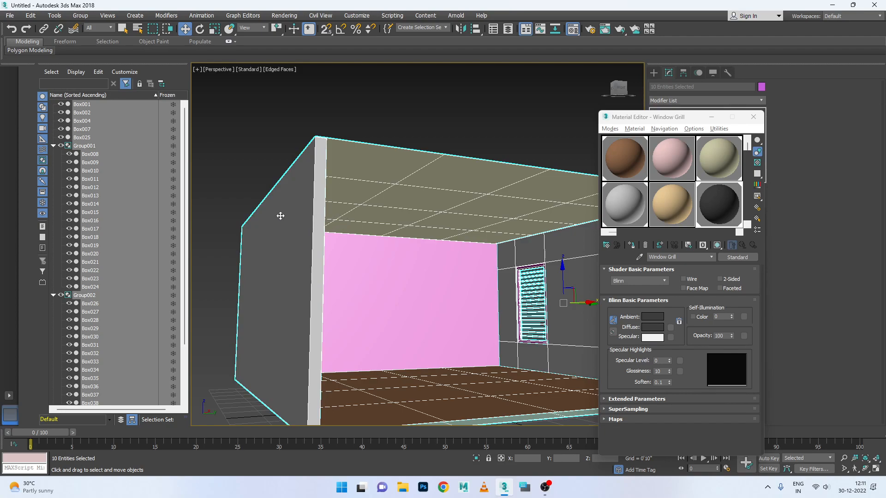
{"action": "scroll", "coordinate": [364, 101], "scroll_direction": "down", "scroll_amount": 5}
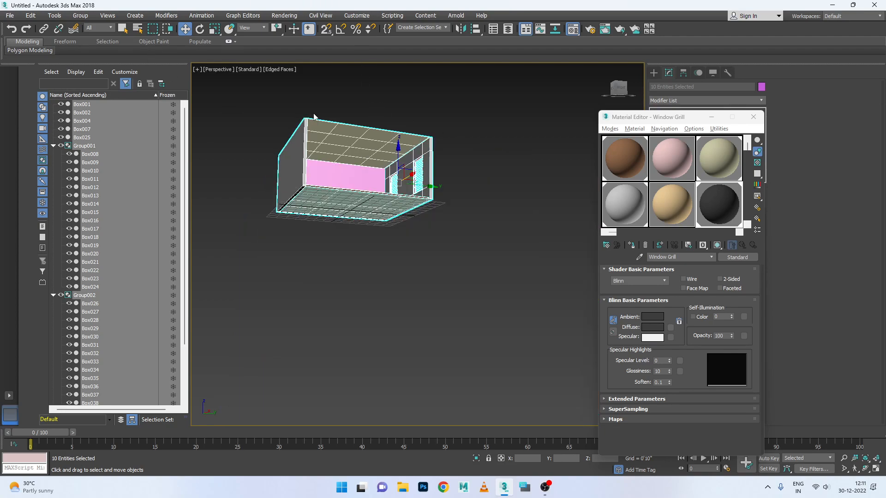
{"action": "scroll", "coordinate": [332, 152], "scroll_direction": "up", "scroll_amount": 6}
{"action": "scroll", "coordinate": [332, 151], "scroll_direction": "down", "scroll_amount": 4}
{"action": "middle_click_drag", "start_coordinate": [341, 174], "coordinate": [350, 209], "text": "alt"}
{"action": "scroll", "coordinate": [353, 213], "scroll_direction": "up", "scroll_amount": 3}
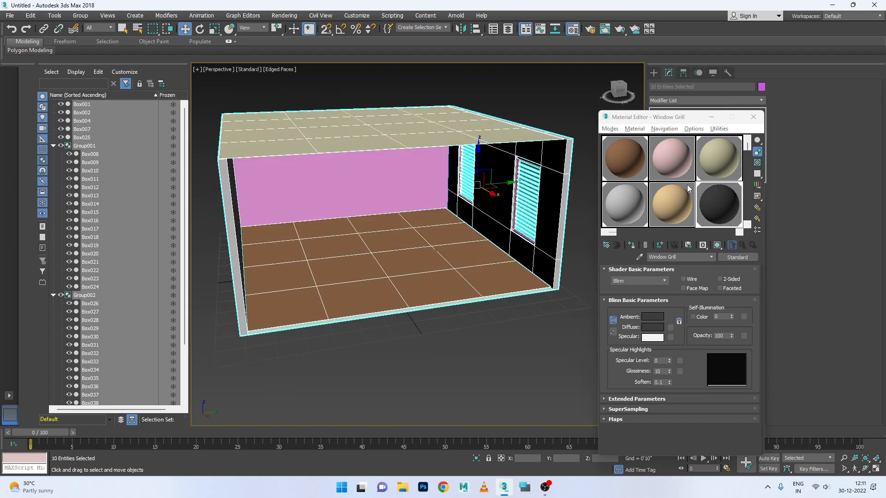
Start adding a Bitmap map to the Floor material's diffuse color, with the image file dialog listing all file types.
{"action": "left_click", "coordinate": [620, 179]}
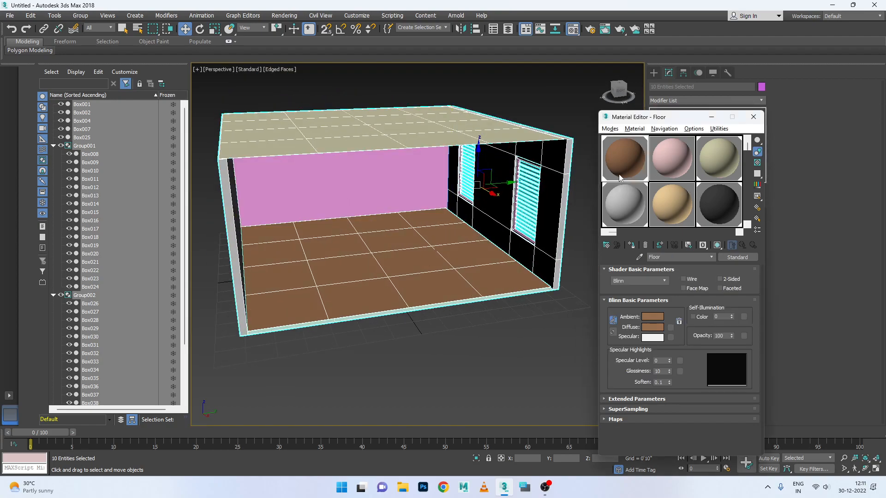
{"action": "left_click", "coordinate": [670, 327]}
{"action": "double_click", "coordinate": [361, 139]}
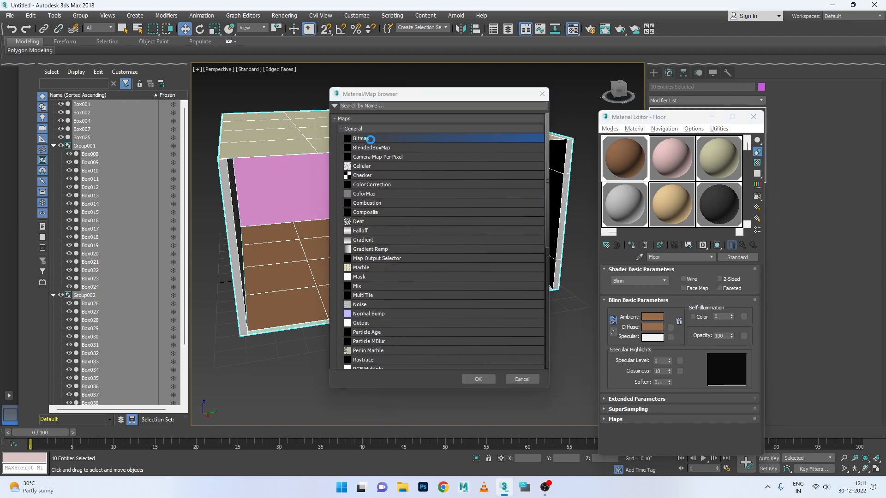
{"action": "scroll", "coordinate": [151, 132], "scroll_direction": "down", "scroll_amount": 5}
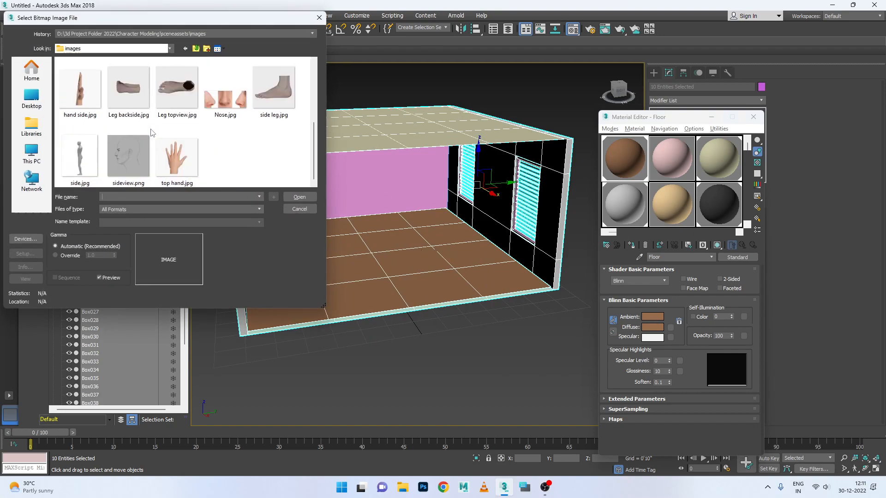
{"action": "left_click", "coordinate": [221, 210]}
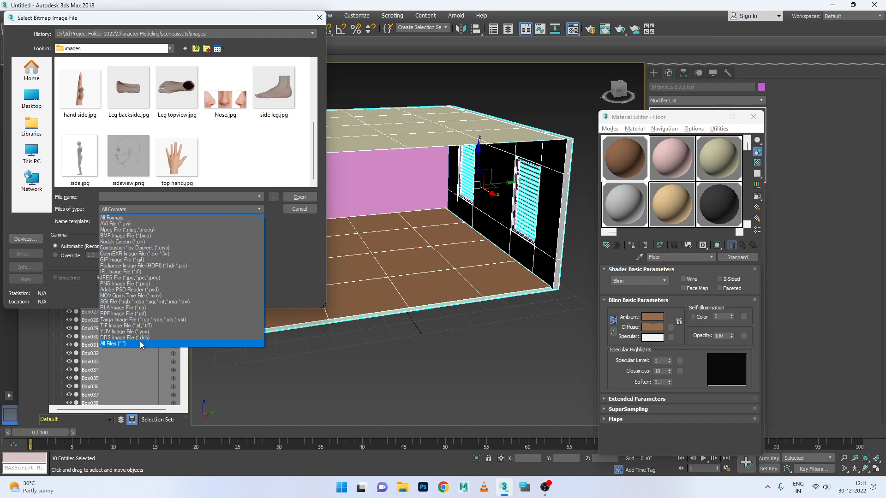
{"action": "left_click", "coordinate": [140, 343]}
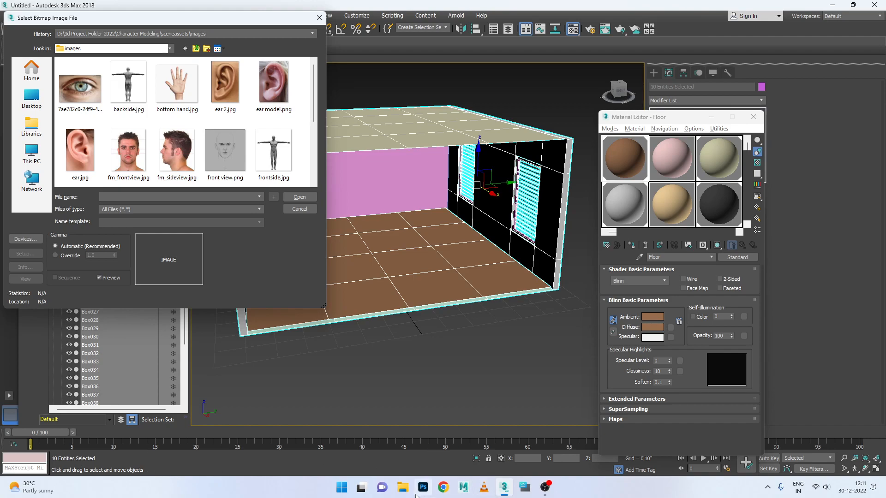
Switch to File Explorer and browse to the 3d Project Folder 2022 folder on New Volume (D:), comparing it with the bitmap dialog.
{"action": "left_click", "coordinate": [402, 488]}
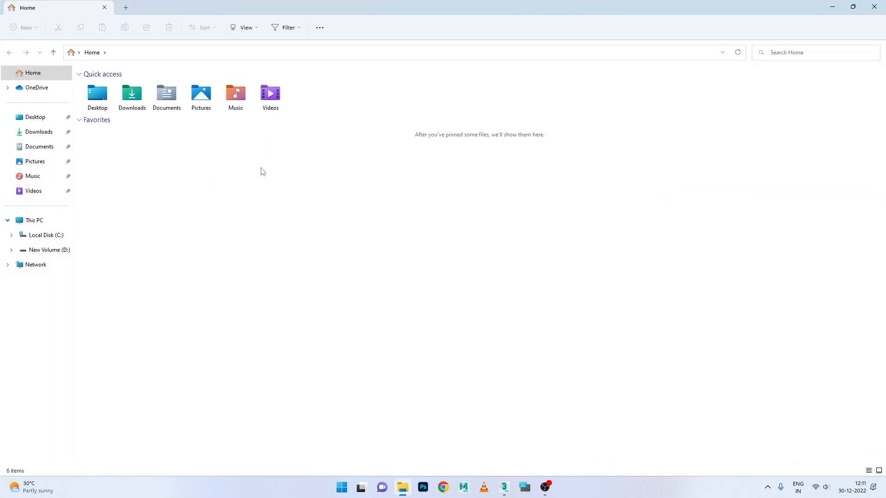
{"action": "left_click", "coordinate": [67, 251]}
{"action": "double_click", "coordinate": [119, 107]}
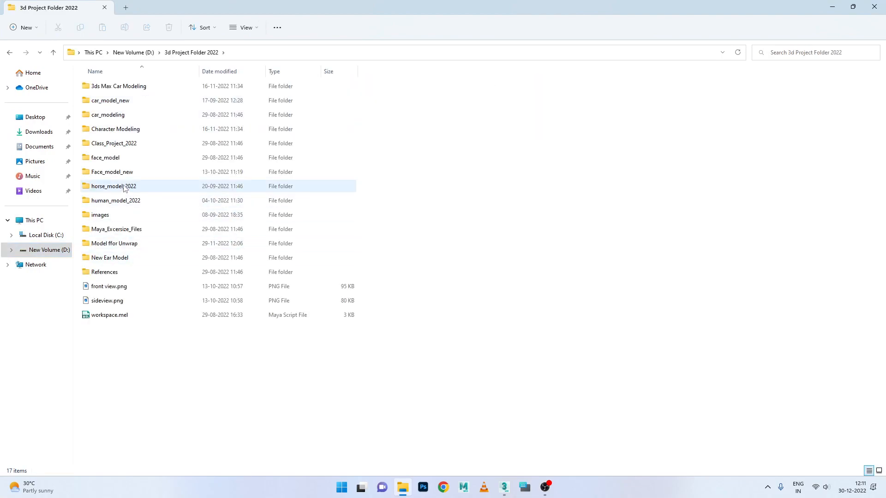
{"action": "left_click", "coordinate": [505, 492]}
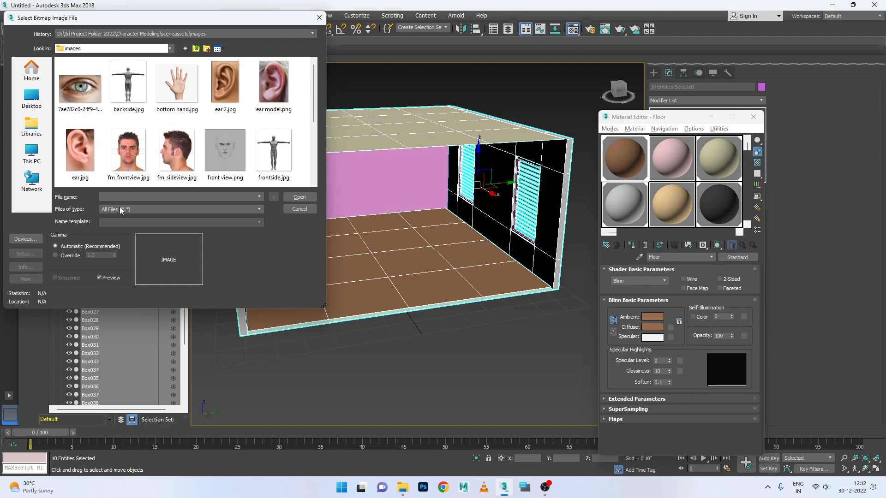
{"action": "left_click", "coordinate": [403, 487]}
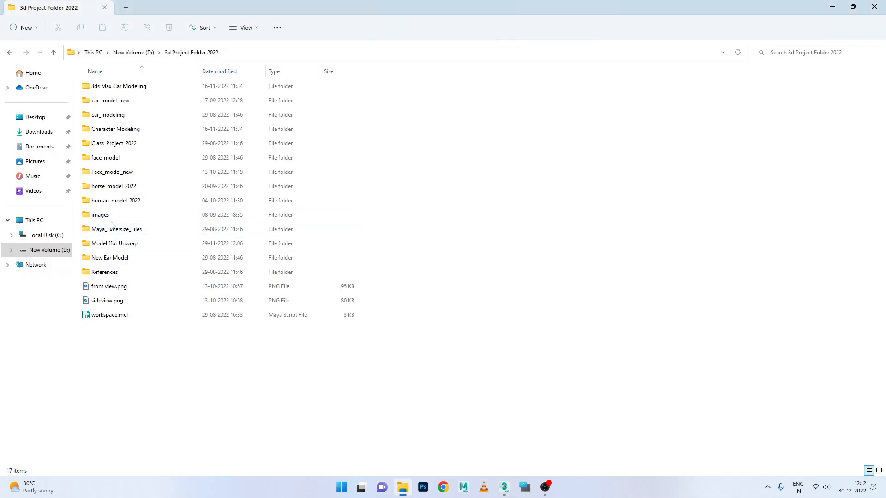
Look for texture images in the project folders, including the sceneassets images folder of 3ds Max Car Modeling, and minimize File Explorer.
{"action": "left_click", "coordinate": [118, 130]}
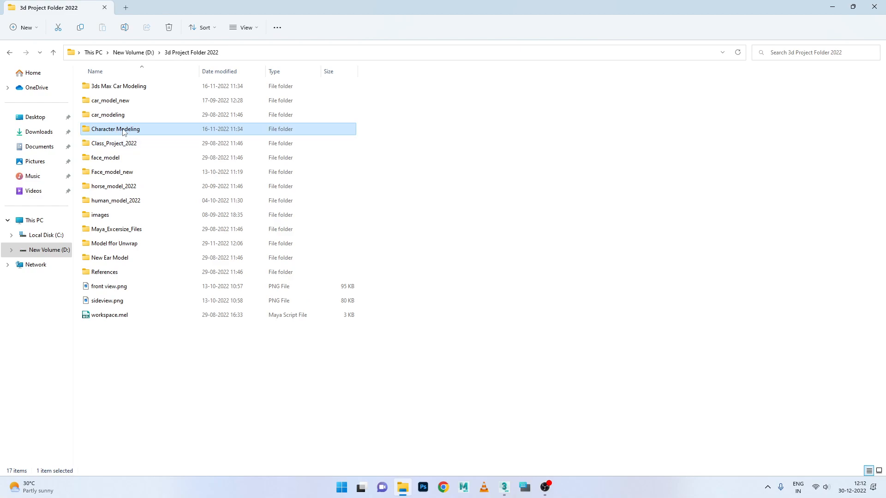
{"action": "left_click", "coordinate": [124, 132]}
{"action": "left_click", "coordinate": [9, 52]}
{"action": "double_click", "coordinate": [95, 121]}
{"action": "double_click", "coordinate": [113, 86]}
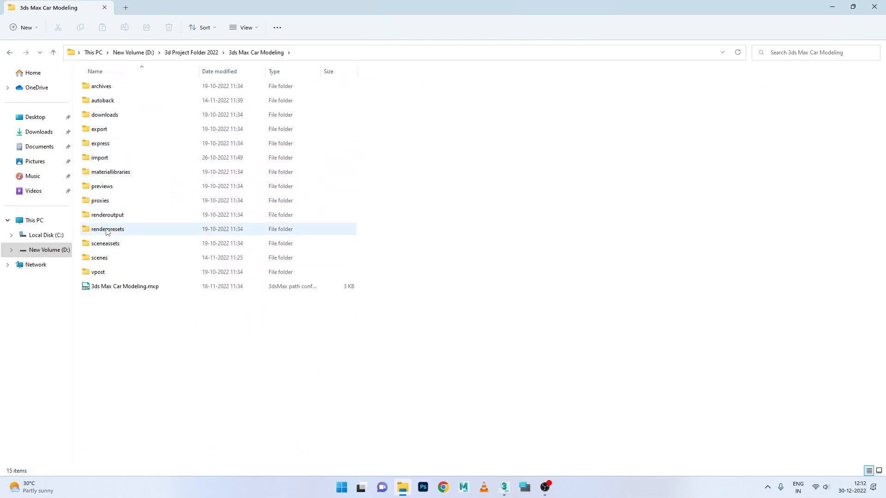
{"action": "double_click", "coordinate": [106, 243]}
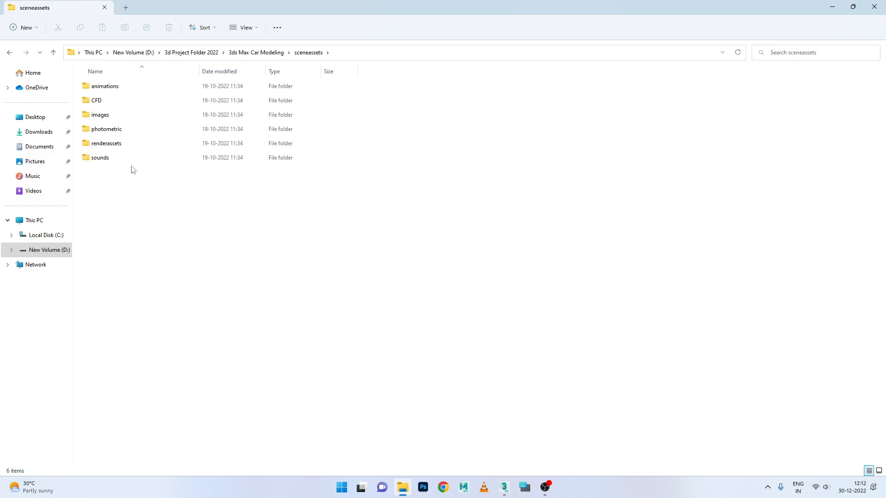
{"action": "double_click", "coordinate": [104, 115]}
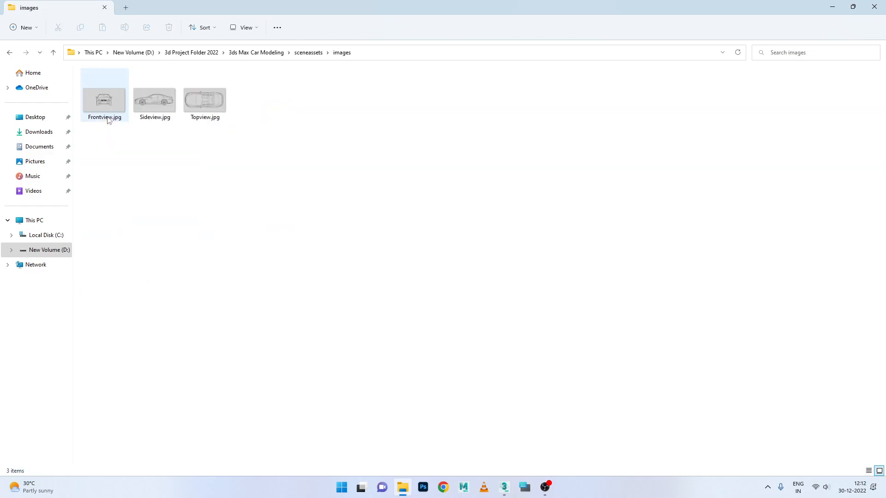
{"action": "left_click", "coordinate": [10, 52]}
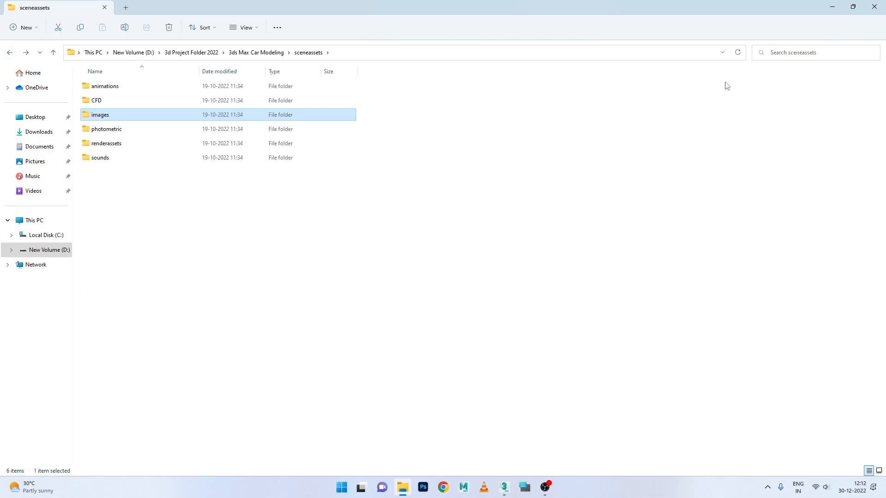
{"action": "left_click", "coordinate": [831, 7]}
Switch to Chrome, restore the previous pages and search Google for "texture" in a new tab.
{"action": "left_click", "coordinate": [442, 487]}
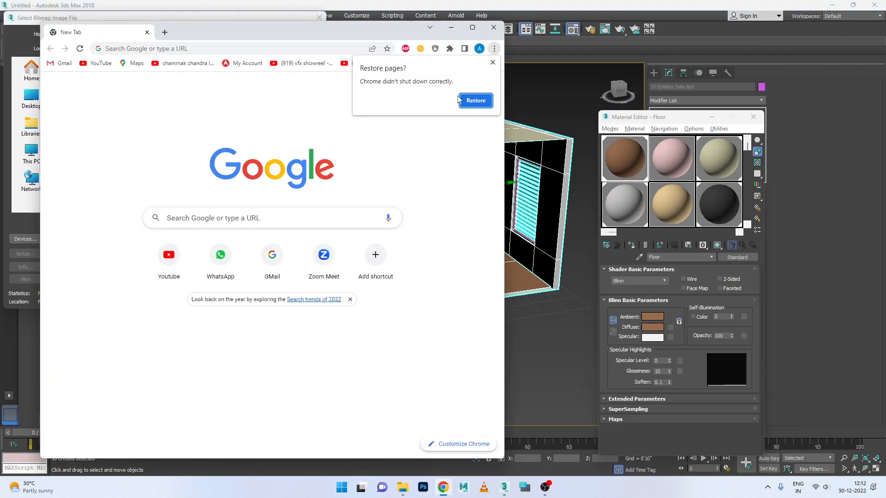
{"action": "left_click", "coordinate": [461, 101]}
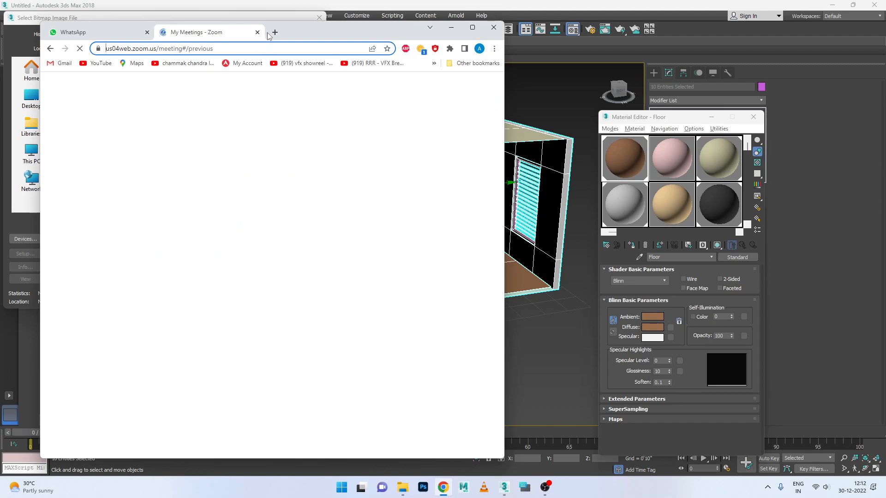
{"action": "left_click", "coordinate": [276, 33]}
{"action": "left_click", "coordinate": [249, 224]}
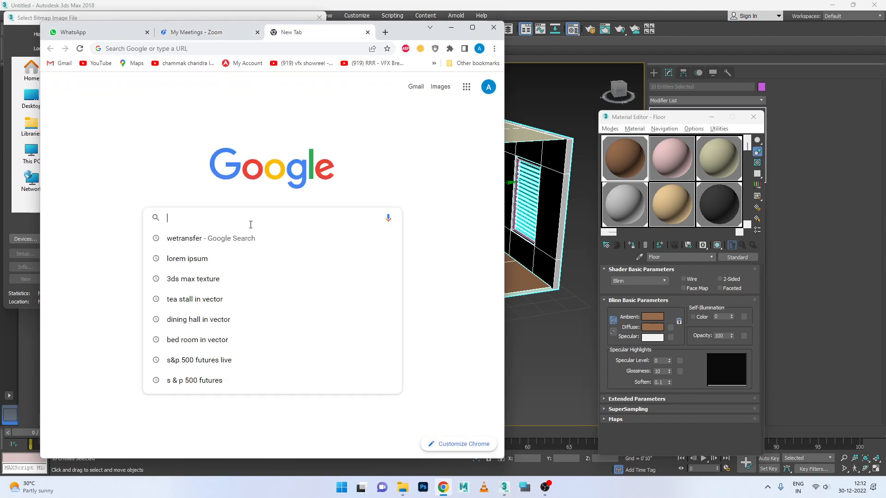
{"action": "type", "text": "texture"}
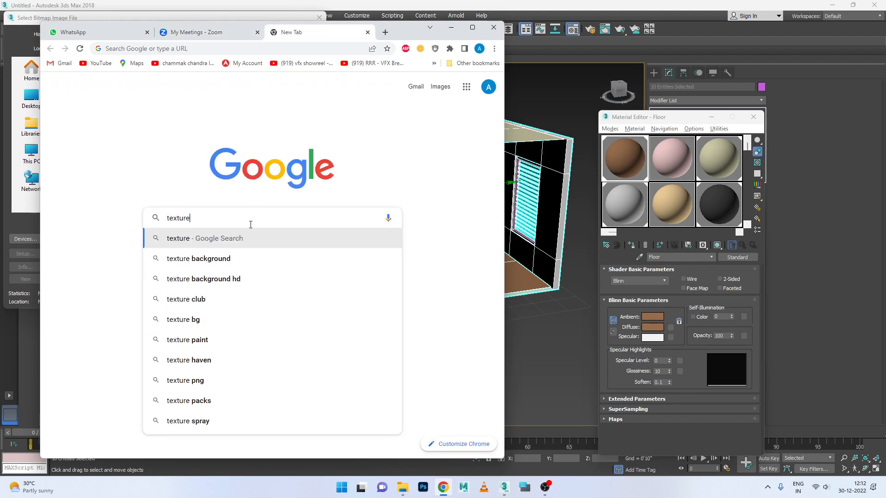
{"action": "key", "text": "Return"}
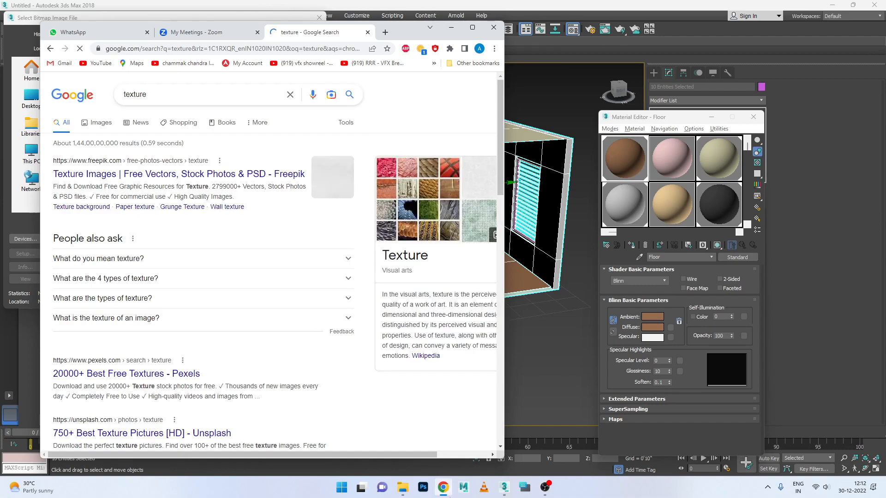
{"action": "left_click", "coordinate": [442, 488]}
{"action": "left_click", "coordinate": [441, 489]}
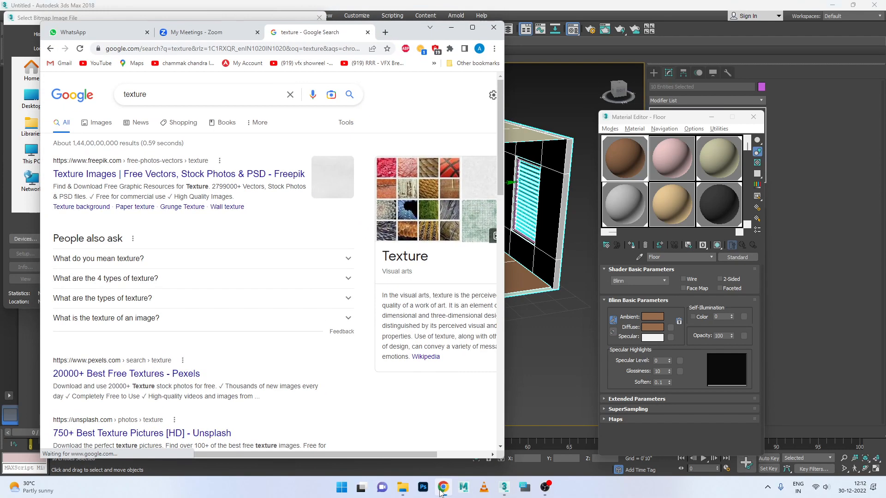
Start the 3DS Max Batch KPHB meeting from the previous meetings in Zoom.
{"action": "left_click", "coordinate": [199, 35]}
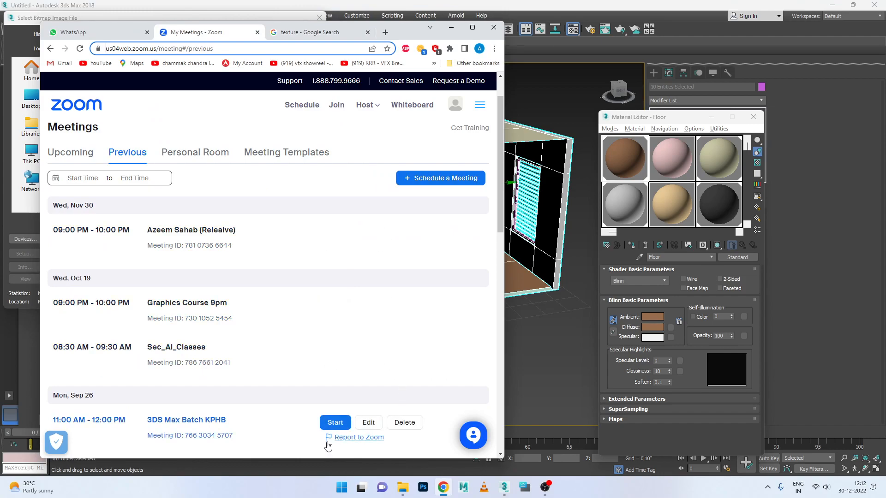
{"action": "left_click", "coordinate": [329, 437]}
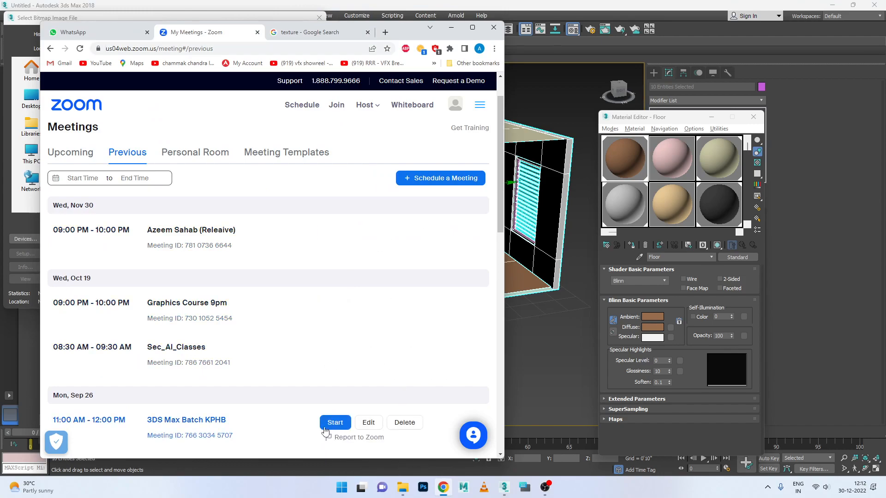
{"action": "left_click", "coordinate": [335, 422]}
Send the message "Join again" to the 3Ds MAX- New M/W/F-11am group in WhatsApp.
{"action": "left_click", "coordinate": [94, 31]}
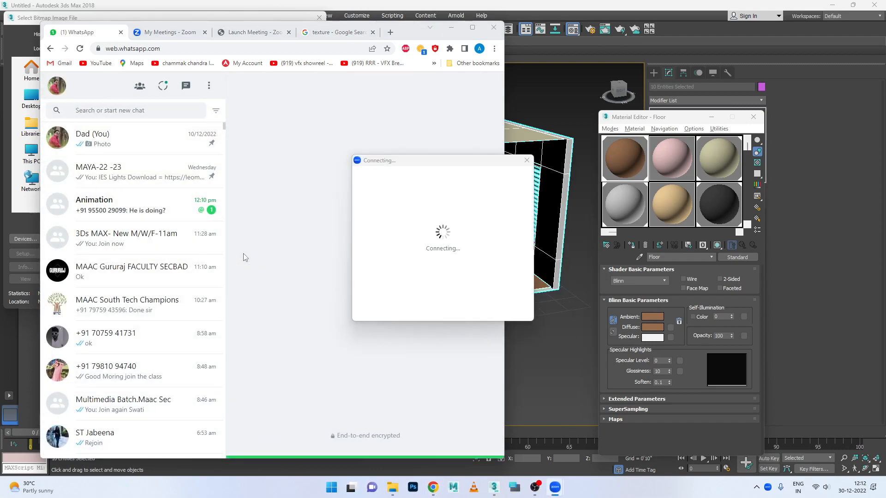
{"action": "left_click", "coordinate": [149, 209]}
{"action": "left_click", "coordinate": [138, 171]}
{"action": "left_click", "coordinate": [139, 238]}
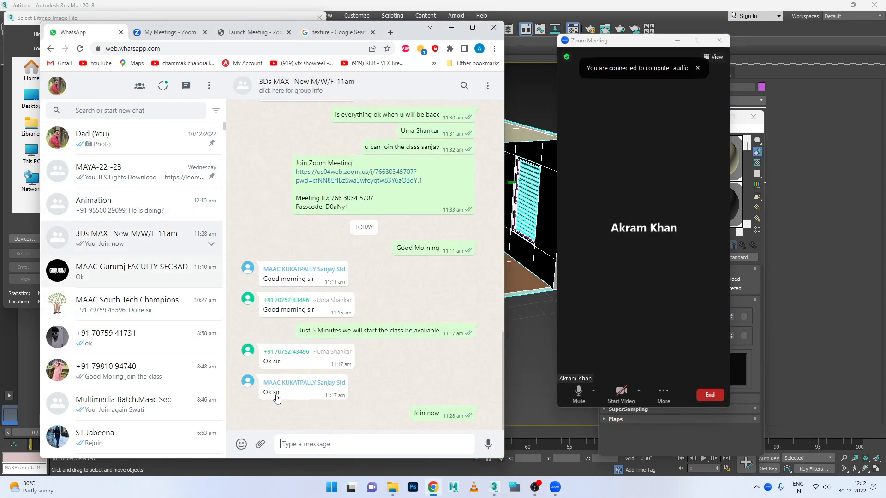
{"action": "type", "text": "Join again"}
{"action": "key", "text": "Return"}
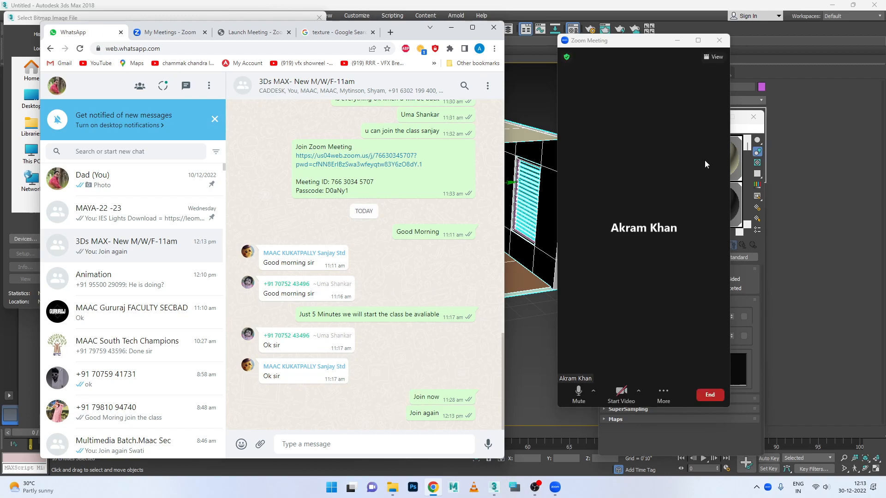
Share the entire screen in the Zoom meeting and admit the waiting participants.
{"action": "left_click", "coordinate": [673, 66]}
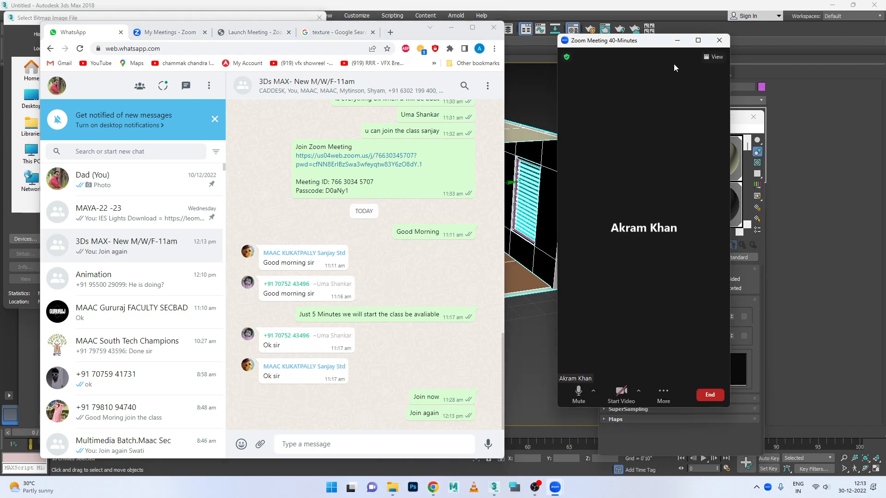
{"action": "left_click", "coordinate": [698, 41]}
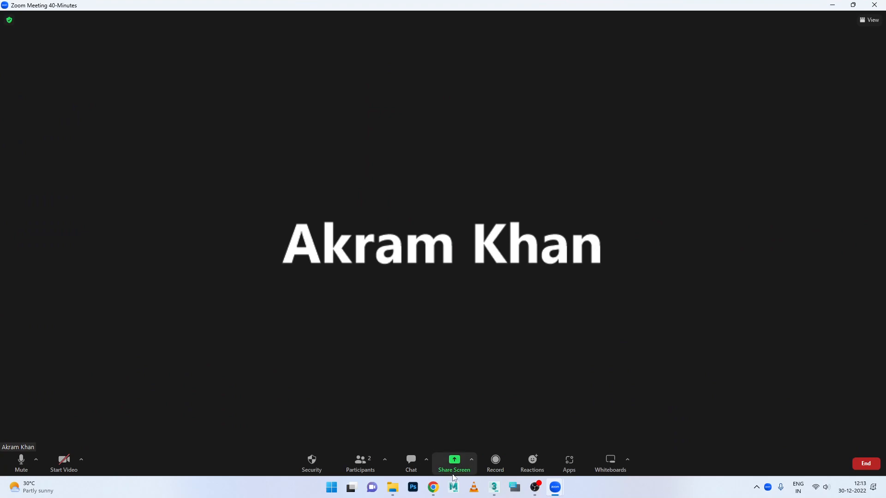
{"action": "left_click", "coordinate": [453, 467]}
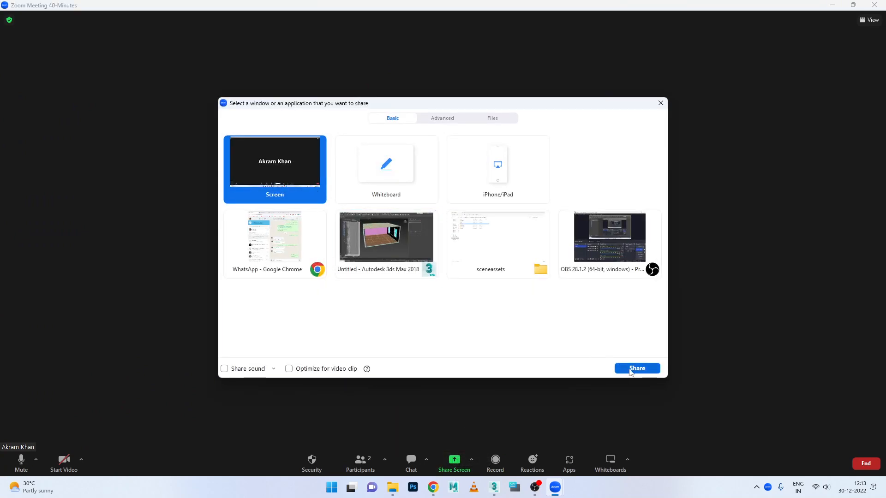
{"action": "left_click", "coordinate": [635, 367]}
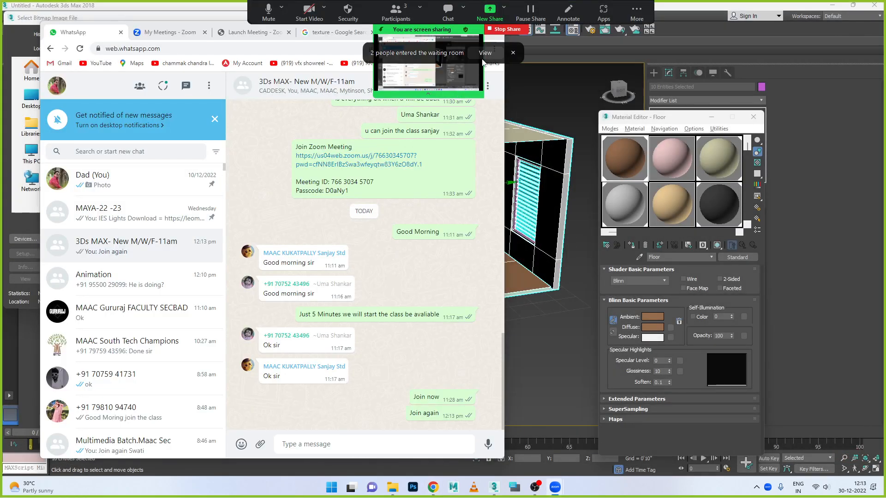
{"action": "left_click", "coordinate": [404, 15]}
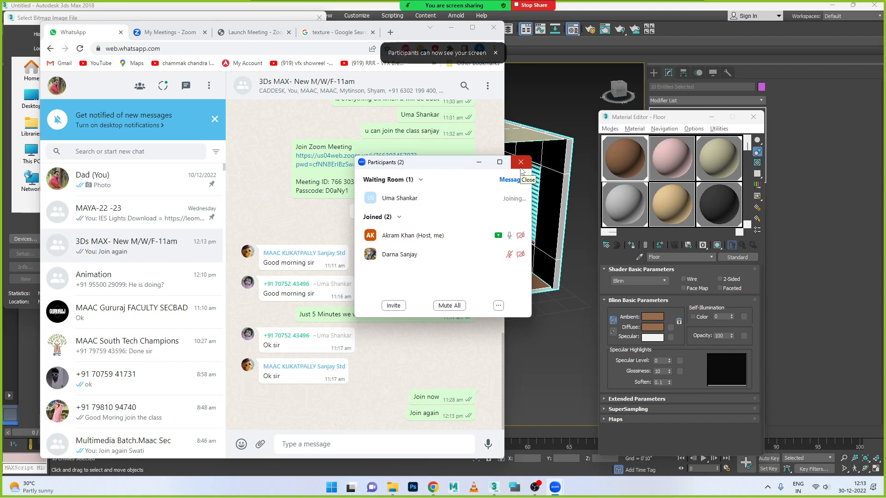
{"action": "left_click", "coordinate": [521, 163]}
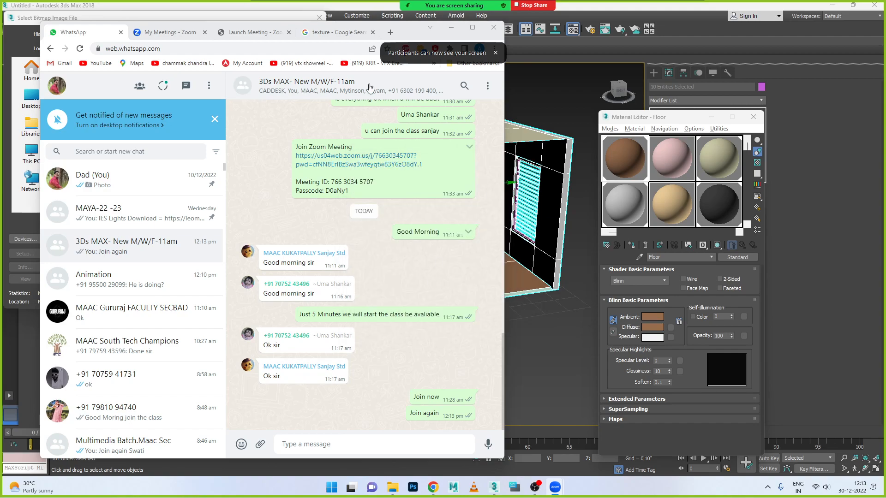
Search Google for "Floor Texture" in the maximized browser window and look over the image results.
{"action": "left_click", "coordinate": [450, 28]}
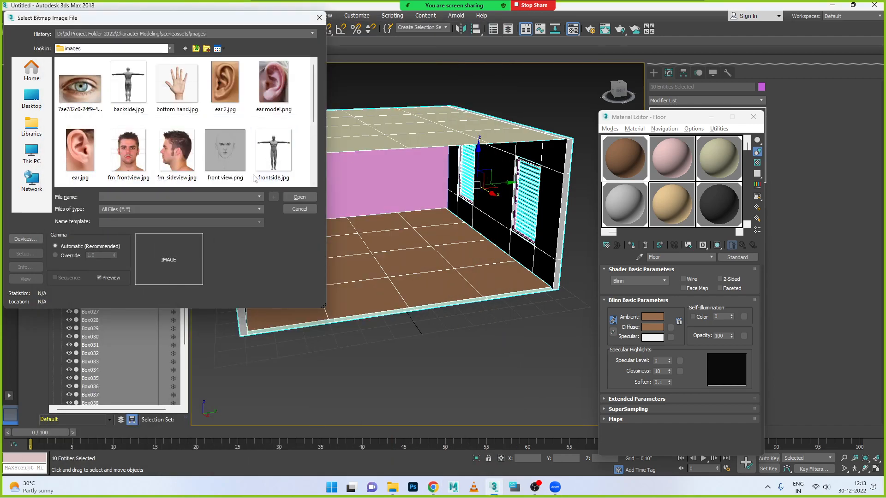
{"action": "left_click", "coordinate": [433, 487]}
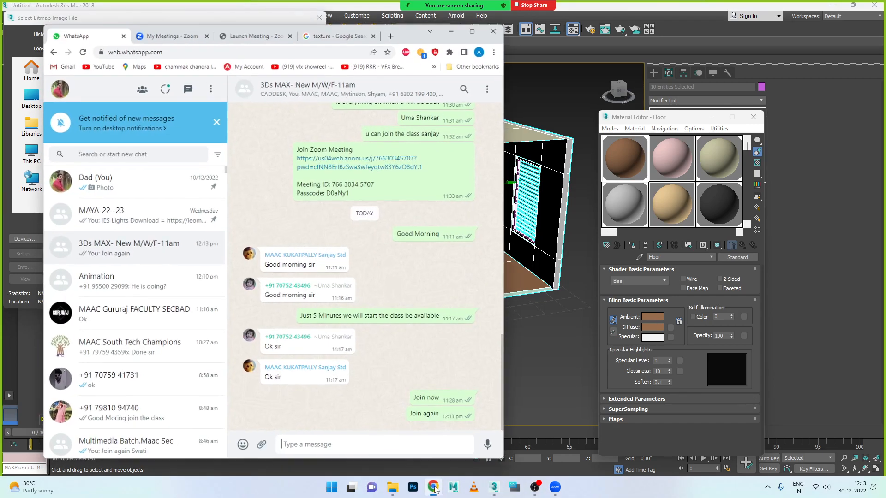
{"action": "left_click", "coordinate": [380, 36]}
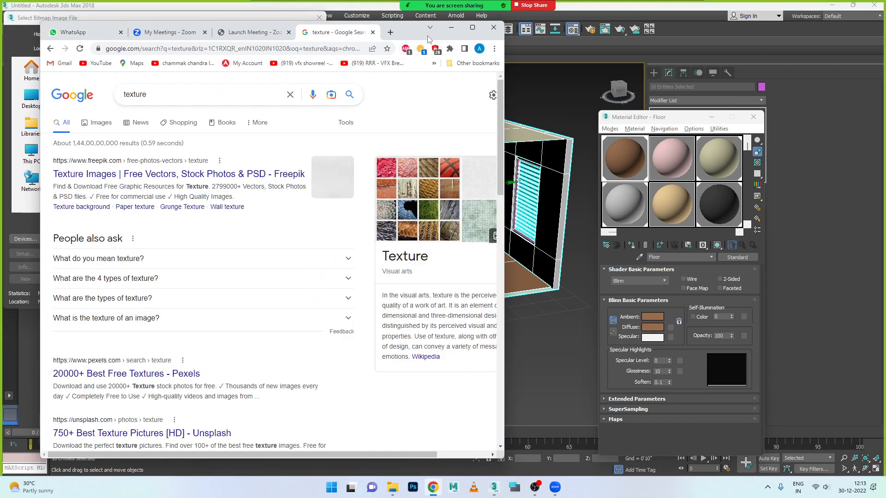
{"action": "left_click", "coordinate": [472, 28]}
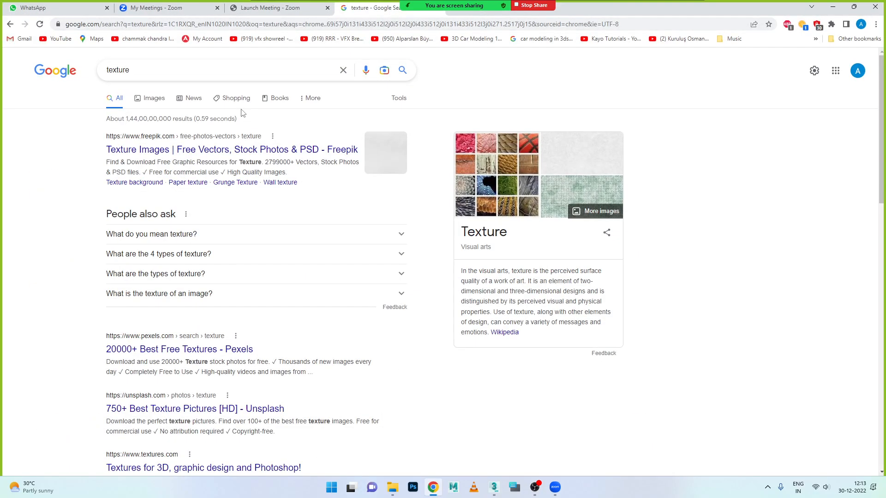
{"action": "left_click_drag", "start_coordinate": [138, 74], "coordinate": [102, 72]}
{"action": "type", "text": "Fl"}
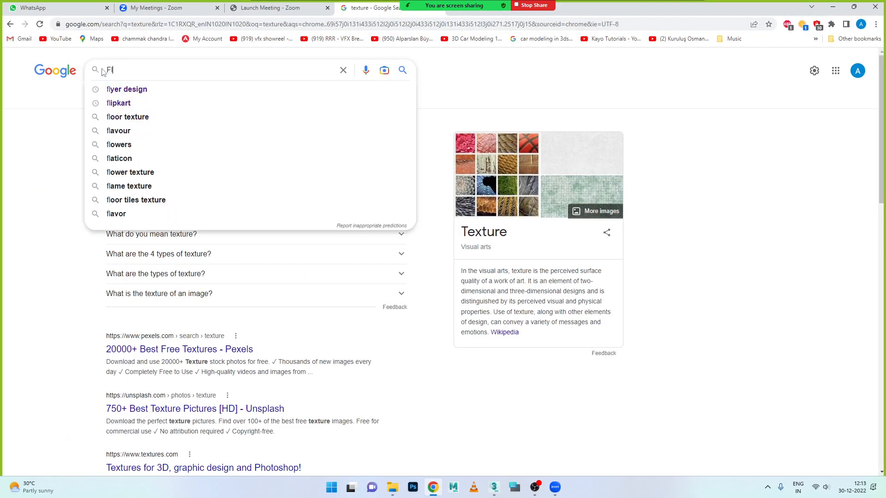
{"action": "type", "text": "oor Texture"}
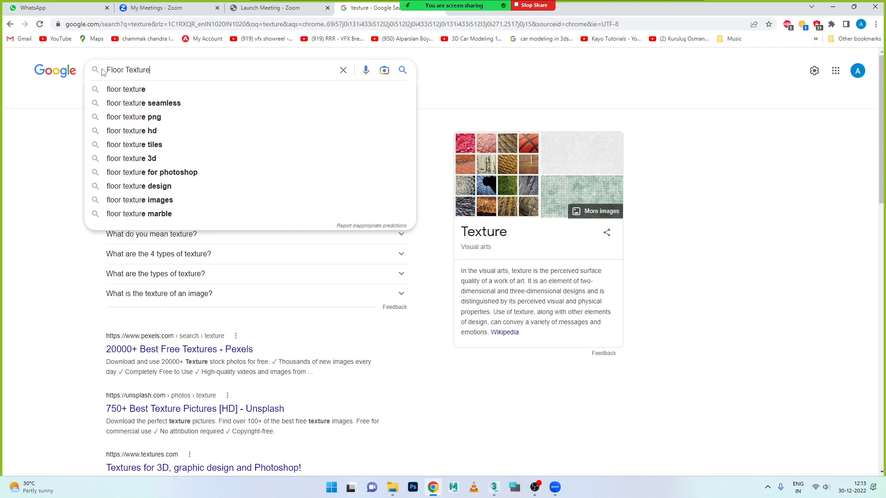
{"action": "key", "text": "Return"}
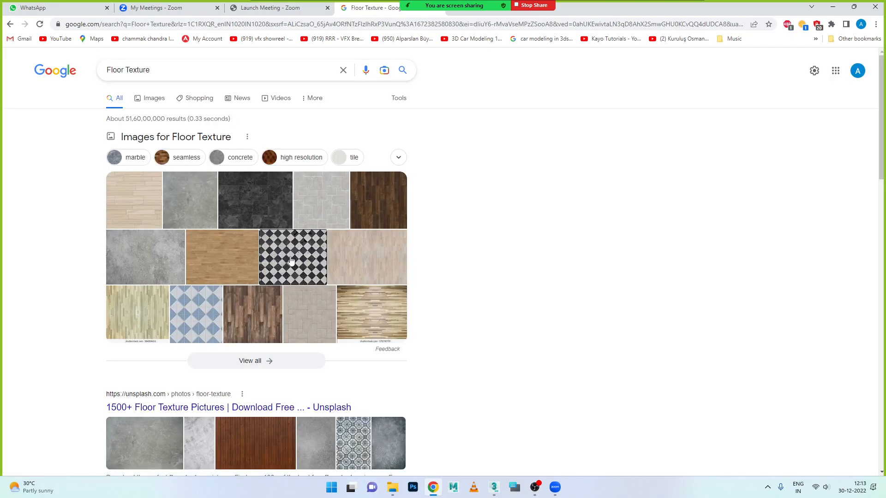
{"action": "scroll", "coordinate": [265, 296], "scroll_direction": "down", "scroll_amount": 2}
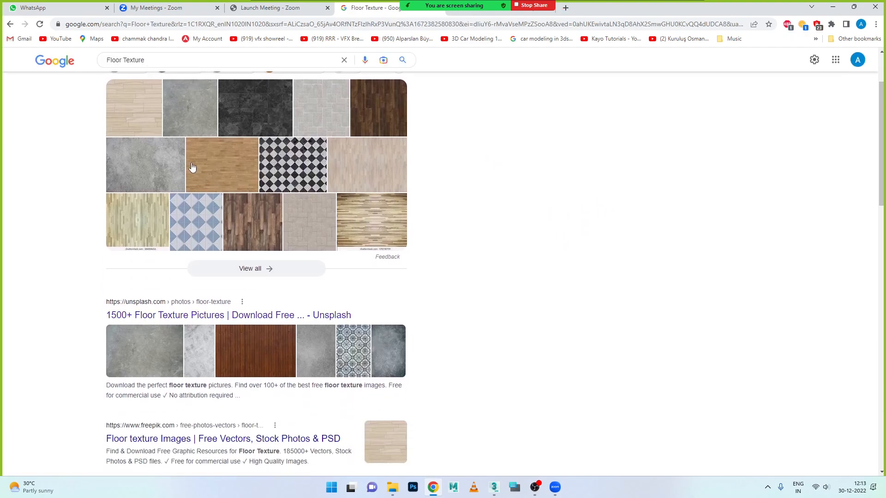
{"action": "scroll", "coordinate": [192, 169], "scroll_direction": "up", "scroll_amount": 2}
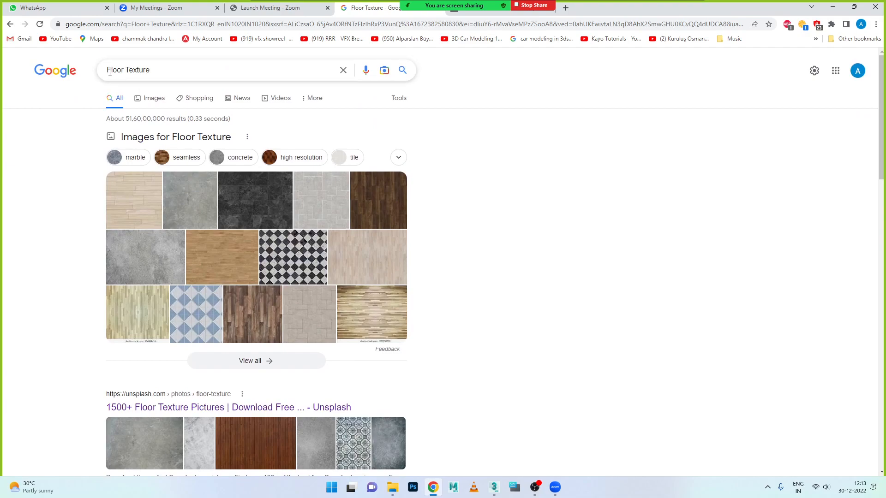
Search Google for "Tilesfloor texture free" and open the image results for Tile Floor texture free.
{"action": "left_click", "coordinate": [110, 73]}
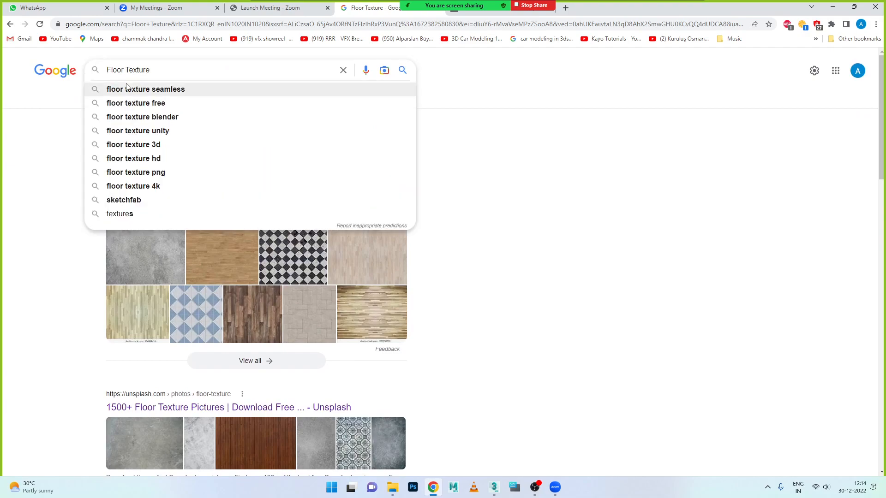
{"action": "key", "text": "Down"}
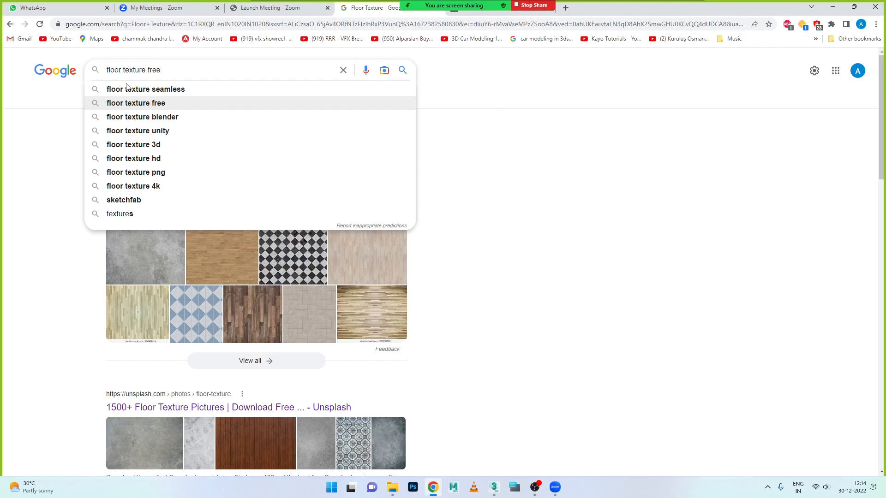
{"action": "type", "text": "Tiles"}
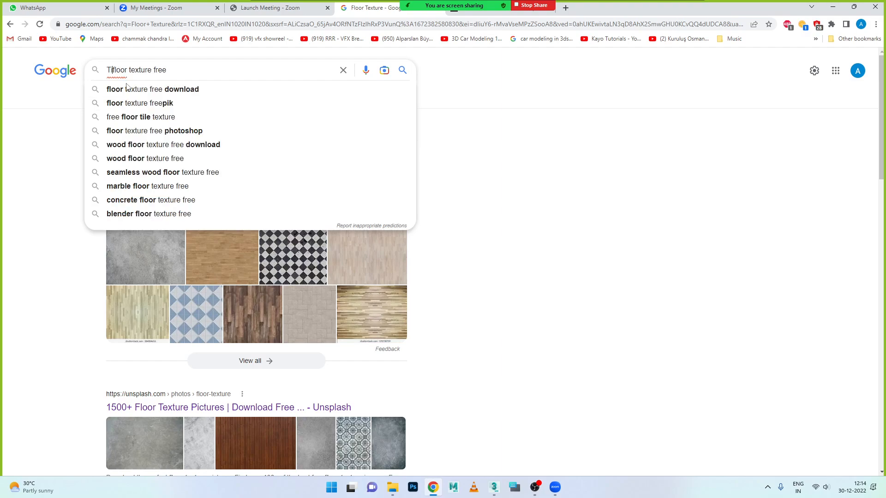
{"action": "key", "text": "Return"}
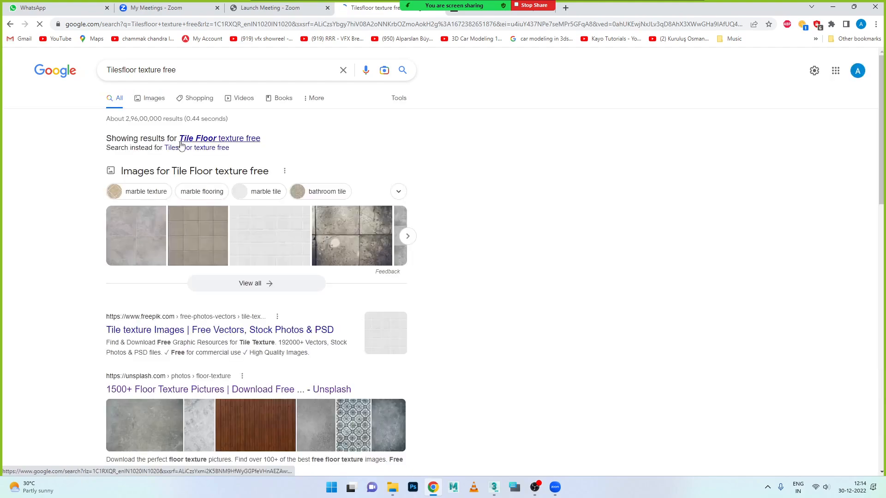
{"action": "left_click", "coordinate": [182, 175]}
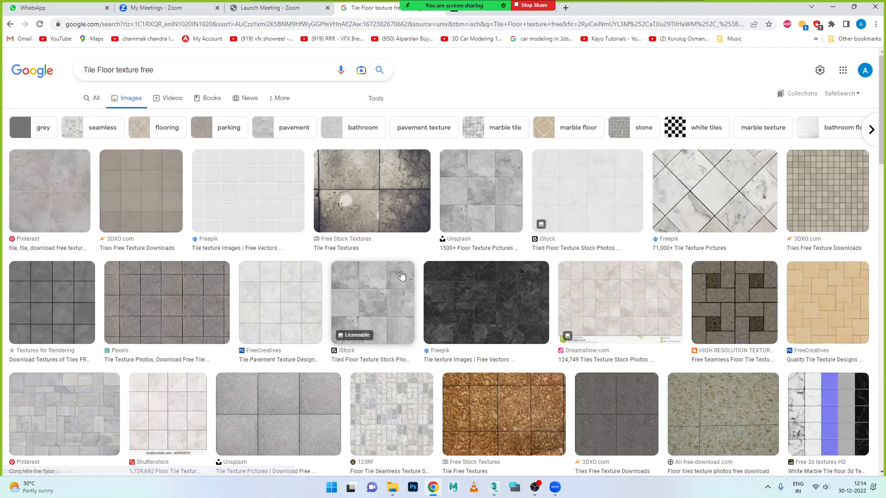
Browse the tile images and open the dark stone block tile texture from HIGH RESOLUTION TEXTURES in a new tab.
{"action": "scroll", "coordinate": [401, 275], "scroll_direction": "down", "scroll_amount": 2}
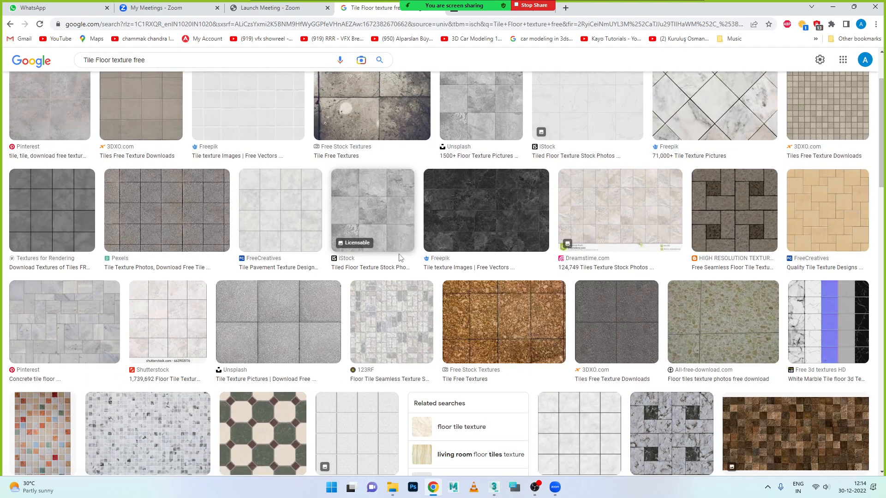
{"action": "scroll", "coordinate": [400, 257], "scroll_direction": "down", "scroll_amount": 3}
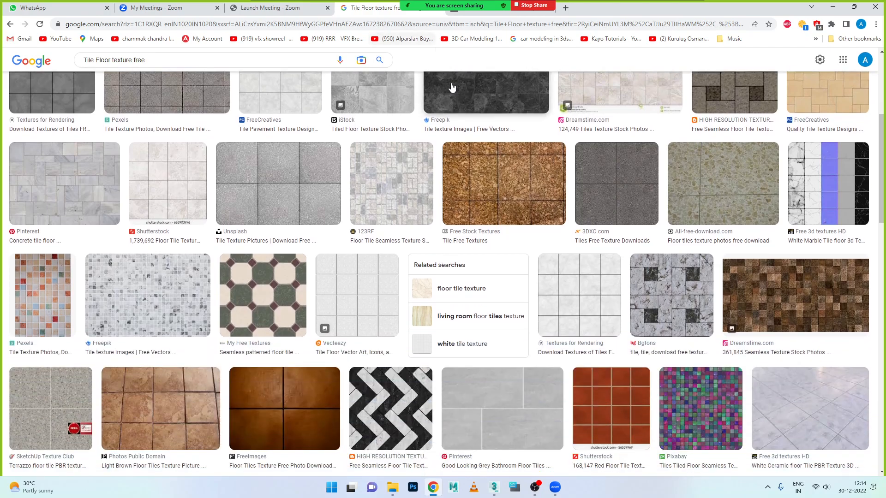
{"action": "scroll", "coordinate": [810, 219], "scroll_direction": "up", "scroll_amount": 1}
{"action": "scroll", "coordinate": [811, 218], "scroll_direction": "up", "scroll_amount": 1}
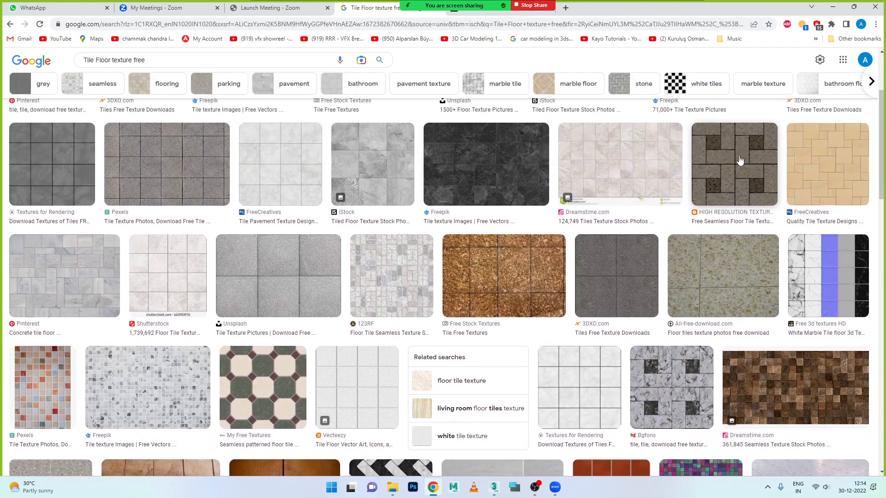
{"action": "right_click", "coordinate": [743, 162]}
{"action": "left_click", "coordinate": [780, 165]}
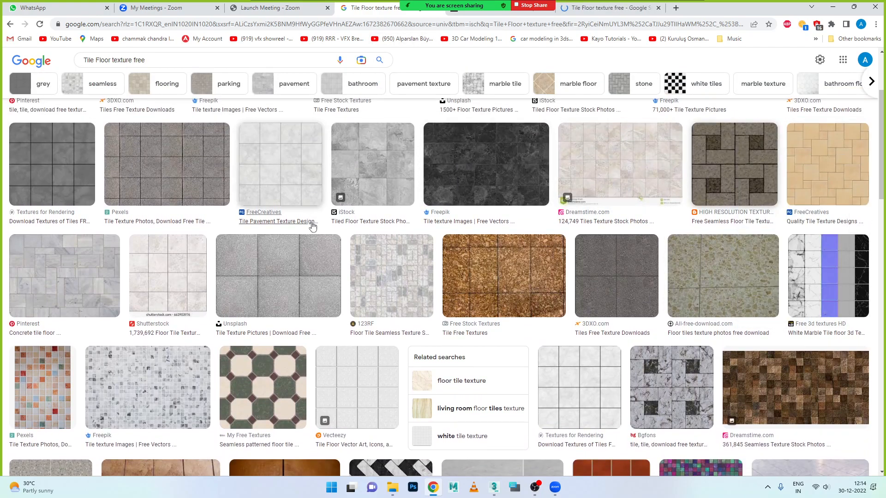
Open the beige marble tile texture from Pexels in a new tab.
{"action": "scroll", "coordinate": [334, 211], "scroll_direction": "down", "scroll_amount": 2}
{"action": "scroll", "coordinate": [334, 211], "scroll_direction": "down", "scroll_amount": 5}
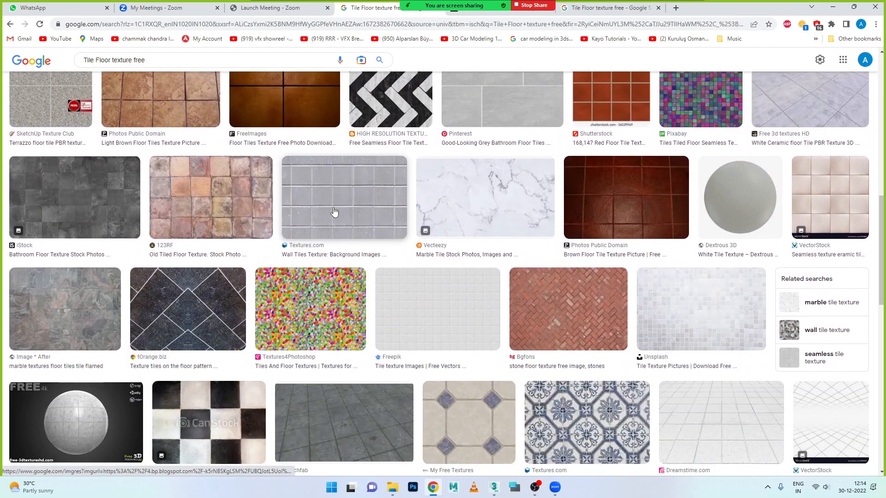
{"action": "scroll", "coordinate": [337, 211], "scroll_direction": "down", "scroll_amount": 7}
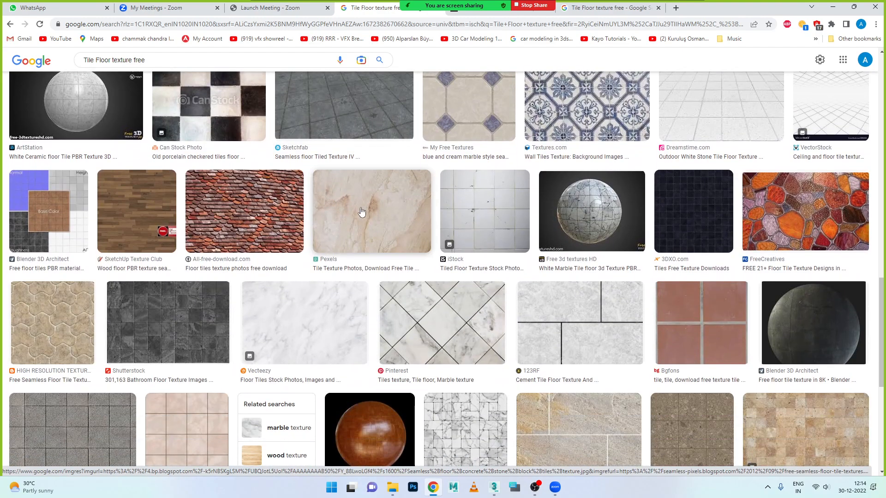
{"action": "right_click", "coordinate": [363, 200]}
{"action": "left_click", "coordinate": [382, 206]}
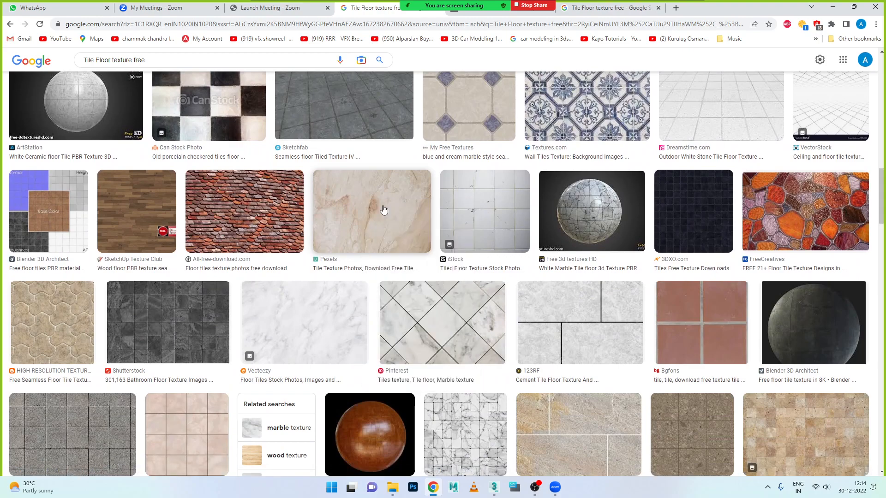
Look over more tile images and hide Zoom's floating meeting controls.
{"action": "scroll", "coordinate": [383, 209], "scroll_direction": "down", "scroll_amount": 3}
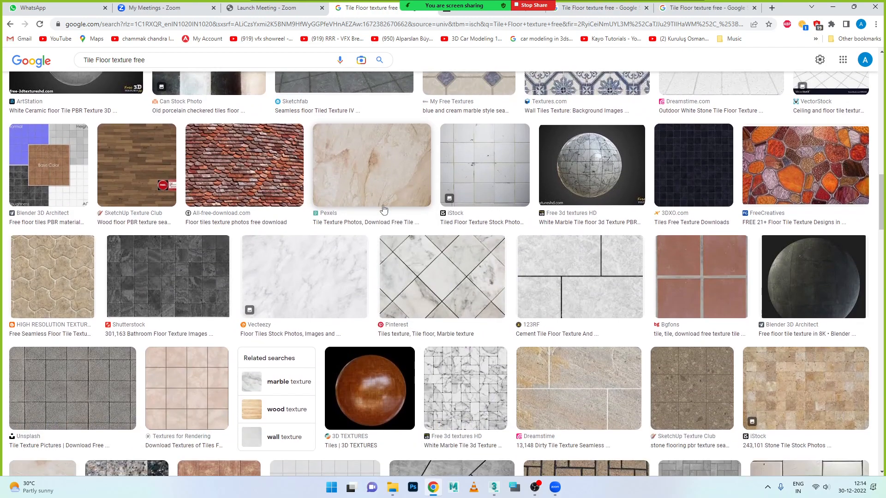
{"action": "scroll", "coordinate": [383, 209], "scroll_direction": "down", "scroll_amount": 2}
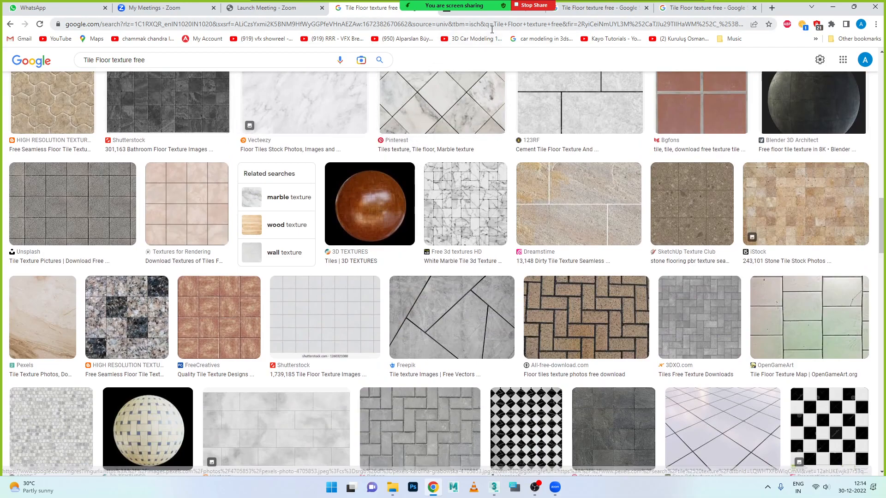
{"action": "scroll", "coordinate": [473, 64], "scroll_direction": "up", "scroll_amount": 2}
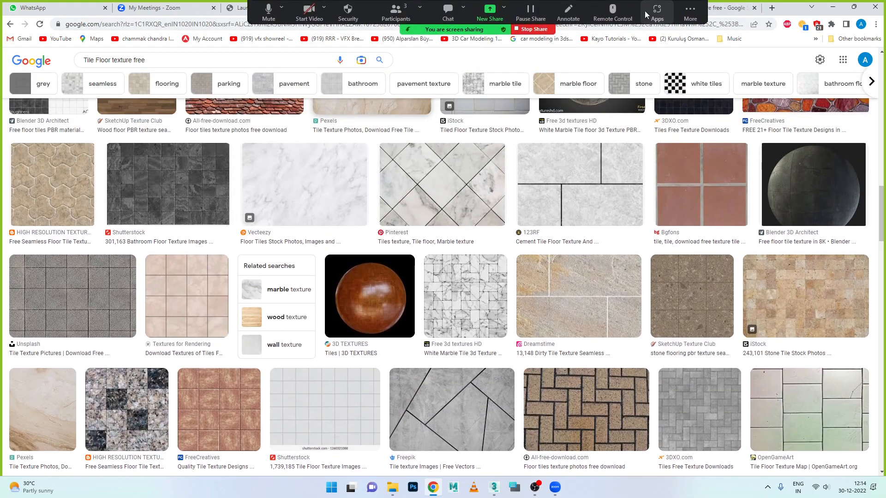
{"action": "left_click", "coordinate": [689, 11]}
{"action": "left_click", "coordinate": [732, 85]}
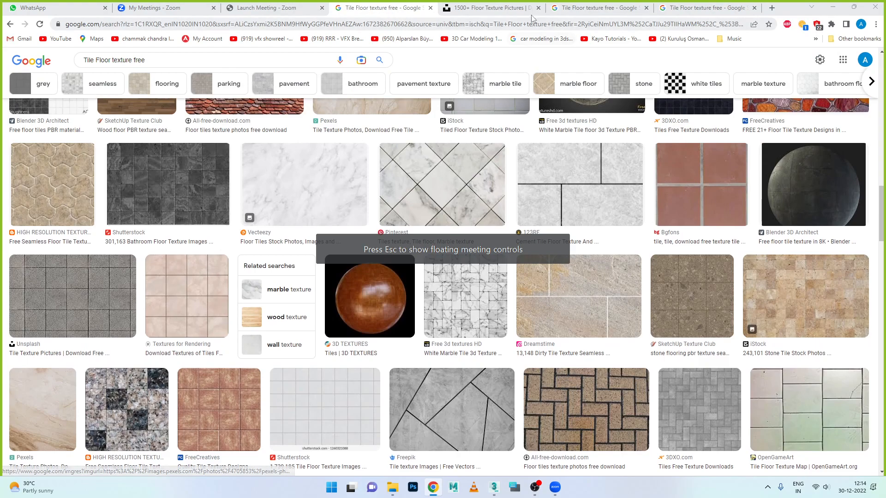
On the Unsplash floor texture page, open the brown wooden plank photo in a new tab and look over the other photos.
{"action": "left_click", "coordinate": [506, 9]}
{"action": "scroll", "coordinate": [323, 272], "scroll_direction": "down", "scroll_amount": 5}
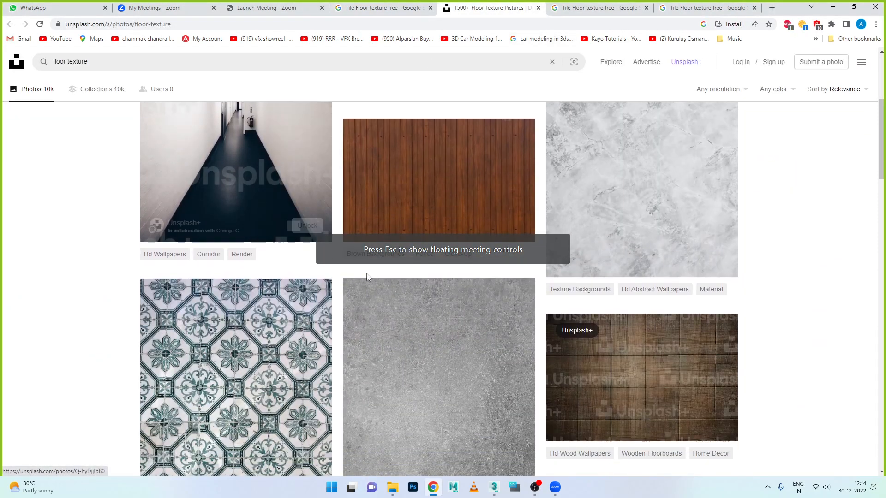
{"action": "right_click", "coordinate": [449, 196]}
{"action": "left_click", "coordinate": [470, 200]}
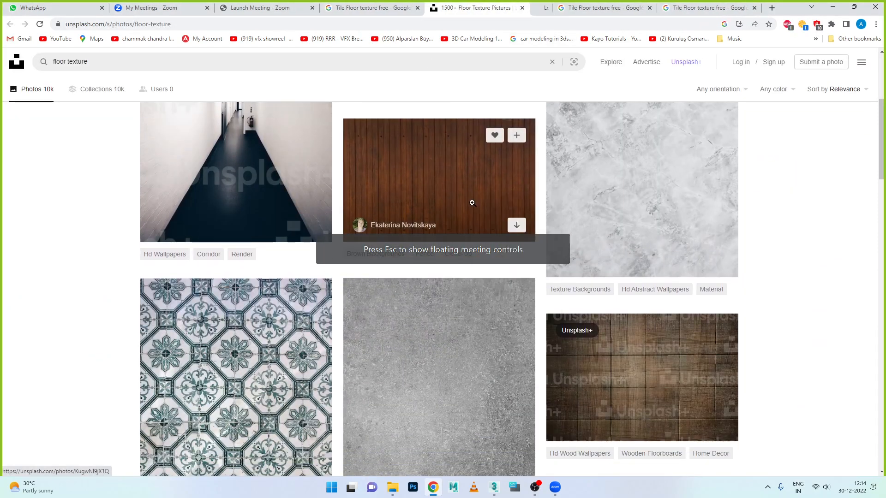
{"action": "scroll", "coordinate": [437, 282], "scroll_direction": "down", "scroll_amount": 2}
{"action": "scroll", "coordinate": [438, 281], "scroll_direction": "down", "scroll_amount": 12}
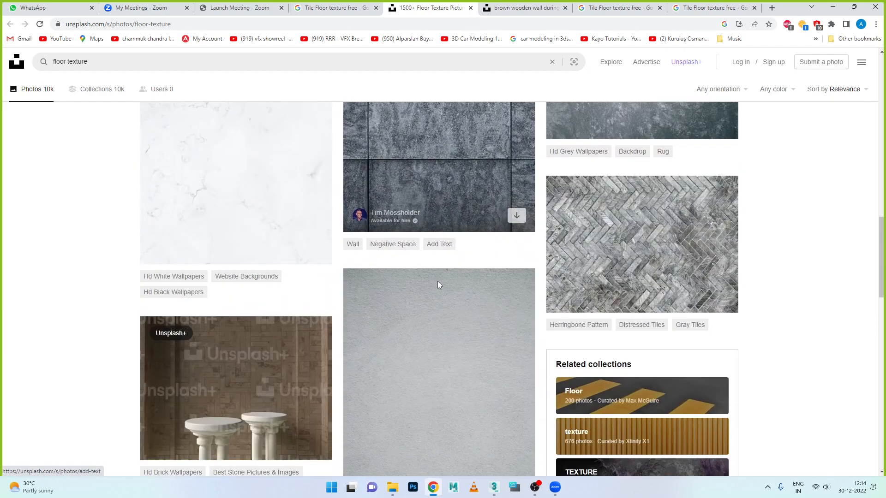
{"action": "scroll", "coordinate": [437, 281], "scroll_direction": "down", "scroll_amount": 7}
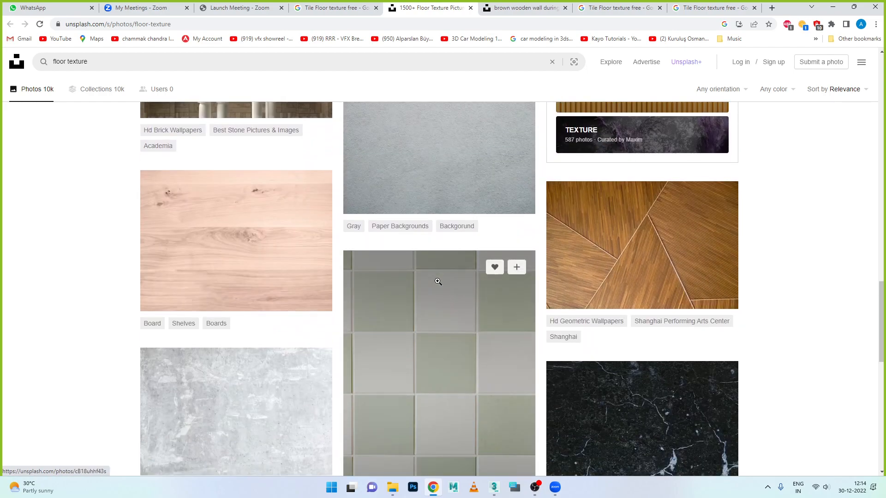
{"action": "scroll", "coordinate": [438, 282], "scroll_direction": "down", "scroll_amount": 10}
{"action": "scroll", "coordinate": [639, 144], "scroll_direction": "up", "scroll_amount": 2}
Enlarge the brown wooden plank photo in its own tab and open the save dialog for the image.
{"action": "left_click", "coordinate": [526, 8]}
{"action": "left_click", "coordinate": [414, 241]}
{"action": "right_click", "coordinate": [414, 243]}
{"action": "left_click", "coordinate": [440, 264]}
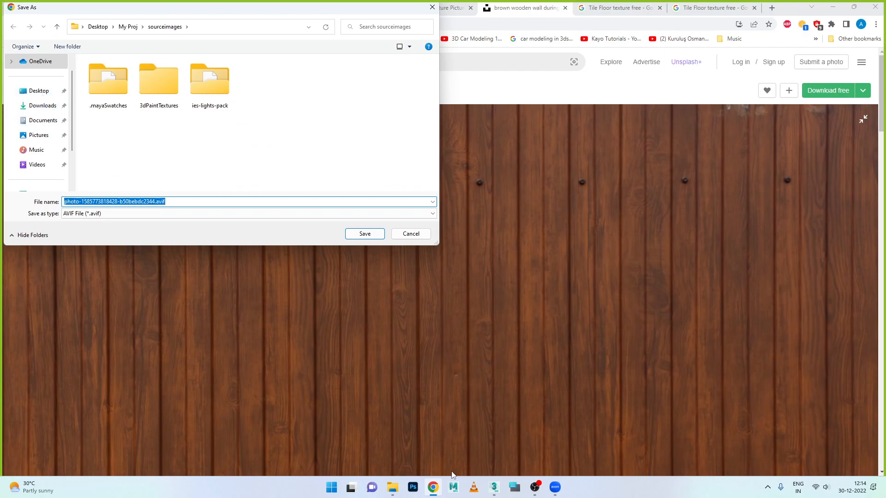
Check the bitmap image folder path in 3ds Max and the sceneassets folder in File Explorer, and return to the browser's save dialog.
{"action": "left_click", "coordinate": [493, 487]}
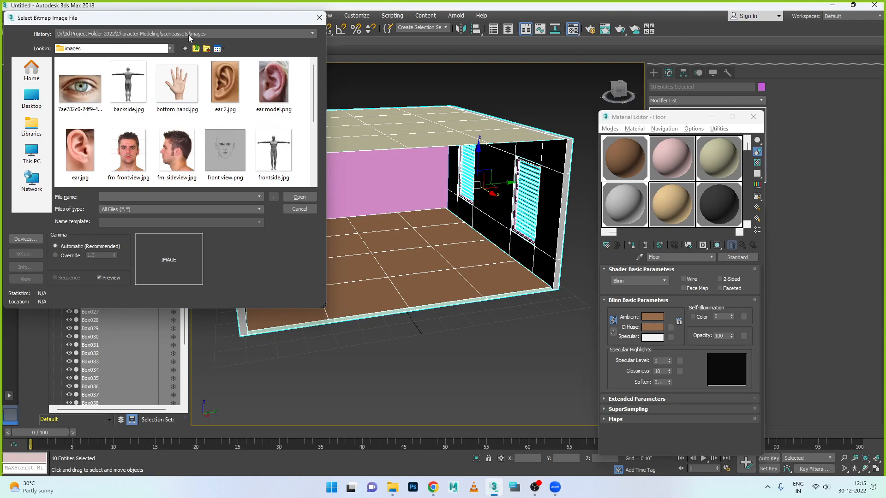
{"action": "left_click", "coordinate": [392, 487]}
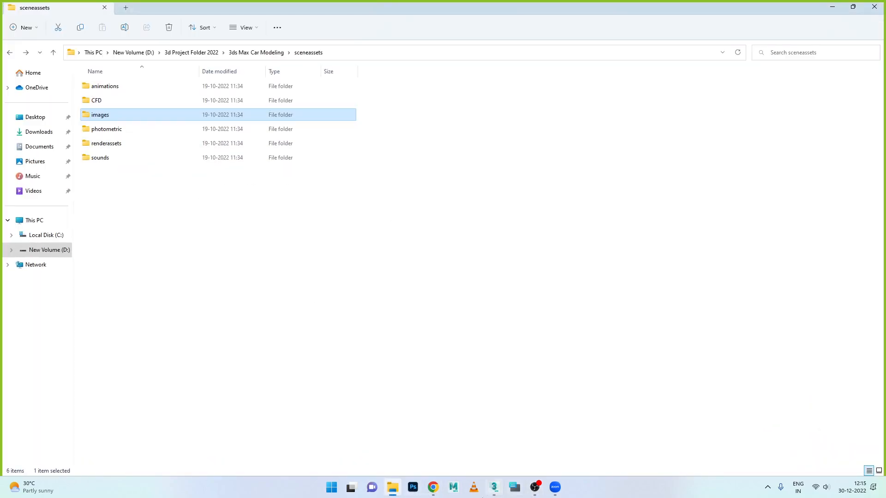
{"action": "left_click", "coordinate": [432, 487]}
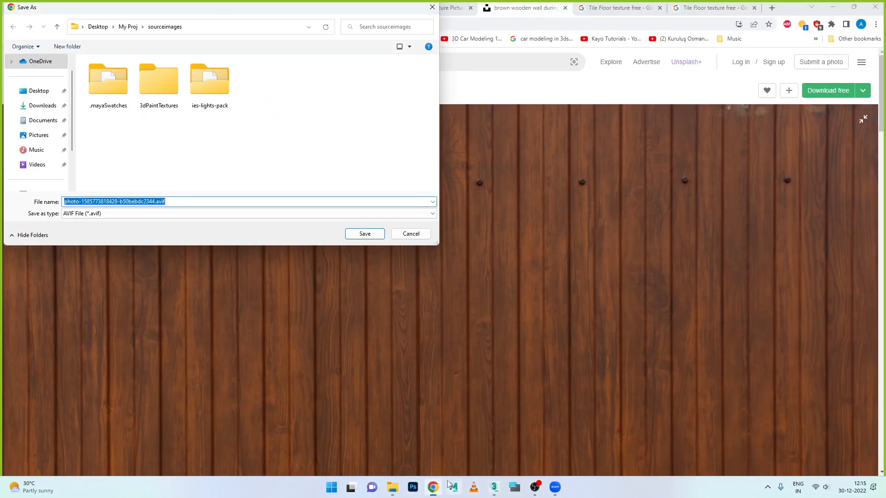
Save the image as "Wooden Texture" in D:\3d Project Folder 2022\3ds Max Car Modeling\sceneassets\images.
{"action": "scroll", "coordinate": [56, 159], "scroll_direction": "down", "scroll_amount": 2}
{"action": "left_click", "coordinate": [51, 165]}
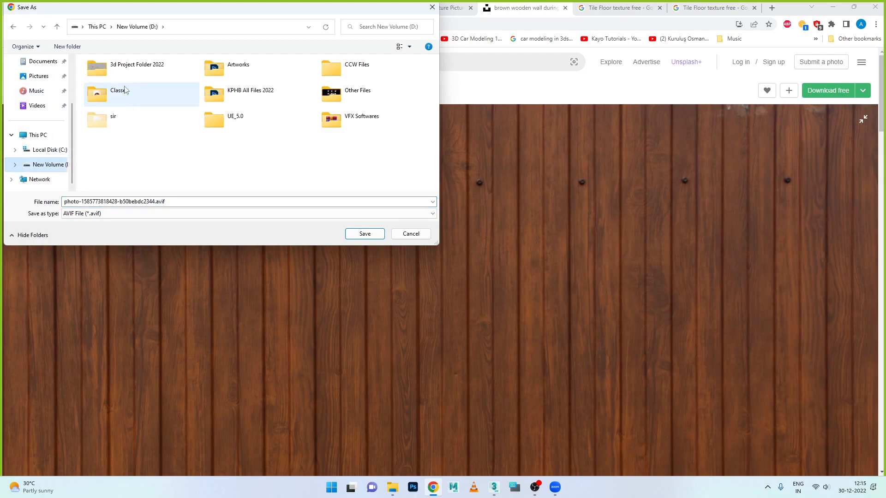
{"action": "double_click", "coordinate": [128, 74]}
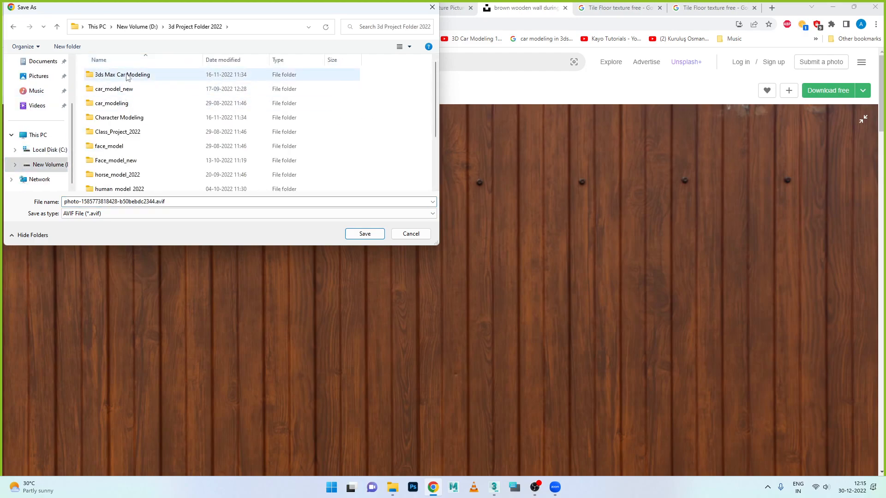
{"action": "double_click", "coordinate": [128, 75]}
{"action": "scroll", "coordinate": [125, 171], "scroll_direction": "down", "scroll_amount": 2}
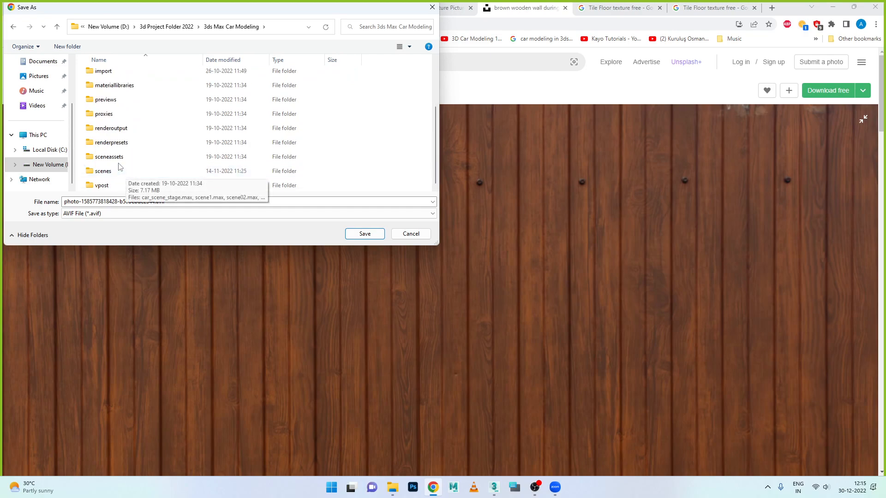
{"action": "double_click", "coordinate": [115, 157]}
{"action": "double_click", "coordinate": [122, 103]}
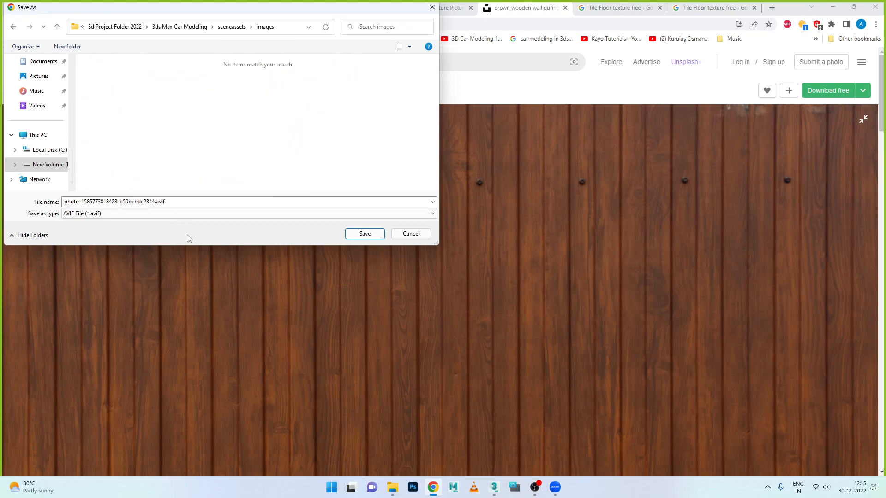
{"action": "left_click", "coordinate": [188, 202]}
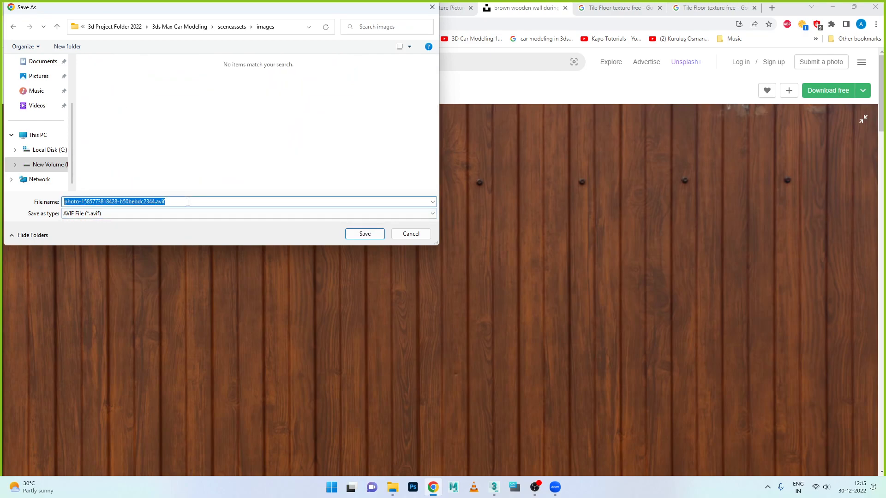
{"action": "type", "text": "Wooden Texture"}
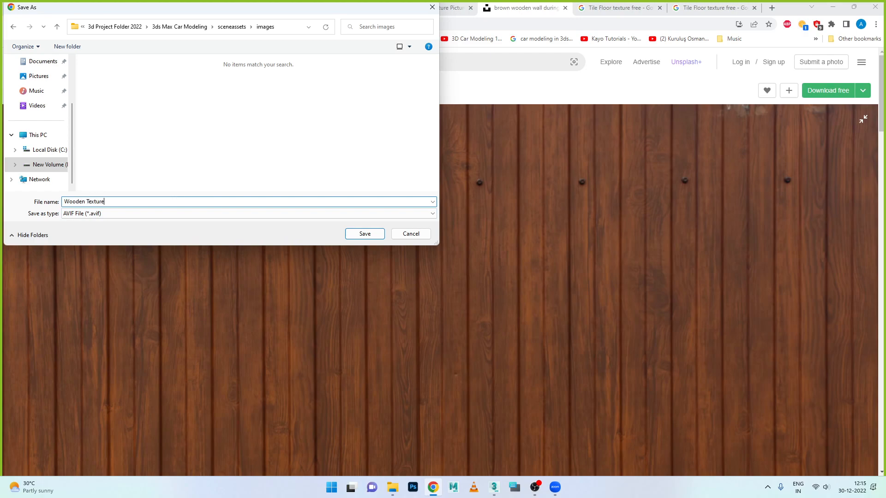
{"action": "key", "text": "Return"}
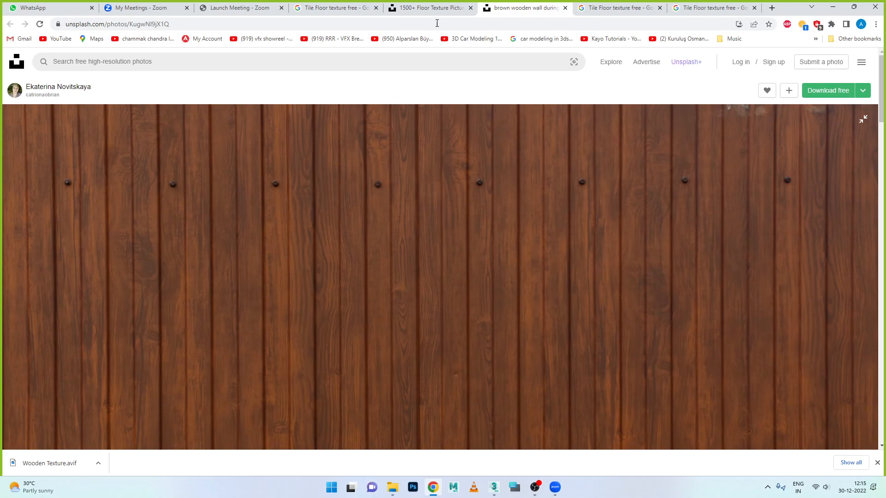
Close the wooden wall photo and save the seamless stone block tile texture as "Floor Tiles" JPEG in the images folder.
{"action": "left_click", "coordinate": [565, 8]}
{"action": "left_click", "coordinate": [521, 8]}
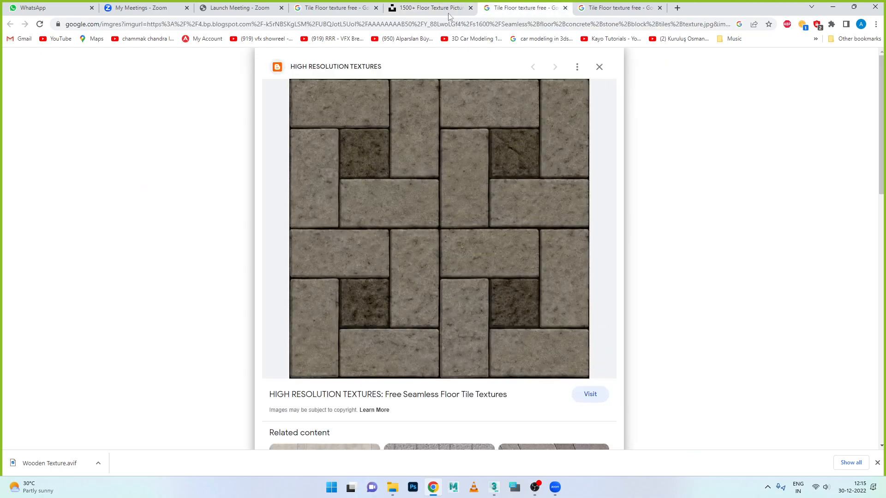
{"action": "right_click", "coordinate": [421, 176]}
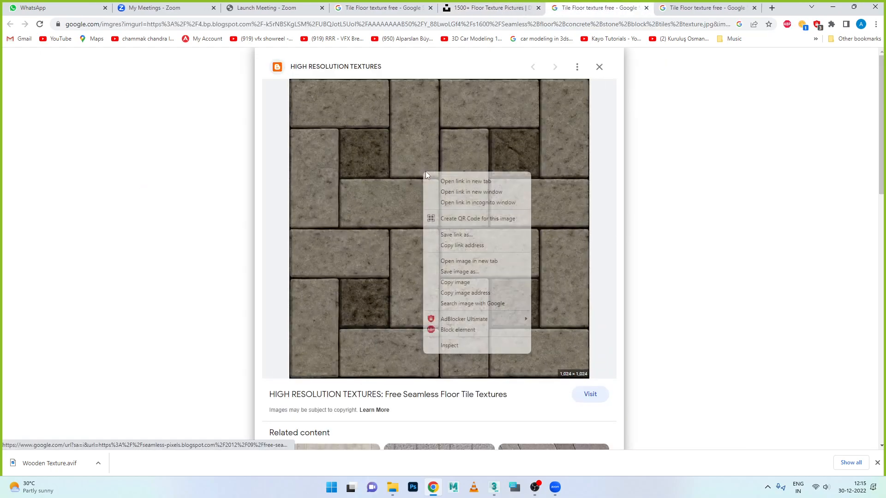
{"action": "left_click", "coordinate": [459, 270]}
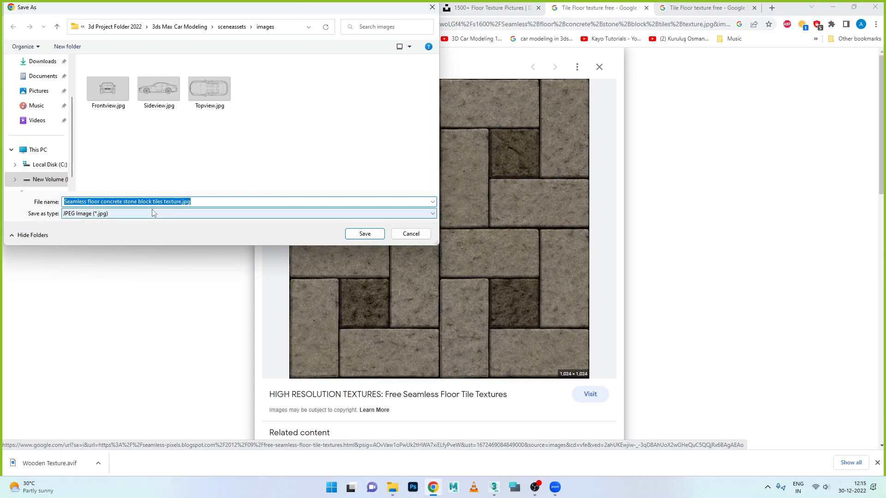
{"action": "type", "text": "Flo"}
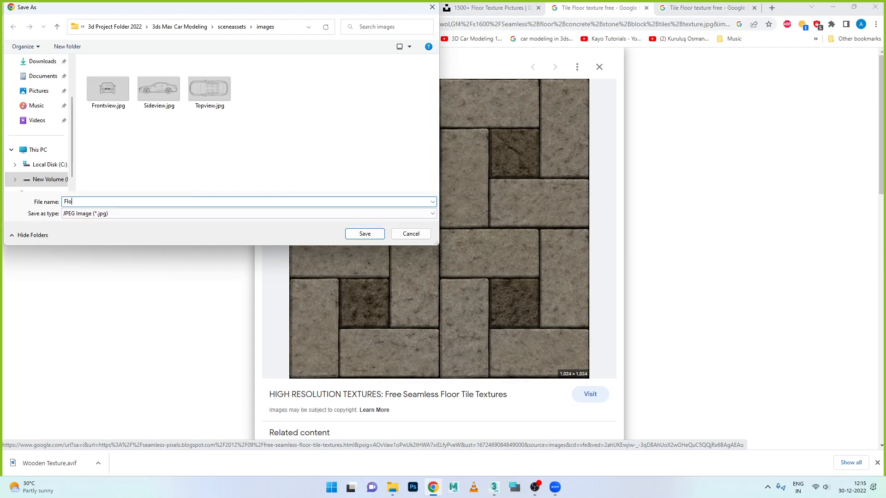
{"action": "type", "text": "or Tiles"}
{"action": "key", "text": "Return"}
Look through the related stone and paving tile textures and close that image result's tab.
{"action": "scroll", "coordinate": [478, 245], "scroll_direction": "down", "scroll_amount": 7}
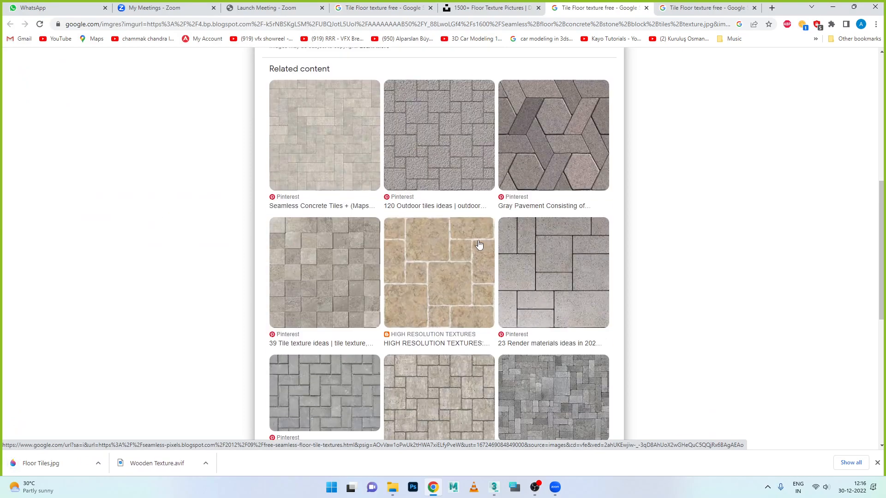
{"action": "scroll", "coordinate": [479, 244], "scroll_direction": "down", "scroll_amount": 2}
{"action": "scroll", "coordinate": [478, 245], "scroll_direction": "down", "scroll_amount": 5}
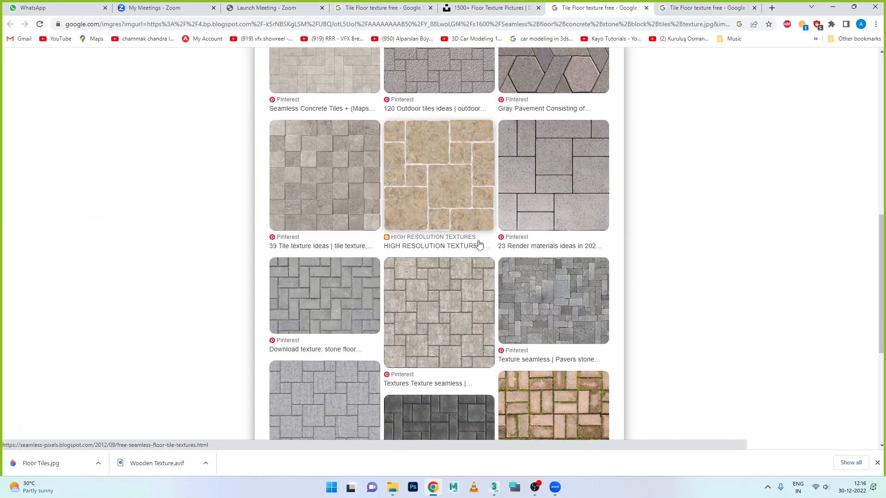
{"action": "scroll", "coordinate": [479, 245], "scroll_direction": "up", "scroll_amount": 3}
{"action": "scroll", "coordinate": [479, 245], "scroll_direction": "up", "scroll_amount": 3}
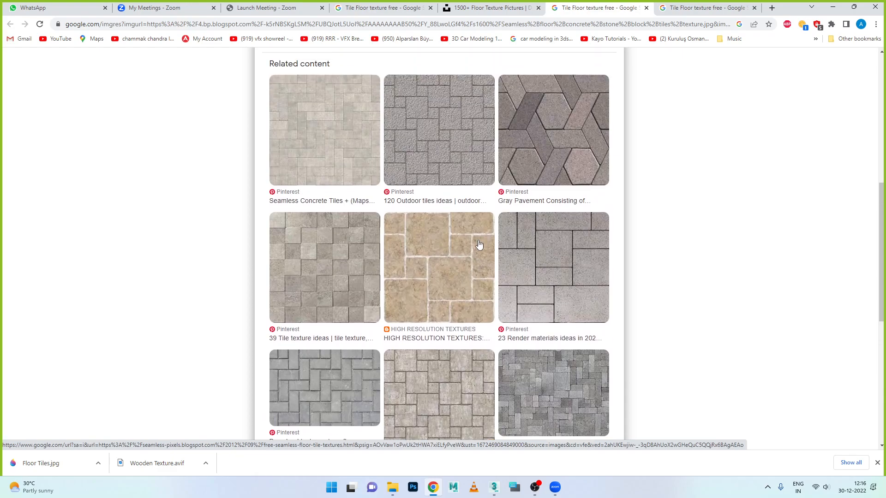
{"action": "scroll", "coordinate": [478, 245], "scroll_direction": "up", "scroll_amount": 1}
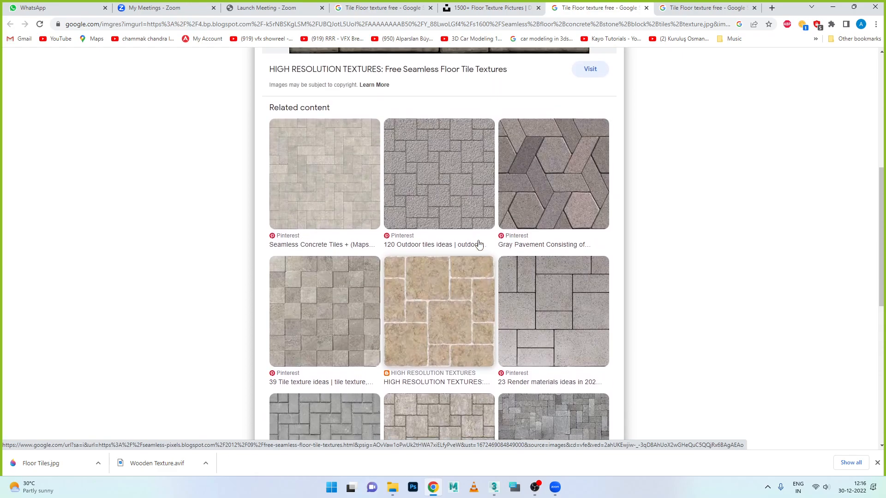
{"action": "left_click", "coordinate": [646, 8]}
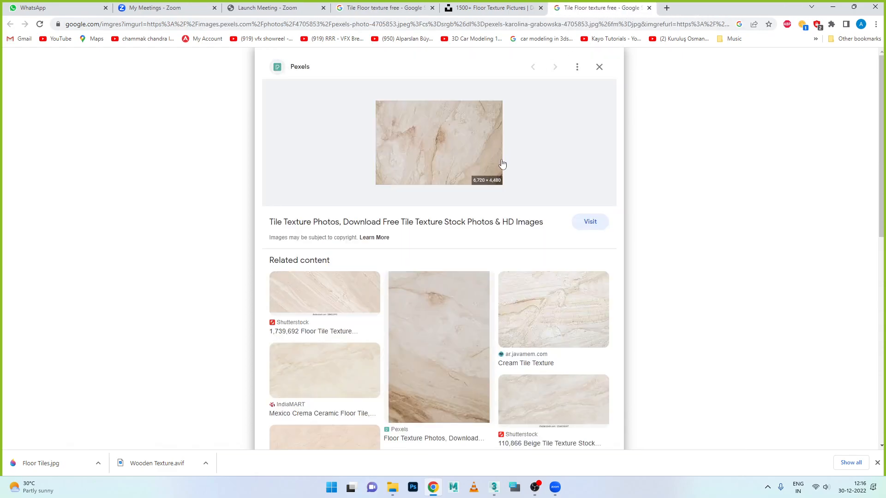
Open the related Pexels floor texture photo with brown marbling in a new tab from the marble tile result.
{"action": "scroll", "coordinate": [498, 162], "scroll_direction": "down", "scroll_amount": 5}
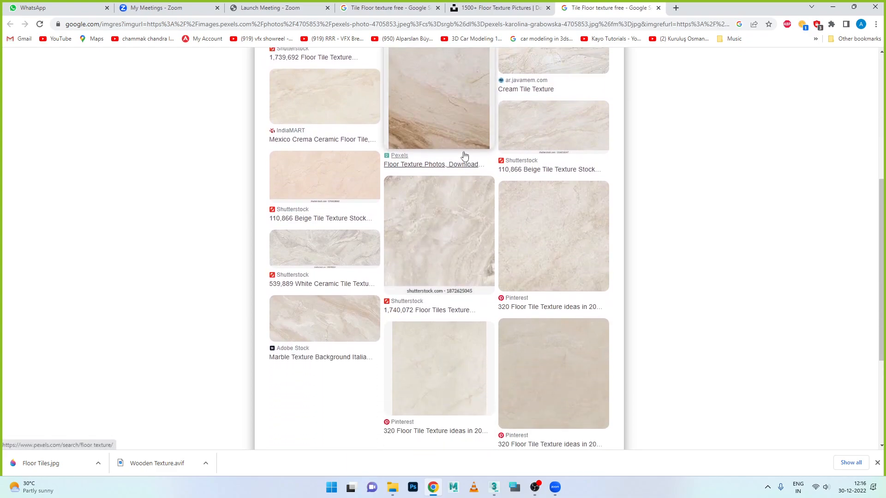
{"action": "scroll", "coordinate": [458, 152], "scroll_direction": "up", "scroll_amount": 2}
{"action": "right_click", "coordinate": [456, 150]}
{"action": "left_click", "coordinate": [480, 157]}
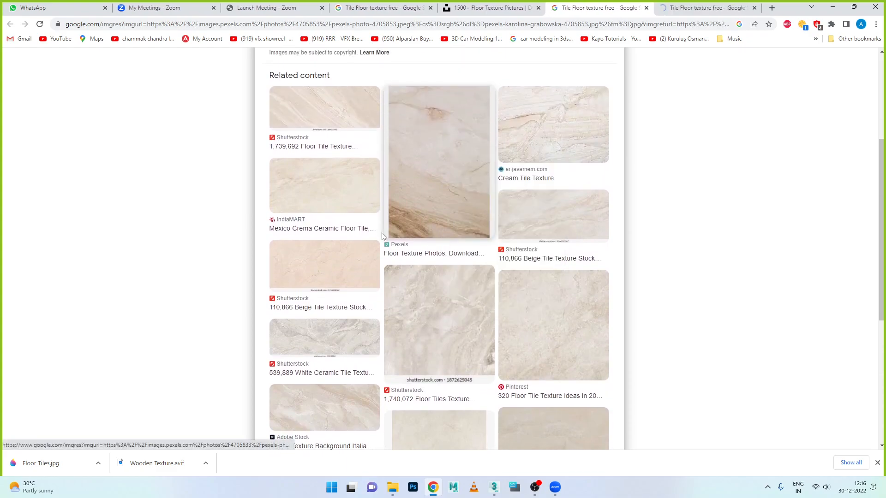
Browse the related marble textures via a "320 Floor Tile Texture ideas" result and open the Somany Ceramic Floor Tile image.
{"action": "scroll", "coordinate": [392, 233], "scroll_direction": "down", "scroll_amount": 3}
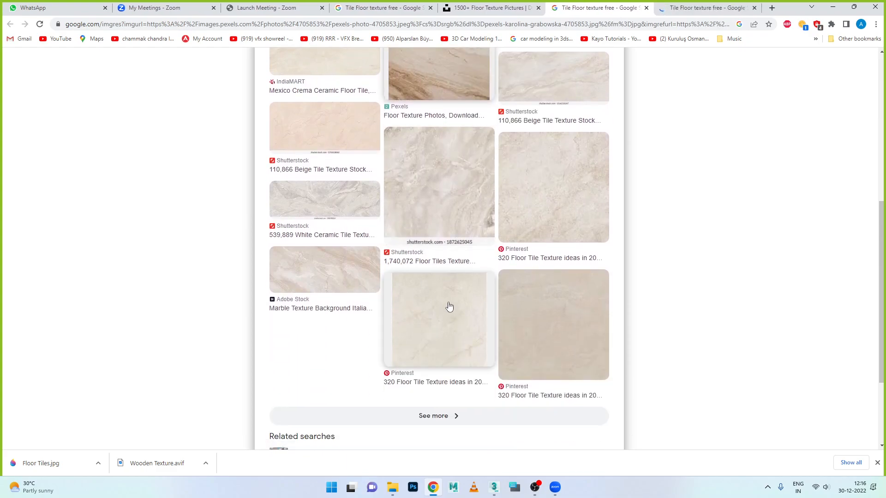
{"action": "scroll", "coordinate": [447, 300], "scroll_direction": "up", "scroll_amount": 7}
{"action": "scroll", "coordinate": [466, 322], "scroll_direction": "down", "scroll_amount": 8}
{"action": "scroll", "coordinate": [452, 286], "scroll_direction": "down", "scroll_amount": 1}
{"action": "left_click", "coordinate": [462, 256]}
{"action": "scroll", "coordinate": [461, 255], "scroll_direction": "down", "scroll_amount": 4}
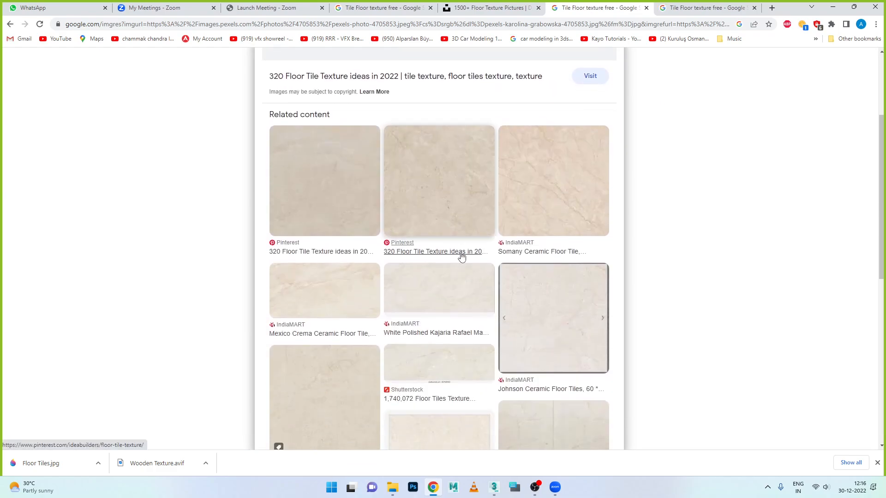
{"action": "scroll", "coordinate": [526, 173], "scroll_direction": "down", "scroll_amount": 3}
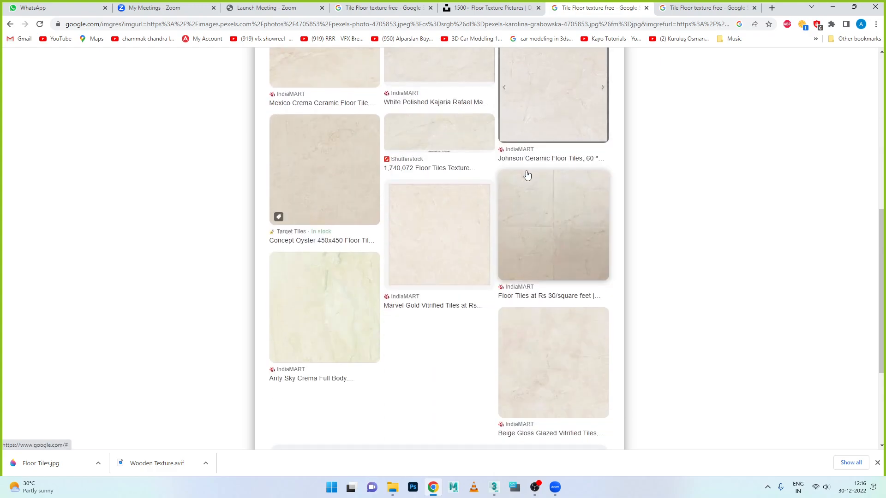
{"action": "scroll", "coordinate": [528, 173], "scroll_direction": "up", "scroll_amount": 4}
{"action": "left_click", "coordinate": [543, 151]}
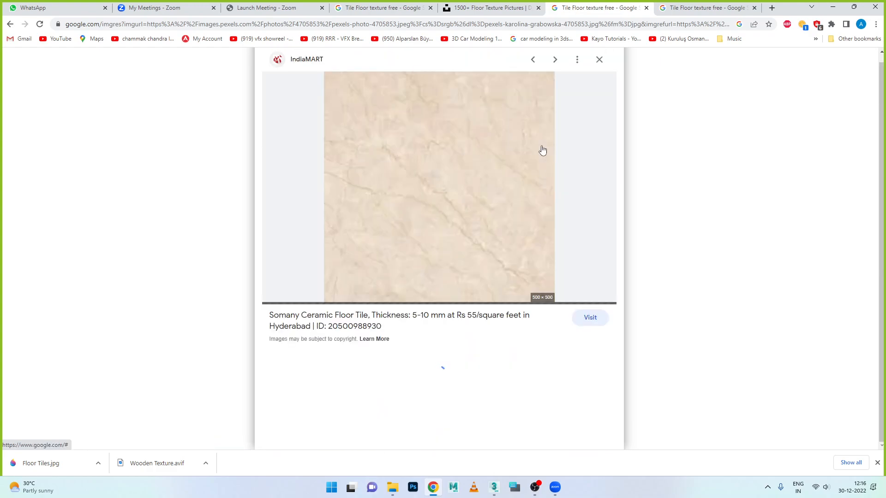
Save the Somany ceramic floor tile image as "Floor Tiles 2" in WEBP format in the images folder.
{"action": "right_click", "coordinate": [448, 170]}
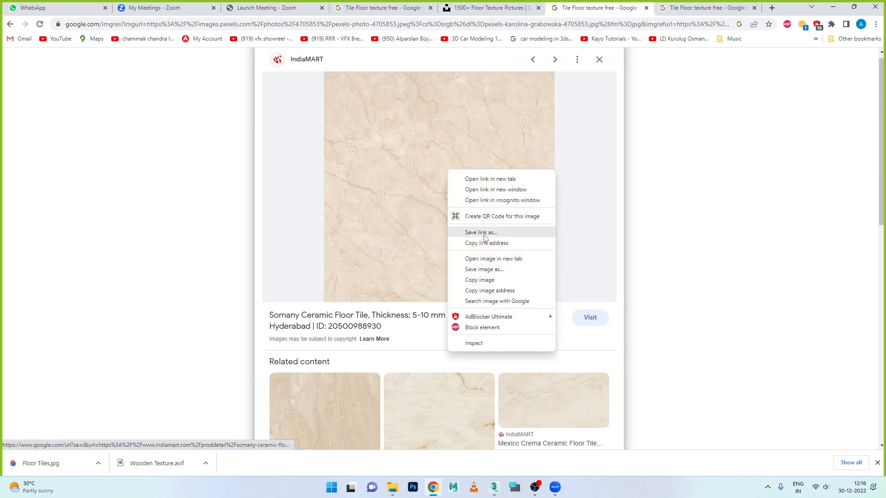
{"action": "left_click", "coordinate": [484, 270]}
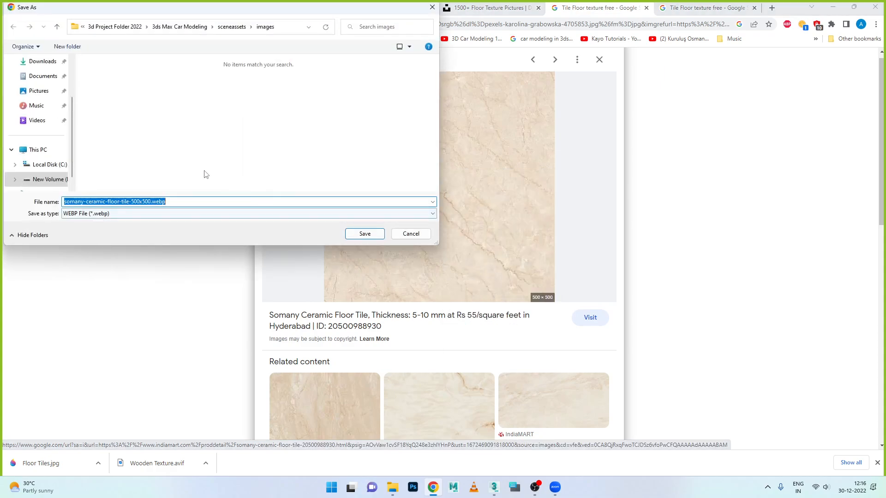
{"action": "left_click", "coordinate": [176, 214]}
{"action": "left_click", "coordinate": [205, 221]}
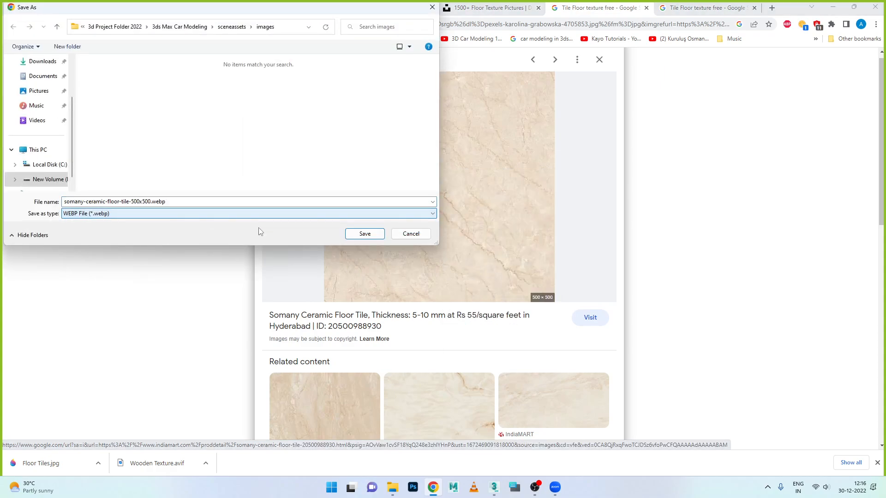
{"action": "left_click", "coordinate": [161, 204]}
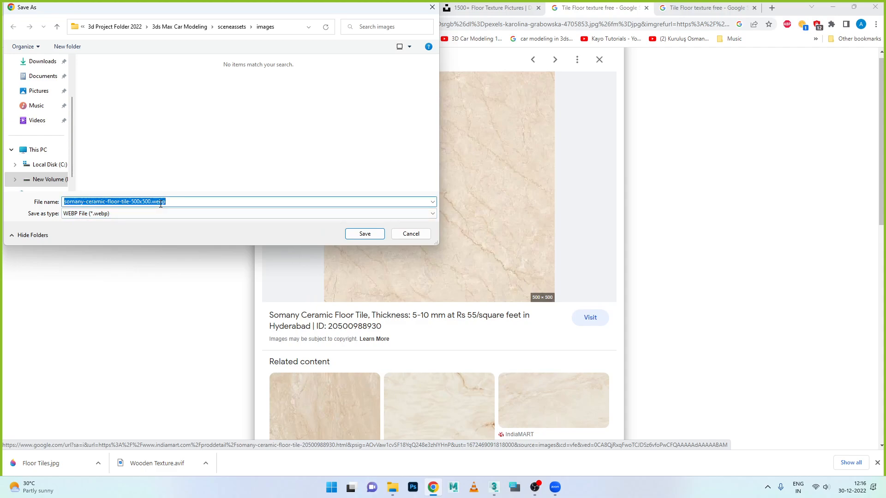
{"action": "type", "text": "Floor"}
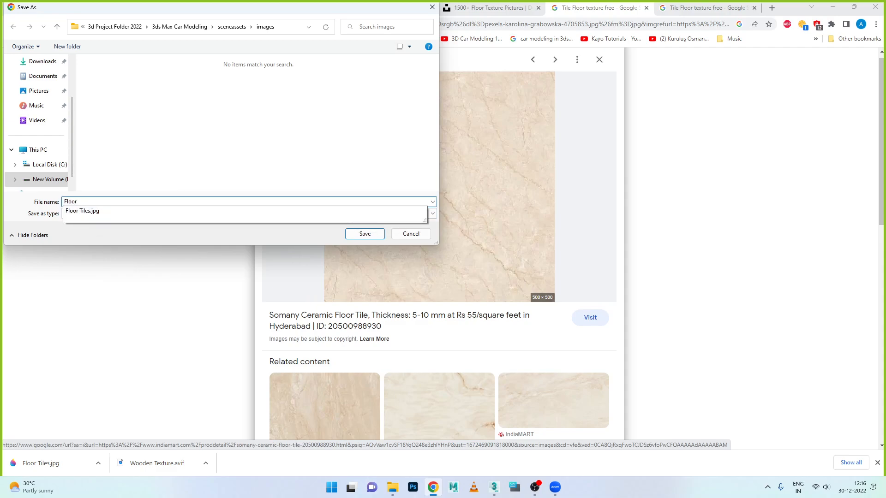
{"action": "type", "text": " Tiles "}
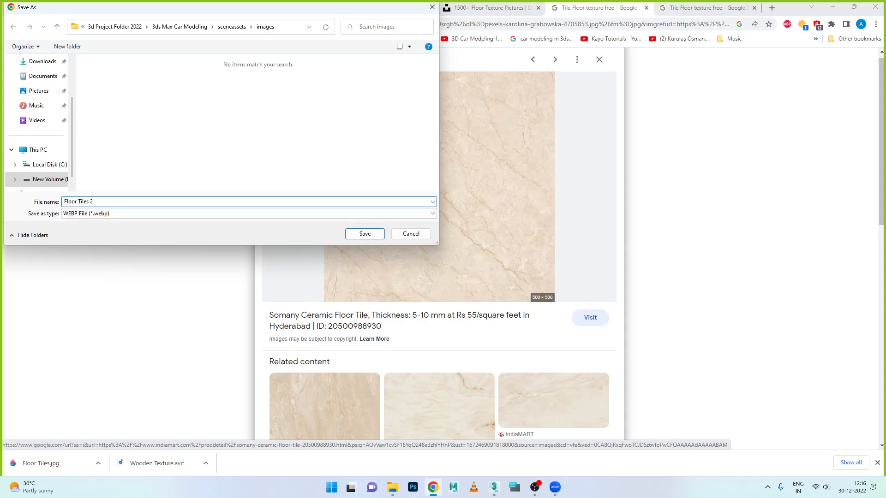
{"action": "type", "text": "2"}
{"action": "key", "text": "Return"}
Examine related beige marble tiles, opening the Somany 10 mm Segesta Natural Floor Tile and Segesta Gold results.
{"action": "scroll", "coordinate": [378, 332], "scroll_direction": "down", "scroll_amount": 1}
{"action": "scroll", "coordinate": [376, 314], "scroll_direction": "down", "scroll_amount": 8}
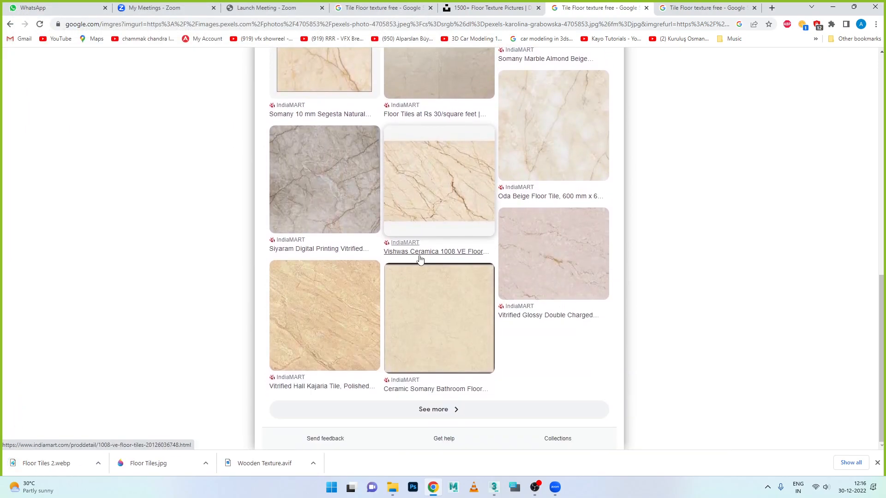
{"action": "scroll", "coordinate": [385, 204], "scroll_direction": "up", "scroll_amount": 2}
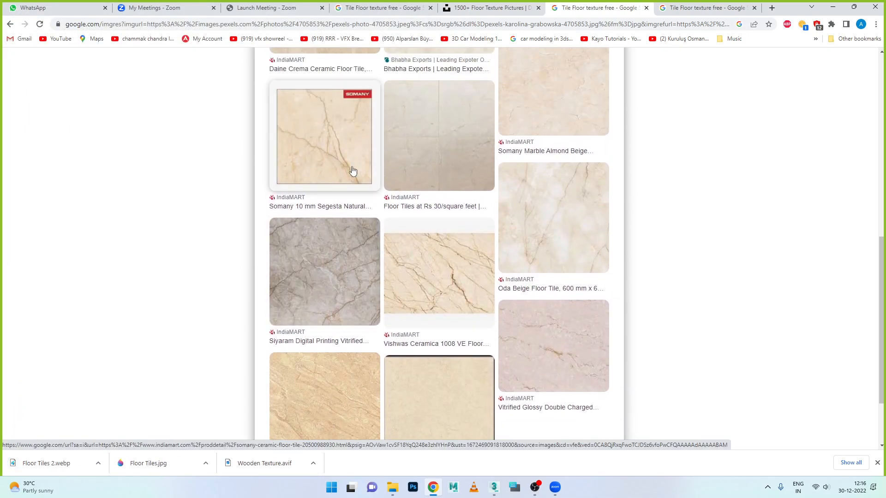
{"action": "left_click", "coordinate": [336, 148]}
{"action": "scroll", "coordinate": [424, 198], "scroll_direction": "down", "scroll_amount": 1}
{"action": "scroll", "coordinate": [424, 198], "scroll_direction": "down", "scroll_amount": 9}
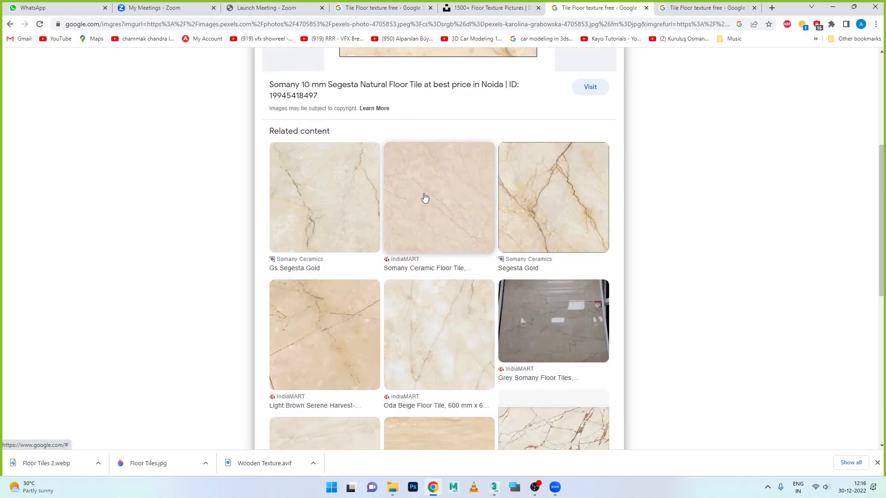
{"action": "scroll", "coordinate": [482, 187], "scroll_direction": "up", "scroll_amount": 6}
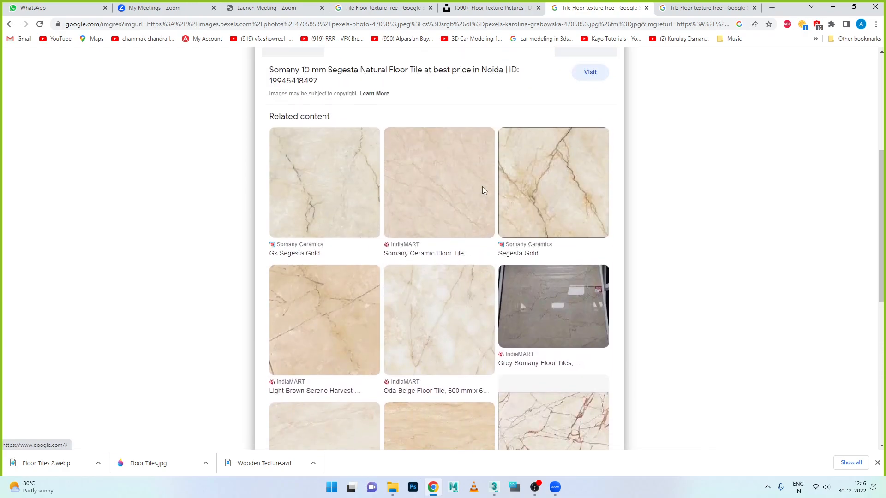
{"action": "left_click", "coordinate": [553, 194]}
{"action": "scroll", "coordinate": [429, 245], "scroll_direction": "down", "scroll_amount": 8}
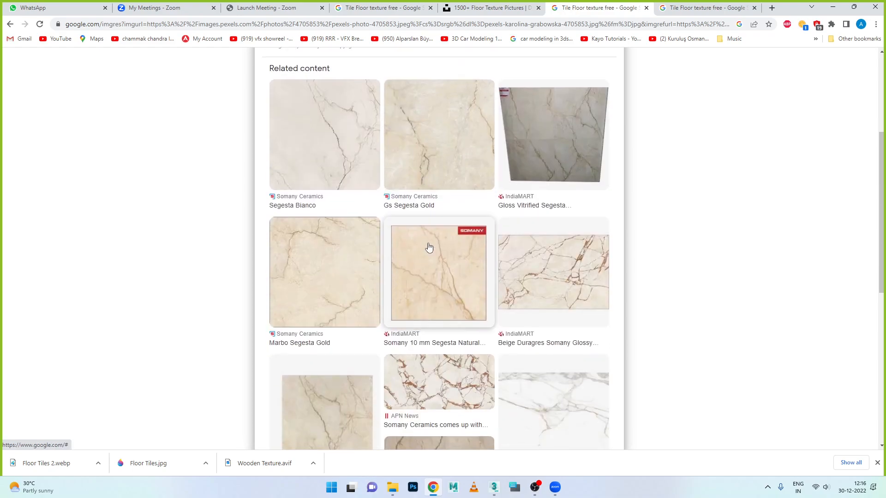
Examine the APN News Duragres Duet Series tile and the Lava Gold tile along with their related textures.
{"action": "left_click", "coordinate": [436, 205]}
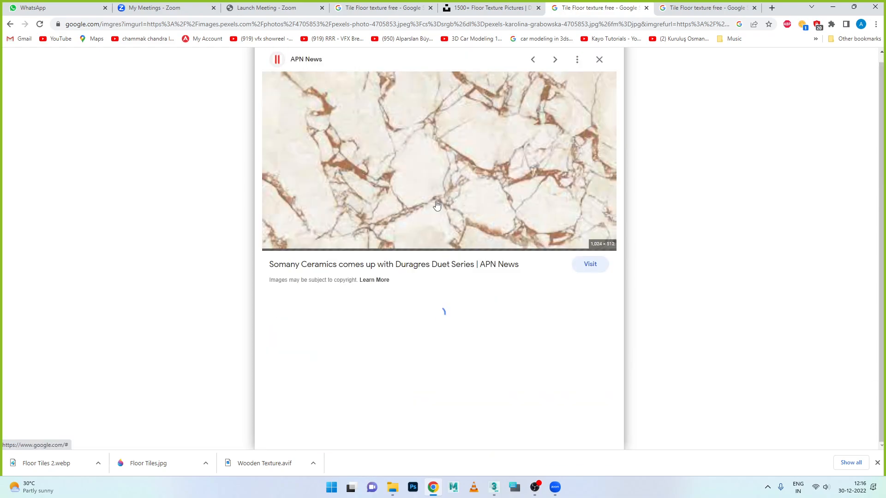
{"action": "scroll", "coordinate": [442, 184], "scroll_direction": "down", "scroll_amount": 5}
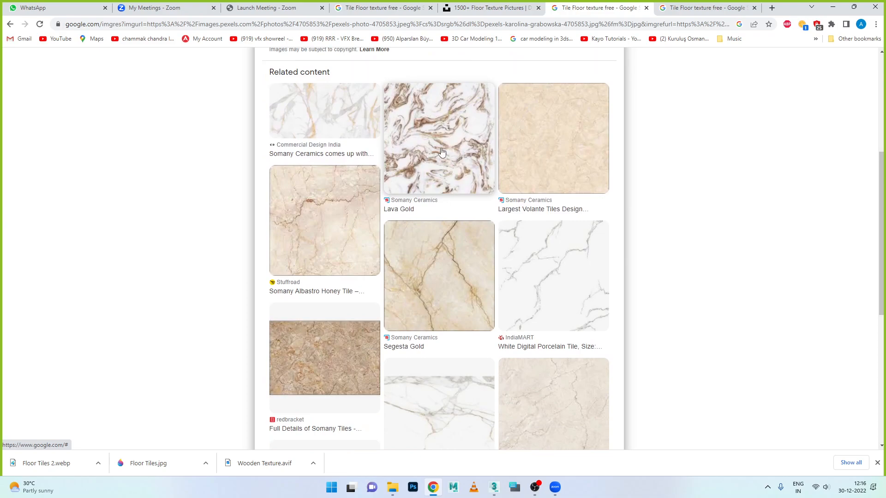
{"action": "left_click", "coordinate": [441, 153]}
{"action": "scroll", "coordinate": [442, 176], "scroll_direction": "down", "scroll_amount": 5}
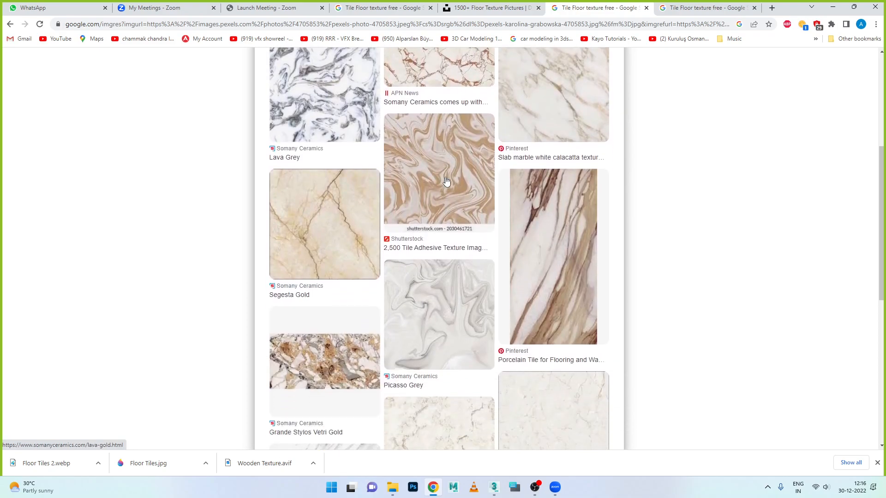
{"action": "scroll", "coordinate": [446, 180], "scroll_direction": "down", "scroll_amount": 5}
{"action": "left_click", "coordinate": [445, 180]}
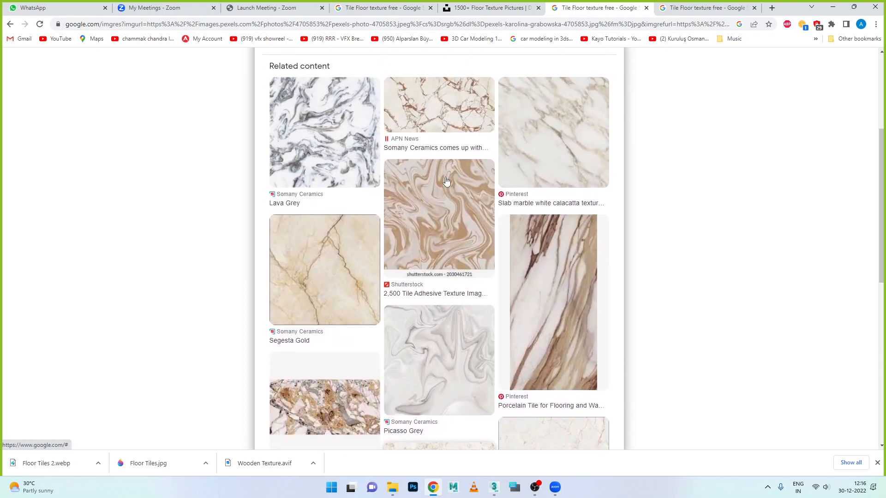
{"action": "scroll", "coordinate": [479, 189], "scroll_direction": "up", "scroll_amount": 1}
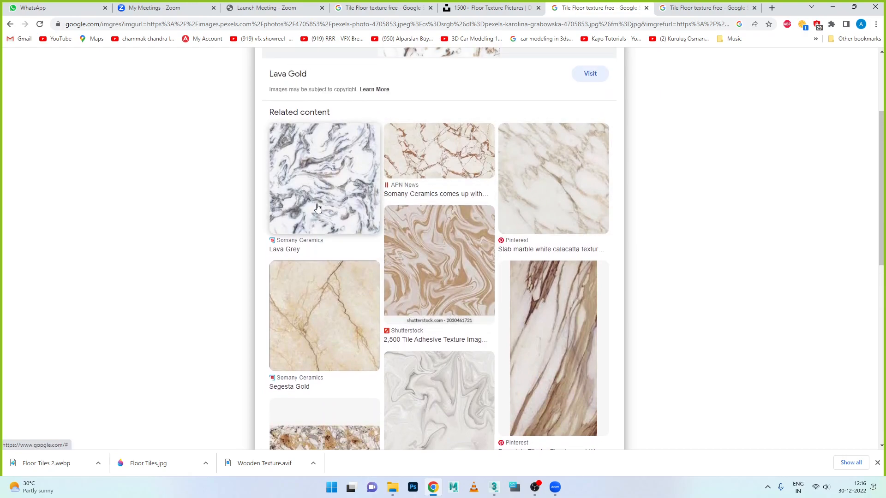
{"action": "scroll", "coordinate": [381, 213], "scroll_direction": "up", "scroll_amount": 3}
{"action": "scroll", "coordinate": [381, 211], "scroll_direction": "down", "scroll_amount": 5}
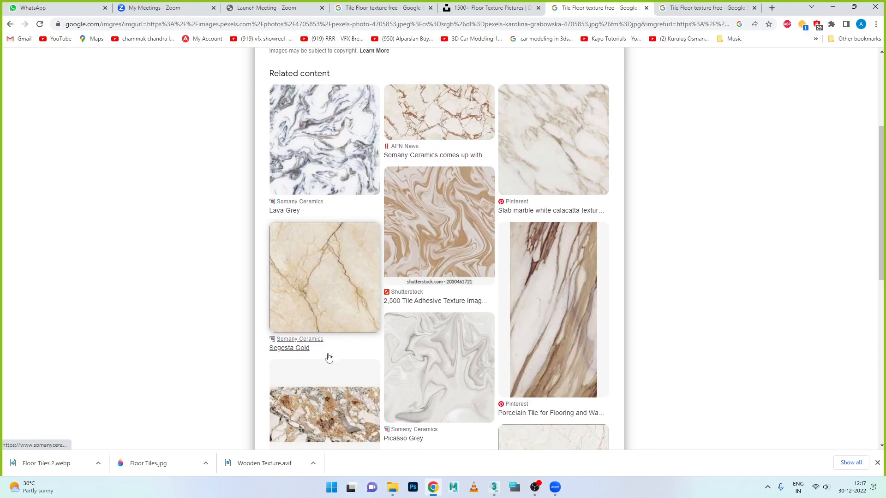
Reopen the Segesta Gold tile from the Lava Gold result and look through its related tile textures.
{"action": "left_click", "coordinate": [347, 240]}
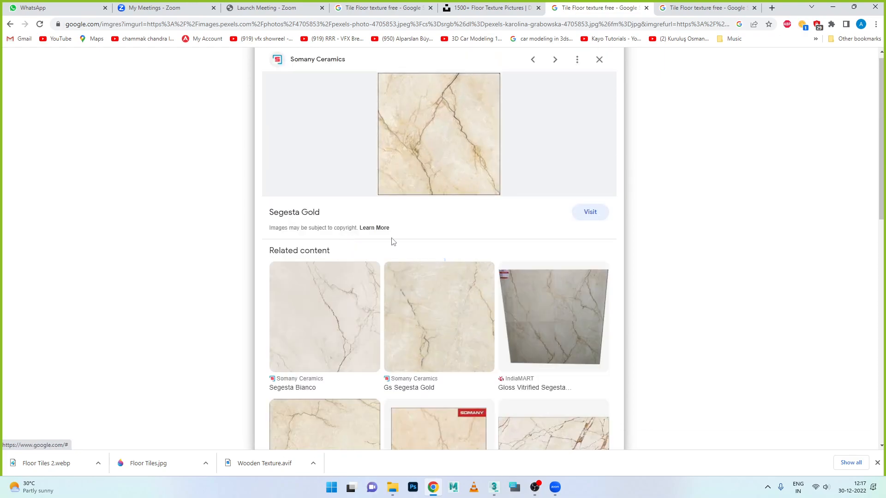
{"action": "scroll", "coordinate": [471, 213], "scroll_direction": "down", "scroll_amount": 5}
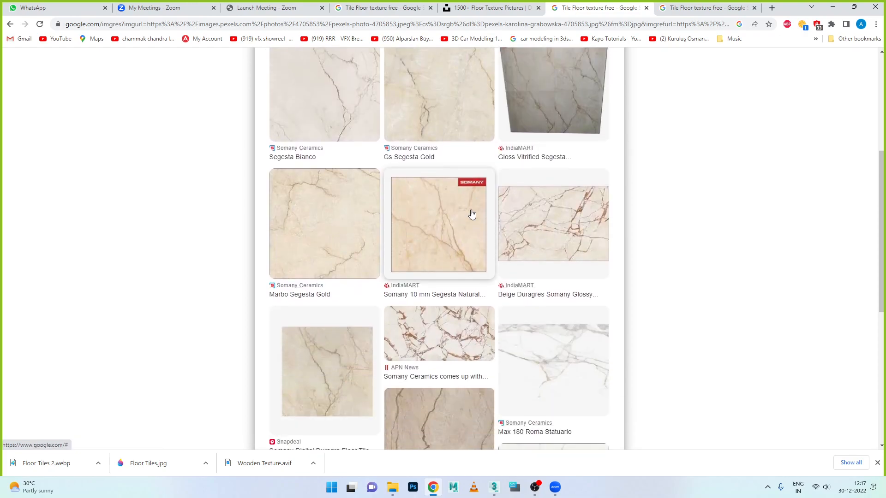
{"action": "scroll", "coordinate": [460, 218], "scroll_direction": "down", "scroll_amount": 4}
{"action": "scroll", "coordinate": [460, 218], "scroll_direction": "up", "scroll_amount": 4}
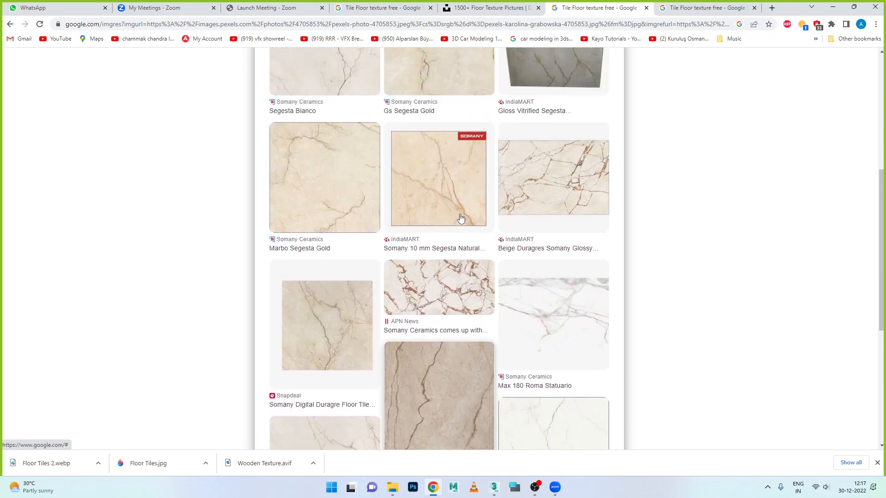
Examine the Beige Duragres Somany Glossy Wall Tile and its related marble tile textures.
{"action": "scroll", "coordinate": [460, 218], "scroll_direction": "up", "scroll_amount": 3}
{"action": "left_click", "coordinate": [551, 337]}
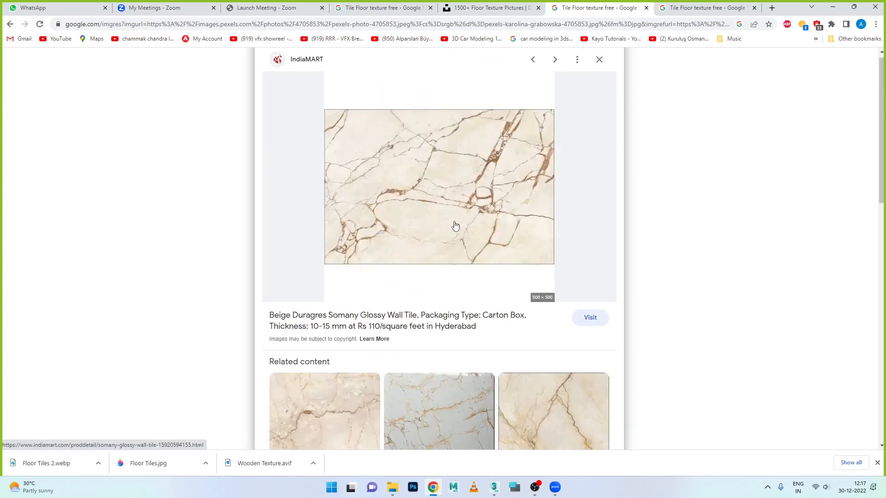
{"action": "scroll", "coordinate": [455, 225], "scroll_direction": "down", "scroll_amount": 5}
{"action": "scroll", "coordinate": [455, 225], "scroll_direction": "down", "scroll_amount": 4}
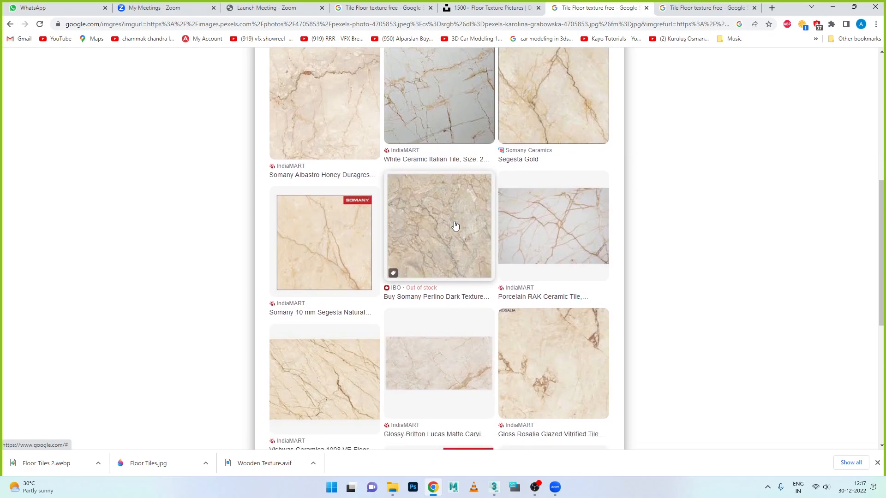
{"action": "scroll", "coordinate": [455, 223], "scroll_direction": "down", "scroll_amount": 3}
{"action": "scroll", "coordinate": [560, 259], "scroll_direction": "up", "scroll_amount": 7}
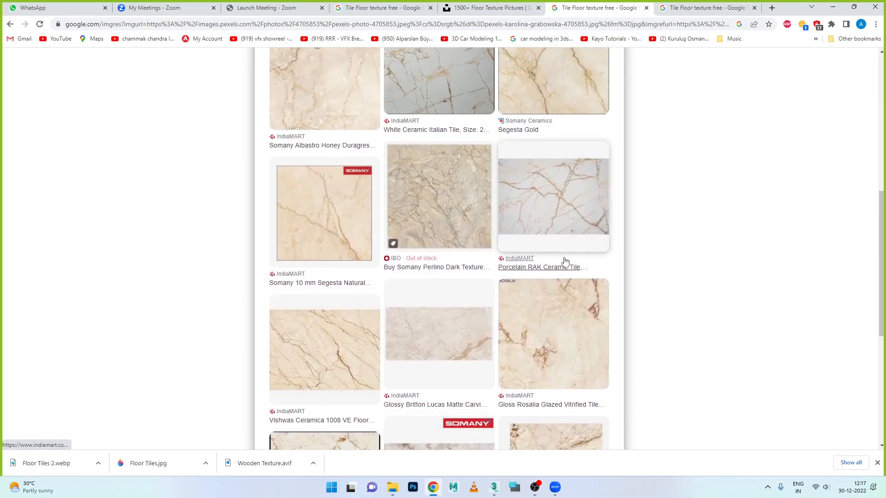
{"action": "scroll", "coordinate": [543, 220], "scroll_direction": "down", "scroll_amount": 5}
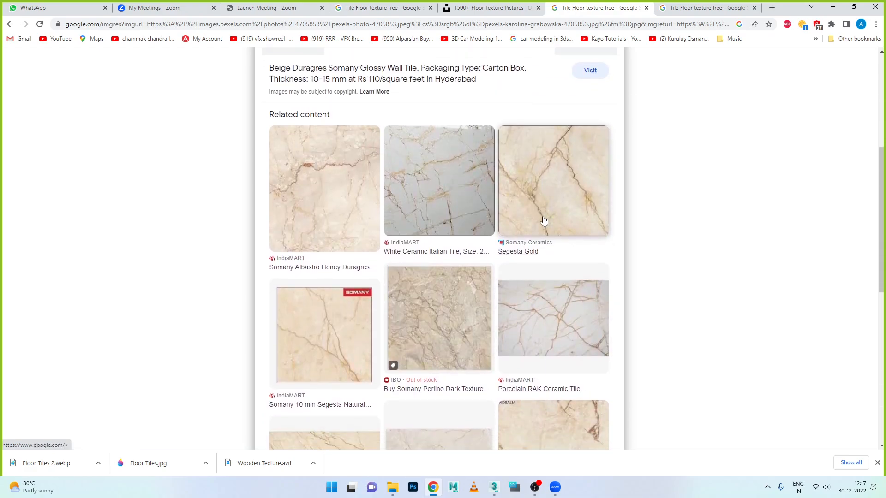
{"action": "scroll", "coordinate": [543, 285], "scroll_direction": "down", "scroll_amount": 1}
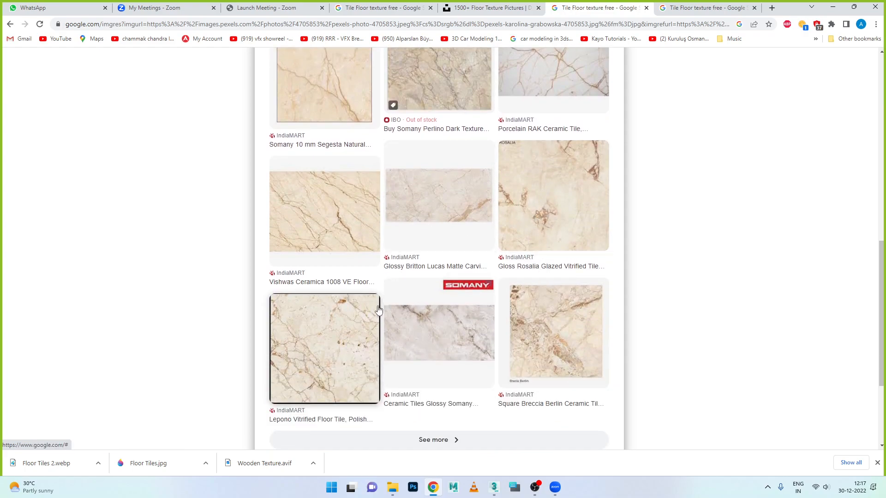
{"action": "scroll", "coordinate": [453, 312], "scroll_direction": "up", "scroll_amount": 3}
Save the Gloss Rosalia Glazed Vitrified Tile image as "Floor Tiles 3" in WEBP format in the images folder and close its page.
{"action": "left_click", "coordinate": [542, 280]}
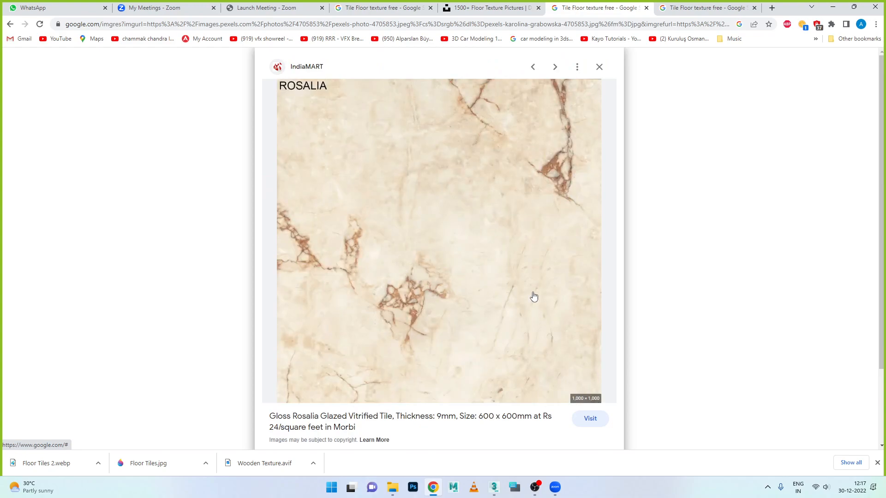
{"action": "scroll", "coordinate": [535, 303], "scroll_direction": "down", "scroll_amount": 8}
{"action": "scroll", "coordinate": [491, 289], "scroll_direction": "down", "scroll_amount": 7}
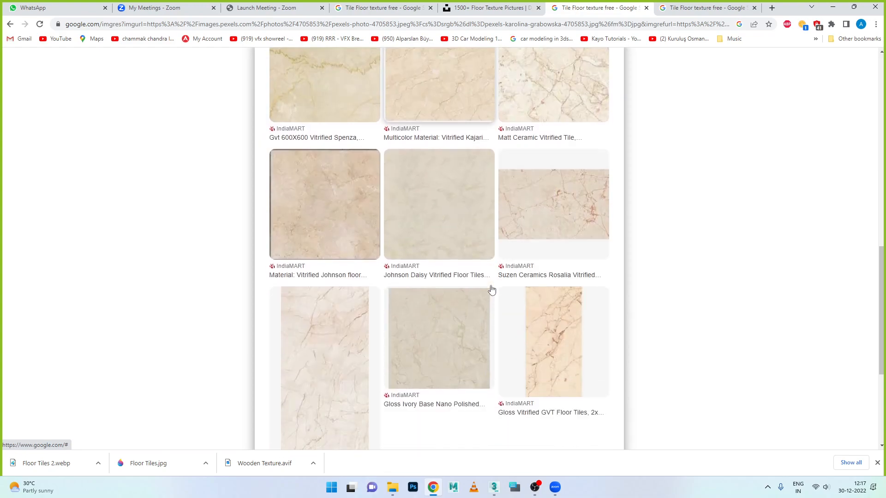
{"action": "scroll", "coordinate": [436, 240], "scroll_direction": "up", "scroll_amount": 10}
{"action": "scroll", "coordinate": [434, 232], "scroll_direction": "up", "scroll_amount": 5}
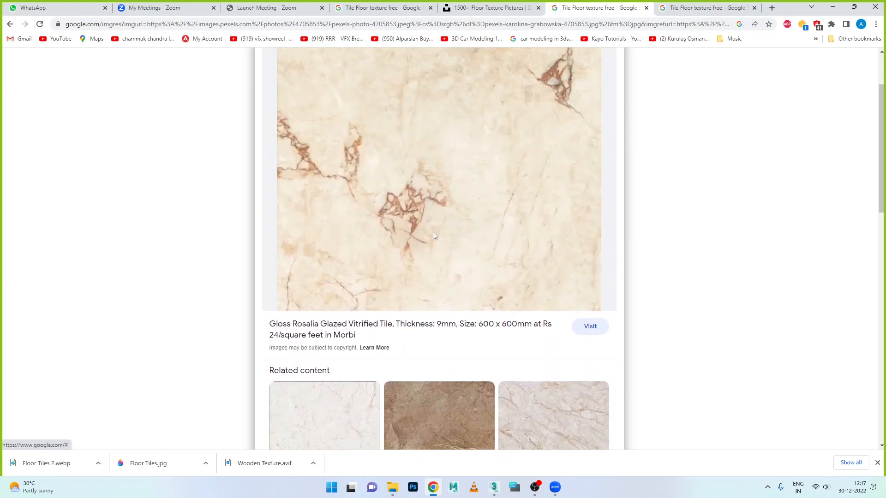
{"action": "right_click", "coordinate": [436, 194]}
{"action": "left_click", "coordinate": [474, 296]}
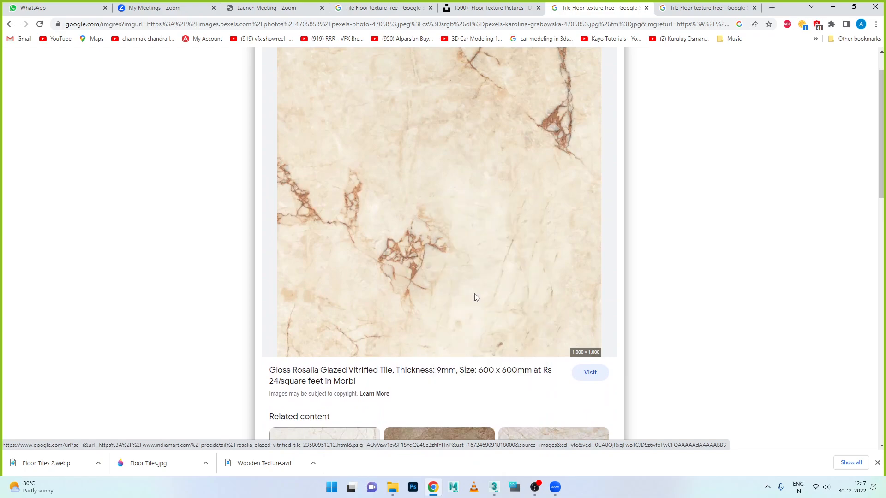
{"action": "left_click", "coordinate": [107, 82]}
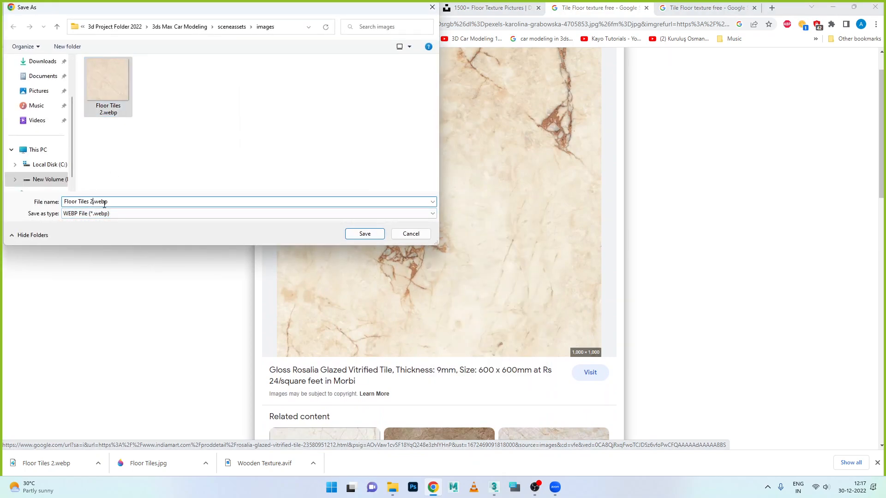
{"action": "left_click", "coordinate": [94, 202]}
{"action": "key", "text": "BackSpace"}
{"action": "key", "text": "Return"}
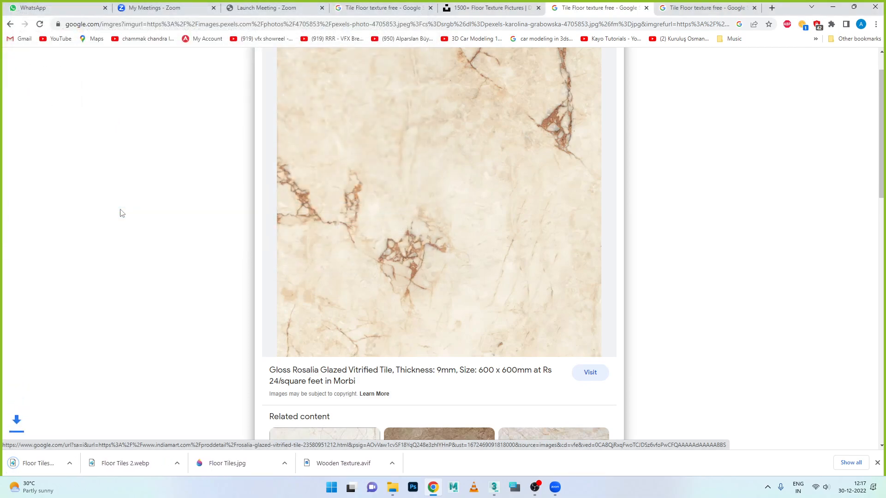
{"action": "left_click", "coordinate": [646, 8]}
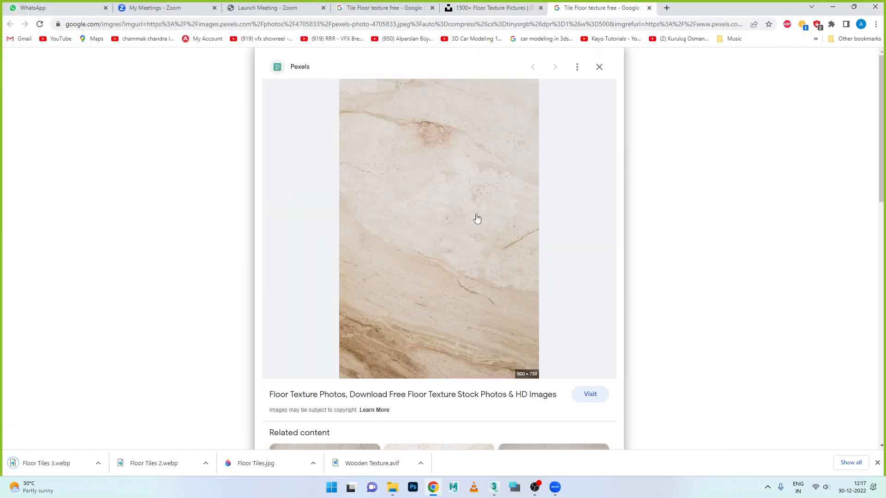
Save the Pexels beige marble floor texture as "Floor Tiles 4" in JPEG format in the images folder and close its page.
{"action": "scroll", "coordinate": [477, 216], "scroll_direction": "down", "scroll_amount": 2}
{"action": "right_click", "coordinate": [435, 159]}
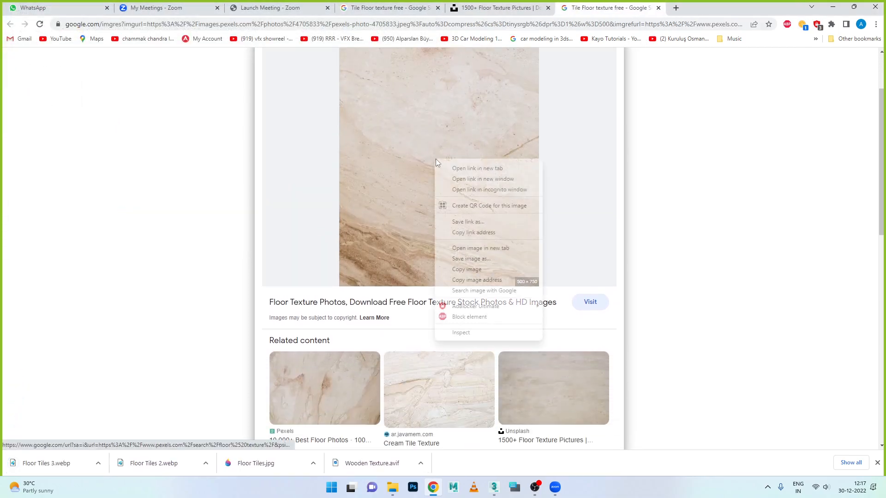
{"action": "left_click", "coordinate": [475, 259]}
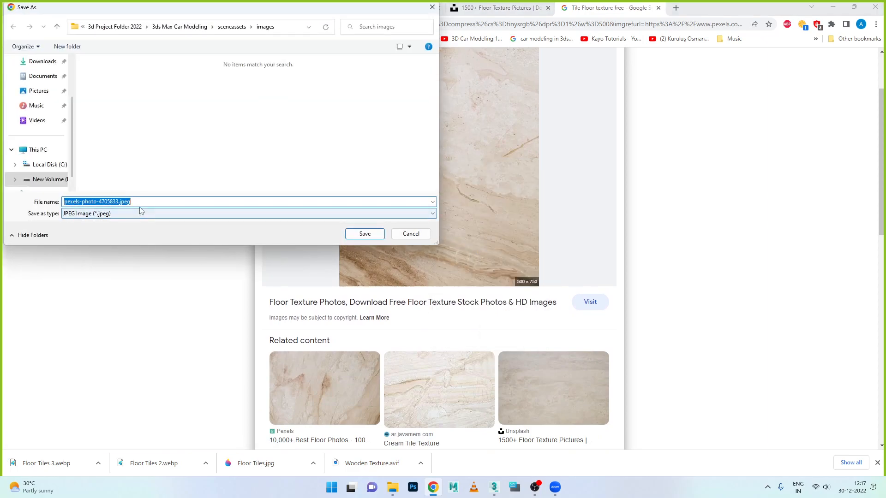
{"action": "type", "text": "Floor"}
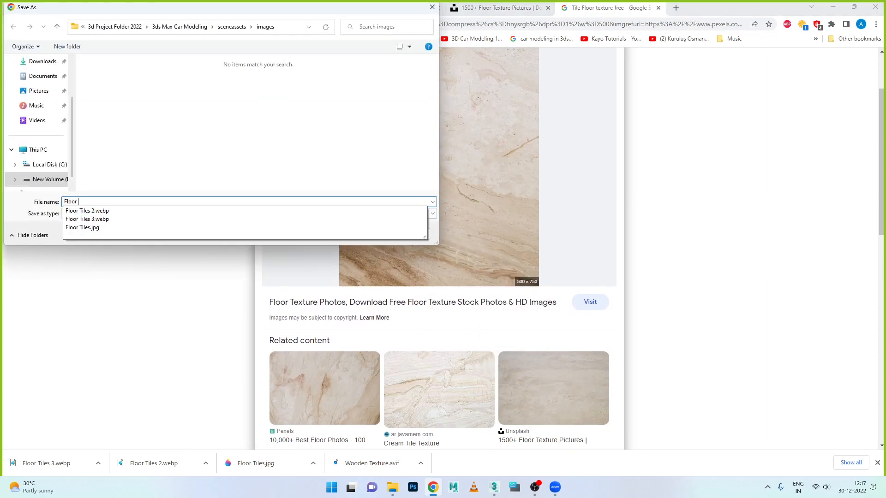
{"action": "type", "text": " Tiles 3"}
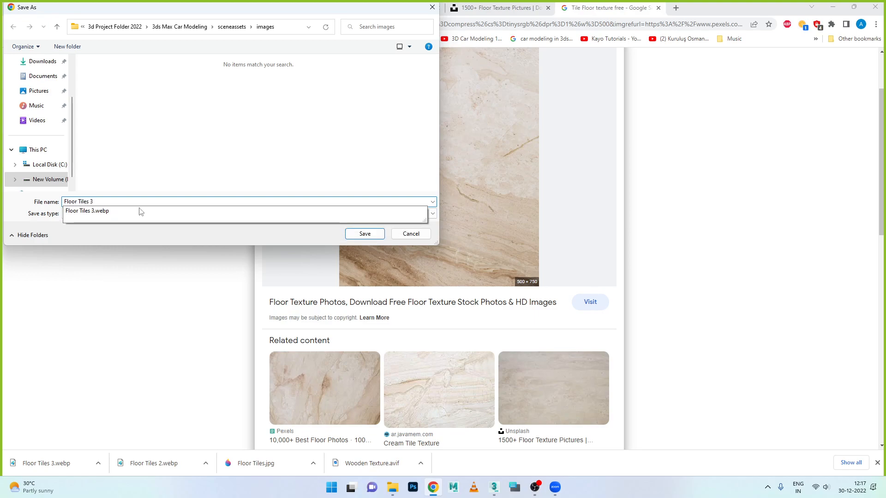
{"action": "key", "text": "BackSpace"}
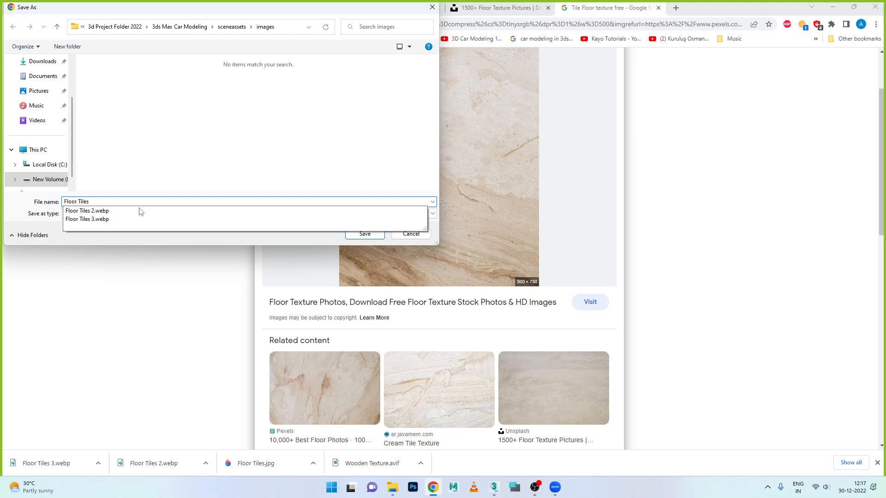
{"action": "type", "text": "4"}
{"action": "key", "text": "Return"}
{"action": "scroll", "coordinate": [572, 266], "scroll_direction": "down", "scroll_amount": 10}
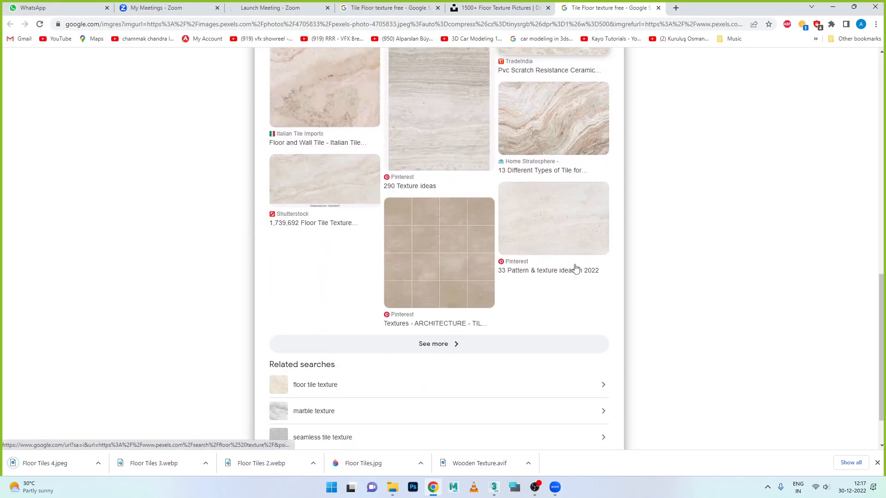
{"action": "left_click", "coordinate": [658, 8]}
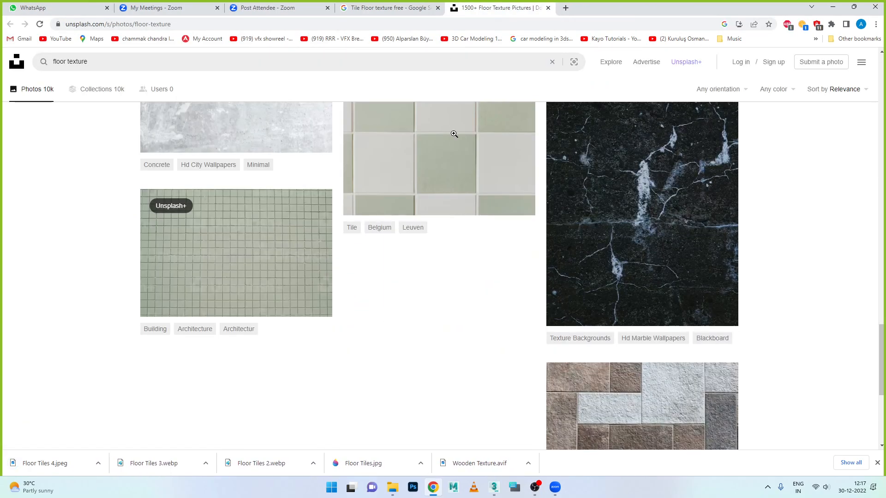
Return to the tile texture image results and change the search to "Wall texture free".
{"action": "scroll", "coordinate": [475, 127], "scroll_direction": "up", "scroll_amount": 3}
{"action": "left_click", "coordinate": [407, 12]}
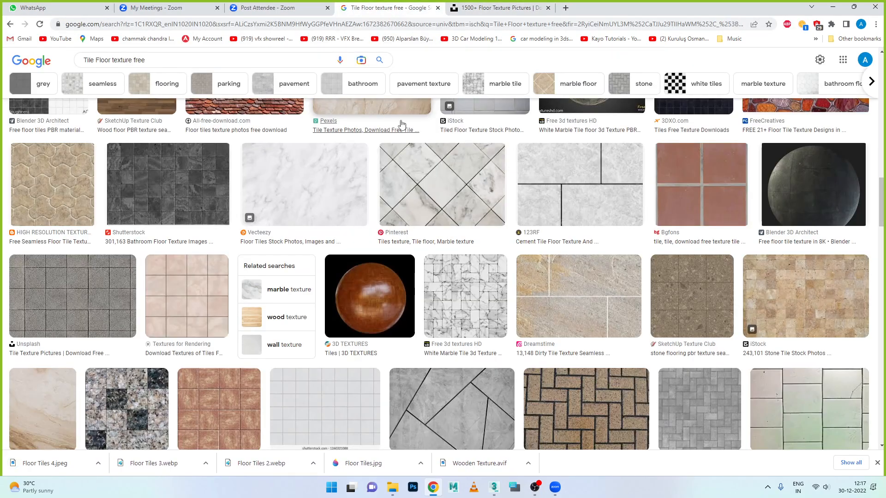
{"action": "scroll", "coordinate": [401, 124], "scroll_direction": "up", "scroll_amount": 15}
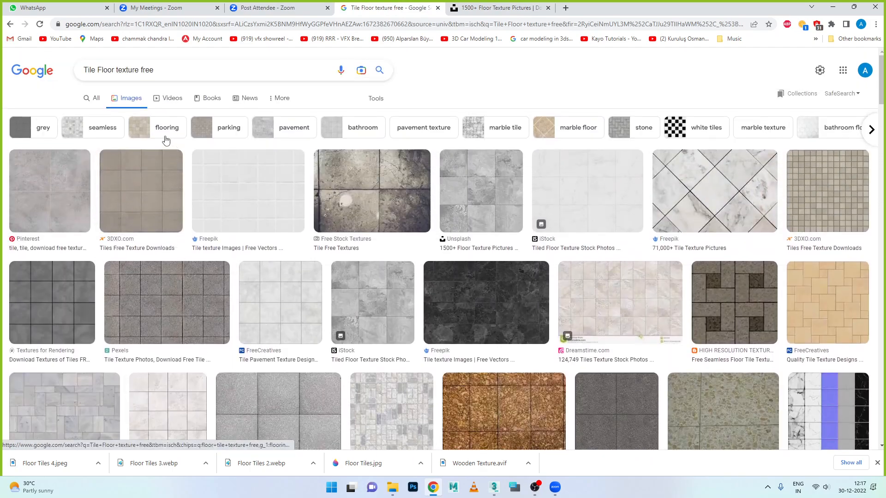
{"action": "left_click_drag", "start_coordinate": [114, 70], "coordinate": [51, 66]}
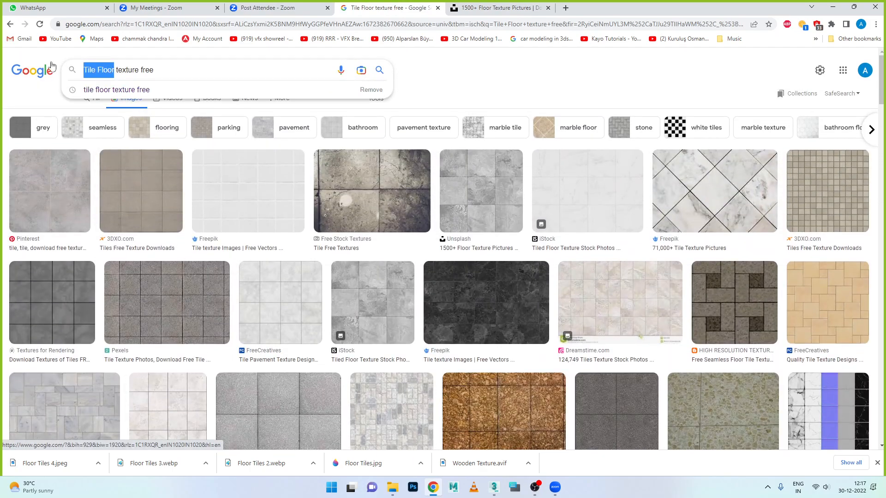
{"action": "type", "text": "Wall"}
{"action": "key", "text": "Return"}
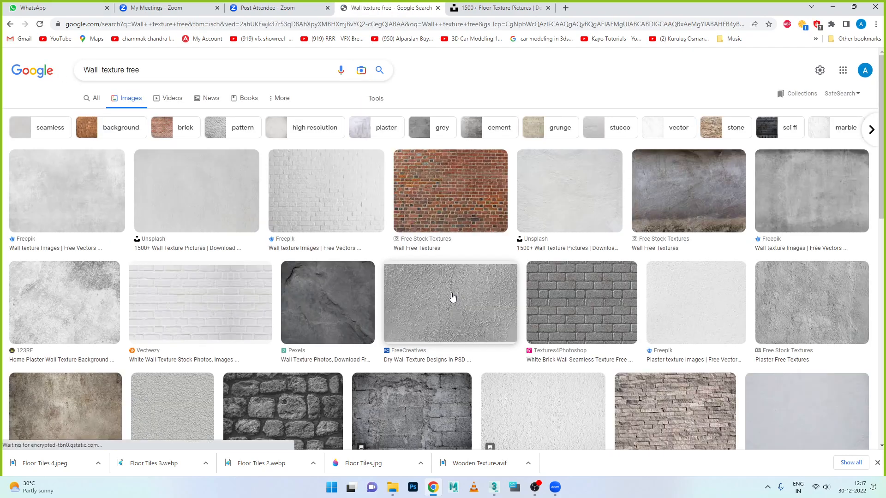
Open the Dreamstime stone cladding and Wallpaper Flare brick wall texture results in separate new tabs.
{"action": "scroll", "coordinate": [452, 297], "scroll_direction": "down", "scroll_amount": 2}
{"action": "scroll", "coordinate": [452, 297], "scroll_direction": "down", "scroll_amount": 5}
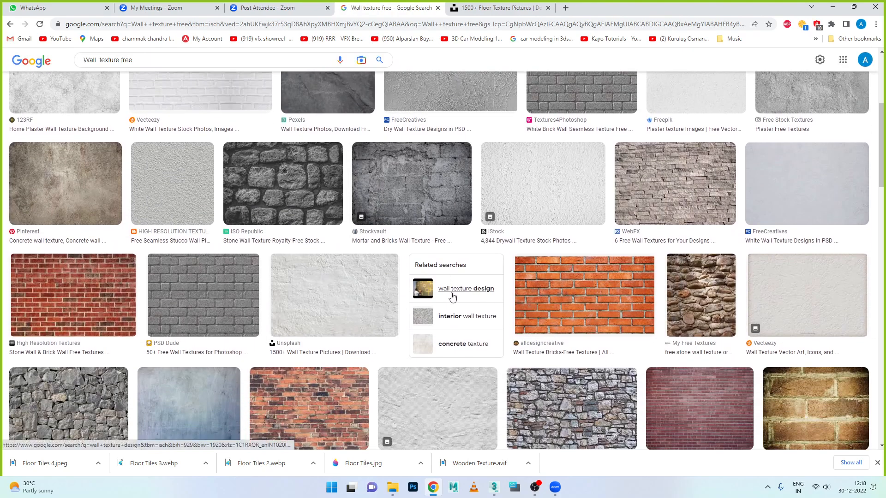
{"action": "scroll", "coordinate": [452, 296], "scroll_direction": "down", "scroll_amount": 3}
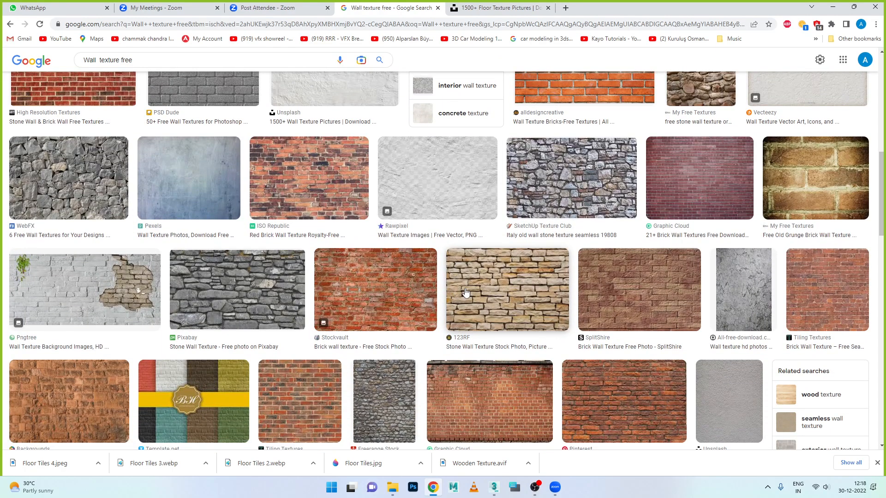
{"action": "scroll", "coordinate": [465, 292], "scroll_direction": "down", "scroll_amount": 2}
{"action": "scroll", "coordinate": [426, 291], "scroll_direction": "down", "scroll_amount": 1}
{"action": "scroll", "coordinate": [425, 289], "scroll_direction": "down", "scroll_amount": 3}
{"action": "scroll", "coordinate": [426, 289], "scroll_direction": "down", "scroll_amount": 3}
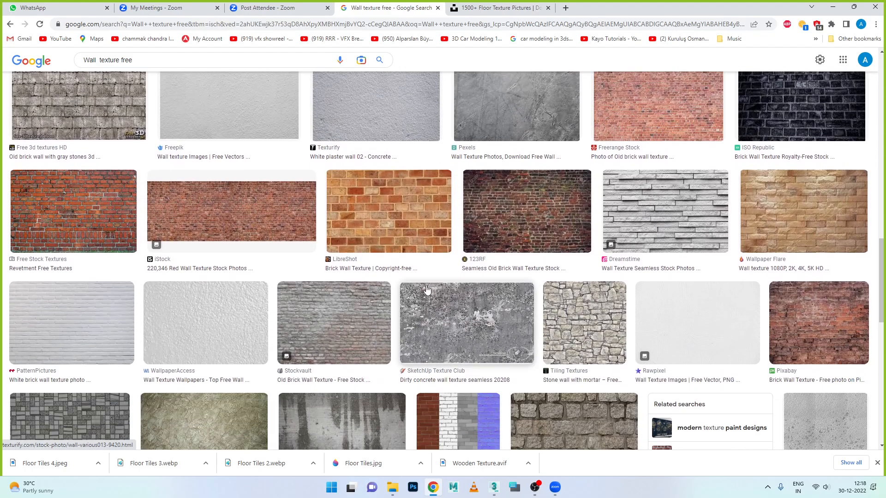
{"action": "scroll", "coordinate": [427, 288], "scroll_direction": "down", "scroll_amount": 1}
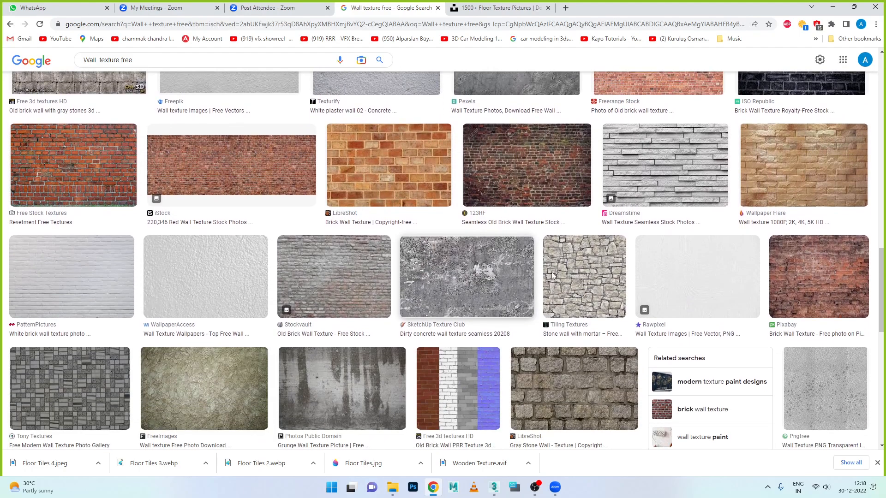
{"action": "right_click", "coordinate": [653, 153]}
{"action": "left_click", "coordinate": [678, 158]}
{"action": "right_click", "coordinate": [678, 154]}
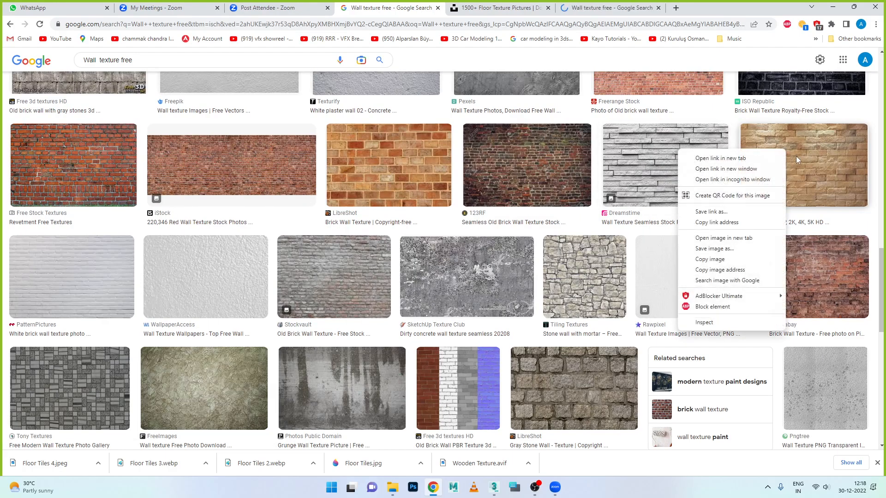
{"action": "left_click", "coordinate": [769, 158]}
Find the PatternPictures rough plaster wall texture among the image results and open it in a new tab.
{"action": "scroll", "coordinate": [341, 270], "scroll_direction": "down", "scroll_amount": 5}
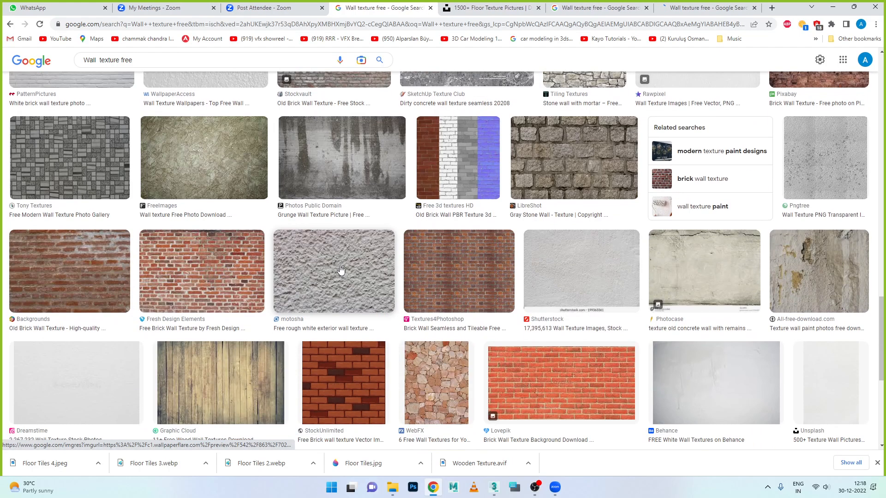
{"action": "scroll", "coordinate": [340, 269], "scroll_direction": "down", "scroll_amount": 6}
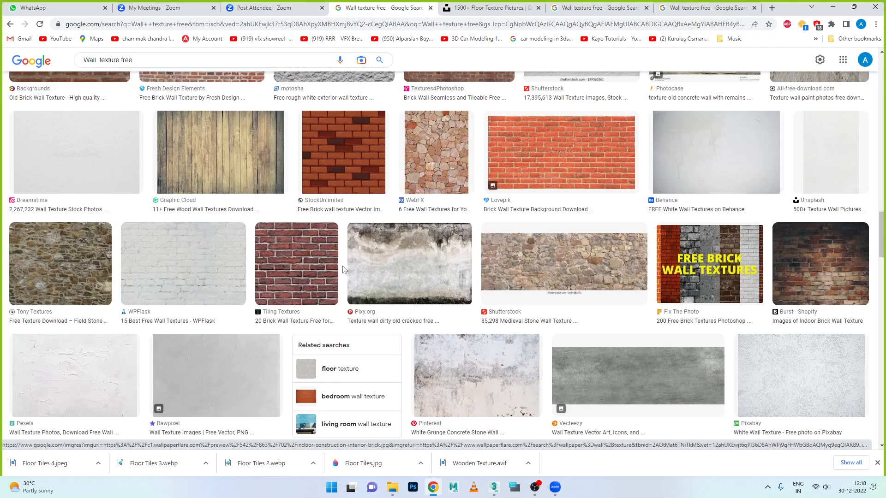
{"action": "scroll", "coordinate": [343, 269], "scroll_direction": "down", "scroll_amount": 6}
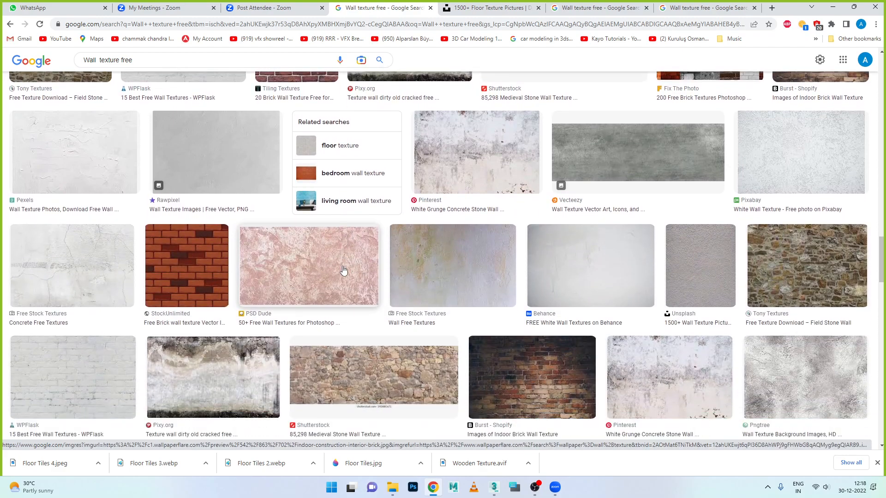
{"action": "scroll", "coordinate": [344, 269], "scroll_direction": "down", "scroll_amount": 5}
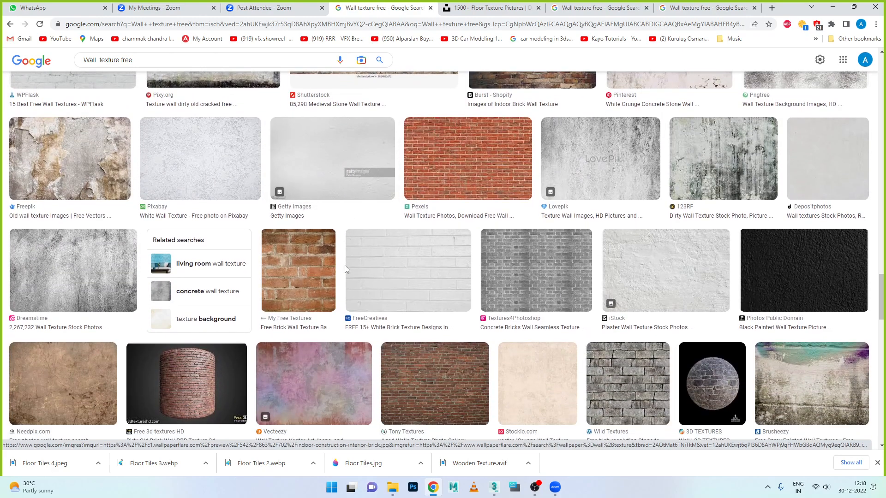
{"action": "scroll", "coordinate": [346, 269], "scroll_direction": "down", "scroll_amount": 2}
{"action": "scroll", "coordinate": [347, 270], "scroll_direction": "down", "scroll_amount": 5}
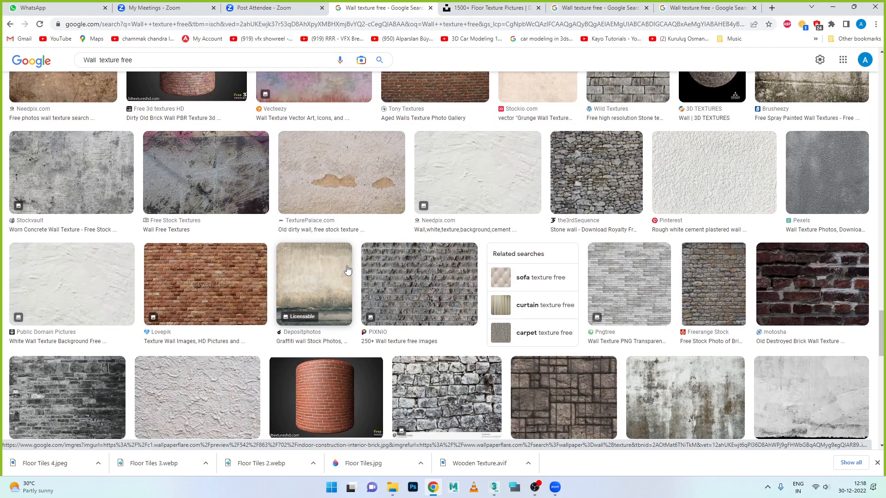
{"action": "scroll", "coordinate": [347, 270], "scroll_direction": "down", "scroll_amount": 2}
{"action": "scroll", "coordinate": [236, 222], "scroll_direction": "down", "scroll_amount": 2}
{"action": "right_click", "coordinate": [237, 222]}
{"action": "left_click", "coordinate": [258, 229]}
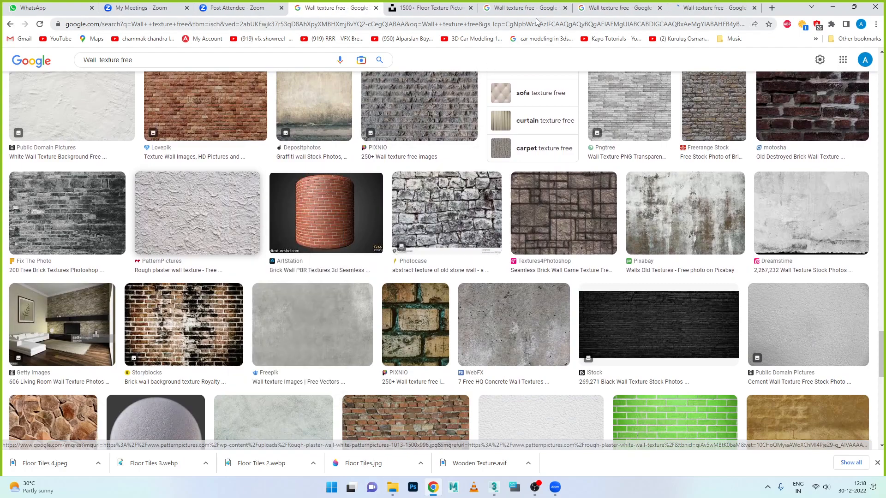
Save the Dreamstime stone cladding texture as "wall Texture" in JPEG format in the images folder and close its page.
{"action": "left_click", "coordinate": [532, 11]}
{"action": "right_click", "coordinate": [441, 178]}
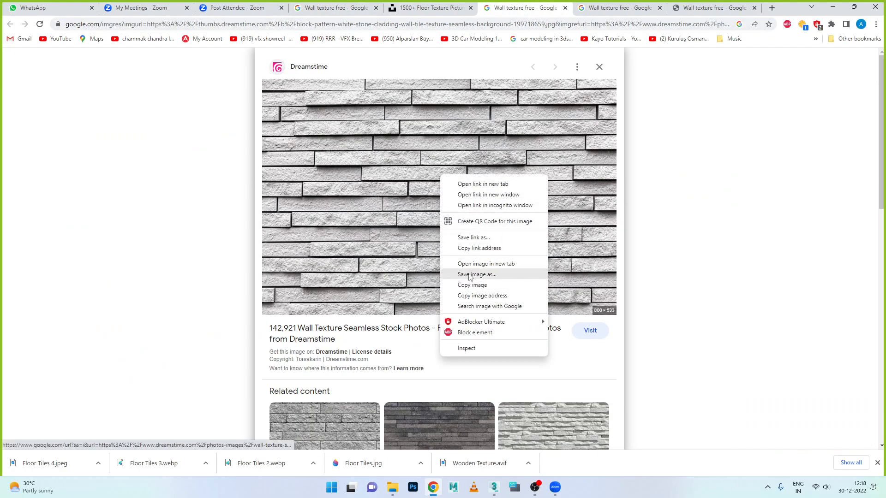
{"action": "left_click", "coordinate": [466, 274]}
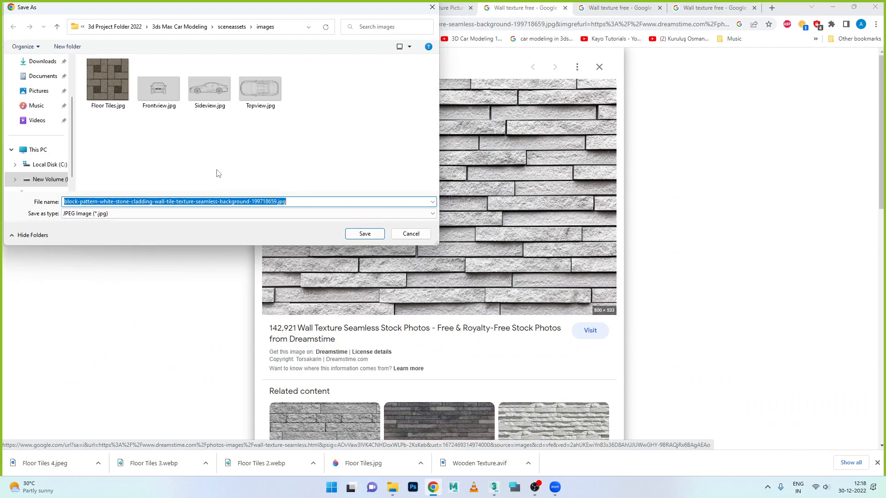
{"action": "type", "text": "wall T"}
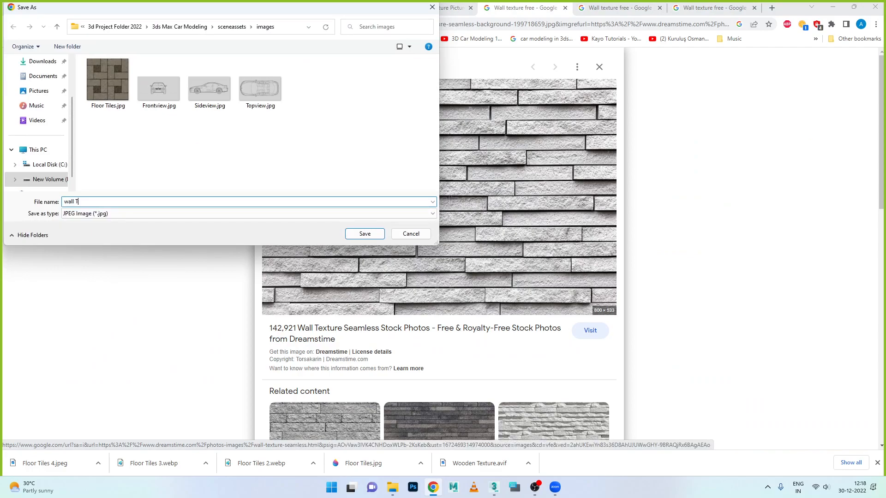
{"action": "type", "text": "exture"}
{"action": "key", "text": "Return"}
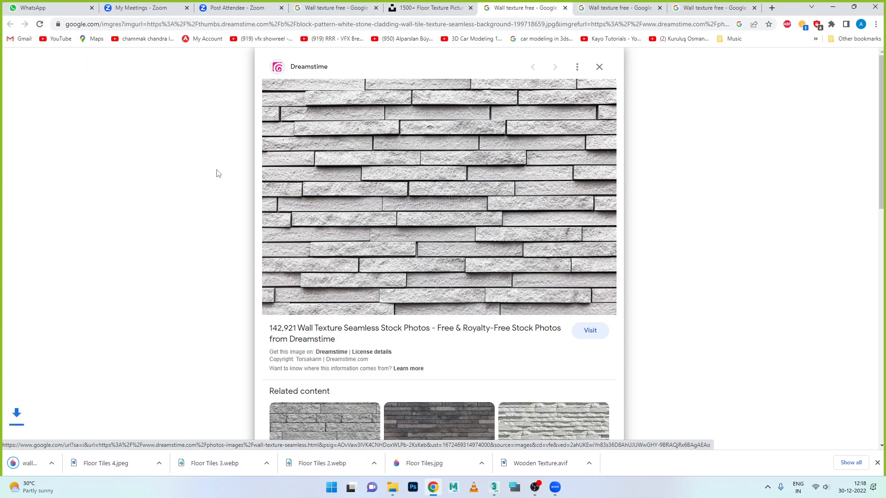
{"action": "left_click", "coordinate": [565, 8]}
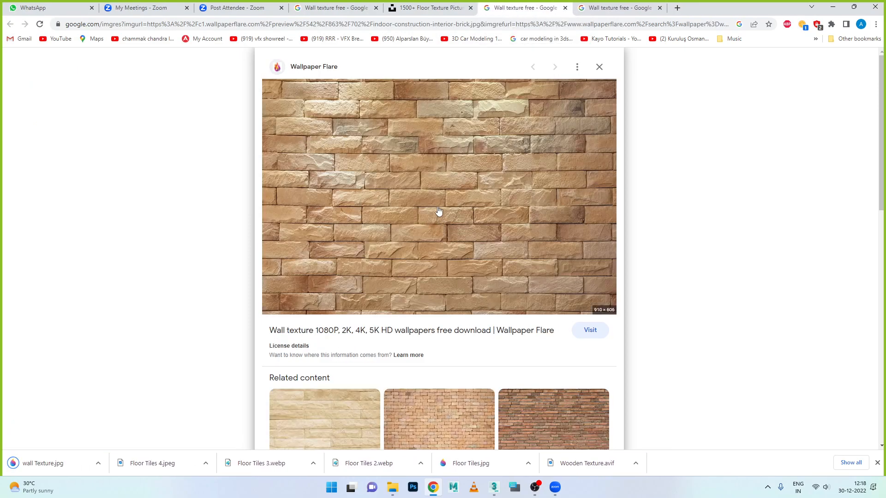
Save the Wallpaper Flare brick wall texture as "Wall Texture 2" in JPEG format in the images folder.
{"action": "right_click", "coordinate": [435, 191]}
{"action": "left_click", "coordinate": [469, 290]}
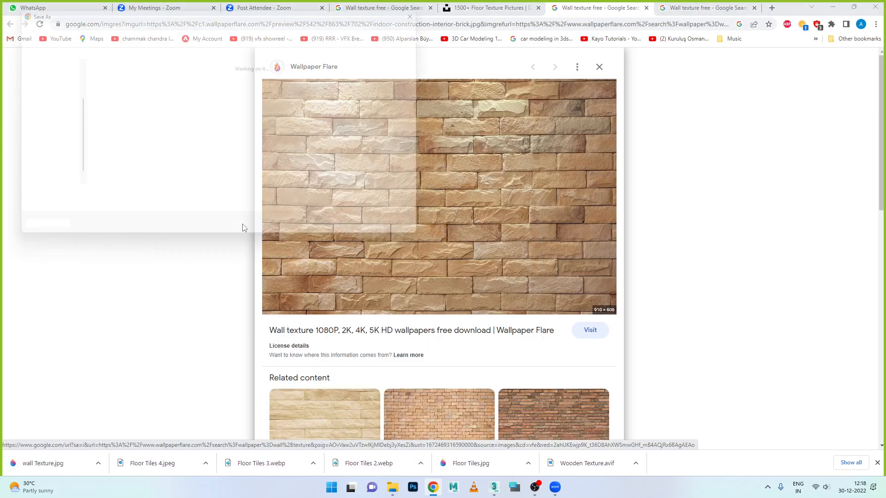
{"action": "left_click", "coordinate": [110, 103]}
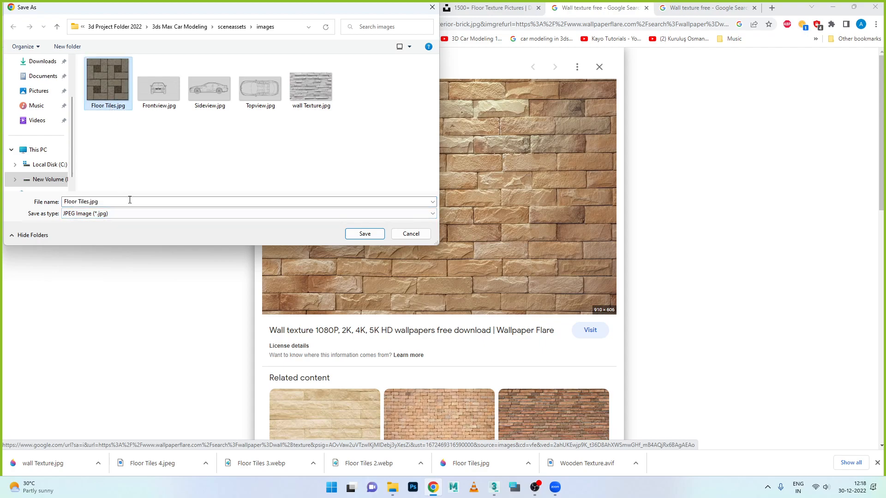
{"action": "type", "text": "Wall"}
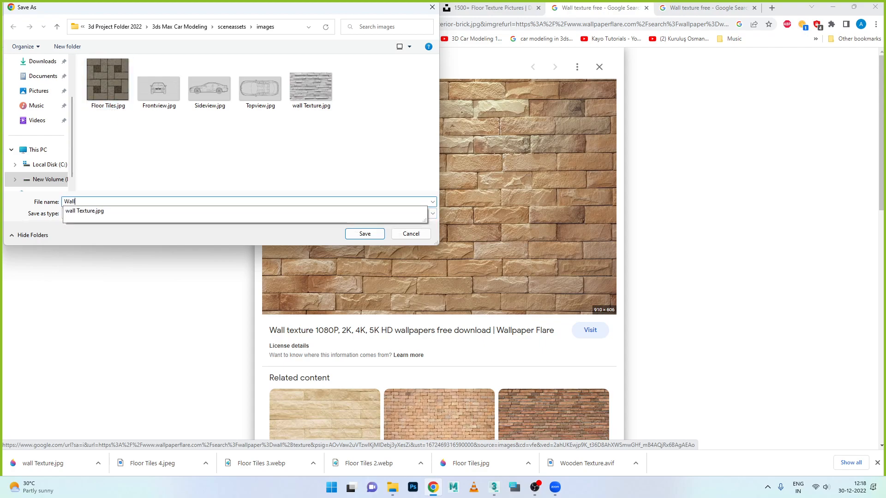
{"action": "type", "text": " Texture 2"}
{"action": "key", "text": "Return"}
{"action": "scroll", "coordinate": [309, 206], "scroll_direction": "down", "scroll_amount": 5}
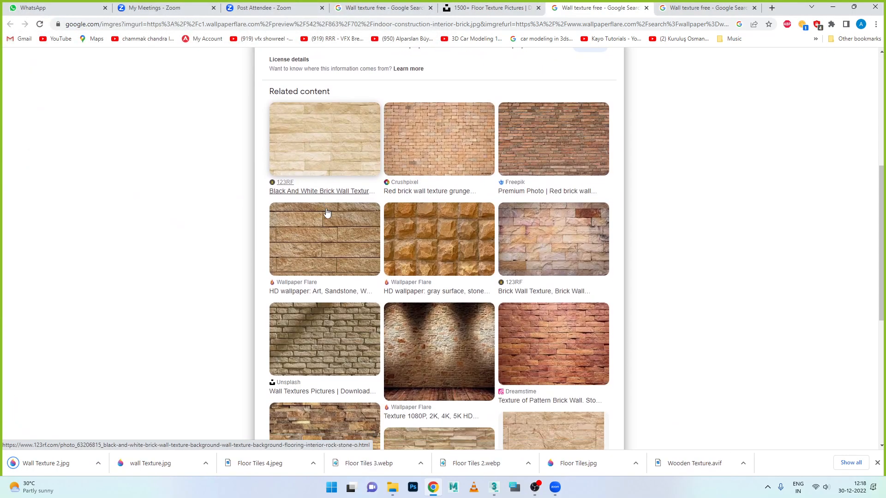
{"action": "scroll", "coordinate": [326, 212], "scroll_direction": "down", "scroll_amount": 4}
{"action": "scroll", "coordinate": [326, 212], "scroll_direction": "up", "scroll_amount": 4}
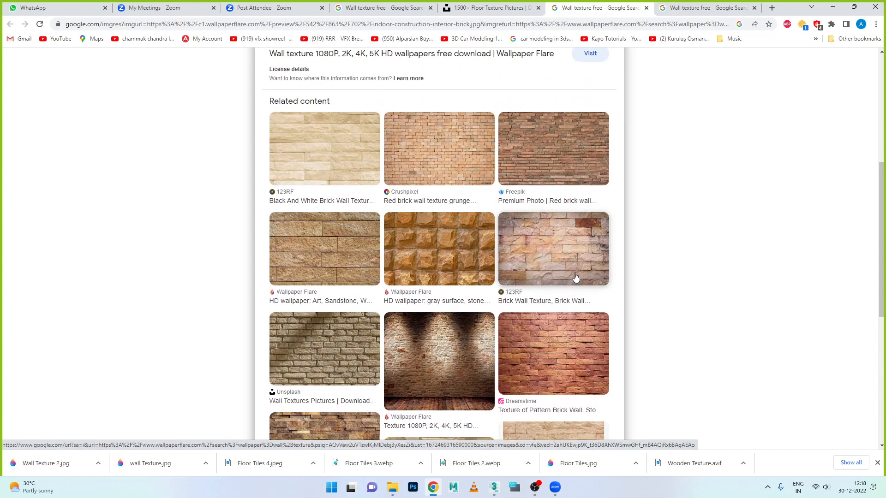
Save the PatternPictures rough plaster wall texture as "Wall Texture 3" in JPEG format in the images folder.
{"action": "left_click", "coordinate": [703, 8]}
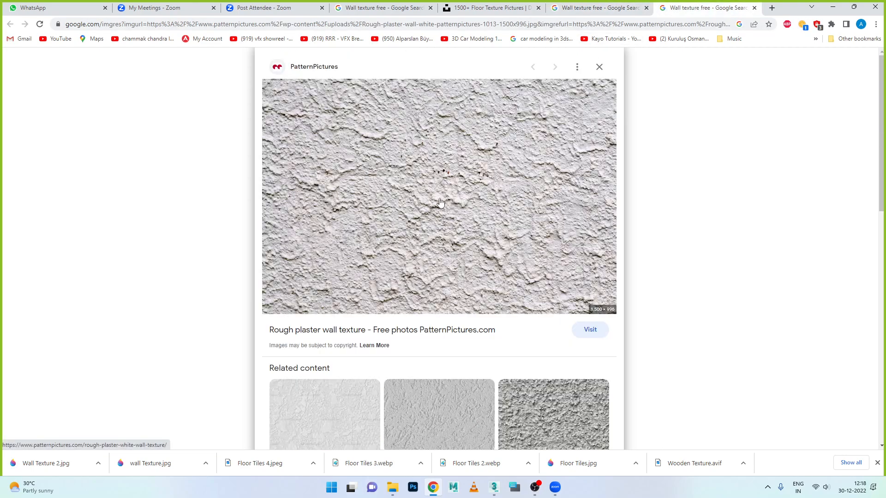
{"action": "right_click", "coordinate": [440, 200]}
{"action": "left_click", "coordinate": [476, 298]}
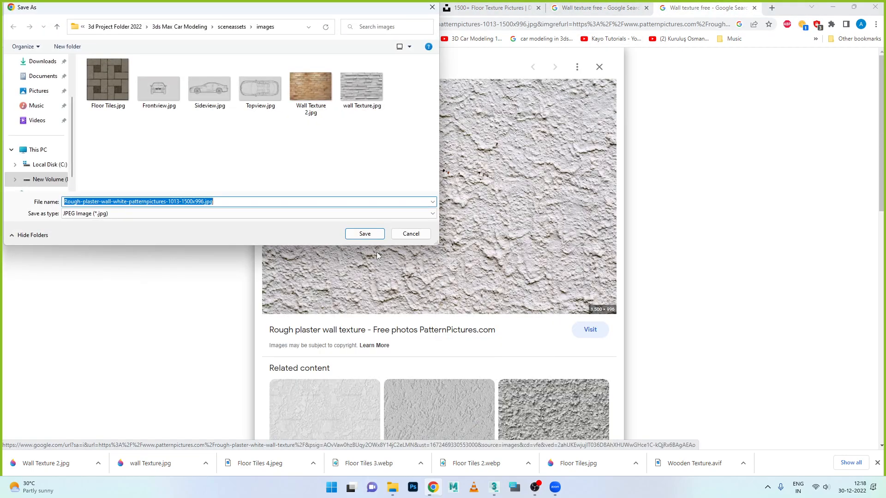
{"action": "type", "text": "wall"}
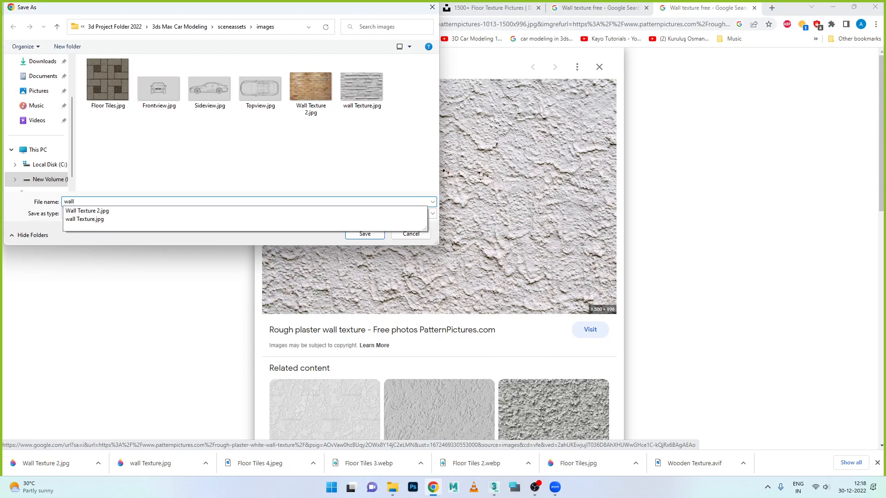
{"action": "type", "text": " T"}
{"action": "key", "text": "Down"}
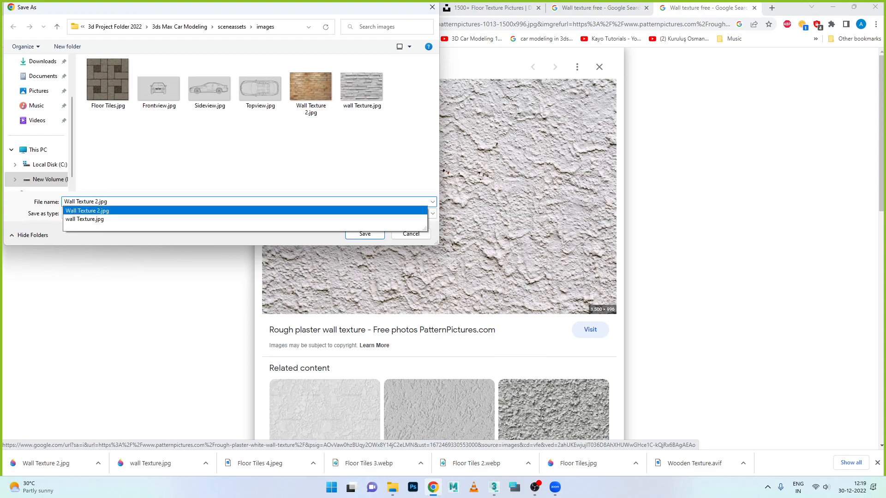
{"action": "key", "text": "BackSpace"}
{"action": "key", "text": "BackSpace"}
{"action": "key", "text": "BackSpace"}
{"action": "key", "text": "BackSpace"}
{"action": "key", "text": "BackSpace"}
{"action": "type", "text": "3"}
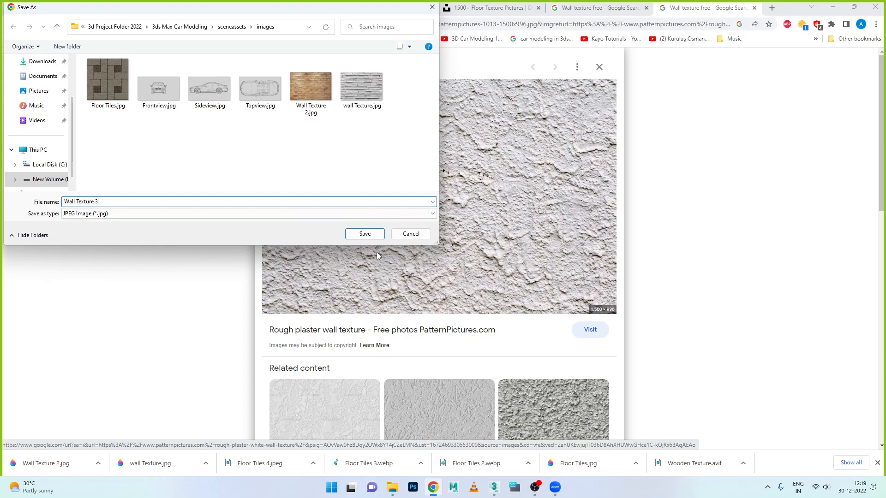
{"action": "key", "text": "Return"}
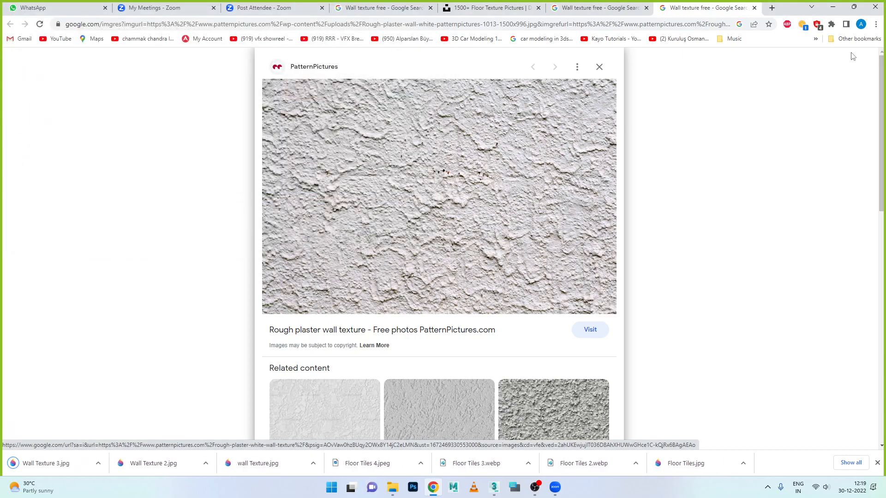
Switch back to 3ds Max, filter the bitmap file dialog by All Formats and look through the images folder.
{"action": "left_click", "coordinate": [832, 7]}
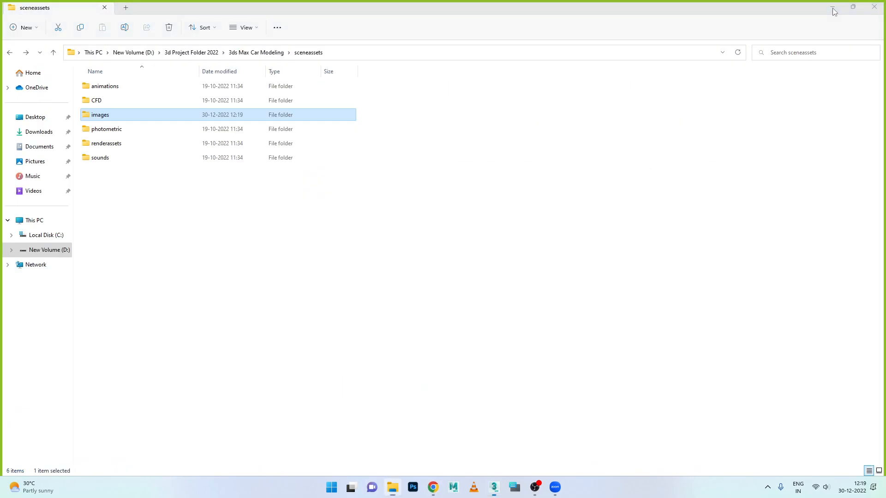
{"action": "left_click", "coordinate": [832, 7]}
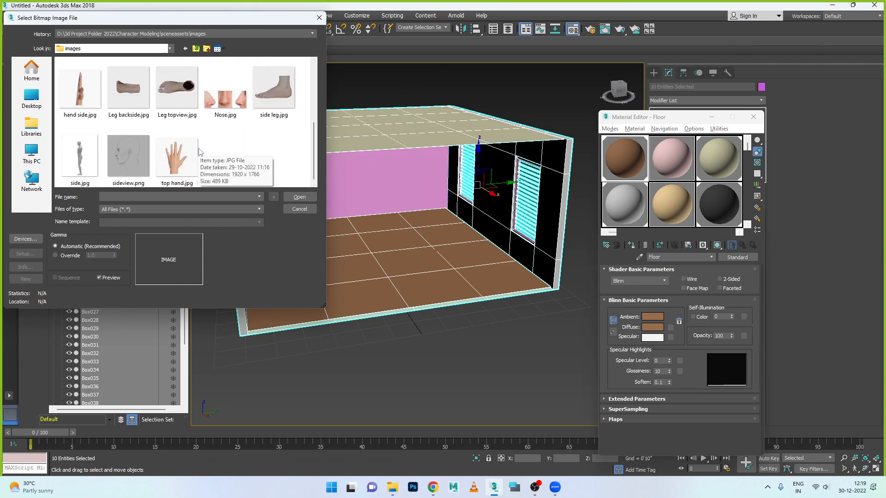
{"action": "left_click", "coordinate": [203, 210]}
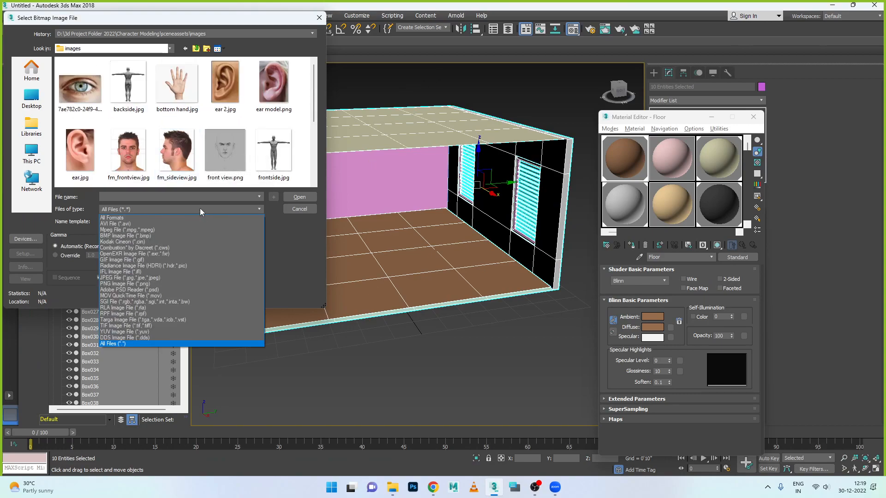
{"action": "left_click", "coordinate": [136, 219]}
{"action": "scroll", "coordinate": [158, 124], "scroll_direction": "down", "scroll_amount": 3}
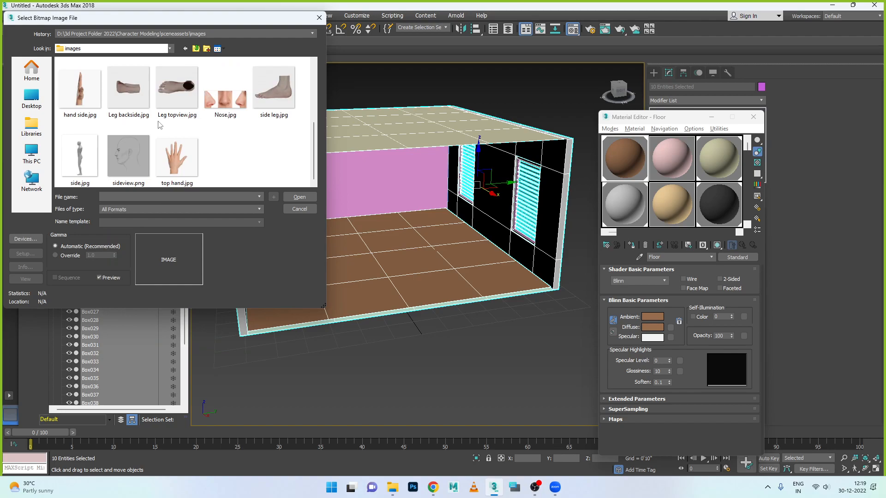
{"action": "scroll", "coordinate": [158, 124], "scroll_direction": "up", "scroll_amount": 5}
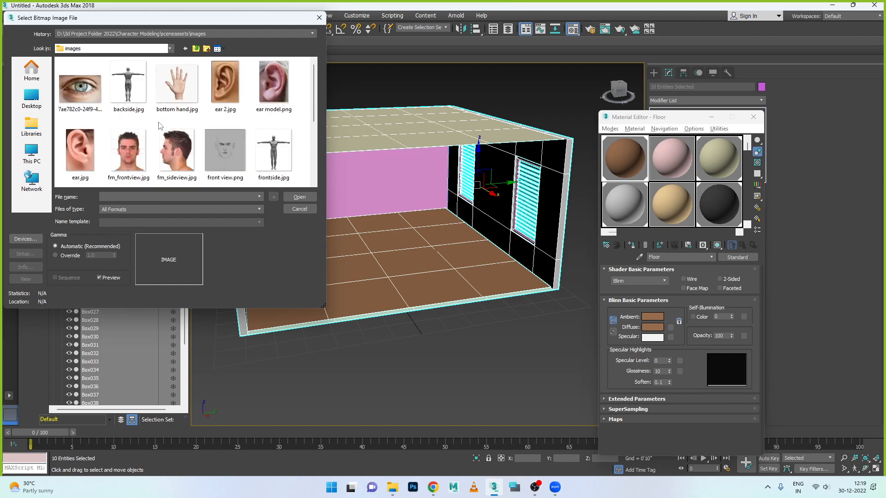
Reopen the images folder under sceneassets in the bitmap file dialog, filter by All Files and look for the downloaded textures.
{"action": "left_click", "coordinate": [196, 48]}
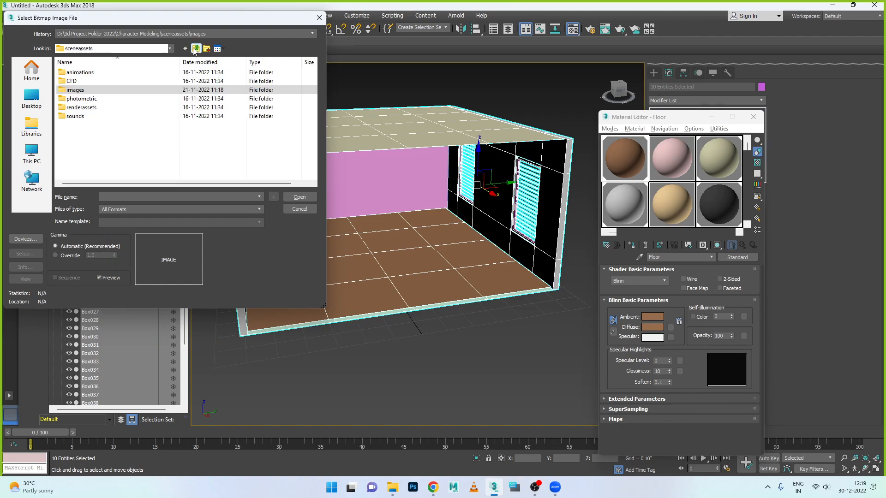
{"action": "double_click", "coordinate": [75, 90]}
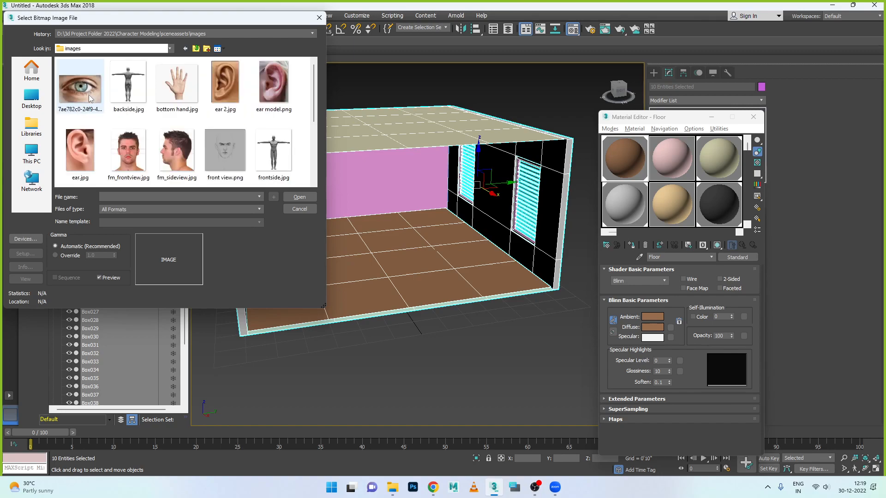
{"action": "scroll", "coordinate": [189, 170], "scroll_direction": "down", "scroll_amount": 3}
{"action": "left_click", "coordinate": [206, 210]}
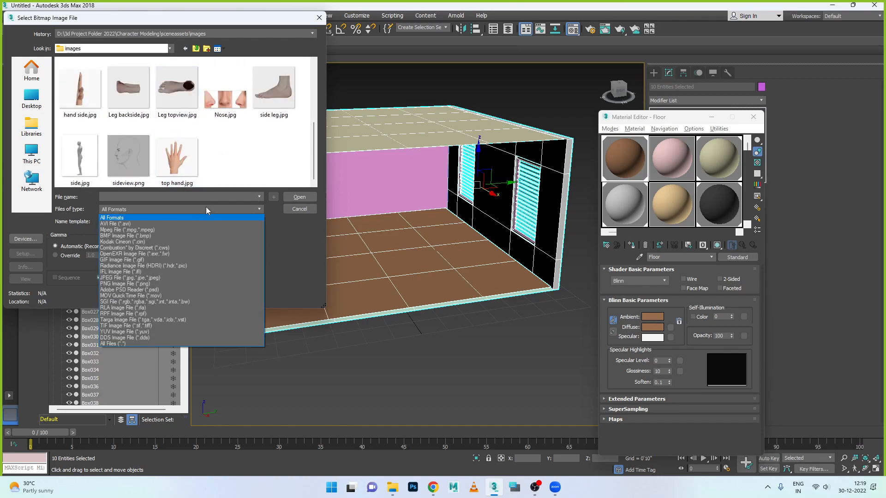
{"action": "left_click", "coordinate": [114, 345]}
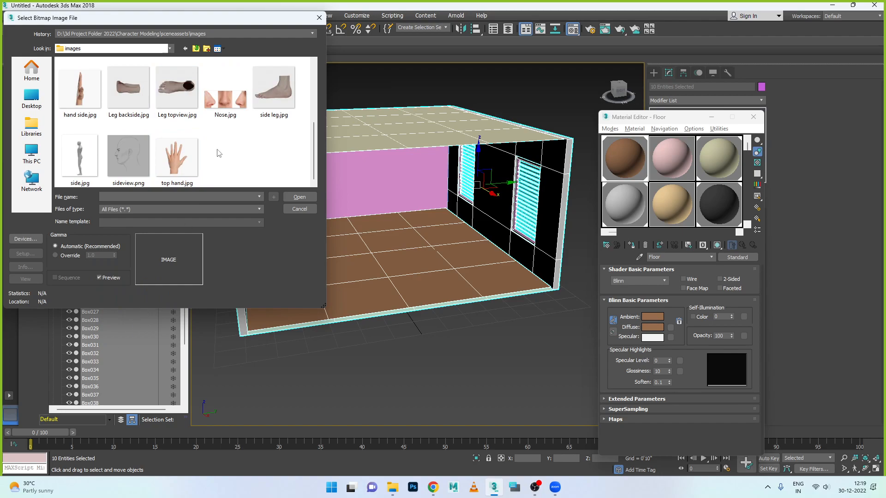
{"action": "scroll", "coordinate": [218, 150], "scroll_direction": "up", "scroll_amount": 2}
{"action": "scroll", "coordinate": [218, 150], "scroll_direction": "down", "scroll_amount": 2}
{"action": "scroll", "coordinate": [219, 152], "scroll_direction": "up", "scroll_amount": 3}
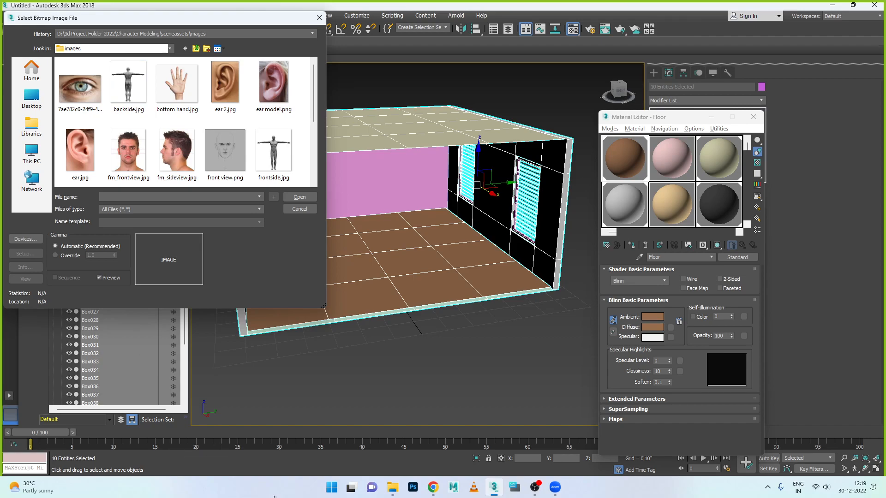
Switch to File Explorer, then select and copy the floor tile, wall and wooden texture files in the 3ds Max Car Modeling images folder.
{"action": "left_click", "coordinate": [391, 487]}
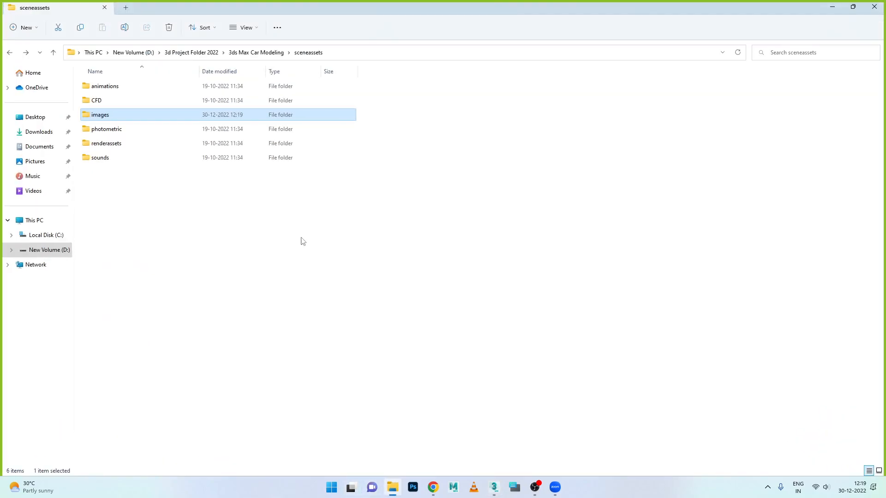
{"action": "double_click", "coordinate": [120, 123]}
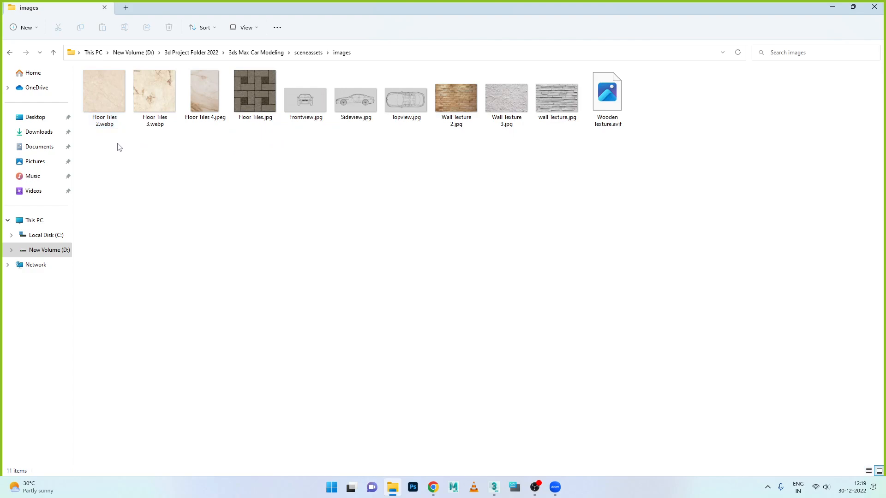
{"action": "left_click", "coordinate": [104, 110]}
{"action": "left_click", "coordinate": [205, 99], "text": "shift"}
{"action": "left_click", "coordinate": [243, 111], "text": "ctrl"}
{"action": "left_click", "coordinate": [456, 106], "text": "ctrl"}
{"action": "left_click", "coordinate": [494, 116], "text": "ctrl"}
{"action": "left_click", "coordinate": [555, 116], "text": "ctrl"}
{"action": "left_click", "coordinate": [618, 113], "text": "ctrl"}
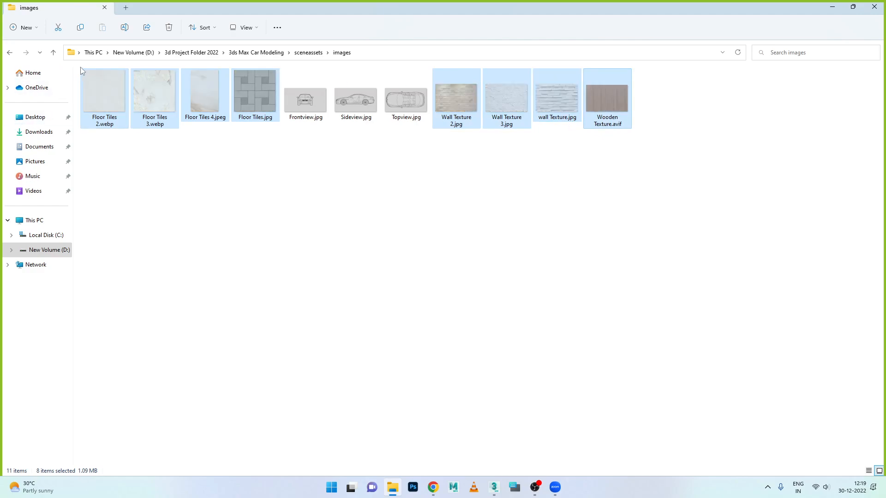
Open the car_modeling folder in 3d Project Folder 2022 and check the bitmap dialog's folder path in 3ds Max before returning to File Explorer.
{"action": "left_click", "coordinate": [10, 53]}
{"action": "left_click", "coordinate": [9, 52]}
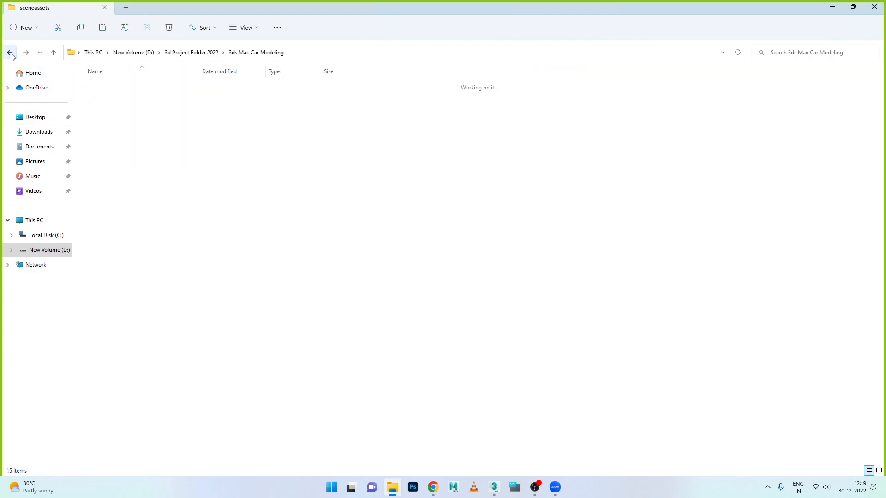
{"action": "left_click", "coordinate": [9, 53]}
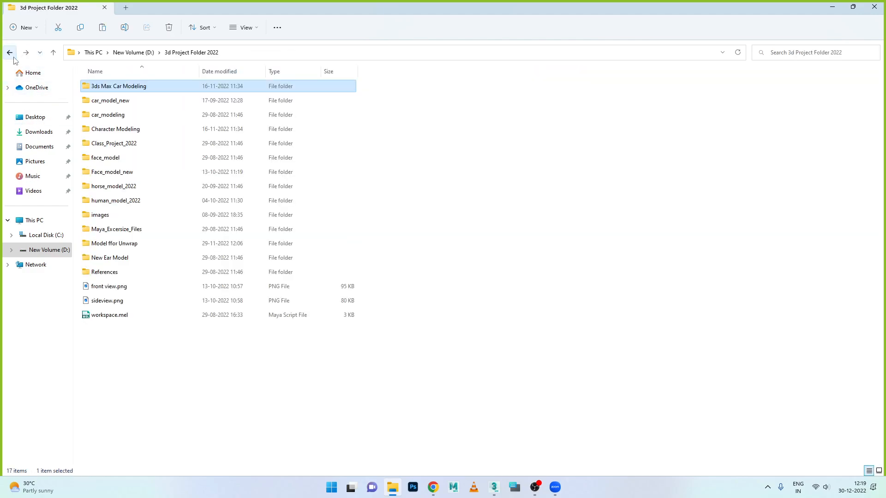
{"action": "double_click", "coordinate": [134, 116]}
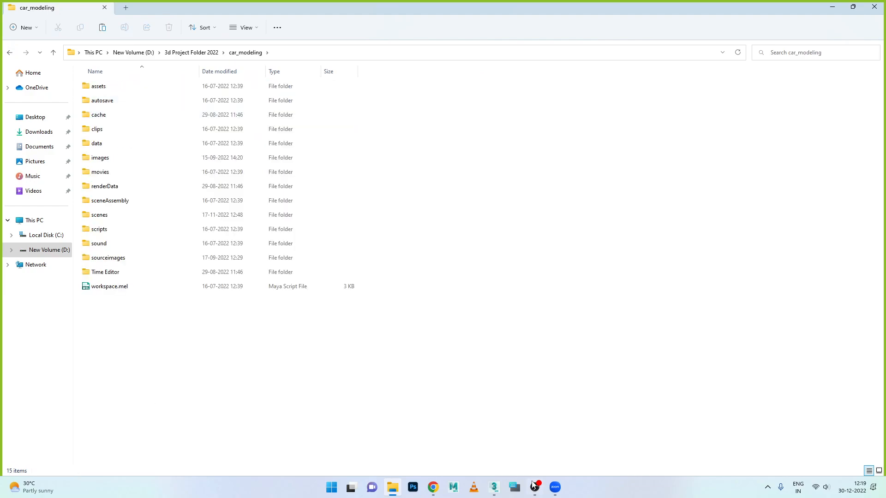
{"action": "left_click", "coordinate": [494, 487]}
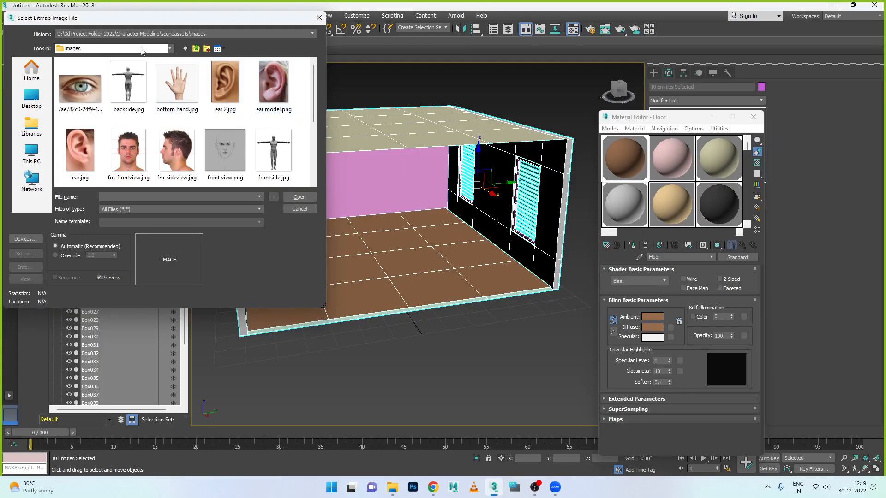
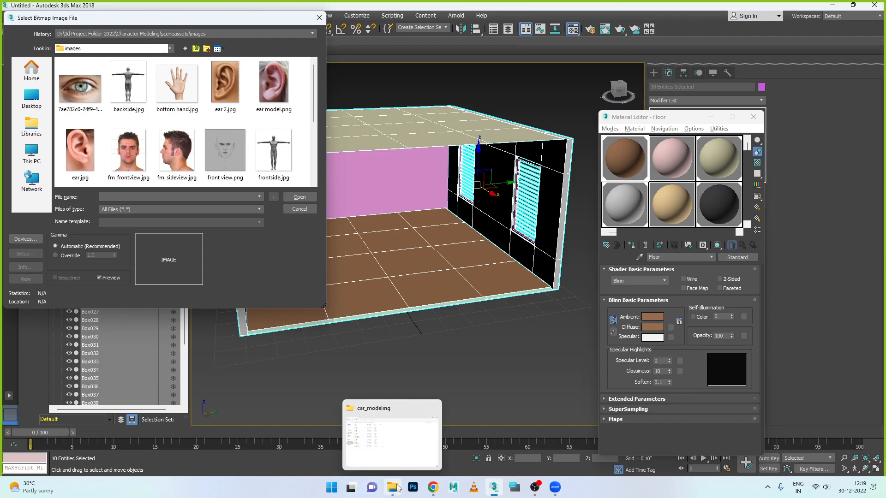
{"action": "left_click", "coordinate": [395, 470]}
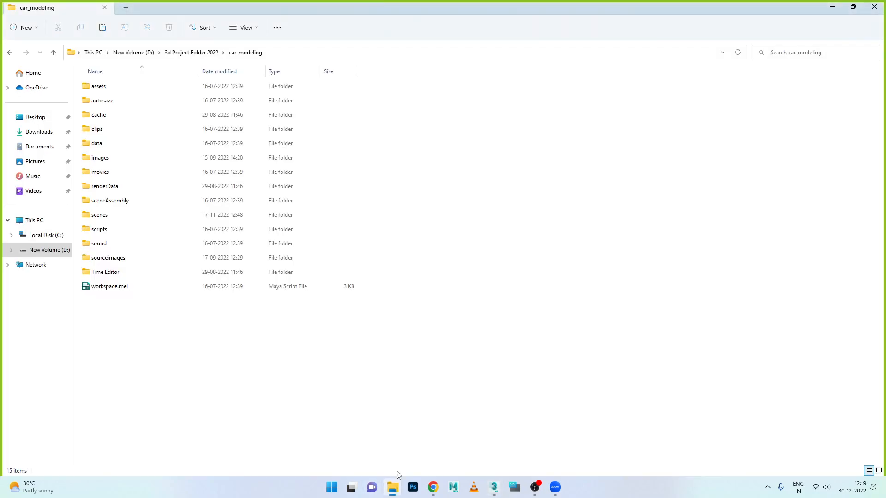
Paste the copied texture files into the images folder under Character Modeling's sceneassets in 3d Project Folder 2022.
{"action": "left_click", "coordinate": [15, 55]}
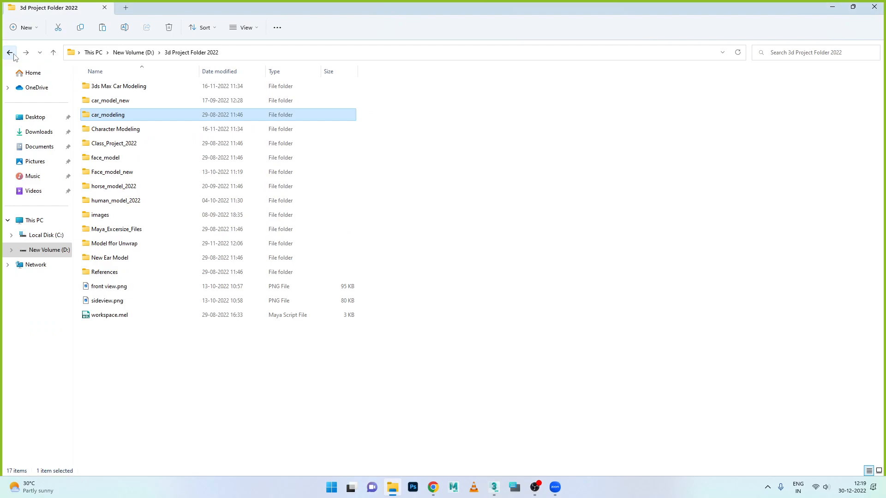
{"action": "left_click", "coordinate": [134, 133]}
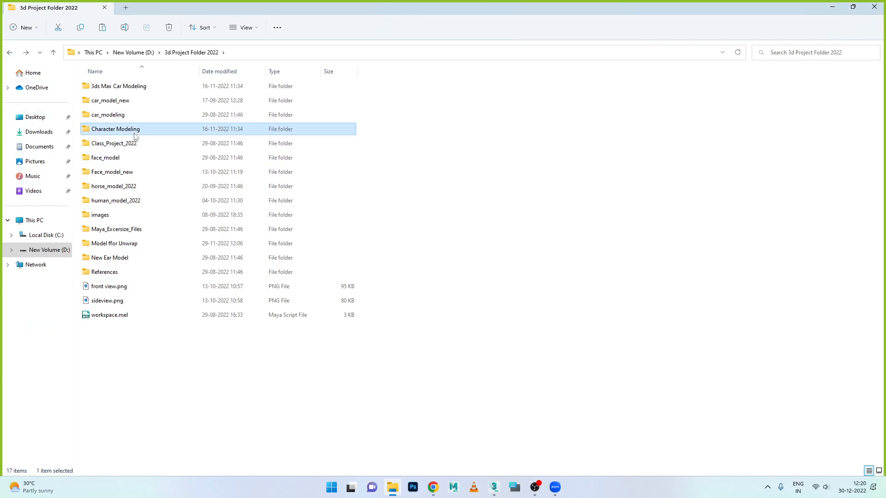
{"action": "double_click", "coordinate": [134, 134]}
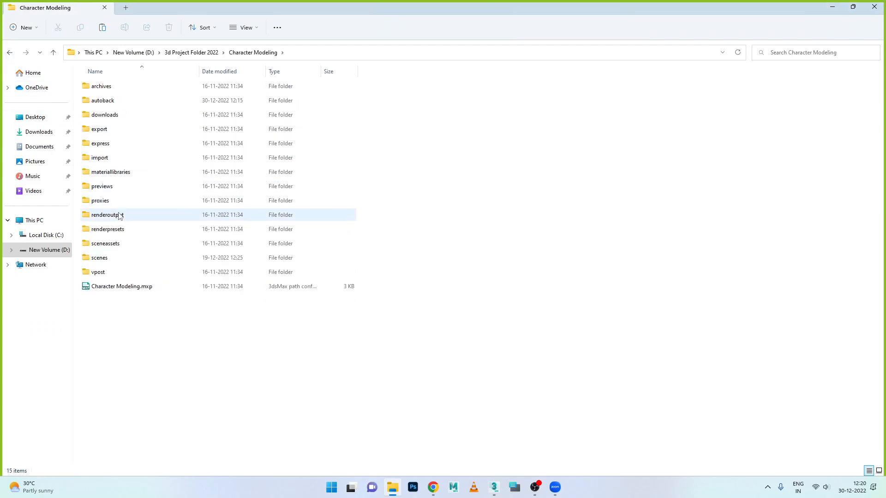
{"action": "double_click", "coordinate": [107, 257]}
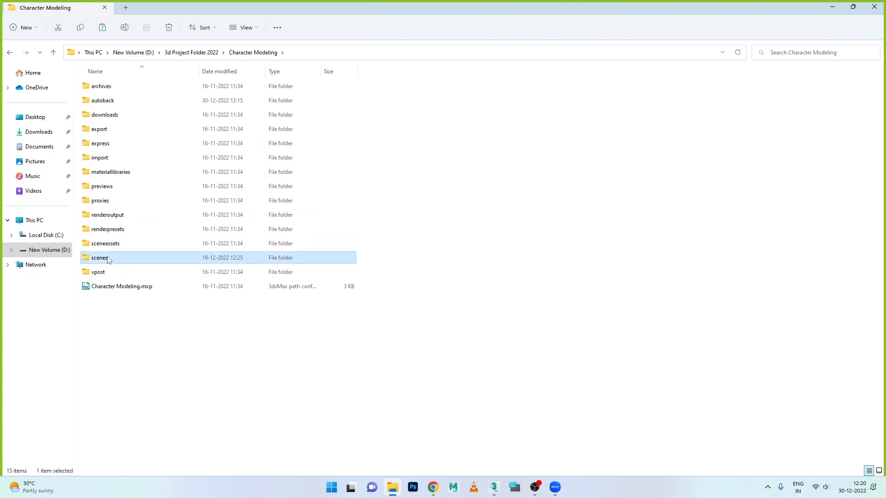
{"action": "left_click", "coordinate": [9, 53]}
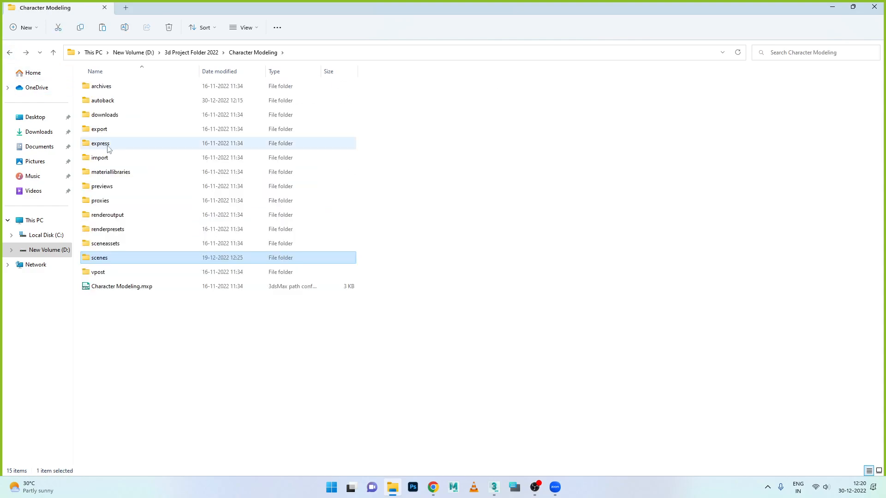
{"action": "double_click", "coordinate": [118, 248]}
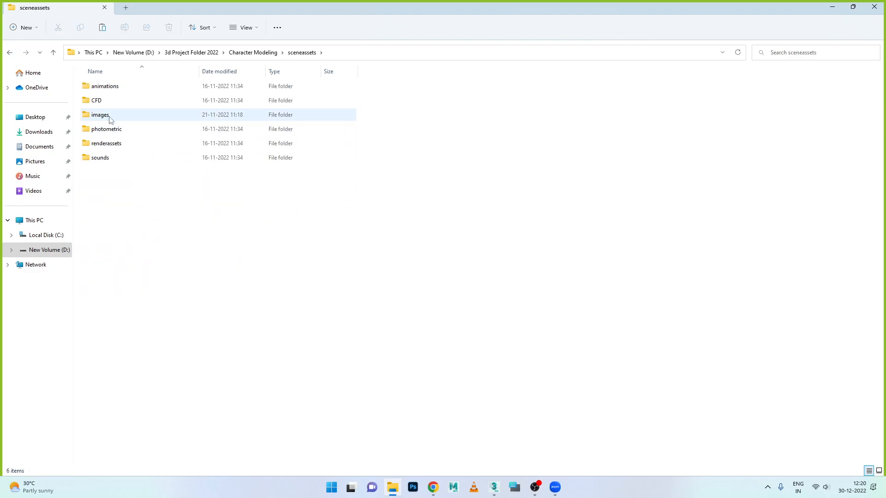
{"action": "double_click", "coordinate": [110, 121]}
{"action": "right_click", "coordinate": [222, 163]}
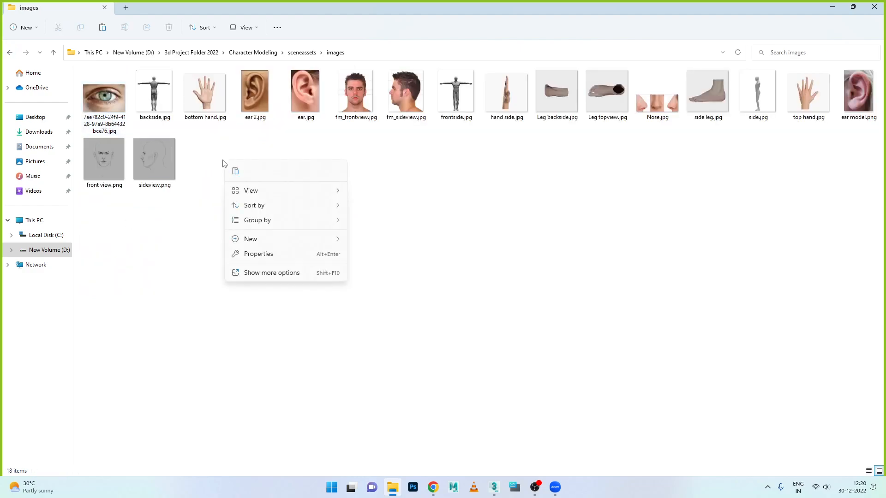
{"action": "left_click", "coordinate": [238, 173]}
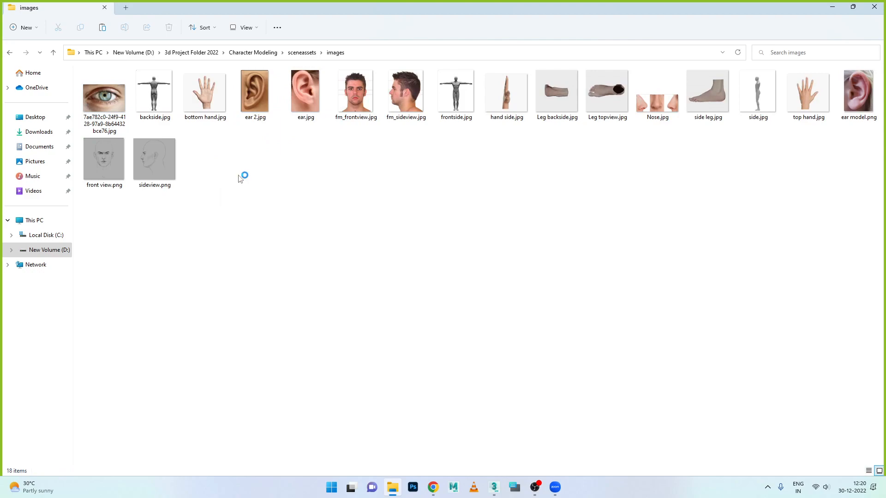
Close File Explorer and load Floor Tiles.jpg as the diffuse bitmap of the Floor material in 3ds Max.
{"action": "left_click", "coordinate": [866, 13]}
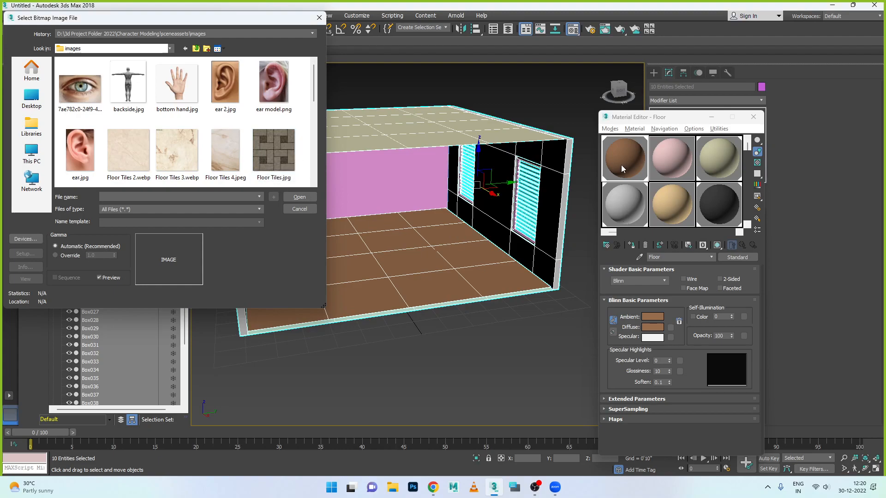
{"action": "left_click", "coordinate": [271, 159]}
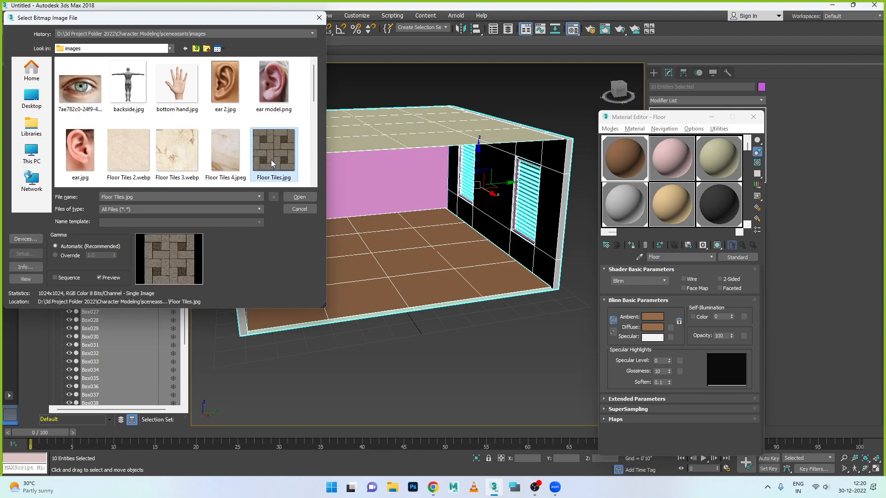
{"action": "left_click", "coordinate": [297, 198]}
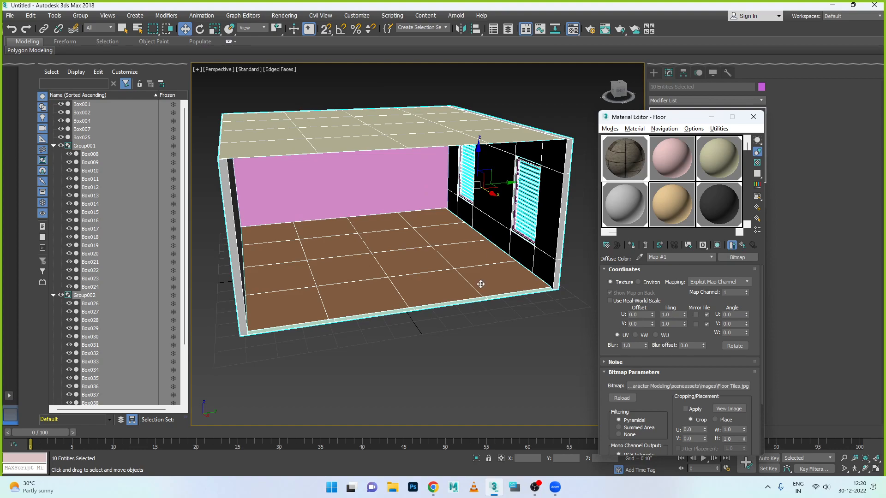
Remove the floor from the selection and examine how its surface looks up close from several angles in the perspective viewport.
{"action": "middle_click_drag", "start_coordinate": [385, 290], "coordinate": [385, 283], "text": "alt"}
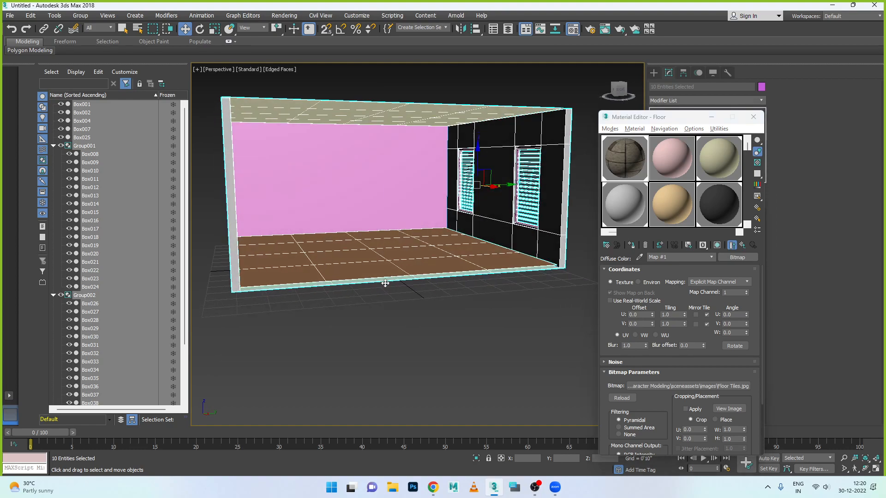
{"action": "scroll", "coordinate": [385, 280], "scroll_direction": "up", "scroll_amount": 4}
{"action": "left_click", "coordinate": [383, 282], "text": "alt"}
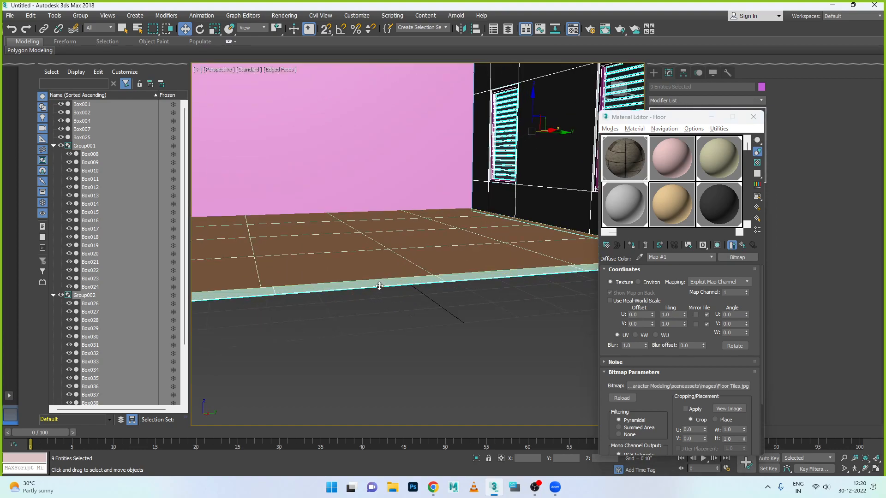
{"action": "scroll", "coordinate": [379, 286], "scroll_direction": "up", "scroll_amount": 8}
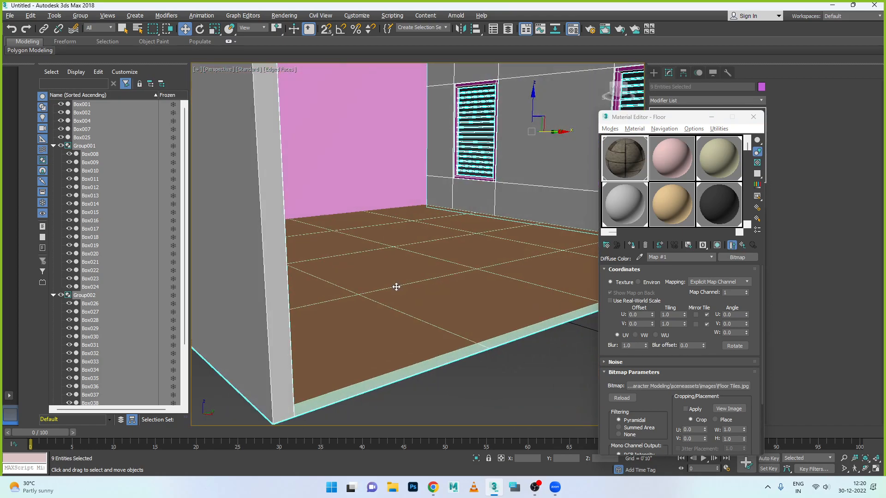
{"action": "scroll", "coordinate": [396, 287], "scroll_direction": "down", "scroll_amount": 12}
{"action": "middle_click_drag", "start_coordinate": [381, 293], "coordinate": [426, 282], "text": "alt"}
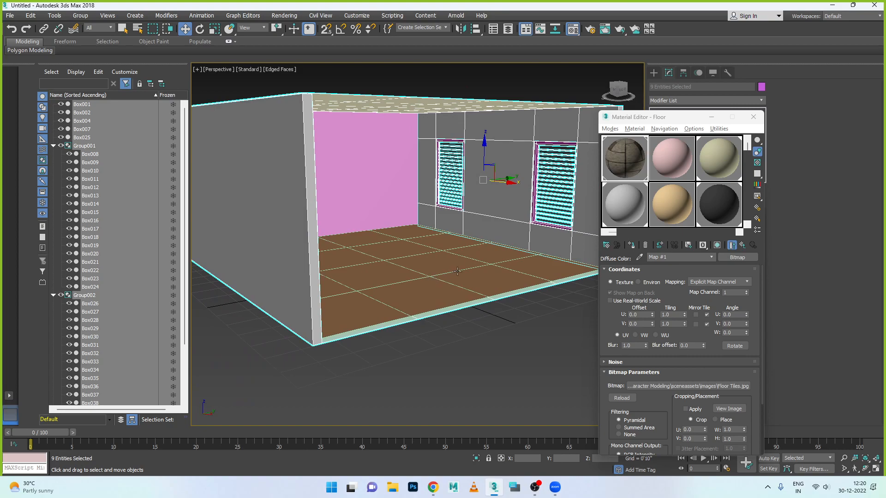
{"action": "scroll", "coordinate": [457, 271], "scroll_direction": "up", "scroll_amount": 5}
{"action": "middle_click_drag", "start_coordinate": [411, 293], "coordinate": [439, 276], "text": "alt"}
{"action": "scroll", "coordinate": [439, 277], "scroll_direction": "up", "scroll_amount": 3}
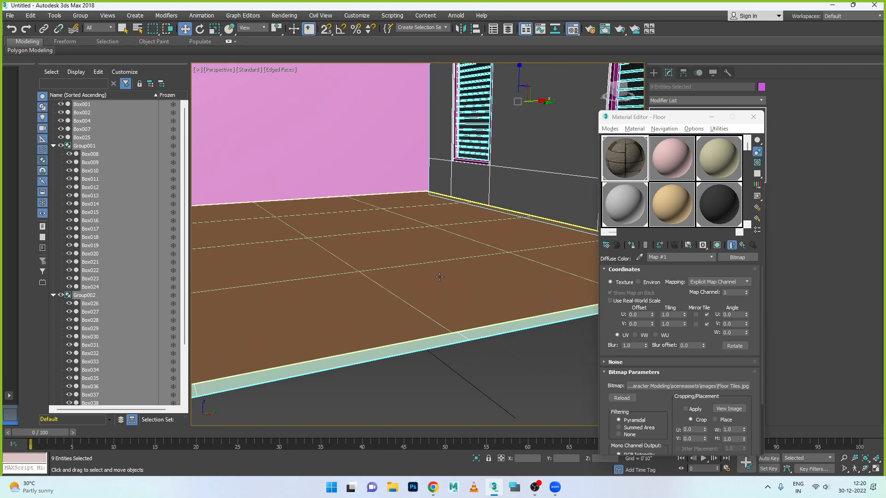
{"action": "scroll", "coordinate": [498, 361], "scroll_direction": "down", "scroll_amount": 4}
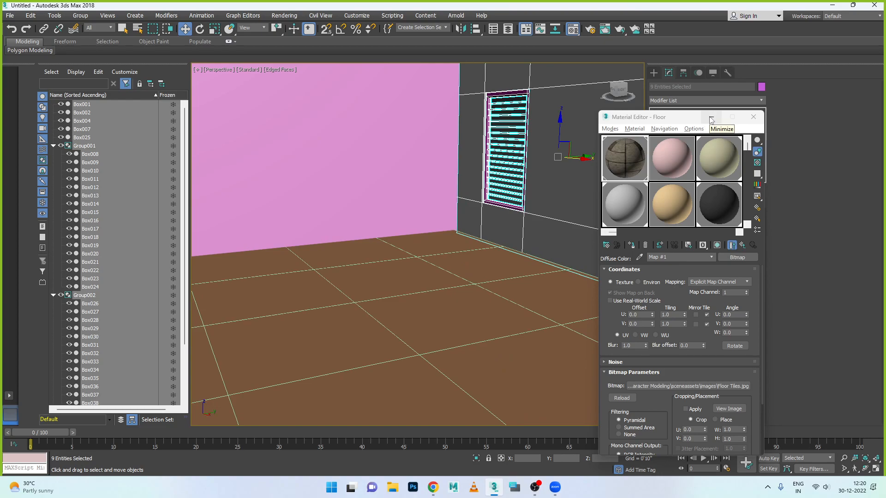
Collapse Group001 and Group002 in the scene list and clear the object selection.
{"action": "left_click", "coordinate": [52, 147]}
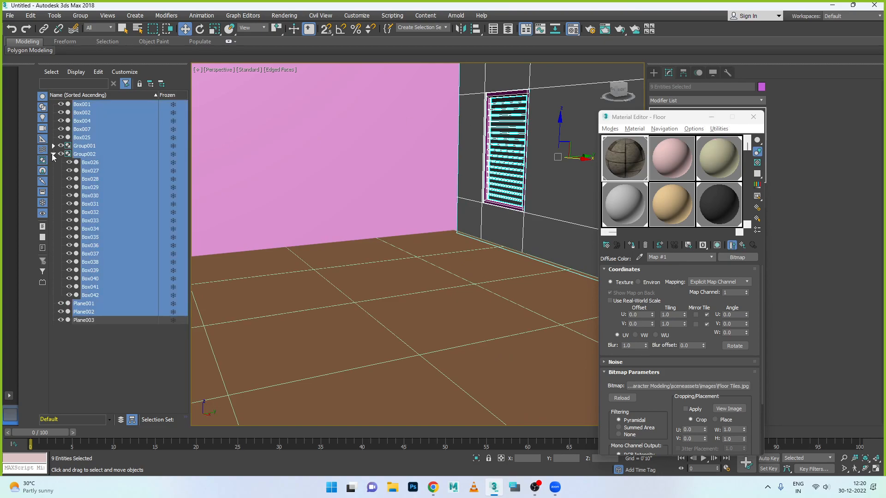
{"action": "left_click", "coordinate": [54, 157]}
{"action": "left_click", "coordinate": [54, 155]}
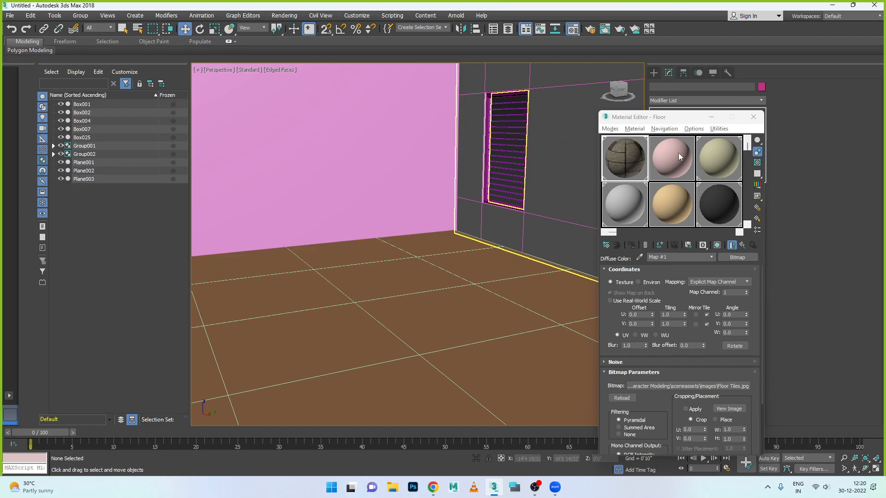
Minimize the Material Editor and render the perspective view to check the tile texture on the floor.
{"action": "left_click", "coordinate": [712, 118]}
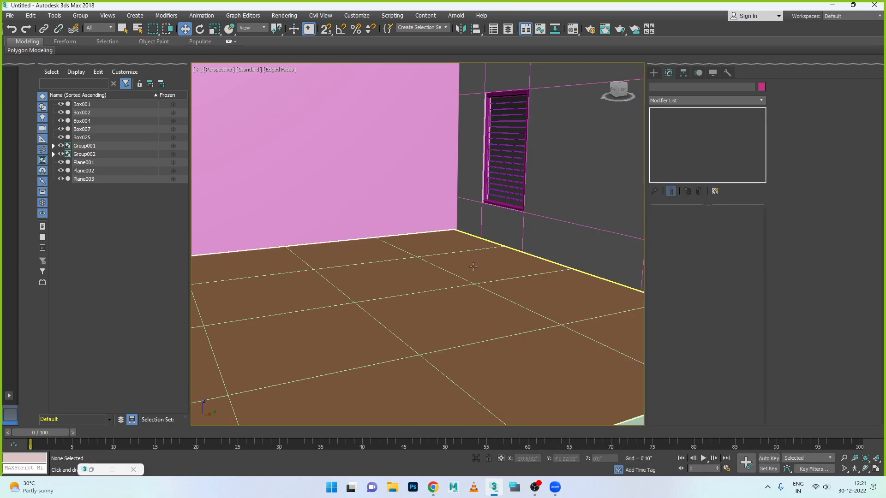
{"action": "left_click", "coordinate": [456, 16]}
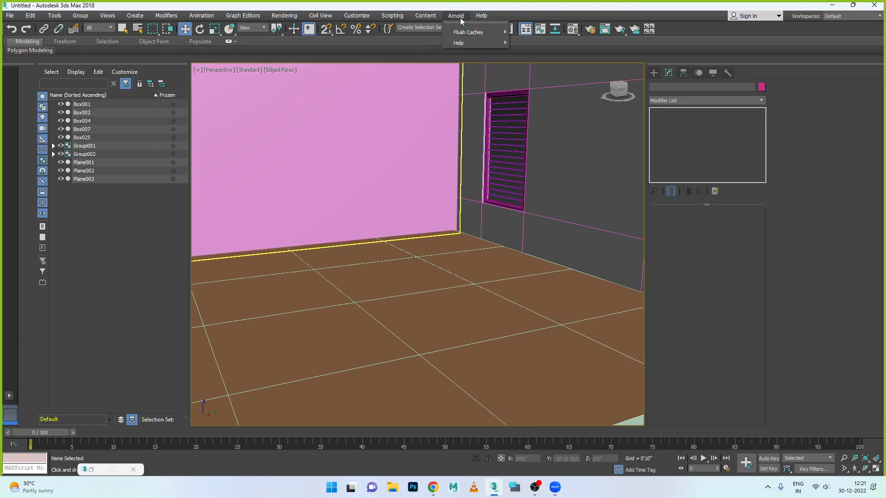
{"action": "left_click", "coordinate": [603, 5]}
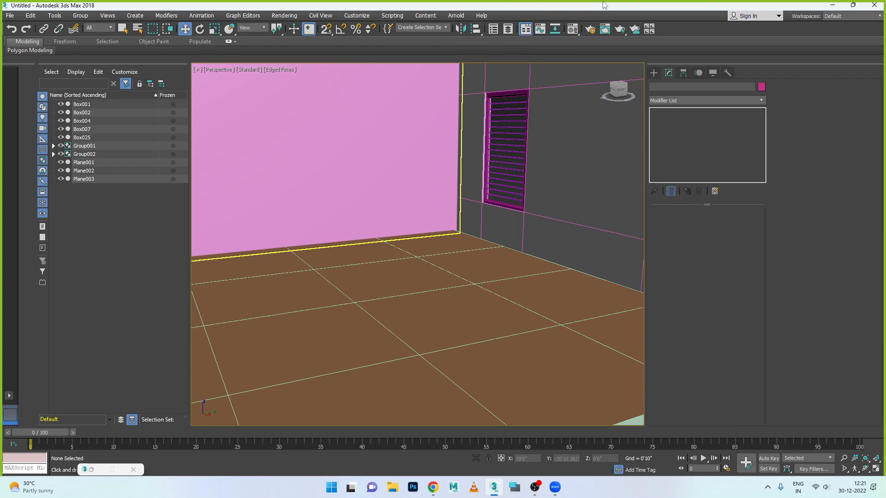
{"action": "left_click", "coordinate": [604, 29]}
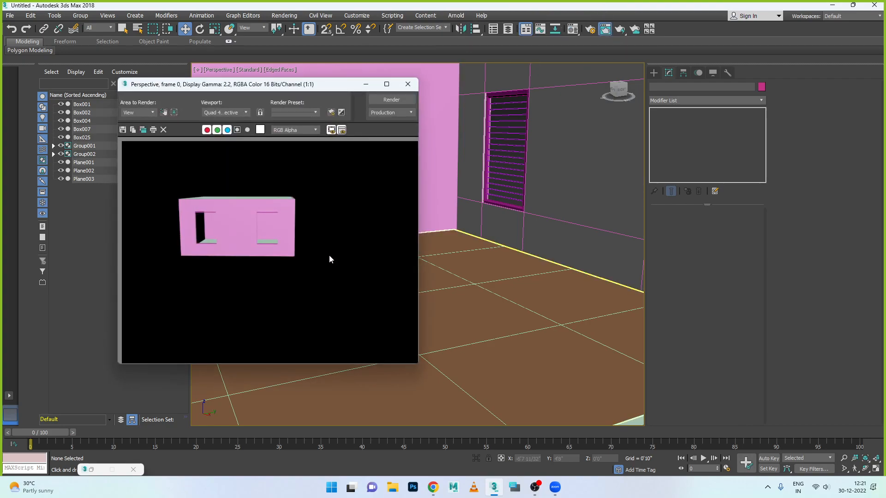
{"action": "left_click", "coordinate": [391, 100]}
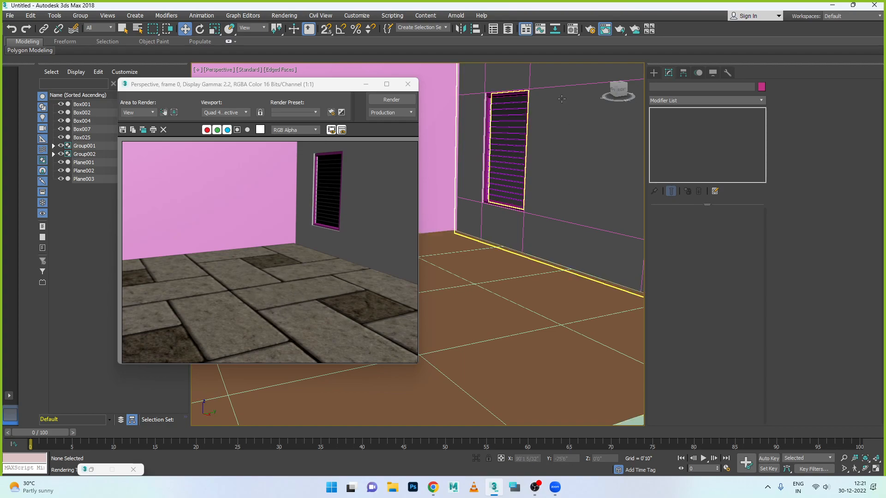
Render the room again from a view facing the back wall, including the ceiling, and minimize the rendered frame window.
{"action": "middle_click_drag", "start_coordinate": [427, 260], "coordinate": [464, 339], "text": "alt"}
{"action": "scroll", "coordinate": [473, 287], "scroll_direction": "up", "scroll_amount": 2}
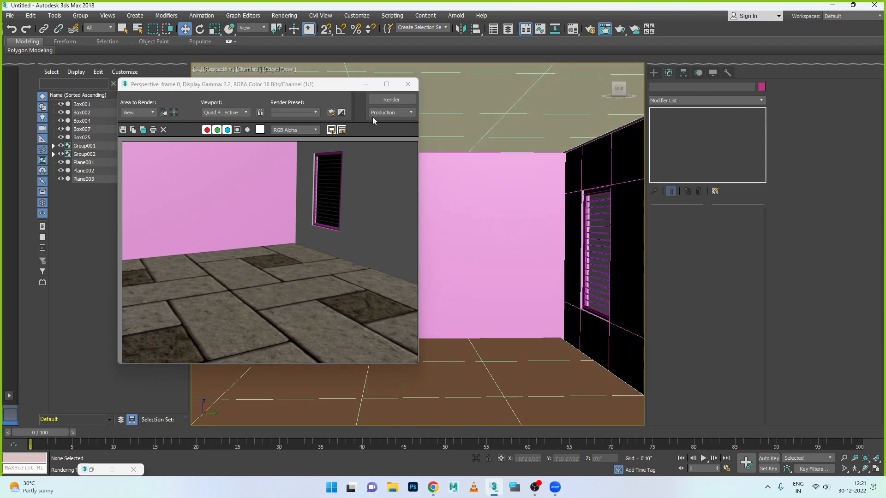
{"action": "left_click", "coordinate": [383, 101]}
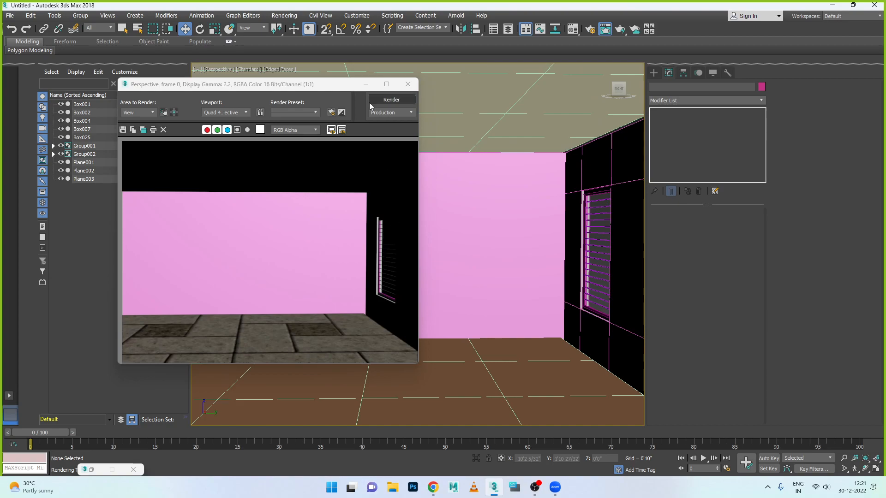
{"action": "left_click", "coordinate": [365, 84]}
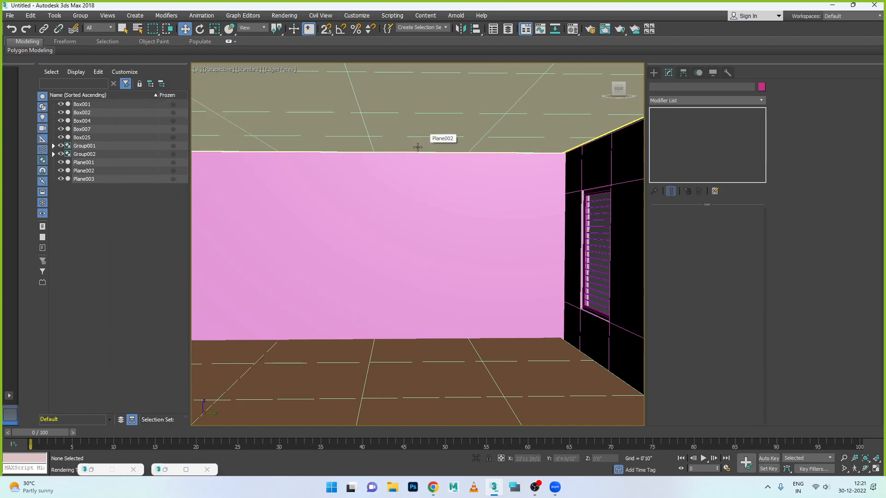
Select the pink back wall, recheck the last render and restore the Material Editor.
{"action": "left_click", "coordinate": [508, 178]}
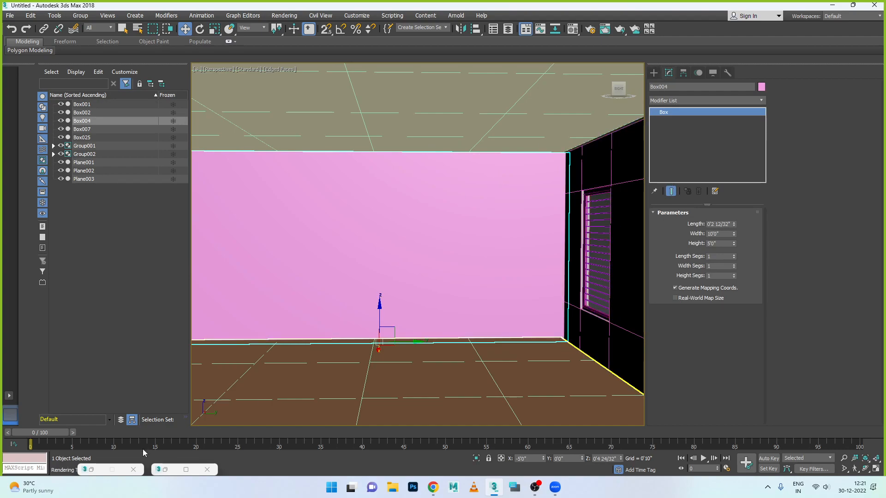
{"action": "left_click", "coordinate": [165, 469]}
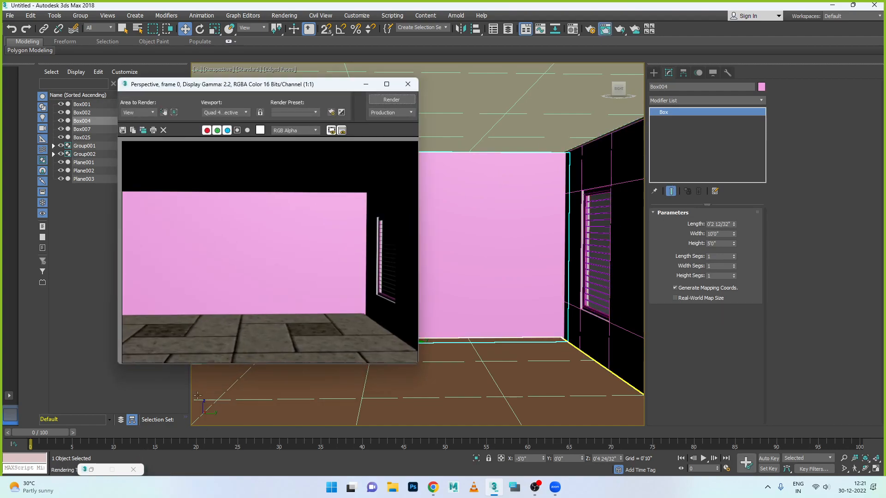
{"action": "left_click", "coordinate": [365, 84]}
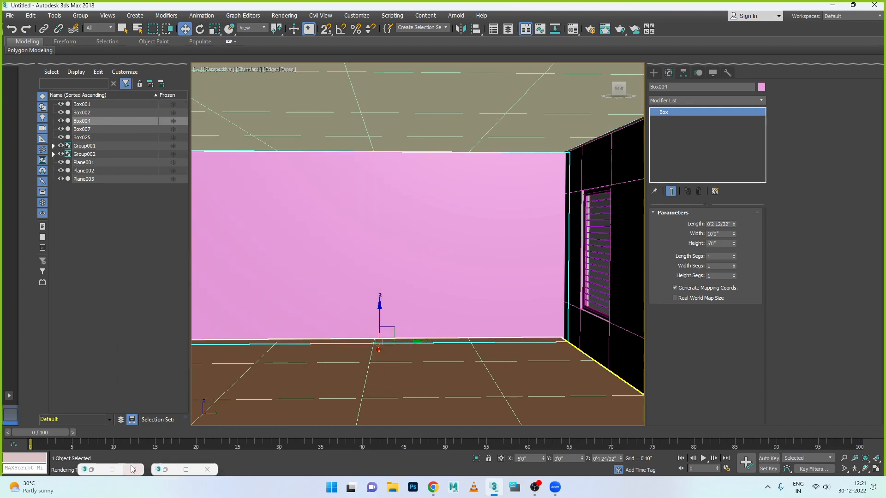
{"action": "left_click", "coordinate": [92, 470]}
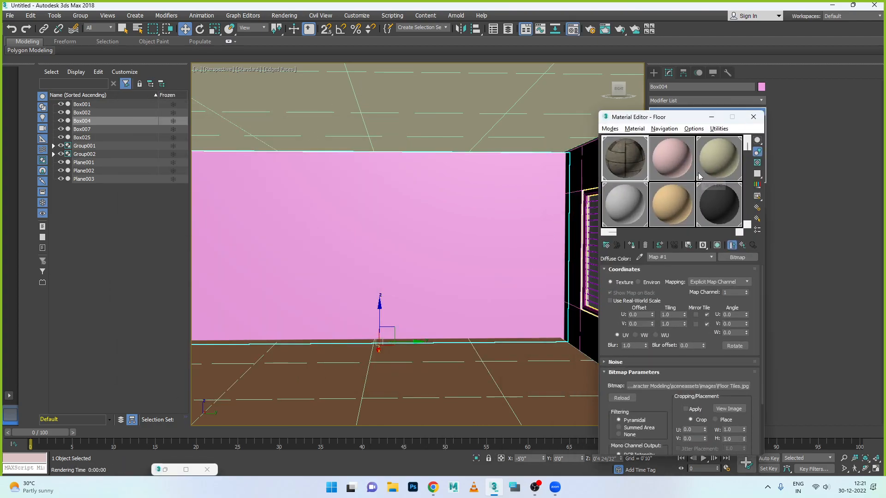
Review the named materials and rename the grey wall material as wall Dark.
{"action": "left_click", "coordinate": [686, 168]}
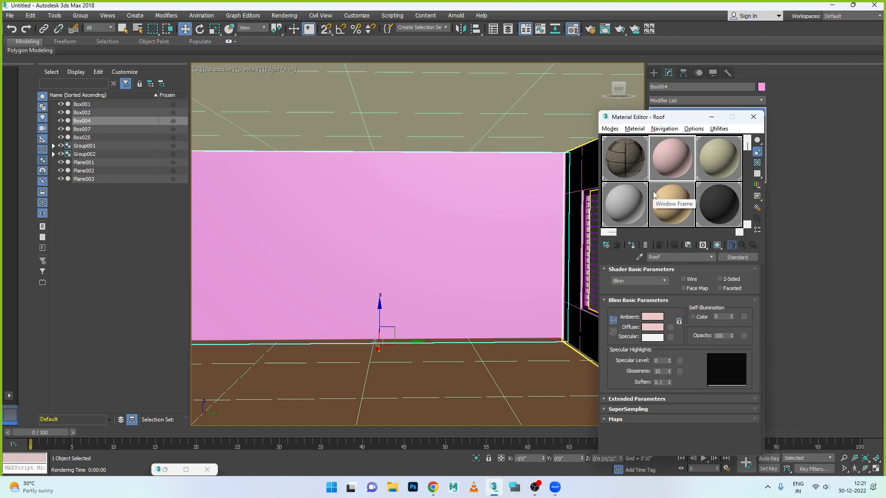
{"action": "left_click", "coordinate": [708, 173]}
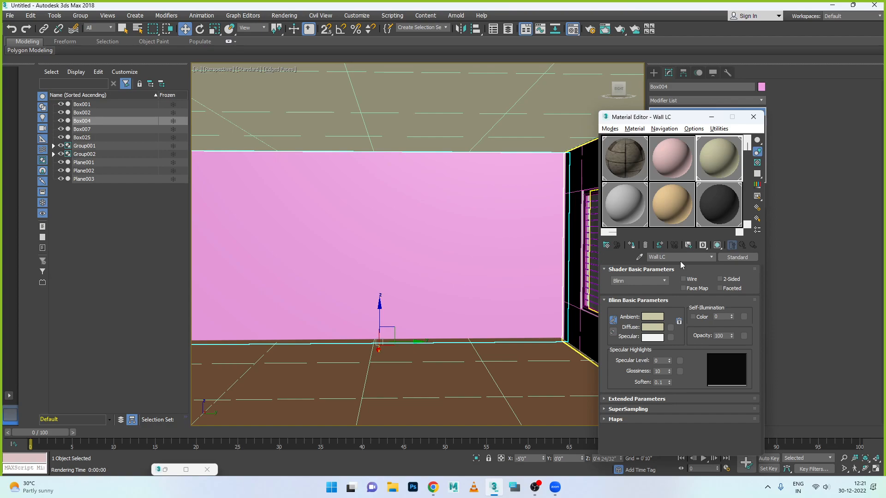
{"action": "left_click", "coordinate": [627, 205]}
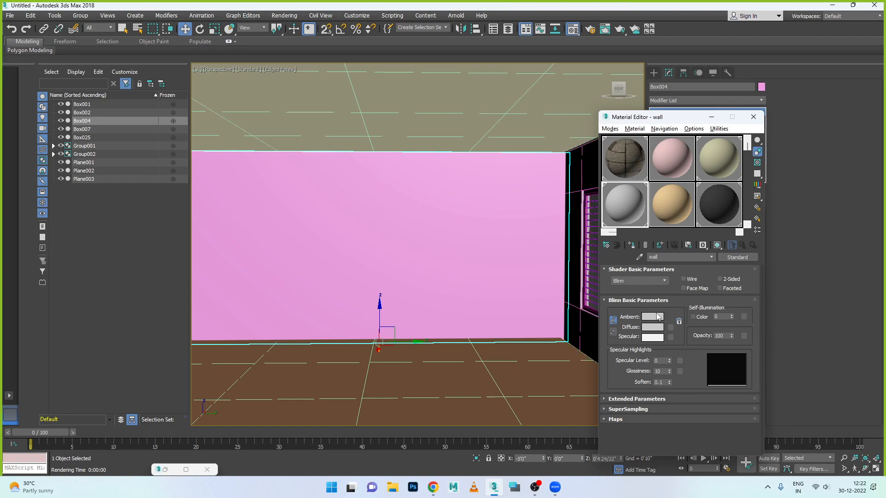
{"action": "left_click", "coordinate": [716, 170]}
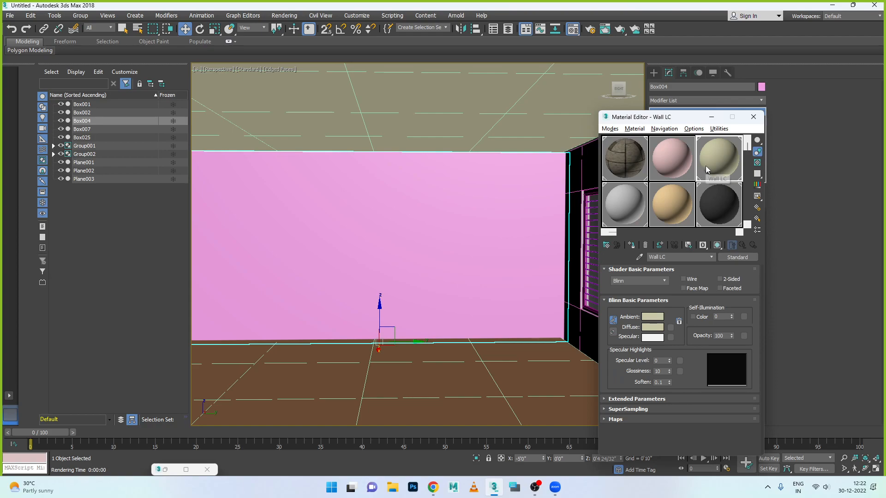
{"action": "left_click", "coordinate": [637, 209]}
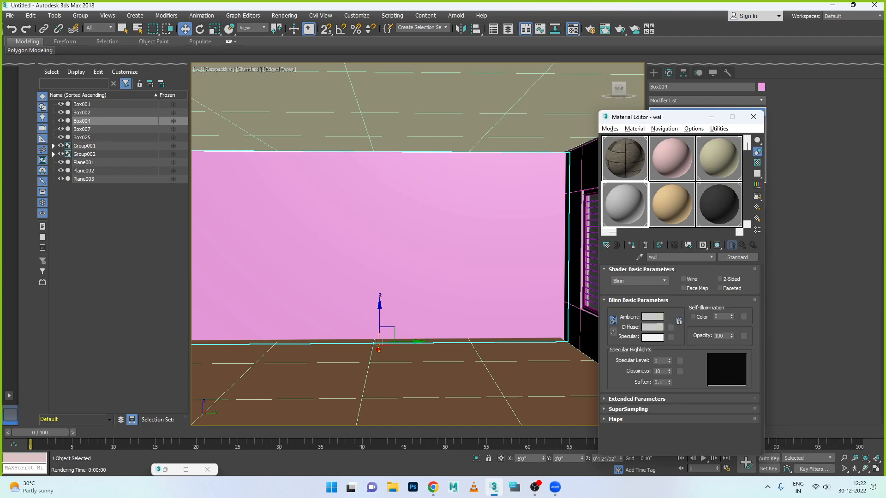
{"action": "type", "text": "rk"}
Load wall Texture.jpg as a bitmap into the diffuse color of the Wall LC material.
{"action": "left_click", "coordinate": [721, 163]}
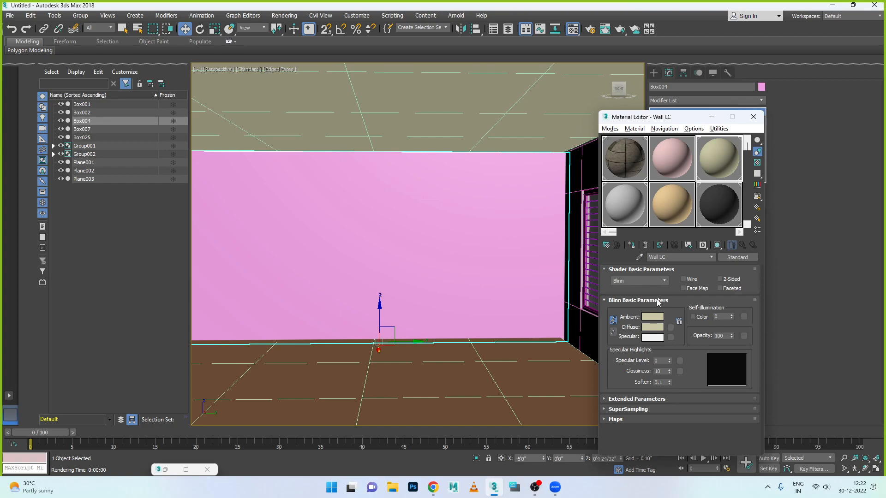
{"action": "left_click", "coordinate": [670, 327]}
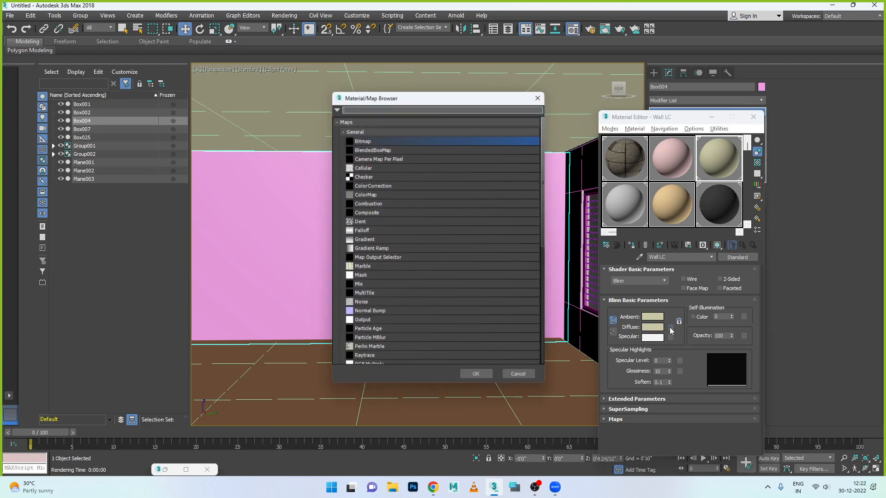
{"action": "double_click", "coordinate": [367, 139]}
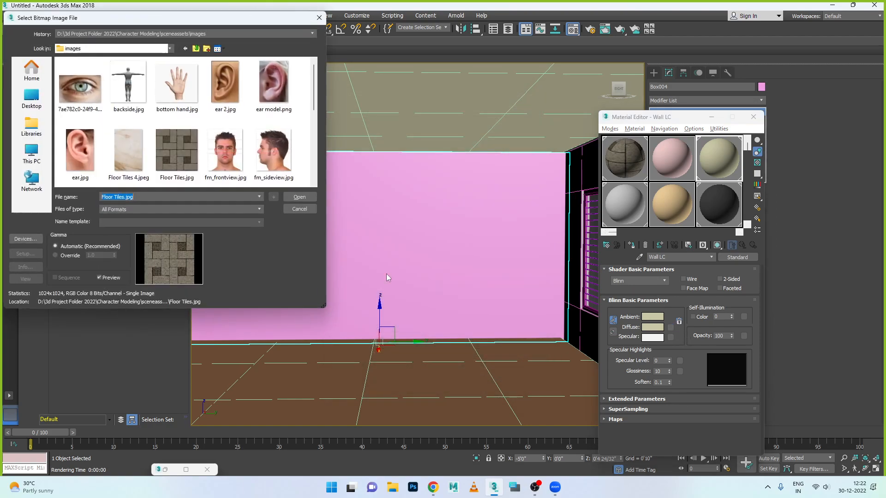
{"action": "scroll", "coordinate": [134, 153], "scroll_direction": "down", "scroll_amount": 5}
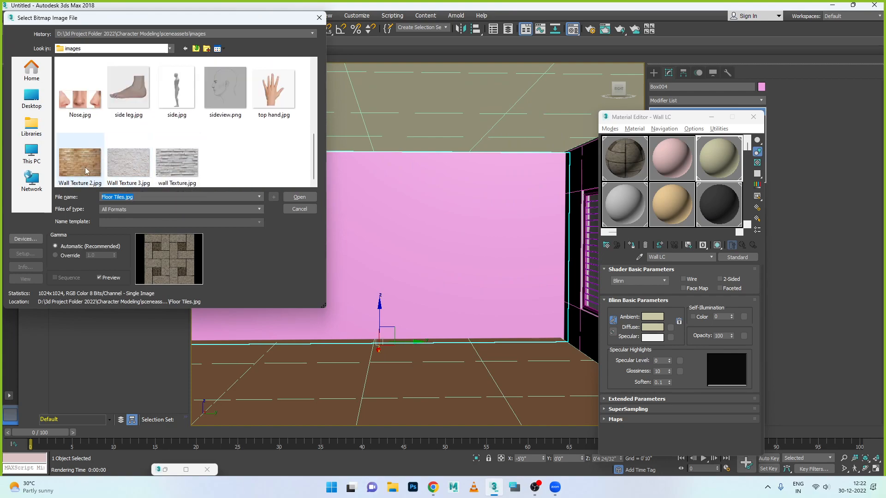
{"action": "left_click", "coordinate": [164, 170]}
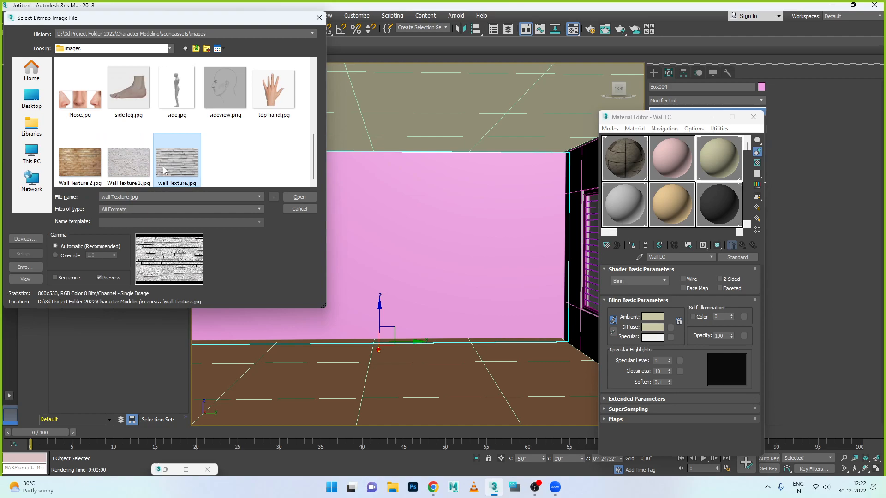
{"action": "left_click", "coordinate": [299, 199]}
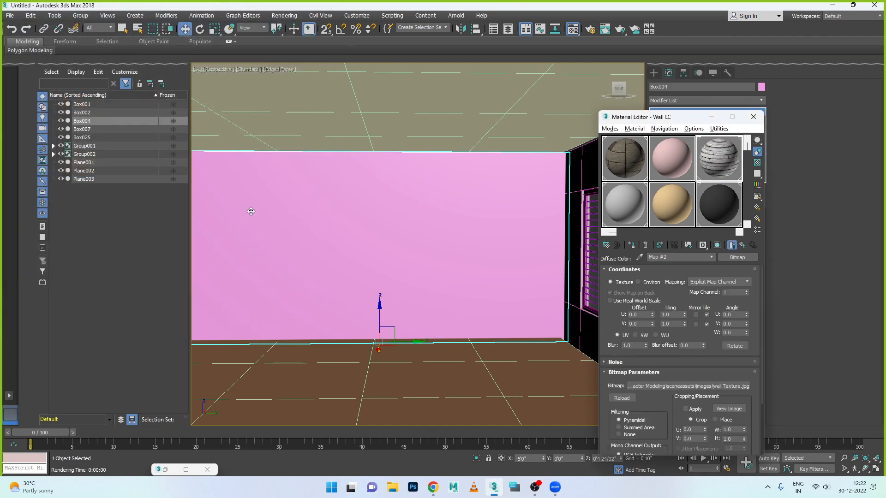
Show the Wall LC texture in the viewport and check it on the ceiling.
{"action": "mouse_move", "coordinate": [251, 227]}
{"action": "middle_mouse_down", "text": "alt"}
{"action": "mouse_move", "coordinate": [278, 229]}
{"action": "mouse_move", "coordinate": [243, 223]}
{"action": "mouse_move", "coordinate": [261, 224]}
{"action": "middle_mouse_up", "text": "alt"}
{"action": "left_click", "coordinate": [716, 245]}
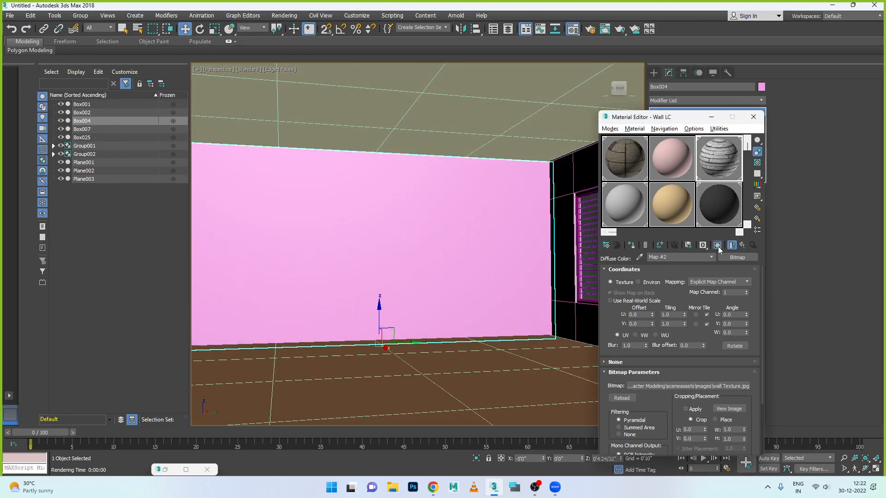
{"action": "scroll", "coordinate": [466, 207], "scroll_direction": "down", "scroll_amount": 6}
{"action": "scroll", "coordinate": [467, 206], "scroll_direction": "up", "scroll_amount": 4}
{"action": "middle_click_drag", "start_coordinate": [467, 206], "coordinate": [434, 214], "text": "alt"}
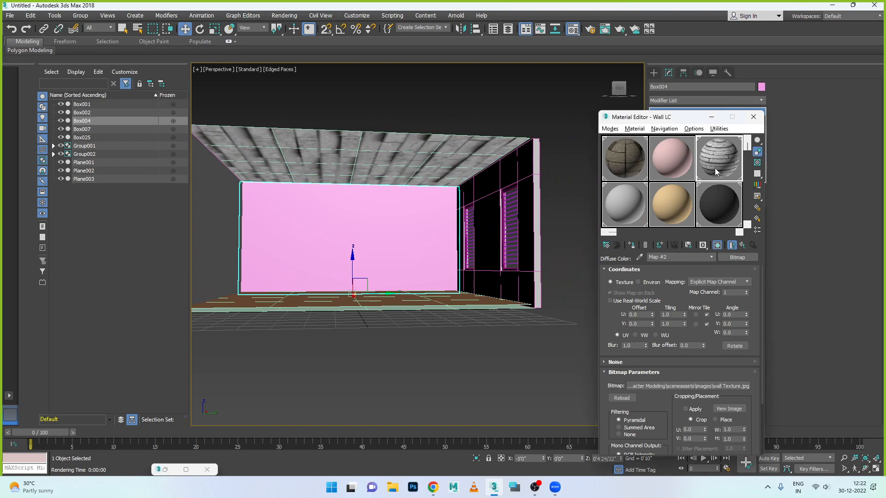
Name the Floor material's bitmap Floor Map and the Wall LC material's bitmap Roof Map.
{"action": "left_click", "coordinate": [615, 163]}
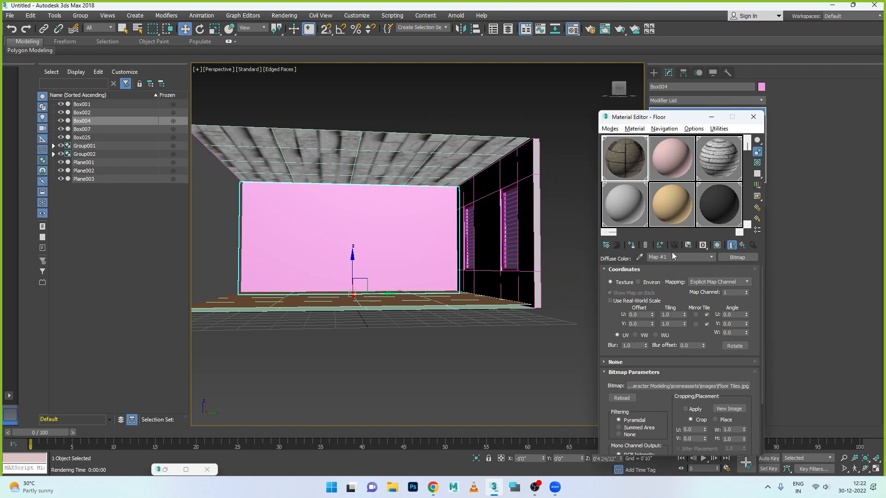
{"action": "type", "text": "Floor"}
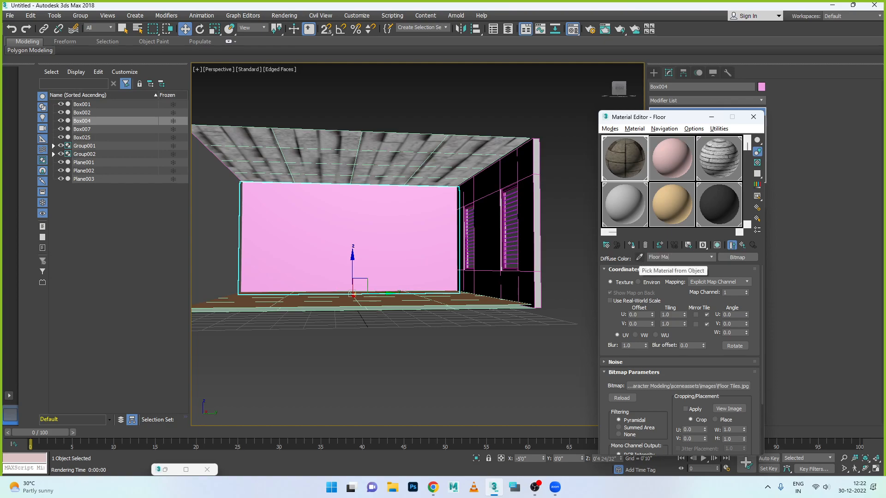
{"action": "left_click", "coordinate": [703, 167]}
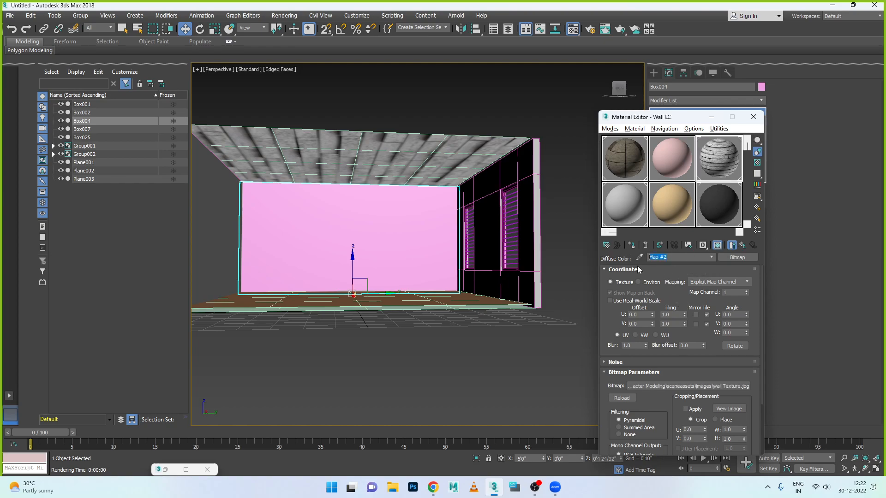
{"action": "type", "text": "Roof"}
Look through the material slots and assign the plain pink Roof material to the ceiling.
{"action": "left_click", "coordinate": [625, 198]}
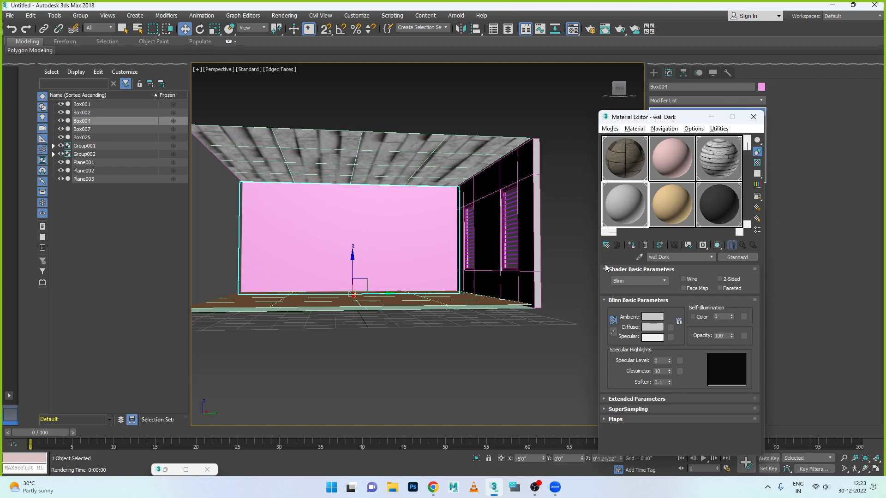
{"action": "left_click", "coordinate": [674, 196]}
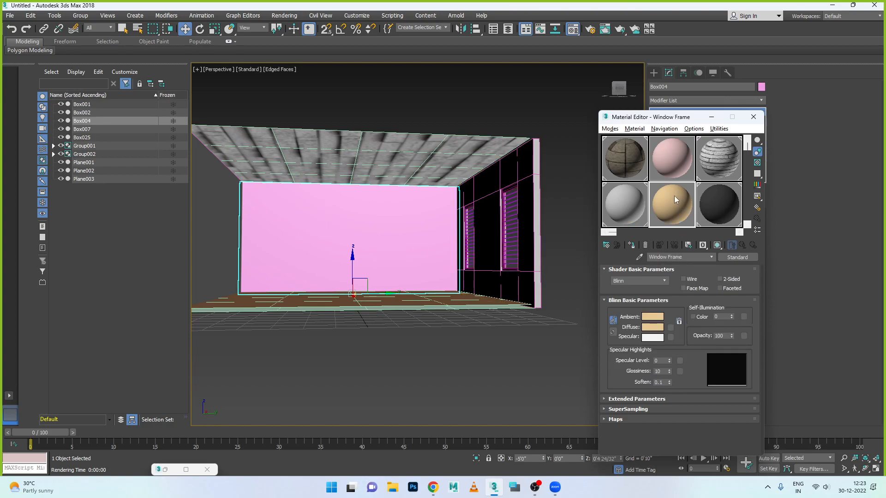
{"action": "left_click", "coordinate": [671, 172]}
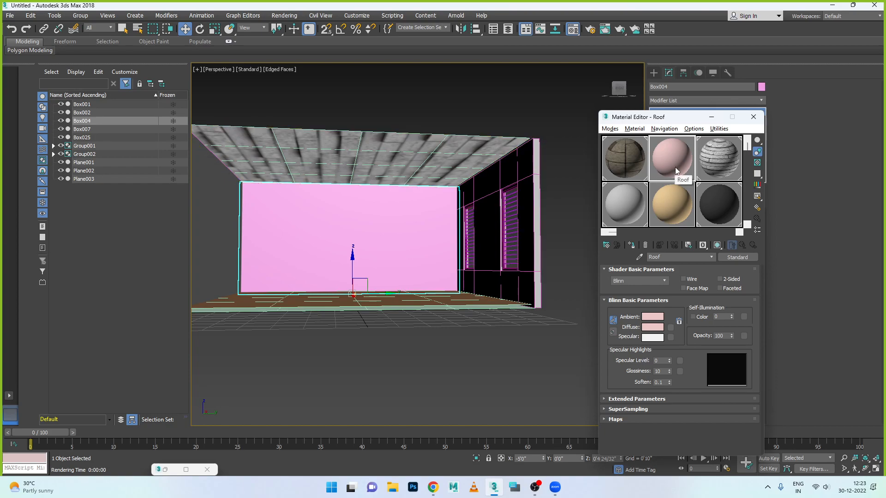
{"action": "left_click", "coordinate": [719, 164]}
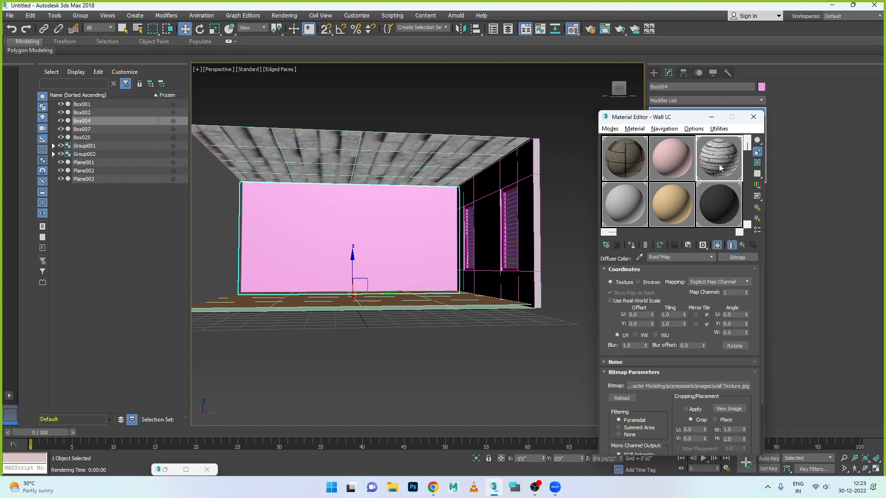
{"action": "left_click", "coordinate": [671, 157]}
{"action": "middle_click_drag", "start_coordinate": [317, 204], "coordinate": [347, 203], "text": "alt"}
{"action": "scroll", "coordinate": [346, 204], "scroll_direction": "up", "scroll_amount": 5}
{"action": "scroll", "coordinate": [349, 201], "scroll_direction": "up", "scroll_amount": 3}
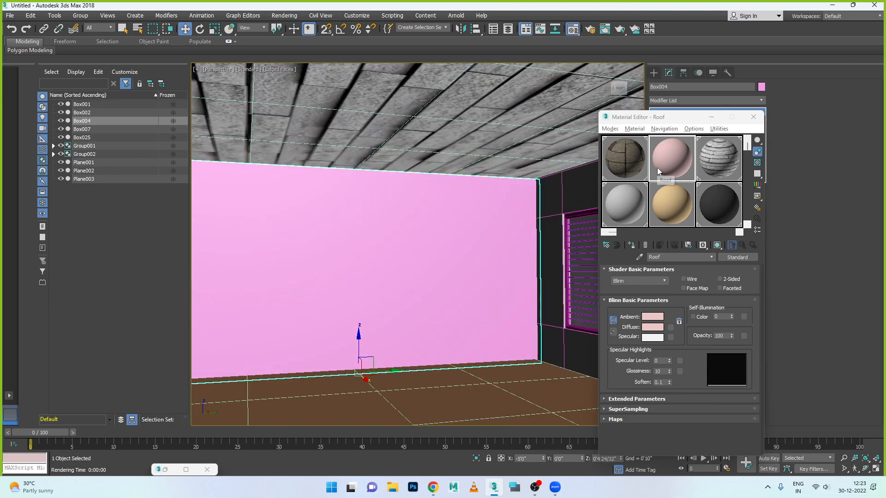
{"action": "left_click_drag", "start_coordinate": [509, 140], "coordinate": [508, 139]}
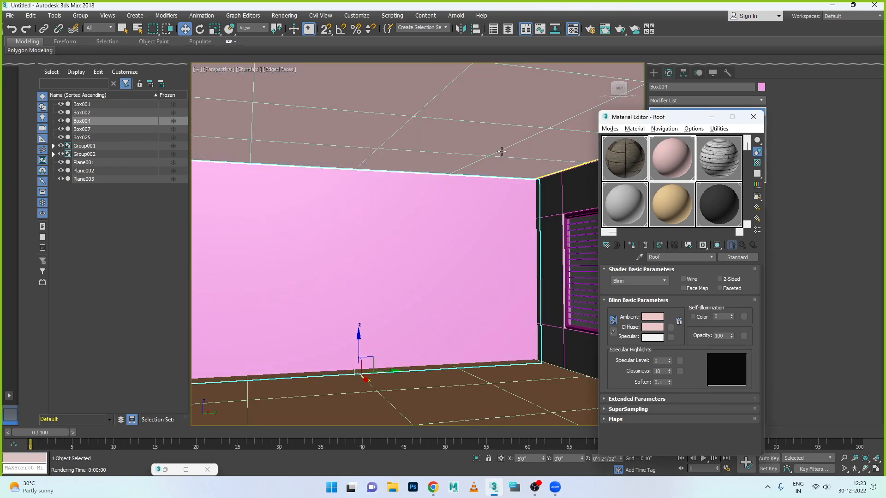
Assign the stone-textured Wall LC material to both side walls of the room.
{"action": "left_click_drag", "start_coordinate": [722, 169], "coordinate": [564, 203]}
{"action": "scroll", "coordinate": [430, 237], "scroll_direction": "down", "scroll_amount": 5}
{"action": "middle_click_drag", "start_coordinate": [436, 244], "coordinate": [353, 235], "text": "alt"}
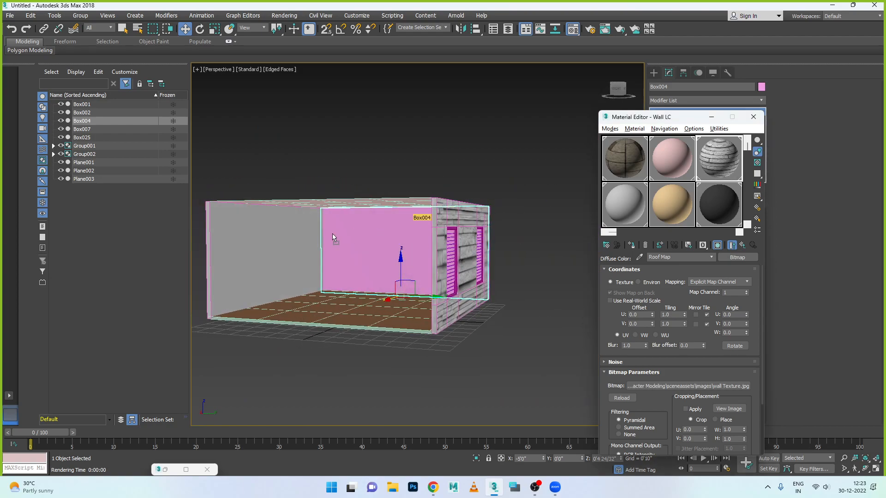
{"action": "scroll", "coordinate": [291, 255], "scroll_direction": "up", "scroll_amount": 6}
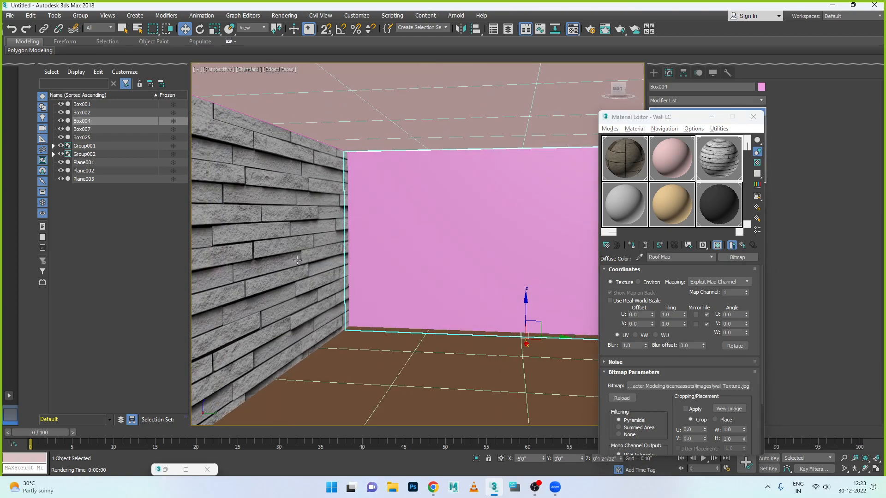
Inspect the back wall and floor, and make wall Dark the active material for editing.
{"action": "middle_click_drag", "start_coordinate": [357, 270], "coordinate": [278, 210]}
{"action": "mouse_move", "coordinate": [297, 255]}
{"action": "middle_mouse_down", "text": "alt"}
{"action": "mouse_move", "coordinate": [306, 269]}
{"action": "mouse_move", "coordinate": [318, 262]}
{"action": "mouse_move", "coordinate": [304, 242]}
{"action": "middle_mouse_up", "text": "alt"}
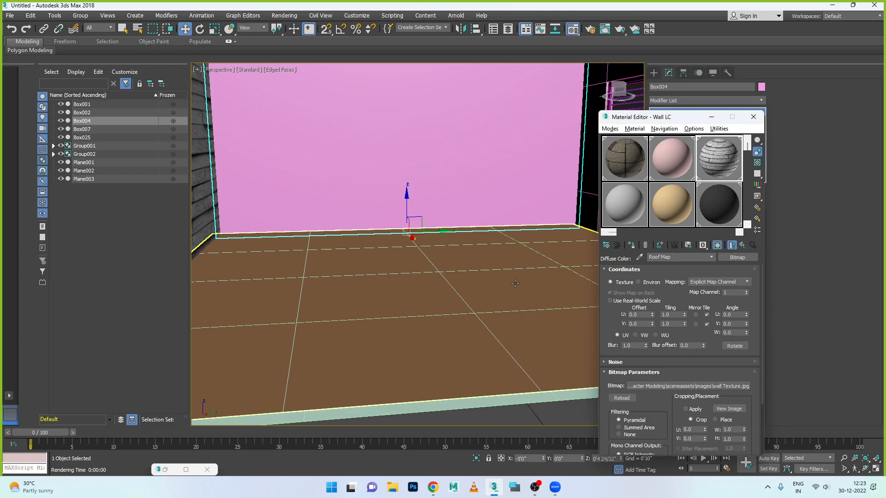
{"action": "scroll", "coordinate": [515, 284], "scroll_direction": "down", "scroll_amount": 5}
{"action": "middle_click_drag", "start_coordinate": [513, 288], "coordinate": [409, 312], "text": "alt"}
{"action": "scroll", "coordinate": [465, 317], "scroll_direction": "up", "scroll_amount": 3}
{"action": "scroll", "coordinate": [384, 225], "scroll_direction": "up", "scroll_amount": 2}
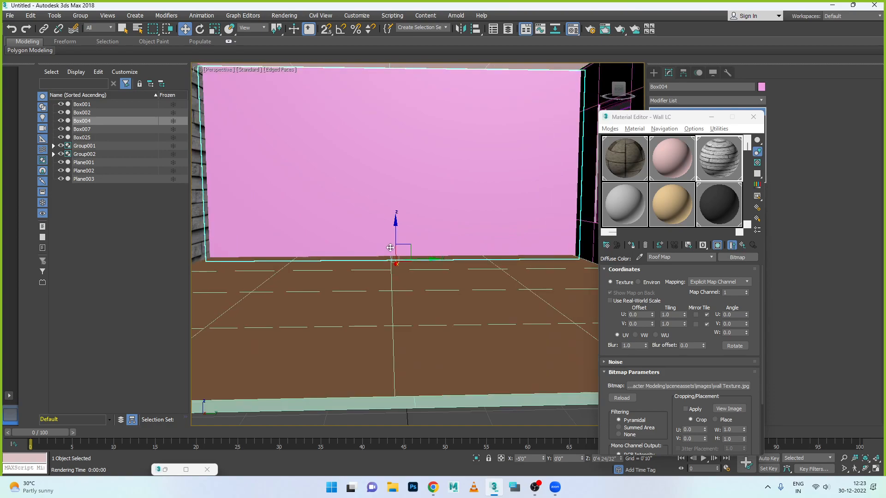
{"action": "left_click", "coordinate": [632, 208]}
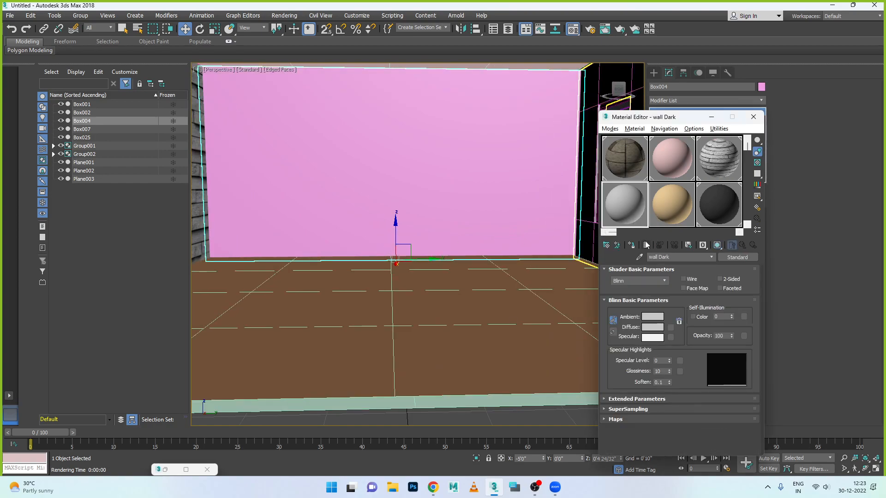
Load Wall Texture 3.jpg as the wall Dark material's diffuse bitmap and apply the material to the back wall, with the texture shown in the viewport.
{"action": "left_click", "coordinate": [670, 327]}
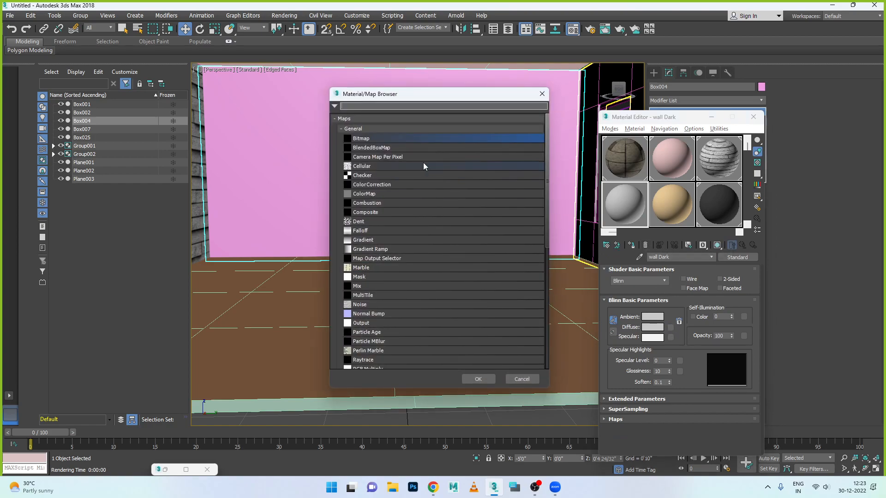
{"action": "double_click", "coordinate": [371, 138]}
{"action": "scroll", "coordinate": [200, 161], "scroll_direction": "down", "scroll_amount": 4}
{"action": "left_click", "coordinate": [146, 170]}
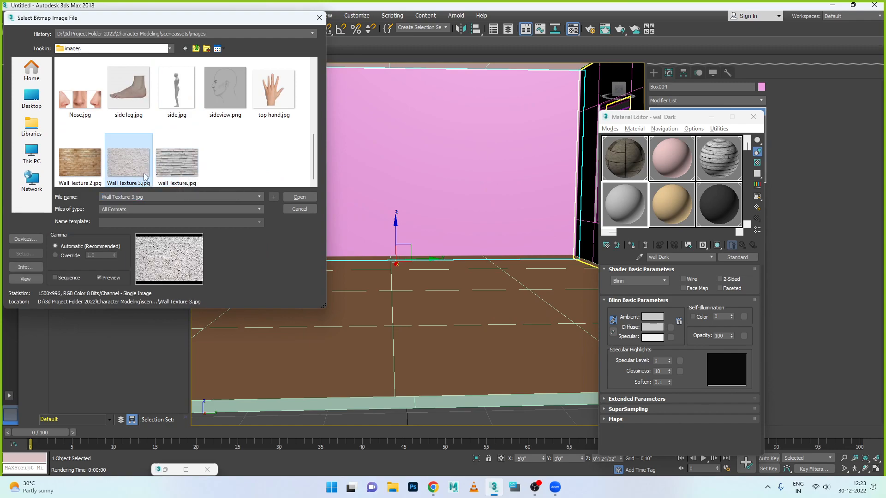
{"action": "left_click", "coordinate": [299, 197]}
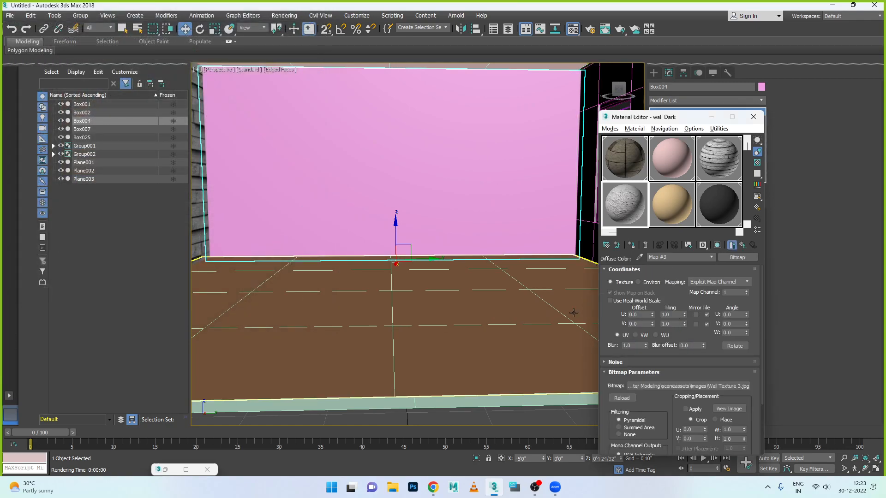
{"action": "left_click_drag", "start_coordinate": [627, 212], "coordinate": [447, 189]}
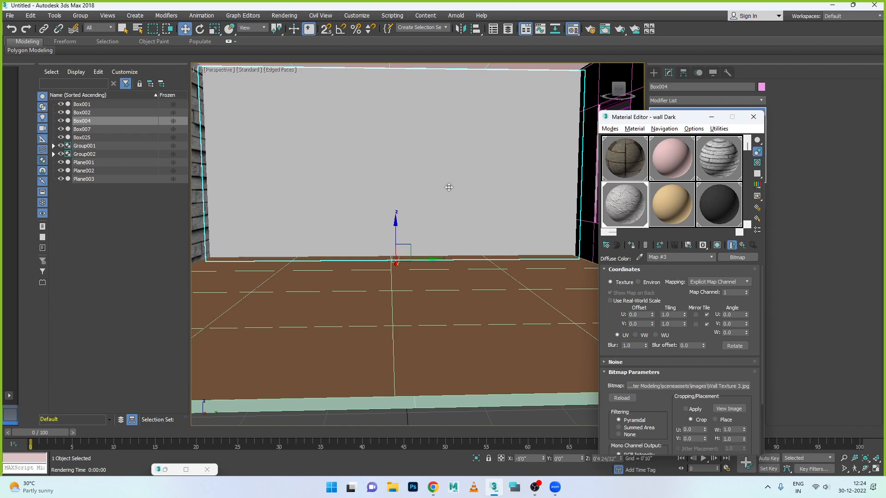
{"action": "left_click", "coordinate": [717, 245]}
Render the perspective view of the room corner to check the textured back wall beside the window wall.
{"action": "scroll", "coordinate": [369, 258], "scroll_direction": "down", "scroll_amount": 5}
{"action": "mouse_move", "coordinate": [369, 258]}
{"action": "middle_mouse_down", "text": "alt"}
{"action": "mouse_move", "coordinate": [328, 272]}
{"action": "mouse_move", "coordinate": [350, 283]}
{"action": "mouse_move", "coordinate": [261, 281]}
{"action": "mouse_move", "coordinate": [315, 299]}
{"action": "mouse_move", "coordinate": [369, 290]}
{"action": "mouse_move", "coordinate": [347, 286]}
{"action": "mouse_move", "coordinate": [359, 282]}
{"action": "mouse_move", "coordinate": [307, 348]}
{"action": "mouse_move", "coordinate": [254, 389]}
{"action": "middle_mouse_up", "text": "alt"}
{"action": "scroll", "coordinate": [350, 283], "scroll_direction": "up", "scroll_amount": 3}
{"action": "scroll", "coordinate": [318, 293], "scroll_direction": "up", "scroll_amount": 1}
{"action": "scroll", "coordinate": [319, 294], "scroll_direction": "down", "scroll_amount": 1}
{"action": "scroll", "coordinate": [349, 291], "scroll_direction": "up", "scroll_amount": 1}
{"action": "middle_click_drag", "start_coordinate": [289, 331], "coordinate": [236, 415]}
{"action": "scroll", "coordinate": [236, 415], "scroll_direction": "up", "scroll_amount": 1}
{"action": "mouse_move", "coordinate": [317, 325]}
{"action": "middle_mouse_down"}
{"action": "mouse_move", "coordinate": [289, 352]}
{"action": "mouse_move", "coordinate": [296, 341]}
{"action": "middle_mouse_up"}
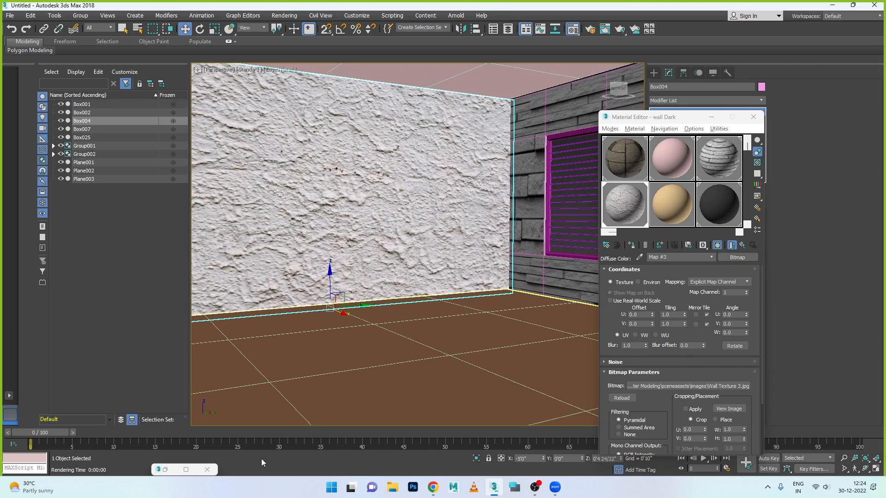
{"action": "left_click", "coordinate": [164, 469]}
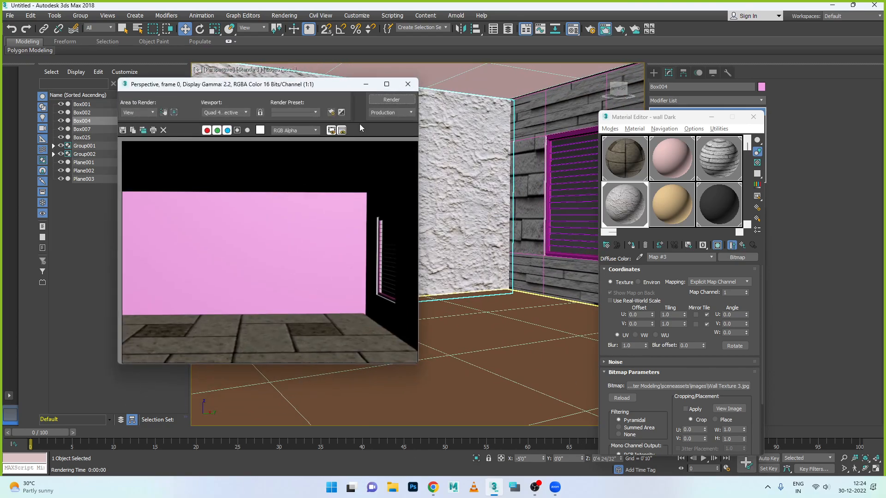
{"action": "left_click", "coordinate": [383, 100]}
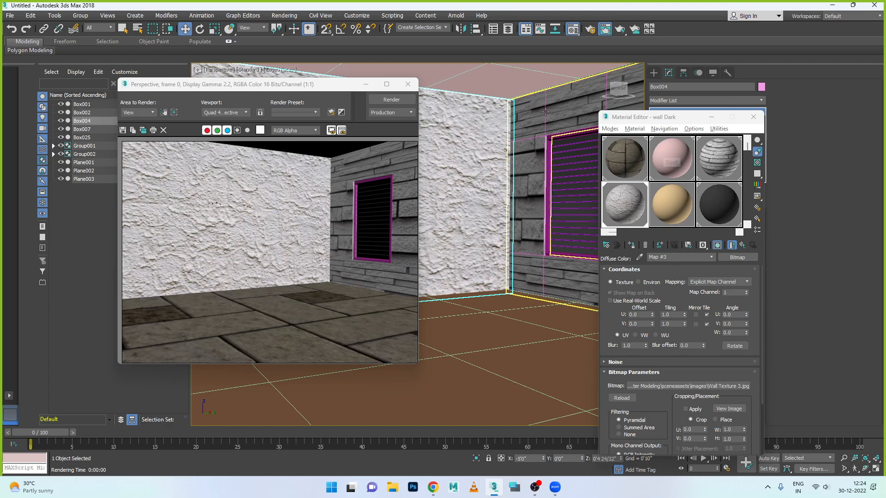
{"action": "left_click", "coordinate": [365, 84]}
Set the Roof material's ambient and diffuse color to pale blue, RGB 193, 230, 239.
{"action": "left_click", "coordinate": [388, 76]}
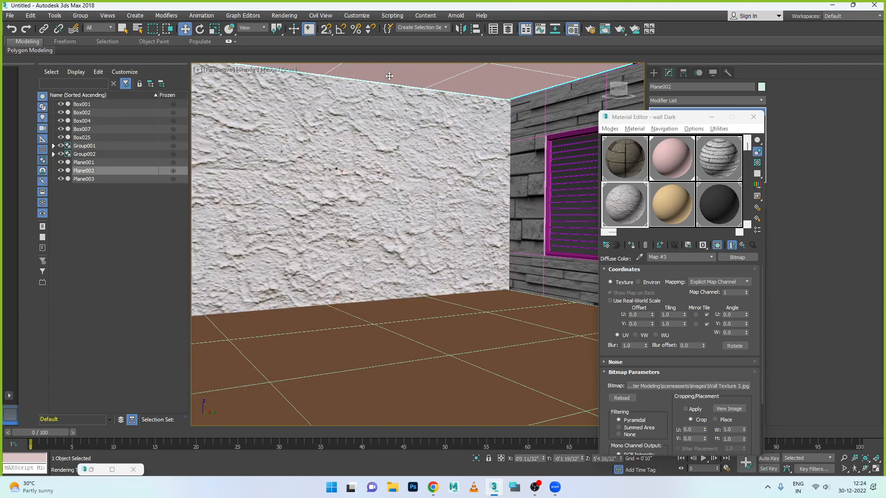
{"action": "left_click", "coordinate": [668, 178]}
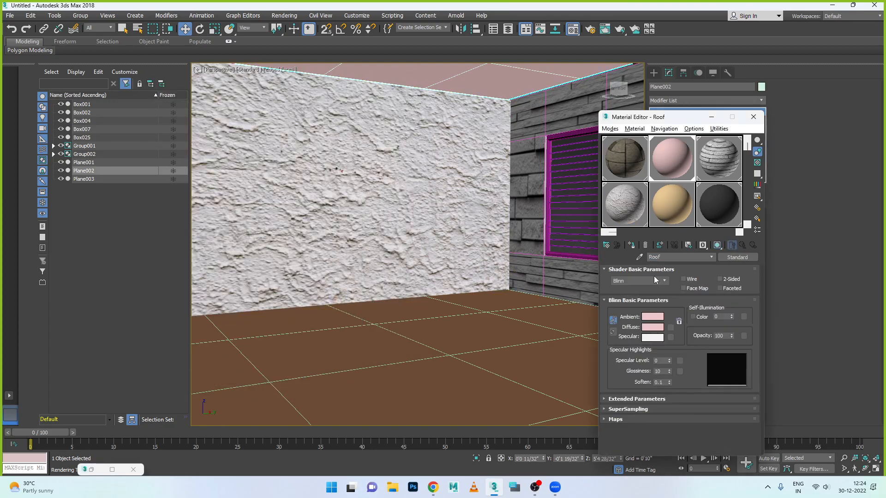
{"action": "left_click", "coordinate": [653, 317]}
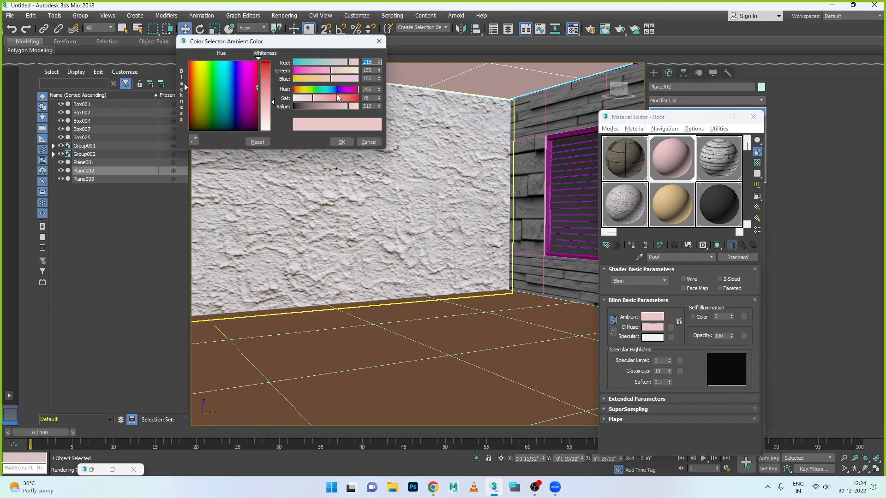
{"action": "left_click", "coordinate": [349, 71]}
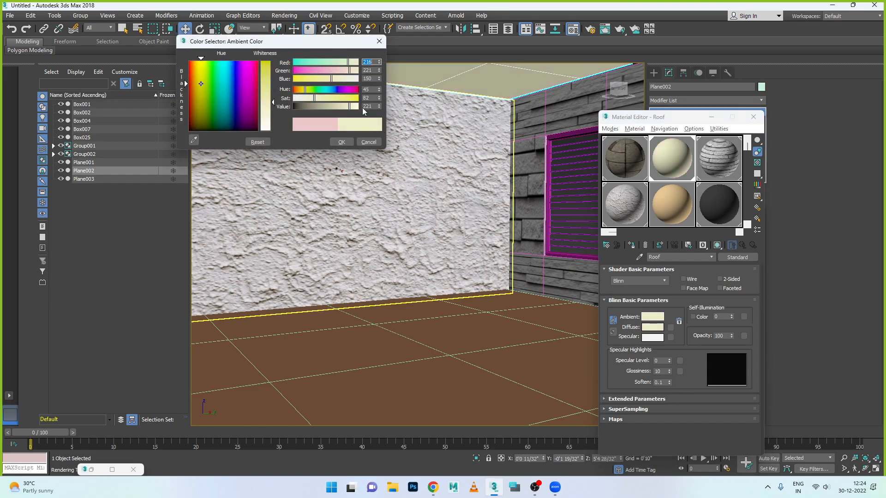
{"action": "left_click_drag", "start_coordinate": [314, 97], "coordinate": [307, 98]}
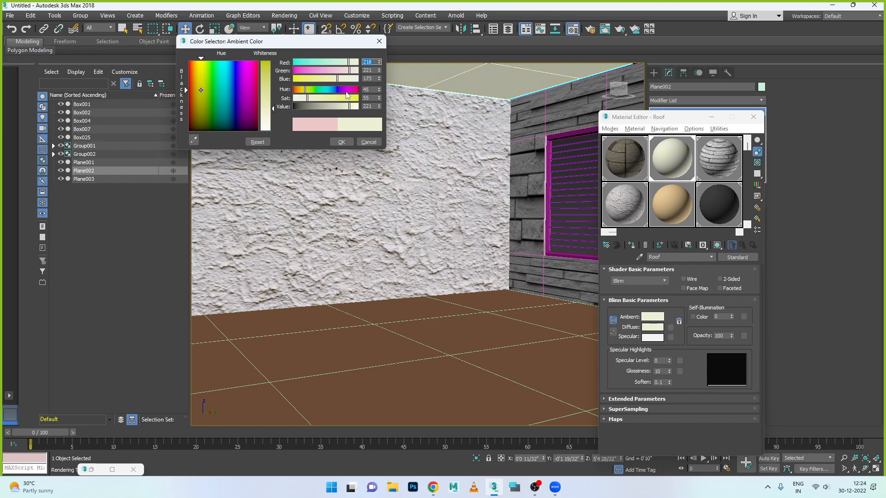
{"action": "left_click_drag", "start_coordinate": [238, 79], "coordinate": [226, 78]}
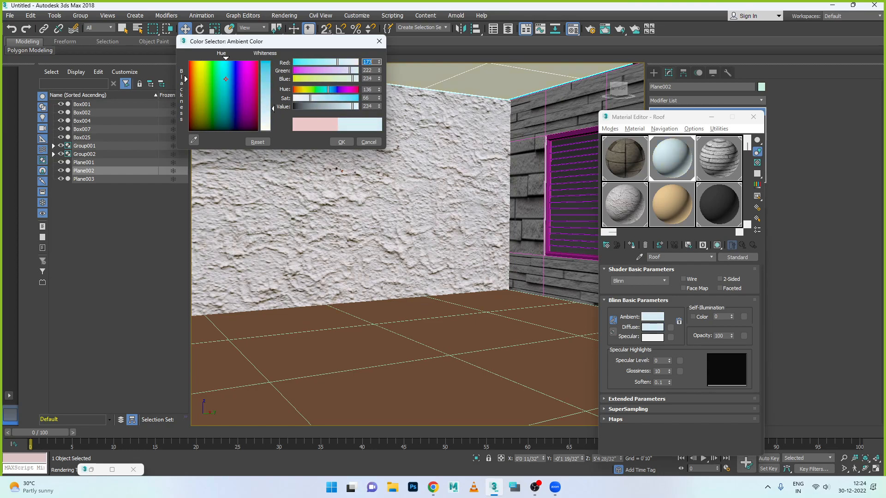
{"action": "left_click_drag", "start_coordinate": [268, 104], "coordinate": [268, 114]}
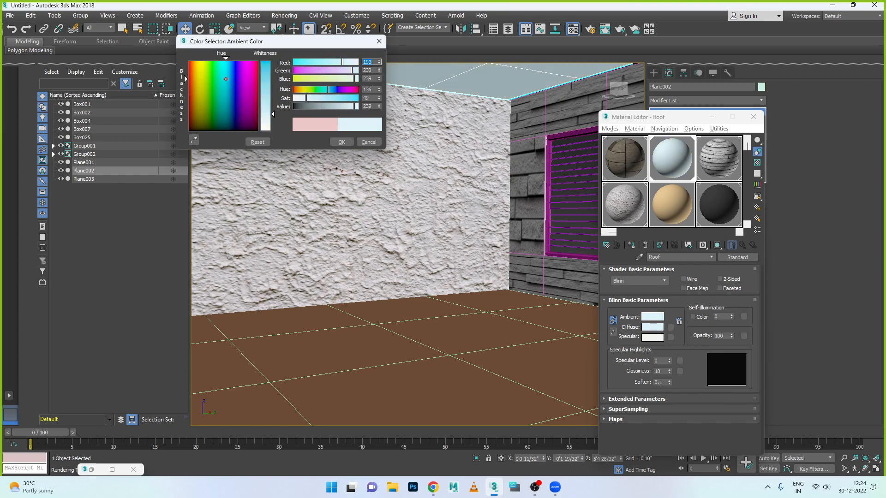
{"action": "left_click", "coordinate": [340, 143]}
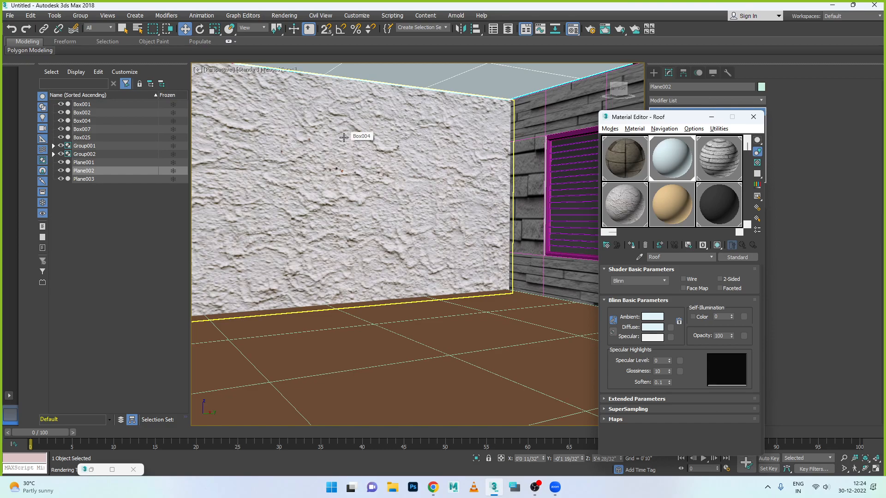
Add an Unwrap UVW modifier to the back wall, Box004.
{"action": "left_click", "coordinate": [364, 152]}
{"action": "scroll", "coordinate": [364, 152], "scroll_direction": "down", "scroll_amount": 4}
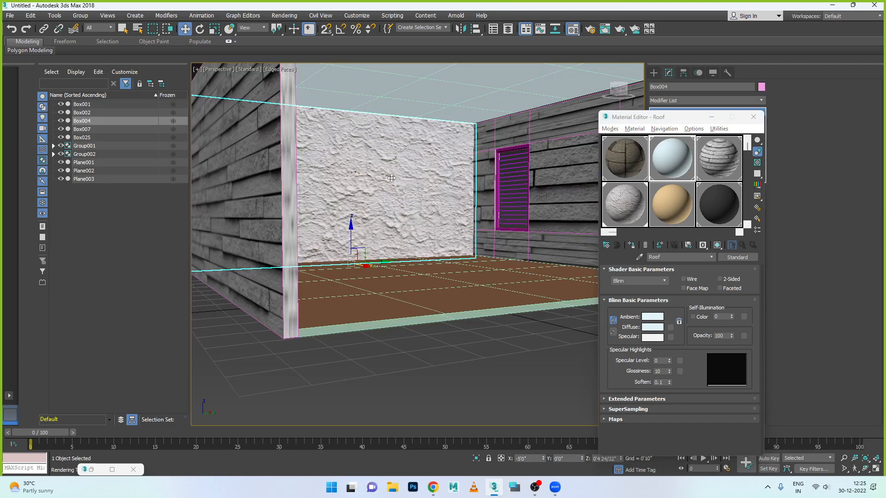
{"action": "scroll", "coordinate": [369, 168], "scroll_direction": "down", "scroll_amount": 5}
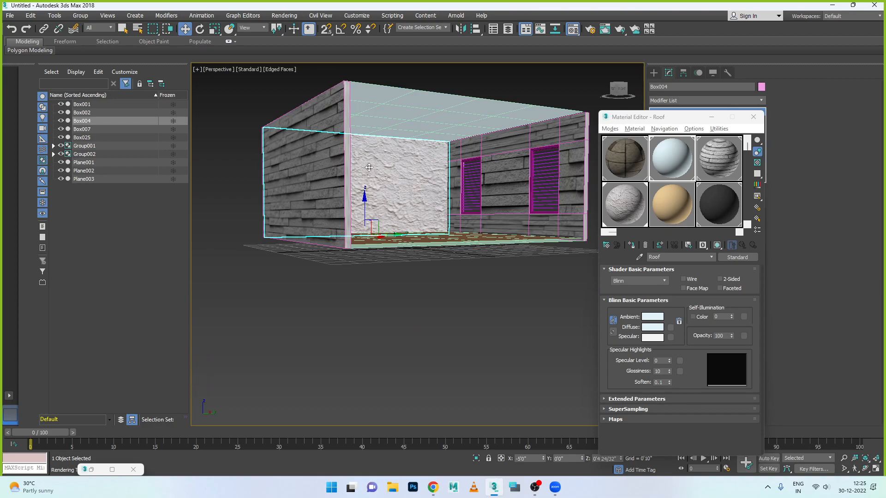
{"action": "scroll", "coordinate": [369, 168], "scroll_direction": "up", "scroll_amount": 8}
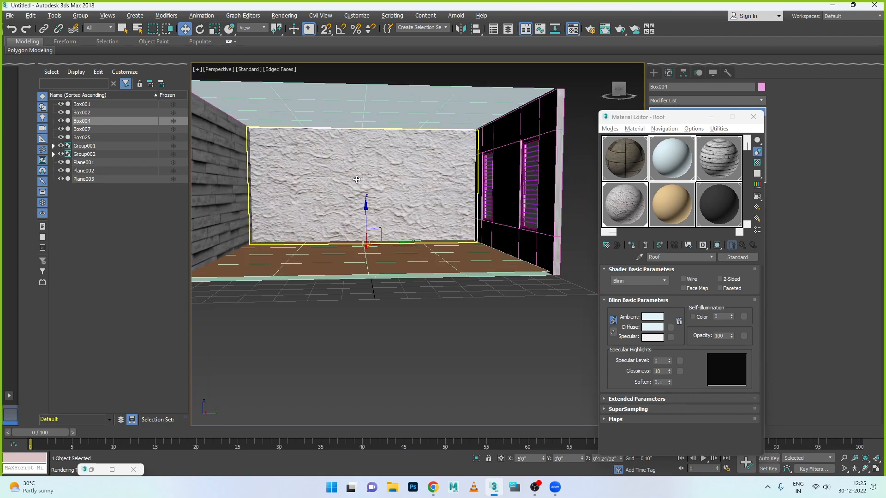
{"action": "scroll", "coordinate": [356, 179], "scroll_direction": "up", "scroll_amount": 2}
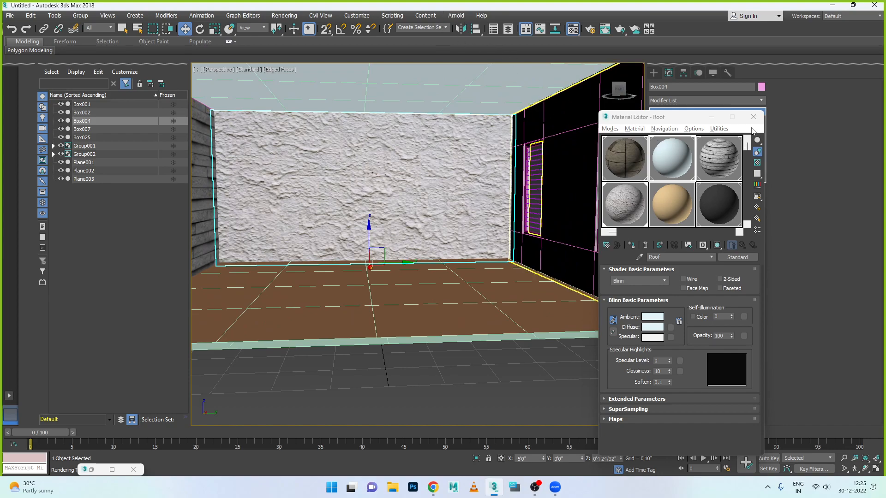
{"action": "left_click", "coordinate": [713, 118]}
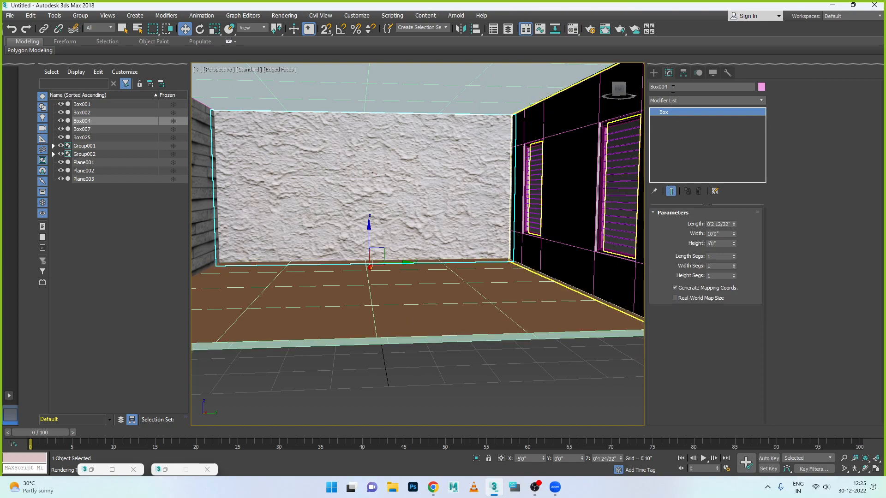
{"action": "left_click", "coordinate": [690, 101]}
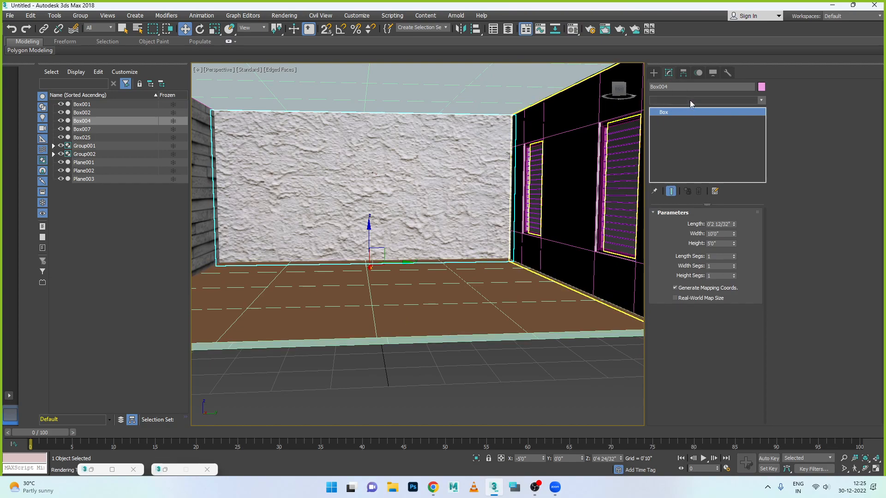
{"action": "key", "text": "u"}
{"action": "key", "text": "u"}
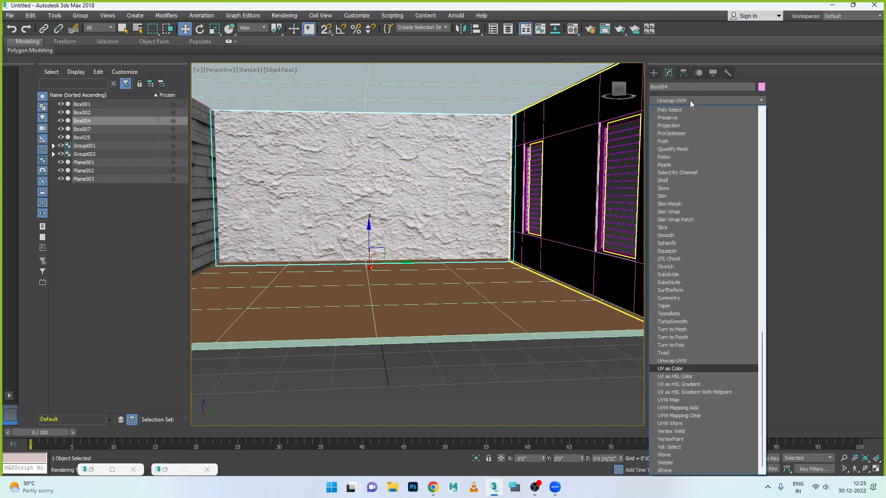
{"action": "left_click", "coordinate": [681, 361]}
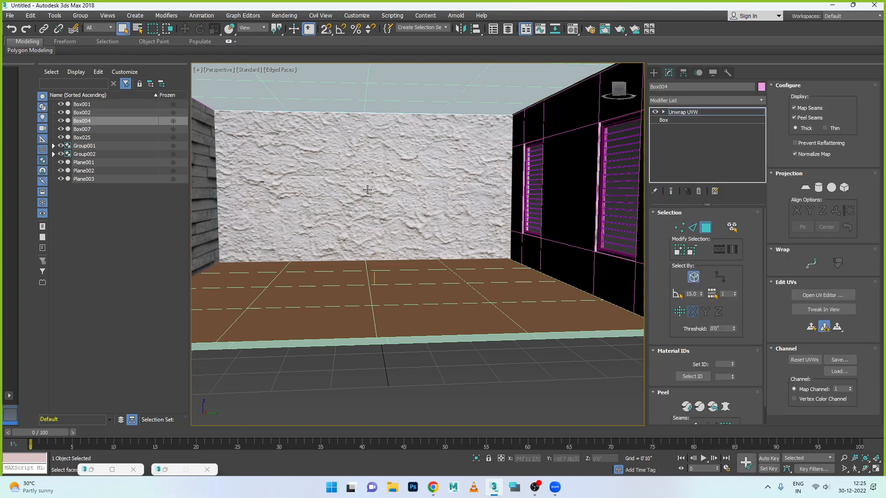
Select the back wall's room-facing polygon in the Unwrap UVW modifier.
{"action": "left_click", "coordinate": [367, 190]}
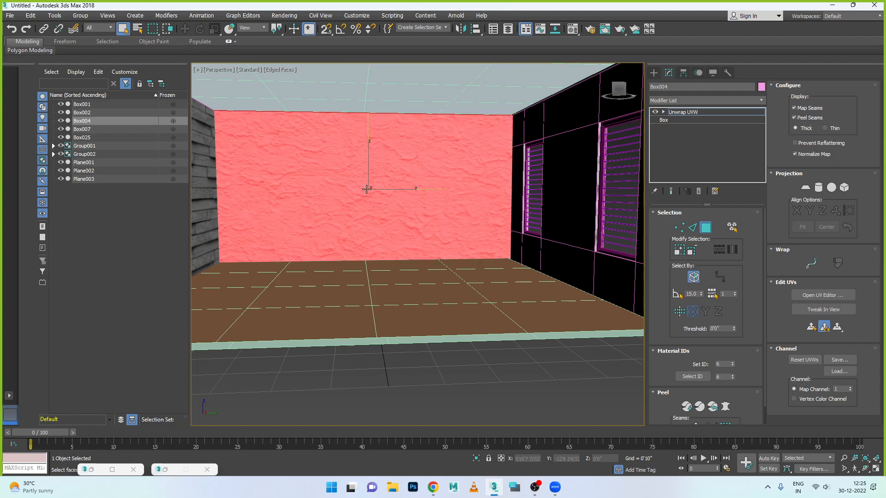
{"action": "scroll", "coordinate": [347, 213], "scroll_direction": "down", "scroll_amount": 5}
{"action": "mouse_move", "coordinate": [352, 214]}
{"action": "middle_mouse_down", "text": "alt"}
{"action": "mouse_move", "coordinate": [429, 217]}
{"action": "mouse_move", "coordinate": [352, 212]}
{"action": "middle_mouse_up", "text": "alt"}
{"action": "scroll", "coordinate": [353, 209], "scroll_direction": "up", "scroll_amount": 1}
{"action": "scroll", "coordinate": [352, 209], "scroll_direction": "up", "scroll_amount": 3}
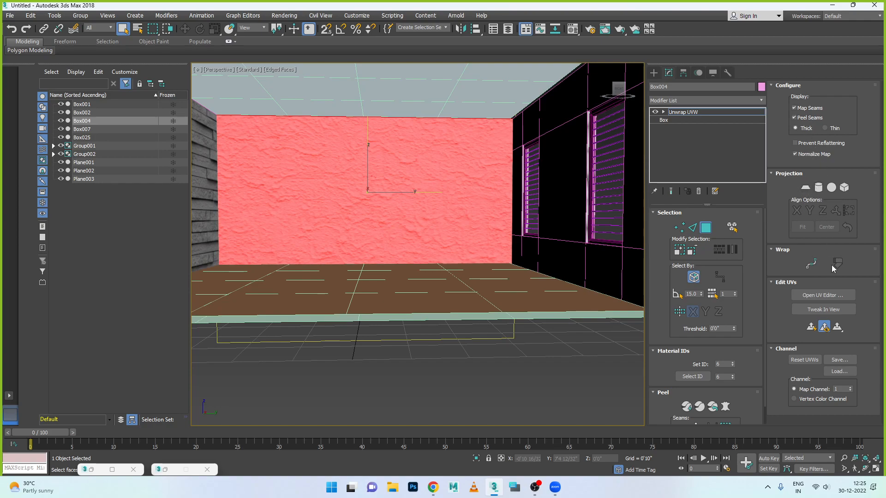
{"action": "scroll", "coordinate": [707, 313], "scroll_direction": "down", "scroll_amount": 1}
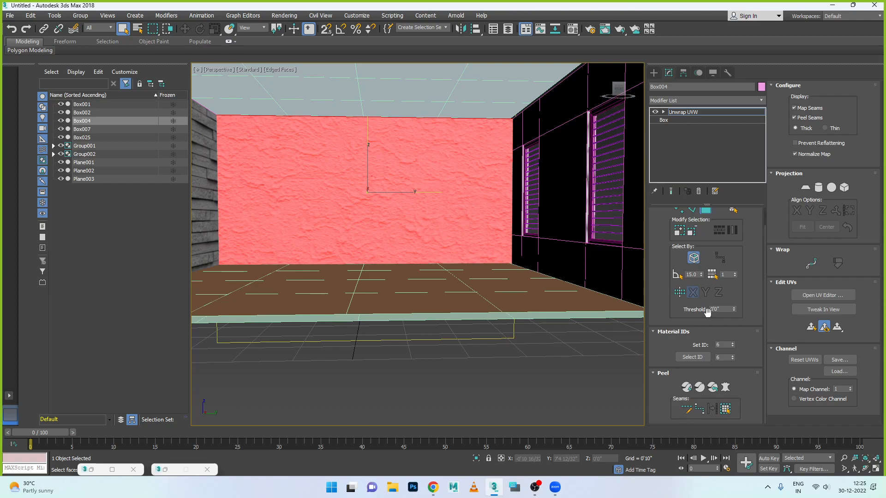
{"action": "left_click", "coordinate": [826, 295]}
{"action": "left_click_drag", "start_coordinate": [188, 46], "coordinate": [661, 84]}
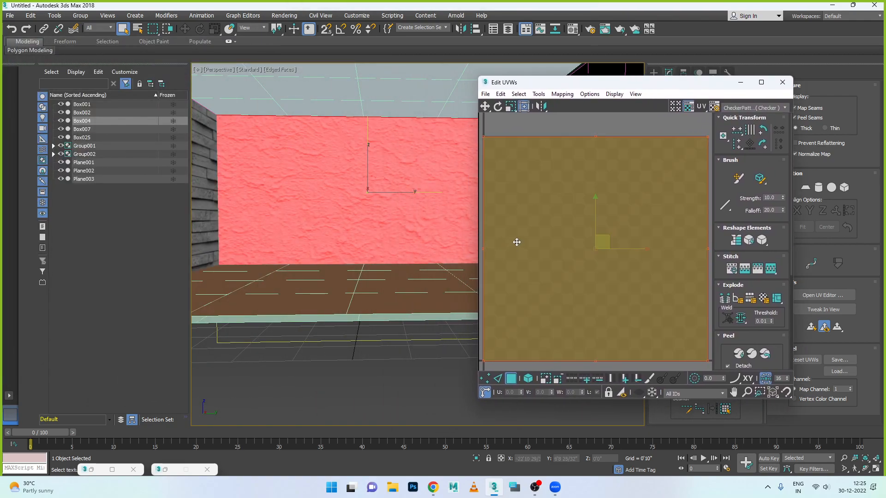
{"action": "scroll", "coordinate": [604, 224], "scroll_direction": "down", "scroll_amount": 5}
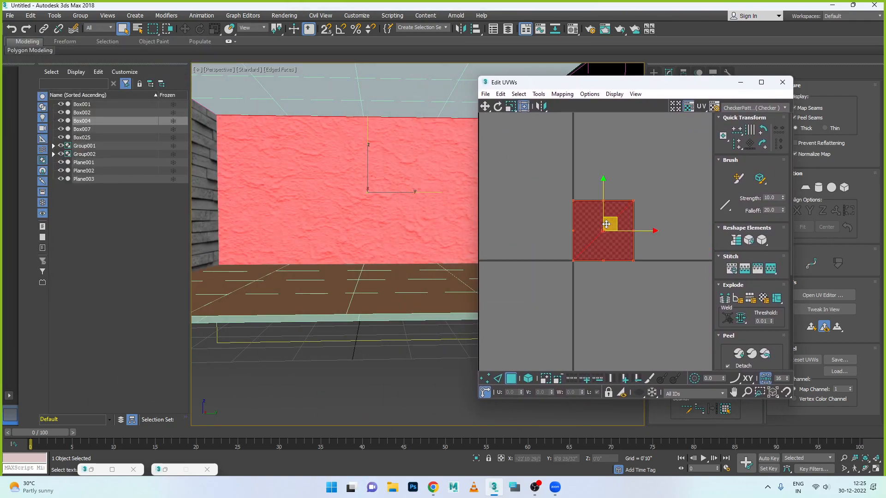
{"action": "left_click_drag", "start_coordinate": [604, 197], "coordinate": [589, 143]}
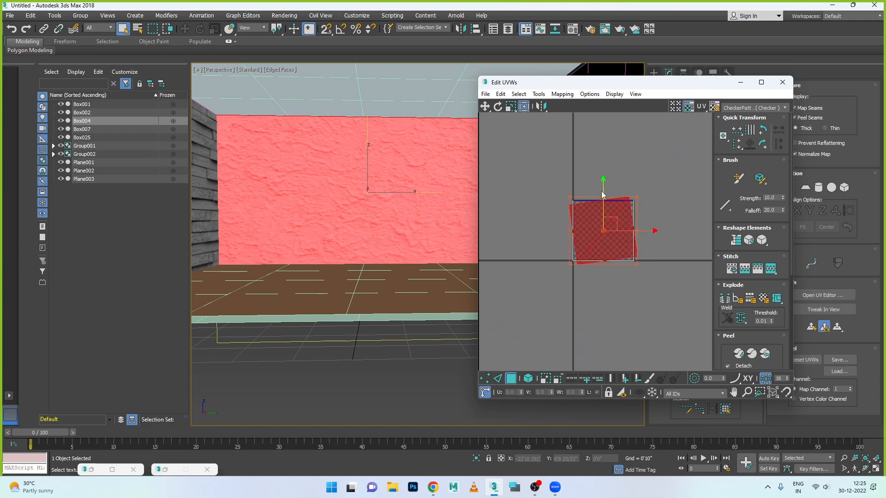
{"action": "key", "text": "ctrl+z"}
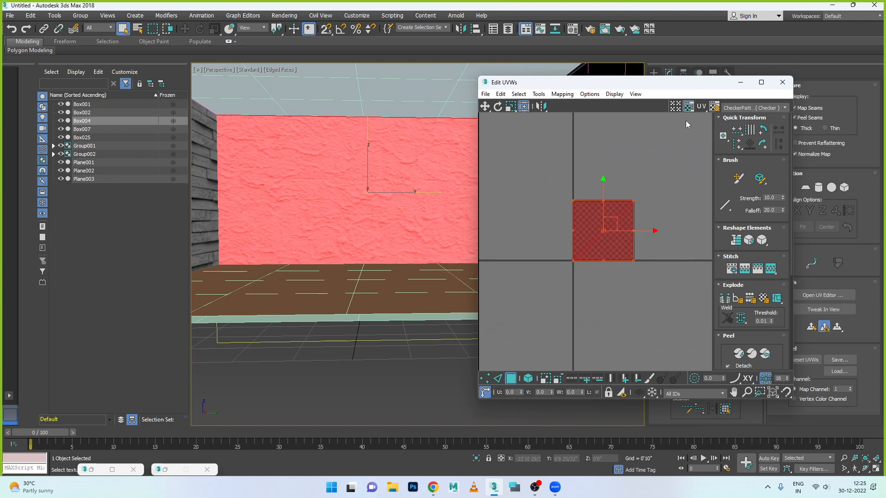
{"action": "left_click", "coordinate": [781, 83]}
Apply a planar projection to the selected wall face, aligned to X and fitted, and leave polygon editing.
{"action": "key", "text": "w"}
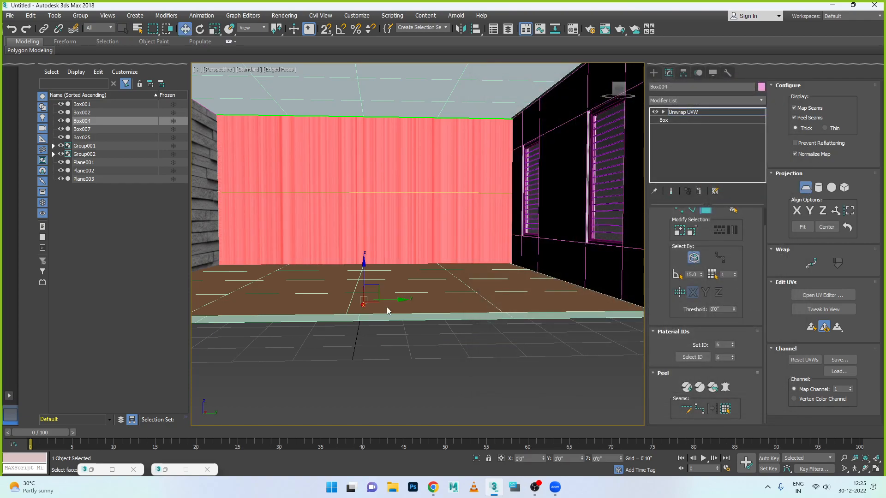
{"action": "left_click", "coordinate": [798, 215]}
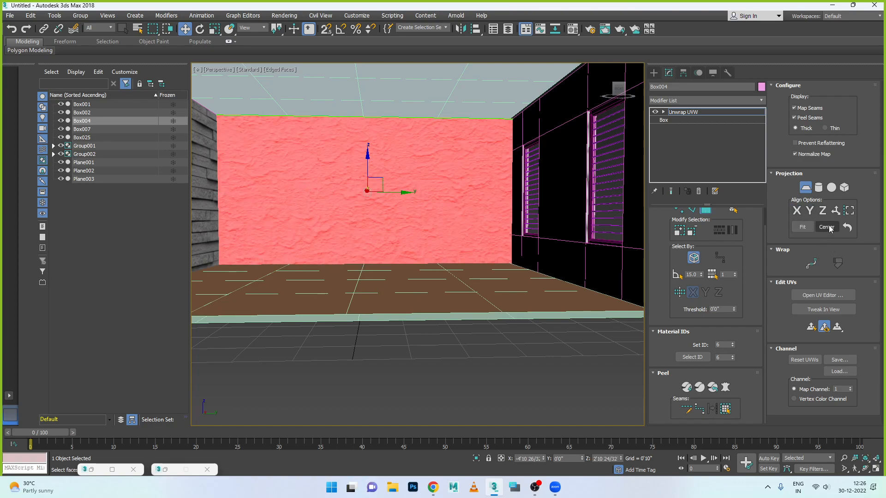
{"action": "left_click", "coordinate": [801, 227]}
{"action": "mouse_move", "coordinate": [319, 239]}
{"action": "middle_mouse_down", "text": "alt"}
{"action": "mouse_move", "coordinate": [439, 245]}
{"action": "mouse_move", "coordinate": [332, 240]}
{"action": "middle_mouse_up", "text": "alt"}
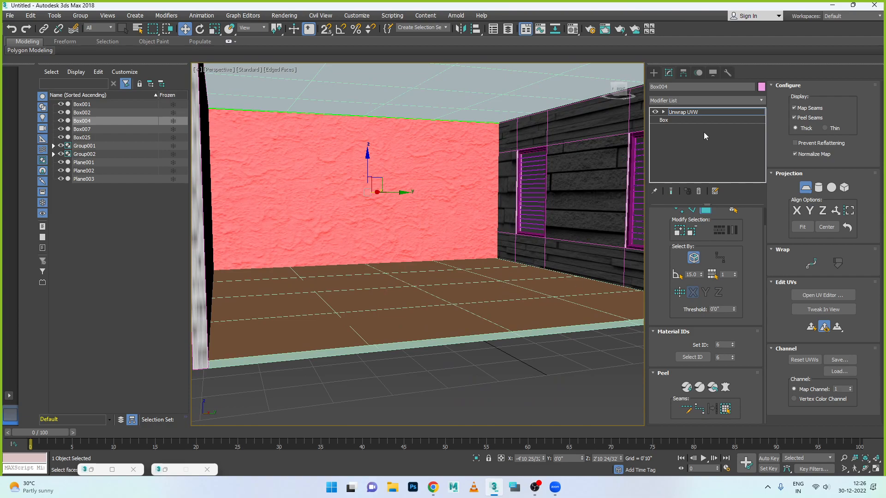
{"action": "left_click", "coordinate": [692, 115]}
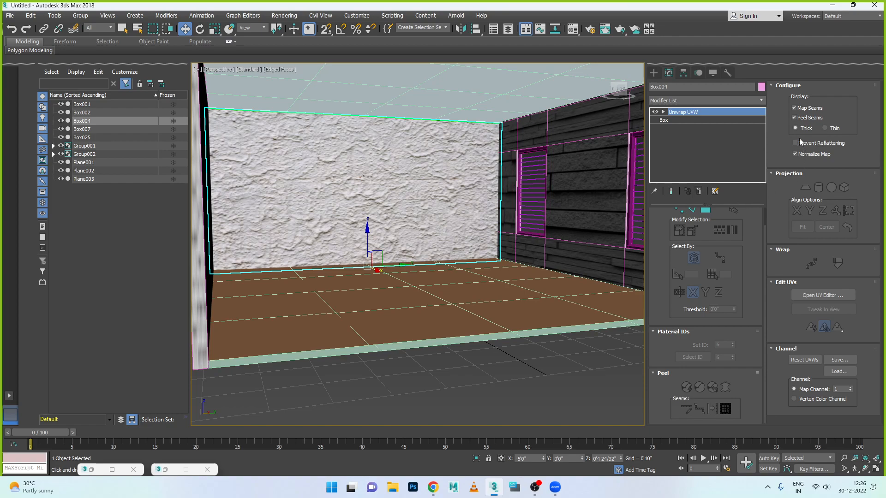
{"action": "key", "text": "r"}
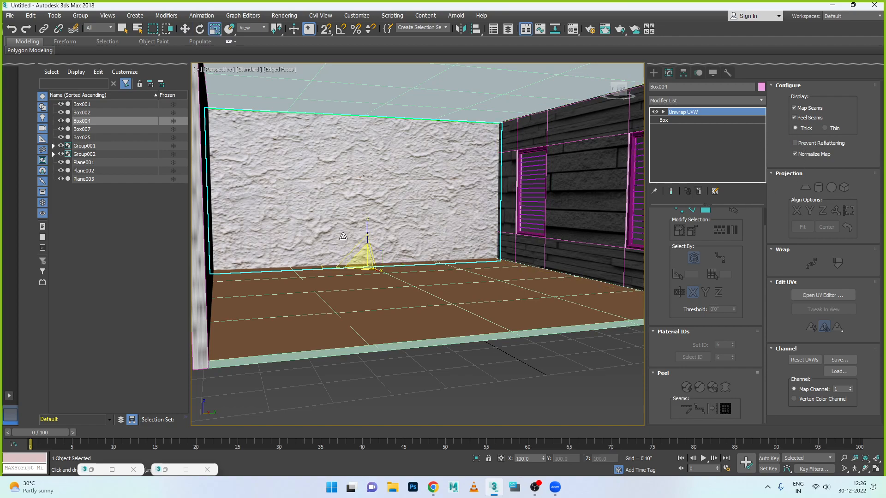
Try scaling the back wall down uniformly to 84 percent and undo the scaling.
{"action": "left_click_drag", "start_coordinate": [363, 254], "coordinate": [365, 260]}
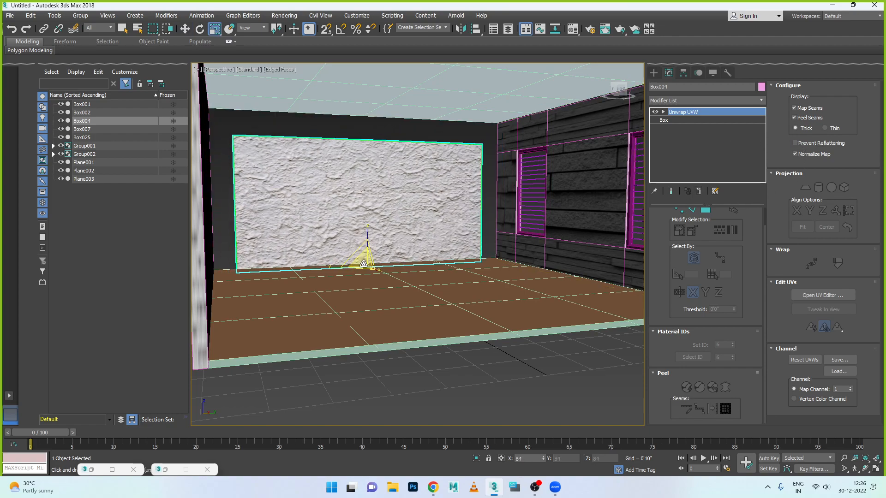
{"action": "key", "text": "ctrl+z"}
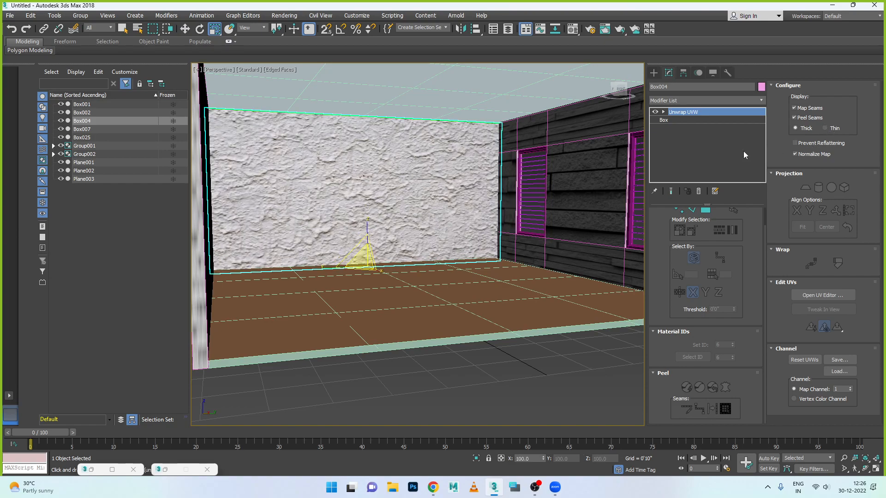
Go through the vertex, edge and polygon levels of the back wall's Unwrap UVW modifier, clear the face selection and leave sub-object editing.
{"action": "left_click", "coordinate": [663, 112]}
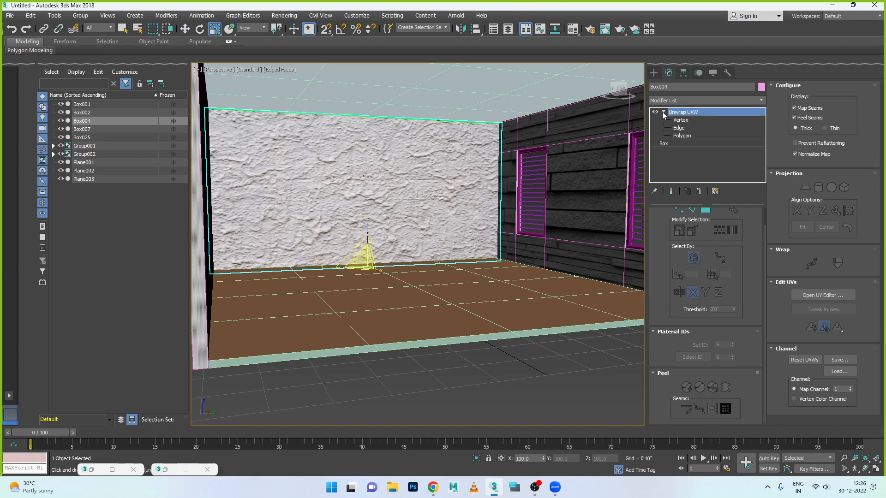
{"action": "left_click", "coordinate": [685, 121]}
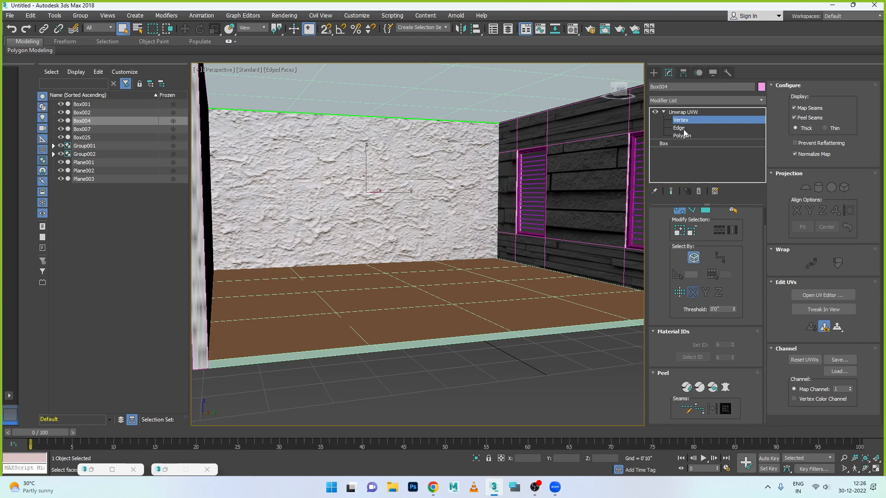
{"action": "left_click", "coordinate": [683, 129]}
{"action": "left_click", "coordinate": [683, 136]}
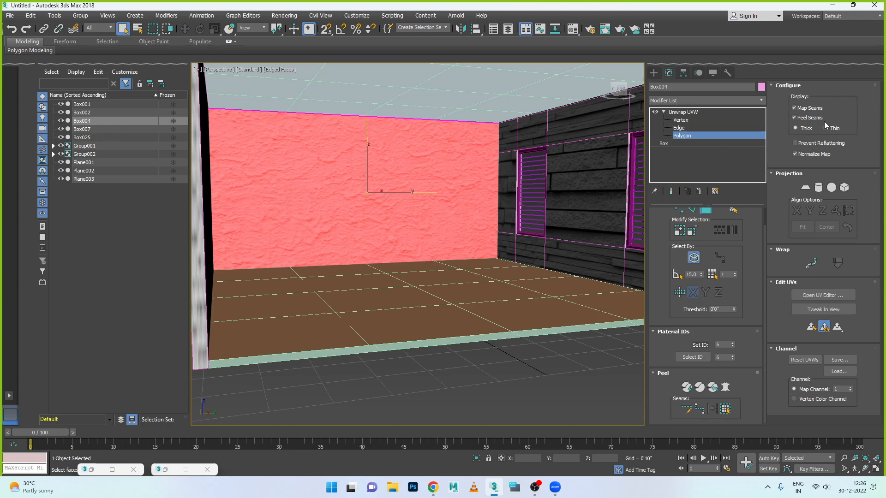
{"action": "scroll", "coordinate": [688, 236], "scroll_direction": "up", "scroll_amount": 1}
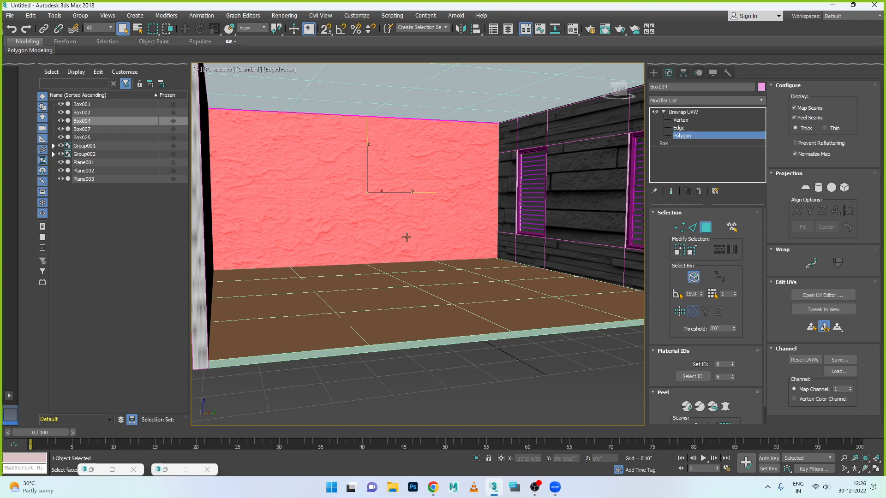
{"action": "left_click", "coordinate": [512, 219]}
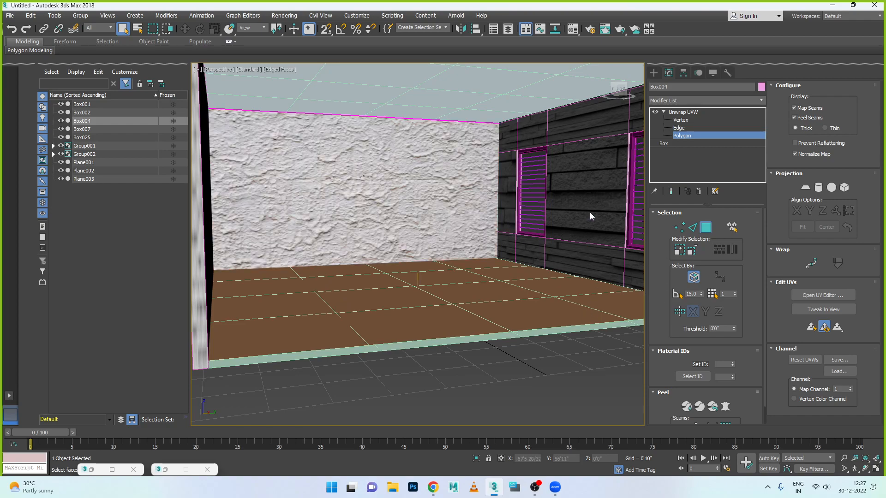
{"action": "scroll", "coordinate": [597, 237], "scroll_direction": "down", "scroll_amount": 5}
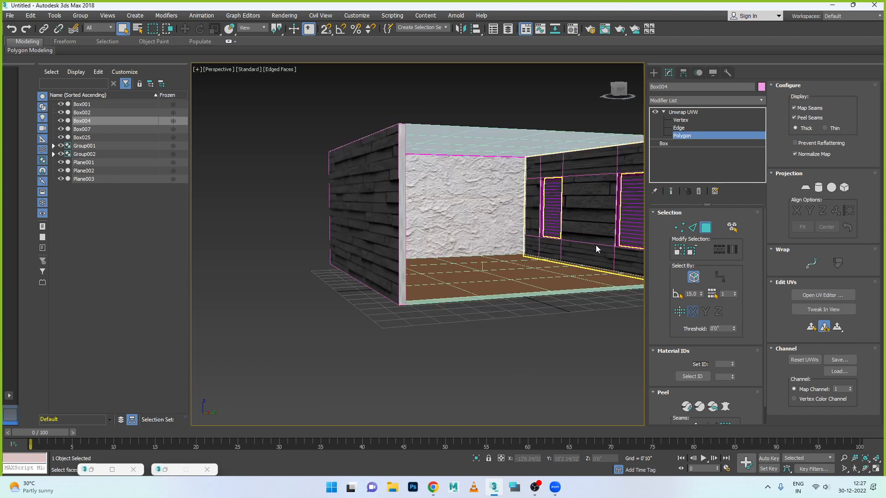
{"action": "left_click", "coordinate": [683, 113]}
Select the two brick-textured side walls, Box001 and Box002, together.
{"action": "left_click", "coordinate": [593, 311]}
{"action": "left_click", "coordinate": [583, 215]}
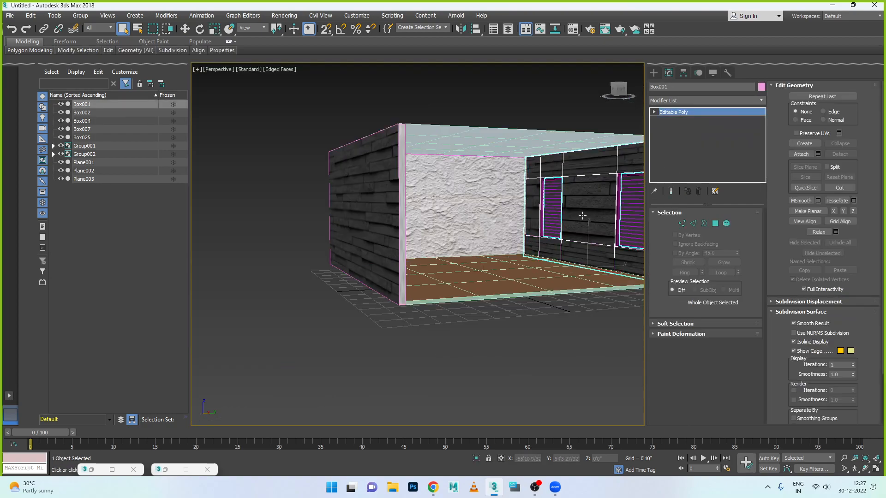
{"action": "mouse_move", "coordinate": [501, 235]}
{"action": "middle_mouse_down", "text": "alt"}
{"action": "mouse_move", "coordinate": [446, 232]}
{"action": "mouse_move", "coordinate": [443, 216]}
{"action": "mouse_move", "coordinate": [495, 221]}
{"action": "middle_mouse_up", "text": "alt"}
{"action": "left_click", "coordinate": [423, 212], "text": "ctrl"}
{"action": "scroll", "coordinate": [496, 221], "scroll_direction": "up", "scroll_amount": 2}
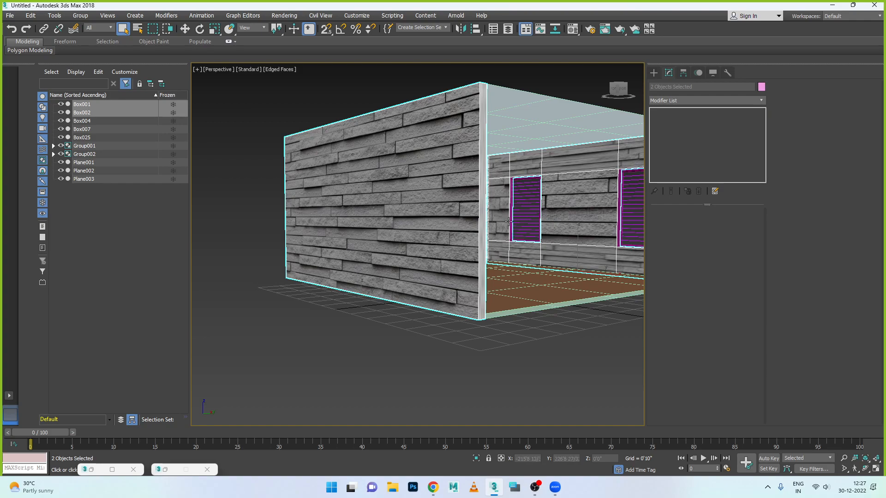
{"action": "middle_click_drag", "start_coordinate": [420, 229], "coordinate": [611, 233], "text": "alt"}
{"action": "left_click", "coordinate": [471, 264]}
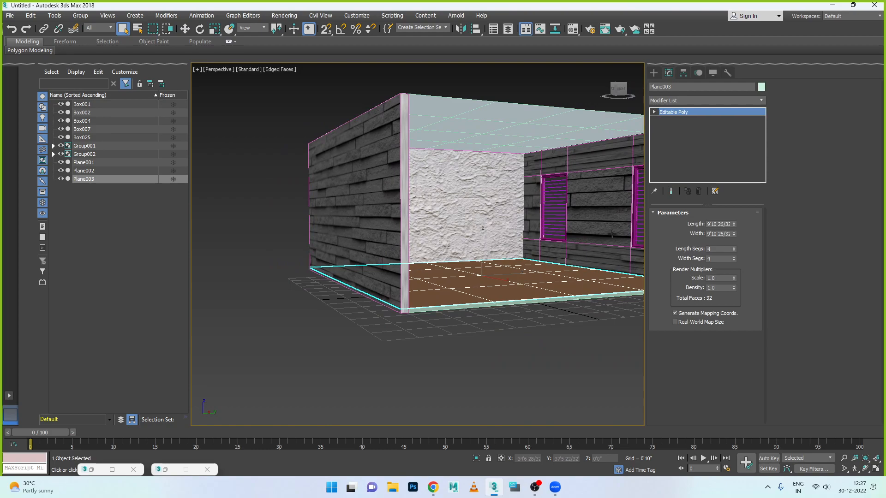
{"action": "left_click", "coordinate": [612, 233]}
{"action": "left_click", "coordinate": [406, 239]}
{"action": "left_click", "coordinate": [407, 235], "text": "ctrl"}
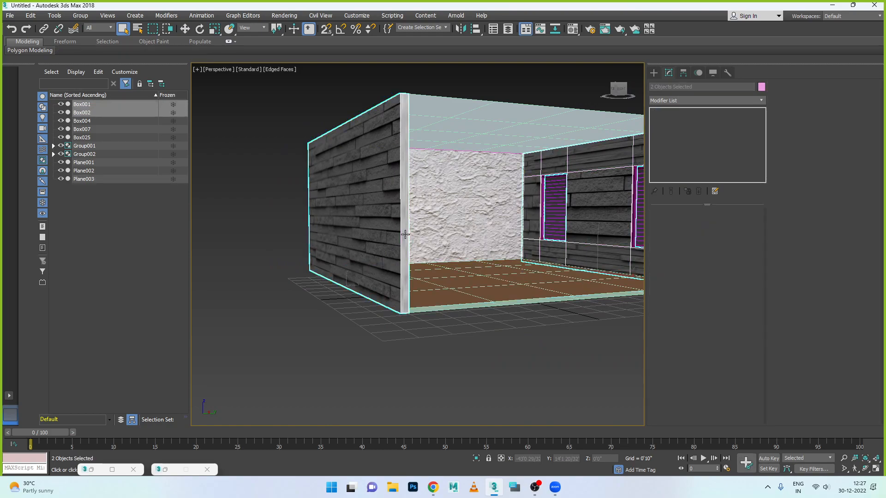
Add one shared Unwrap UVW modifier to both selected side walls.
{"action": "middle_click_drag", "start_coordinate": [401, 237], "coordinate": [352, 243], "text": "alt"}
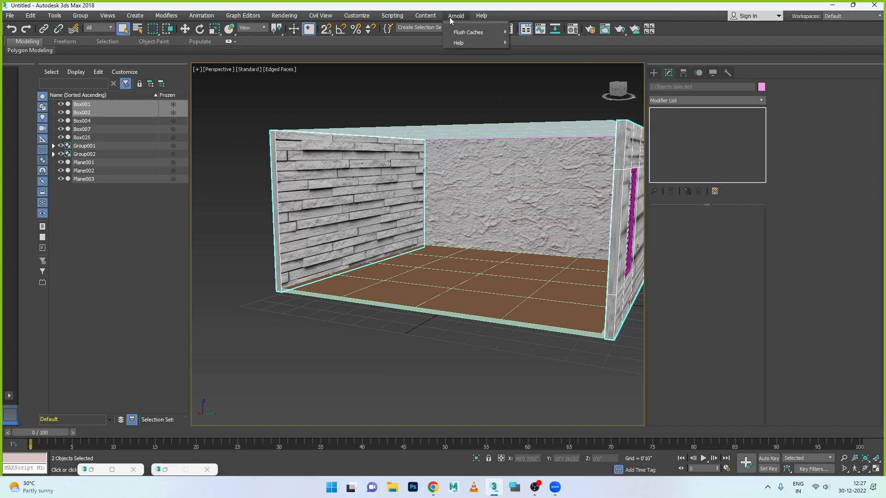
{"action": "left_click", "coordinate": [691, 101]}
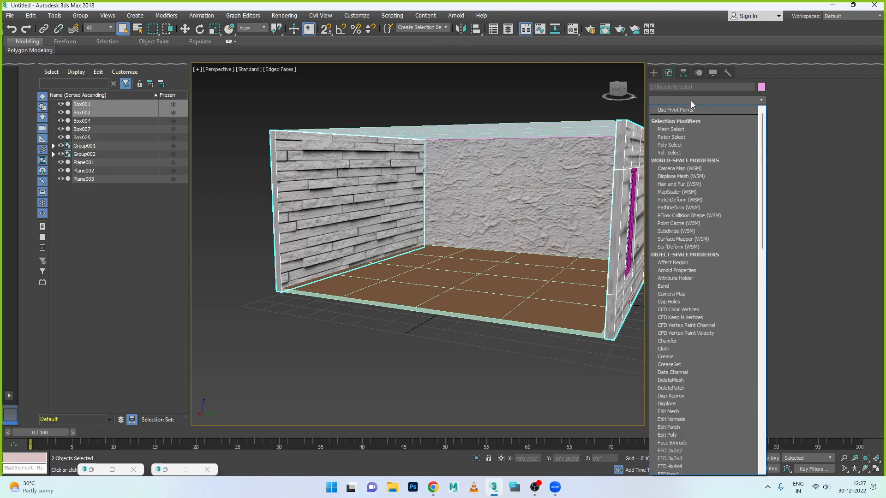
{"action": "key", "text": "u"}
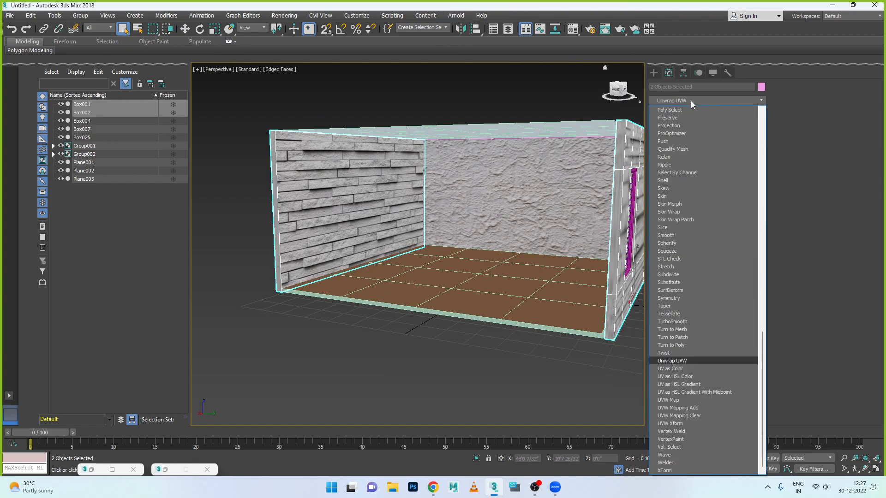
{"action": "left_click", "coordinate": [681, 362]}
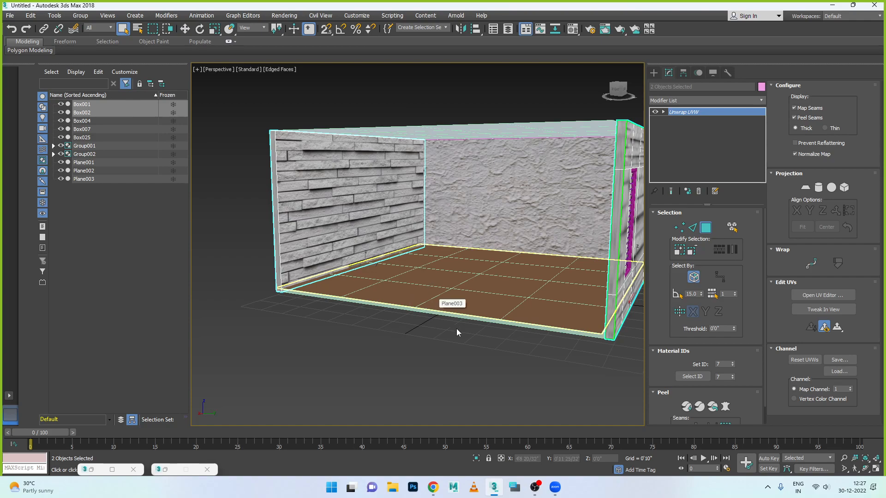
Apply a planar projection aligned to Y in the side walls' shared Unwrap UVW modifier, leave polygon editing and deselect the walls.
{"action": "middle_click_drag", "start_coordinate": [458, 330], "coordinate": [484, 329], "text": "alt"}
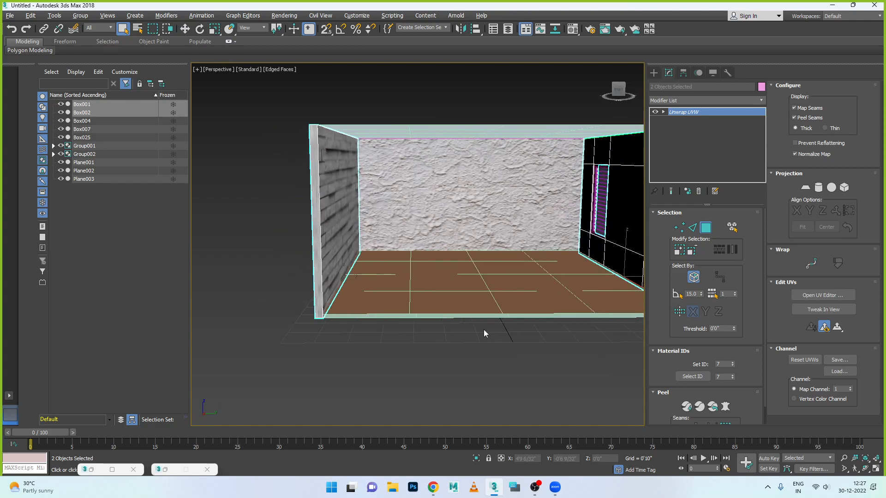
{"action": "left_click", "coordinate": [805, 187]}
{"action": "left_click", "coordinate": [809, 212]}
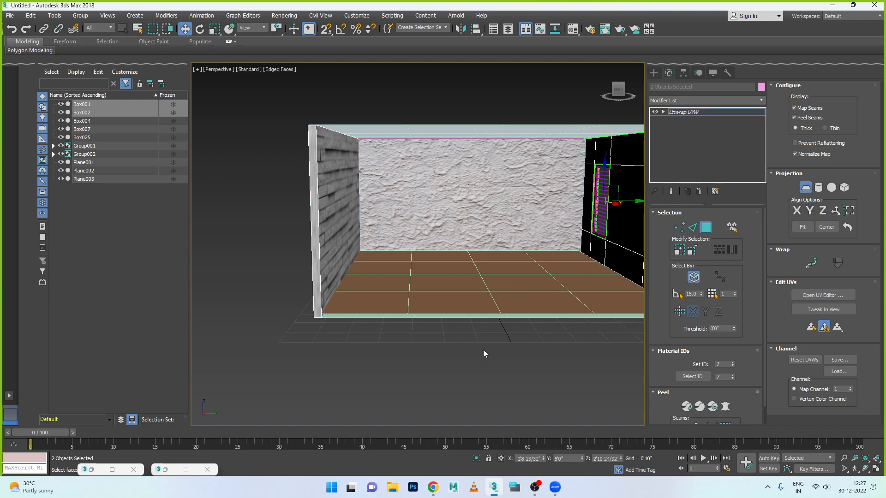
{"action": "left_click", "coordinate": [705, 228]}
{"action": "left_click", "coordinate": [523, 337]}
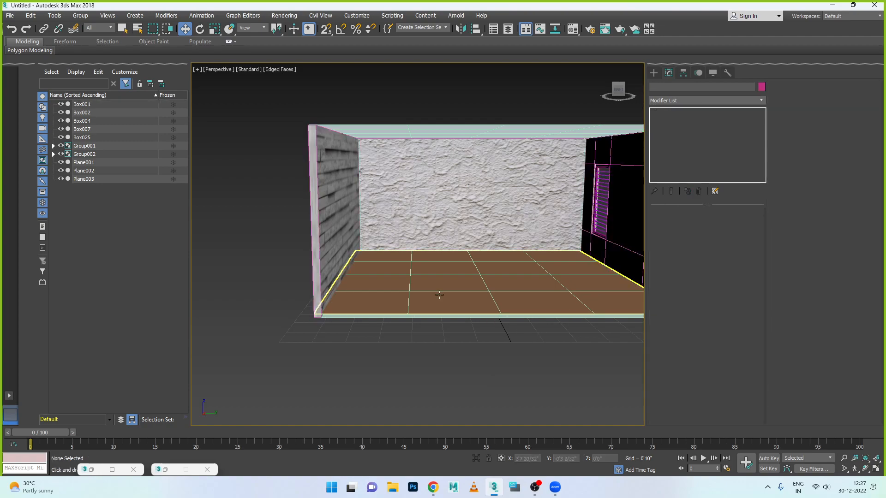
Select each side wall in turn and examine how the brick texture is mapped on it.
{"action": "left_click", "coordinate": [322, 220]}
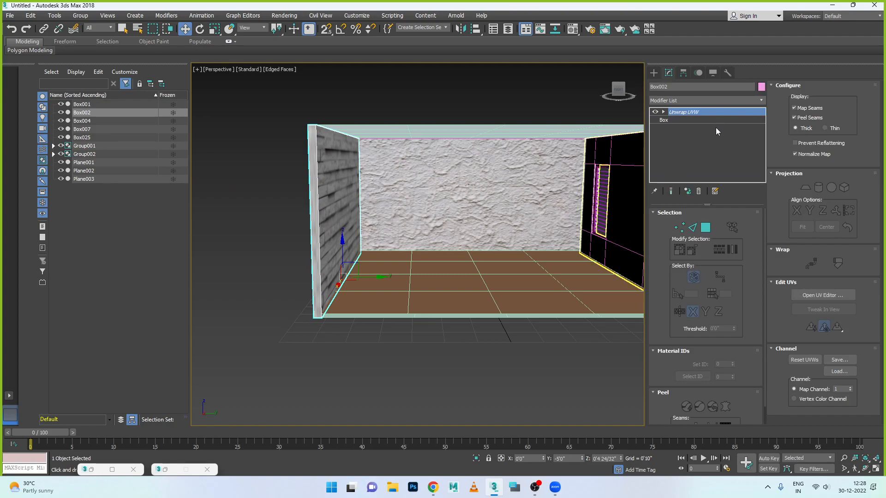
{"action": "left_click", "coordinate": [620, 219]}
{"action": "left_click", "coordinate": [353, 240]}
{"action": "middle_click_drag", "start_coordinate": [353, 251], "coordinate": [328, 262], "text": "alt"}
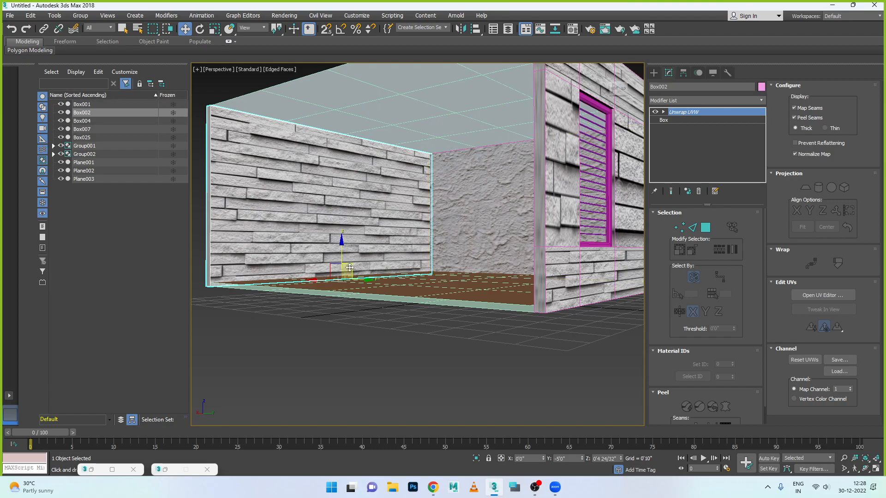
Select the floor, Plane003, and add an Unwrap UVW modifier to it.
{"action": "left_click", "coordinate": [398, 285]}
{"action": "middle_click_drag", "start_coordinate": [372, 270], "coordinate": [409, 280], "text": "alt"}
{"action": "left_click", "coordinate": [710, 101]}
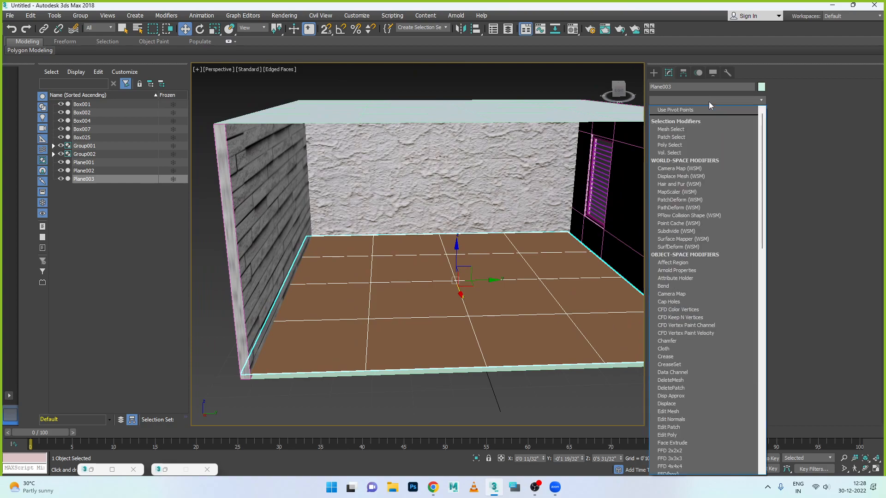
{"action": "key", "text": "u"}
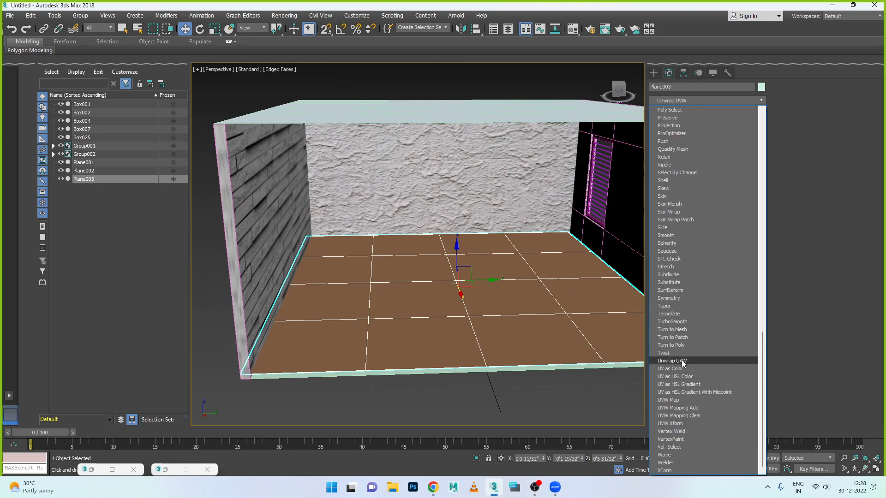
{"action": "left_click", "coordinate": [671, 361]}
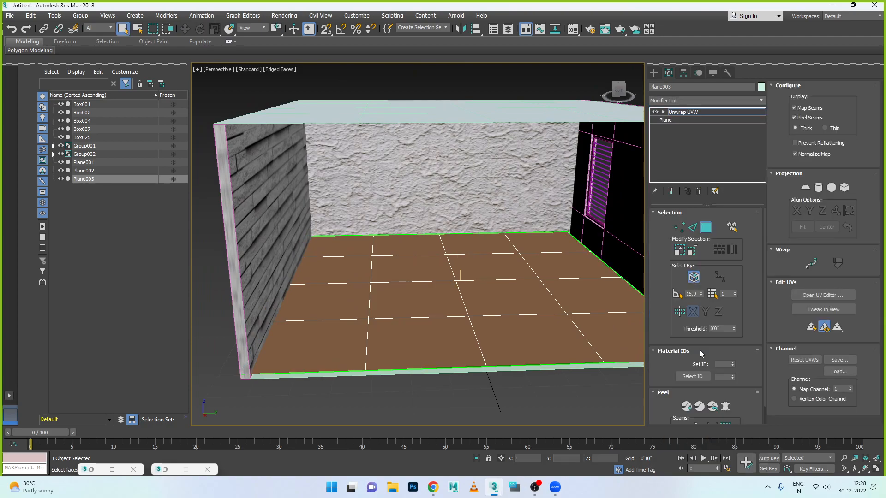
Apply a planar projection in the floor's Unwrap UVW modifier, aligned to Z and fitted.
{"action": "left_click", "coordinate": [806, 188]}
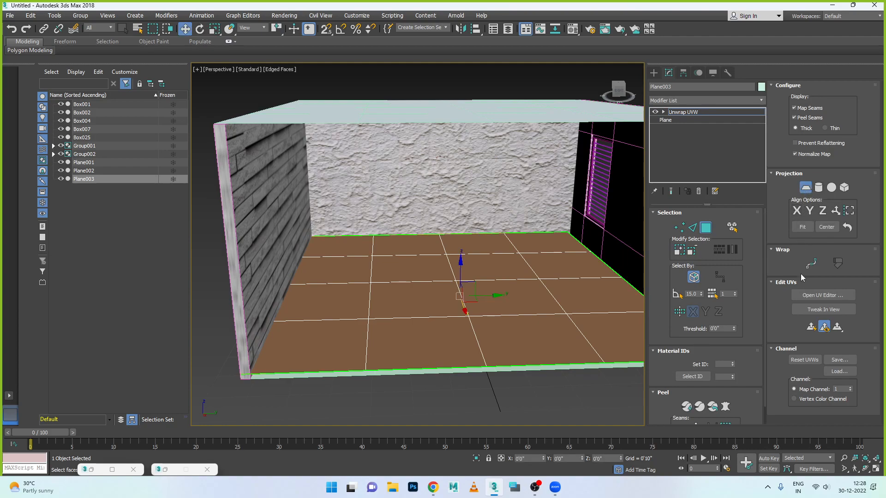
{"action": "left_click", "coordinate": [820, 213]}
{"action": "left_click", "coordinate": [801, 226]}
Render the perspective view from inside the room to check the textures, and minimize the render and Material Editor windows.
{"action": "middle_click_drag", "start_coordinate": [392, 211], "coordinate": [409, 246], "text": "alt"}
{"action": "scroll", "coordinate": [391, 245], "scroll_direction": "up", "scroll_amount": 3}
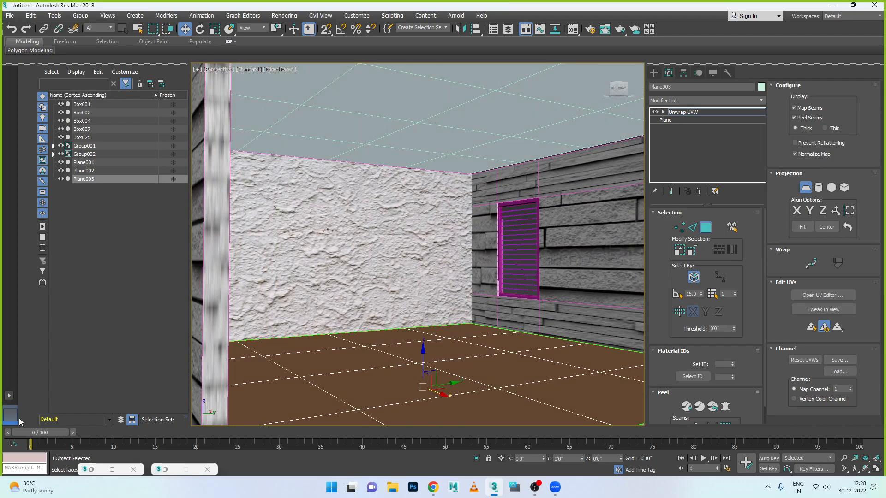
{"action": "left_click", "coordinate": [165, 469]}
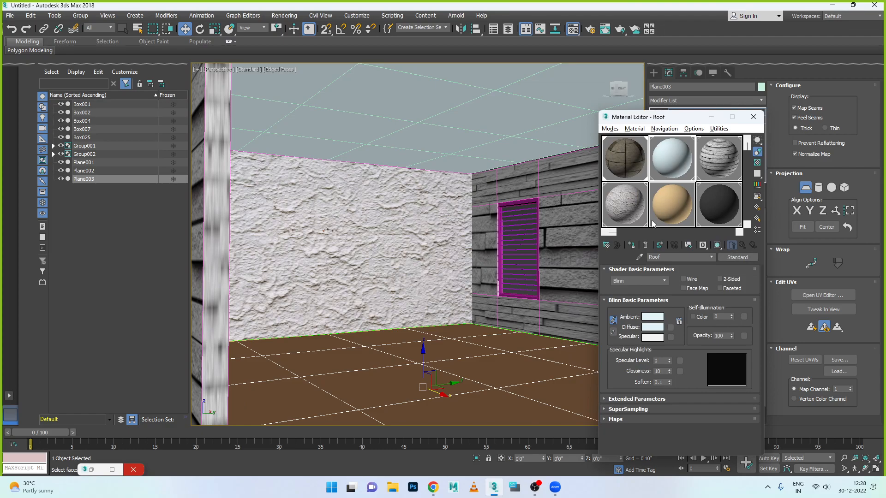
{"action": "left_click", "coordinate": [112, 470]}
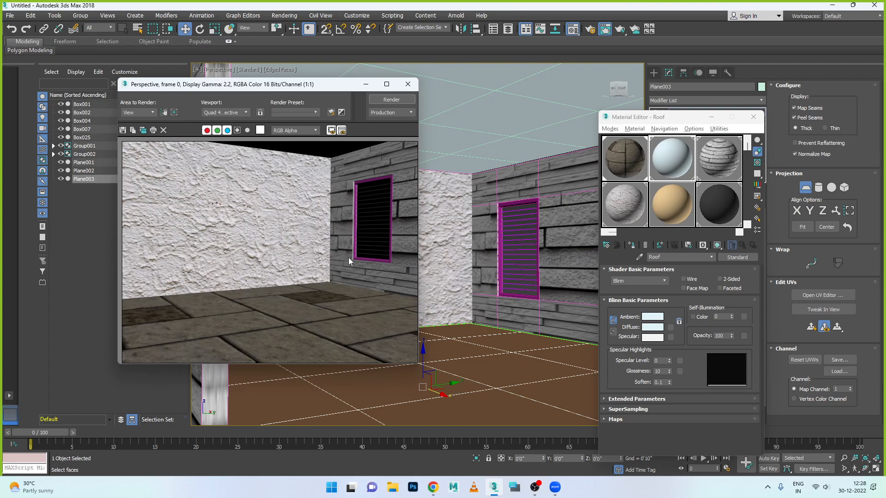
{"action": "left_click", "coordinate": [393, 100]}
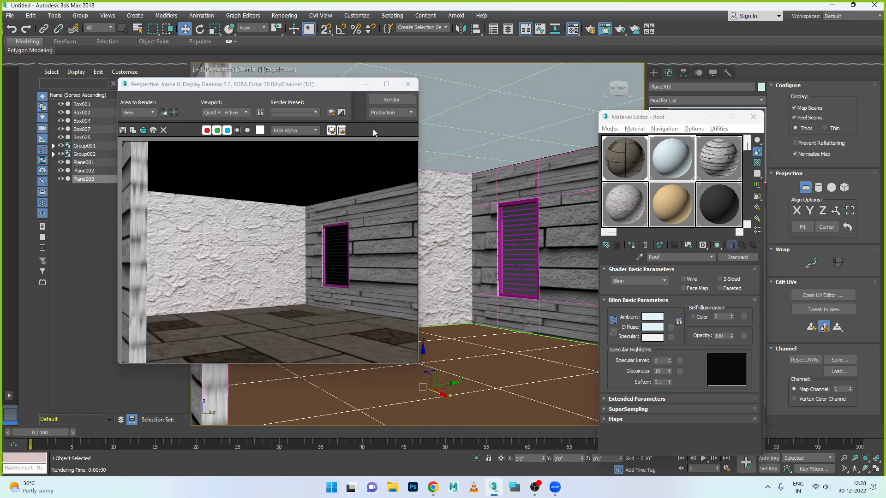
{"action": "left_click", "coordinate": [365, 84]}
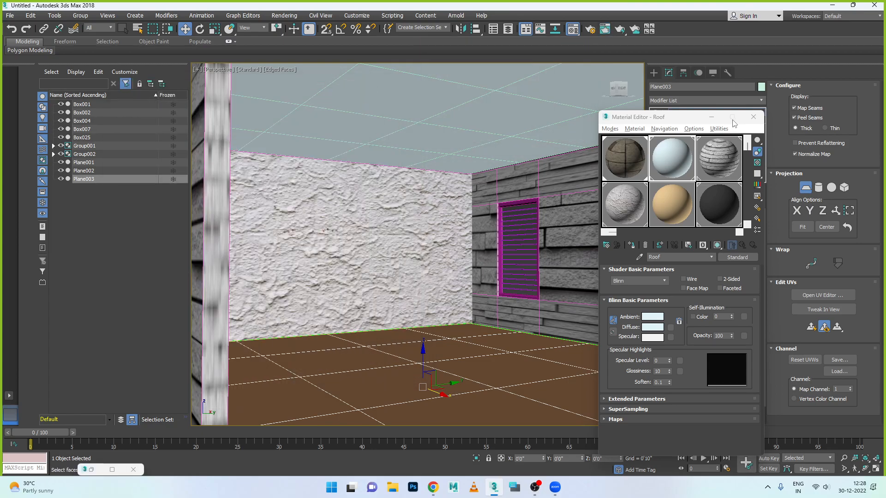
{"action": "left_click", "coordinate": [712, 117]}
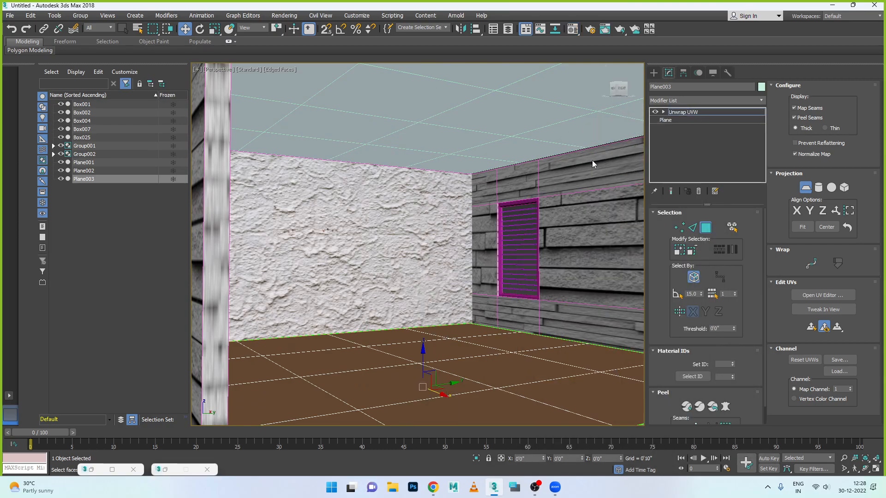
Create a photometric Free Light in front of the room, accepting the recommended Logarithmic Exposure Control.
{"action": "left_click", "coordinate": [654, 73]}
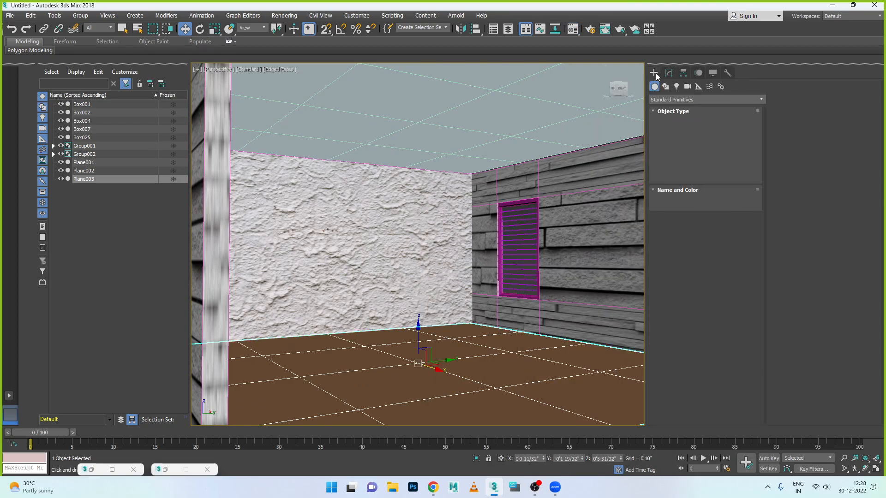
{"action": "left_click", "coordinate": [676, 87]}
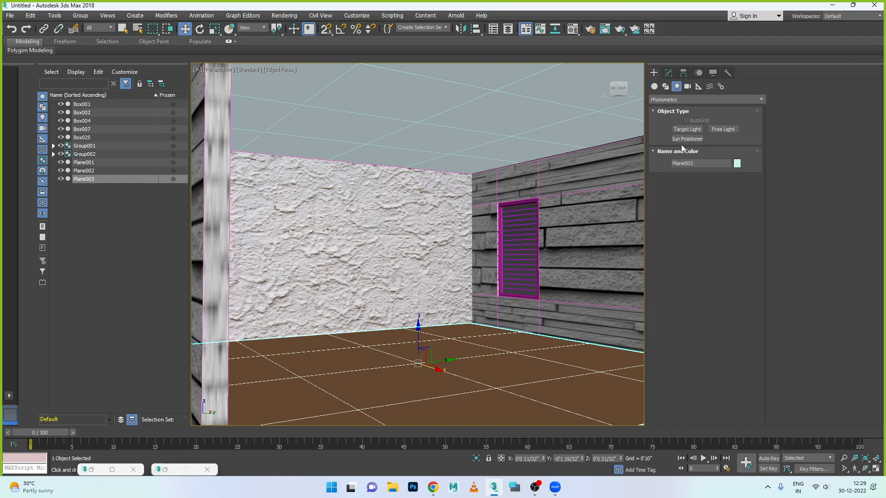
{"action": "left_click", "coordinate": [720, 130]}
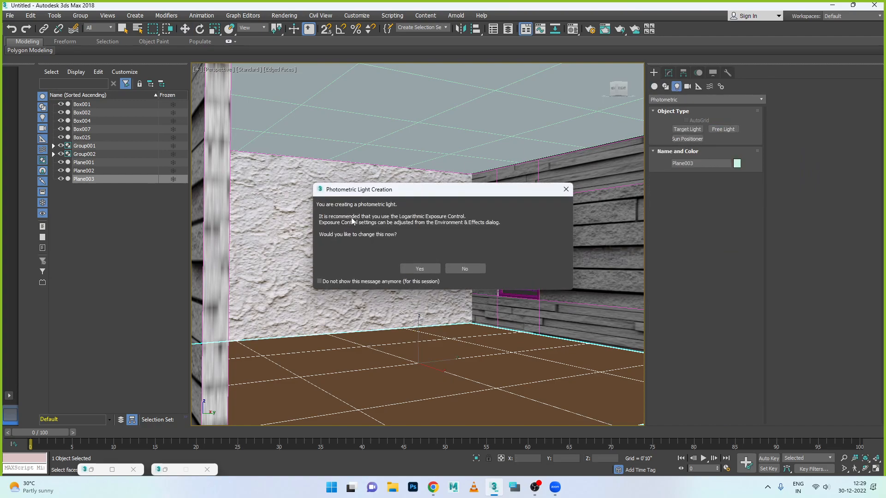
{"action": "left_click", "coordinate": [420, 269]}
{"action": "scroll", "coordinate": [435, 280], "scroll_direction": "down", "scroll_amount": 10}
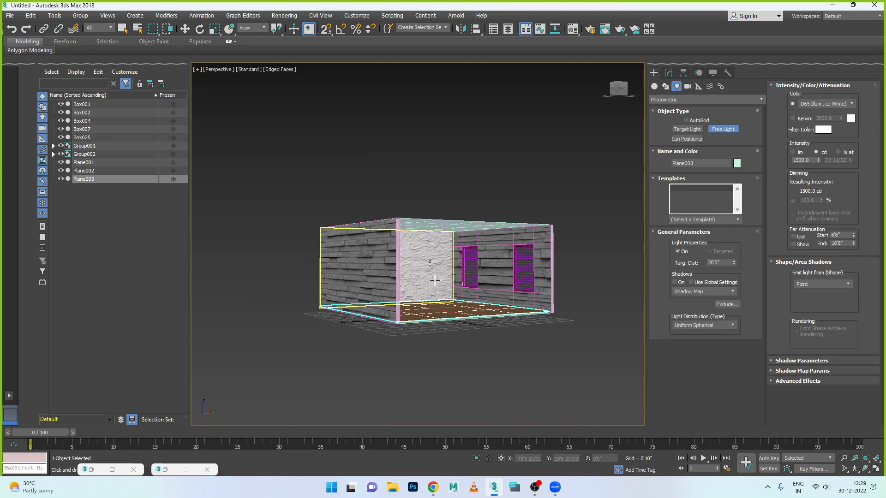
{"action": "left_click", "coordinate": [481, 350]}
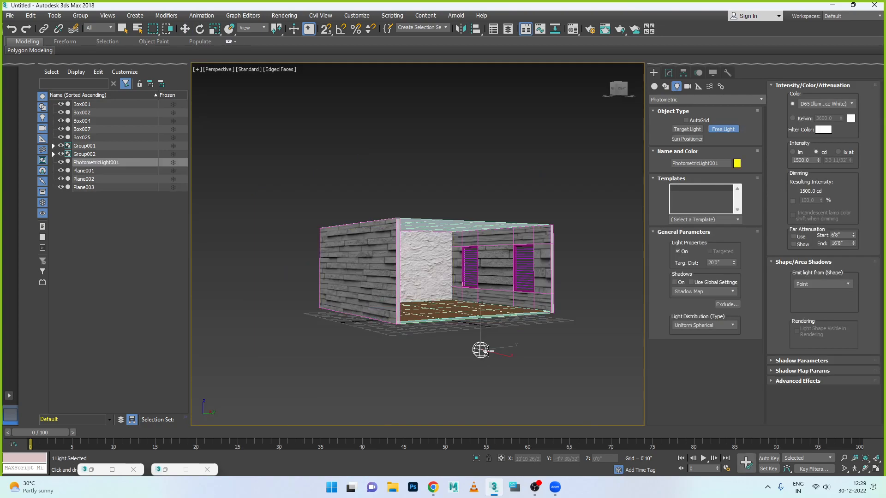
{"action": "right_click", "coordinate": [507, 351]}
Move the free light up from the ground and into the room, centred between the side walls.
{"action": "left_click_drag", "start_coordinate": [480, 328], "coordinate": [480, 265]}
{"action": "middle_click_drag", "start_coordinate": [460, 334], "coordinate": [498, 345], "text": "alt"}
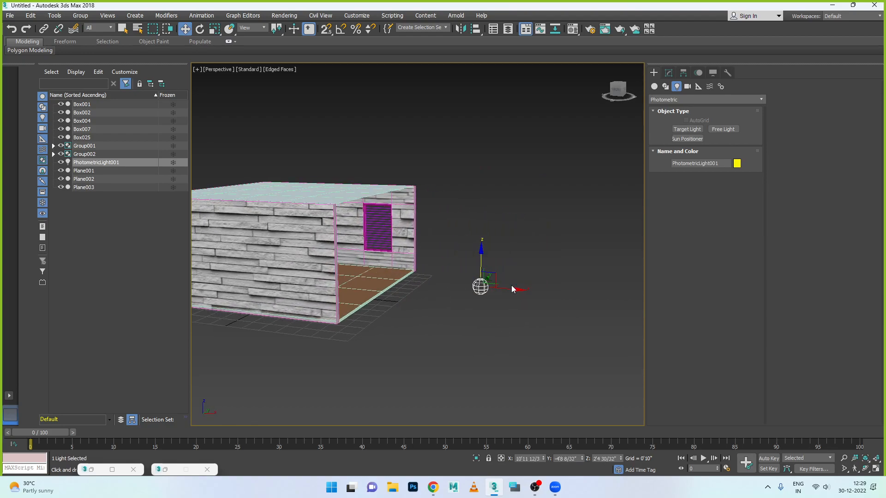
{"action": "left_click_drag", "start_coordinate": [516, 288], "coordinate": [323, 274]}
{"action": "middle_click_drag", "start_coordinate": [403, 307], "coordinate": [337, 301], "text": "alt"}
{"action": "left_click_drag", "start_coordinate": [325, 276], "coordinate": [433, 278]}
{"action": "scroll", "coordinate": [415, 304], "scroll_direction": "up", "scroll_amount": 5}
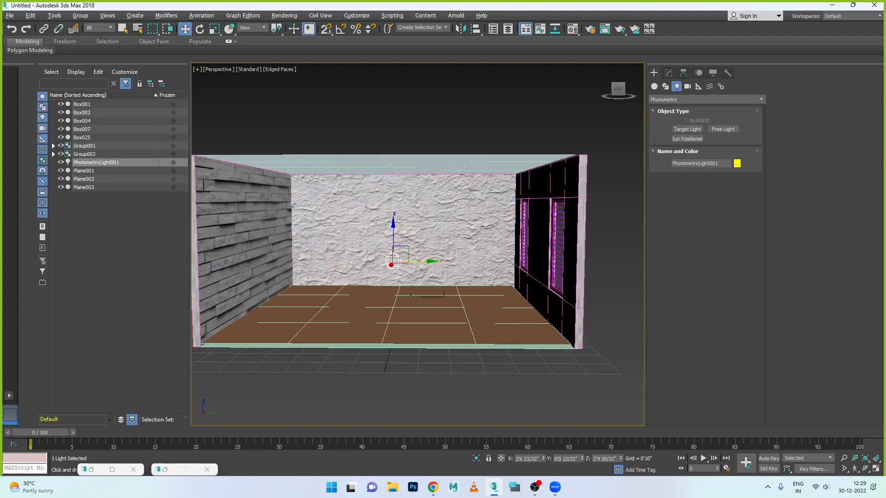
Render the perspective view from inside the room to check the new light, and minimize the render window.
{"action": "middle_click_drag", "start_coordinate": [375, 314], "coordinate": [419, 223], "text": "alt"}
{"action": "middle_click_drag", "start_coordinate": [360, 198], "coordinate": [379, 289], "text": "alt"}
{"action": "scroll", "coordinate": [379, 288], "scroll_direction": "up", "scroll_amount": 2}
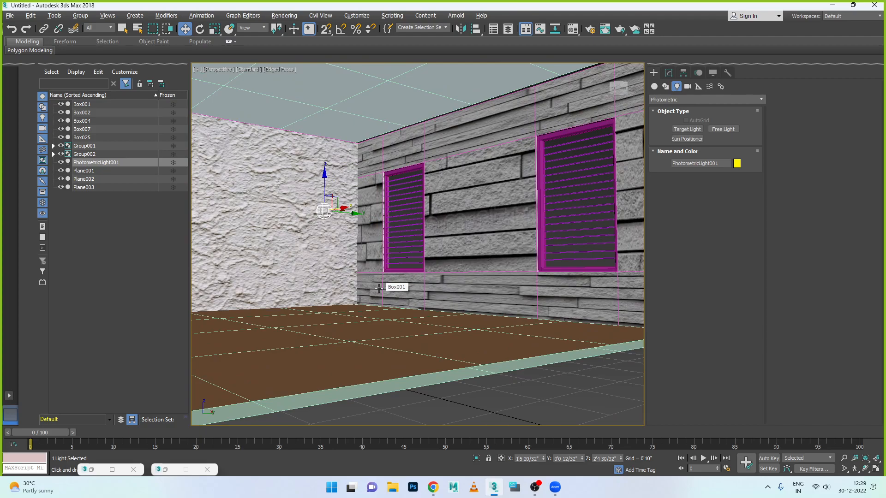
{"action": "scroll", "coordinate": [379, 288], "scroll_direction": "up", "scroll_amount": 2}
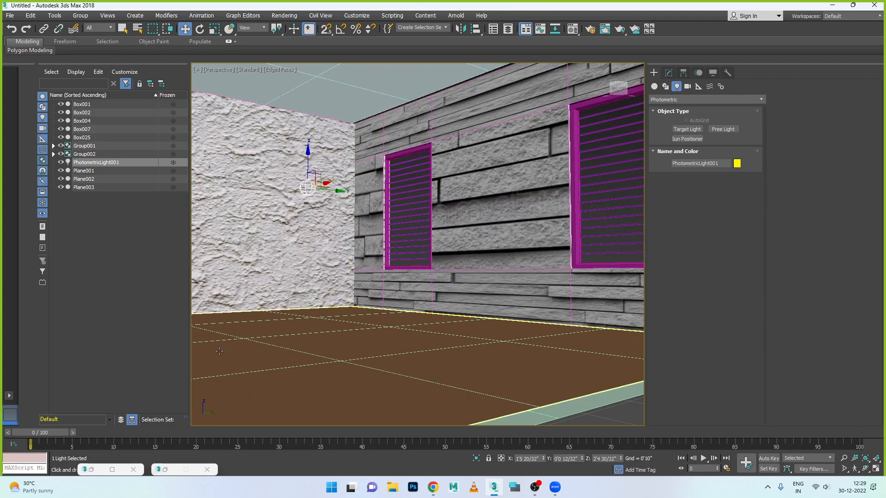
{"action": "left_click", "coordinate": [165, 470]}
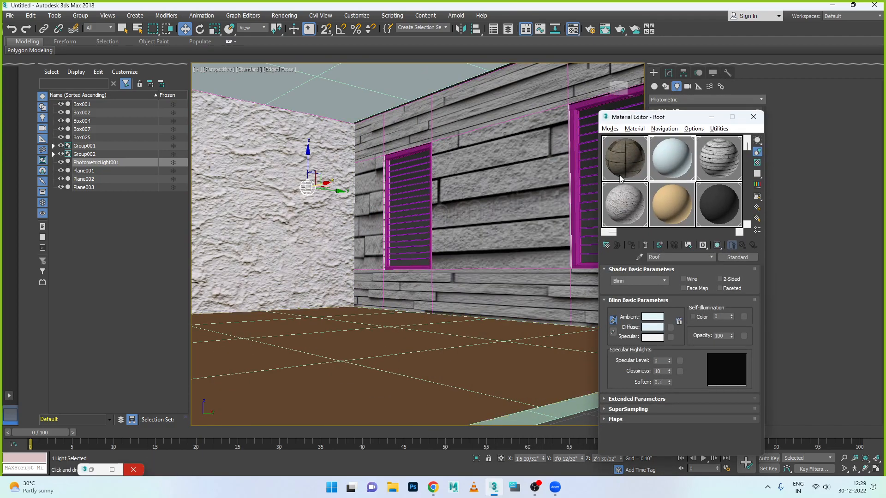
{"action": "left_click", "coordinate": [86, 469]}
{"action": "left_click", "coordinate": [91, 471]}
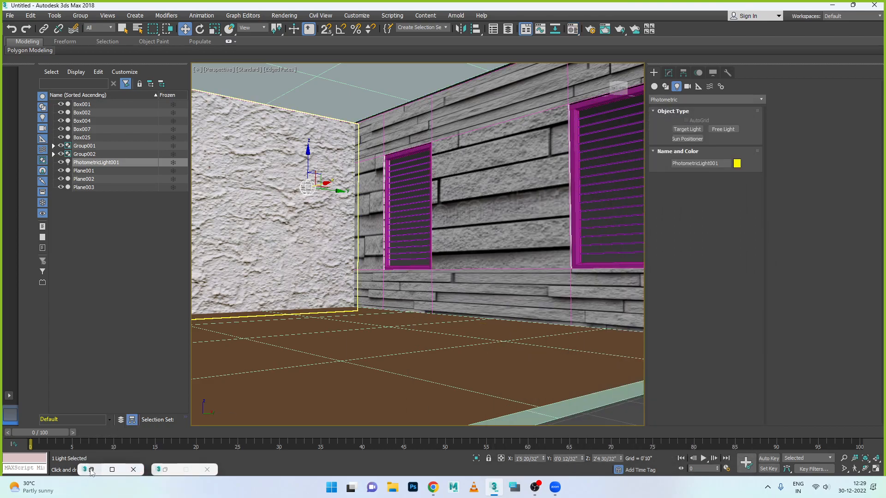
{"action": "left_click", "coordinate": [92, 470]}
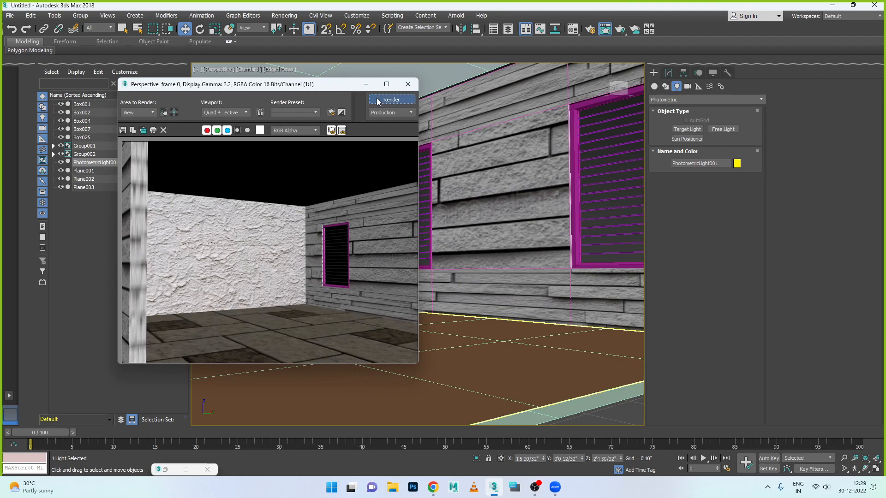
{"action": "left_click", "coordinate": [385, 99]}
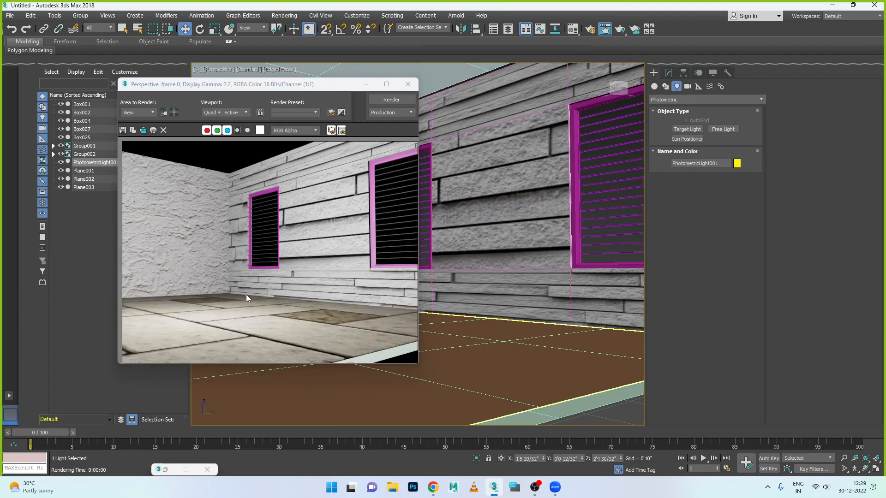
{"action": "left_click", "coordinate": [365, 84]}
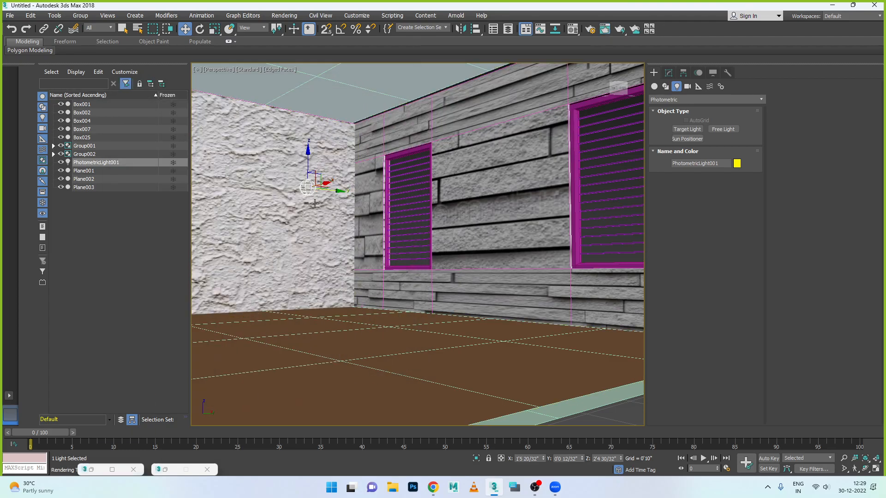
Raise the photometric light towards the roof and set its intensity to 1435 cd.
{"action": "left_click_drag", "start_coordinate": [309, 152], "coordinate": [309, 86]}
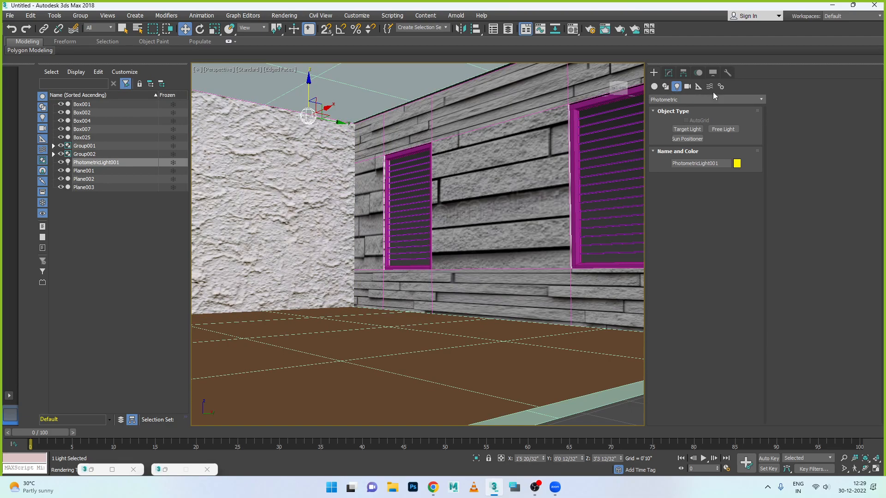
{"action": "left_click", "coordinate": [669, 73]}
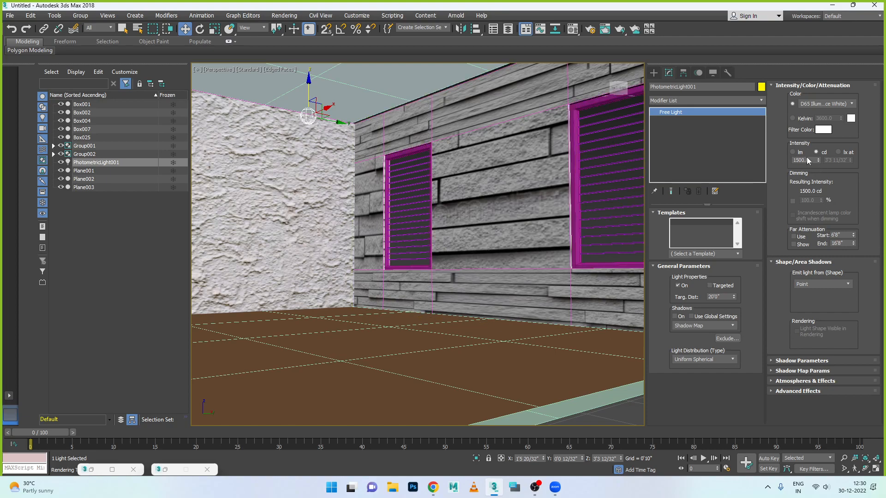
{"action": "left_click_drag", "start_coordinate": [818, 162], "coordinate": [819, 191]}
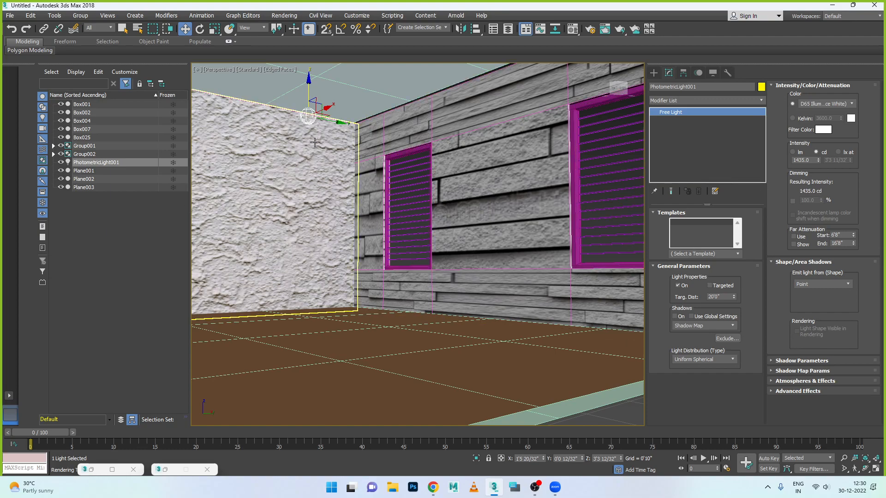
Clone the photometric light along the X axis as one instance.
{"action": "key", "text": "ctrl+d"}
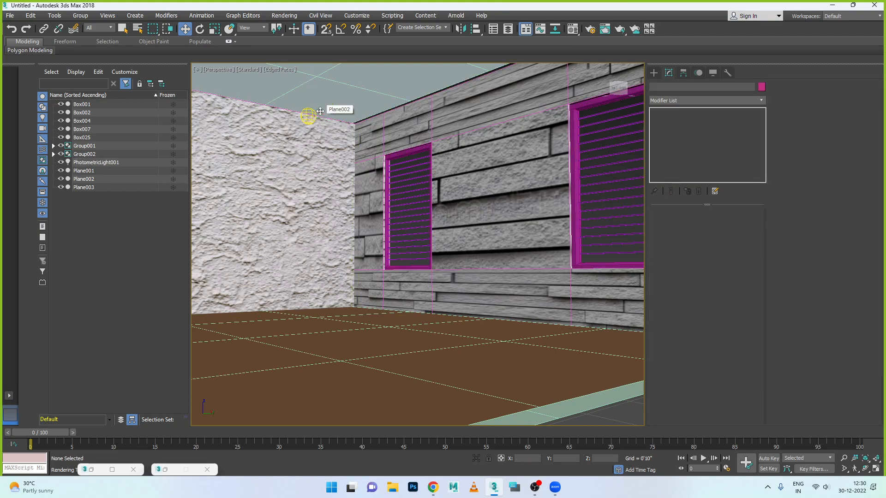
{"action": "left_click", "coordinate": [308, 115]}
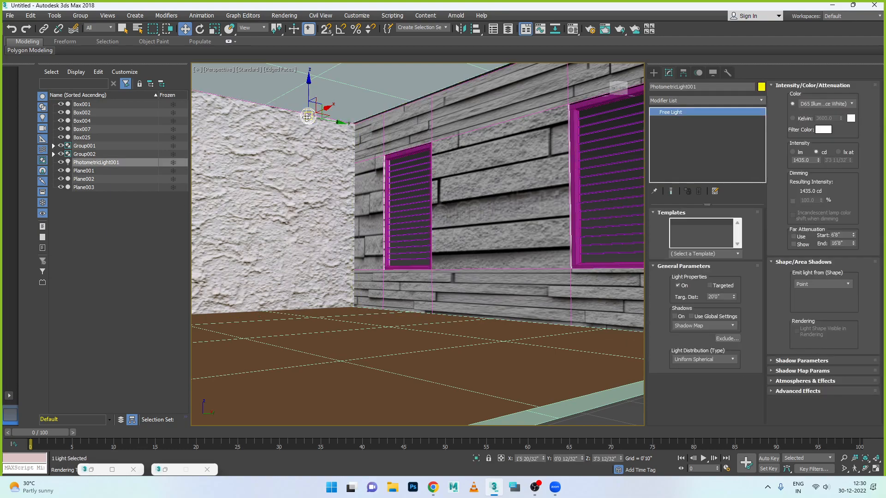
{"action": "mouse_move", "coordinate": [326, 111]}
{"action": "left_mouse_down", "text": "shift"}
{"action": "mouse_move", "coordinate": [426, 76]}
{"action": "mouse_move", "coordinate": [442, 62]}
{"action": "left_mouse_up", "text": "shift"}
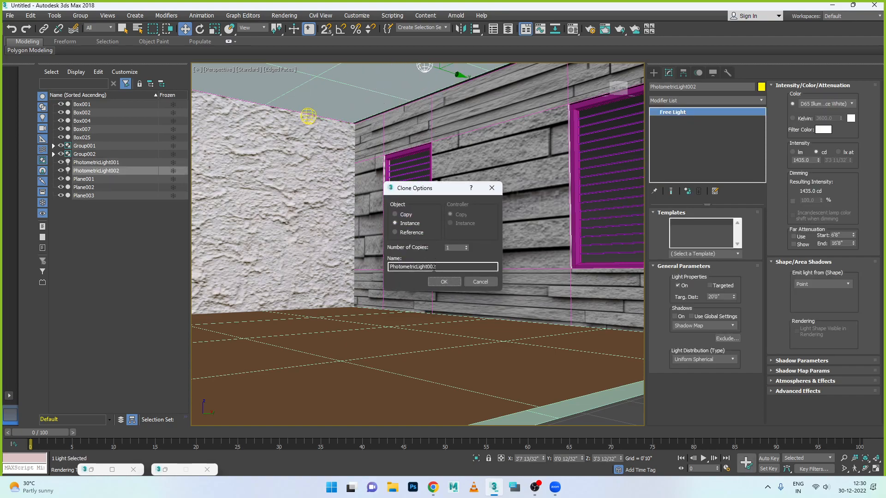
{"action": "left_click", "coordinate": [443, 282]}
Reposition the cloned light inside the room, beside the first light and towards the opposite side wall.
{"action": "scroll", "coordinate": [439, 274], "scroll_direction": "down", "scroll_amount": 10}
{"action": "scroll", "coordinate": [438, 275], "scroll_direction": "down", "scroll_amount": 3}
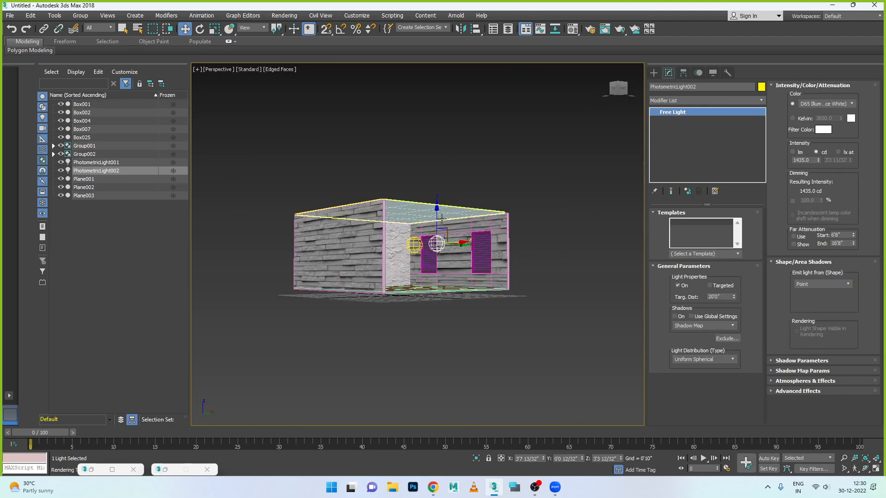
{"action": "left_click_drag", "start_coordinate": [446, 236], "coordinate": [392, 253]}
{"action": "middle_click_drag", "start_coordinate": [392, 252], "coordinate": [405, 265], "text": "alt"}
{"action": "left_click_drag", "start_coordinate": [405, 261], "coordinate": [363, 269]}
{"action": "middle_click_drag", "start_coordinate": [363, 268], "coordinate": [408, 272], "text": "alt"}
Examine the room's back wall, floor and windows from several angles, selecting the floor on the way.
{"action": "scroll", "coordinate": [409, 271], "scroll_direction": "up", "scroll_amount": 5}
{"action": "scroll", "coordinate": [410, 273], "scroll_direction": "up", "scroll_amount": 3}
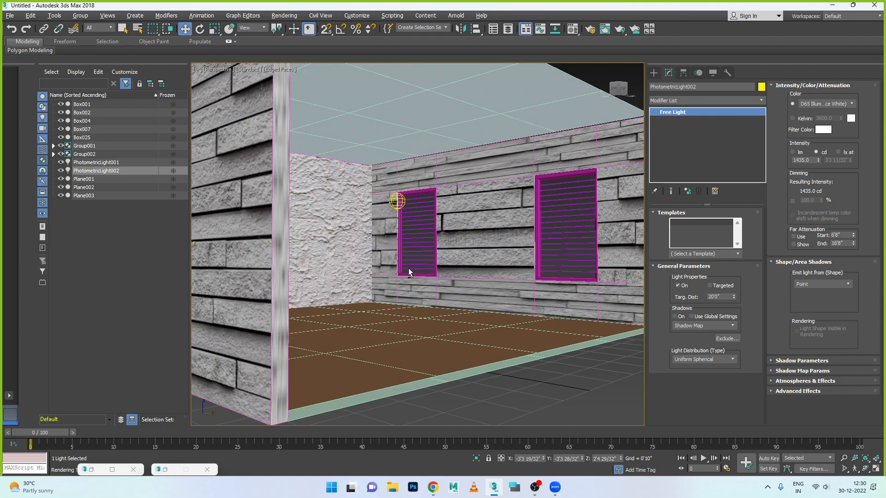
{"action": "middle_click_drag", "start_coordinate": [408, 269], "coordinate": [407, 266], "text": "alt"}
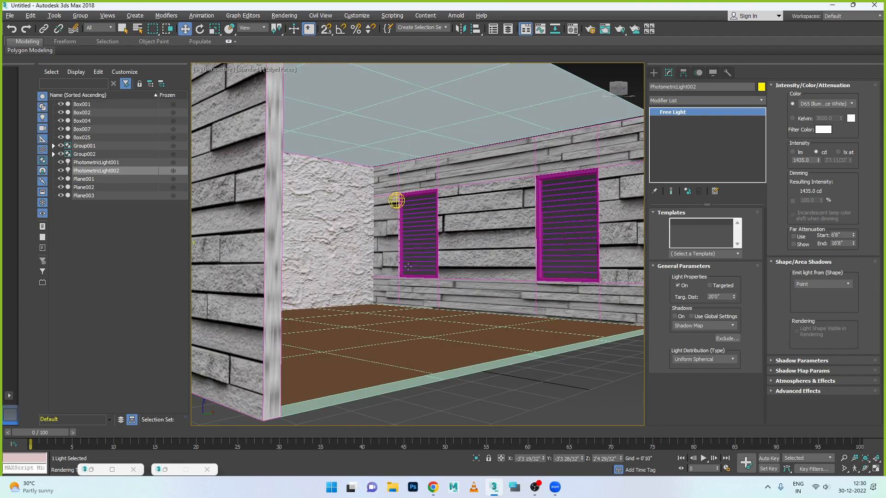
{"action": "scroll", "coordinate": [408, 266], "scroll_direction": "up", "scroll_amount": 4}
{"action": "middle_click_drag", "start_coordinate": [405, 269], "coordinate": [370, 268], "text": "alt"}
{"action": "scroll", "coordinate": [367, 262], "scroll_direction": "up", "scroll_amount": 2}
{"action": "scroll", "coordinate": [370, 268], "scroll_direction": "up", "scroll_amount": 1}
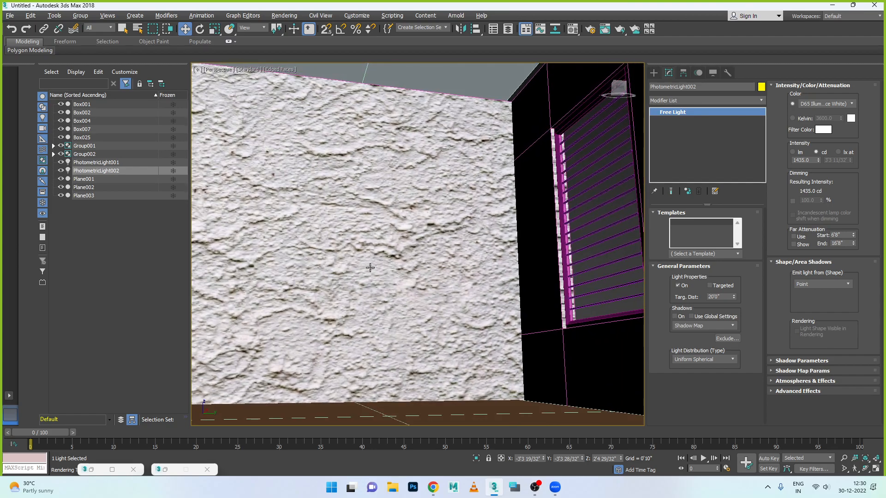
{"action": "scroll", "coordinate": [375, 264], "scroll_direction": "up", "scroll_amount": 1}
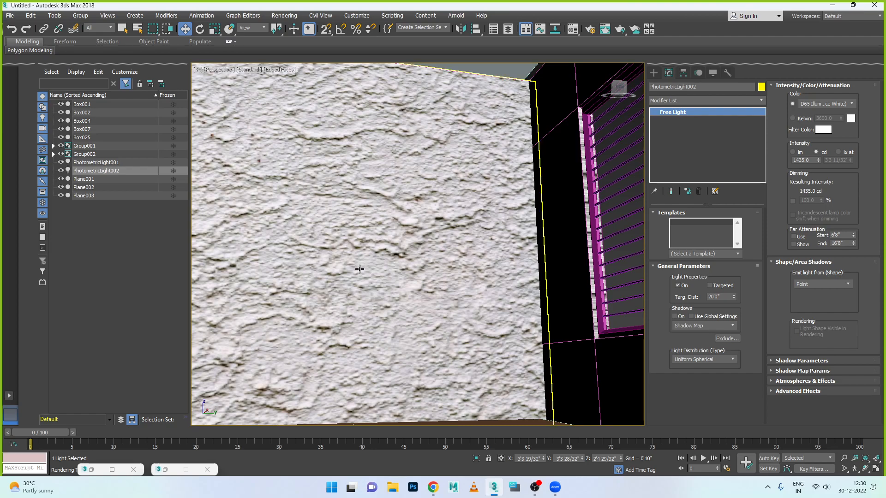
{"action": "scroll", "coordinate": [376, 203], "scroll_direction": "down", "scroll_amount": 5}
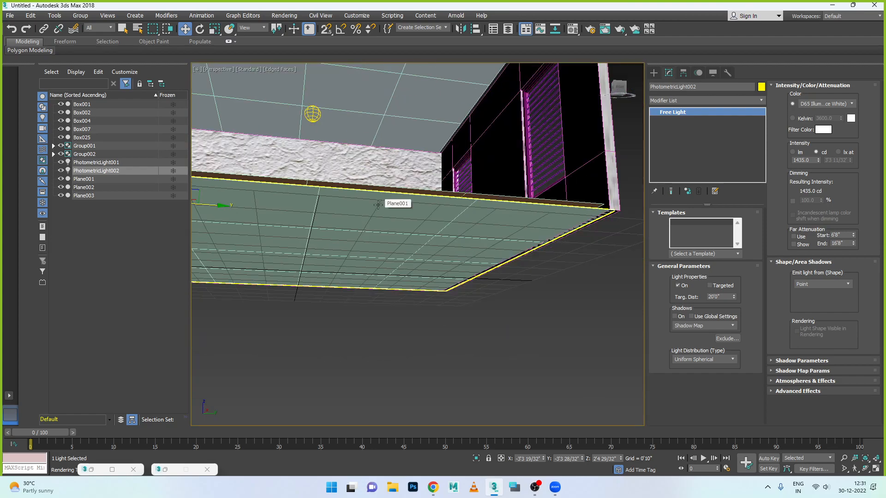
{"action": "middle_click_drag", "start_coordinate": [377, 204], "coordinate": [398, 314], "text": "alt"}
{"action": "left_click", "coordinate": [398, 314]}
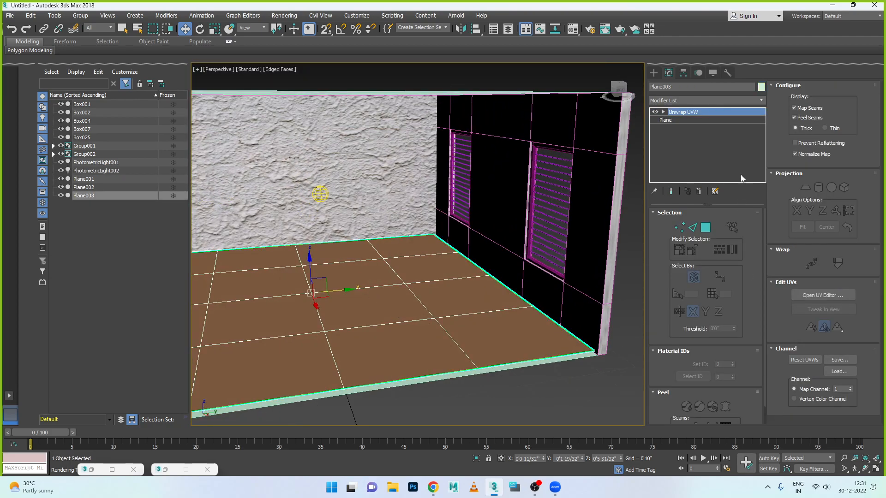
{"action": "scroll", "coordinate": [325, 232], "scroll_direction": "down", "scroll_amount": 3}
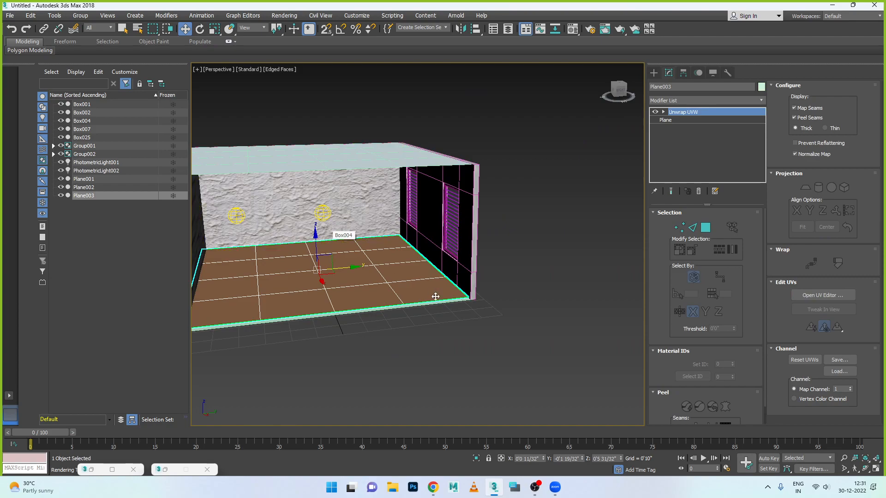
{"action": "scroll", "coordinate": [456, 262], "scroll_direction": "up", "scroll_amount": 5}
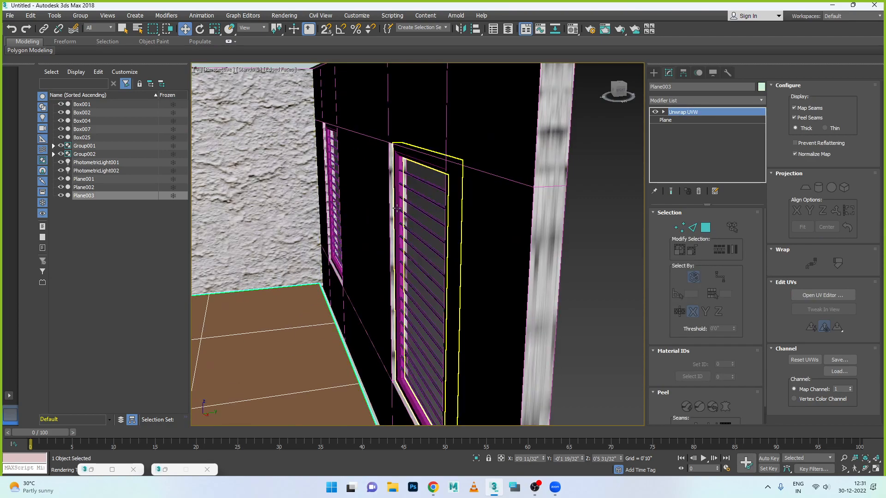
Assign the Window Grill material to both window frames, Box007 and Box025.
{"action": "left_click", "coordinate": [392, 206]}
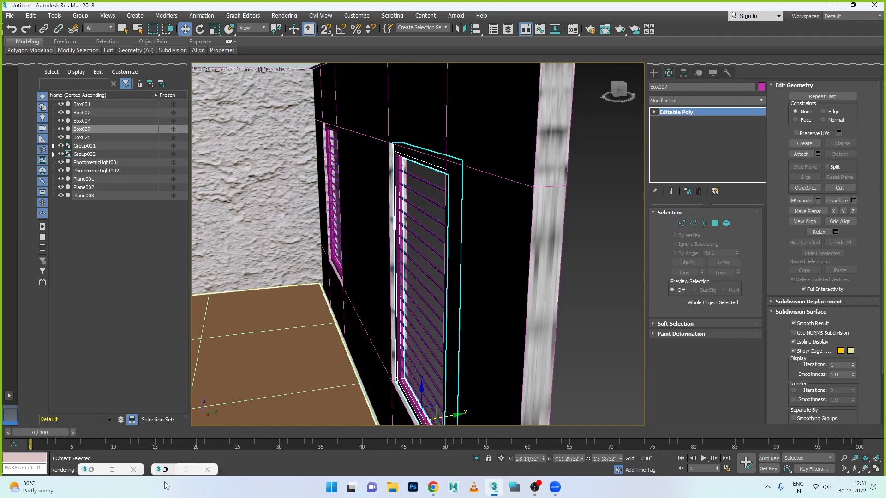
{"action": "left_click", "coordinate": [164, 470]}
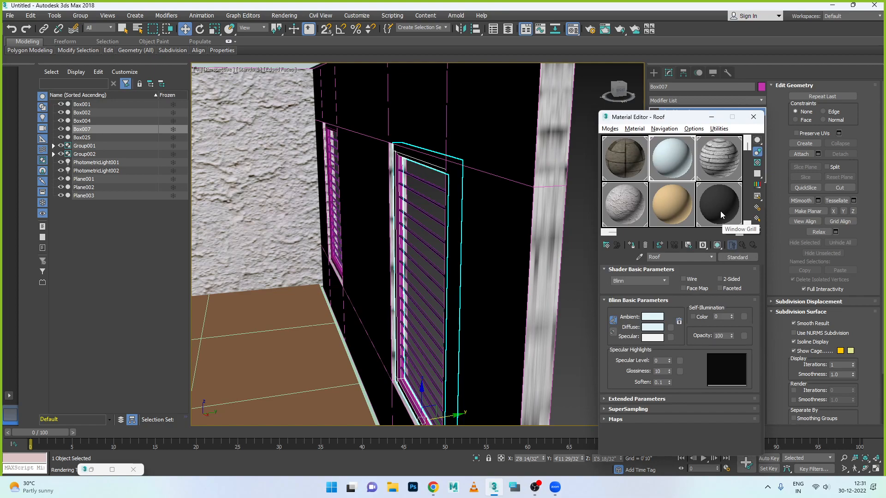
{"action": "left_click", "coordinate": [722, 211]}
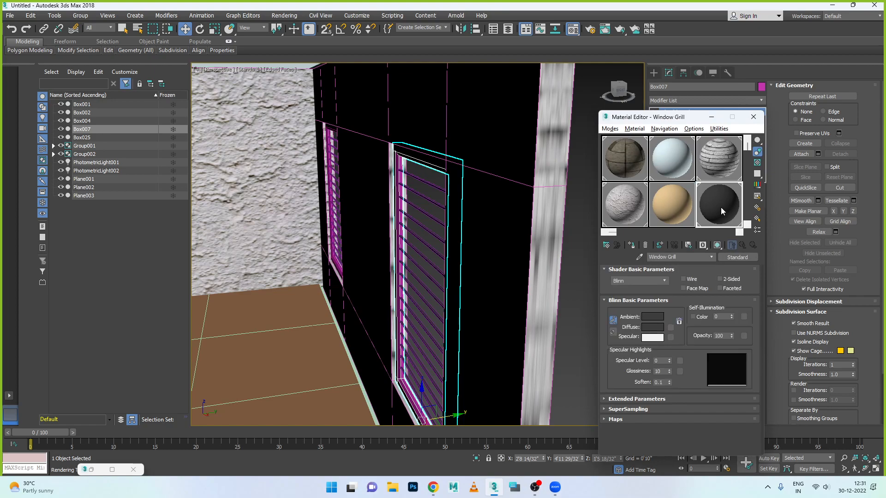
{"action": "left_click", "coordinate": [631, 248]}
{"action": "middle_click_drag", "start_coordinate": [339, 176], "coordinate": [363, 185], "text": "alt"}
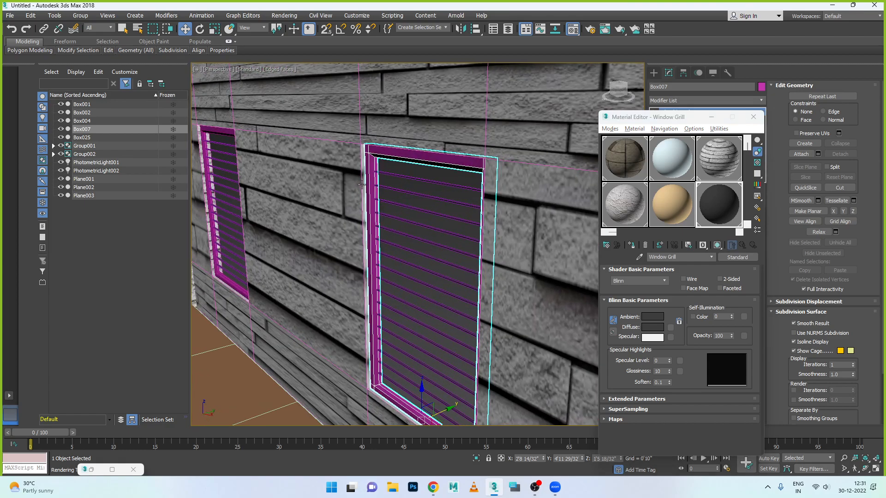
{"action": "left_click", "coordinate": [246, 141], "text": "ctrl"}
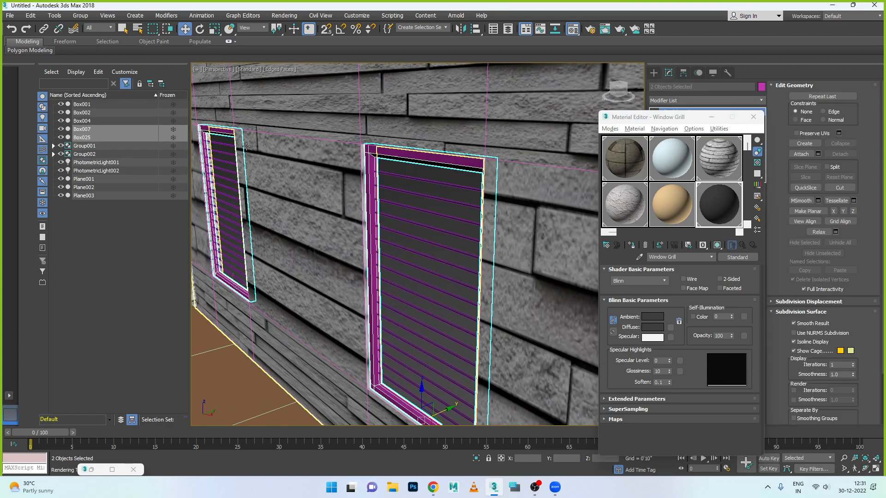
{"action": "left_click", "coordinate": [631, 245]}
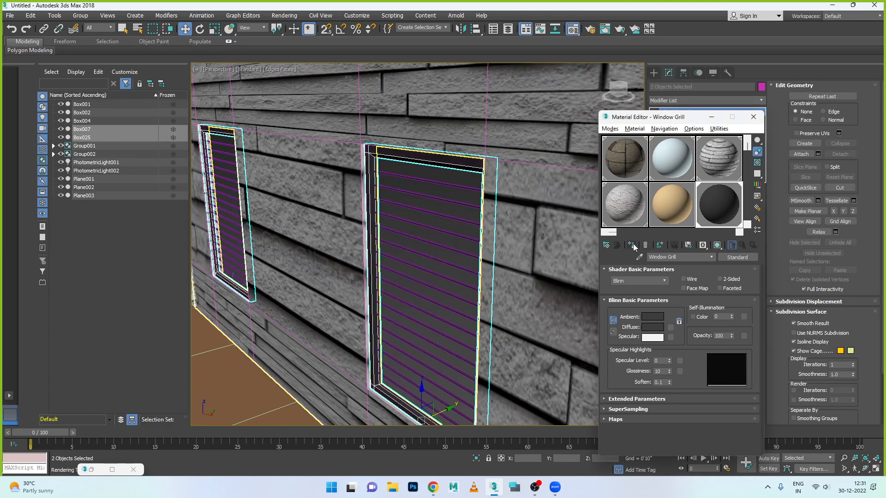
Show Window Grill in the viewport, and assign the Window Frame material, shown shaded, to the slat groups Group001 and Group002.
{"action": "left_click", "coordinate": [717, 245]}
{"action": "left_click", "coordinate": [428, 233]}
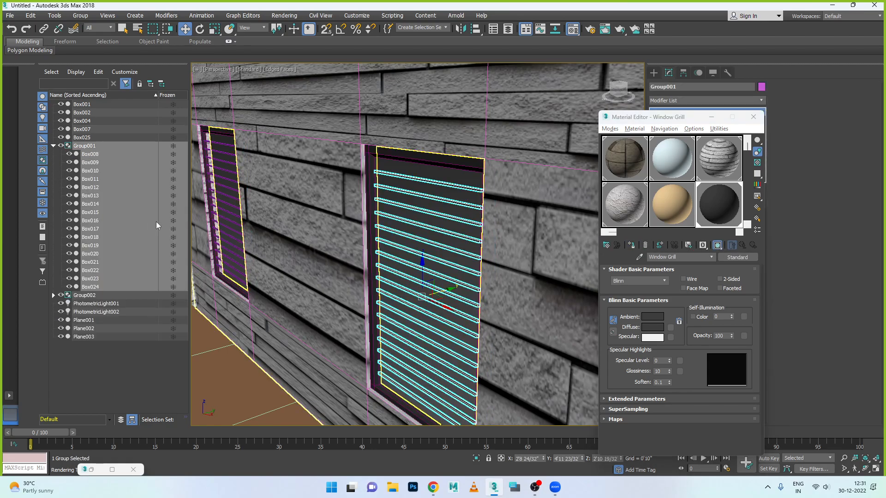
{"action": "left_click", "coordinate": [225, 208], "text": "ctrl"}
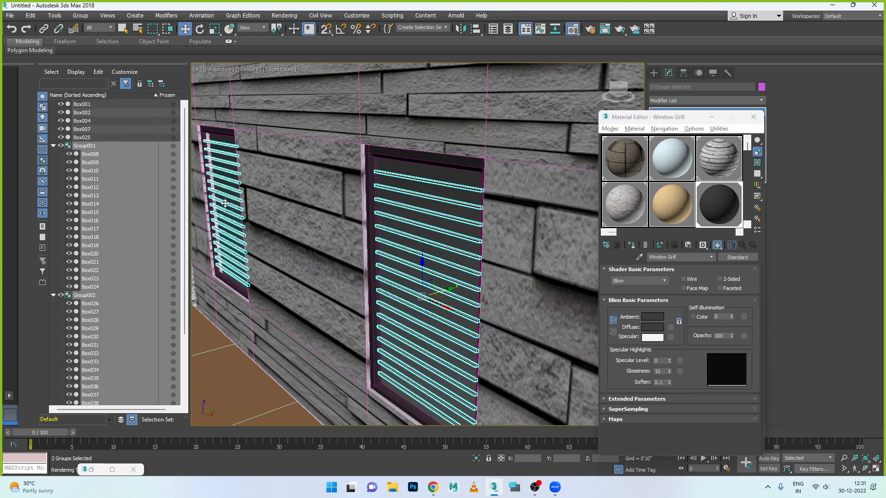
{"action": "left_click", "coordinate": [685, 200]}
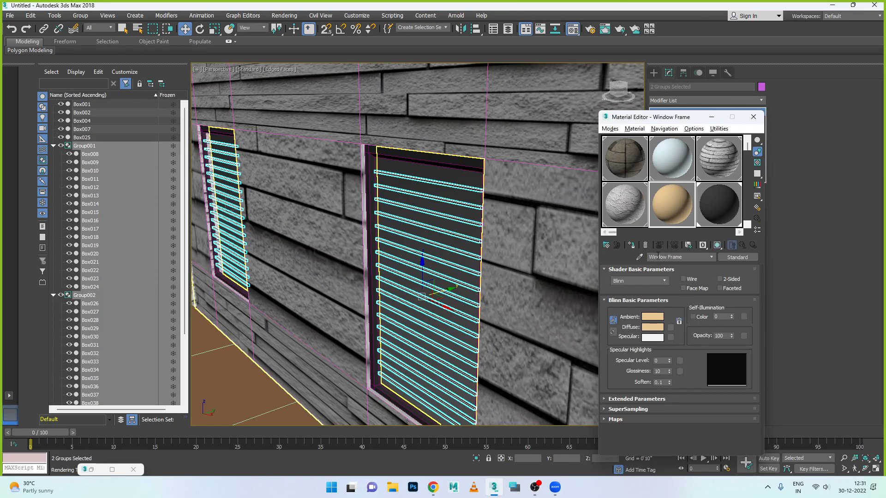
{"action": "left_click", "coordinate": [631, 245]}
{"action": "left_click", "coordinate": [717, 246]}
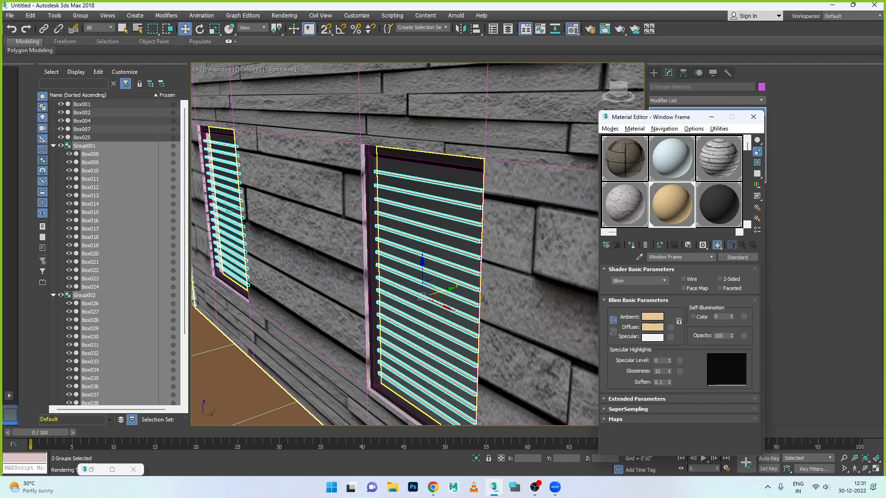
Render a wider perspective view of the room corner with both windows to check the frame and slat materials.
{"action": "left_click", "coordinate": [523, 249]}
{"action": "scroll", "coordinate": [491, 270], "scroll_direction": "down", "scroll_amount": 4}
{"action": "middle_click_drag", "start_coordinate": [498, 274], "coordinate": [571, 229], "text": "alt"}
{"action": "middle_click_drag", "start_coordinate": [504, 252], "coordinate": [515, 246], "text": "alt"}
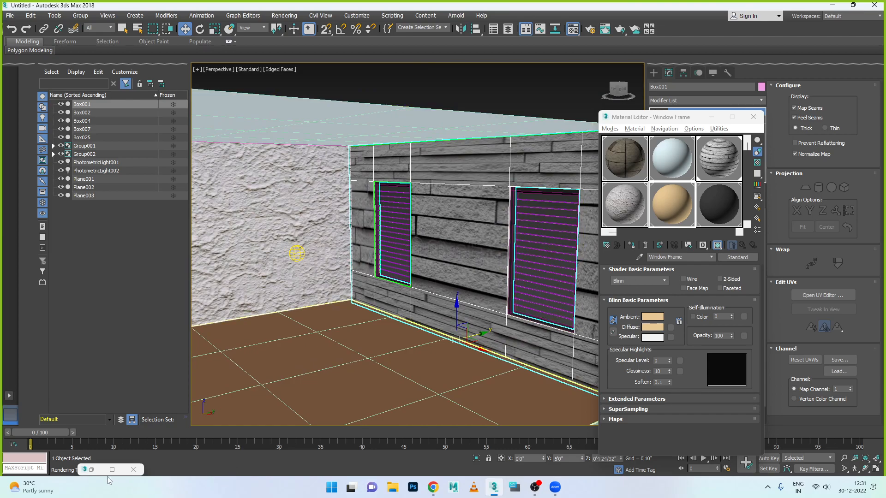
{"action": "left_click", "coordinate": [91, 469]}
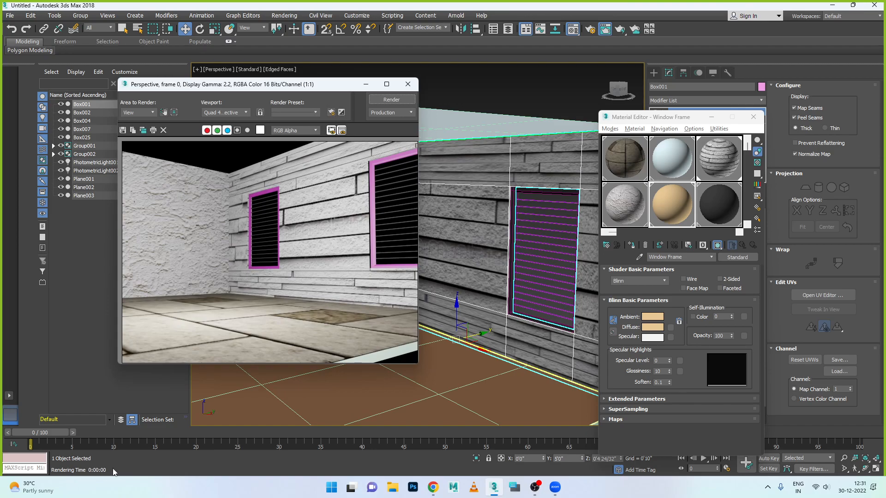
{"action": "left_click", "coordinate": [388, 100]}
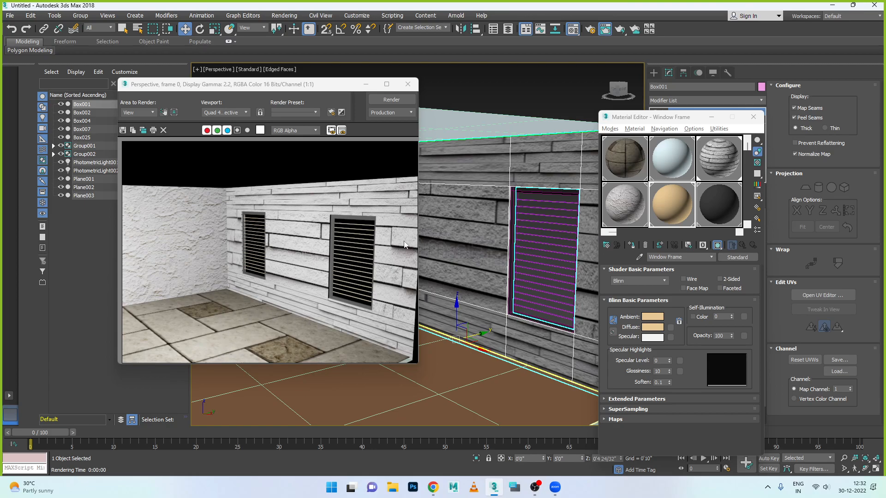
{"action": "left_click", "coordinate": [366, 84]}
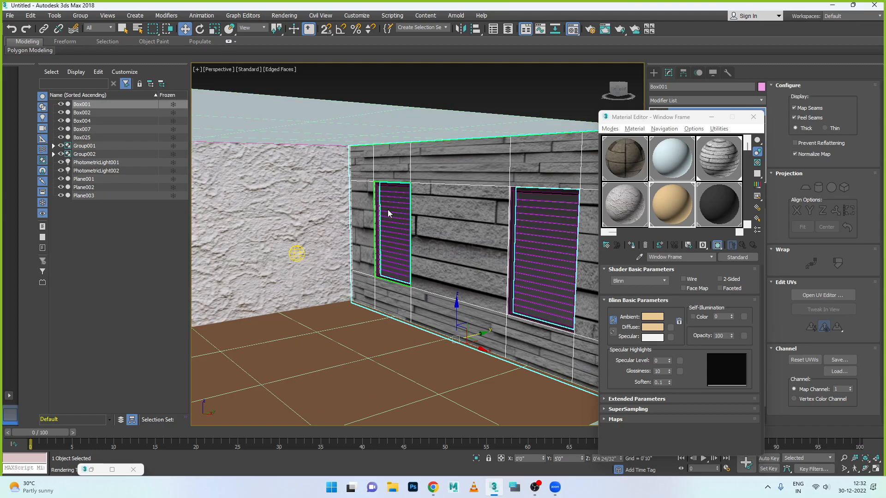
Render the room from a low angle looking up at the ceiling, and close the rendered image.
{"action": "middle_click_drag", "start_coordinate": [372, 230], "coordinate": [416, 259], "text": "alt"}
{"action": "left_click", "coordinate": [87, 470]}
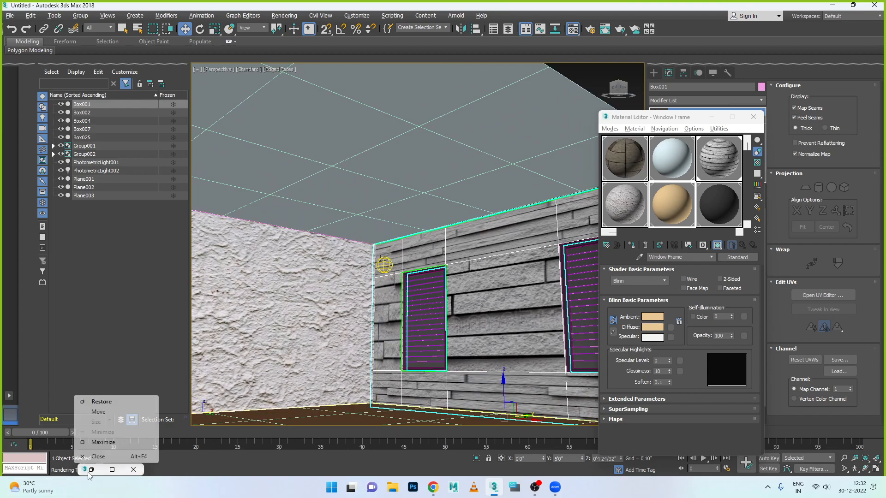
{"action": "left_click", "coordinate": [94, 471]}
{"action": "left_click", "coordinate": [93, 471]}
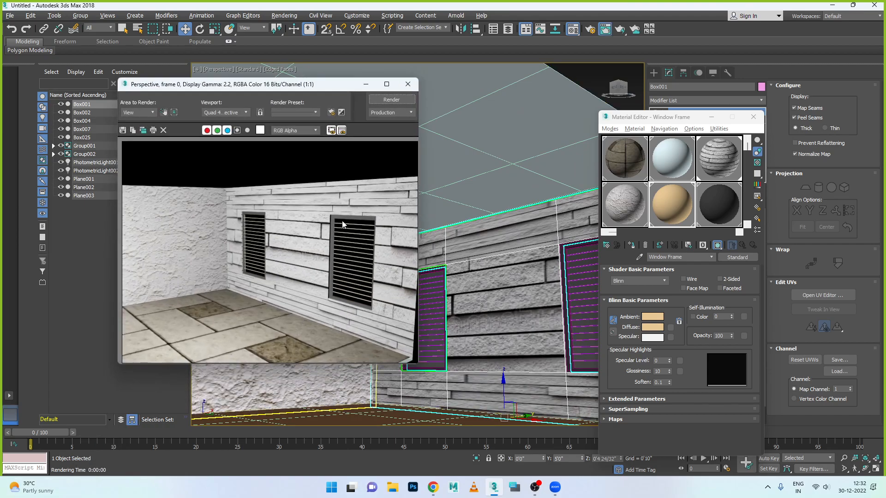
{"action": "left_click", "coordinate": [373, 100]}
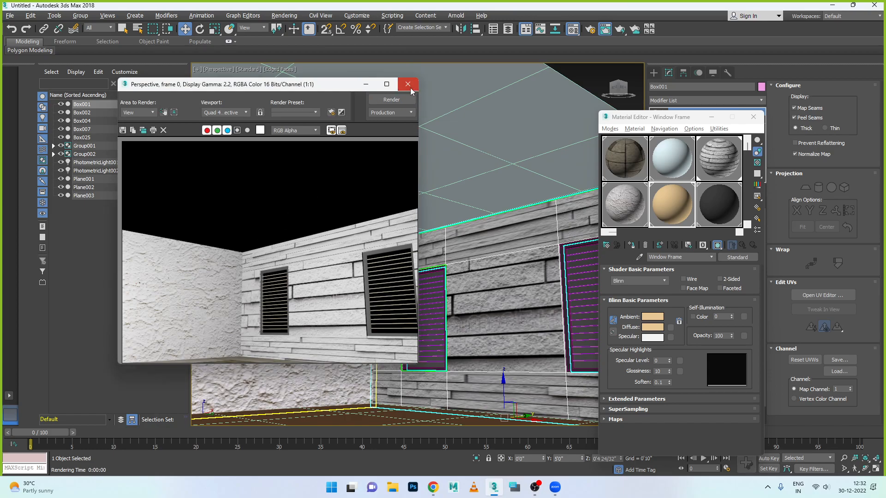
{"action": "left_click", "coordinate": [408, 84]}
Assign the Roof material to the ceiling plane, Plane002, and show it shaded in the viewport.
{"action": "left_click", "coordinate": [438, 164]}
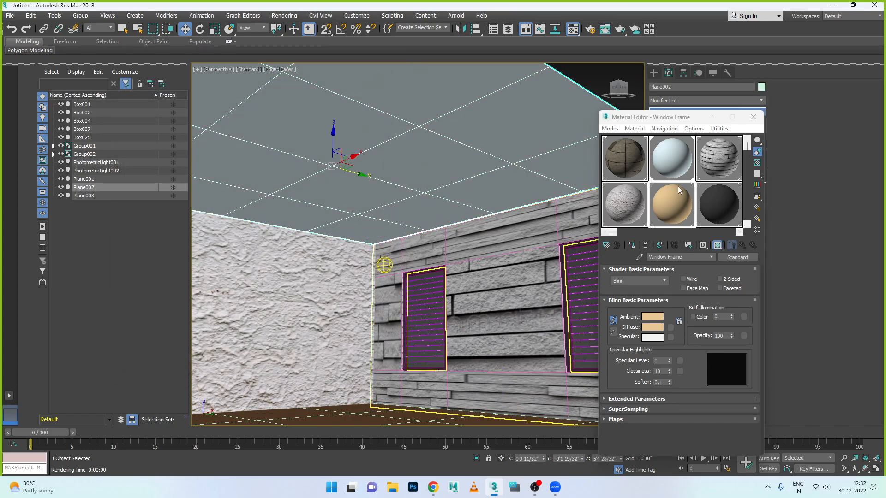
{"action": "left_click", "coordinate": [717, 246]}
{"action": "left_click", "coordinate": [632, 247]}
{"action": "left_click", "coordinate": [674, 162]}
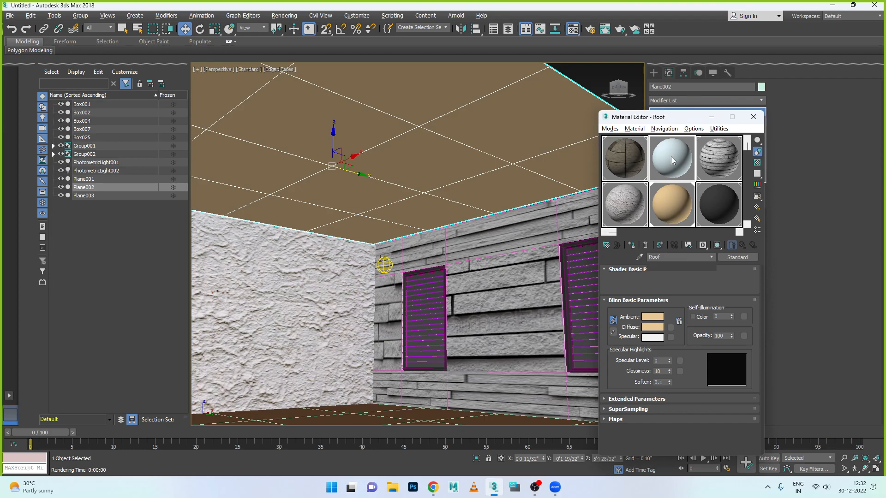
{"action": "left_click", "coordinate": [631, 247]}
{"action": "left_click", "coordinate": [716, 245]}
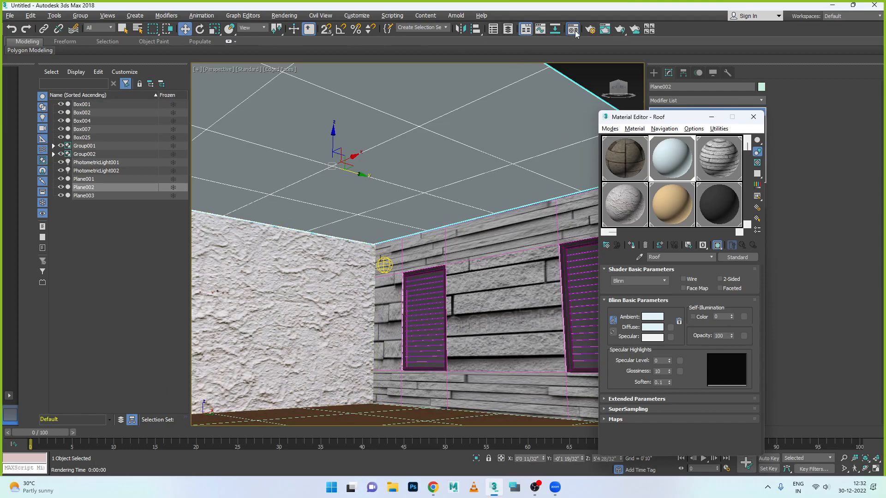
Render the low-angle view again to check the Roof material on the ceiling.
{"action": "left_click", "coordinate": [604, 30]}
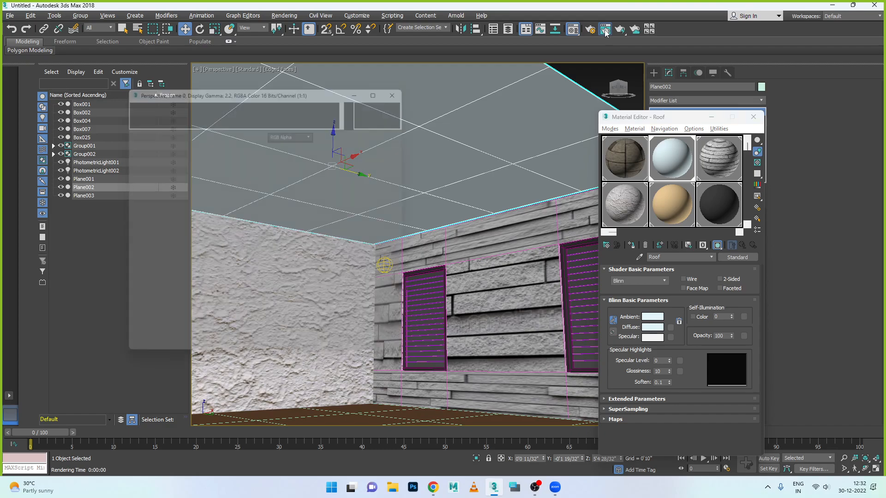
{"action": "left_click", "coordinate": [391, 99]}
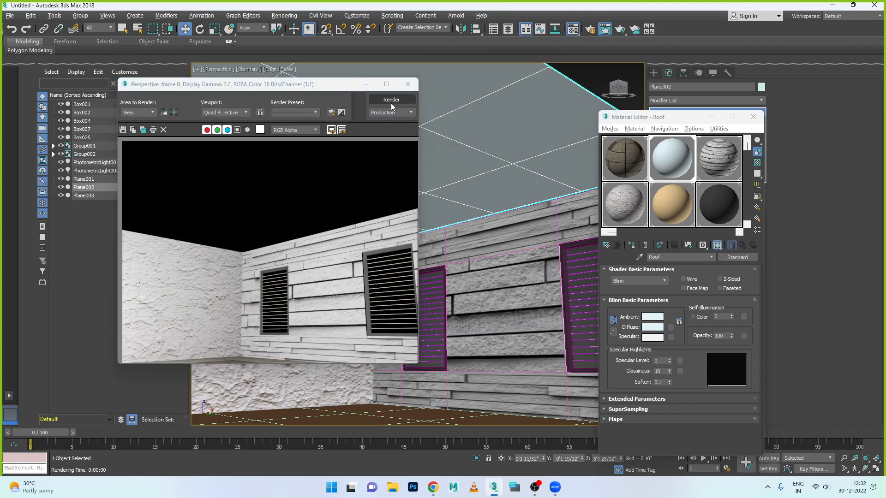
{"action": "left_click", "coordinate": [366, 84]}
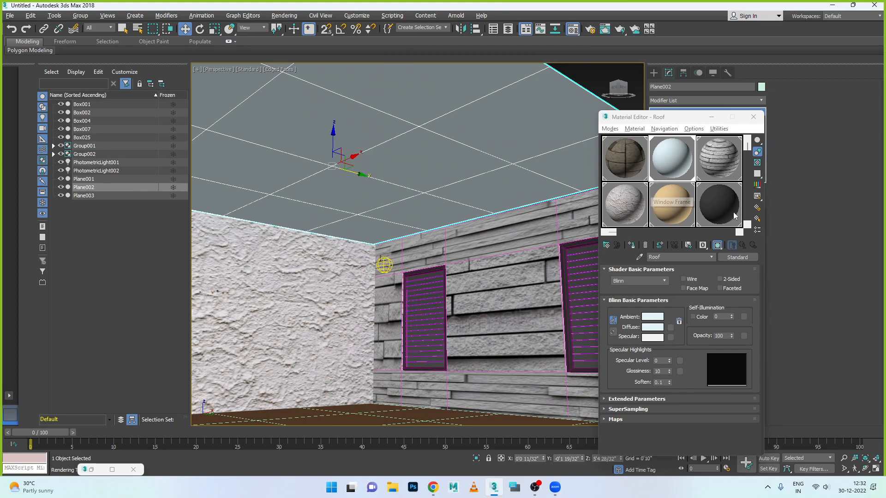
Set the Roof material's ambient and diffuse colour to pure white (255, 255, 255).
{"action": "left_click", "coordinate": [748, 226]}
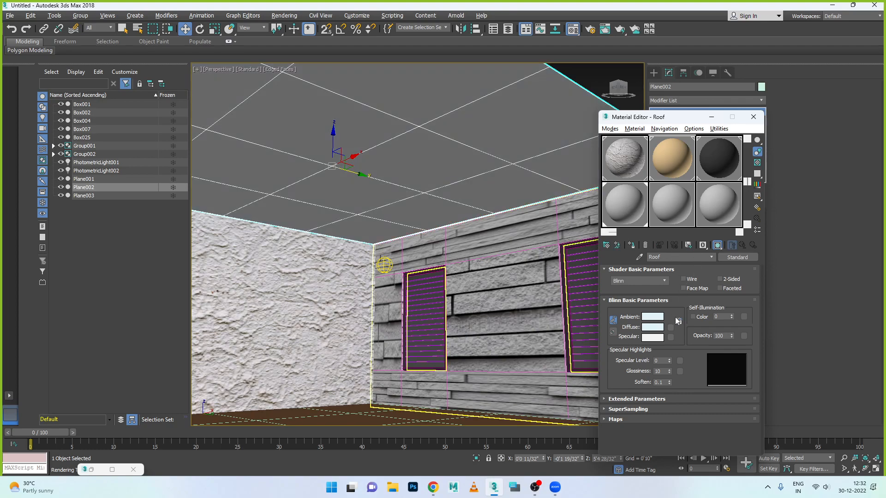
{"action": "left_click", "coordinate": [654, 317]}
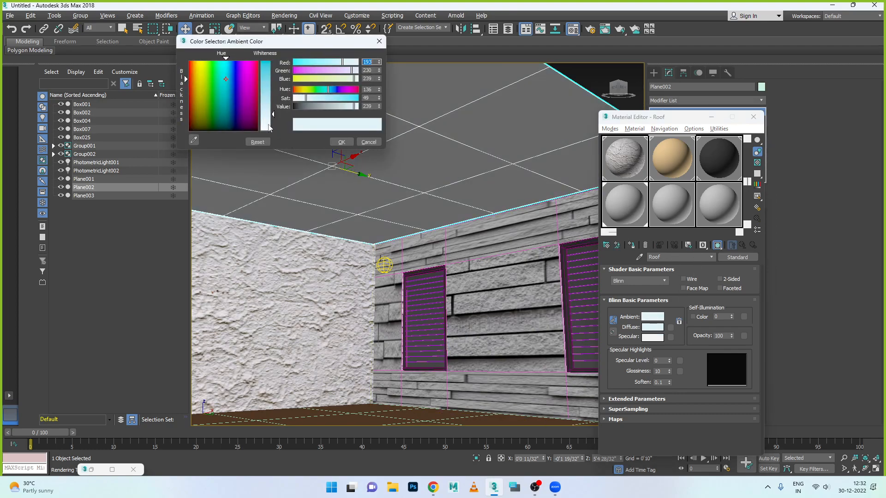
{"action": "left_click_drag", "start_coordinate": [269, 128], "coordinate": [267, 135]}
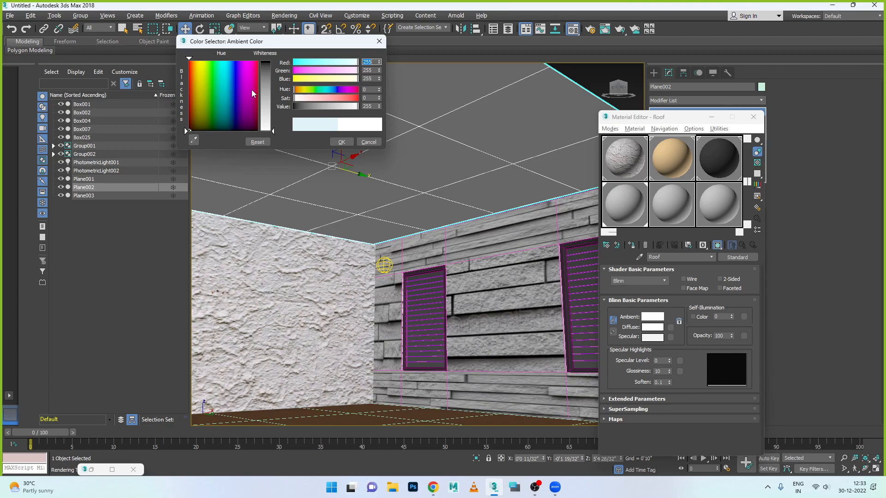
Add photometric target lights outside the room, beyond the wall with the windows.
{"action": "left_click", "coordinate": [384, 265]}
{"action": "scroll", "coordinate": [436, 277], "scroll_direction": "down", "scroll_amount": 5}
{"action": "middle_click_drag", "start_coordinate": [437, 278], "coordinate": [405, 309], "text": "alt"}
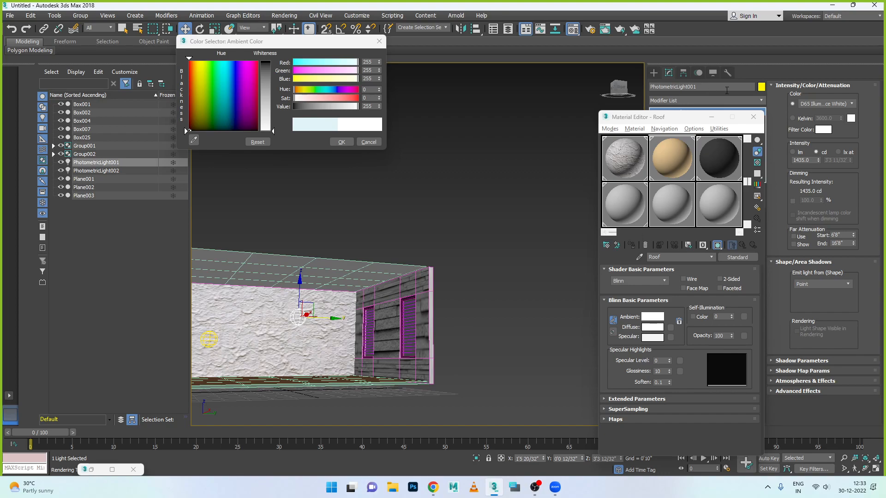
{"action": "left_click", "coordinate": [711, 116]}
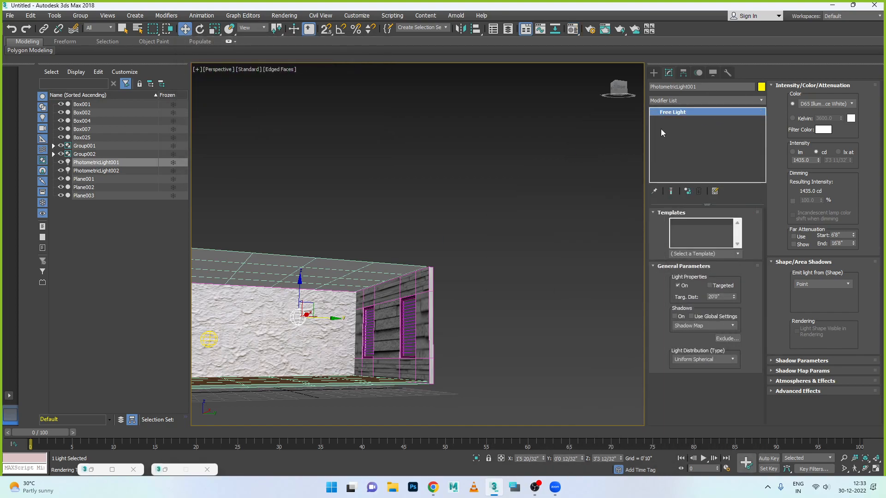
{"action": "left_click", "coordinate": [655, 73]}
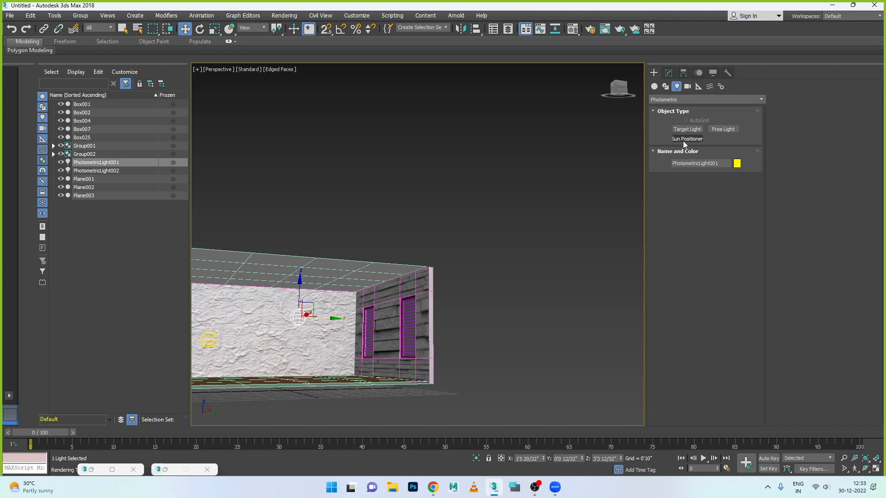
{"action": "left_click", "coordinate": [686, 129]}
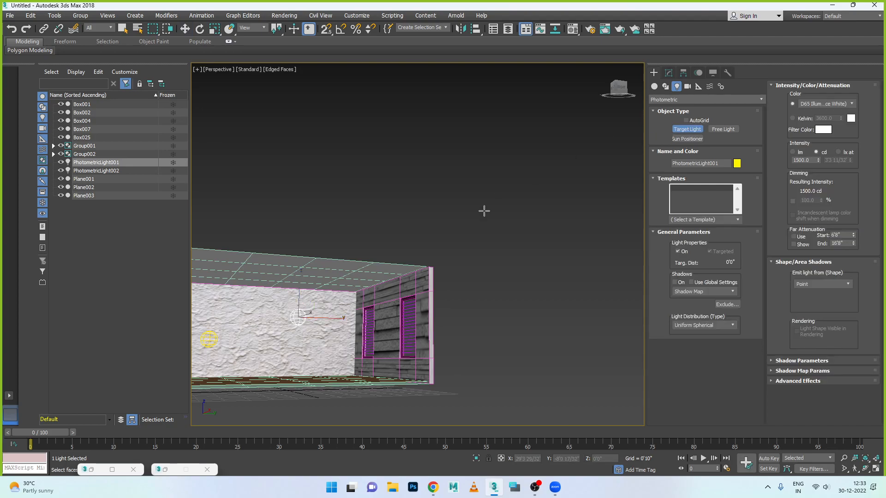
{"action": "left_click_drag", "start_coordinate": [495, 274], "coordinate": [449, 307]}
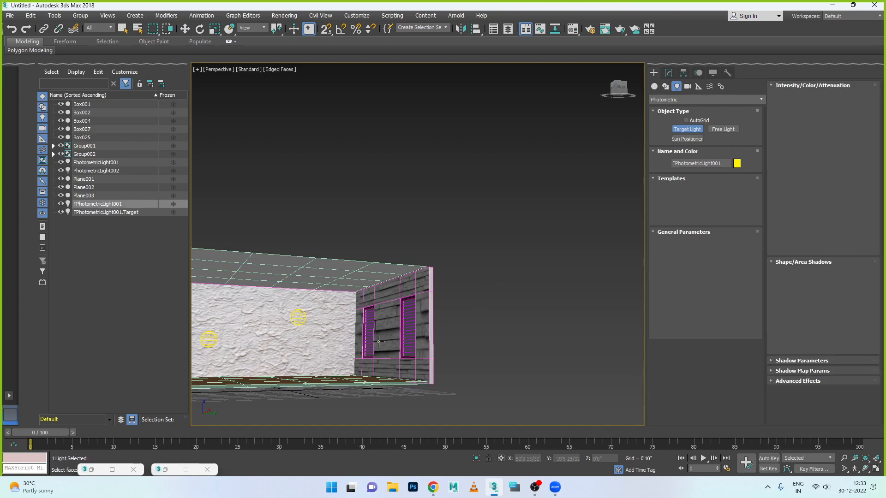
{"action": "left_click", "coordinate": [381, 341]}
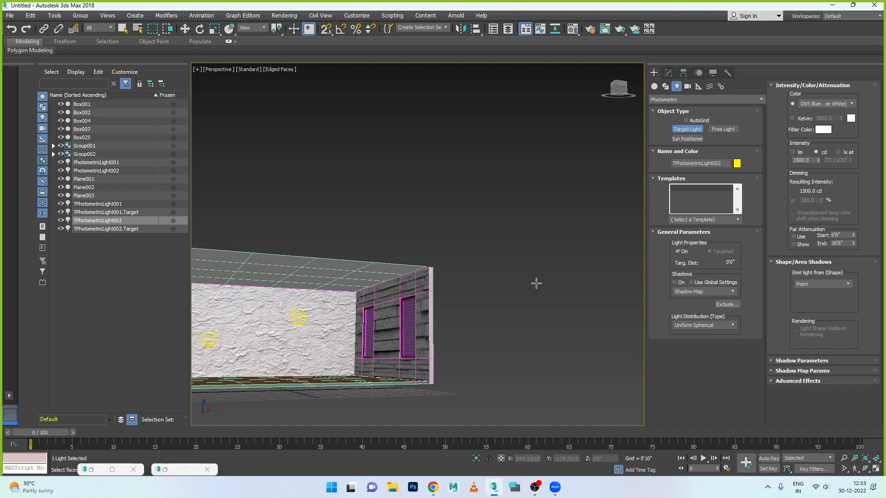
{"action": "scroll", "coordinate": [532, 272], "scroll_direction": "down", "scroll_amount": 5}
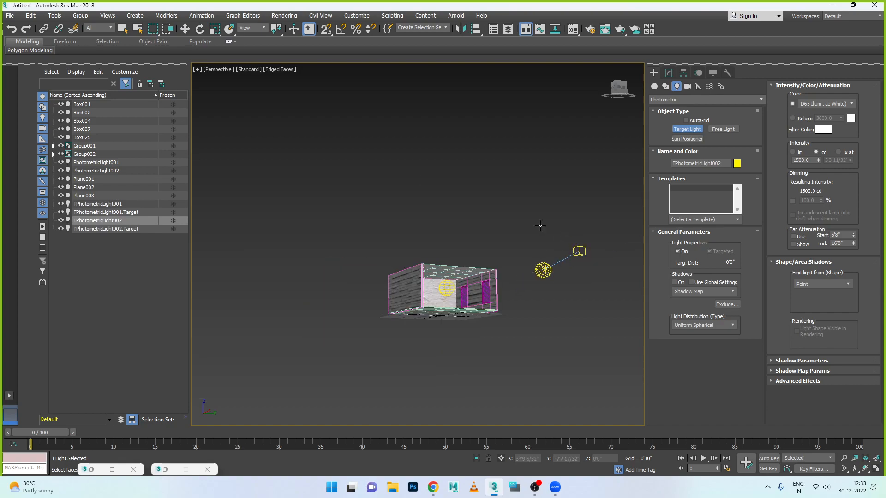
Move the target of TPhotometricLight001 across to the room and adjust its height.
{"action": "left_click", "coordinate": [184, 29]}
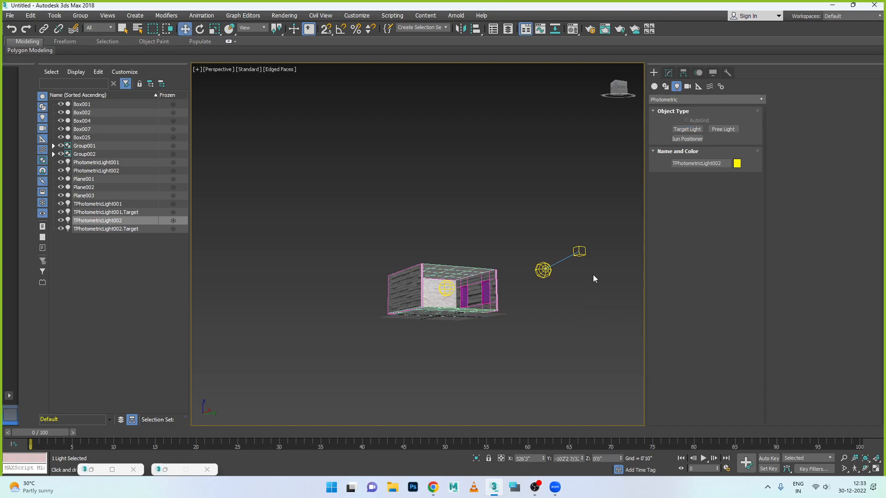
{"action": "left_click", "coordinate": [579, 250]}
{"action": "left_click_drag", "start_coordinate": [581, 251], "coordinate": [469, 310]}
{"action": "left_click_drag", "start_coordinate": [441, 254], "coordinate": [438, 267]}
Lower TPhotometricLight001 and bring it closer to the window wall, and shift its target along the Y axis towards the windows.
{"action": "scroll", "coordinate": [523, 300], "scroll_direction": "up", "scroll_amount": 3}
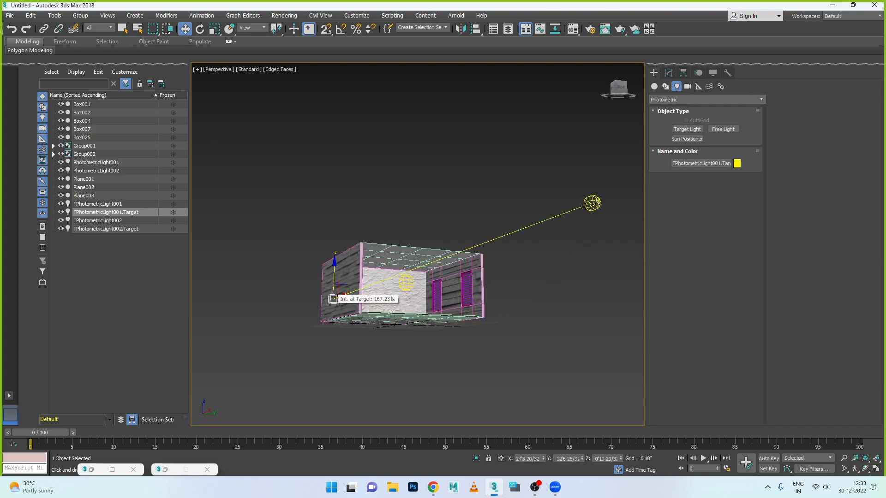
{"action": "left_click", "coordinate": [592, 202]}
{"action": "left_click_drag", "start_coordinate": [589, 174], "coordinate": [588, 212]}
{"action": "left_click_drag", "start_coordinate": [618, 242], "coordinate": [538, 264]}
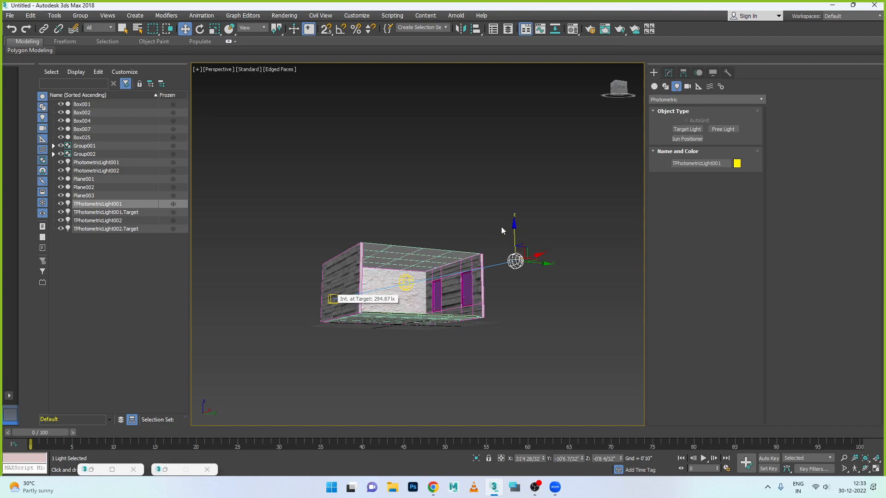
{"action": "left_click", "coordinate": [332, 300]}
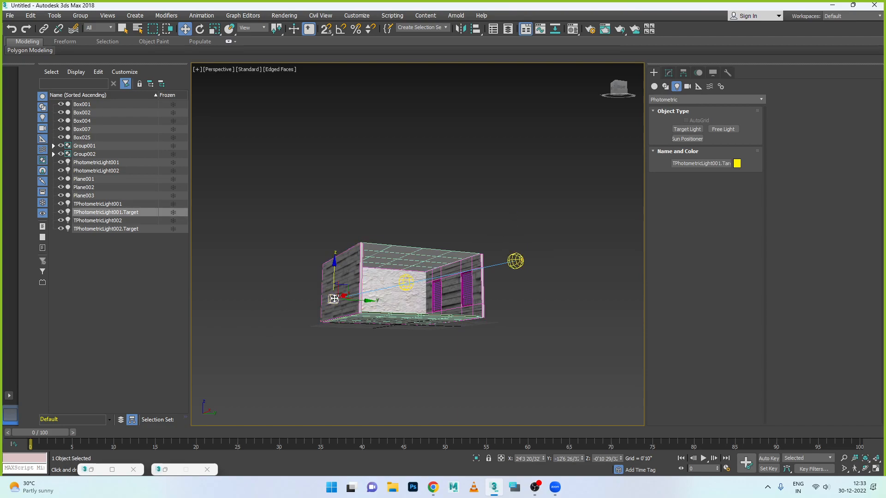
{"action": "left_click_drag", "start_coordinate": [364, 301], "coordinate": [414, 303]}
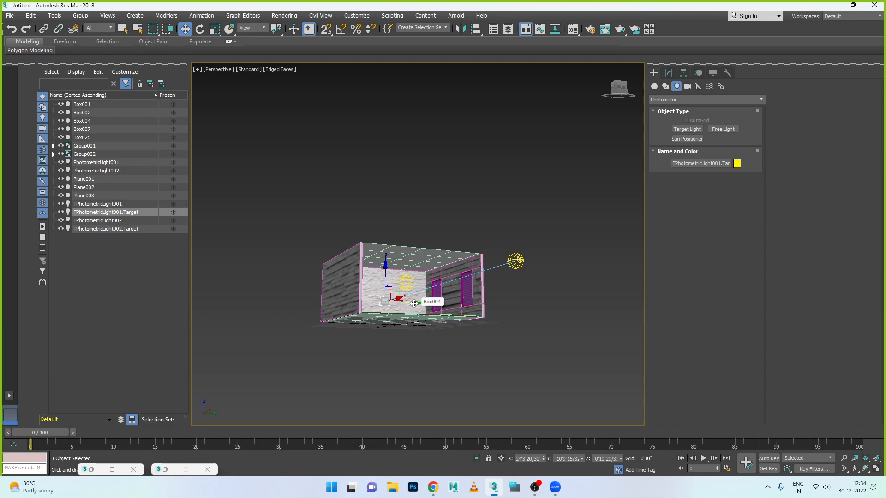
Reposition TPhotometricLight001 just outside the window wall near roof height, and move its target to the room's interior near the floor.
{"action": "middle_click_drag", "start_coordinate": [414, 303], "coordinate": [409, 311], "text": "alt"}
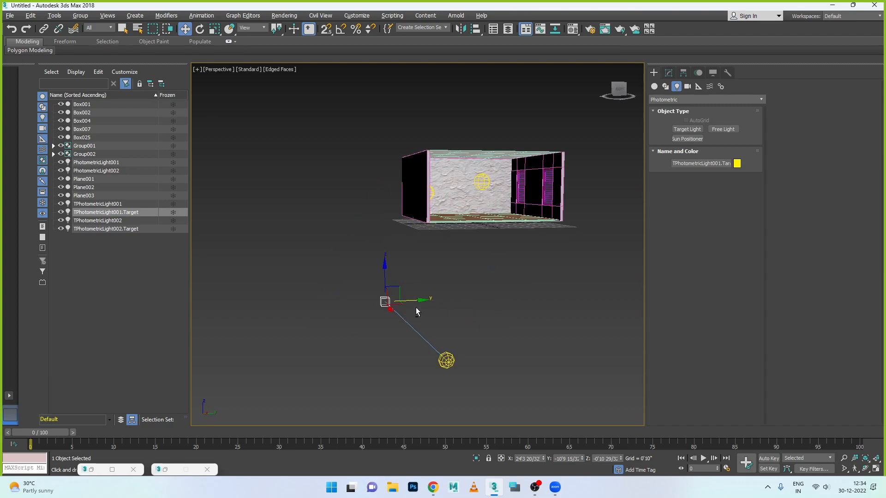
{"action": "left_click", "coordinate": [446, 360]}
{"action": "left_click_drag", "start_coordinate": [452, 342], "coordinate": [580, 166]}
{"action": "left_click", "coordinate": [564, 158]}
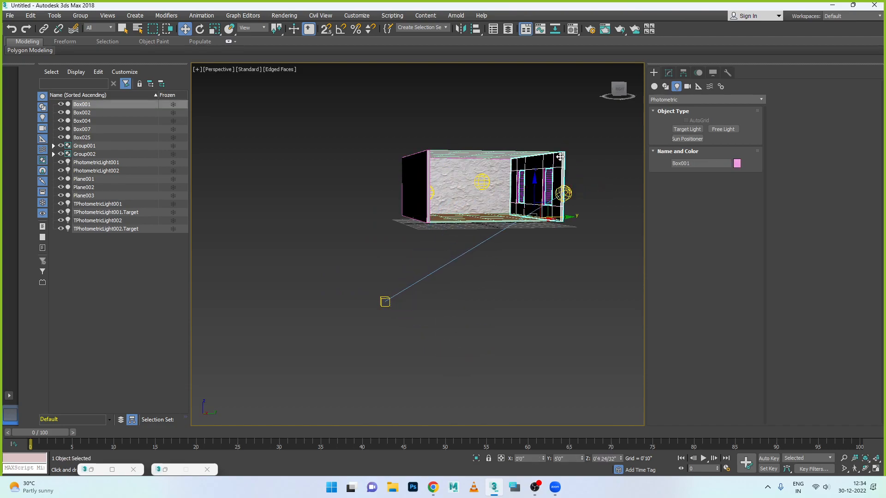
{"action": "left_click", "coordinate": [564, 193]}
{"action": "left_click_drag", "start_coordinate": [593, 193], "coordinate": [610, 165]}
{"action": "left_click", "coordinate": [388, 305]}
{"action": "left_click_drag", "start_coordinate": [388, 304], "coordinate": [507, 190]}
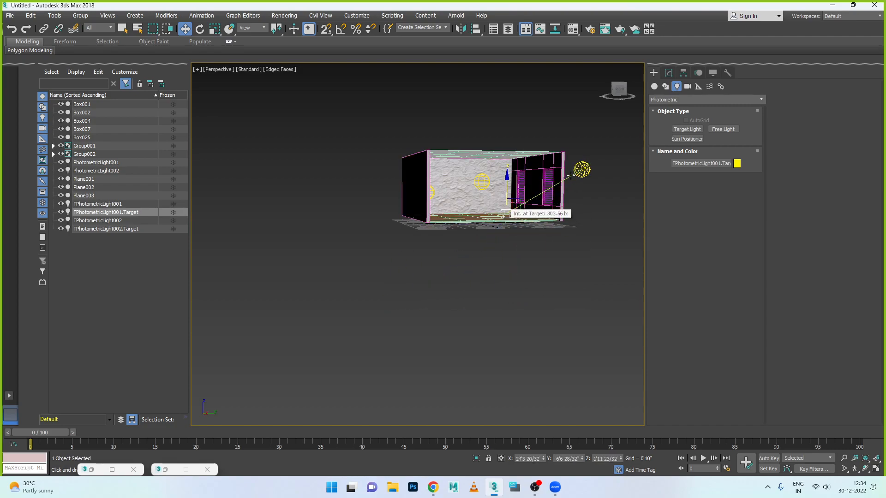
Move TPhotometricLight001's target into the room in plan, and place the light just outside the window wall.
{"action": "middle_click_drag", "start_coordinate": [573, 206], "coordinate": [535, 223], "text": "alt"}
{"action": "scroll", "coordinate": [543, 223], "scroll_direction": "down", "scroll_amount": 4}
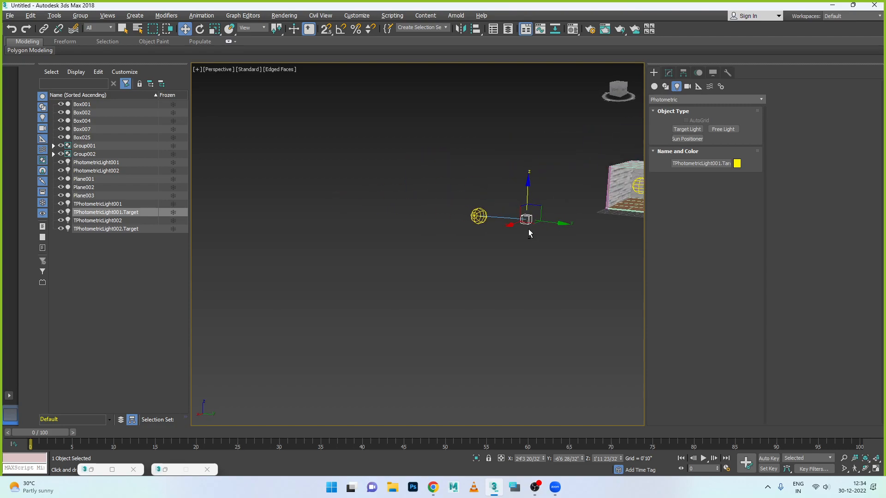
{"action": "key", "text": "alt+w"}
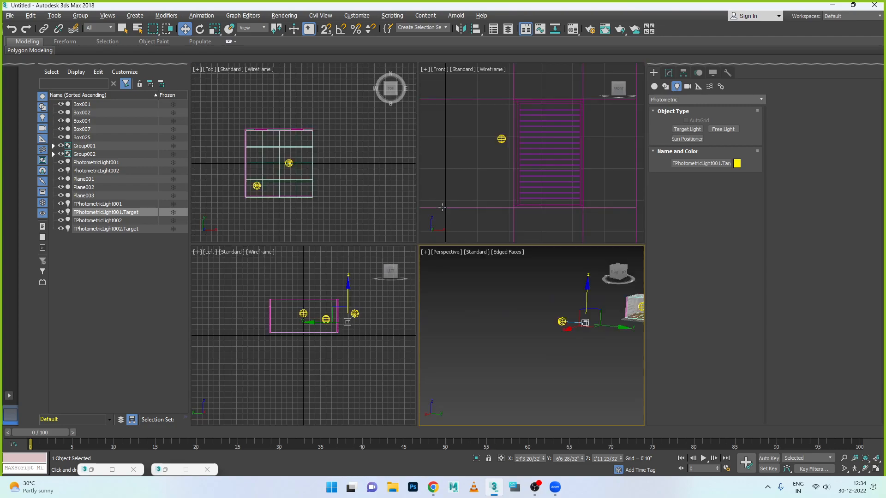
{"action": "key", "text": "alt+w"}
{"action": "scroll", "coordinate": [362, 212], "scroll_direction": "down", "scroll_amount": 5}
{"action": "scroll", "coordinate": [443, 241], "scroll_direction": "up", "scroll_amount": 3}
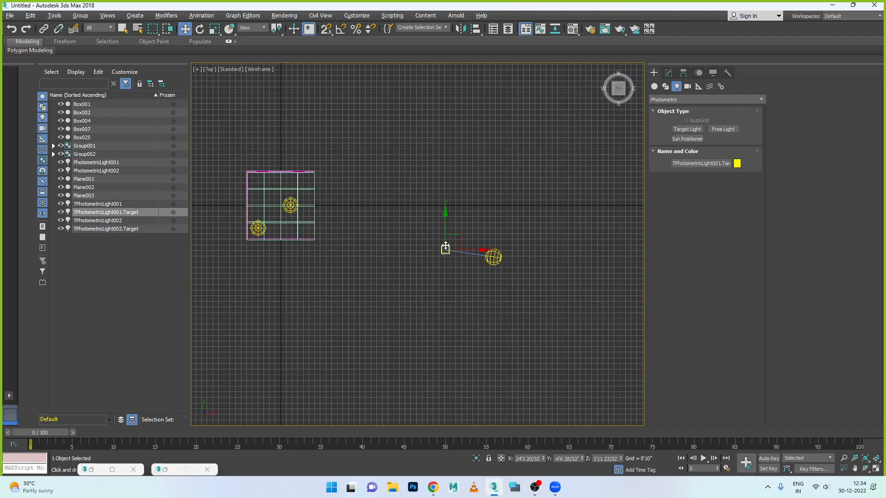
{"action": "left_click_drag", "start_coordinate": [446, 250], "coordinate": [263, 214]}
{"action": "left_click", "coordinate": [493, 257]}
{"action": "left_click_drag", "start_coordinate": [487, 254], "coordinate": [285, 144]}
{"action": "left_click_drag", "start_coordinate": [264, 214], "coordinate": [269, 209]}
{"action": "key", "text": "ctrl+z"}
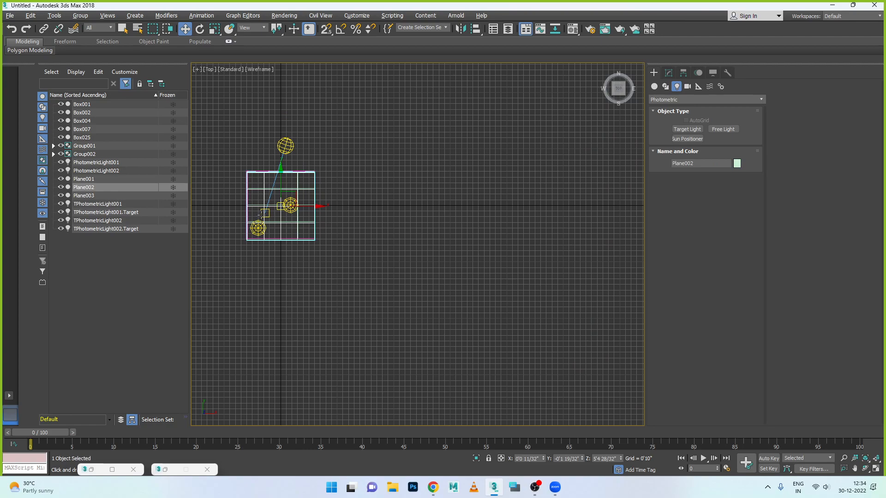
Shift TPhotometricLight001's target towards the room's centre in plan, and move the light farther out from the window wall to about Y 9'12".
{"action": "left_click", "coordinate": [262, 214]}
{"action": "left_click_drag", "start_coordinate": [272, 195], "coordinate": [281, 185]}
{"action": "left_click", "coordinate": [285, 146]}
{"action": "left_click_drag", "start_coordinate": [288, 116], "coordinate": [288, 108]}
{"action": "key", "text": "alt+w"}
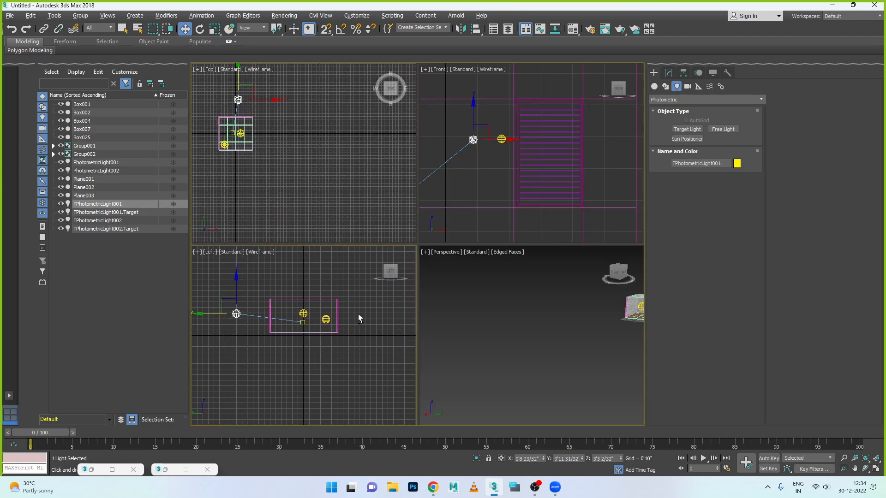
Lower TPhotometricLight001's target to about 0'10" above the floor, and raise the light to roof height at about 5'4".
{"action": "key", "text": "alt+w"}
{"action": "left_click", "coordinate": [416, 218]}
{"action": "left_click_drag", "start_coordinate": [415, 179], "coordinate": [415, 194]}
{"action": "left_click", "coordinate": [282, 199]}
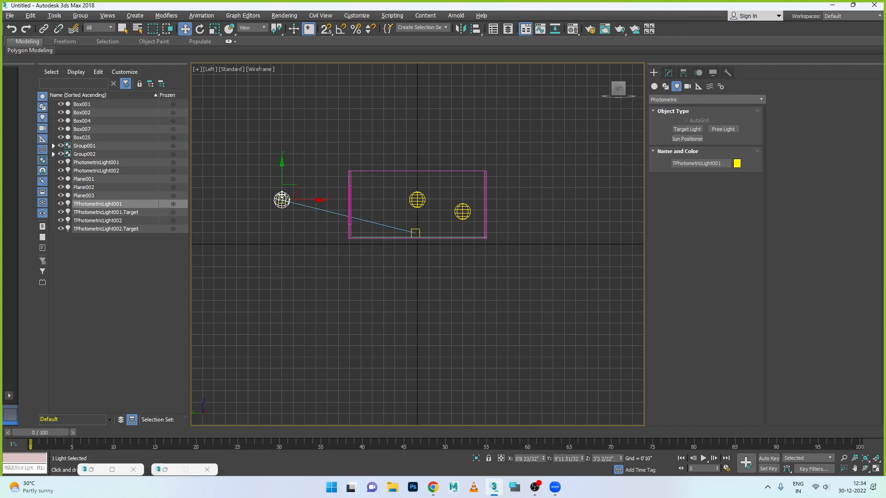
{"action": "left_click_drag", "start_coordinate": [282, 200], "coordinate": [282, 172]}
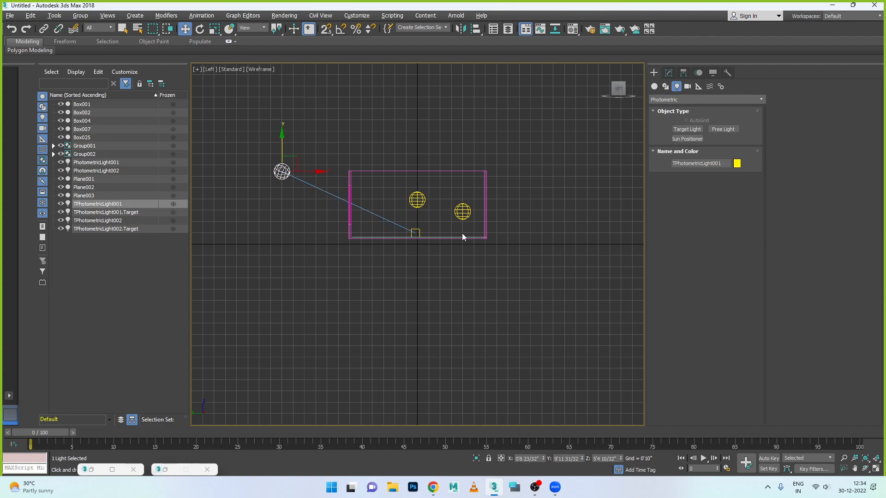
Examine the room's interior in perspective, focusing on the window wall and the light aimed through it.
{"action": "key", "text": "alt+w"}
{"action": "key", "text": "alt+w"}
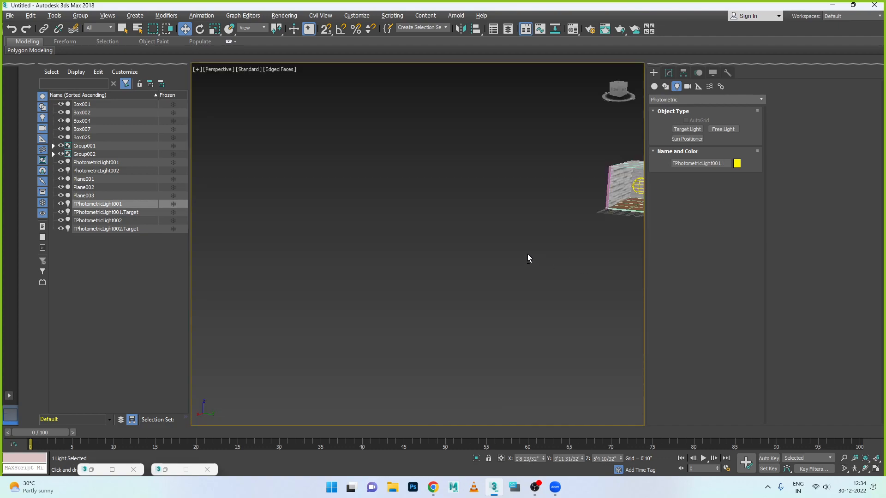
{"action": "key", "text": "alt+w"}
{"action": "key", "text": "alt+w"}
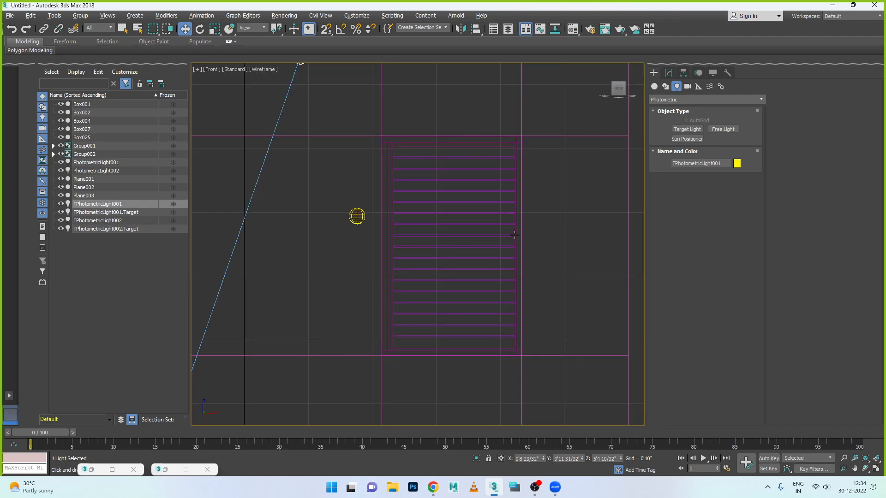
{"action": "key", "text": "alt+w"}
{"action": "right_click", "coordinate": [540, 315]}
{"action": "key", "text": "alt+w"}
{"action": "scroll", "coordinate": [540, 313], "scroll_direction": "down", "scroll_amount": 5}
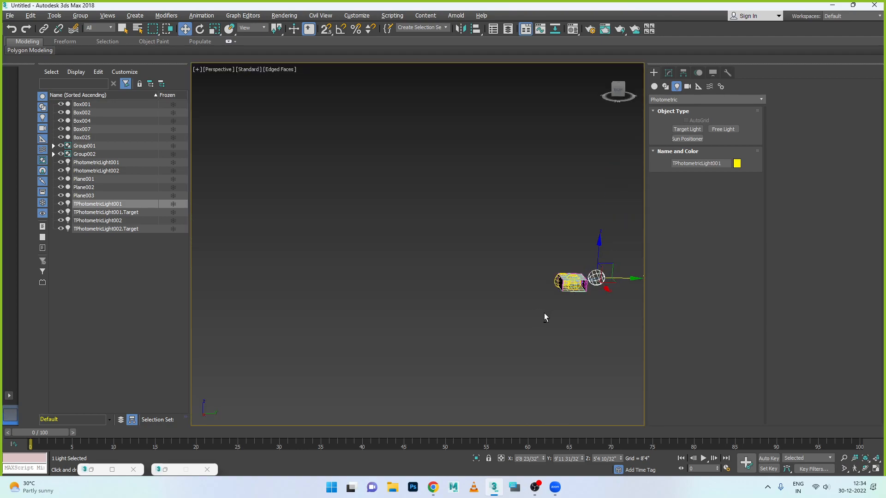
{"action": "scroll", "coordinate": [541, 313], "scroll_direction": "up", "scroll_amount": 8}
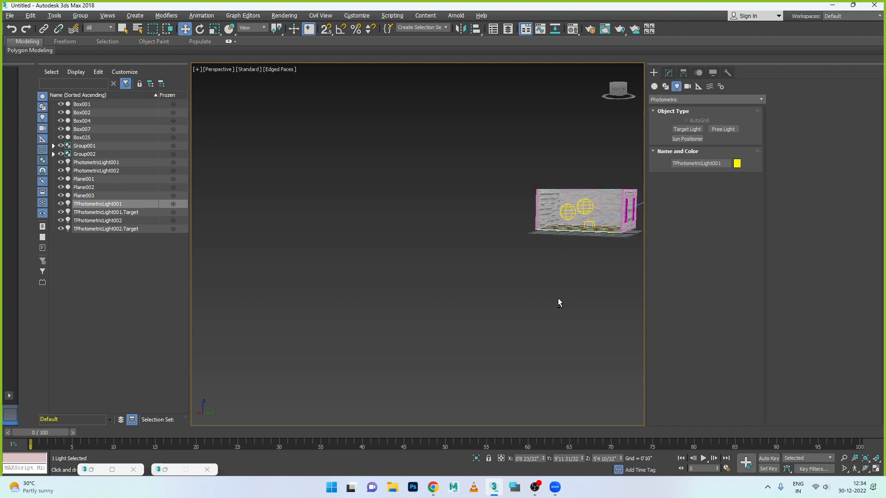
{"action": "scroll", "coordinate": [615, 262], "scroll_direction": "up", "scroll_amount": 3}
{"action": "middle_click_drag", "start_coordinate": [615, 262], "coordinate": [533, 352]}
{"action": "scroll", "coordinate": [449, 285], "scroll_direction": "up", "scroll_amount": 5}
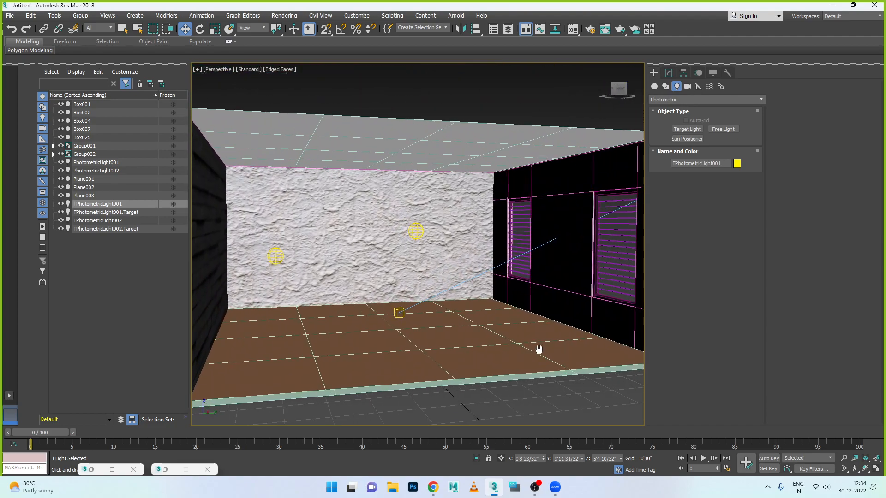
{"action": "scroll", "coordinate": [537, 351], "scroll_direction": "up", "scroll_amount": 3}
{"action": "scroll", "coordinate": [495, 329], "scroll_direction": "up", "scroll_amount": 2}
{"action": "middle_click_drag", "start_coordinate": [495, 329], "coordinate": [430, 356], "text": "alt"}
{"action": "scroll", "coordinate": [475, 329], "scroll_direction": "down", "scroll_amount": 1}
{"action": "scroll", "coordinate": [475, 330], "scroll_direction": "down", "scroll_amount": 1}
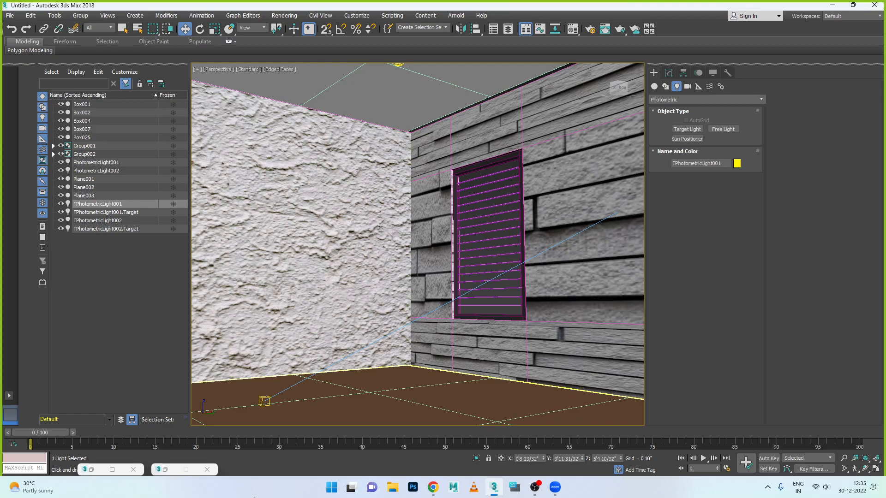
Confirm the white ambient colour of the Roof material and render the perspective view of the room corner with the window.
{"action": "left_click", "coordinate": [166, 472]}
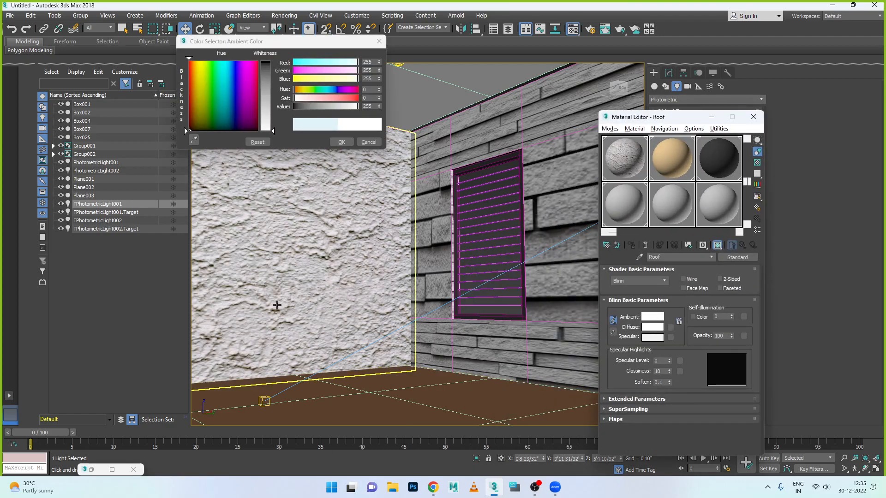
{"action": "left_click", "coordinate": [341, 142]}
{"action": "left_click", "coordinate": [89, 469]}
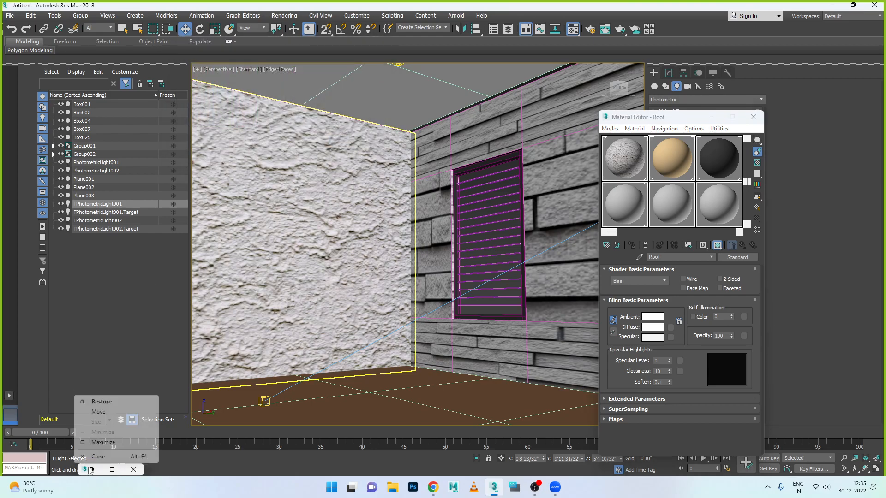
{"action": "left_click", "coordinate": [90, 469]}
{"action": "left_click", "coordinate": [90, 470]}
{"action": "left_click", "coordinate": [391, 99]}
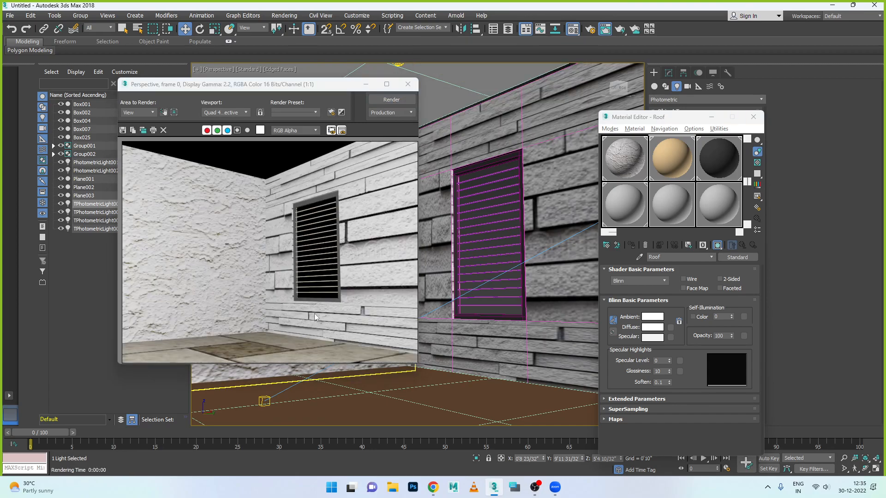
{"action": "left_click_drag", "start_coordinate": [715, 122], "coordinate": [713, 122]}
{"action": "left_click", "coordinate": [710, 119]}
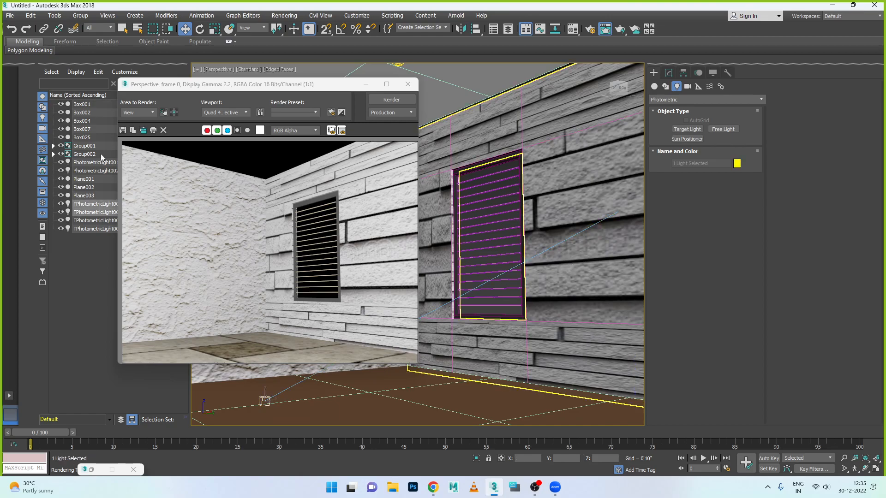
Delete the unused target light TPhotometricLight002 together with its target.
{"action": "left_click", "coordinate": [94, 164]}
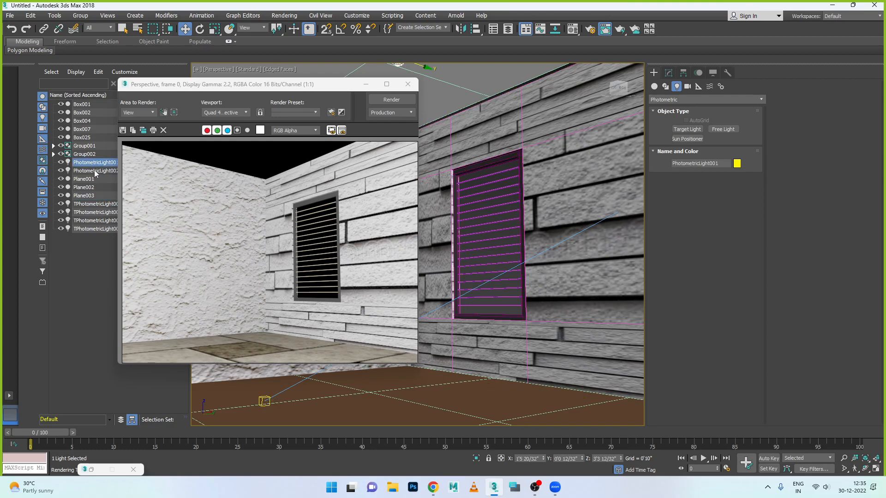
{"action": "left_click", "coordinate": [96, 172]}
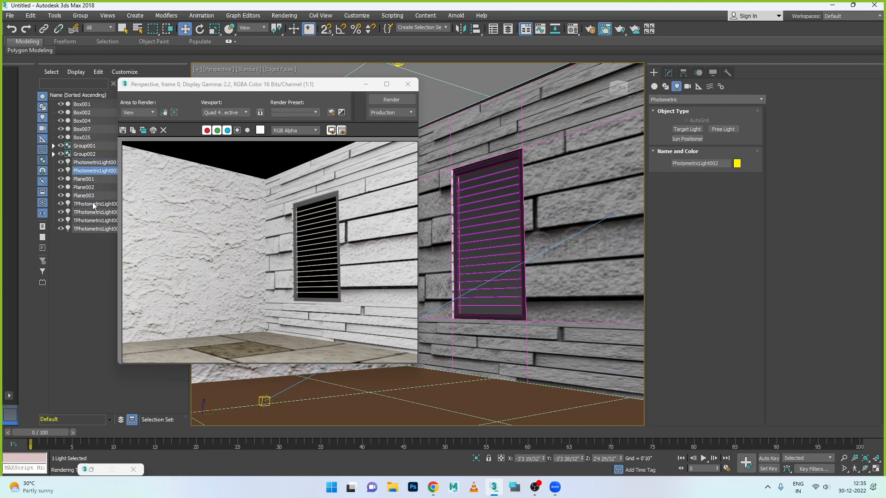
{"action": "left_click_drag", "start_coordinate": [165, 87], "coordinate": [226, 96]}
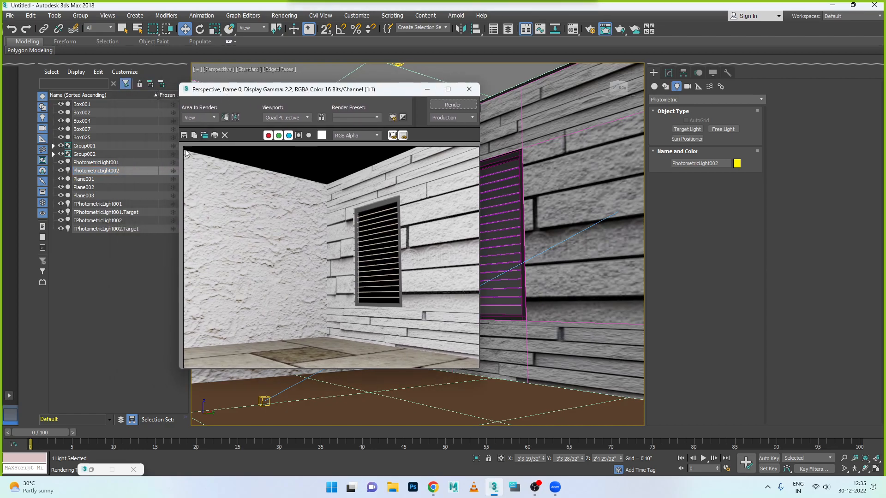
{"action": "left_click", "coordinate": [126, 213]}
{"action": "left_click", "coordinate": [126, 231]}
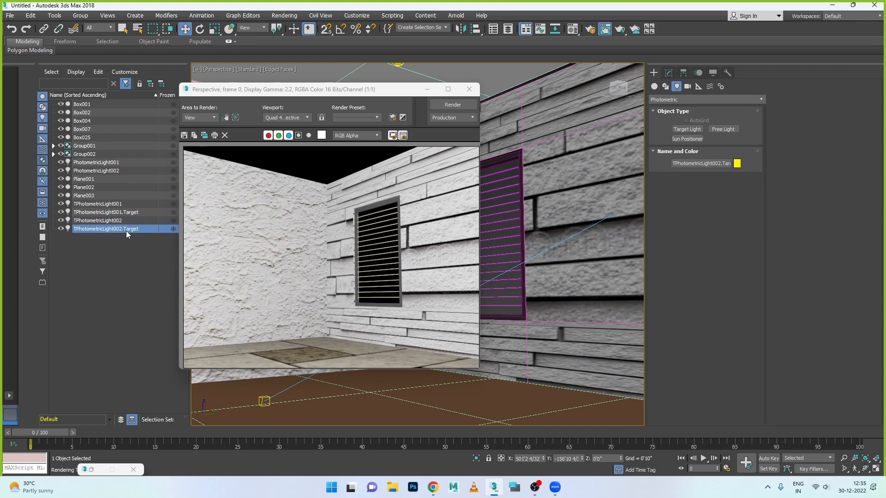
{"action": "key", "text": "Delete"}
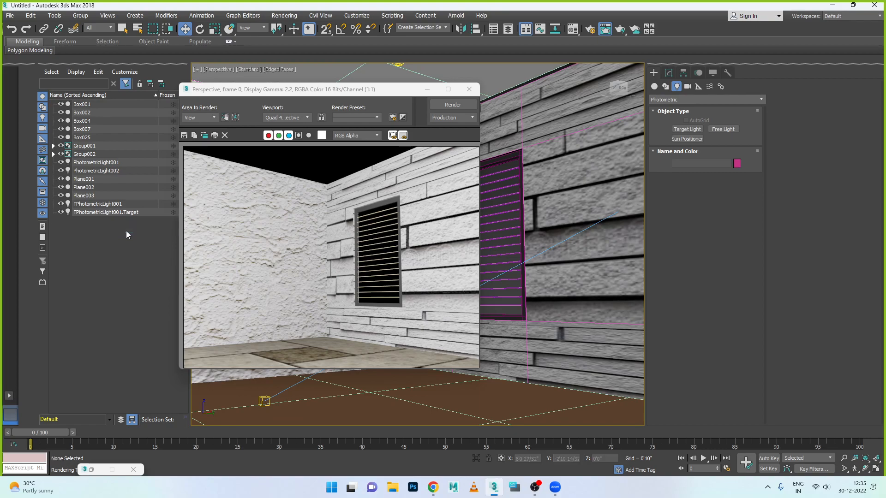
Check the modify parameters of TPhotometricLight001's target.
{"action": "left_click", "coordinate": [129, 212]}
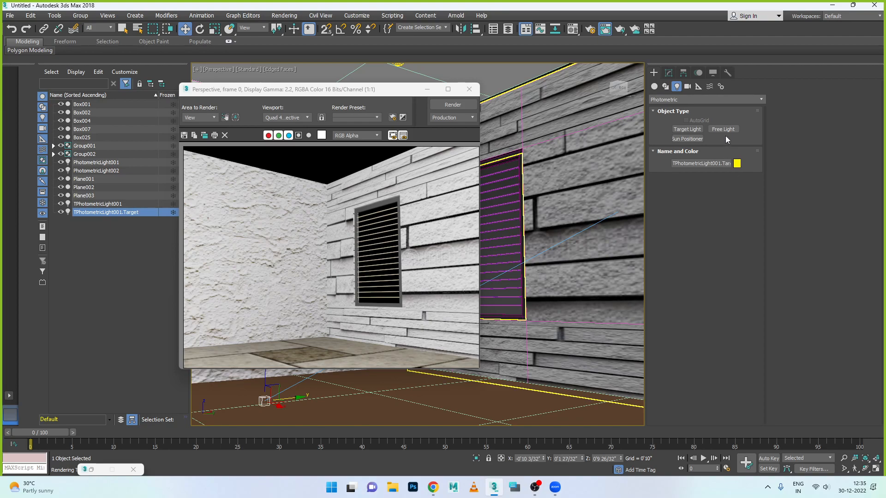
{"action": "left_click", "coordinate": [669, 73]}
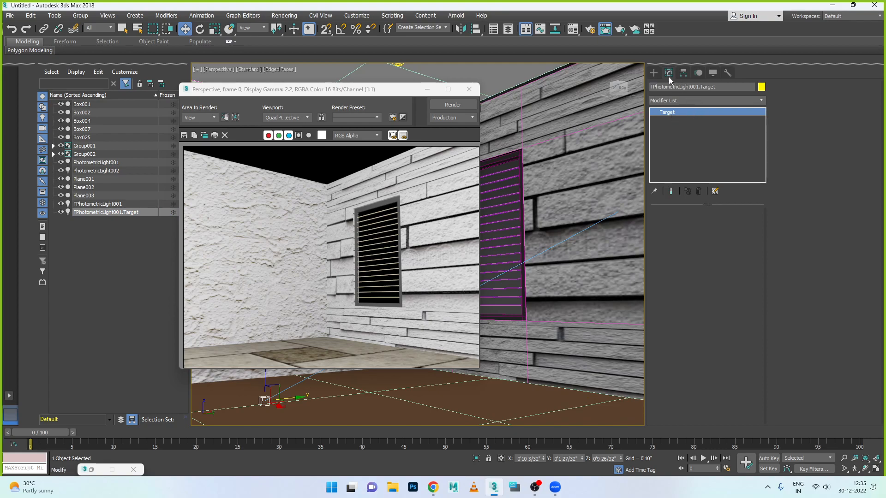
{"action": "left_click", "coordinate": [655, 73]}
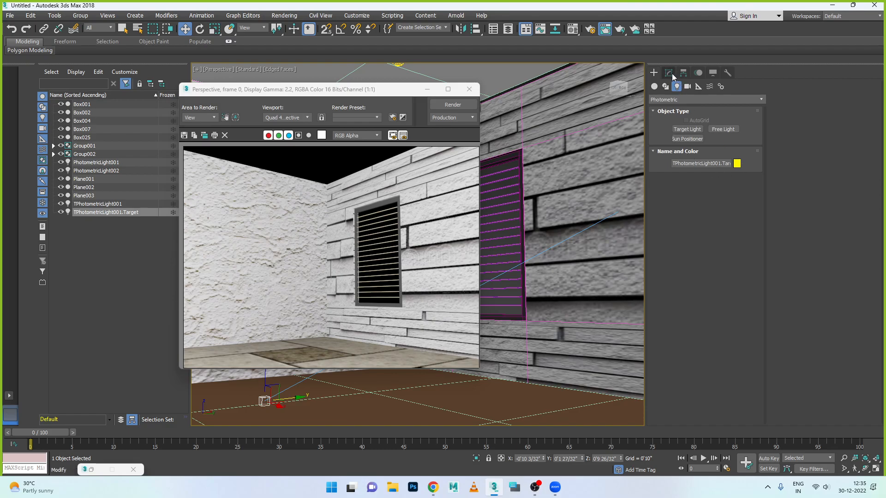
{"action": "left_click", "coordinate": [668, 73]}
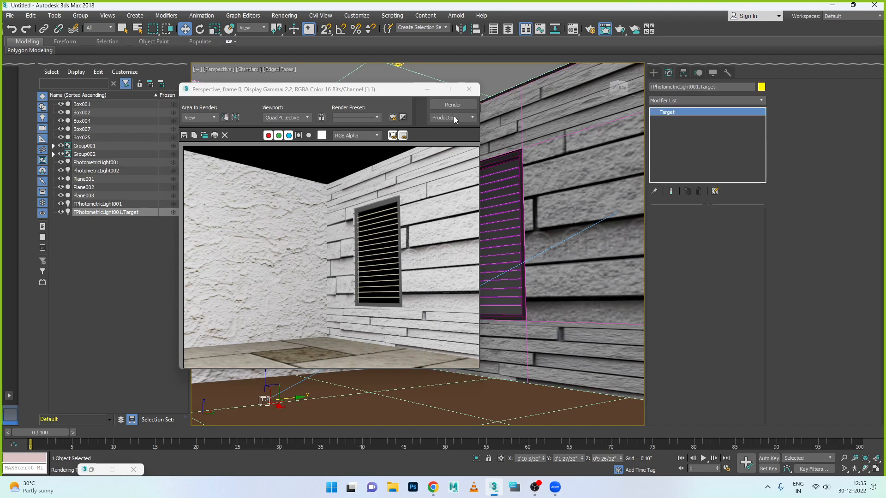
Set the intensity of TPhotometricLight001 to 1565 cd, and review its colour and emission shape options.
{"action": "left_click", "coordinate": [427, 89]}
{"action": "scroll", "coordinate": [428, 194], "scroll_direction": "down", "scroll_amount": 4}
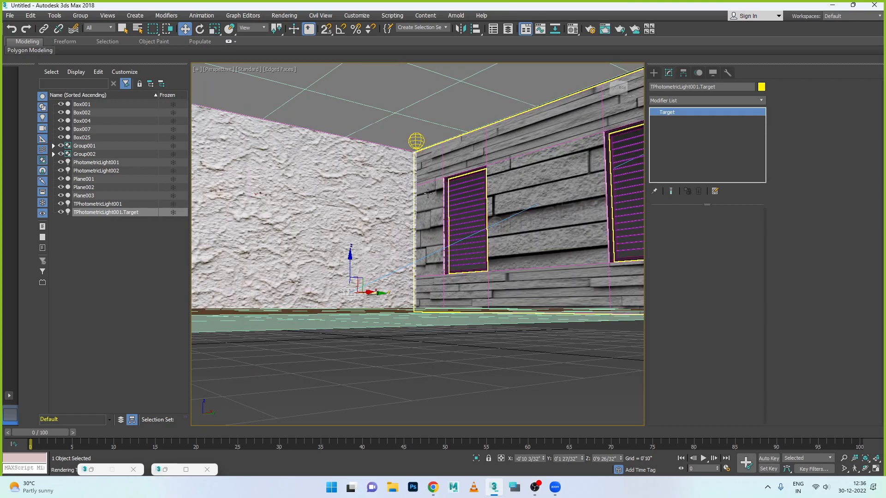
{"action": "scroll", "coordinate": [428, 193], "scroll_direction": "down", "scroll_amount": 5}
{"action": "middle_click_drag", "start_coordinate": [498, 242], "coordinate": [454, 249], "text": "alt"}
{"action": "left_click", "coordinate": [582, 139]}
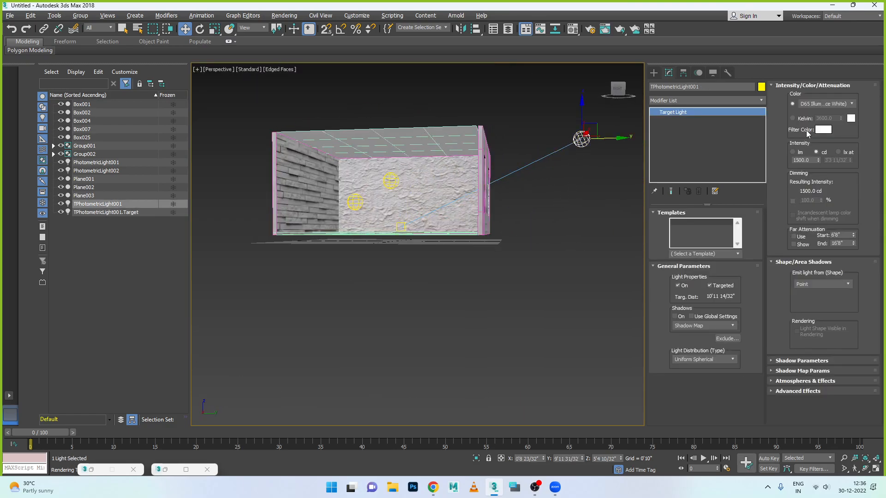
{"action": "left_click", "coordinate": [833, 107]}
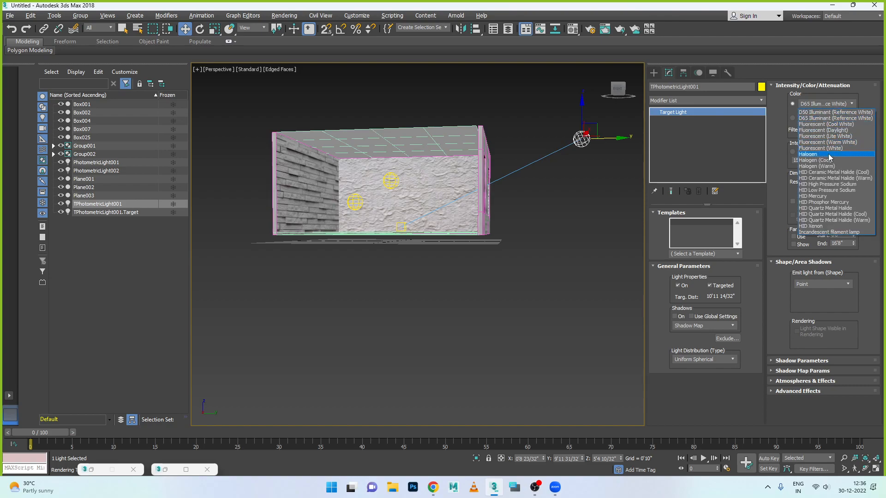
{"action": "left_click", "coordinate": [854, 96]}
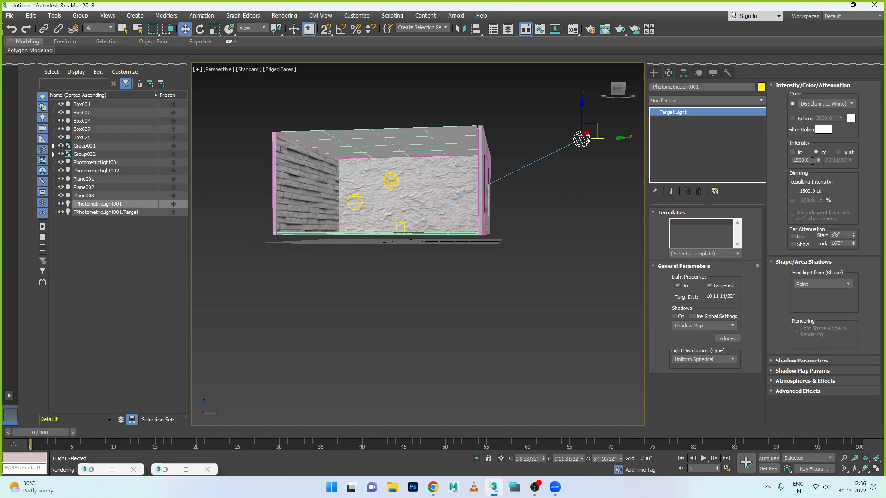
{"action": "left_click_drag", "start_coordinate": [818, 160], "coordinate": [820, 133]}
{"action": "left_click", "coordinate": [834, 285]}
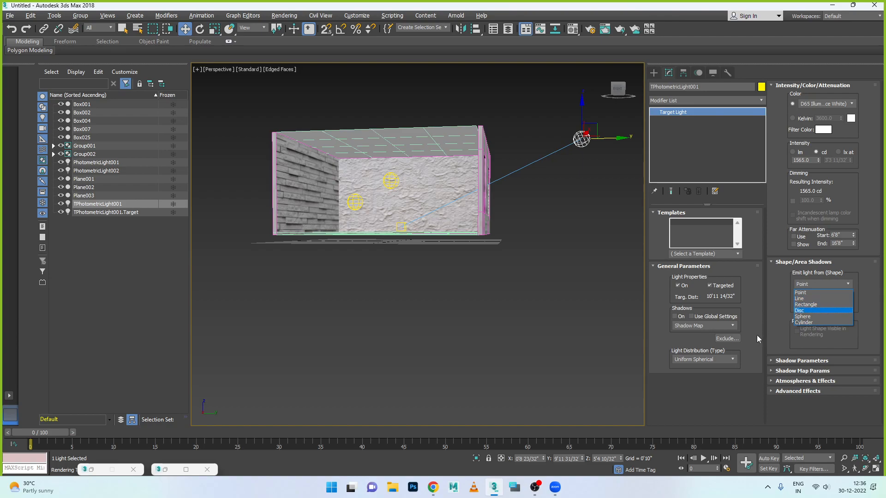
{"action": "left_click", "coordinate": [652, 319]}
Render the room's window corner from inside, first facing the plaster wall and floor, and again from an angle that includes the roof.
{"action": "middle_click_drag", "start_coordinate": [416, 209], "coordinate": [490, 269], "text": "alt"}
{"action": "scroll", "coordinate": [449, 216], "scroll_direction": "up", "scroll_amount": 5}
{"action": "scroll", "coordinate": [469, 276], "scroll_direction": "up", "scroll_amount": 6}
{"action": "scroll", "coordinate": [469, 277], "scroll_direction": "down", "scroll_amount": 2}
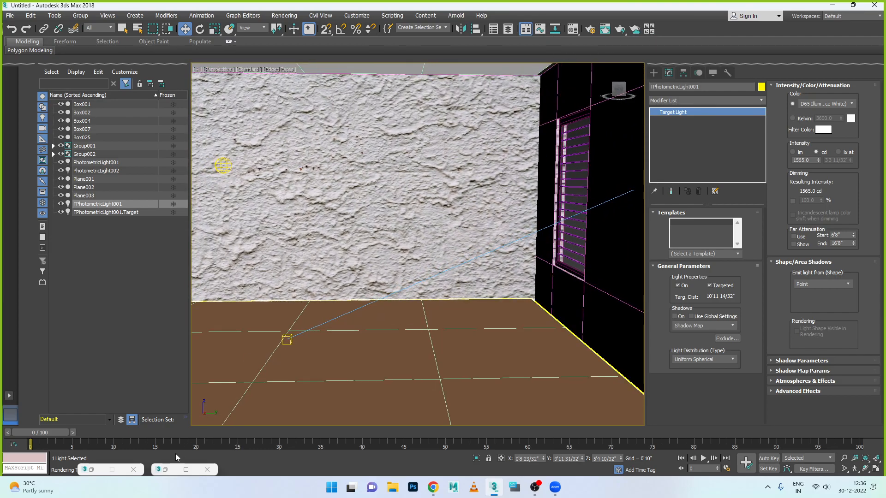
{"action": "left_click", "coordinate": [161, 470]}
{"action": "left_click", "coordinate": [166, 470]}
{"action": "left_click", "coordinate": [164, 470]}
{"action": "left_click", "coordinate": [446, 105]}
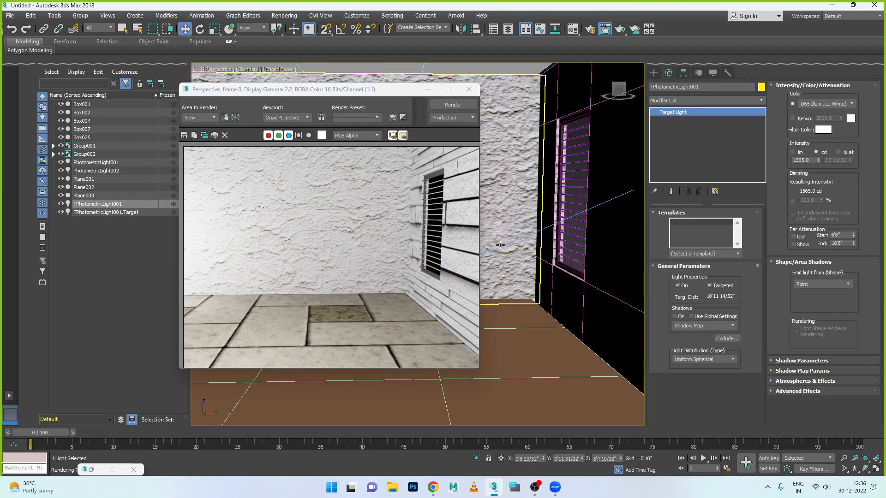
{"action": "middle_click_drag", "start_coordinate": [500, 243], "coordinate": [493, 236], "text": "alt"}
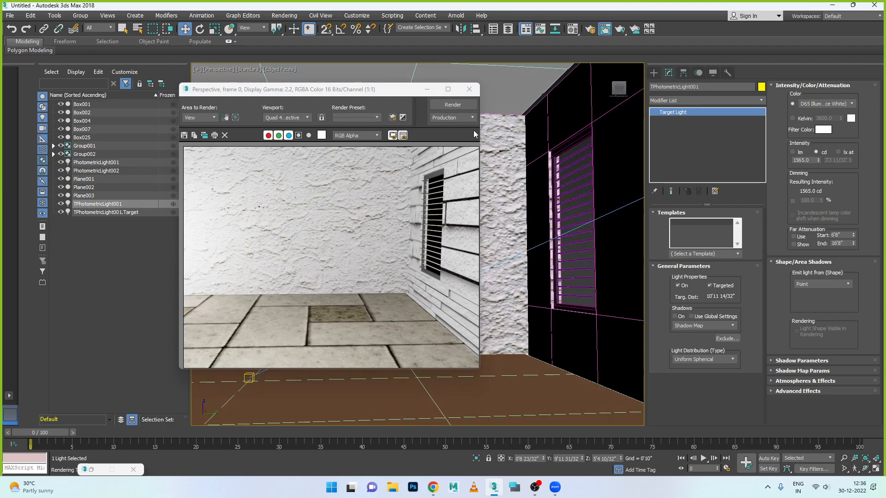
{"action": "left_click", "coordinate": [460, 106]}
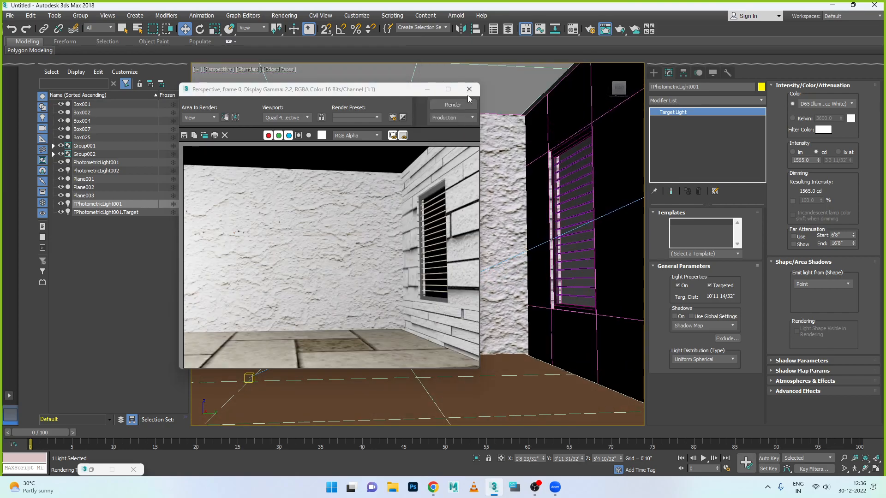
Select the free light PhotometricLight001 inside the room and turn on the viewport statistics display.
{"action": "left_click", "coordinate": [469, 96]}
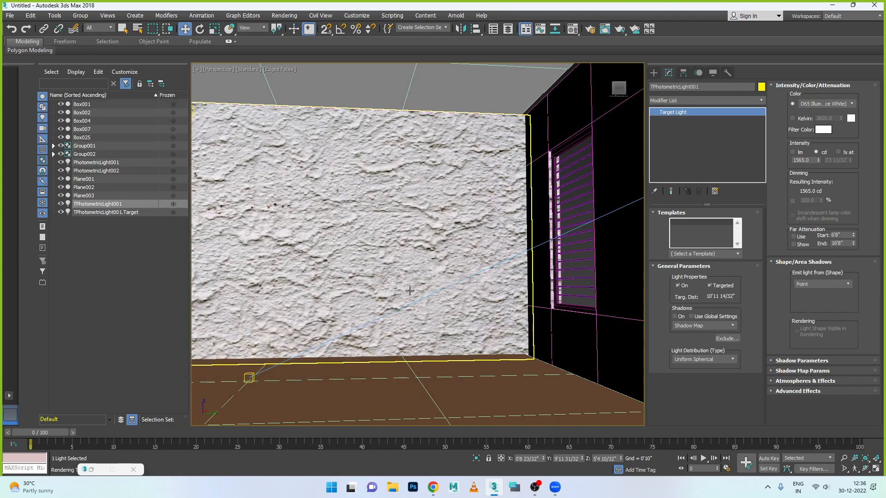
{"action": "scroll", "coordinate": [278, 177], "scroll_direction": "down", "scroll_amount": 5}
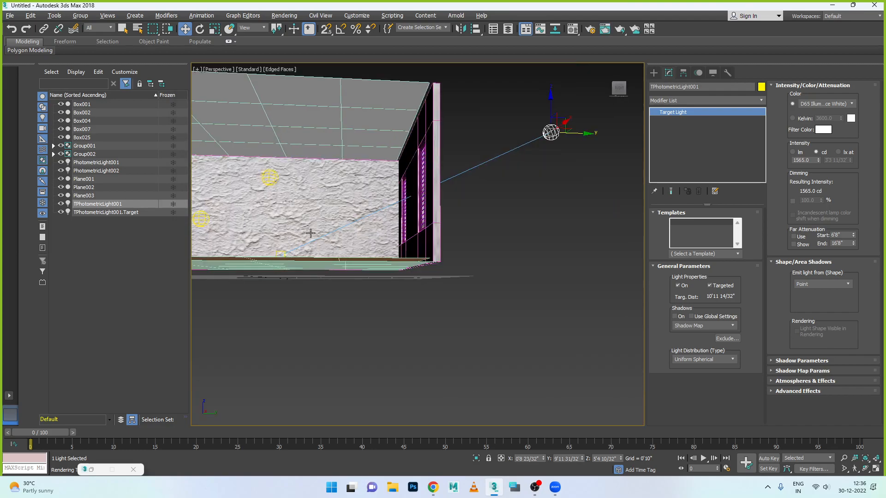
{"action": "middle_click_drag", "start_coordinate": [309, 231], "coordinate": [324, 240], "text": "alt"}
{"action": "left_click", "coordinate": [278, 183]}
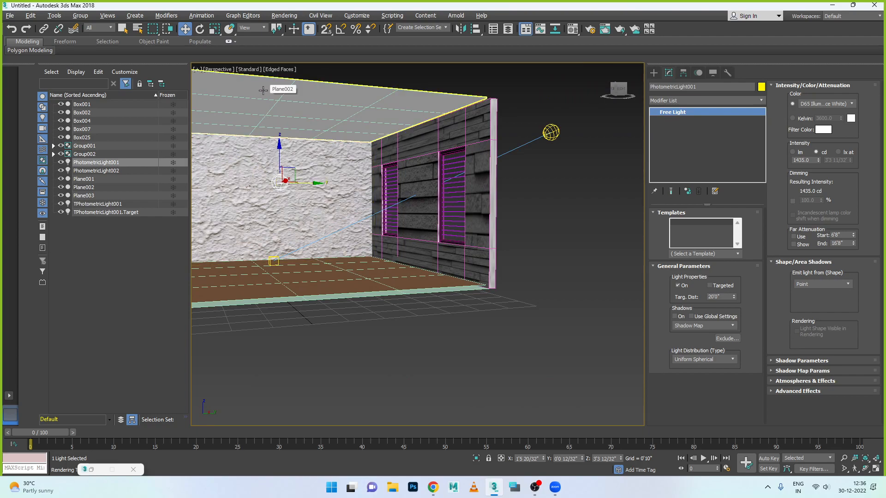
{"action": "key", "text": "7"}
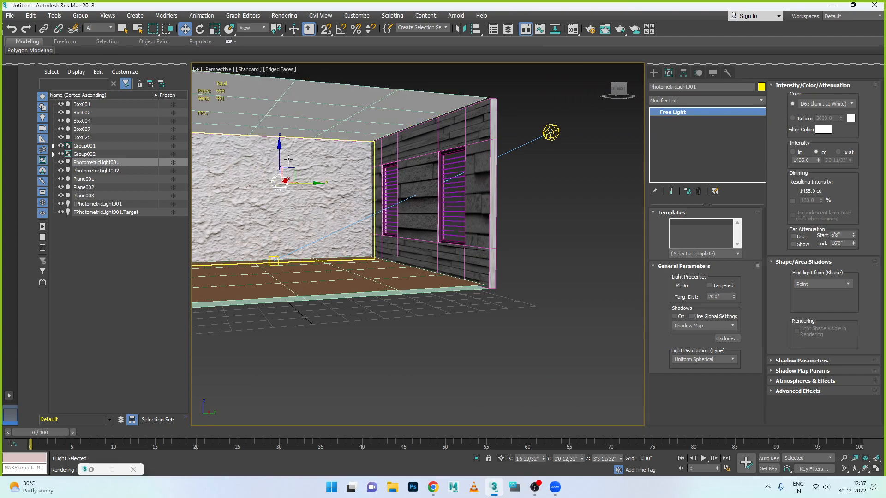
Render the room from outside its open side with the plaster wall, tiled floor and both windows in view.
{"action": "left_click", "coordinate": [89, 470]}
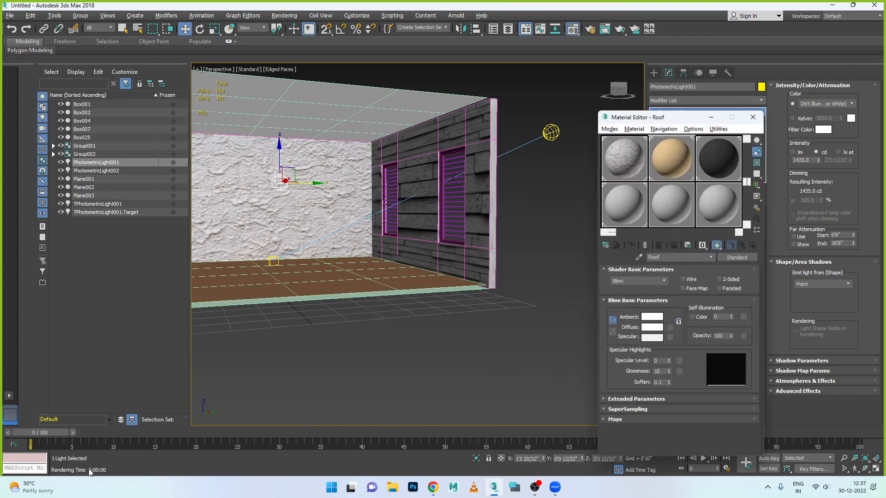
{"action": "left_click", "coordinate": [753, 117]}
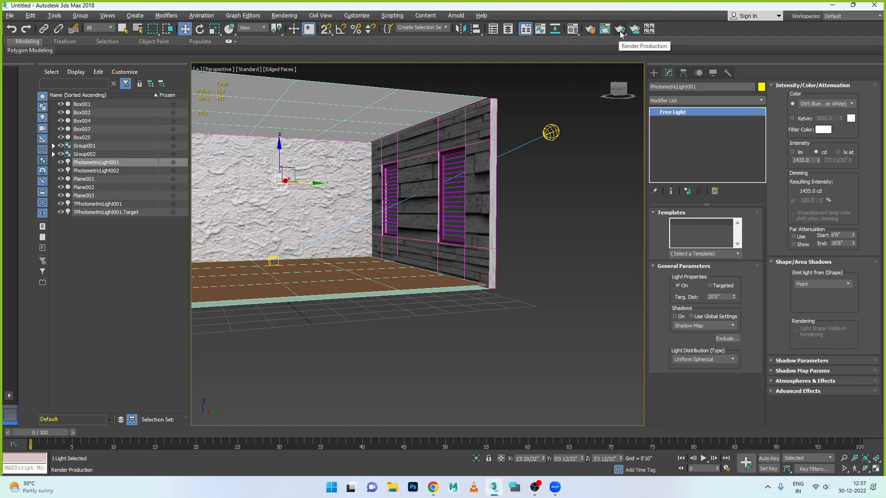
{"action": "left_click", "coordinate": [620, 30]}
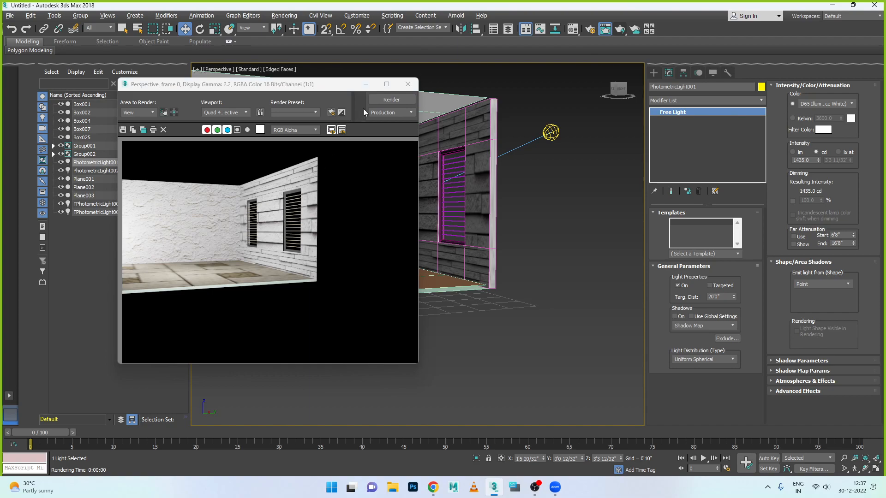
Review the available rendering modes, render areas and render presets for the rendered frame.
{"action": "left_click", "coordinate": [409, 113]}
{"action": "left_click", "coordinate": [410, 113]}
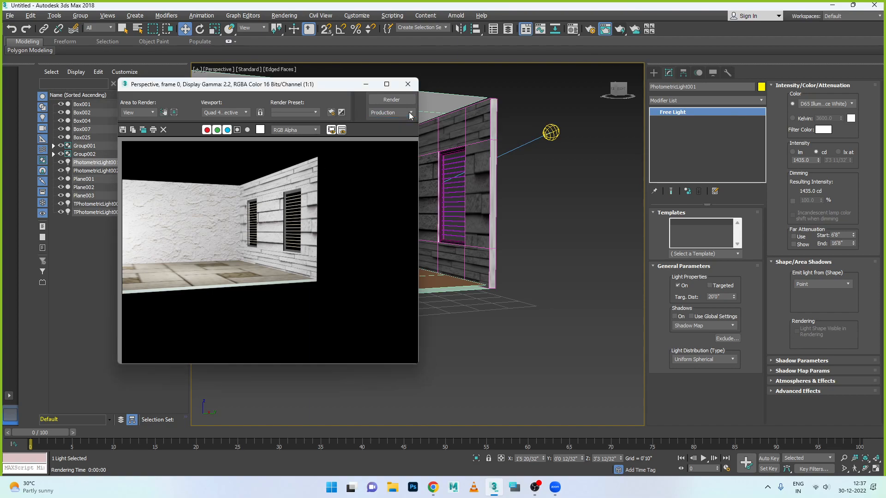
{"action": "left_click", "coordinate": [153, 112]}
{"action": "left_click", "coordinate": [154, 113]}
{"action": "left_click", "coordinate": [311, 115]}
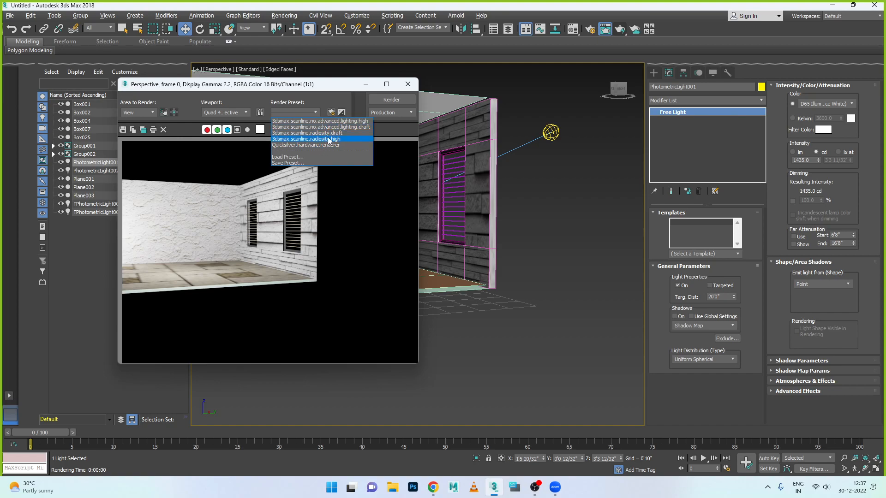
{"action": "left_click", "coordinate": [368, 93]}
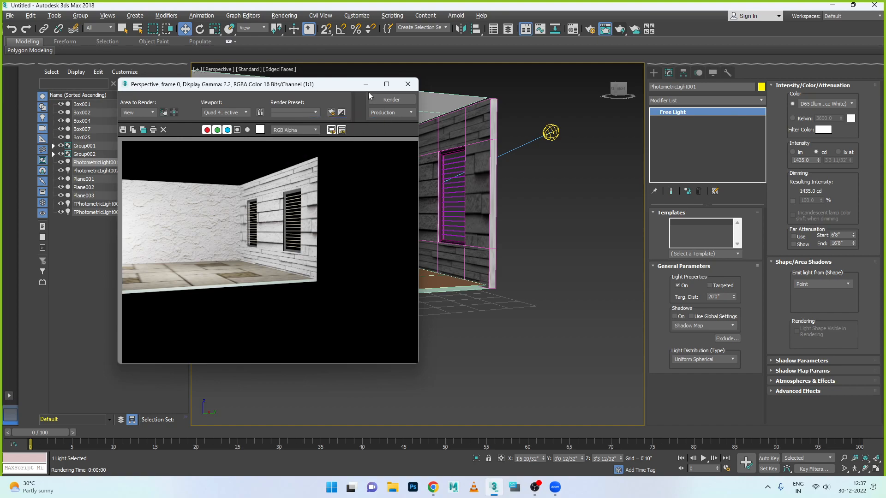
{"action": "left_click", "coordinate": [409, 112]}
{"action": "left_click", "coordinate": [400, 121]}
{"action": "left_click", "coordinate": [396, 112]}
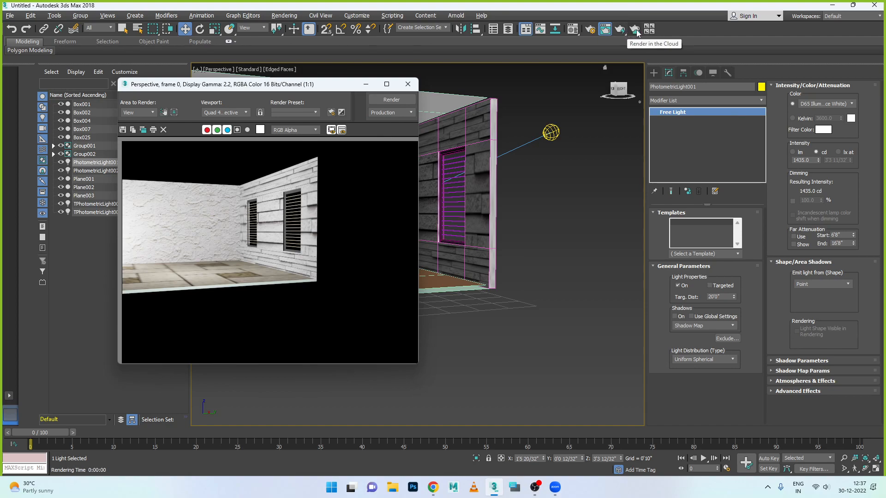
Change the production renderer to Arnold in the render setup and render the same room view.
{"action": "left_click", "coordinate": [591, 31]}
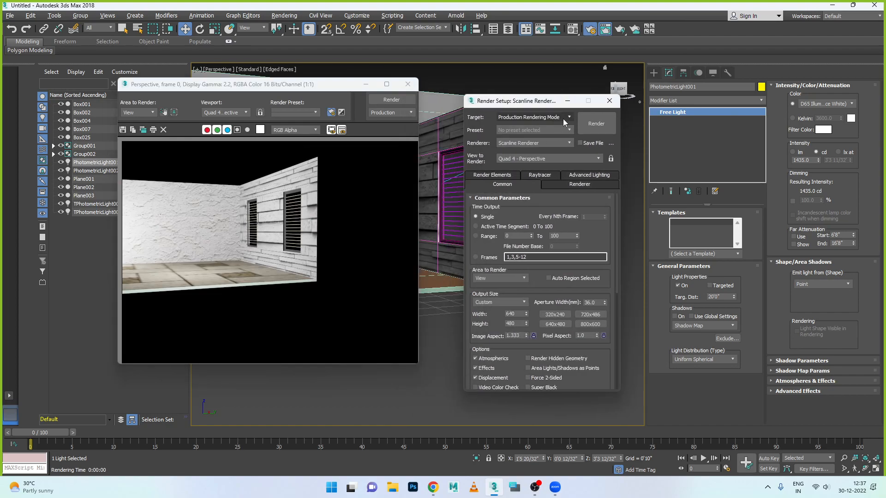
{"action": "left_click", "coordinate": [564, 119]}
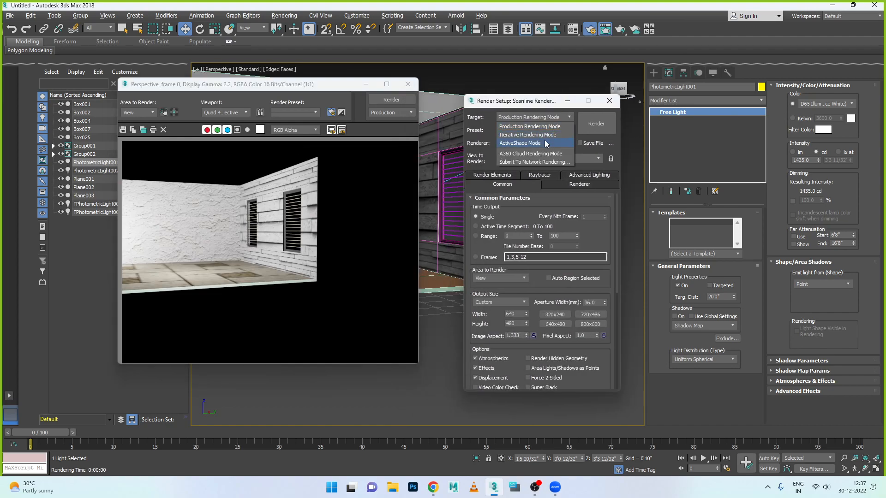
{"action": "left_click", "coordinate": [530, 116]}
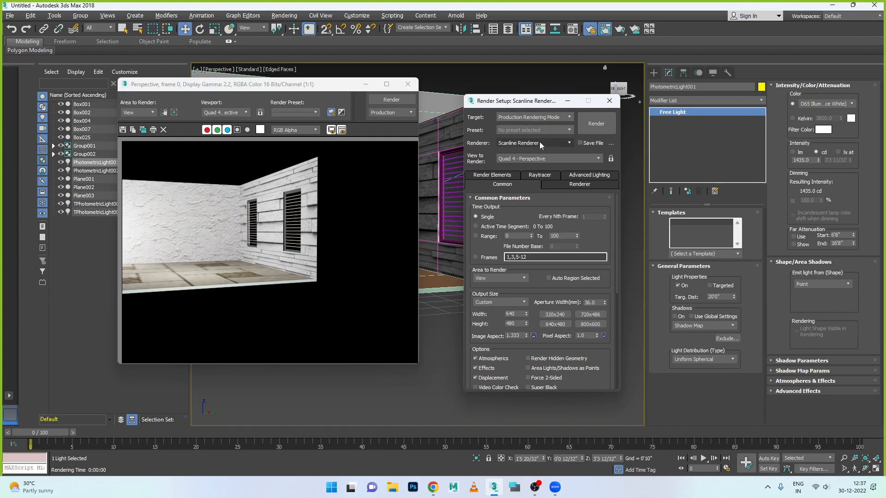
{"action": "left_click", "coordinate": [539, 145]}
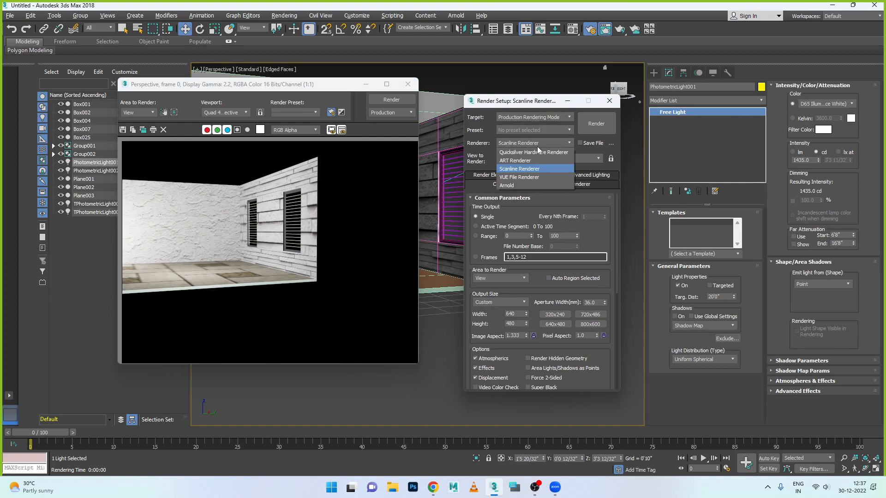
{"action": "left_click", "coordinate": [509, 187]}
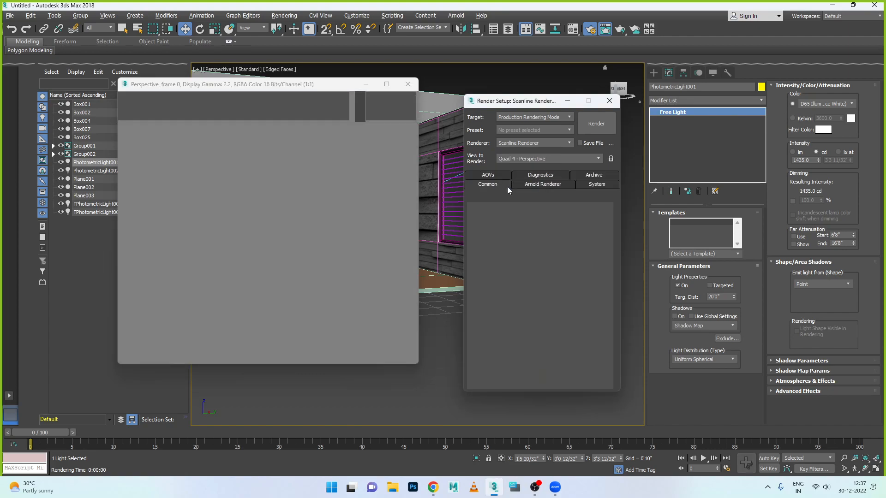
{"action": "left_click", "coordinate": [391, 100]}
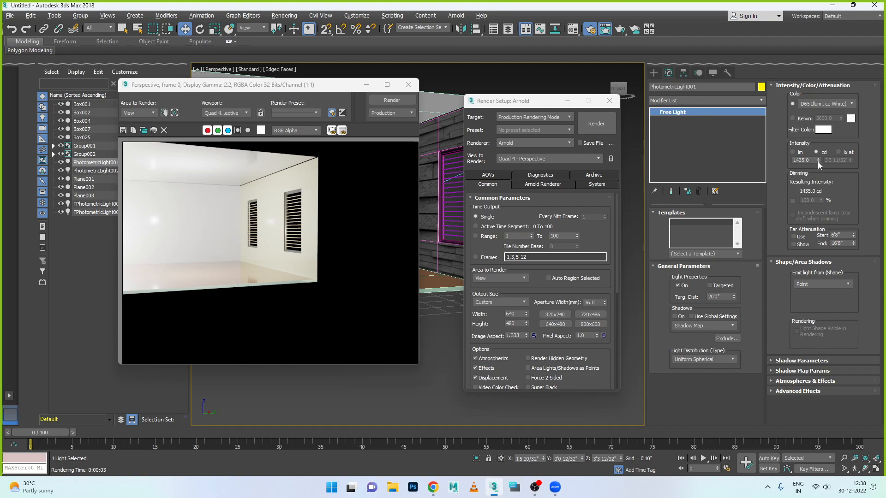
Lower the intensity of PhotometricLight001 to 1314 cd and switch the rendered frame to Iterative mode.
{"action": "left_click_drag", "start_coordinate": [818, 162], "coordinate": [816, 196]}
{"action": "left_click", "coordinate": [410, 114]}
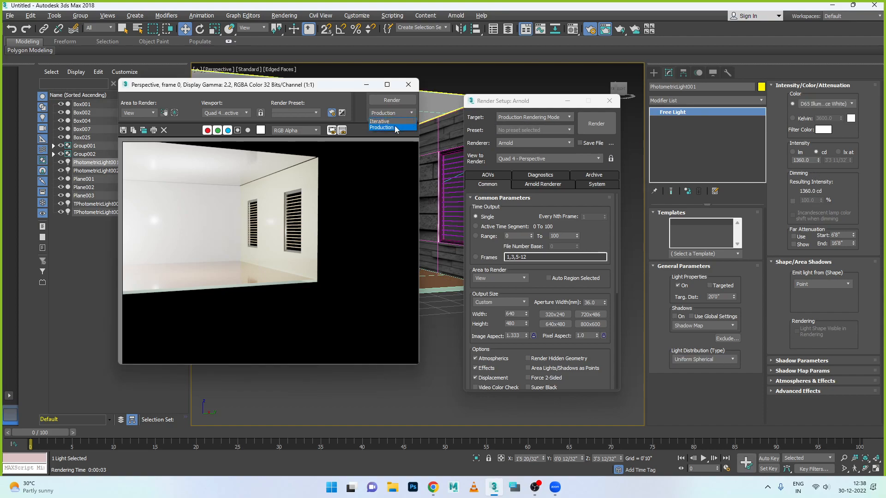
{"action": "left_click", "coordinate": [380, 121]}
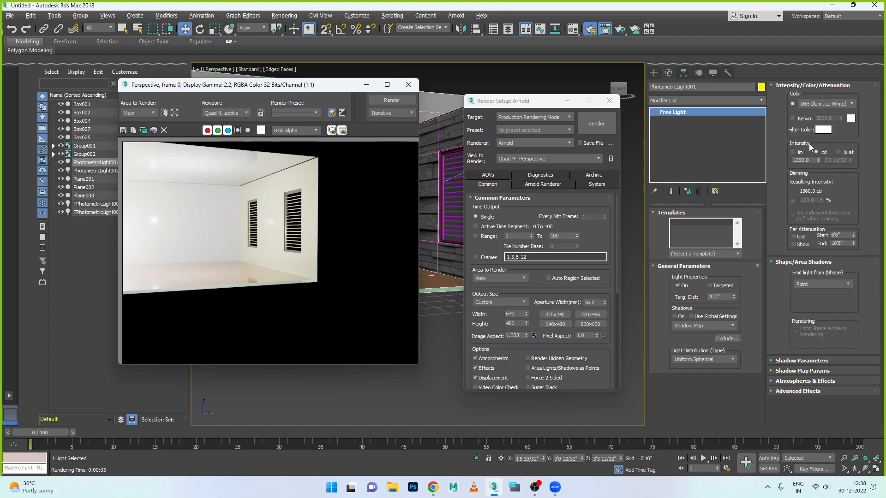
{"action": "left_click_drag", "start_coordinate": [817, 162], "coordinate": [818, 185]}
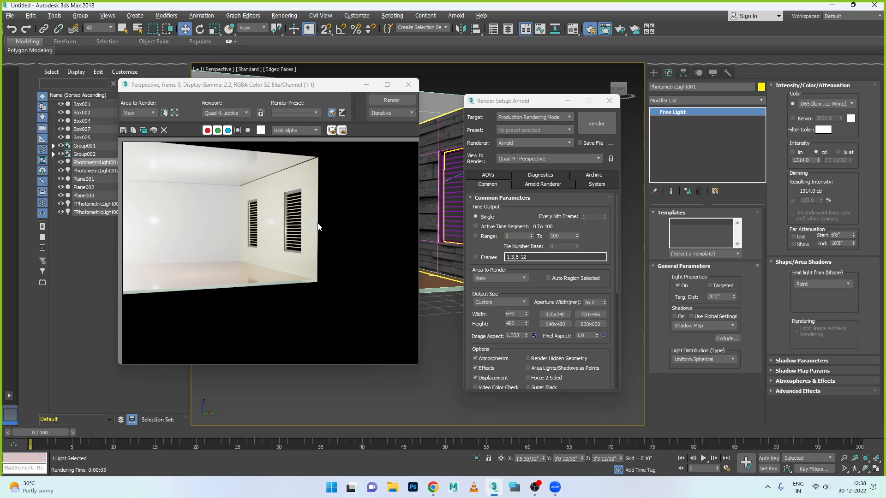
Return the rendered frame to Production mode and render a closer view of the room's window wall with Arnold.
{"action": "middle_click_drag", "start_coordinate": [439, 286], "coordinate": [485, 338], "text": "alt"}
{"action": "left_click", "coordinate": [381, 115]}
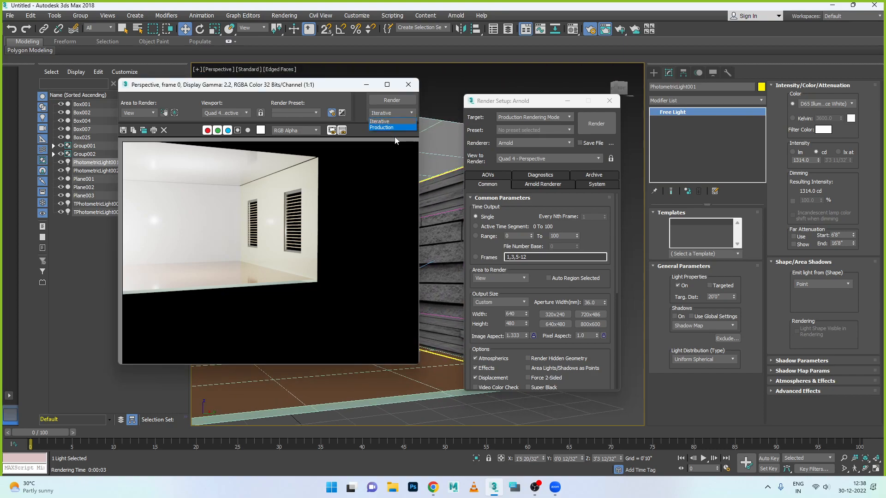
{"action": "left_click", "coordinate": [383, 128]}
{"action": "left_click", "coordinate": [392, 101]}
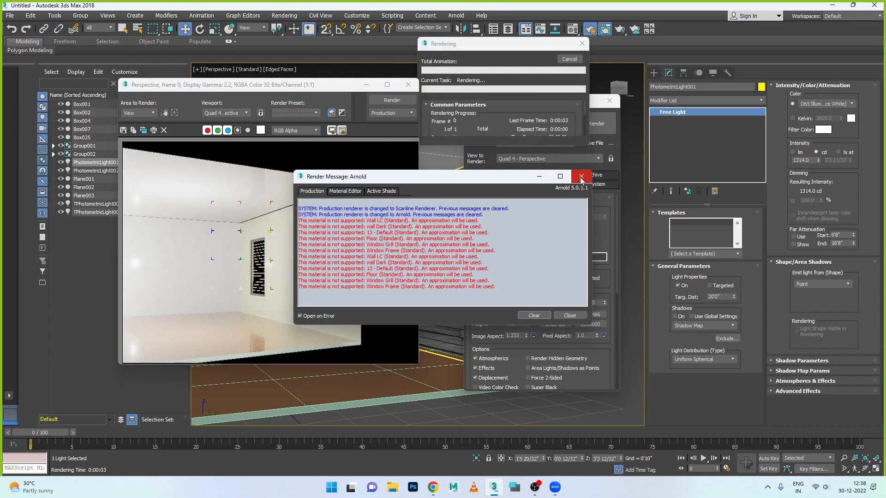
{"action": "left_click", "coordinate": [583, 176]}
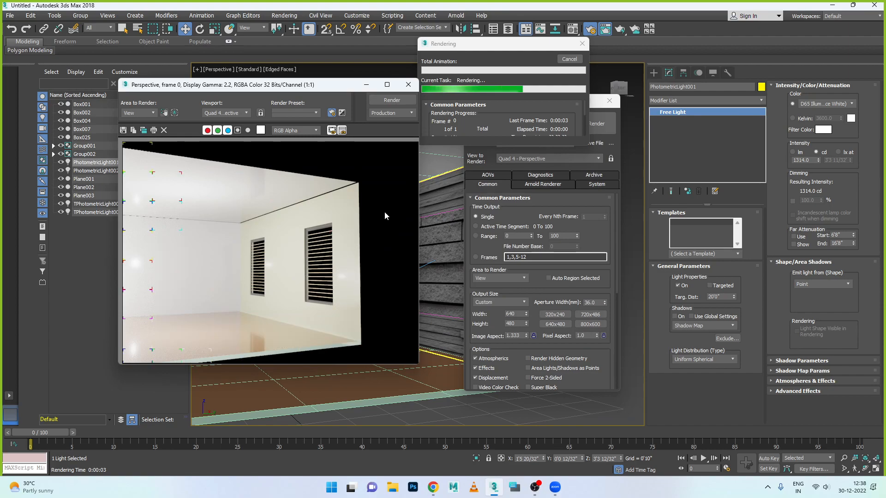
Delete the free light PhotometricLight001 from the room.
{"action": "left_click", "coordinate": [366, 84]}
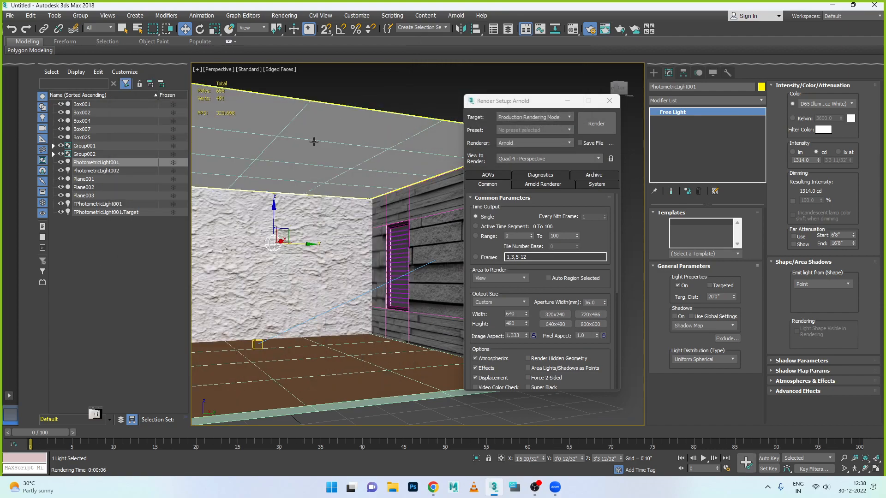
{"action": "left_click", "coordinate": [277, 249]}
{"action": "left_click", "coordinate": [271, 246]}
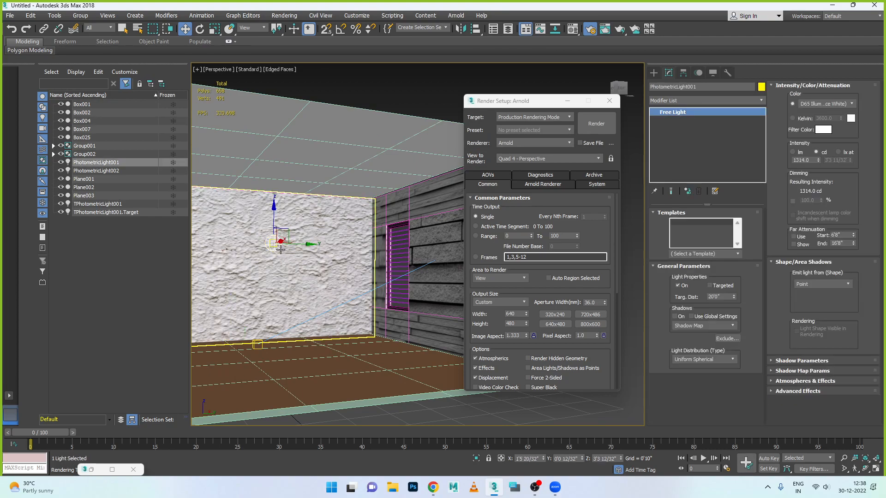
{"action": "key", "text": "Delete"}
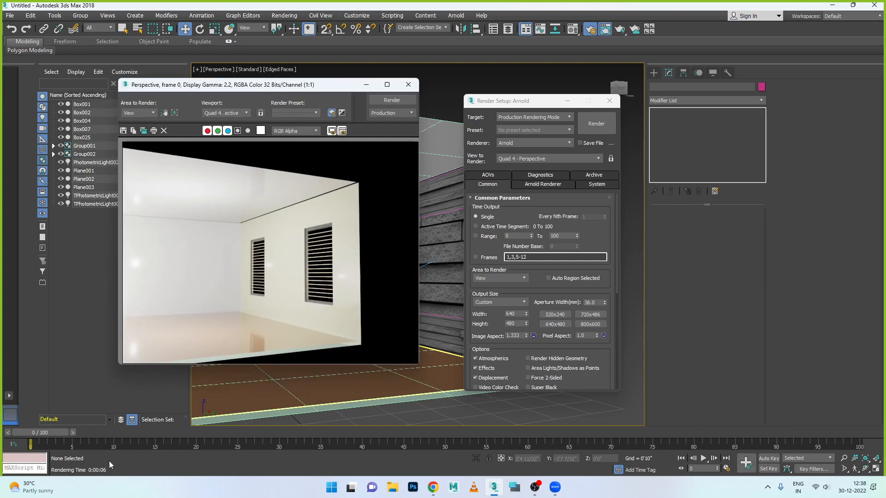
Render the room with Arnold from a more frontal view facing the plaster back wall.
{"action": "middle_click_drag", "start_coordinate": [447, 399], "coordinate": [572, 421], "text": "alt"}
{"action": "left_click", "coordinate": [388, 99]}
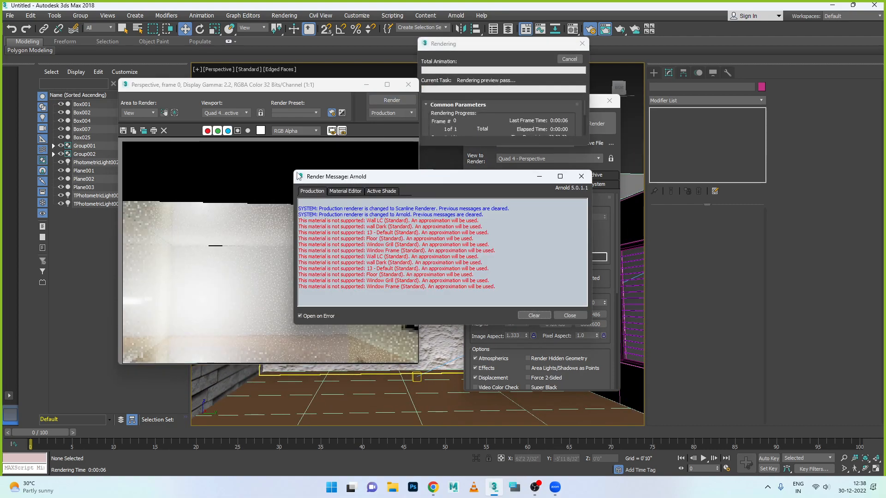
{"action": "left_click", "coordinate": [581, 176]}
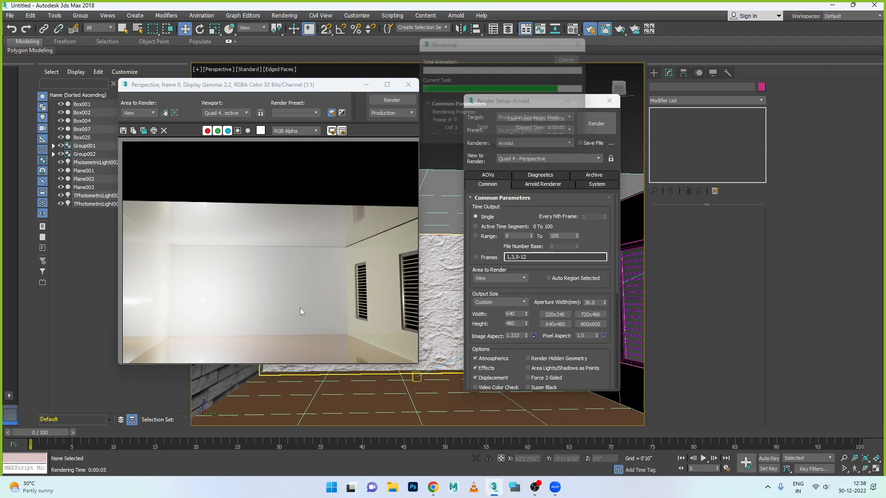
Move the free light PhotometricLight002 toward the middle of the room and set its intensity to 1000 cd.
{"action": "left_click", "coordinate": [366, 84]}
{"action": "left_click", "coordinate": [313, 323]}
{"action": "left_click_drag", "start_coordinate": [312, 324], "coordinate": [426, 254]}
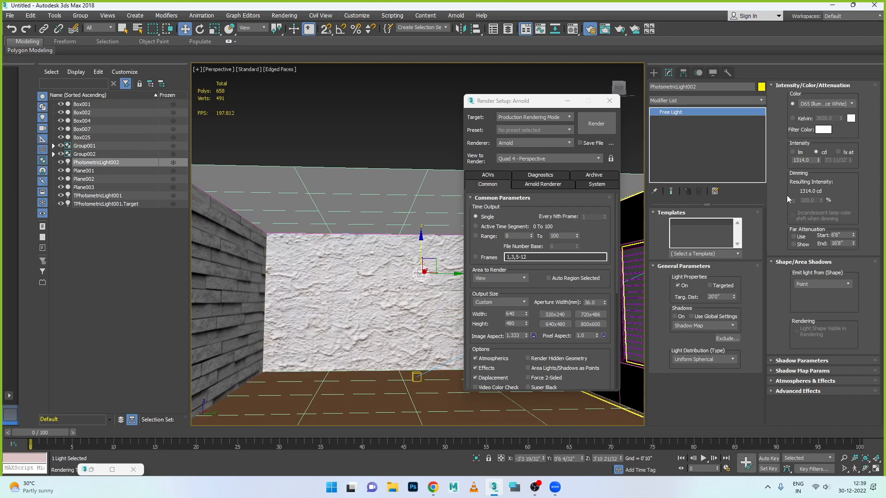
{"action": "left_click", "coordinate": [812, 162]}
{"action": "key", "text": "Return"}
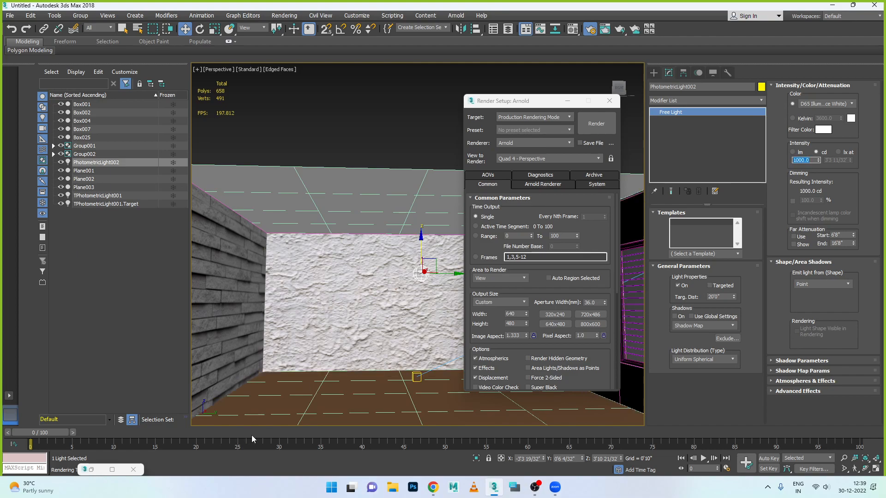
Render the frontal room view again with Arnold, inspect the lighting, and minimise the render setup.
{"action": "left_click", "coordinate": [91, 470]}
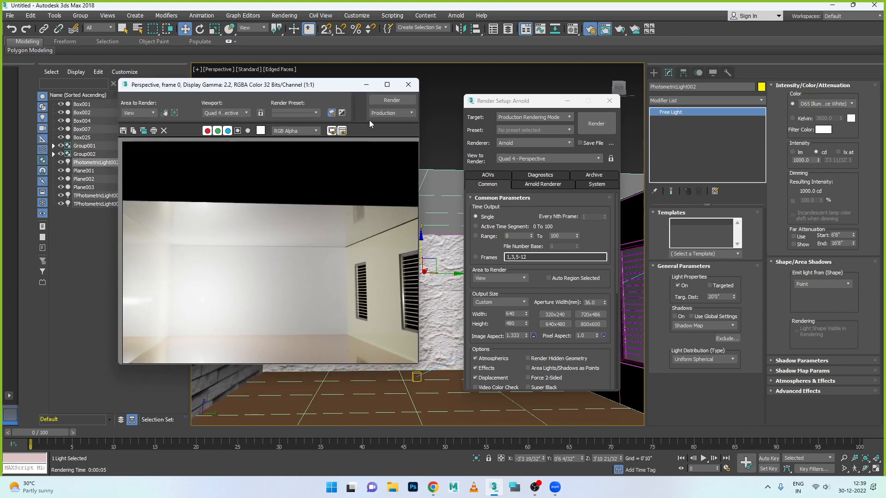
{"action": "left_click", "coordinate": [391, 100]}
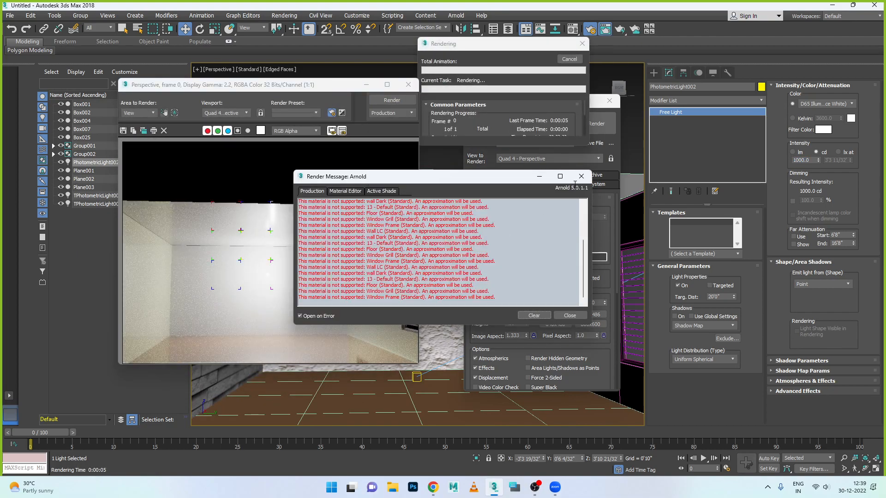
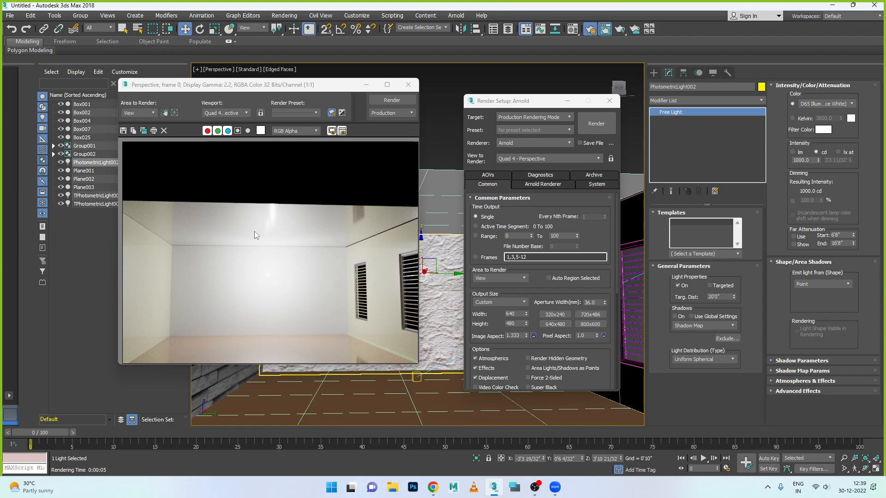
{"action": "scroll", "coordinate": [338, 308], "scroll_direction": "up", "scroll_amount": 1}
{"action": "scroll", "coordinate": [338, 305], "scroll_direction": "down", "scroll_amount": 1}
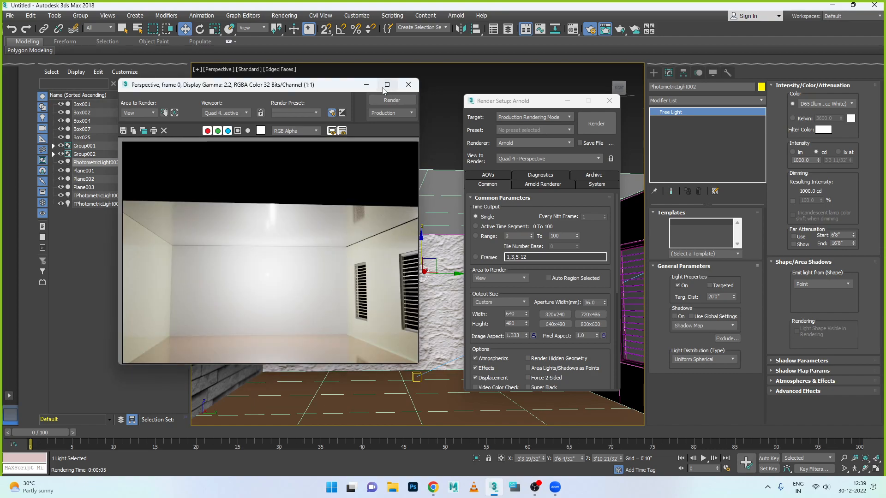
{"action": "left_click", "coordinate": [568, 102]}
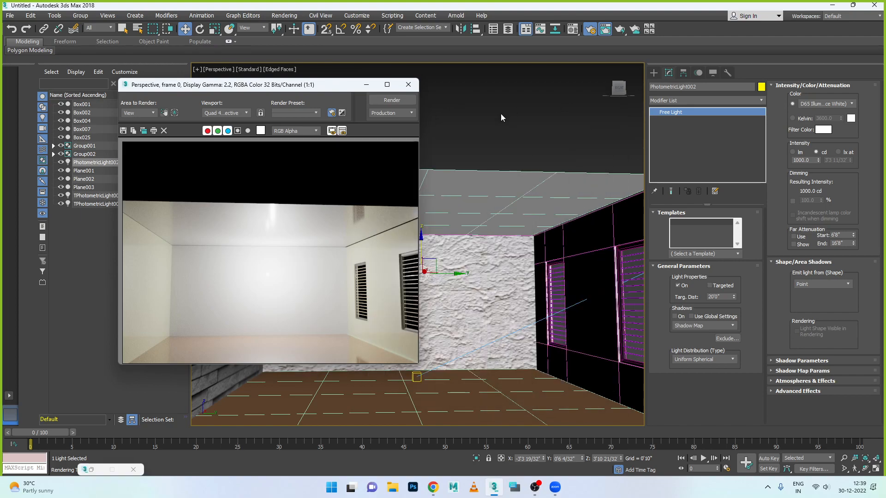
Close the minimised Arnold render setup after bringing the plaster back wall closer in the perspective view.
{"action": "middle_click_drag", "start_coordinate": [489, 298], "coordinate": [492, 279]}
{"action": "scroll", "coordinate": [496, 245], "scroll_direction": "down", "scroll_amount": 1}
{"action": "scroll", "coordinate": [492, 279], "scroll_direction": "up", "scroll_amount": 2}
{"action": "mouse_move", "coordinate": [491, 279]}
{"action": "middle_mouse_down"}
{"action": "mouse_move", "coordinate": [500, 280]}
{"action": "mouse_move", "coordinate": [487, 272]}
{"action": "middle_mouse_up"}
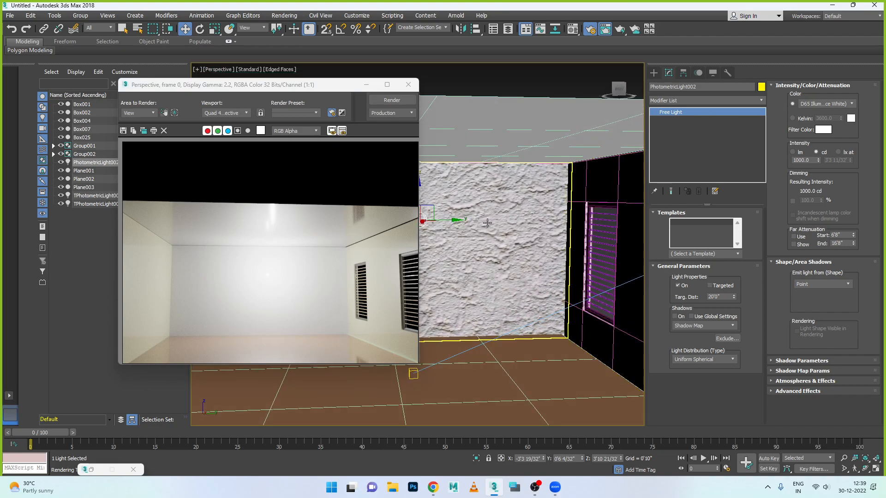
{"action": "left_click", "coordinate": [90, 469]}
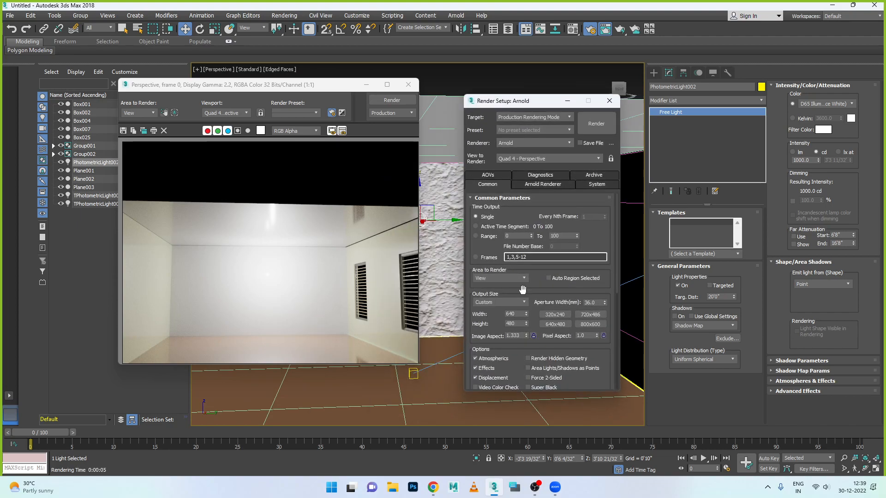
{"action": "left_click", "coordinate": [609, 100]}
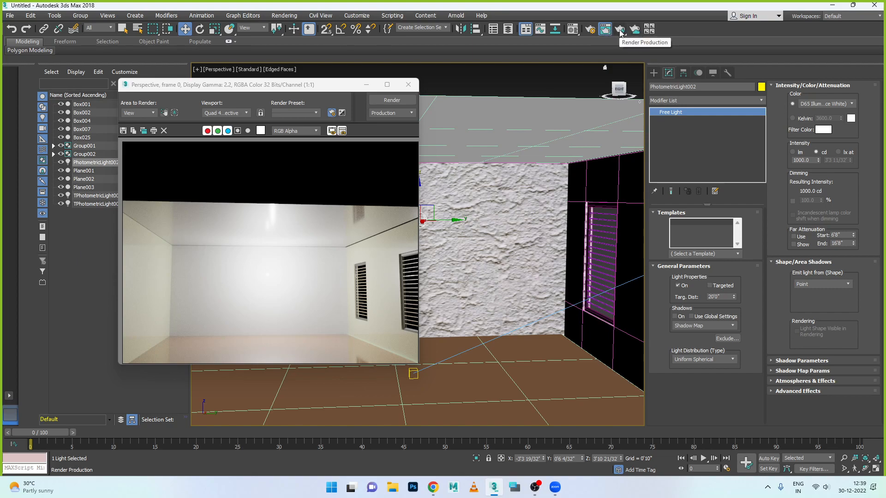
Open the material editor, dismiss the Arnold message log, and examine the wall, window and default material samples.
{"action": "left_click", "coordinate": [572, 29]}
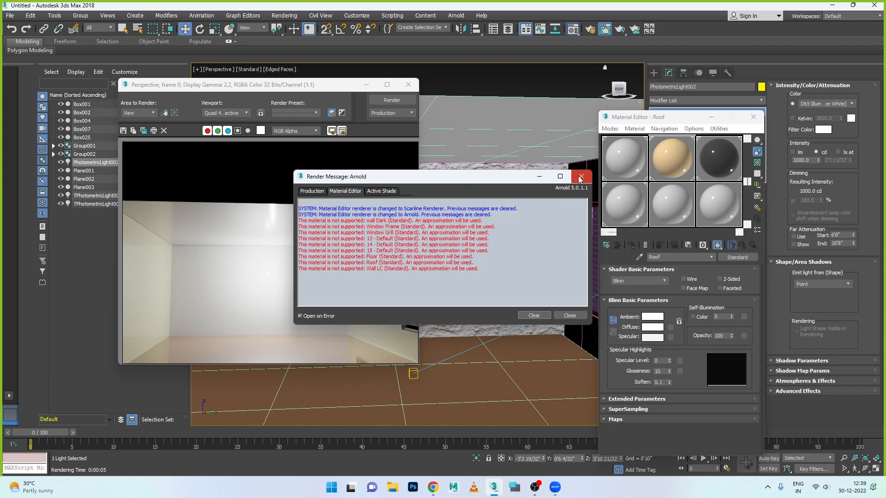
{"action": "left_click", "coordinate": [572, 175]}
{"action": "left_click", "coordinate": [676, 157]}
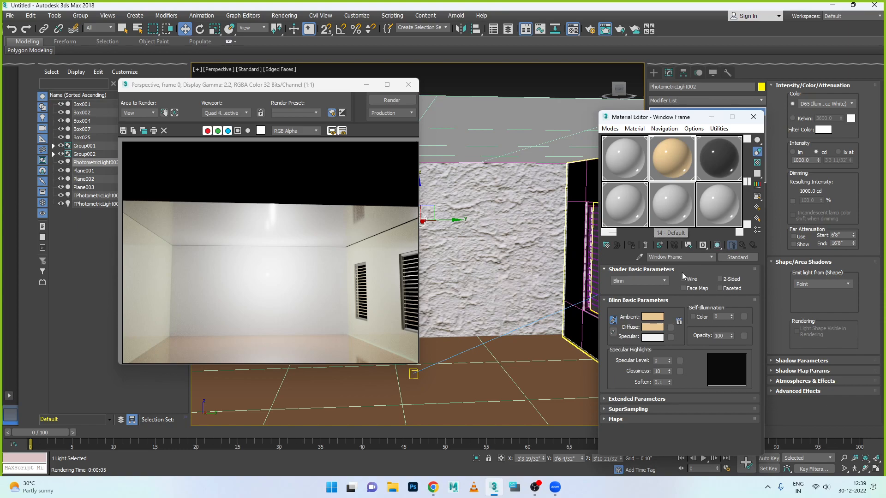
{"action": "left_click", "coordinate": [627, 158]}
{"action": "left_click", "coordinate": [723, 166]}
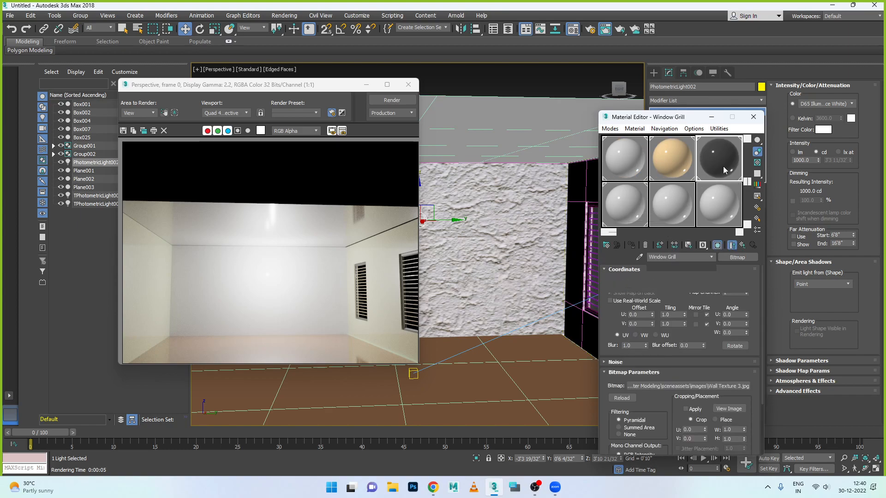
{"action": "left_click", "coordinate": [687, 200]}
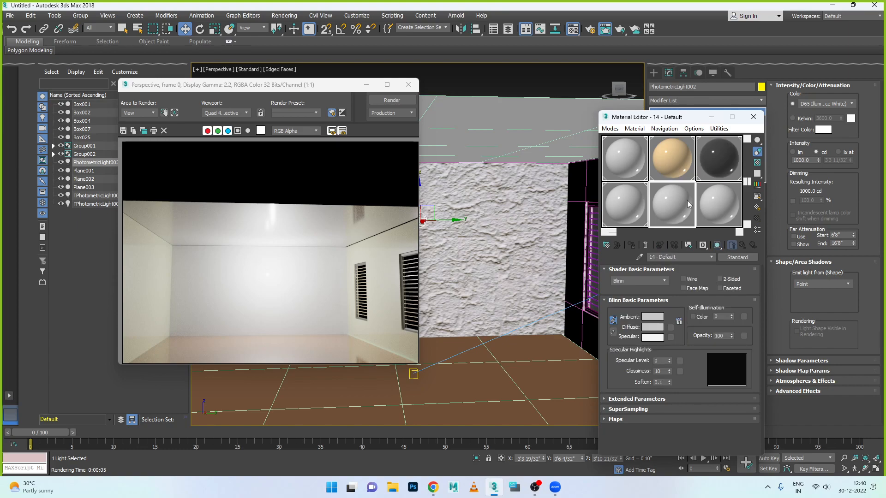
{"action": "left_click", "coordinate": [635, 213]}
{"action": "left_click", "coordinate": [627, 167]}
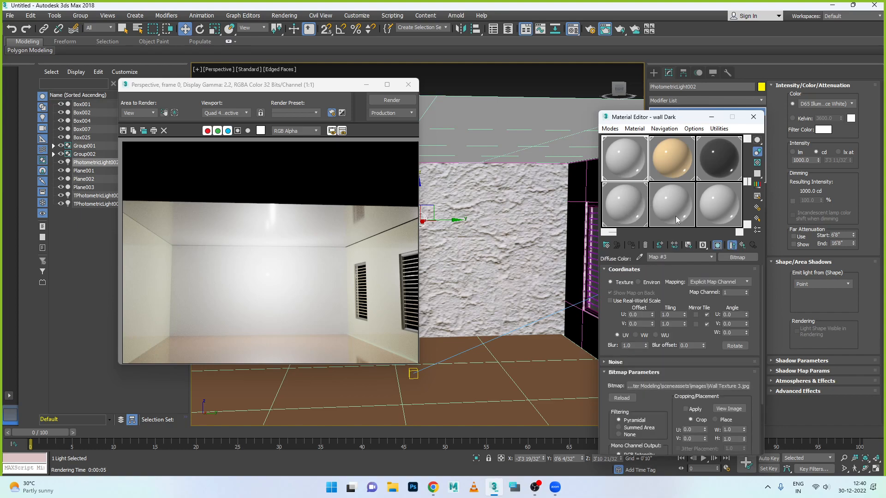
Check which bitmap file the wall Dark material uses and compare that material with the 13 and 14 - Default samples.
{"action": "left_click", "coordinate": [723, 387]}
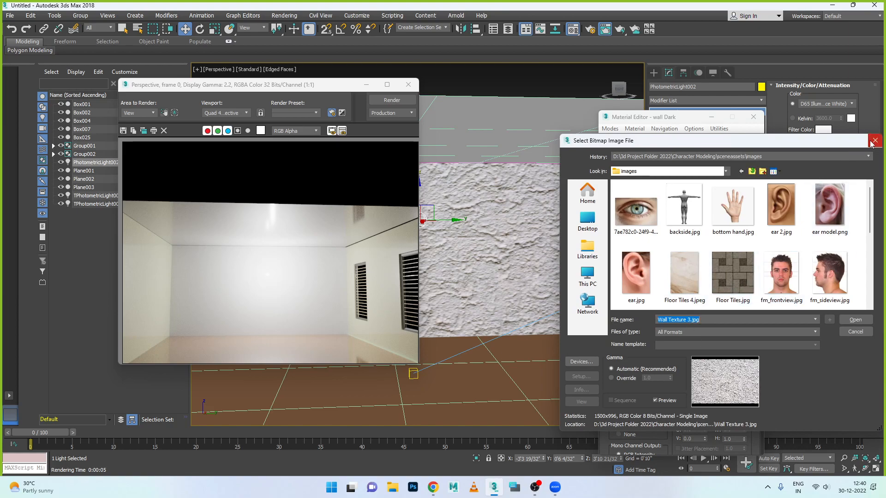
{"action": "left_click", "coordinate": [874, 140]}
{"action": "left_click", "coordinate": [680, 201]}
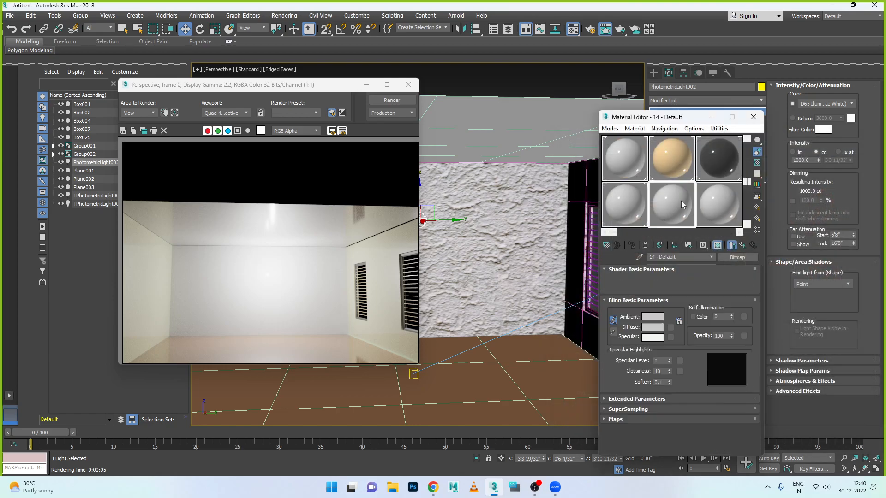
{"action": "left_click", "coordinate": [639, 200]}
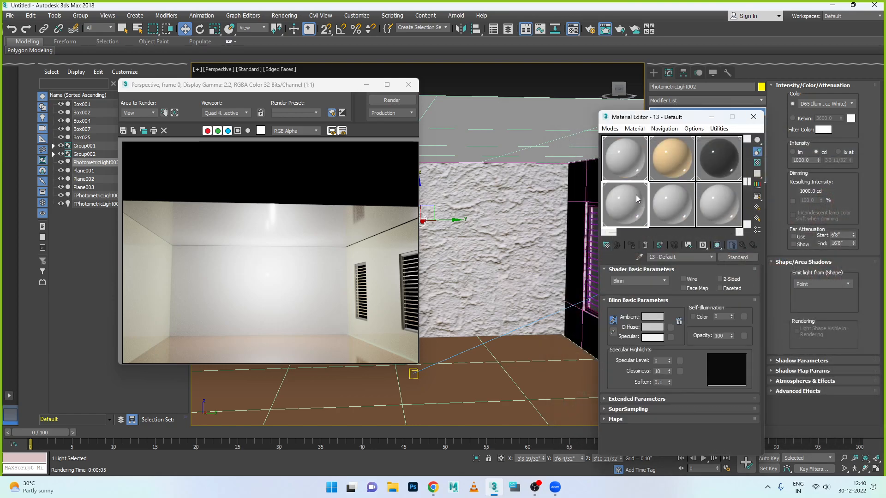
{"action": "left_click", "coordinate": [626, 170]}
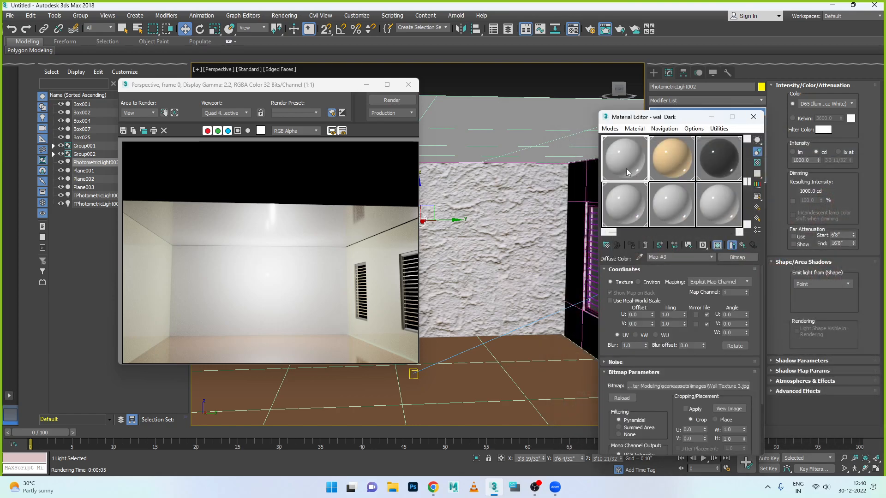
{"action": "left_click", "coordinate": [723, 387]}
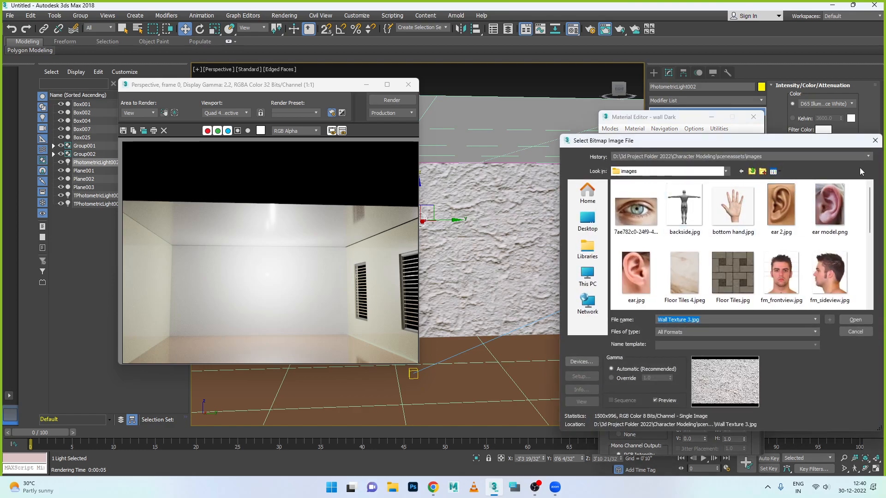
{"action": "left_click", "coordinate": [874, 141]}
Review the Window Grill, Window Frame, wall Dark and default materials, including the map choices for the Window Frame's diffuse colour.
{"action": "left_click", "coordinate": [715, 167]}
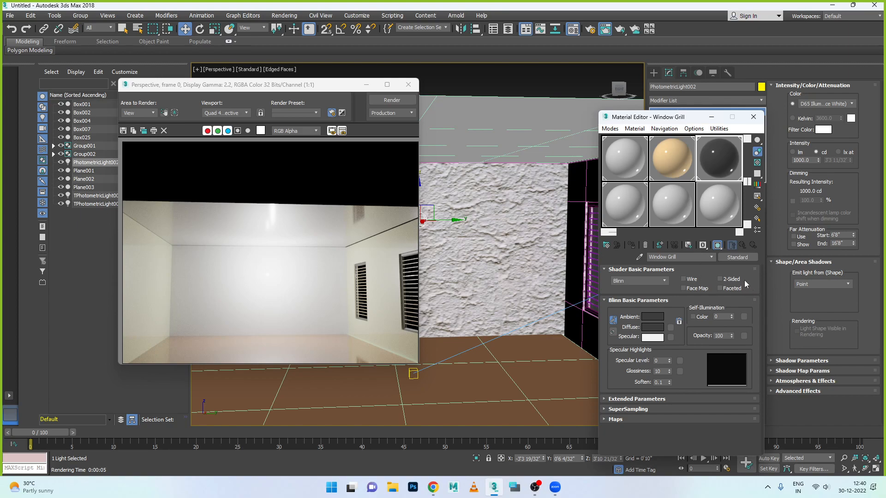
{"action": "left_click", "coordinate": [707, 198]}
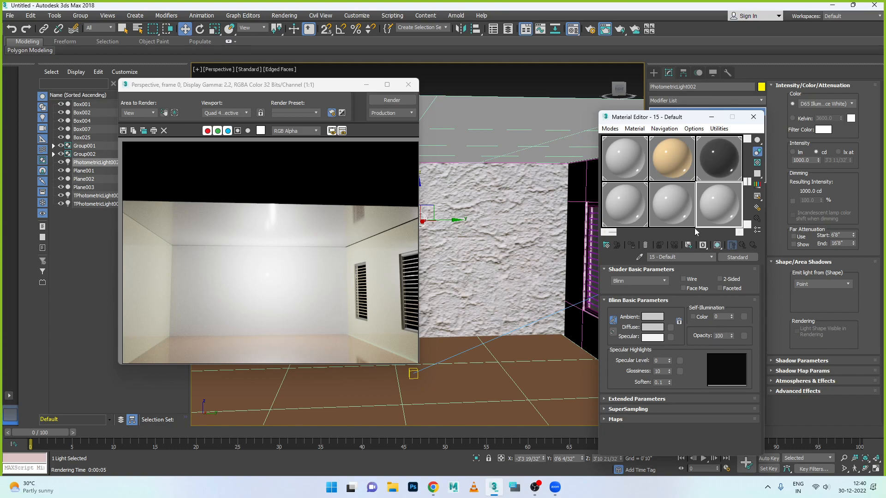
{"action": "left_click", "coordinate": [626, 203]}
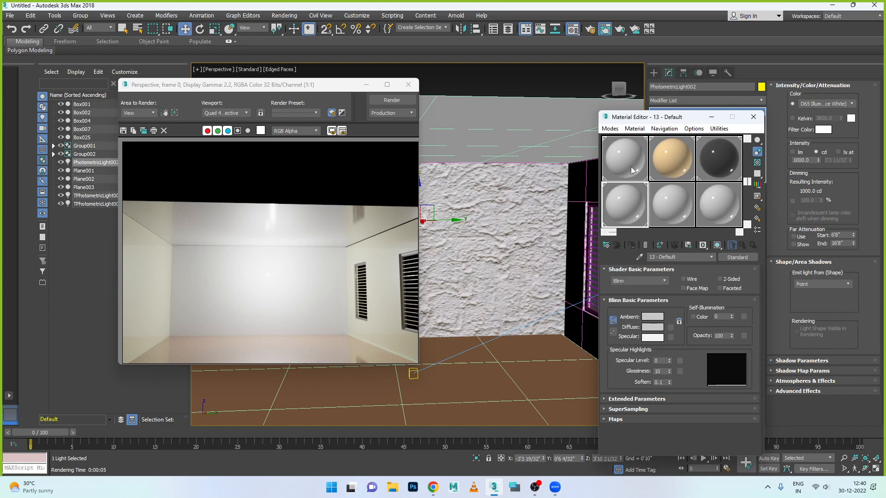
{"action": "left_click", "coordinate": [630, 161]}
{"action": "left_click", "coordinate": [668, 159]}
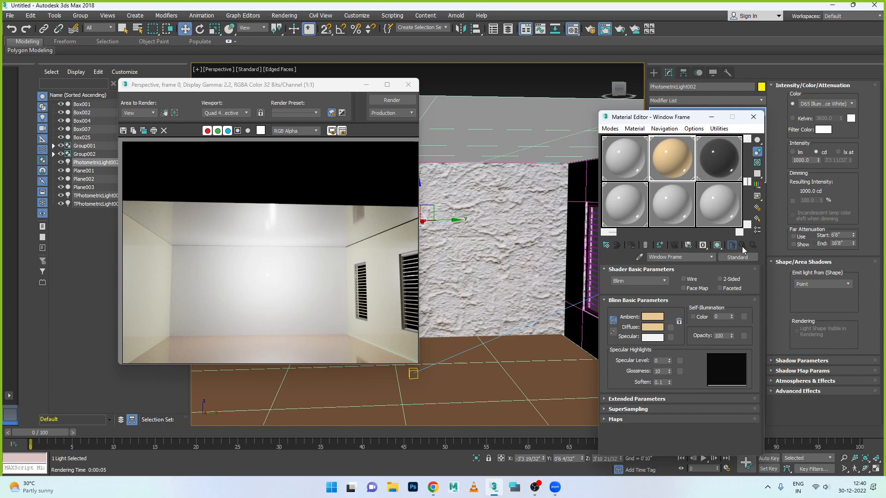
{"action": "left_click", "coordinate": [670, 327]}
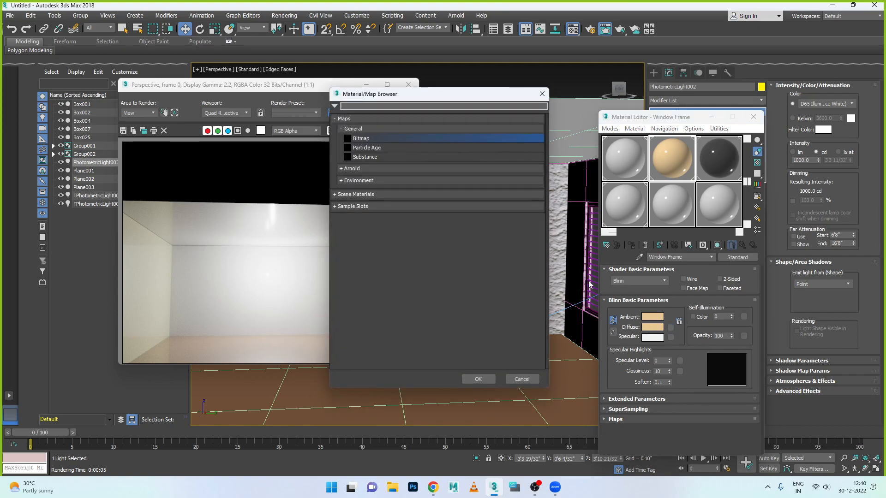
{"action": "left_click", "coordinate": [518, 378]}
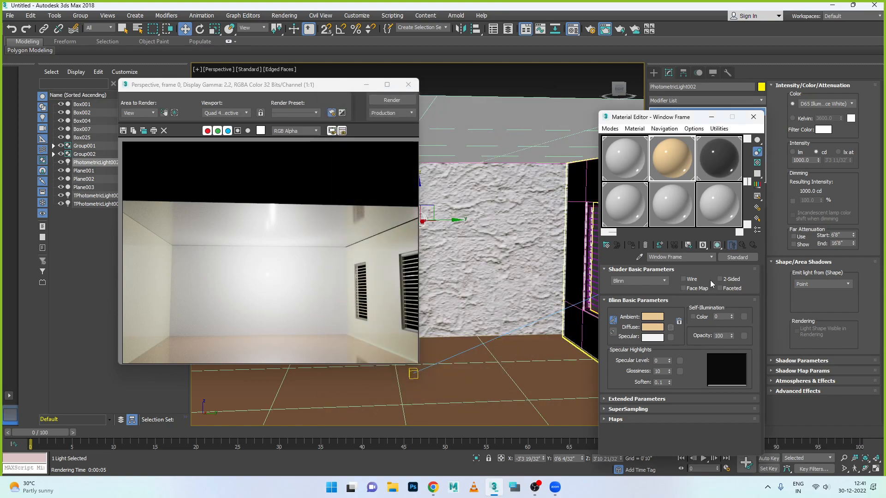
{"action": "left_click", "coordinate": [625, 157]}
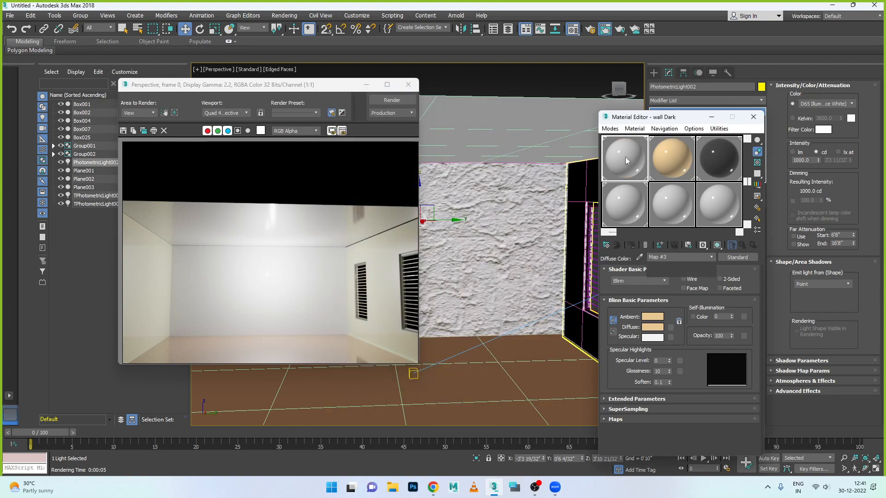
{"action": "left_click", "coordinate": [618, 198]}
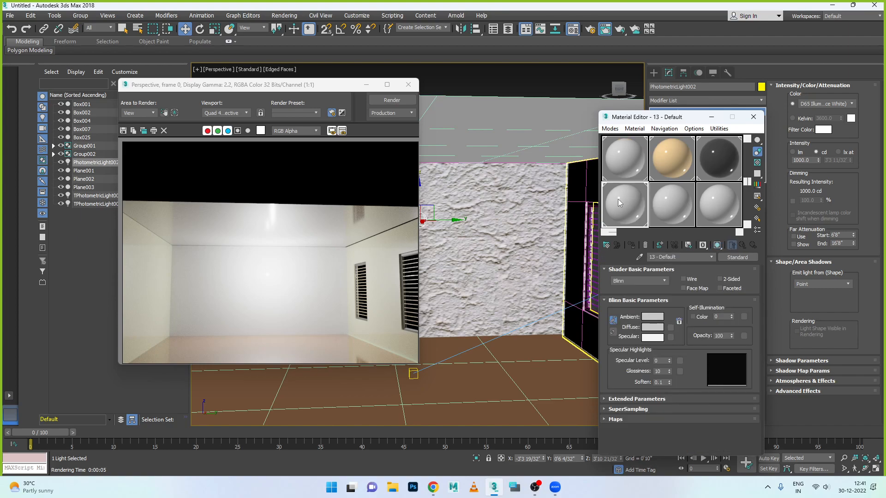
{"action": "left_click", "coordinate": [662, 168]}
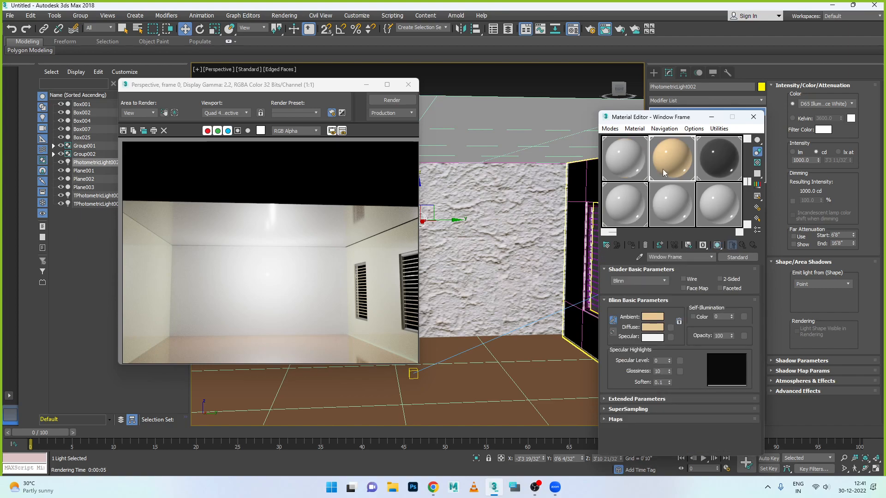
{"action": "left_click", "coordinate": [725, 164]}
{"action": "left_click", "coordinate": [711, 206]}
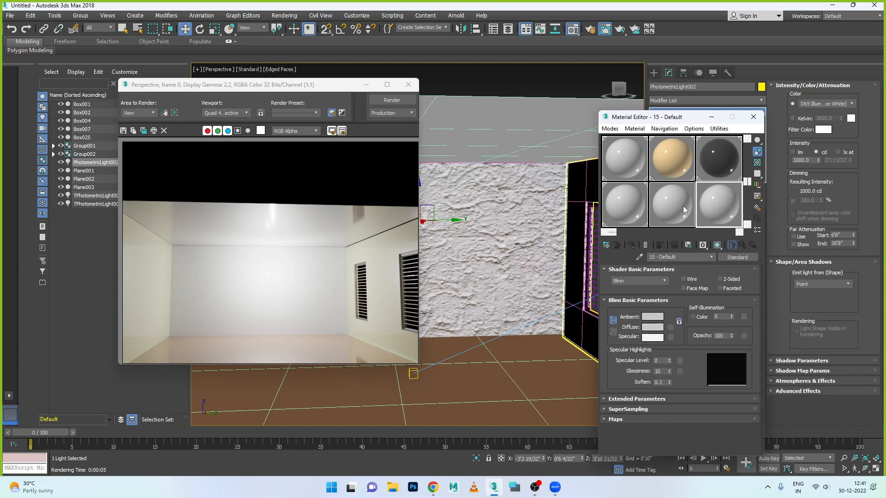
Rename the wall Dark material's diffuse map to Darkwall and the 13 - Default material to Side Walls.
{"action": "left_click", "coordinate": [627, 176]}
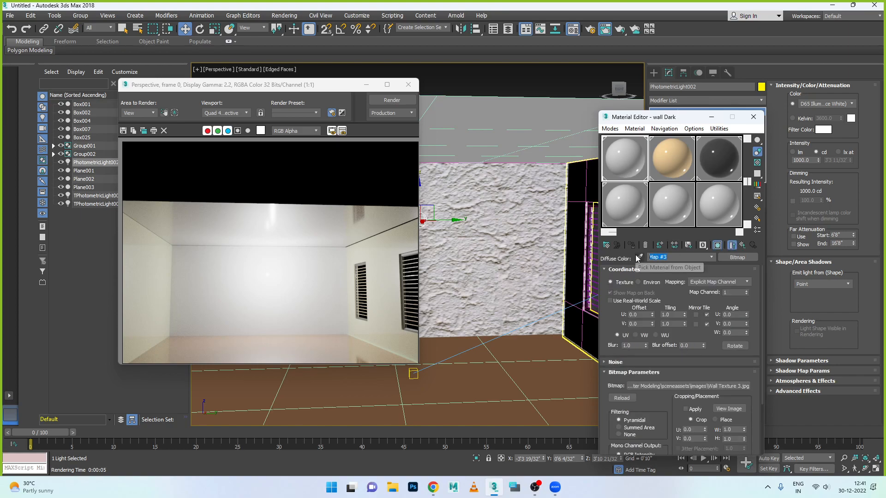
{"action": "type", "text": "Darkwall"}
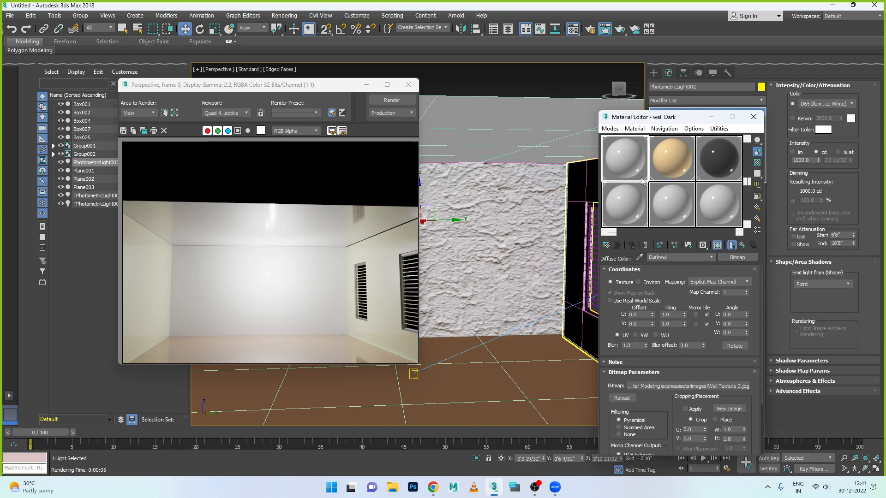
{"action": "left_click", "coordinate": [668, 163]}
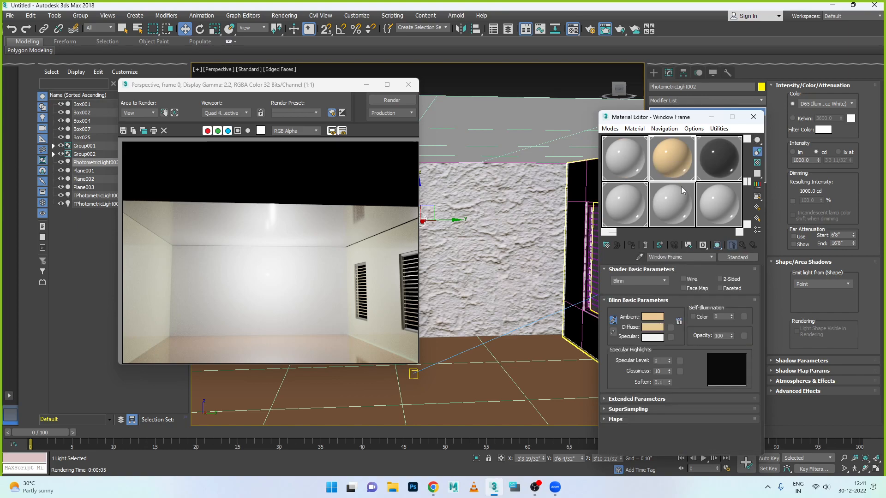
{"action": "left_click", "coordinate": [635, 209]}
{"action": "left_click", "coordinate": [636, 257]}
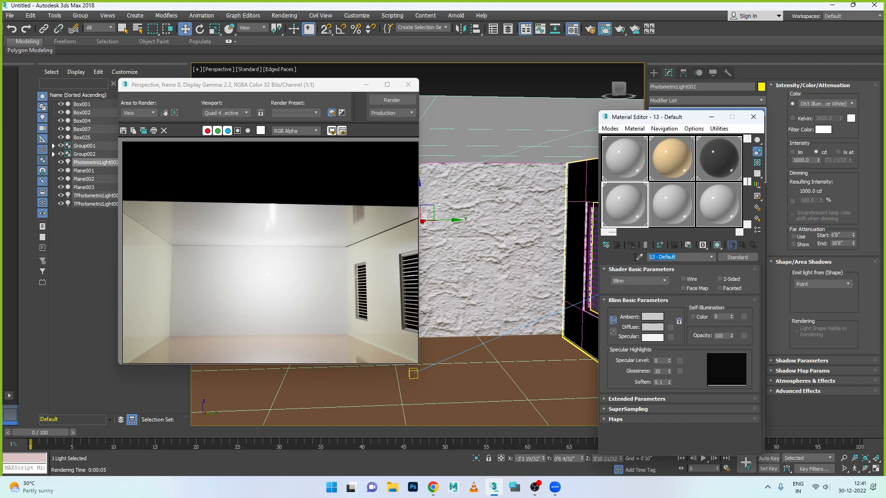
{"action": "type", "text": "W"}
{"action": "type", "text": "Side "}
{"action": "type", "text": "Salls"}
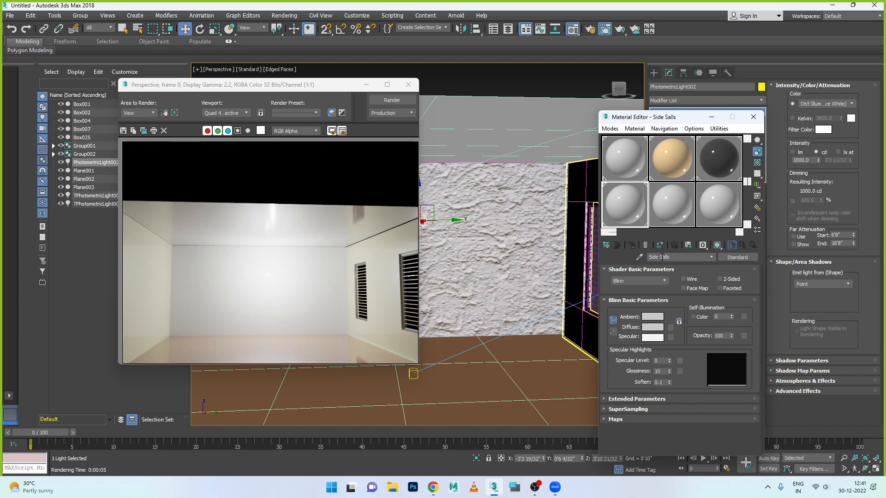
{"action": "type", "text": "W"}
Load wall Texture.jpg as the bitmap for the Side Walls material's diffuse colour and preview it in the viewport.
{"action": "left_click", "coordinate": [670, 327]}
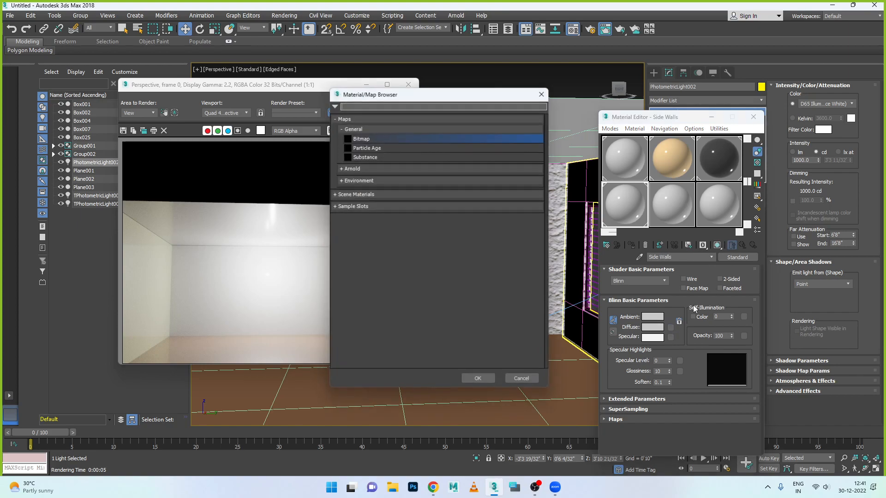
{"action": "double_click", "coordinate": [361, 139]}
{"action": "scroll", "coordinate": [179, 155], "scroll_direction": "down", "scroll_amount": 3}
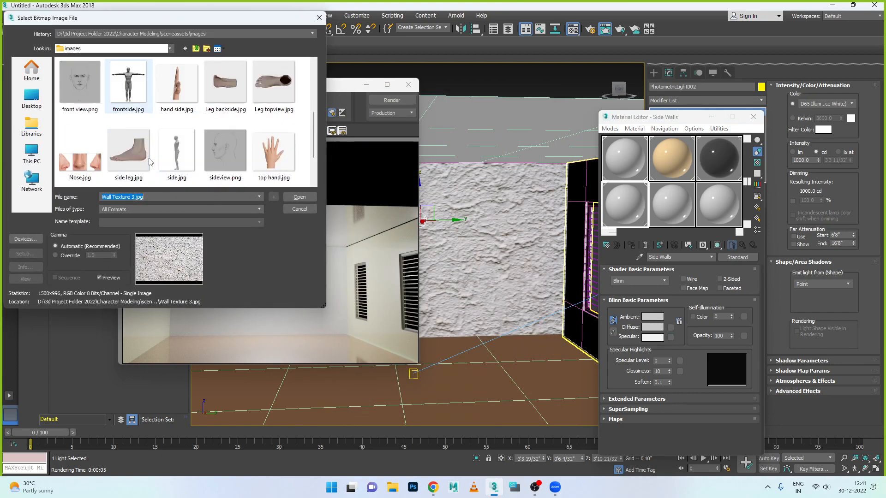
{"action": "left_click", "coordinate": [91, 163]}
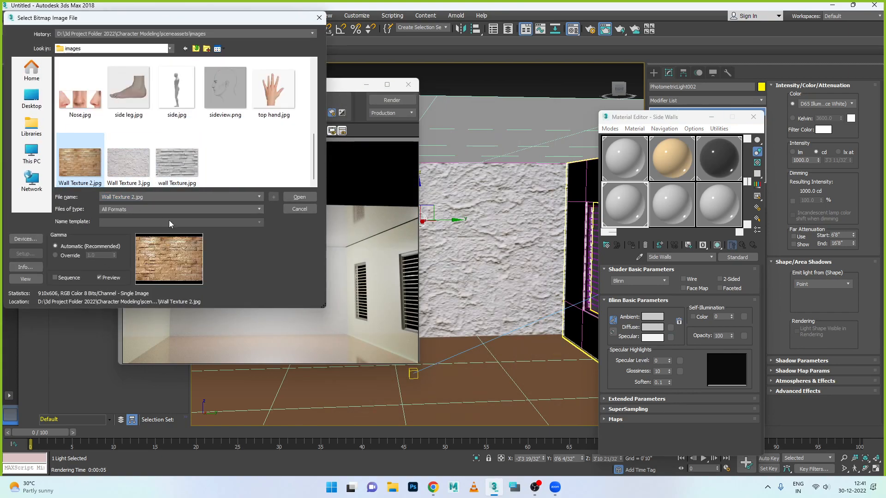
{"action": "left_click", "coordinate": [197, 180]}
{"action": "left_click", "coordinate": [295, 197]}
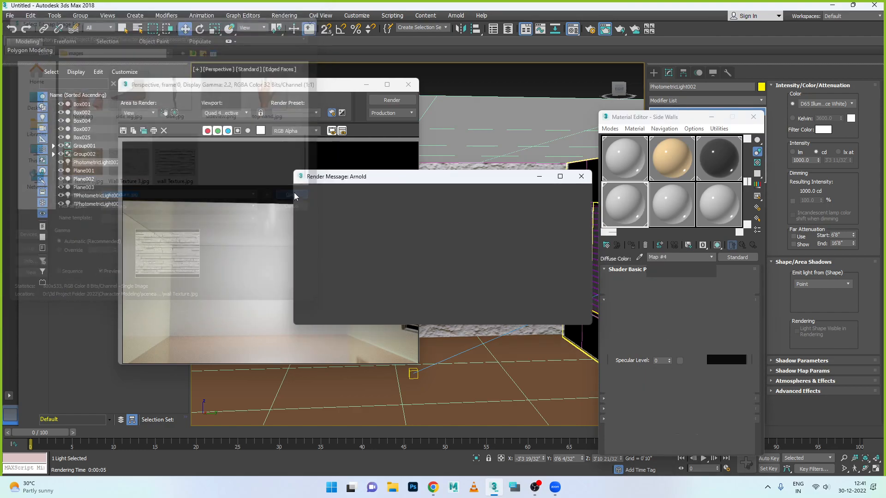
{"action": "left_click", "coordinate": [581, 176]}
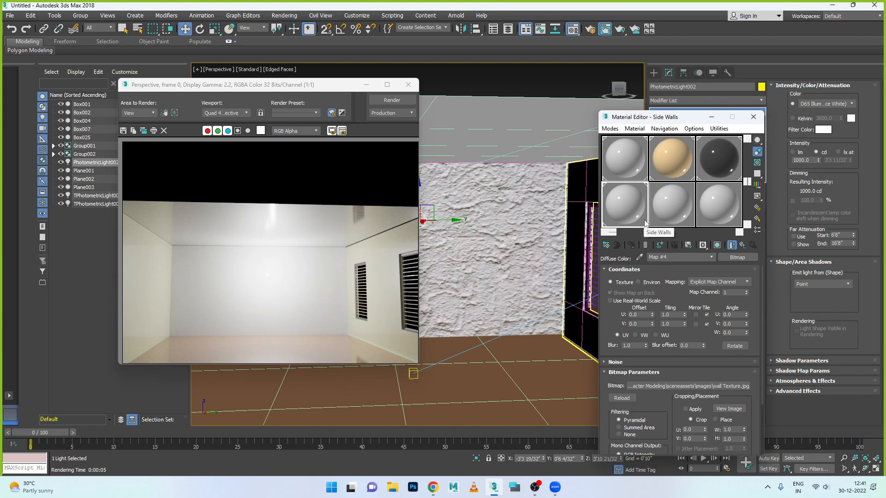
{"action": "left_click", "coordinate": [716, 246]}
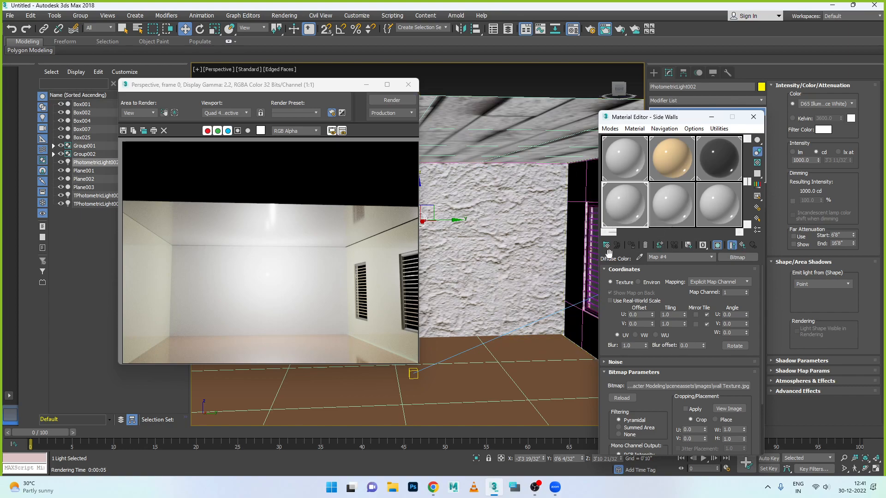
{"action": "left_click", "coordinate": [687, 244]}
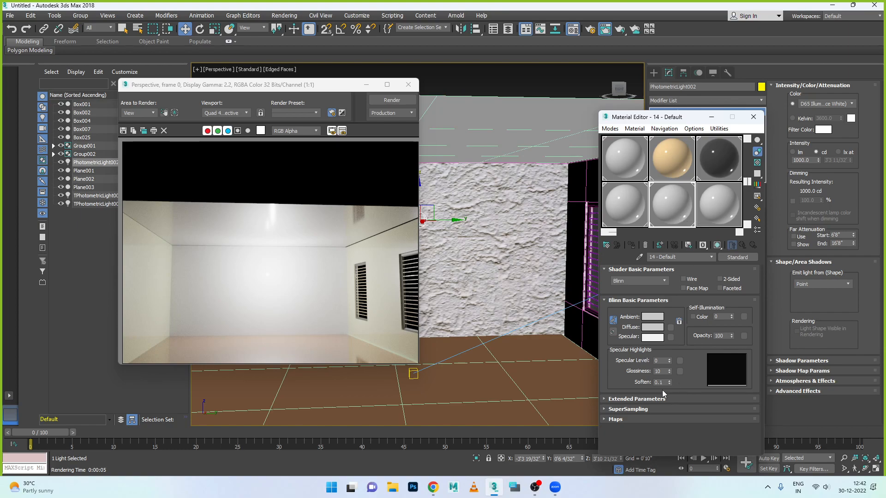
Set the 14 - Default material's glossiness to 0 and load Wall Texture 2.jpg as the Side Walls material's diffuse bitmap.
{"action": "right_click", "coordinate": [669, 372]}
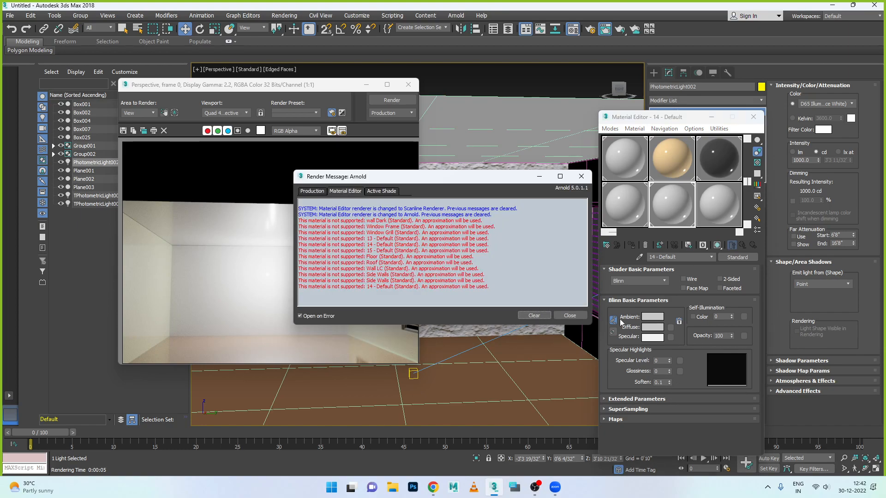
{"action": "left_click", "coordinate": [581, 176]}
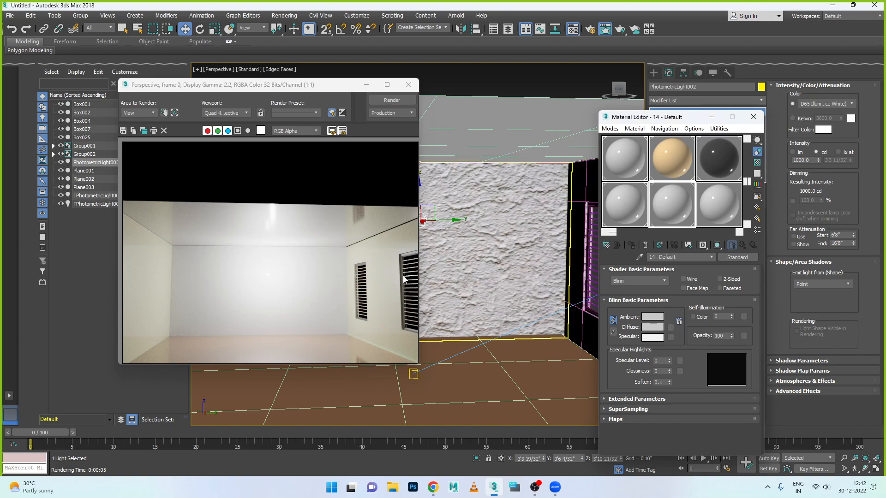
{"action": "left_click", "coordinate": [627, 214]}
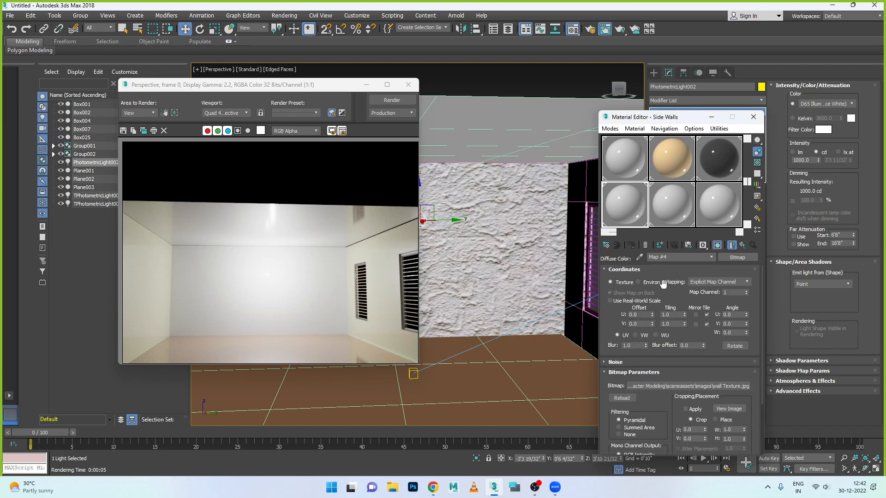
{"action": "left_click", "coordinate": [728, 388]}
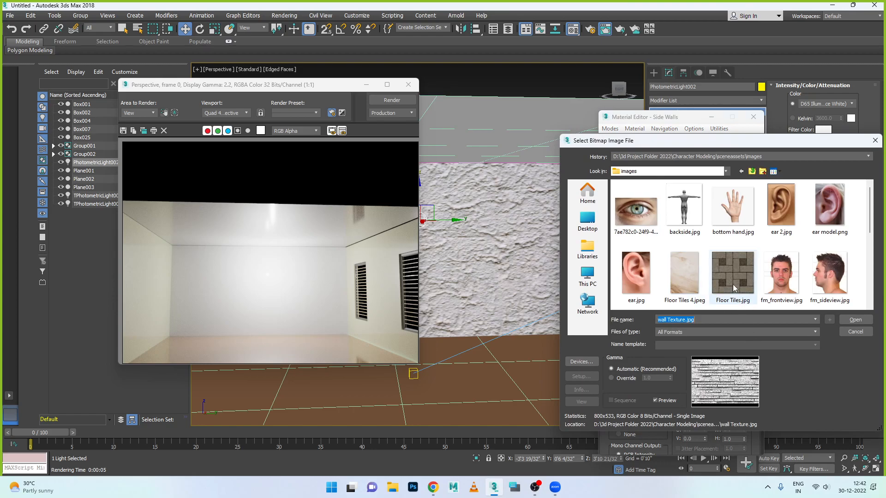
{"action": "scroll", "coordinate": [733, 285], "scroll_direction": "down", "scroll_amount": 6}
{"action": "left_click", "coordinate": [625, 286]}
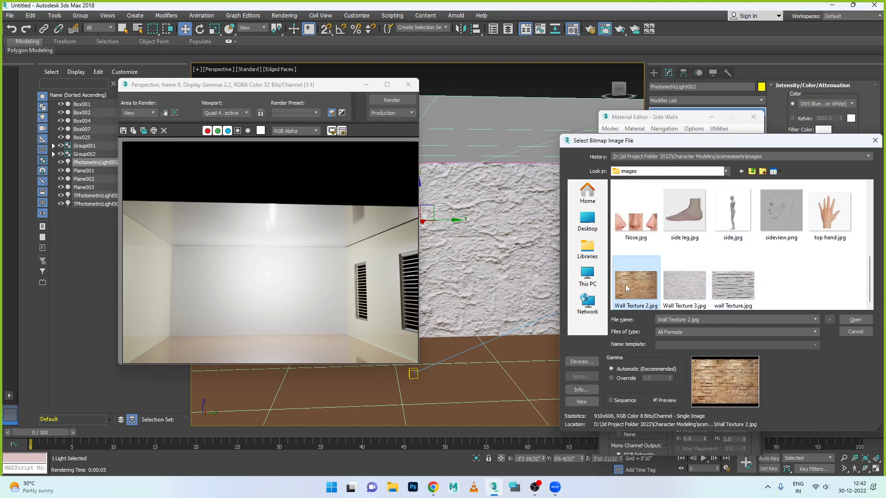
{"action": "left_click", "coordinate": [854, 319]}
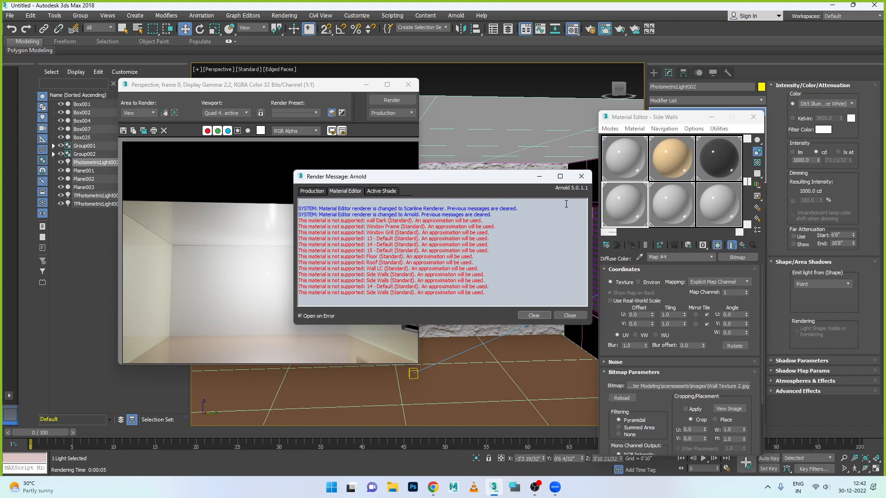
{"action": "left_click", "coordinate": [581, 176]}
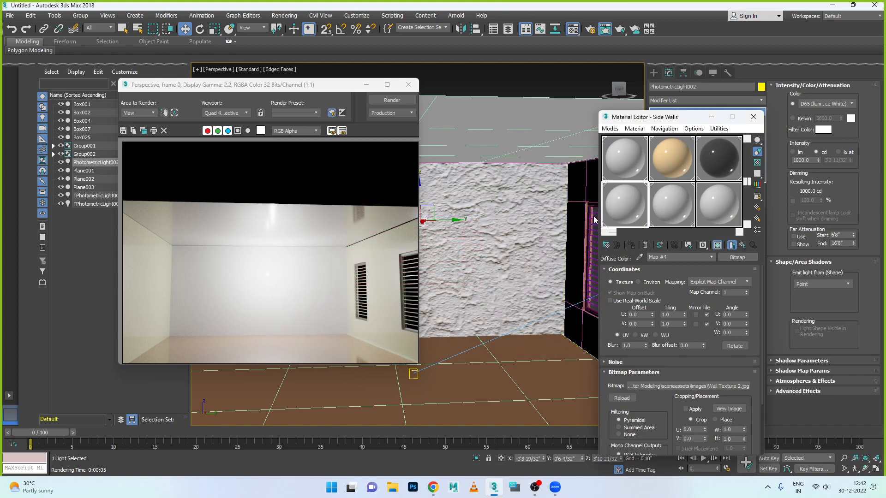
Select the wall that holds the windows and render the Perspective view with Arnold.
{"action": "left_click", "coordinate": [729, 245]}
{"action": "left_click", "coordinate": [565, 235]}
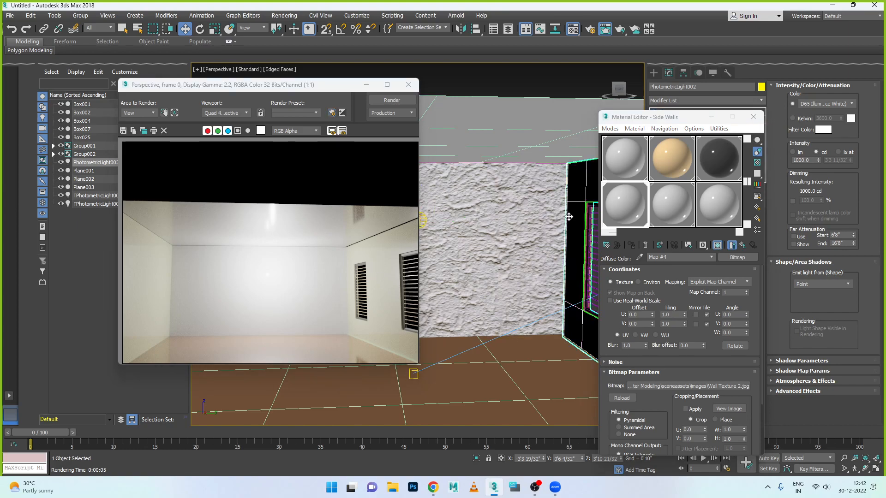
{"action": "left_click", "coordinate": [388, 101]}
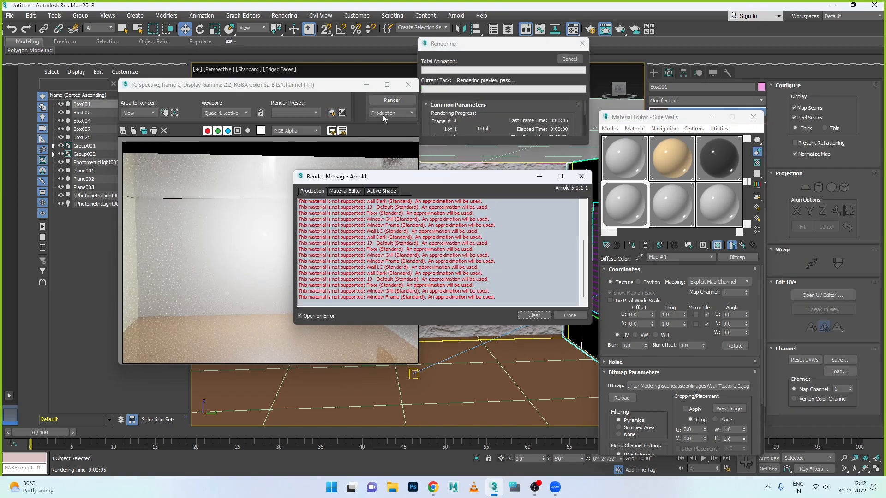
{"action": "left_click", "coordinate": [582, 177]}
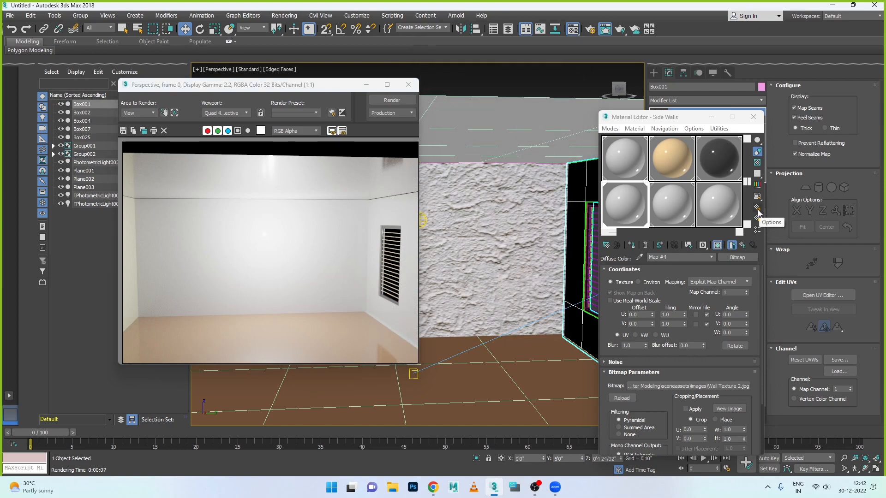
Check the Floor material's diffuse map and set the Roof material's glossiness to 0.
{"action": "left_click_drag", "start_coordinate": [747, 183], "coordinate": [748, 152]}
{"action": "left_click", "coordinate": [630, 167]}
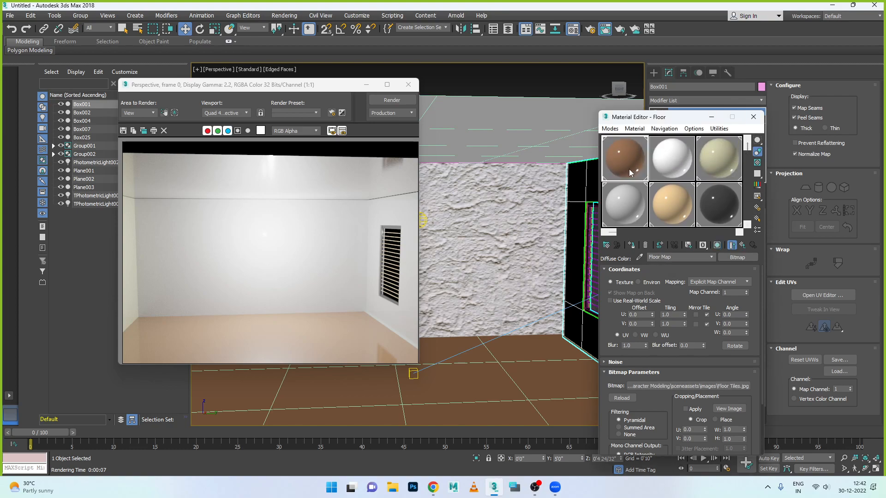
{"action": "left_click", "coordinate": [676, 168]}
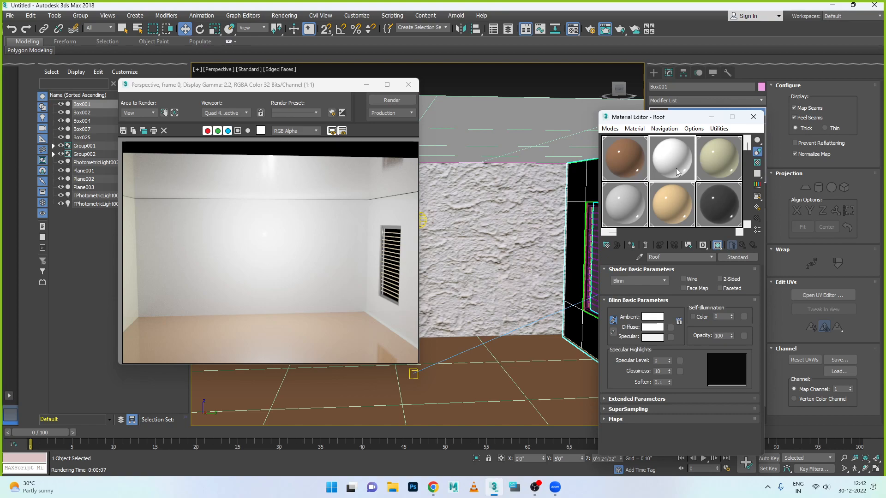
{"action": "left_click_drag", "start_coordinate": [669, 373], "coordinate": [672, 409]}
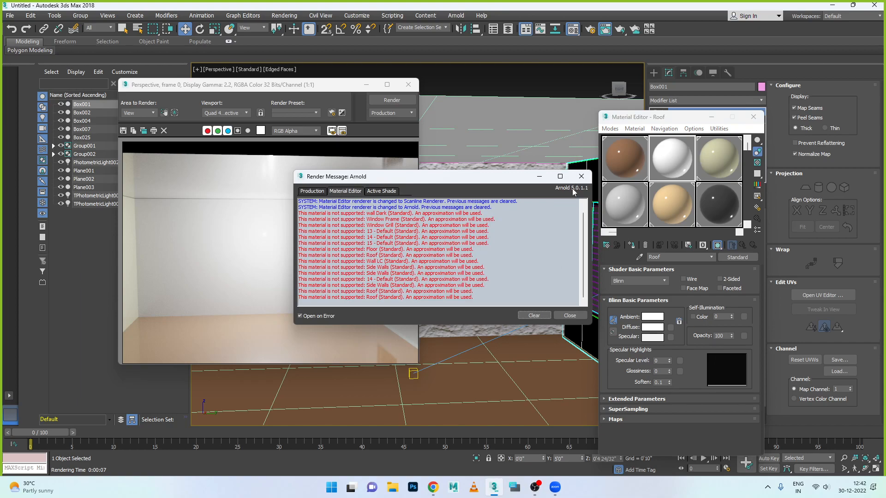
{"action": "left_click", "coordinate": [582, 176]}
Replace the Wall LC material's diffuse bitmap with Wall Texture 2.jpg.
{"action": "left_click", "coordinate": [709, 166]}
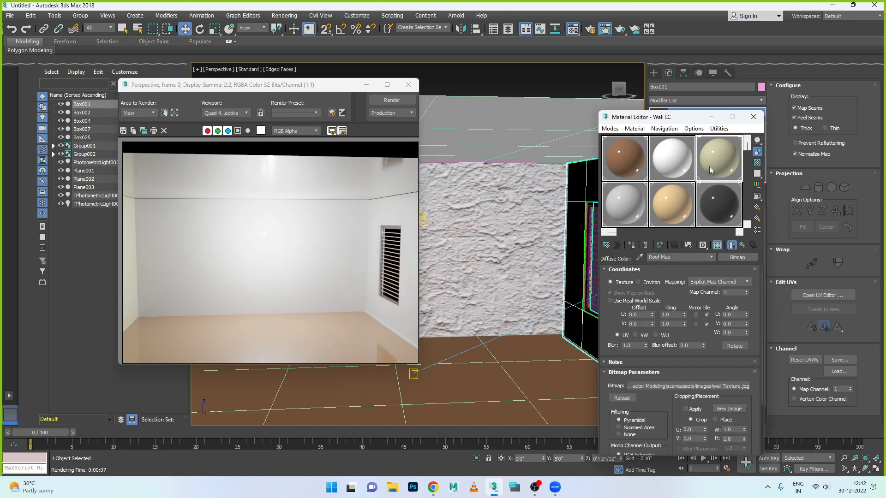
{"action": "left_click", "coordinate": [691, 385]}
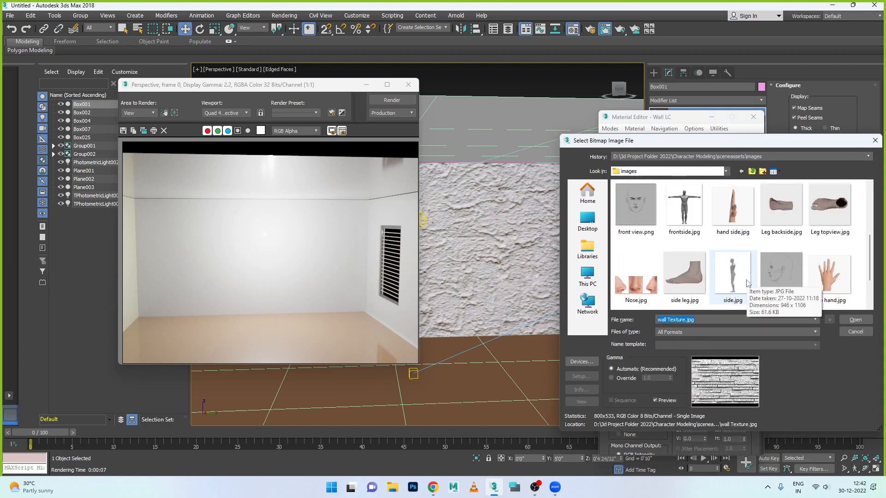
{"action": "scroll", "coordinate": [738, 291], "scroll_direction": "down", "scroll_amount": 2}
{"action": "left_click", "coordinate": [645, 293]}
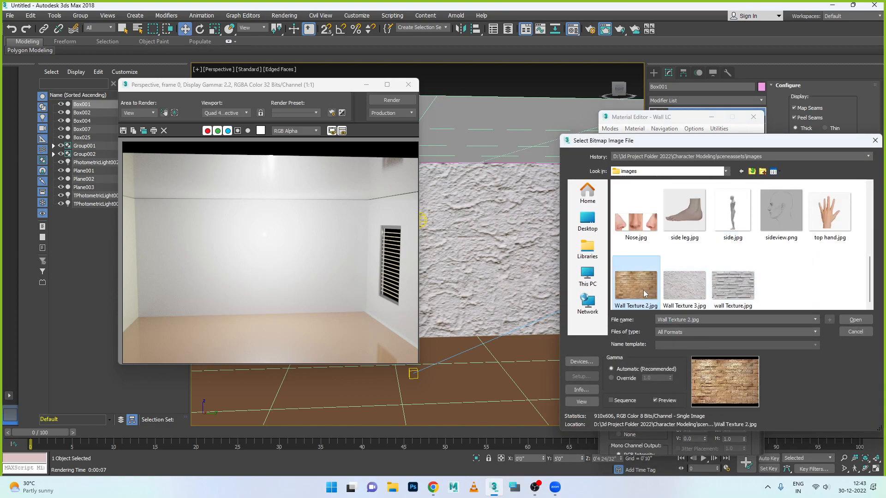
{"action": "left_click", "coordinate": [854, 320]}
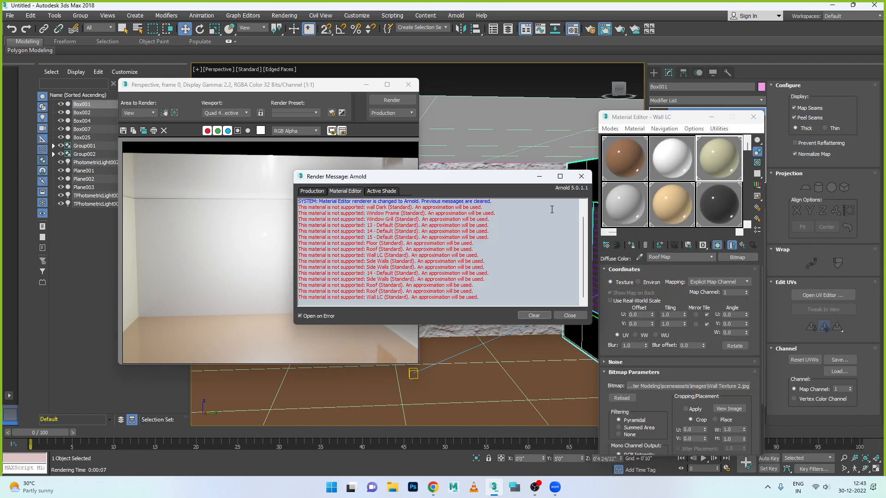
{"action": "left_click", "coordinate": [581, 176]}
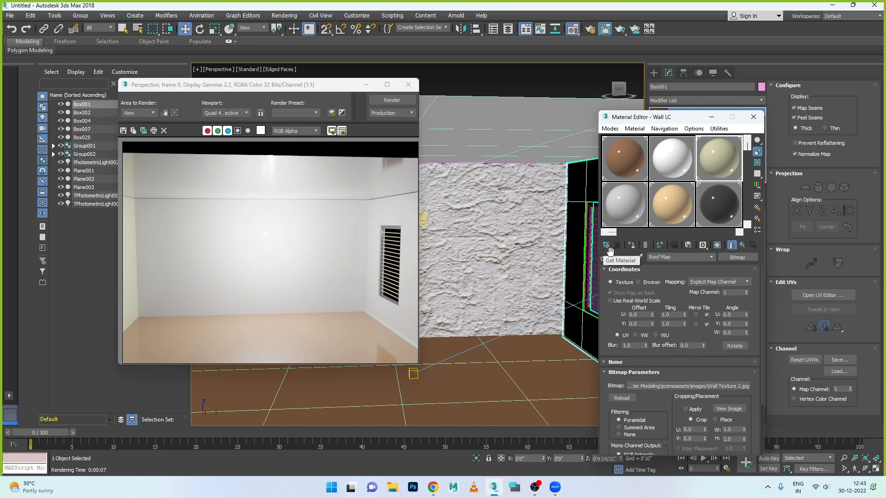
Assign the Wall LC material to the selected window wall and show its brick map in the viewport.
{"action": "left_click", "coordinate": [571, 228]}
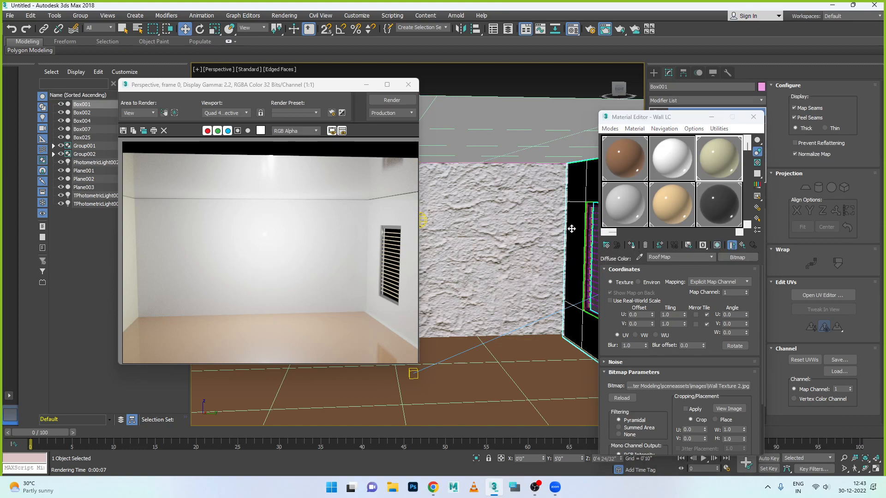
{"action": "left_click", "coordinate": [631, 246]}
{"action": "left_click", "coordinate": [718, 245]}
{"action": "scroll", "coordinate": [456, 256], "scroll_direction": "down", "scroll_amount": 4}
{"action": "middle_click_drag", "start_coordinate": [471, 303], "coordinate": [456, 295], "text": "alt"}
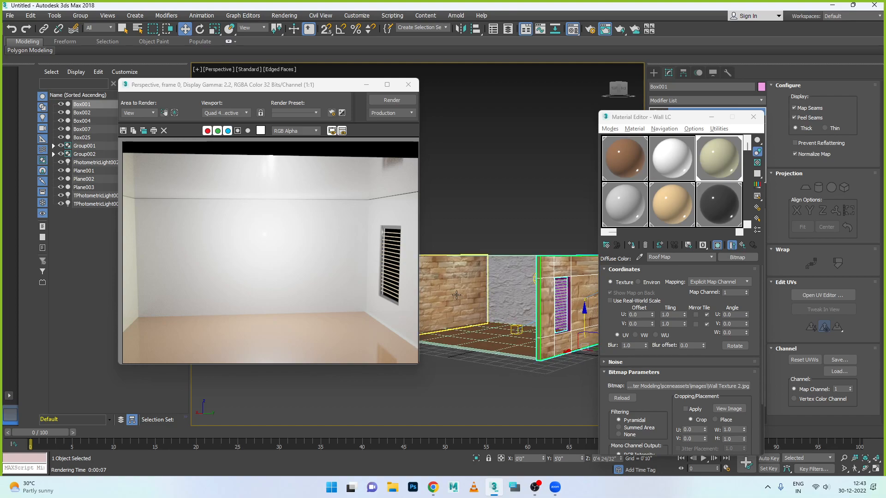
Select the brick side wall opposite the windows and render a close-up of its corner with the rough plaster wall.
{"action": "left_click", "coordinate": [456, 294]}
{"action": "scroll", "coordinate": [351, 357], "scroll_direction": "up", "scroll_amount": 3}
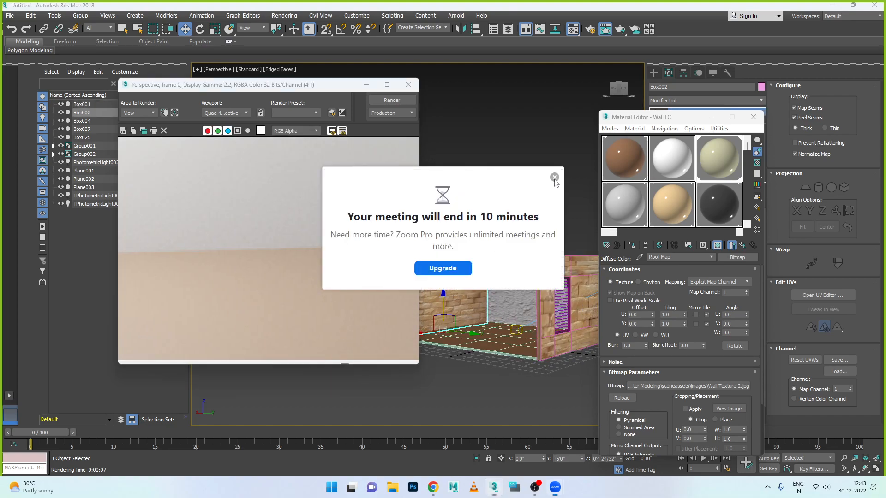
{"action": "left_click", "coordinate": [554, 177]}
{"action": "middle_click_drag", "start_coordinate": [460, 397], "coordinate": [487, 323], "text": "alt"}
{"action": "scroll", "coordinate": [487, 323], "scroll_direction": "up", "scroll_amount": 8}
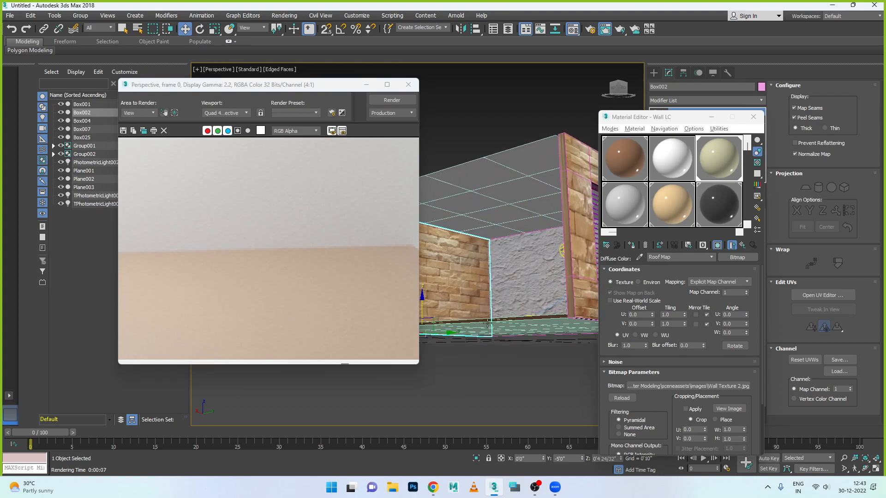
{"action": "scroll", "coordinate": [486, 322], "scroll_direction": "up", "scroll_amount": 5}
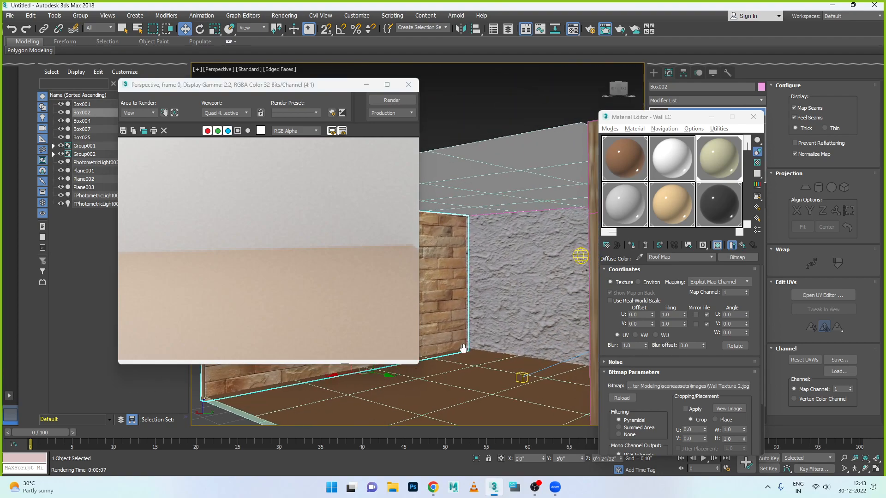
{"action": "middle_click_drag", "start_coordinate": [485, 220], "coordinate": [478, 272]}
{"action": "left_click", "coordinate": [379, 104]}
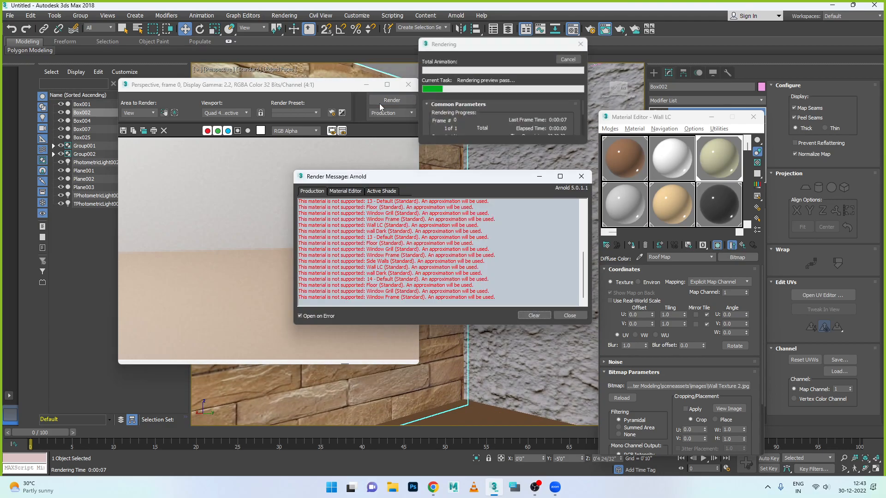
{"action": "left_click", "coordinate": [581, 176]}
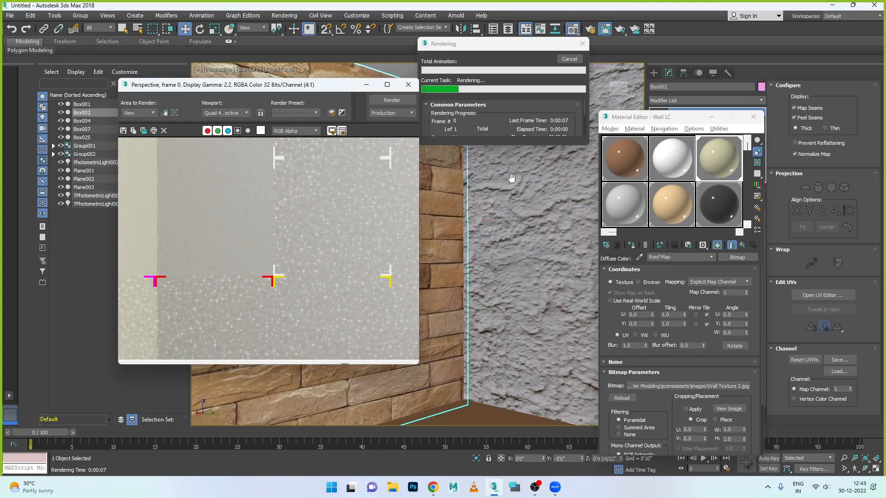
{"action": "left_click", "coordinate": [581, 45]}
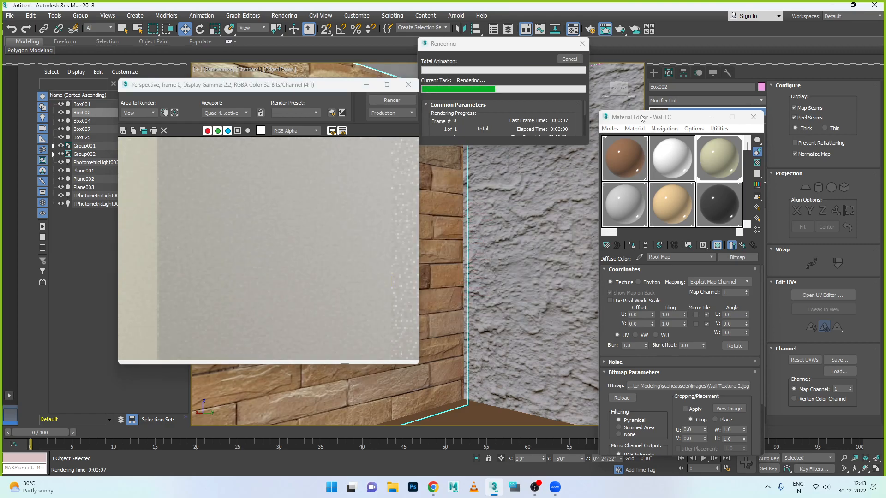
Close the material editor and delete the target photometric light standing outside the room.
{"action": "left_click", "coordinate": [754, 118]}
{"action": "scroll", "coordinate": [591, 287], "scroll_direction": "down", "scroll_amount": 10}
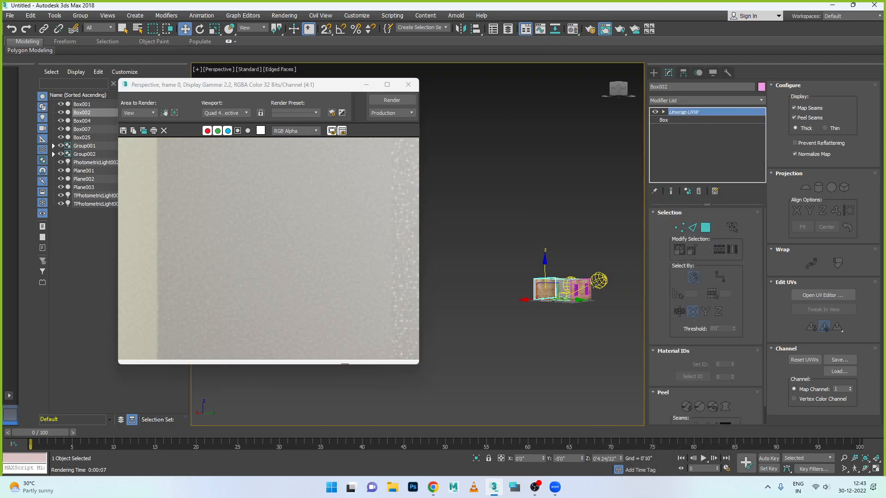
{"action": "scroll", "coordinate": [591, 287], "scroll_direction": "up", "scroll_amount": 5}
{"action": "left_click", "coordinate": [594, 282]}
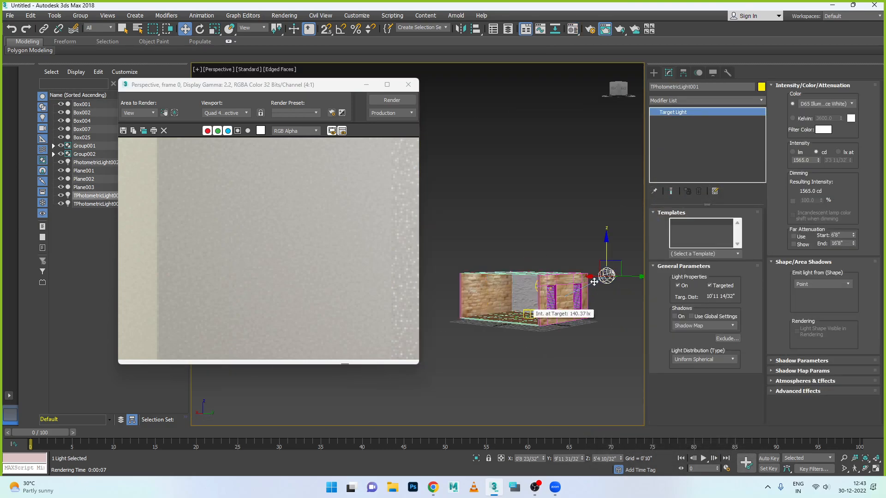
{"action": "key", "text": "Delete"}
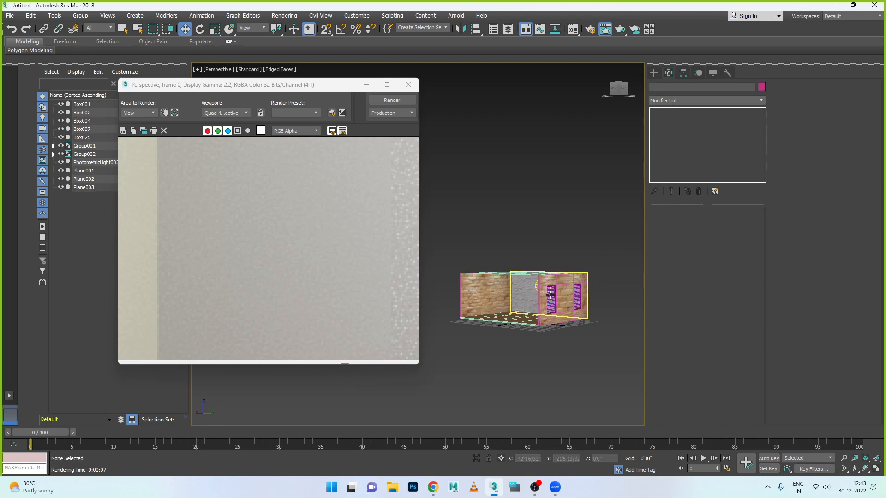
Render the interior corner between the plaster wall and the brick window wall, and inspect the rendered frame.
{"action": "scroll", "coordinate": [550, 294], "scroll_direction": "up", "scroll_amount": 10}
{"action": "scroll", "coordinate": [502, 324], "scroll_direction": "up", "scroll_amount": 10}
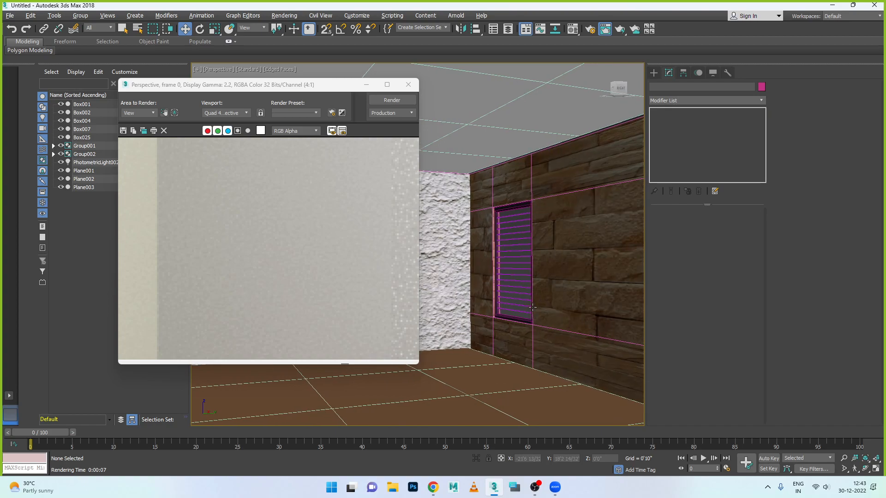
{"action": "scroll", "coordinate": [532, 307], "scroll_direction": "down", "scroll_amount": 3}
{"action": "left_click", "coordinate": [382, 100]}
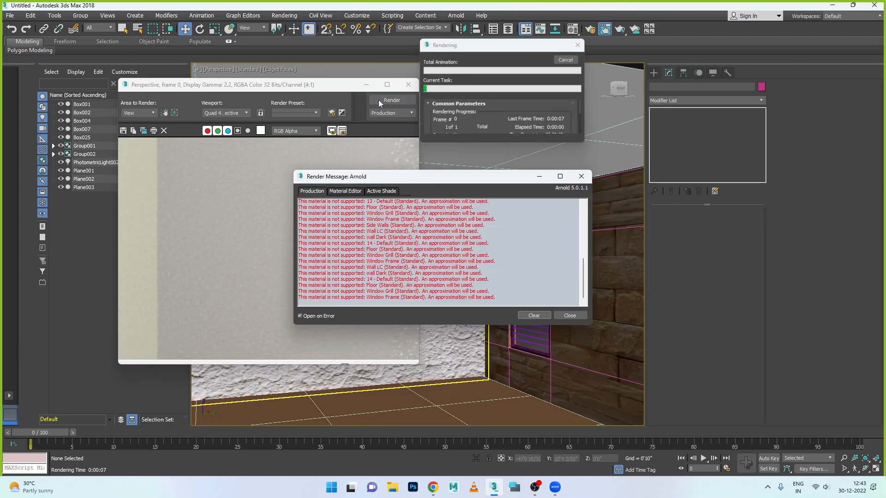
{"action": "left_click", "coordinate": [581, 176]}
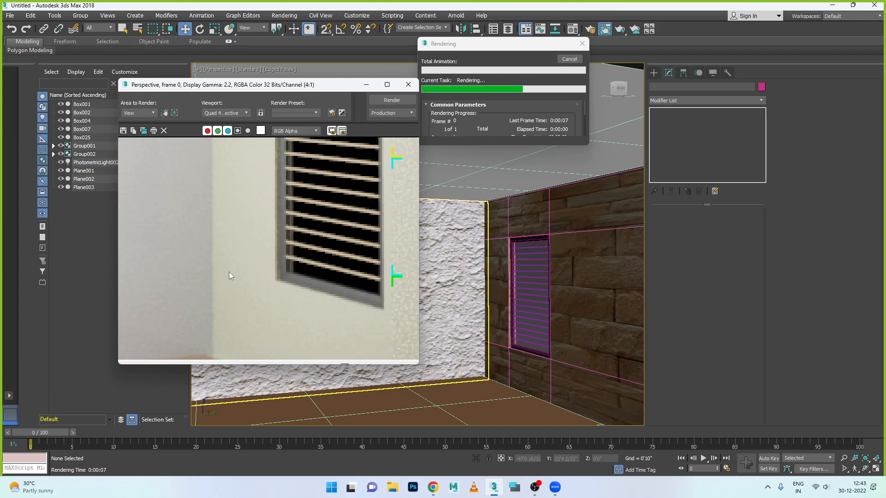
{"action": "scroll", "coordinate": [316, 284], "scroll_direction": "down", "scroll_amount": 3}
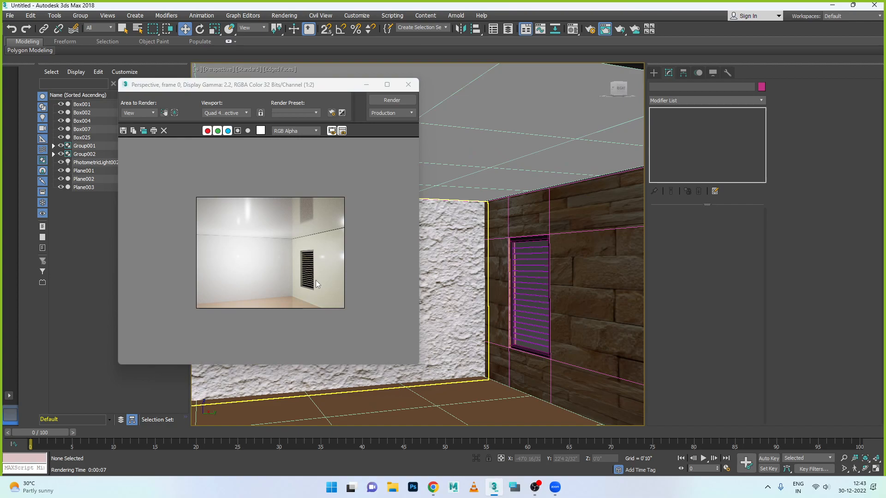
{"action": "scroll", "coordinate": [316, 284], "scroll_direction": "up", "scroll_amount": 1}
Render the room again from a viewpoint facing the plaster back wall and the floor.
{"action": "middle_click_drag", "start_coordinate": [425, 340], "coordinate": [453, 346], "text": "alt"}
{"action": "scroll", "coordinate": [454, 346], "scroll_direction": "down", "scroll_amount": 5}
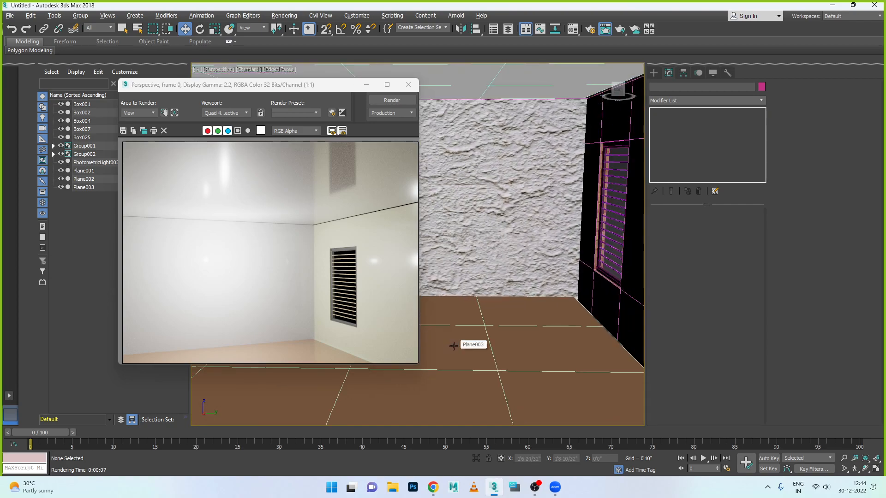
{"action": "left_click", "coordinate": [391, 99]}
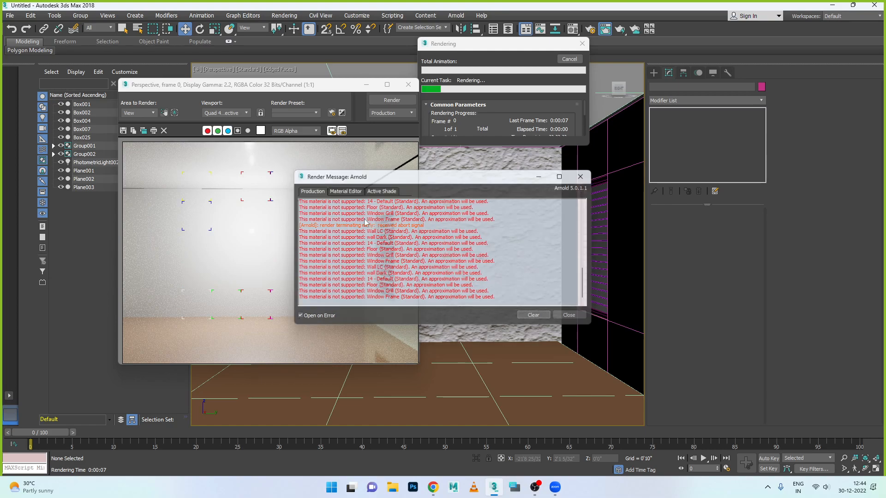
Dismiss the Arnold render messages, minimize the rendered frame and open the material editor.
{"action": "left_click", "coordinate": [579, 178]}
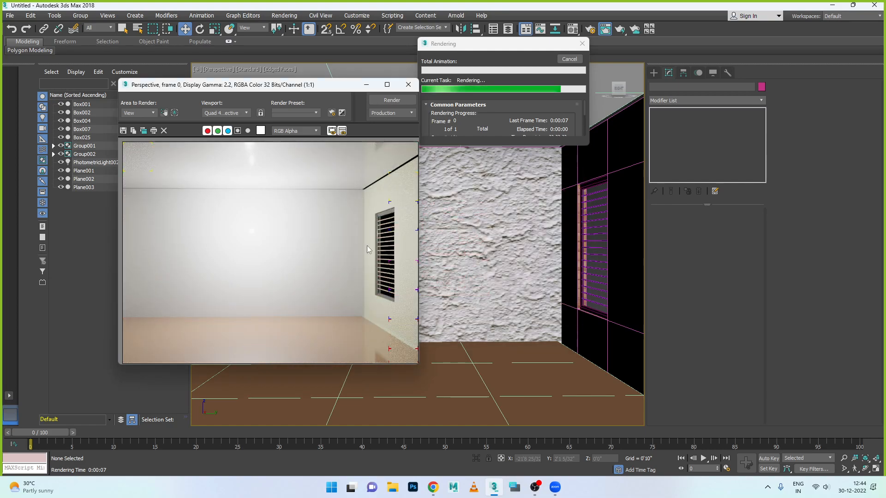
{"action": "left_click", "coordinate": [366, 85]}
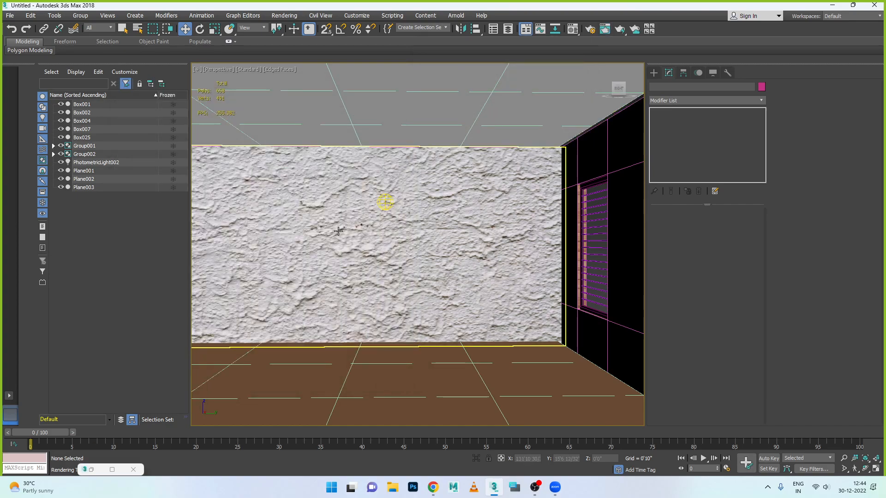
{"action": "key", "text": "m"}
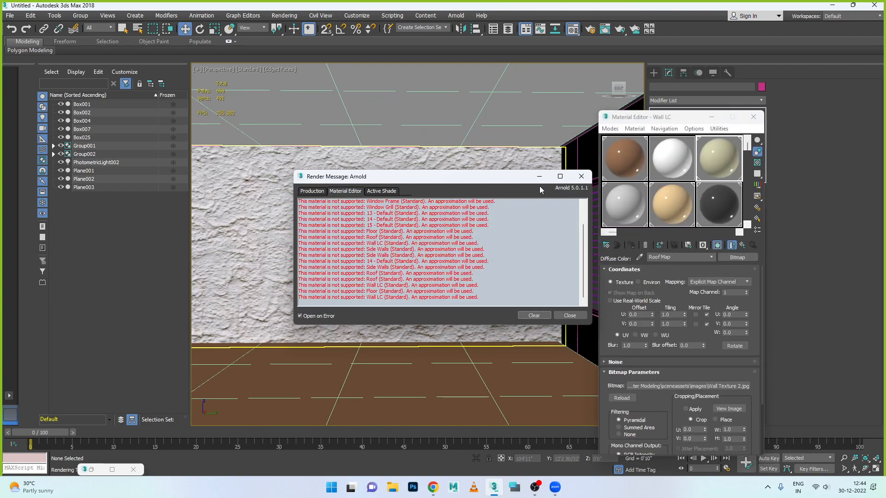
{"action": "left_click", "coordinate": [581, 176]}
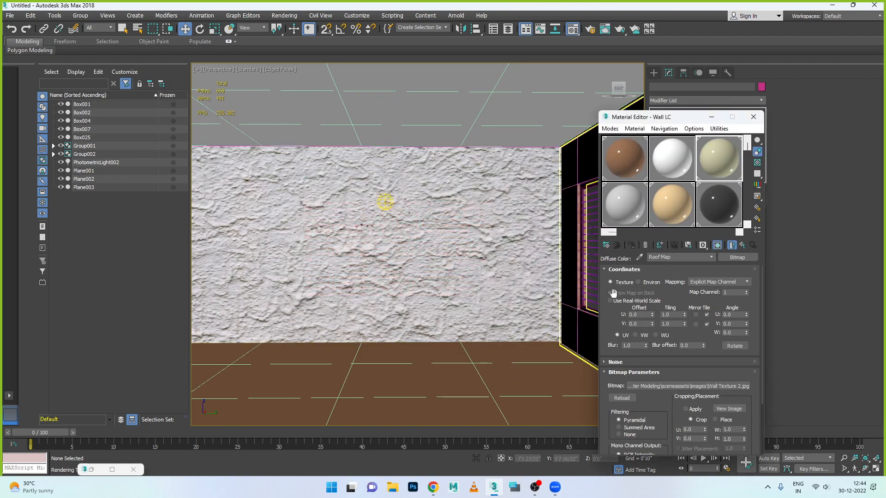
Check the wall Dark material against the plaster back wall and the Wall LC material against the window wall.
{"action": "left_click", "coordinate": [593, 321]}
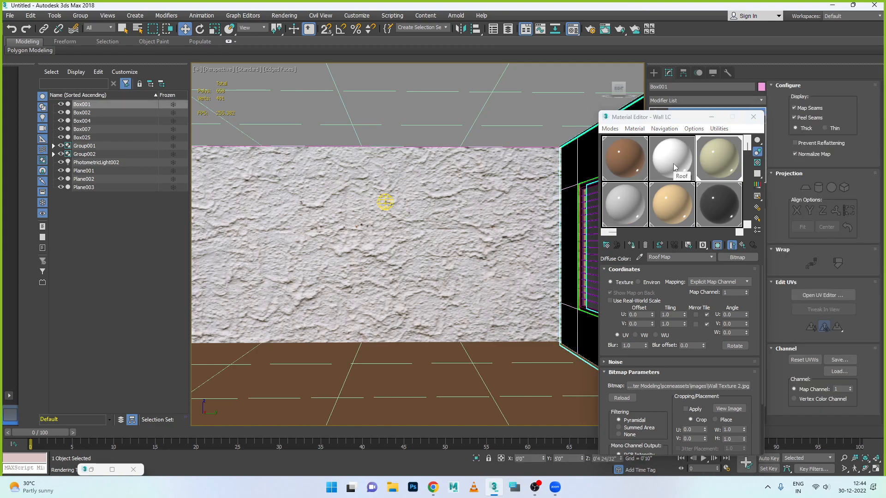
{"action": "left_click", "coordinate": [673, 162]}
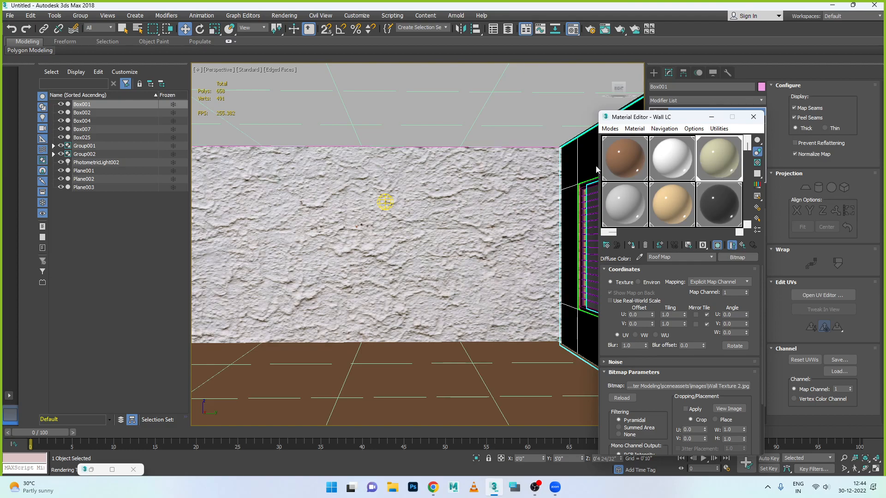
{"action": "left_click", "coordinate": [495, 234]}
{"action": "left_click", "coordinate": [639, 200]}
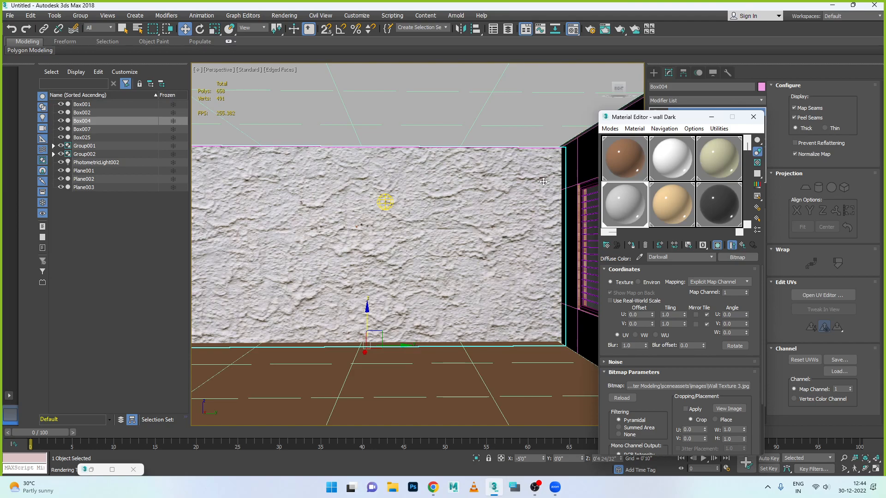
{"action": "left_click", "coordinate": [571, 187]}
{"action": "left_click", "coordinate": [717, 159]}
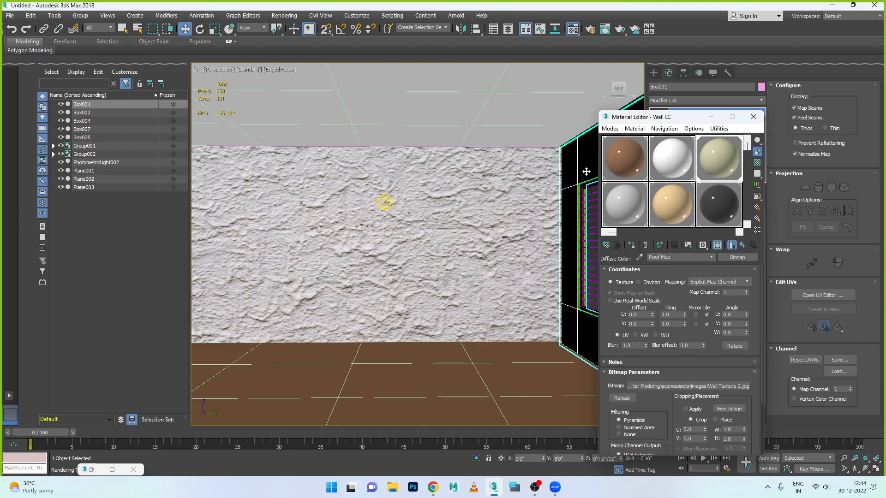
Select the plaster back wall, browse the unused material sample slots and dismiss the Arnold messages.
{"action": "scroll", "coordinate": [334, 236], "scroll_direction": "down", "scroll_amount": 3}
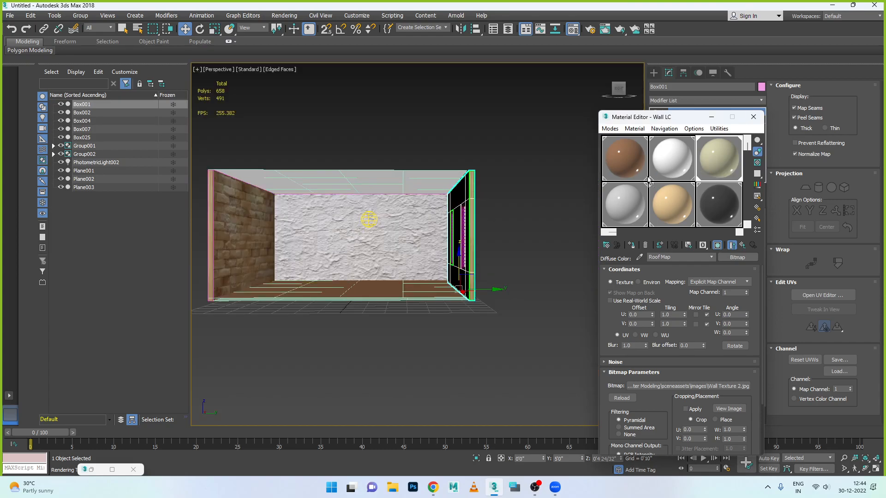
{"action": "left_click", "coordinate": [274, 243]}
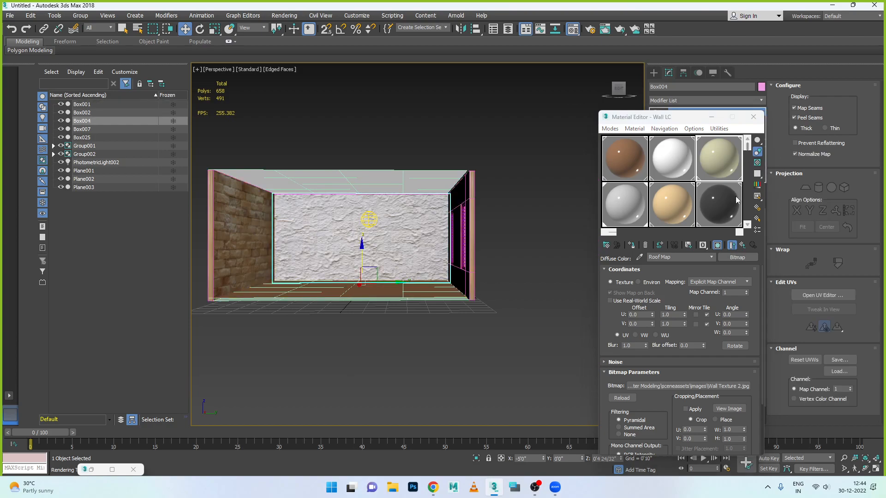
{"action": "left_click", "coordinate": [747, 226]}
{"action": "left_click", "coordinate": [747, 226]}
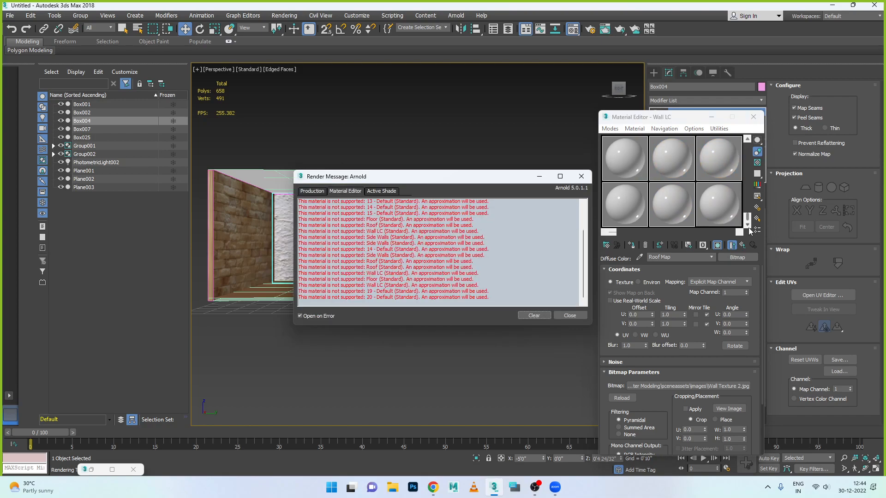
{"action": "left_click_drag", "start_coordinate": [747, 218], "coordinate": [753, 199]}
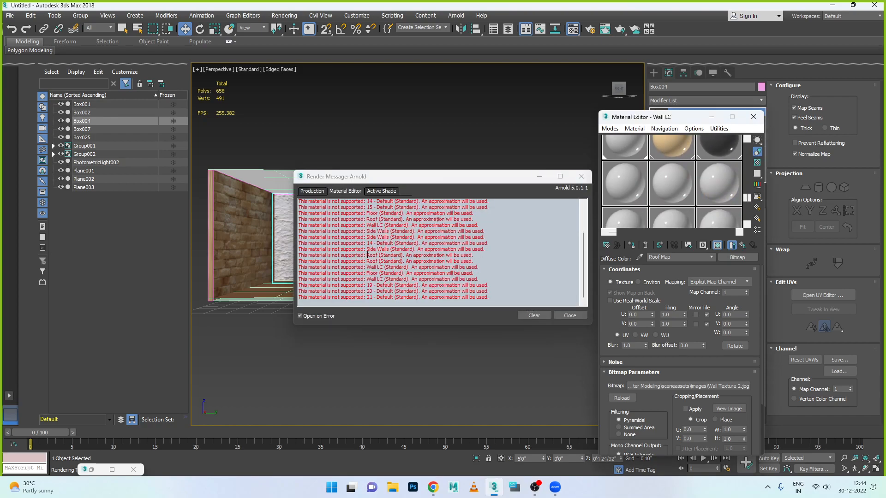
{"action": "left_click", "coordinate": [580, 176]}
Minimize the material editor and delete the free photometric light in front of the plaster back wall.
{"action": "scroll", "coordinate": [296, 287], "scroll_direction": "up", "scroll_amount": 4}
{"action": "scroll", "coordinate": [296, 287], "scroll_direction": "down", "scroll_amount": 5}
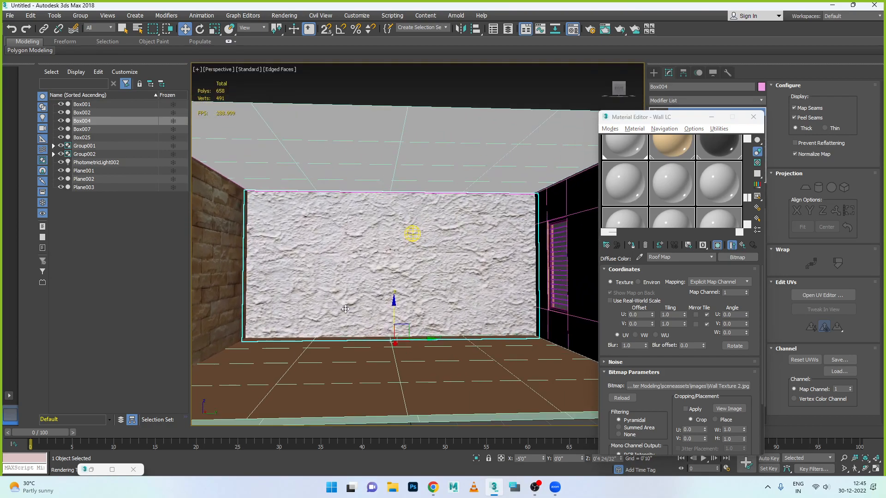
{"action": "scroll", "coordinate": [346, 308], "scroll_direction": "up", "scroll_amount": 3}
{"action": "middle_click_drag", "start_coordinate": [340, 302], "coordinate": [369, 304]}
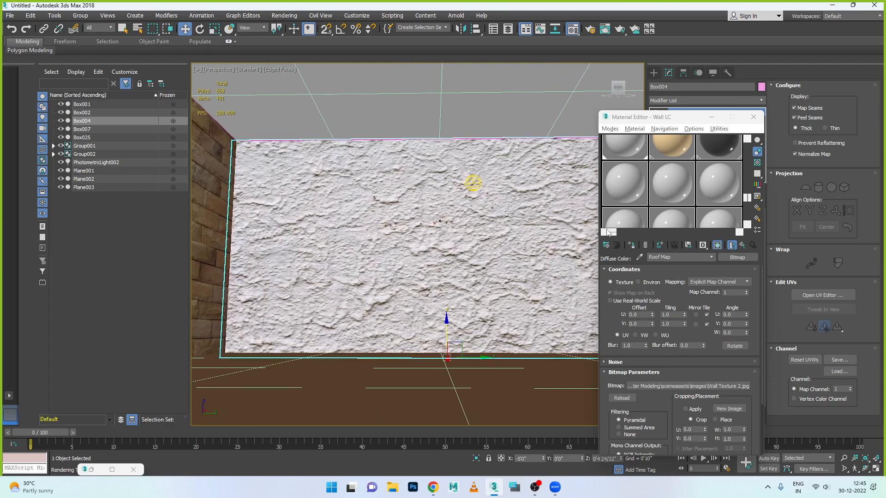
{"action": "left_click", "coordinate": [711, 116]}
{"action": "left_click", "coordinate": [474, 183]}
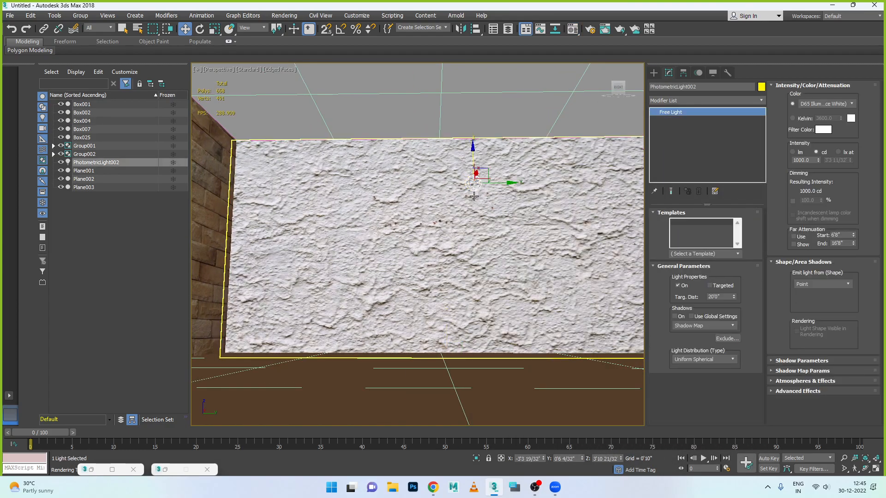
{"action": "key", "text": "Delete"}
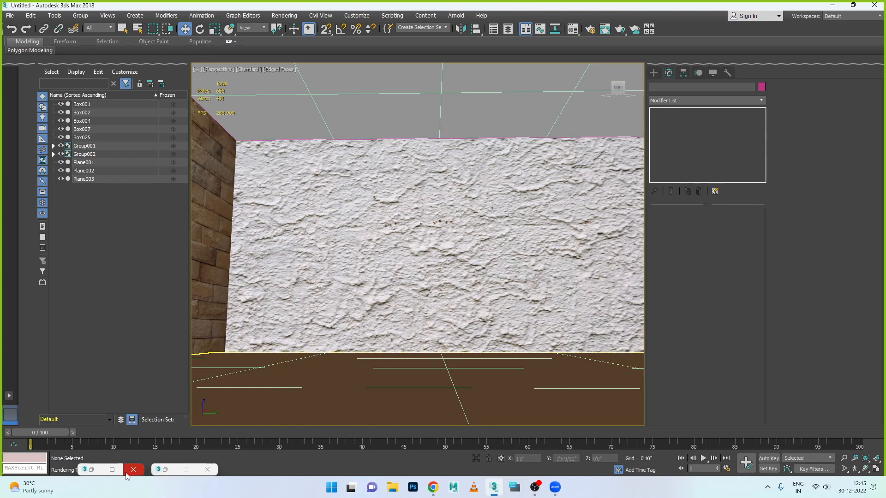
{"action": "mouse_move", "coordinate": [112, 469]}
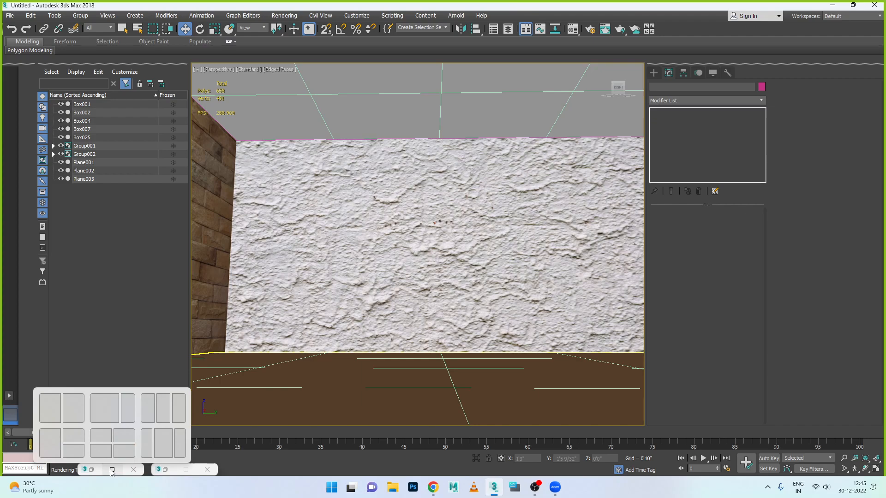
{"action": "left_click", "coordinate": [206, 435]}
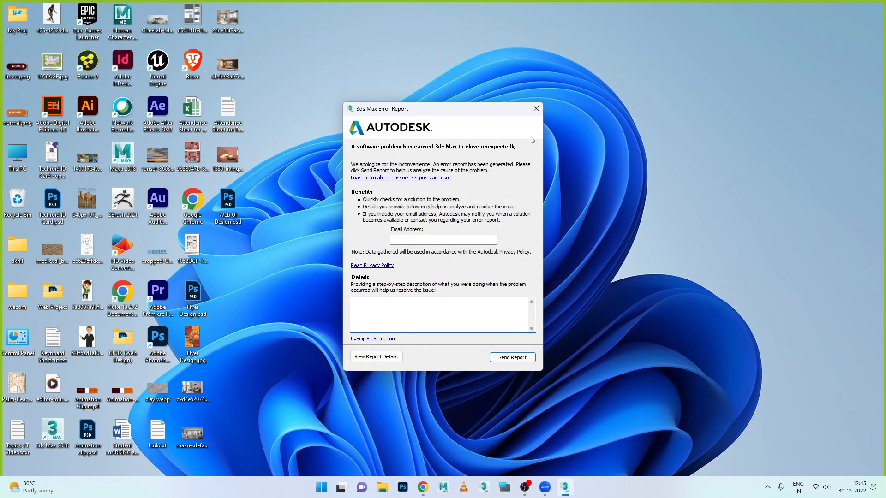
Close the 3ds Max error report without sending it and switch to OBS.
{"action": "left_click", "coordinate": [535, 108]}
{"action": "left_click", "coordinate": [494, 263]}
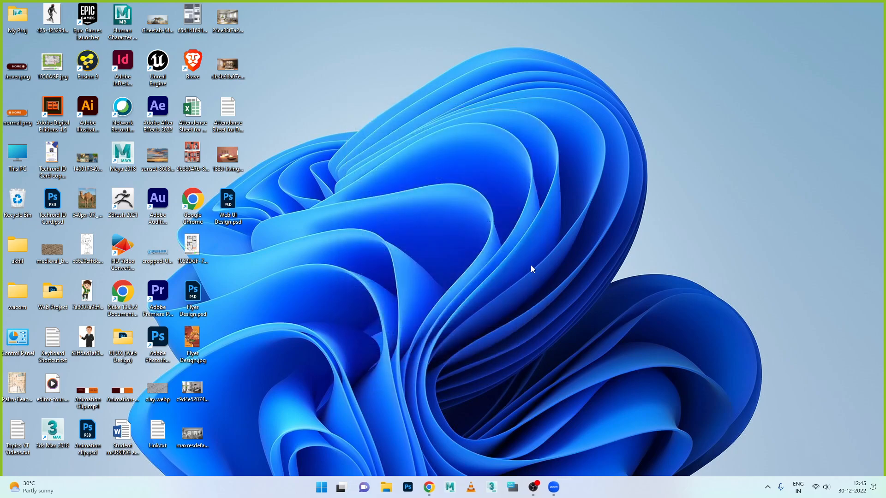
{"action": "left_click", "coordinate": [543, 494]}
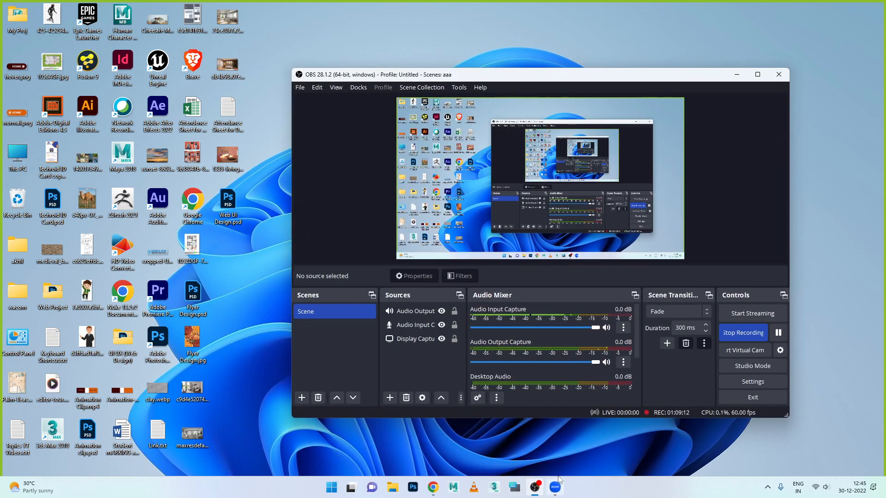